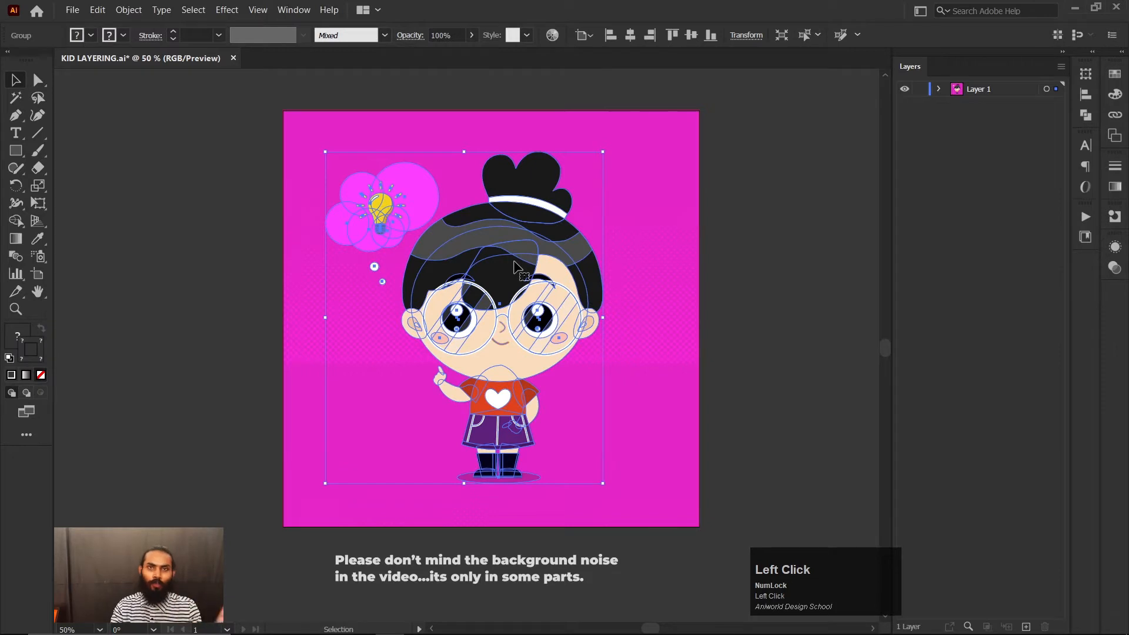
# Step: Ungroup the whole character artwork, including the thought bubble, and clear the selection
pyautogui.click(747, 259)
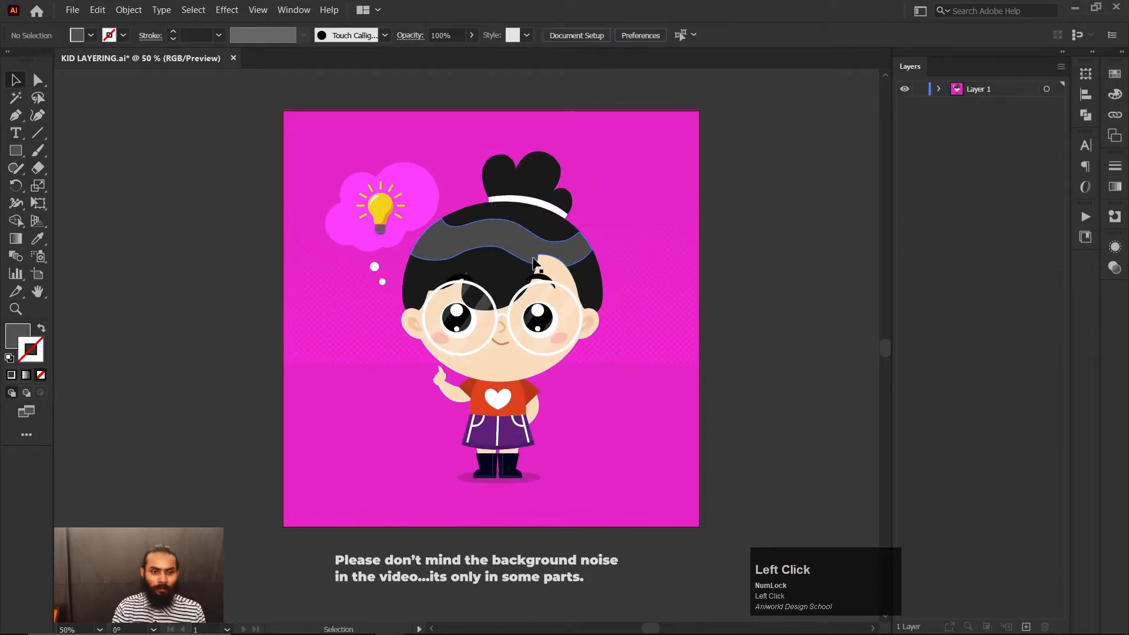
pyautogui.click(533, 263)
pyautogui.rightClick(532, 262)
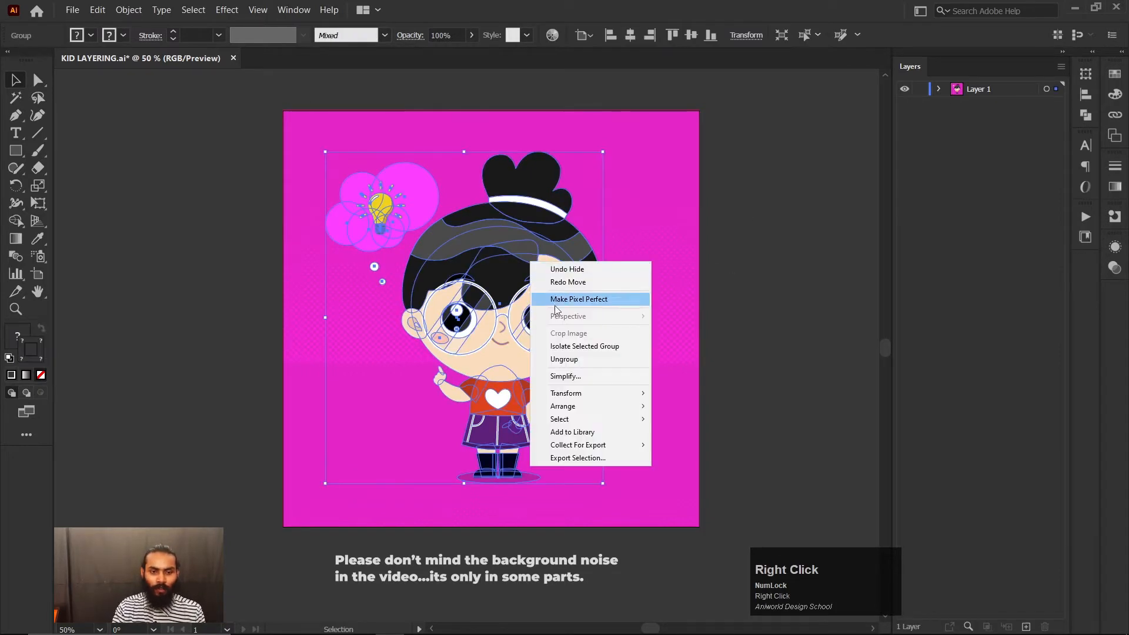
pyautogui.click(580, 359)
pyautogui.click(795, 423)
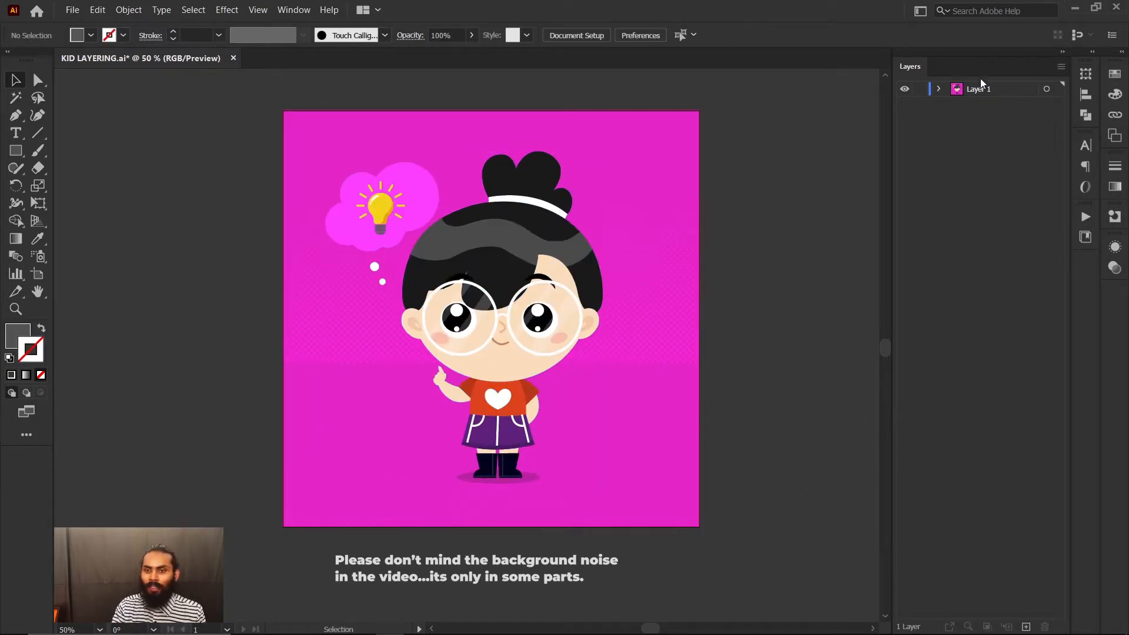
pyautogui.click(779, 143)
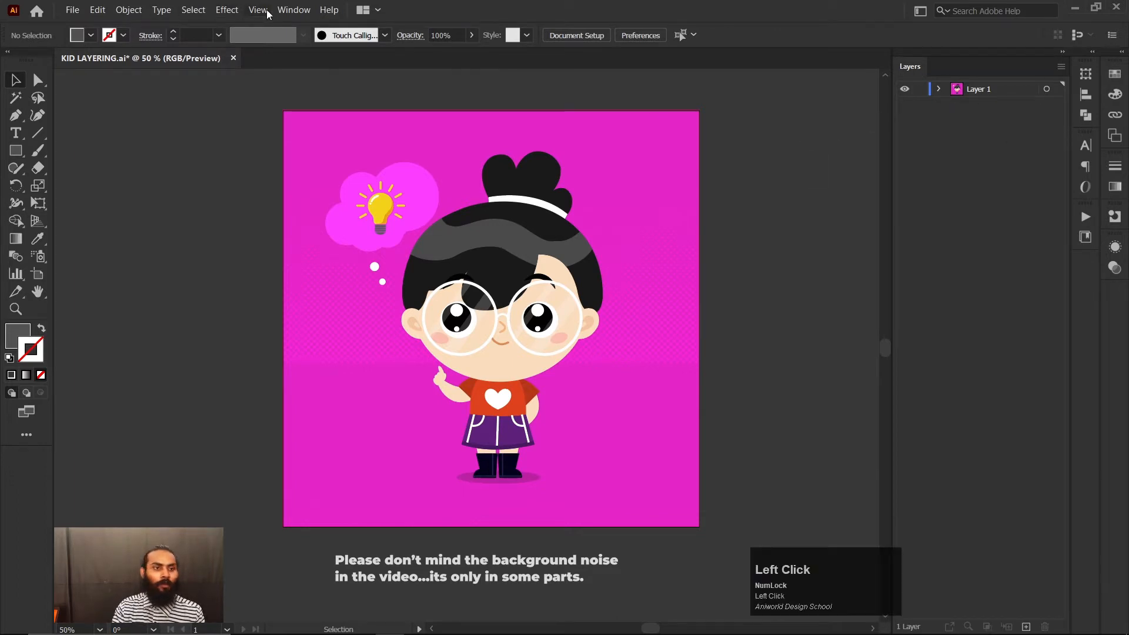
# Step: Examine the objects stacked inside Layer 1, including the contents of the light bulb group
pyautogui.click(293, 10)
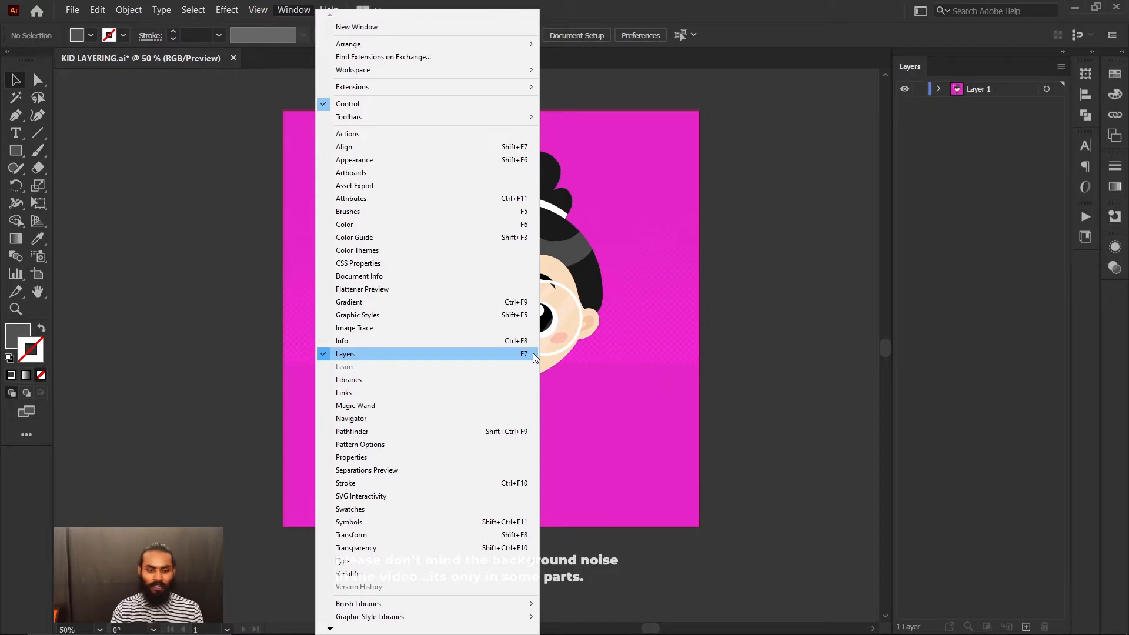
pyautogui.click(759, 374)
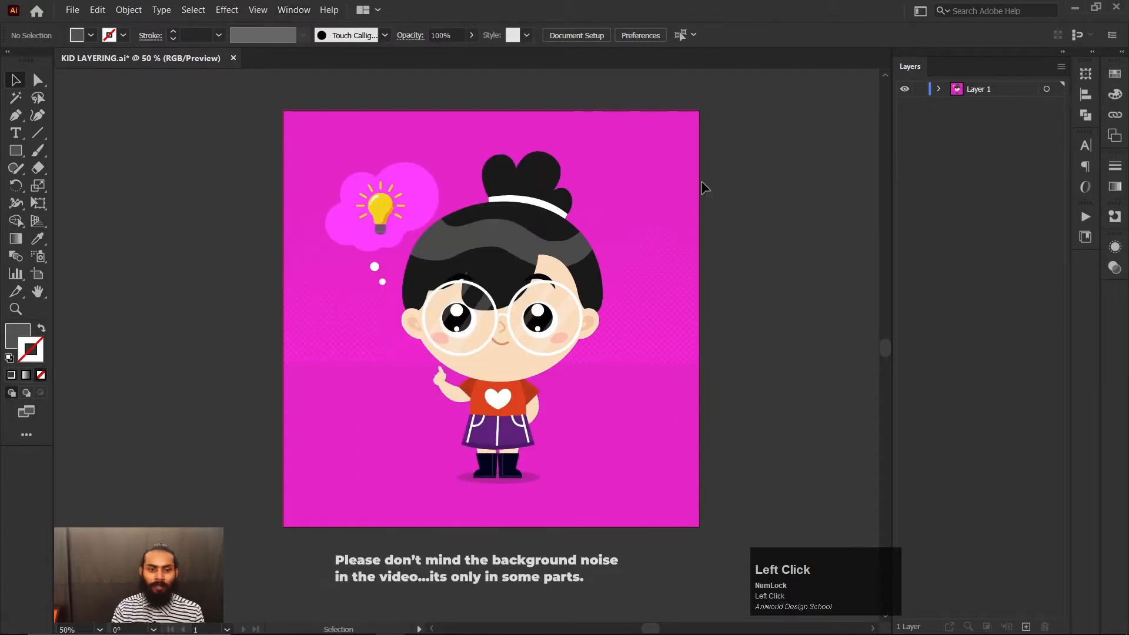
pyautogui.click(553, 265)
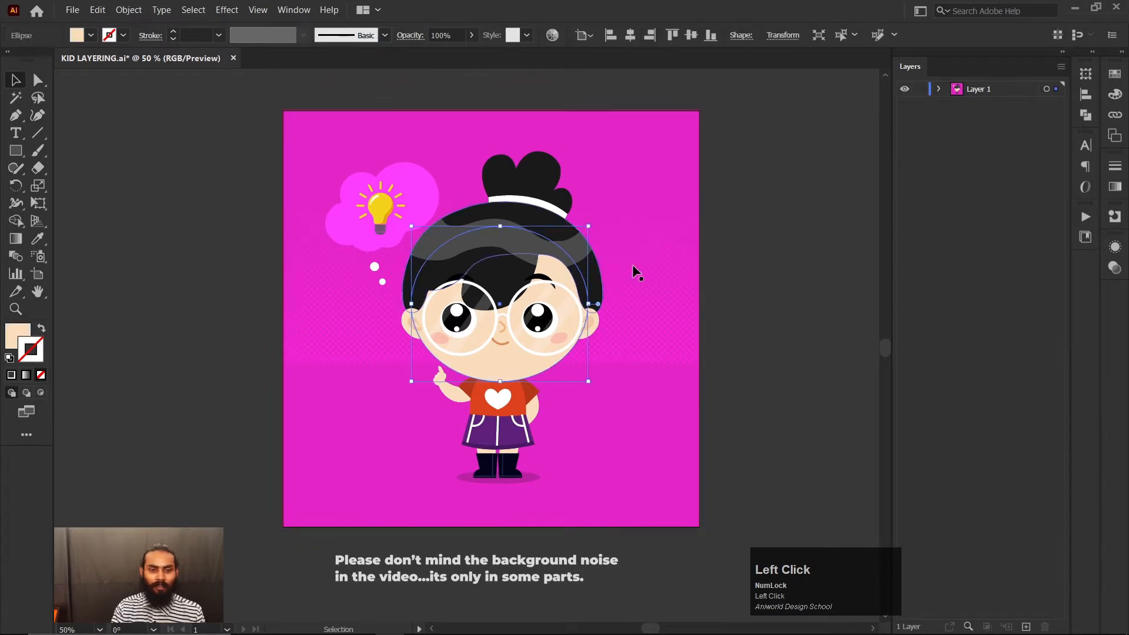
pyautogui.click(938, 89)
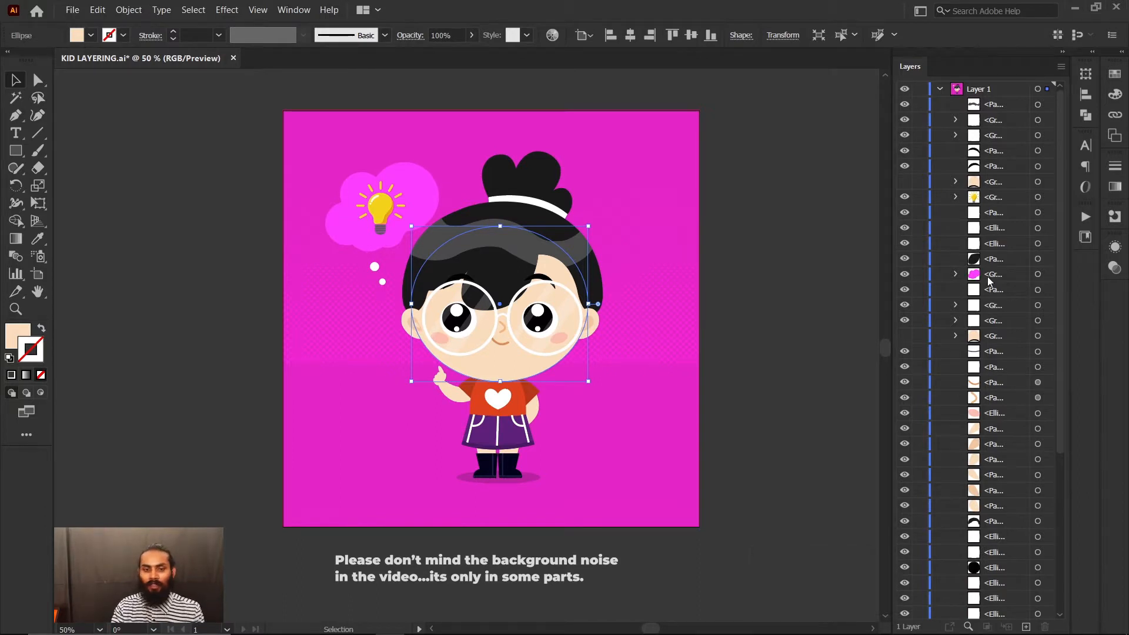
pyautogui.click(940, 90)
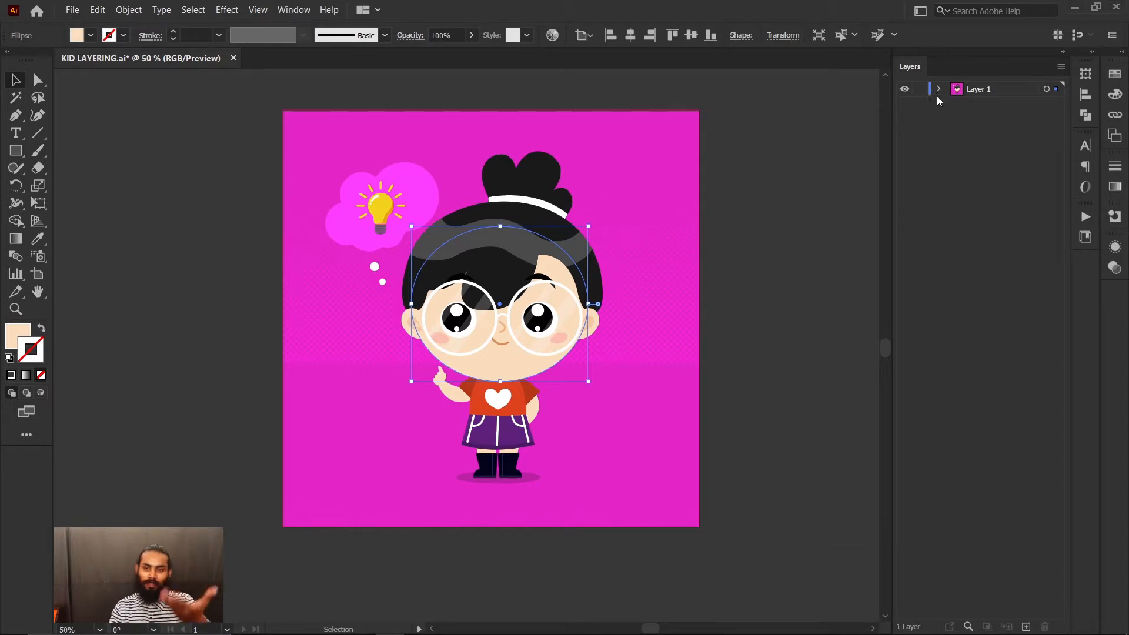
pyautogui.click(939, 90)
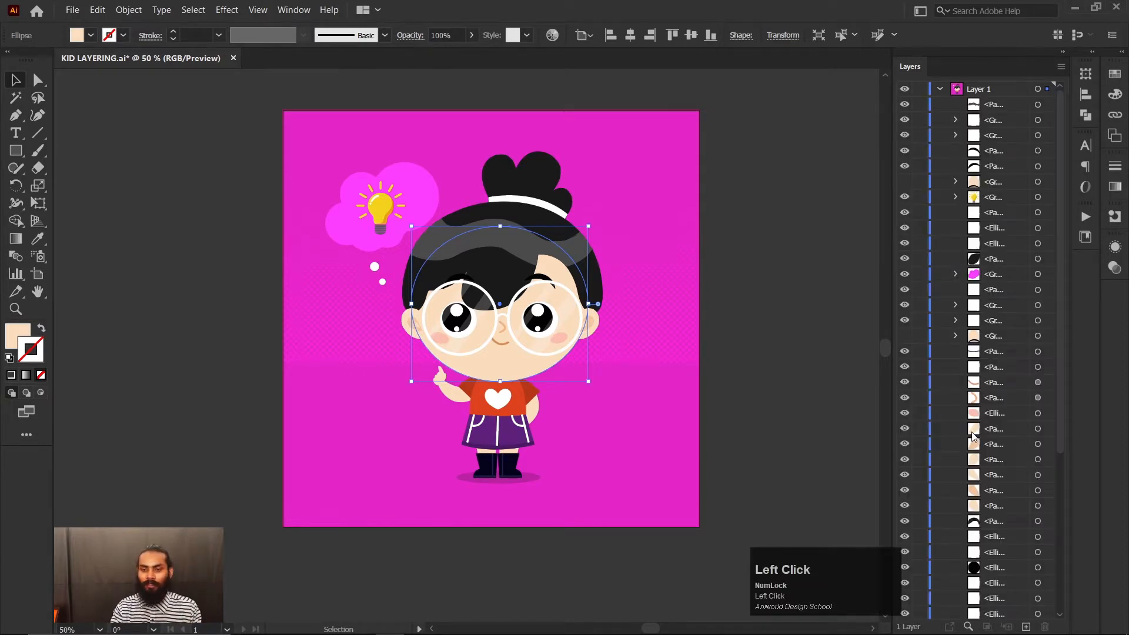
pyautogui.click(941, 90)
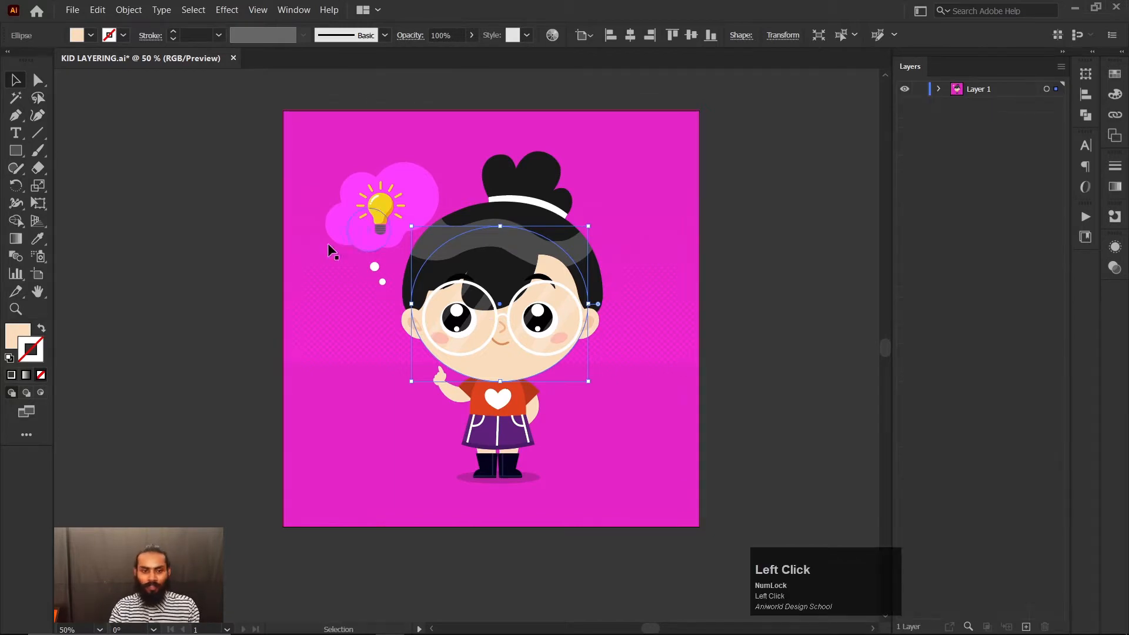
pyautogui.click(937, 89)
pyautogui.click(990, 200)
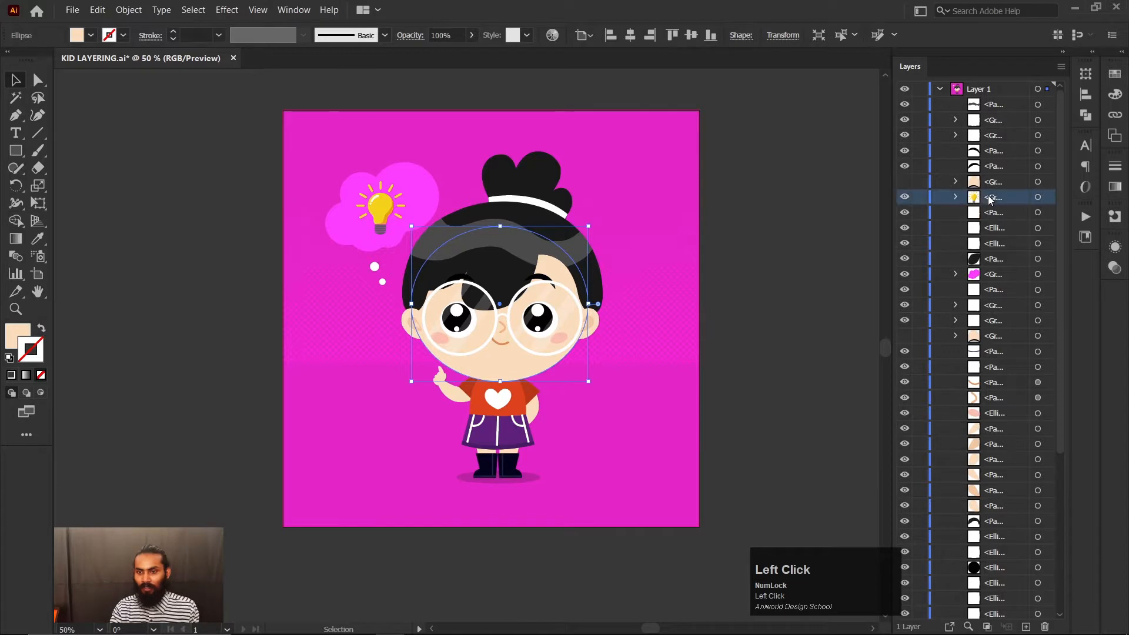
pyautogui.click(956, 198)
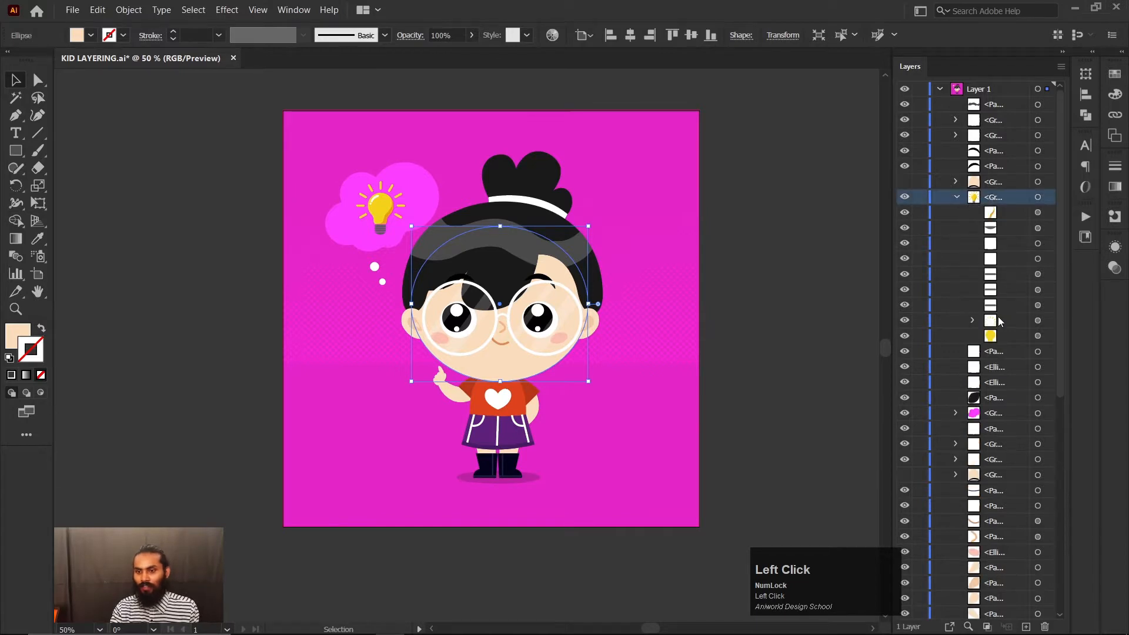
pyautogui.click(956, 199)
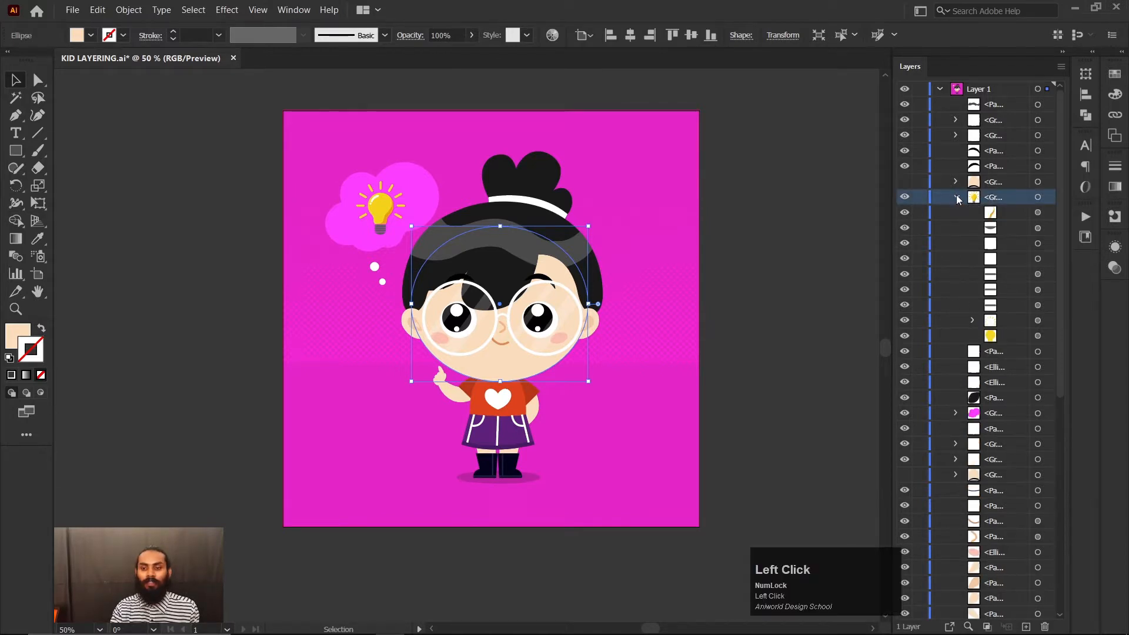
pyautogui.click(940, 88)
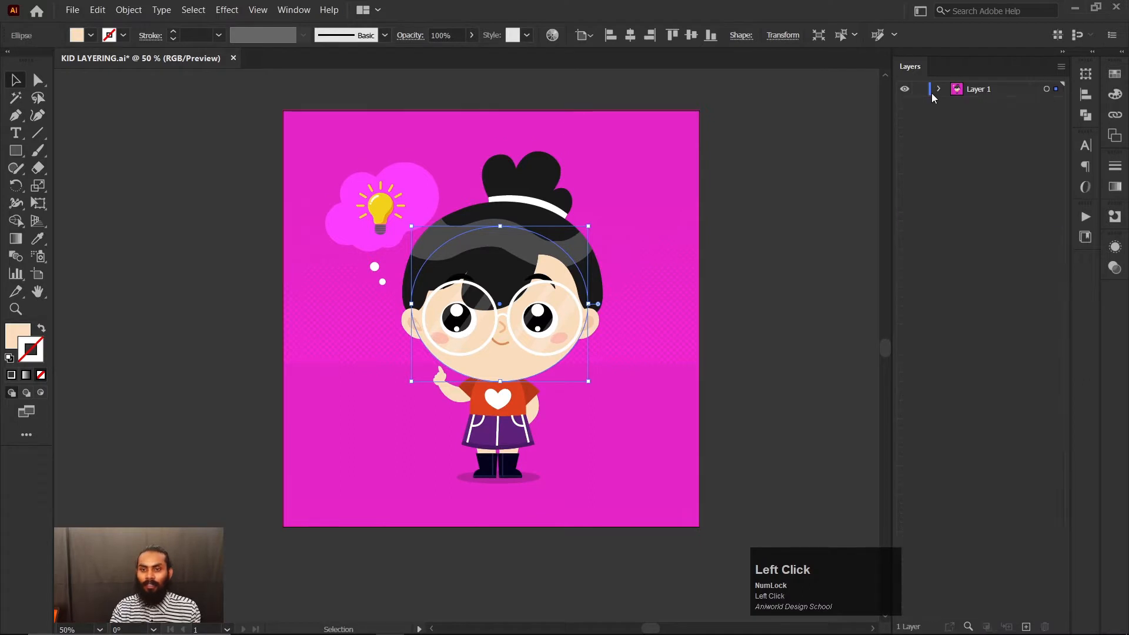
pyautogui.click(1004, 91)
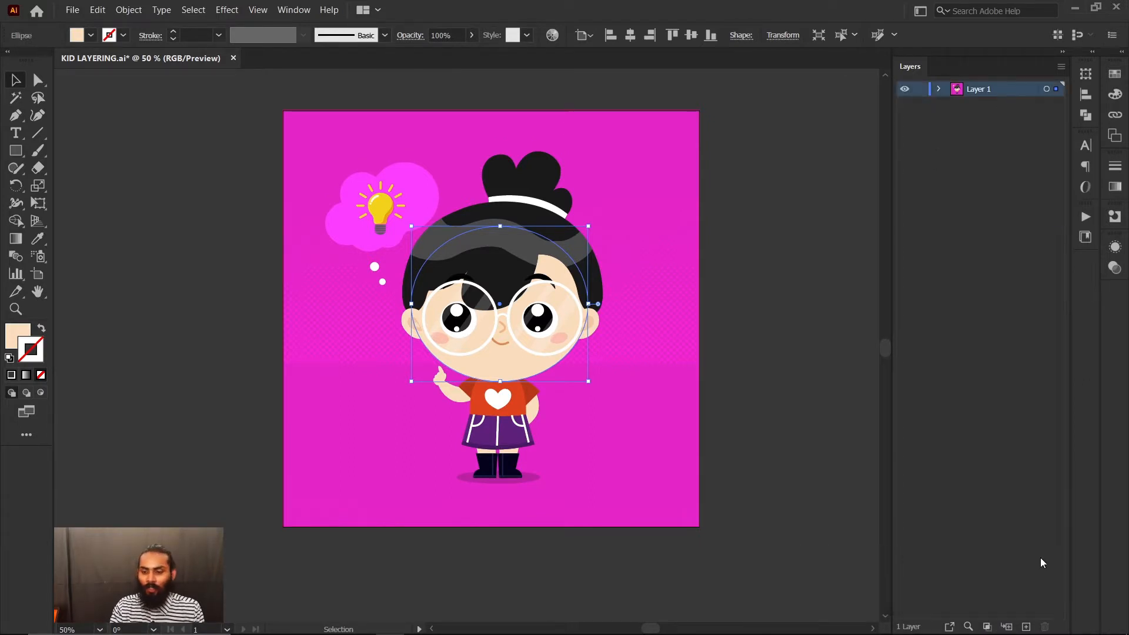
pyautogui.click(795, 214)
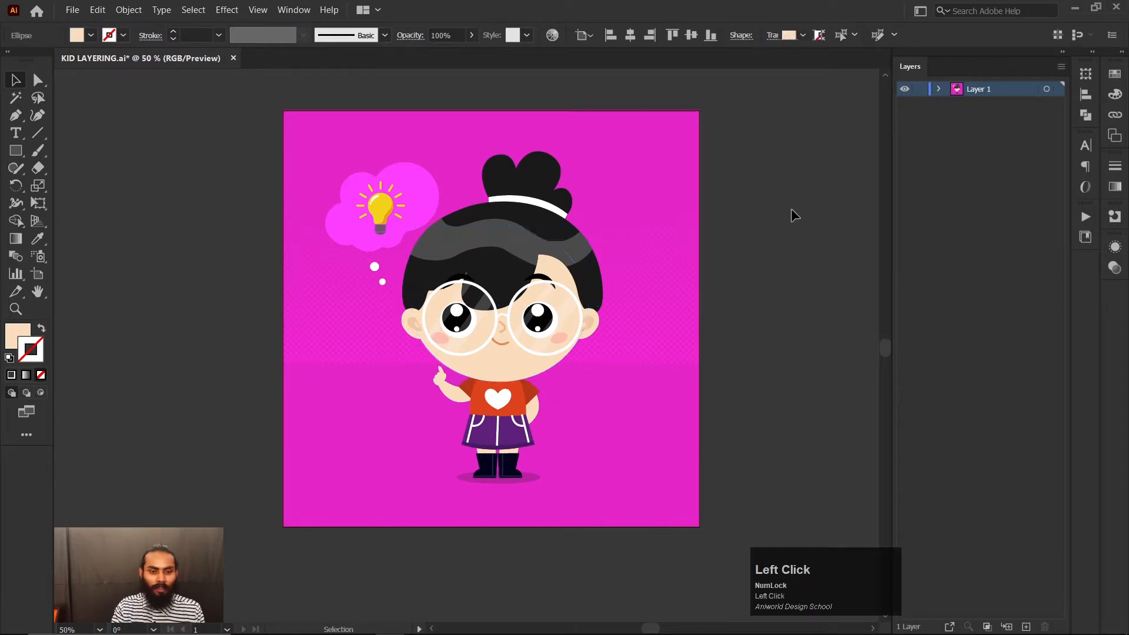
# Step: Group both lenses and the nose bridge of the girl's eyeglasses into a single group
pyautogui.press('space')
pyautogui.moveTo(477, 362); pyautogui.dragTo(553, 385)
pyautogui.scroll(1, 477, 369)
pyautogui.press('space')
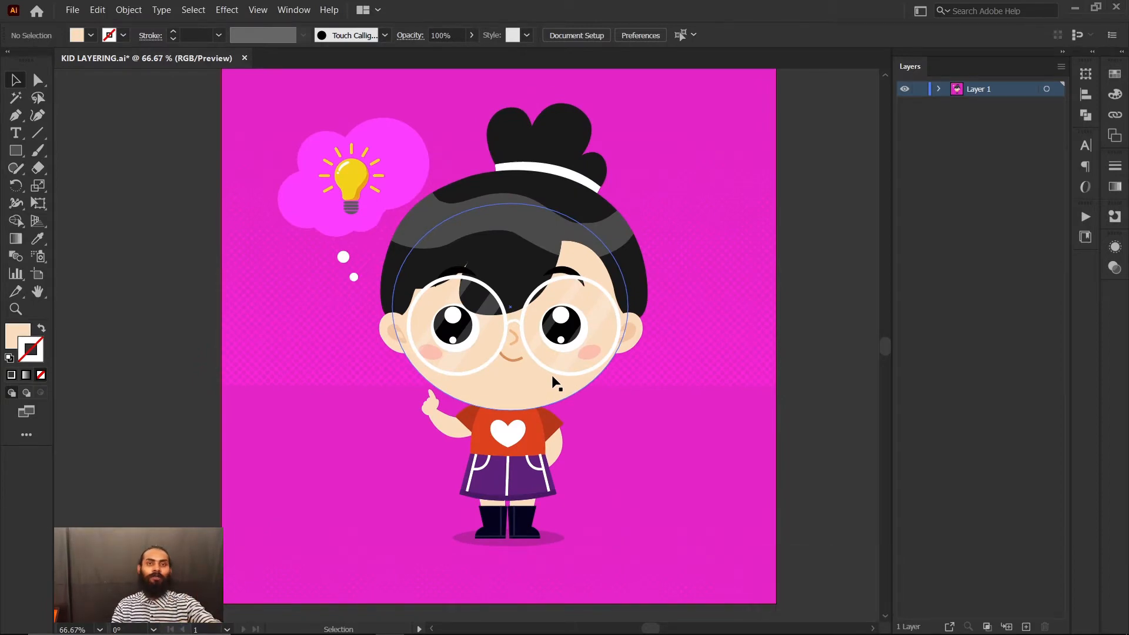
pyautogui.click(831, 337)
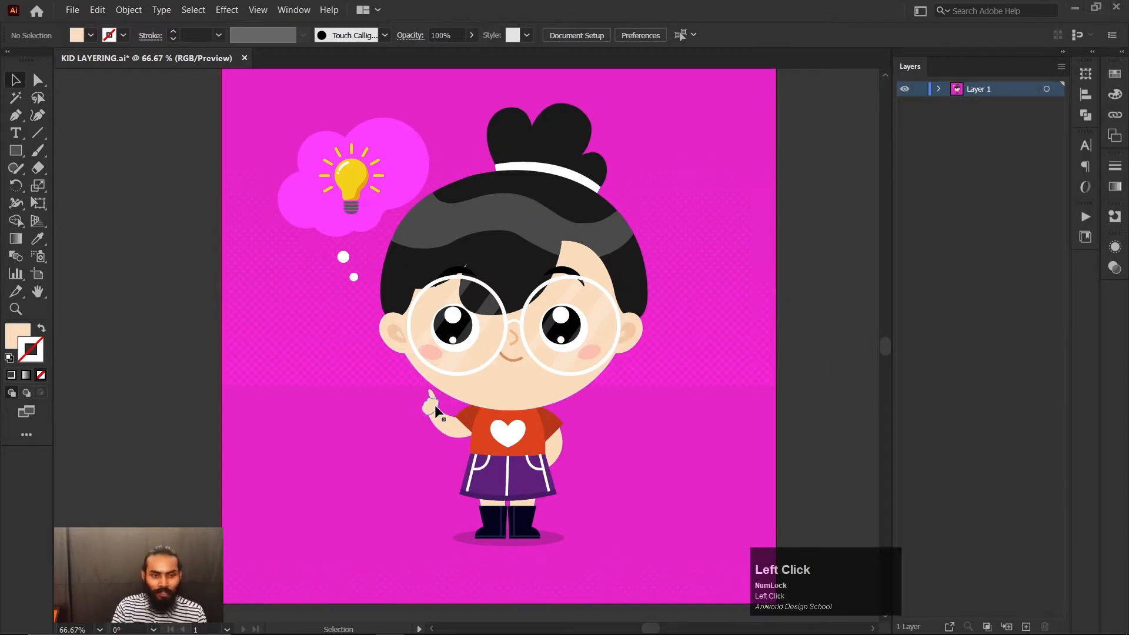
pyautogui.scroll(1, 474, 384)
pyautogui.click(576, 309)
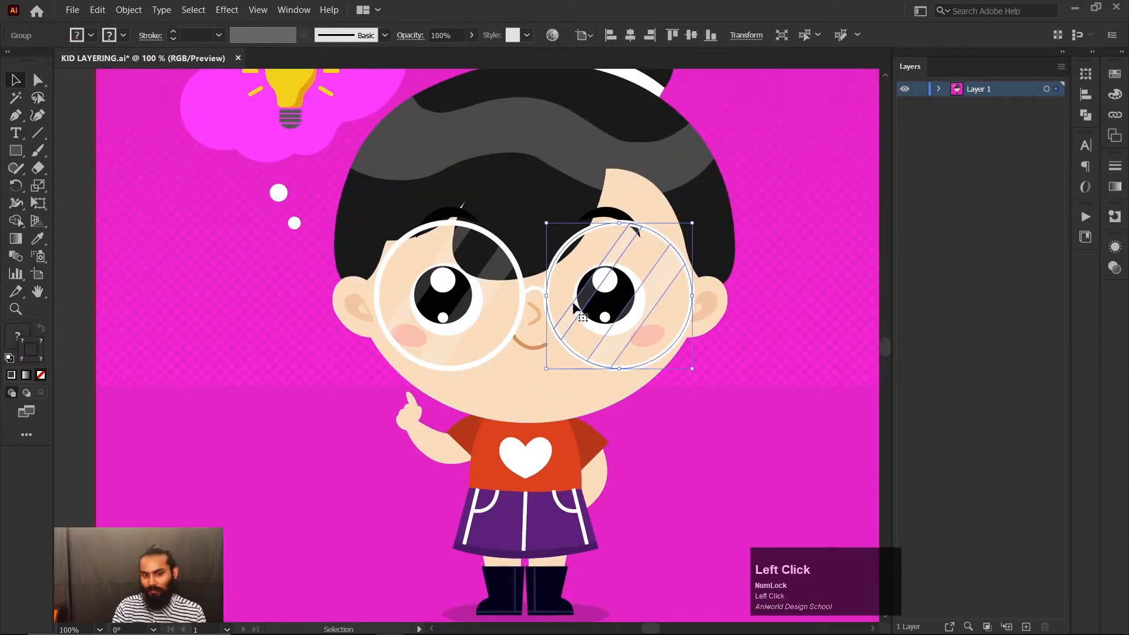
pyautogui.keyDown('shift'); pyautogui.click(535, 297); pyautogui.keyUp('shift')
pyautogui.keyDown('shift'); pyautogui.click(535, 294); pyautogui.keyUp('shift')
pyautogui.keyDown('shift'); pyautogui.click(534, 287); pyautogui.keyUp('shift')
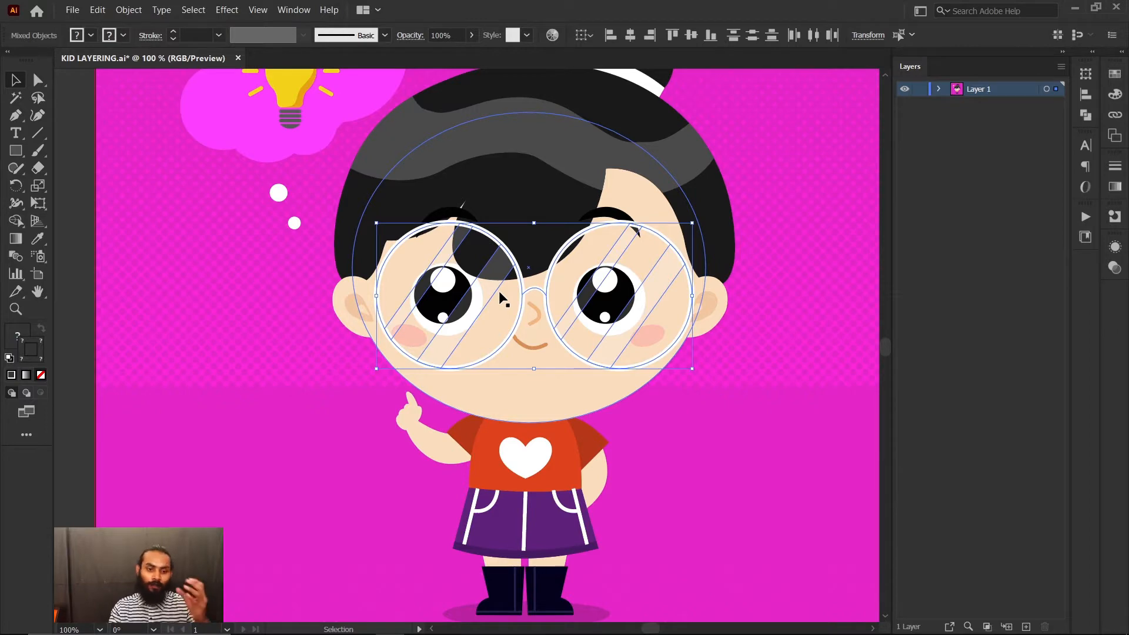
pyautogui.hotkey('ctrl', 'g')
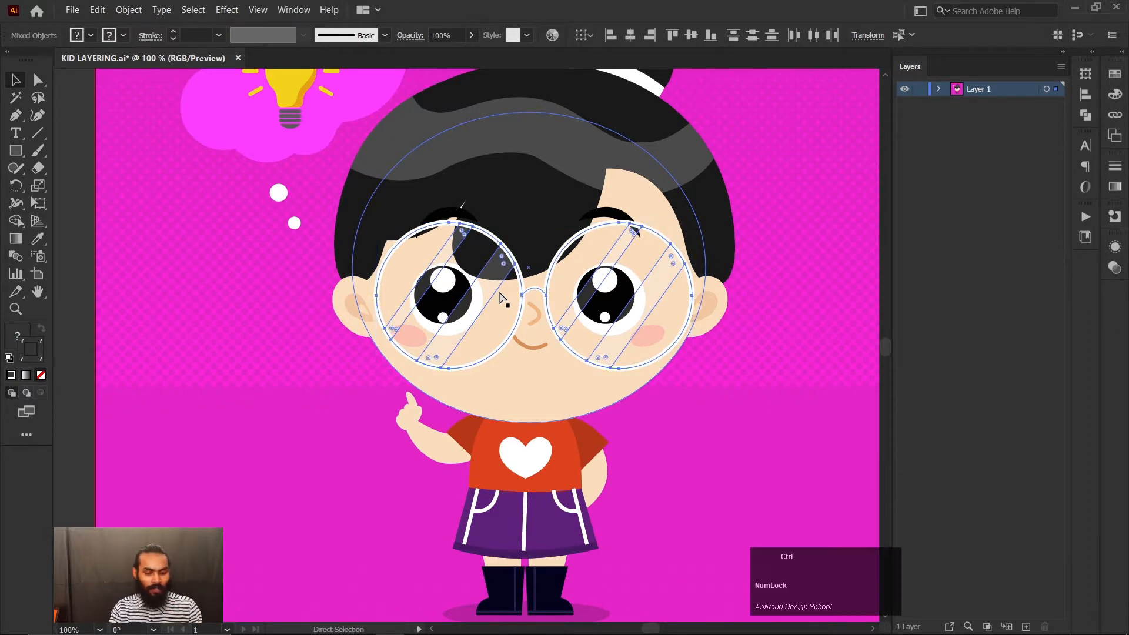
pyautogui.click(675, 295)
pyautogui.hotkey('ctrl', 'z')
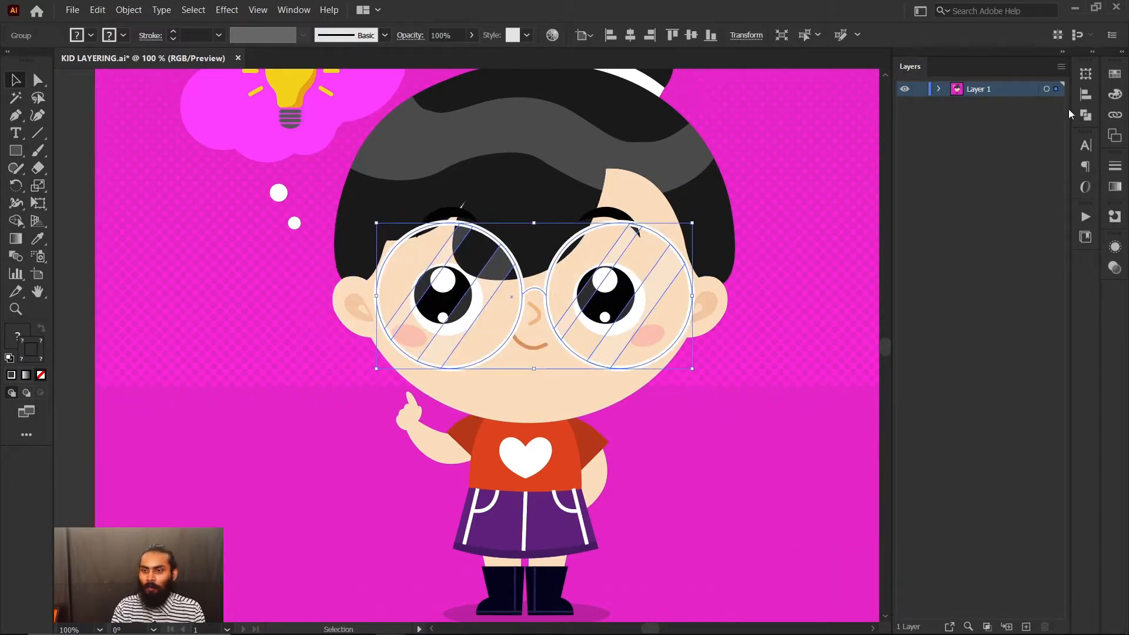
# Step: Create a new layer named "Eye Glass" above Layer 1
pyautogui.click(1061, 67)
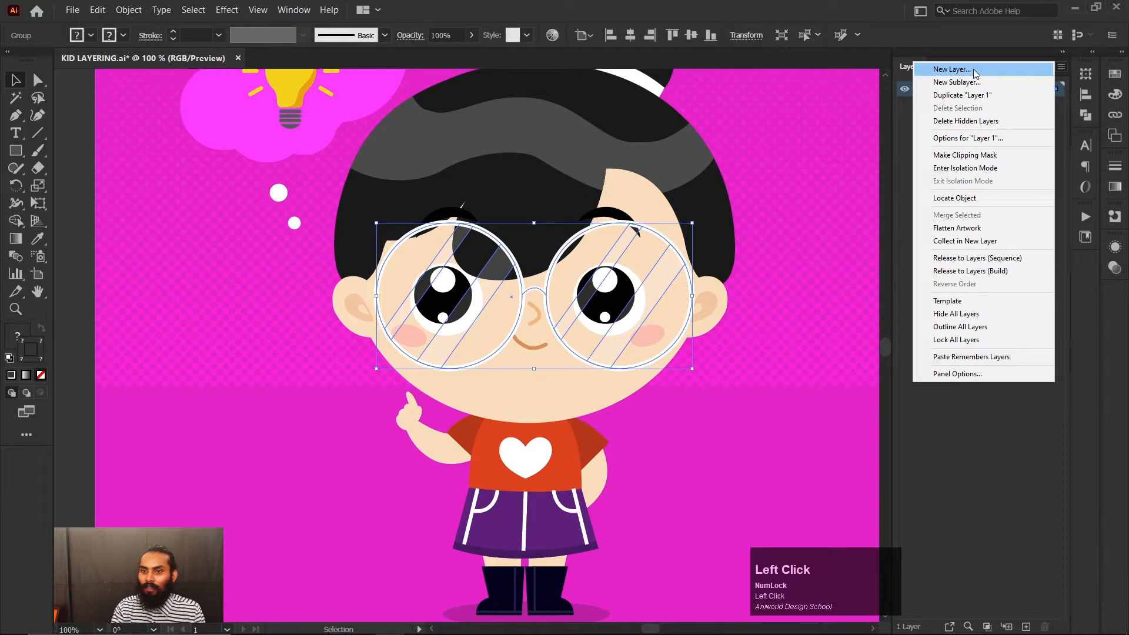
pyautogui.click(936, 71)
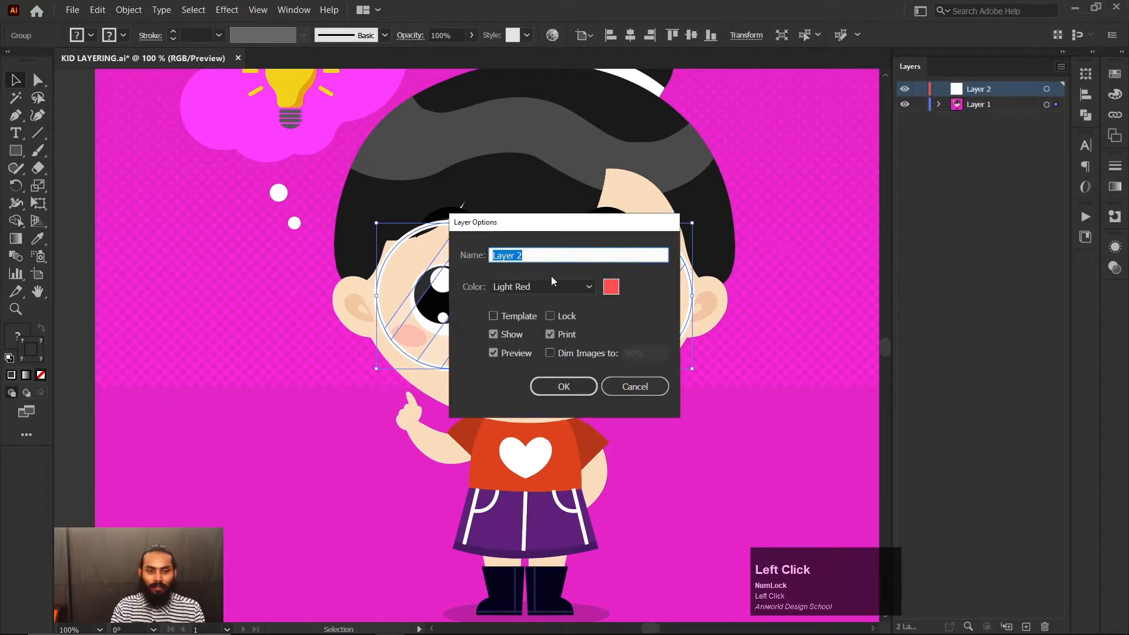
pyautogui.write('Glass')
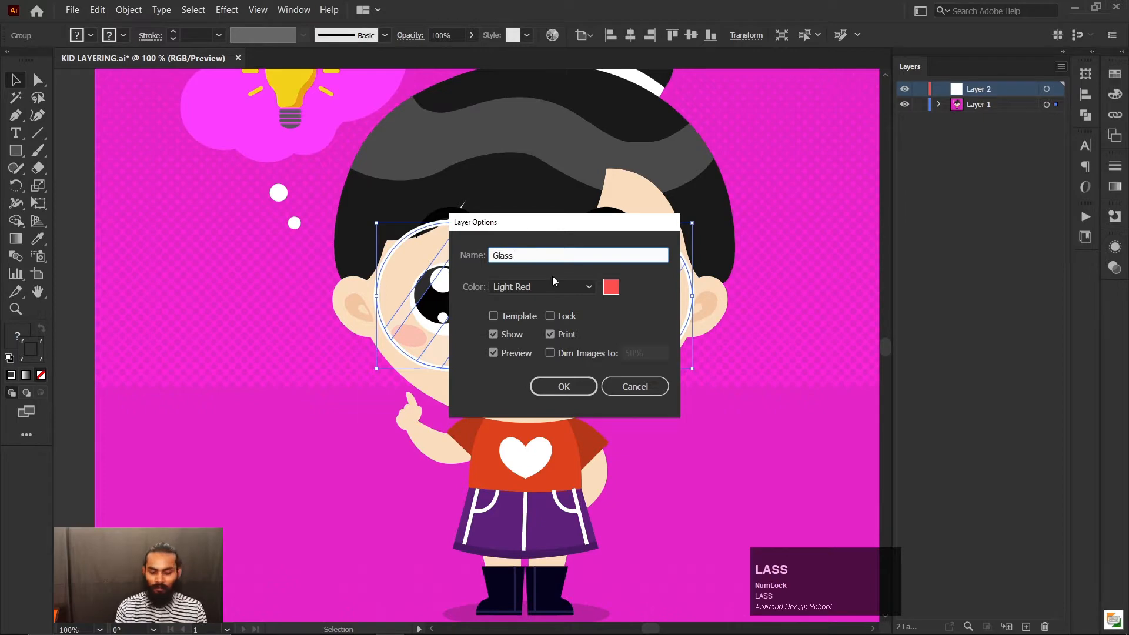
pyautogui.press('Left')
pyautogui.press('Left')
pyautogui.press('Left')
pyautogui.press('Left')
pyautogui.press('Left')
pyautogui.write('Eyes')
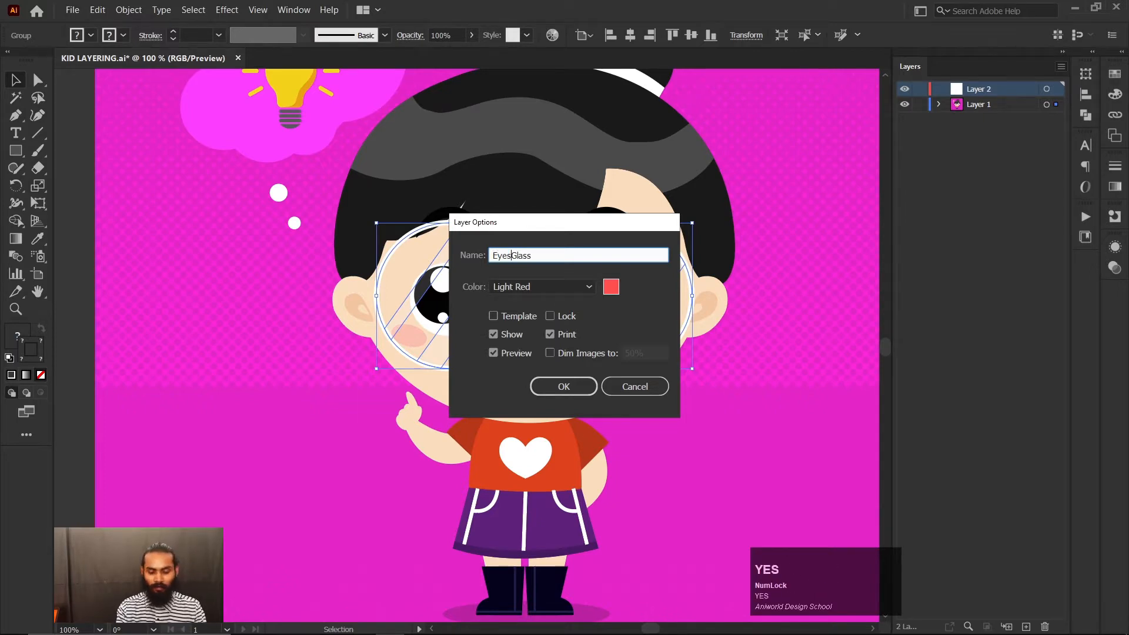
pyautogui.press('BackSpace')
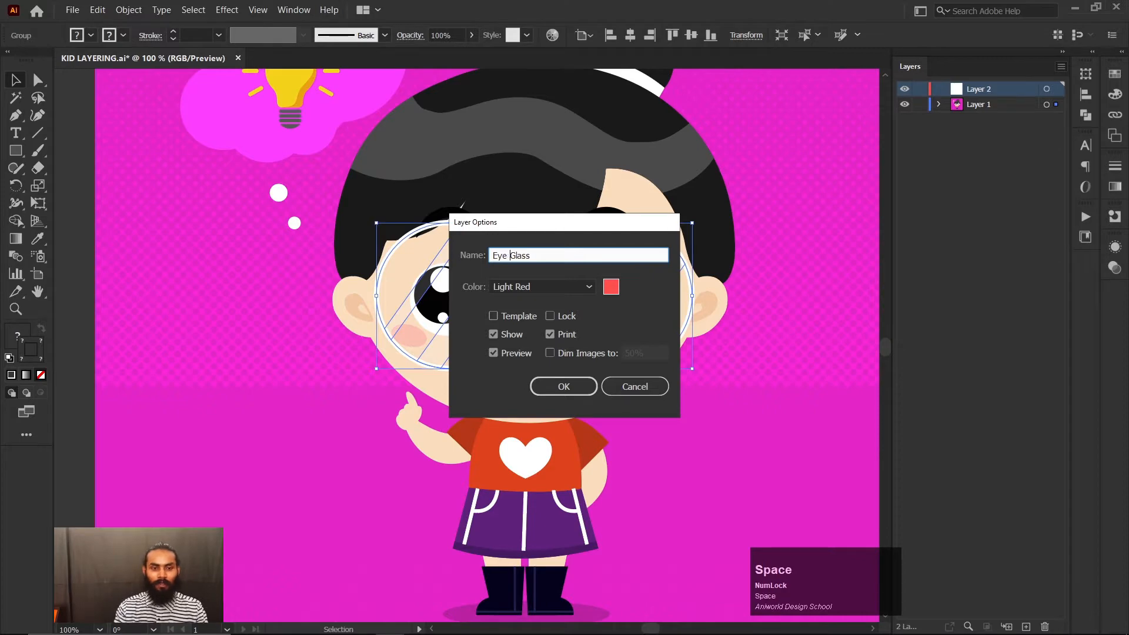
pyautogui.click(571, 387)
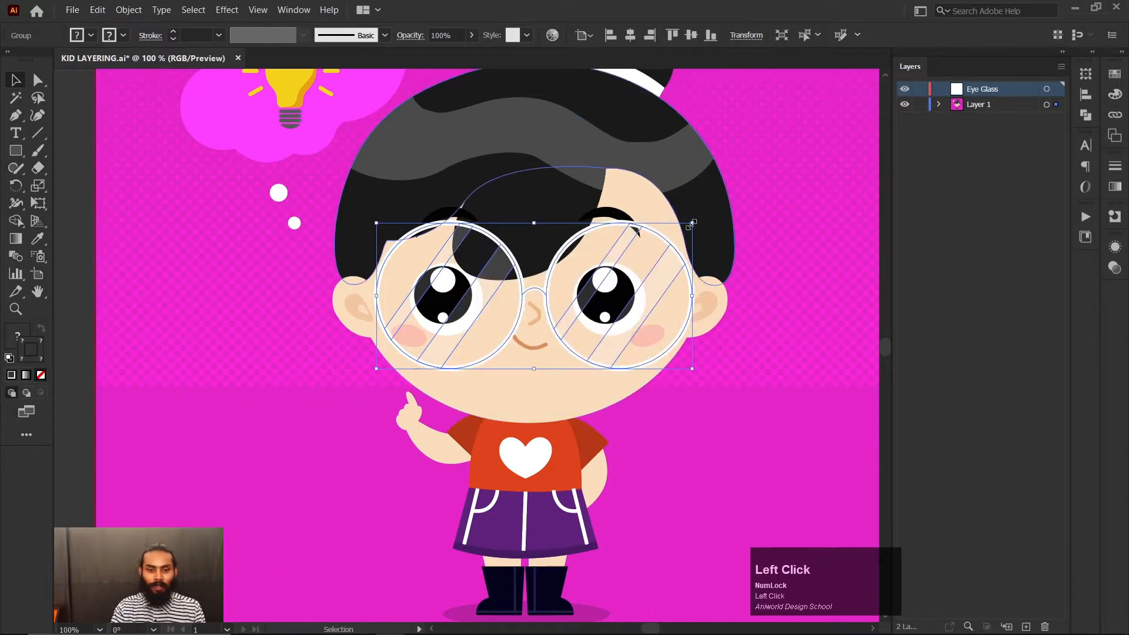
# Step: Cut the eyeglasses group from Layer 1, paste it in place on the Eye Glass layer, and select it to check its layer
pyautogui.press('ctrl')
pyautogui.hotkey('ctrl', 'x')
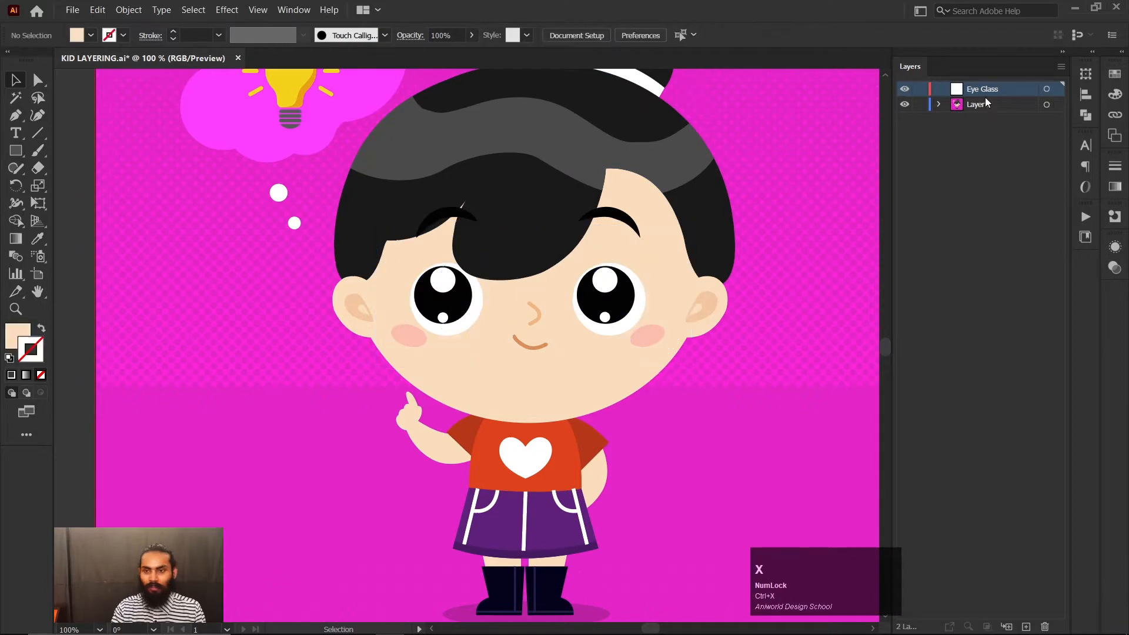
pyautogui.click(987, 105)
pyautogui.click(983, 89)
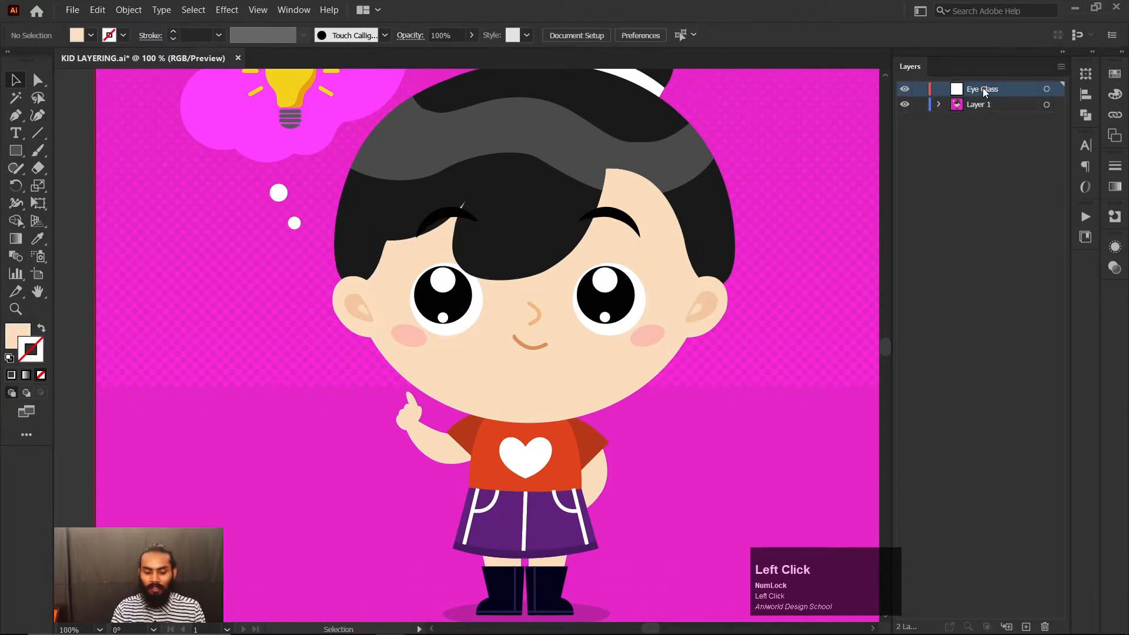
pyautogui.hotkey('ctrl', 'shift', 'v')
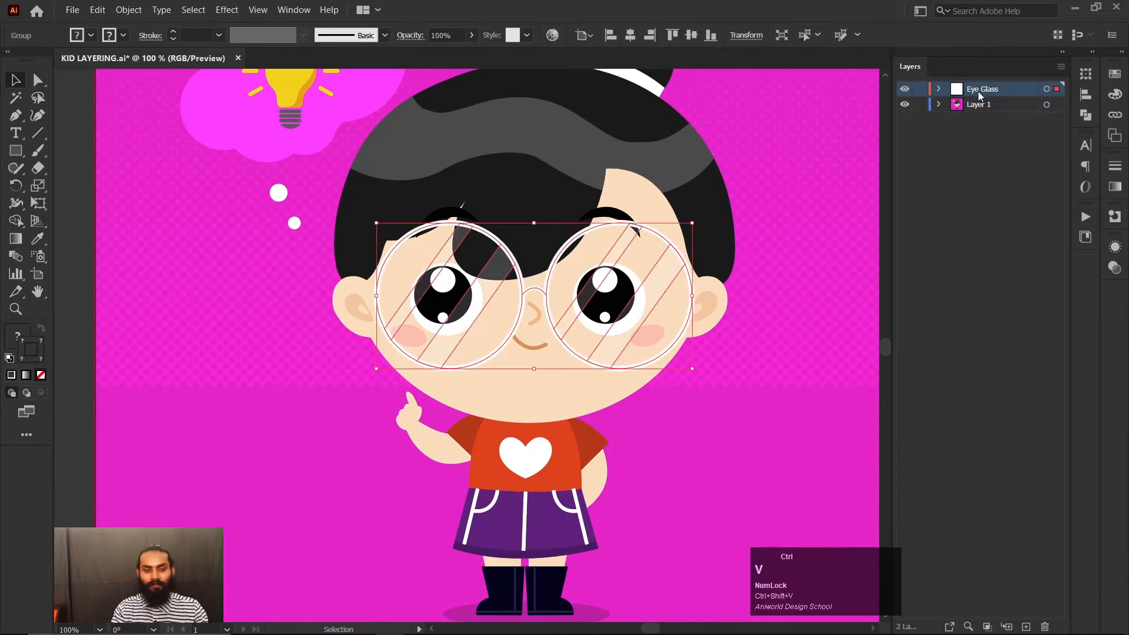
pyautogui.click(778, 166)
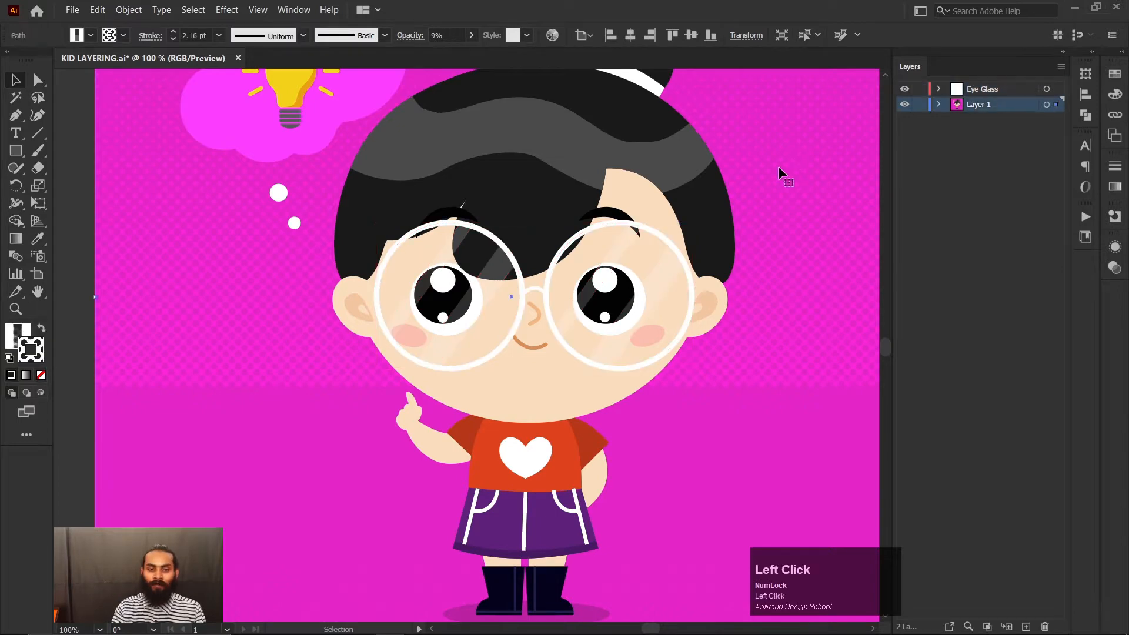
pyautogui.click(660, 274)
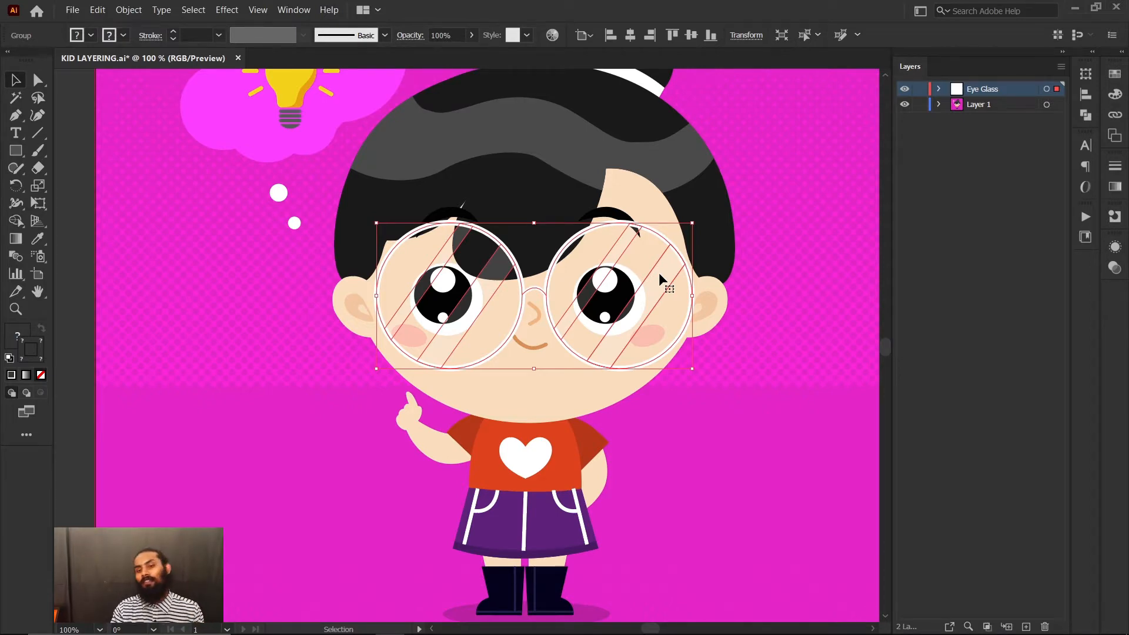
pyautogui.click(963, 245)
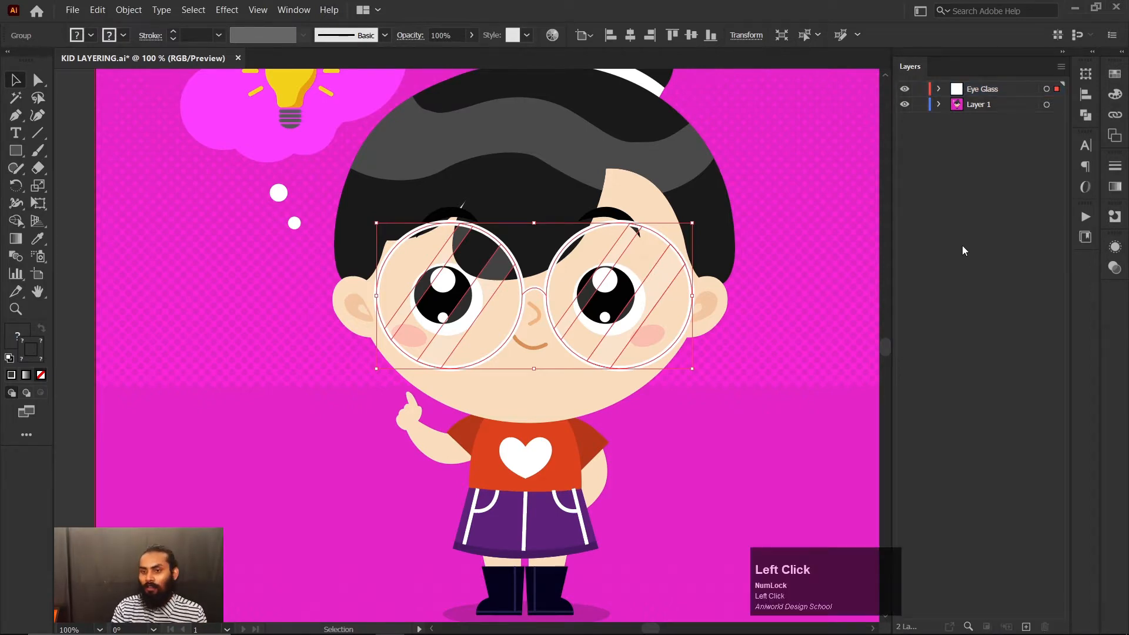
# Step: Toggle the Eye Glass layer's visibility to check its contents, leaving the layer hidden
pyautogui.click(1012, 88)
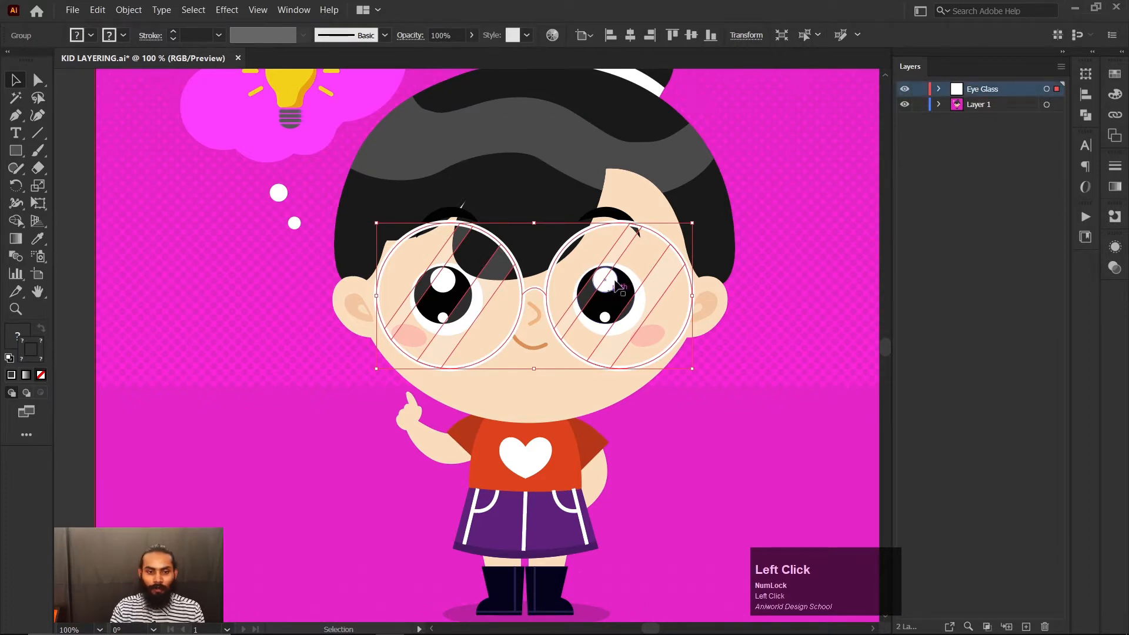
pyautogui.click(905, 89)
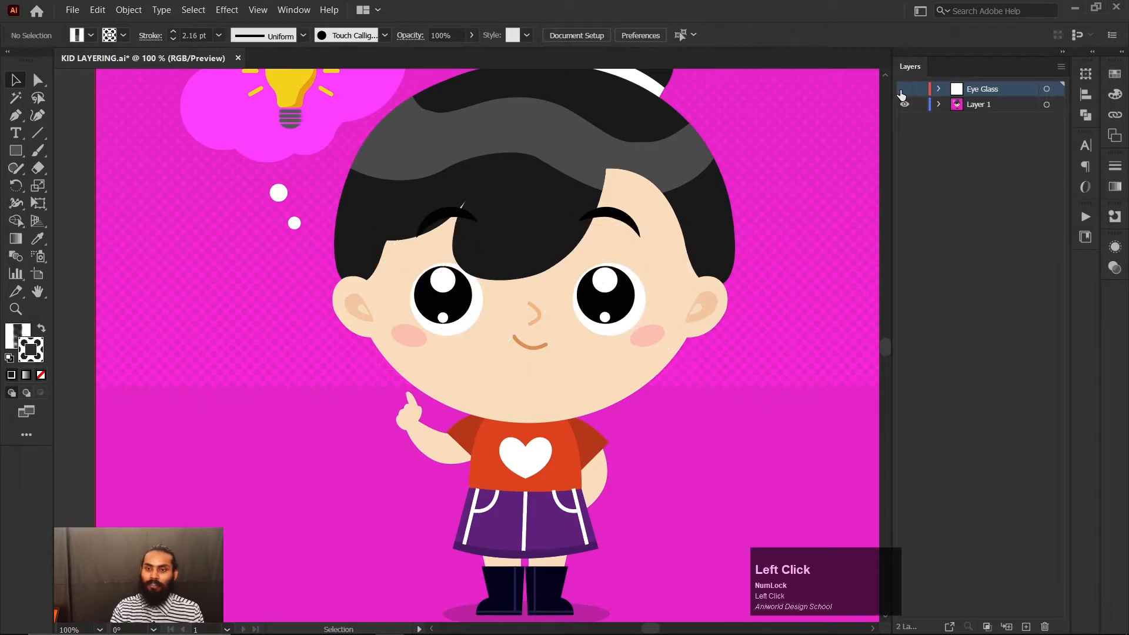
pyautogui.click(904, 89)
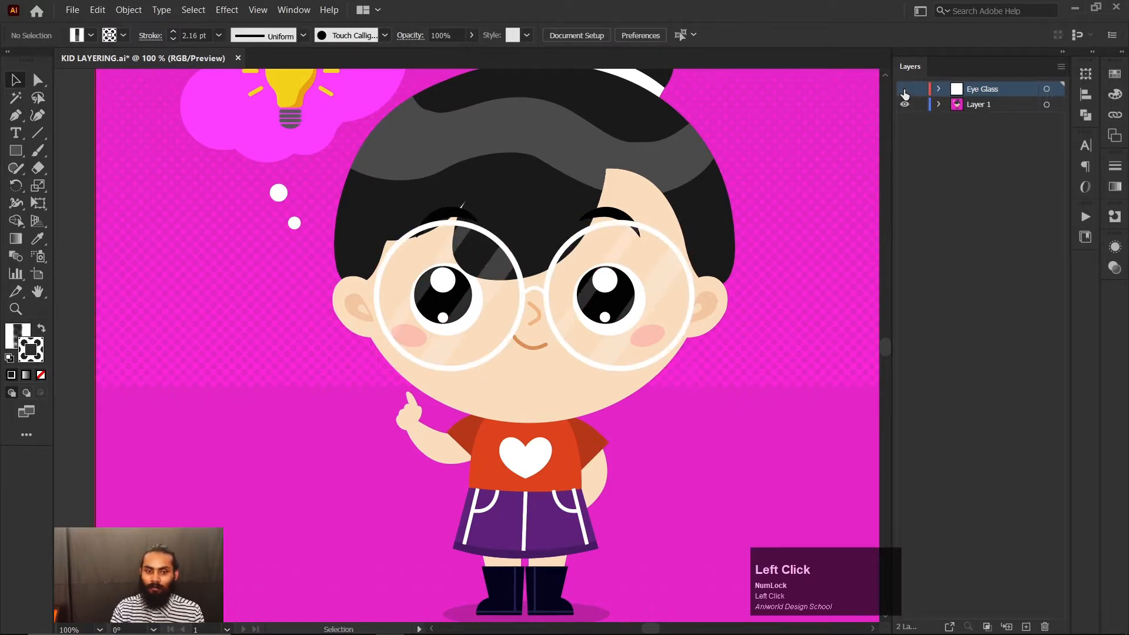
pyautogui.click(904, 89)
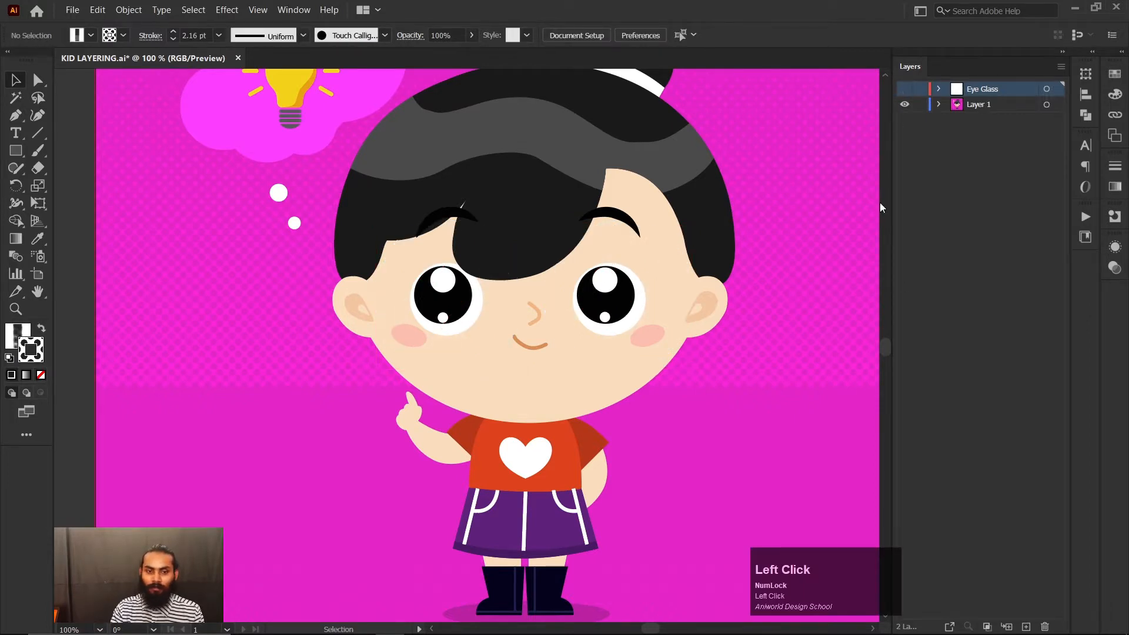
# Step: Select both the large and the small white highlight in the character's left eye
pyautogui.click(608, 285)
pyautogui.click(604, 280)
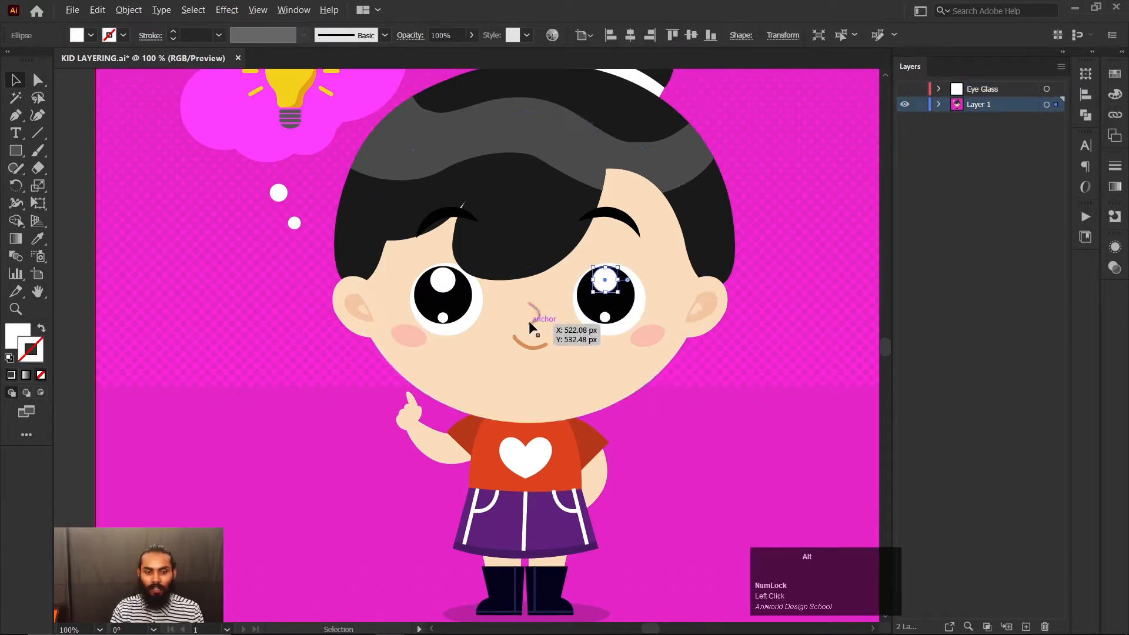
pyautogui.scroll(2, 530, 320)
pyautogui.moveTo(598, 315); pyautogui.dragTo(574, 370)
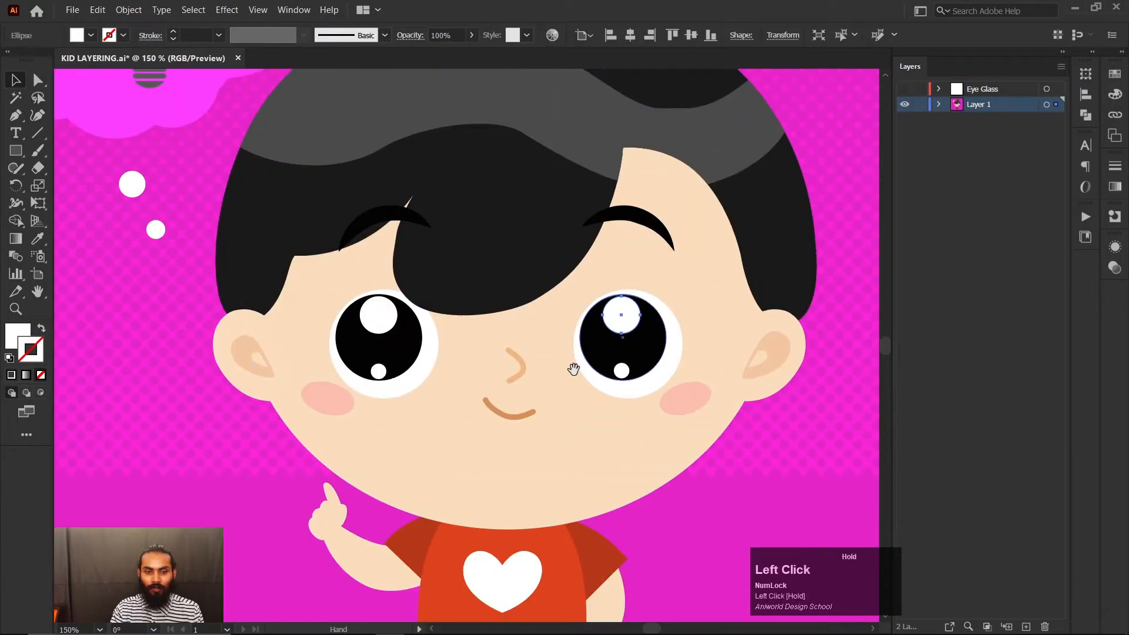
pyautogui.keyDown('shift'); pyautogui.click(622, 371); pyautogui.keyUp('shift')
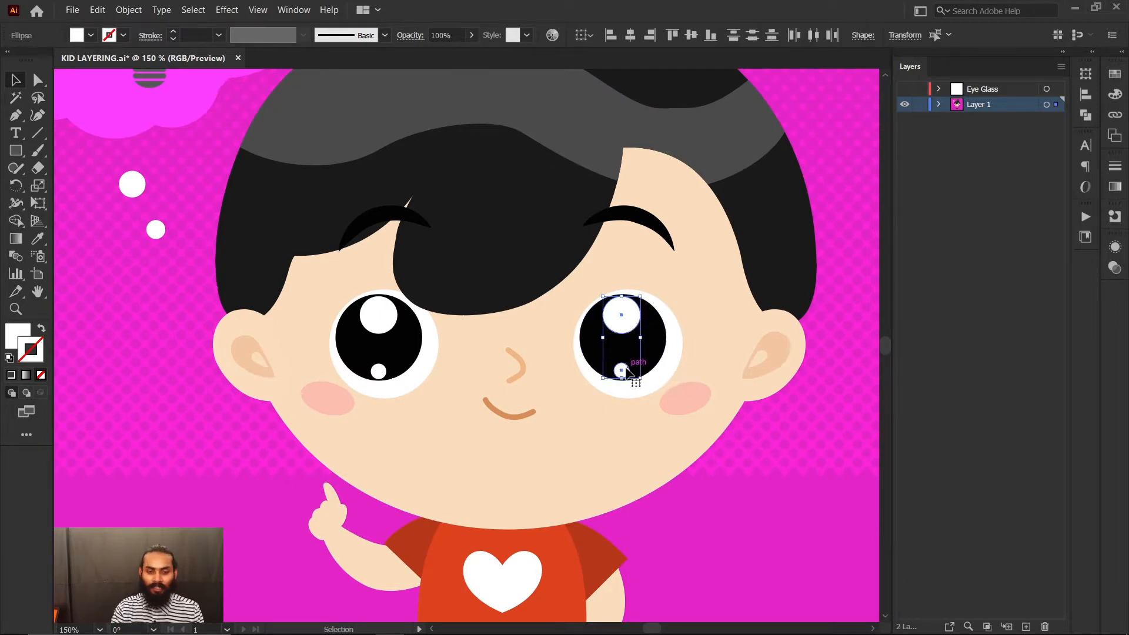
pyautogui.press('ctrl')
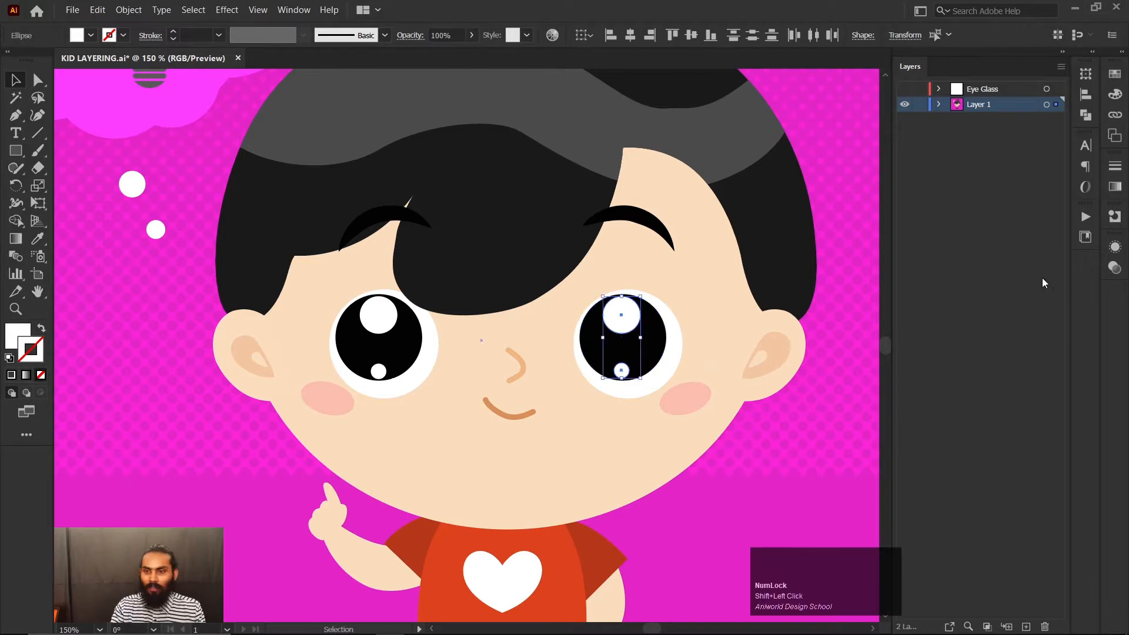
# Step: Create a new layer named "L_Eye Gloss" between the Eye Glass layer and Layer 1
pyautogui.click(1063, 67)
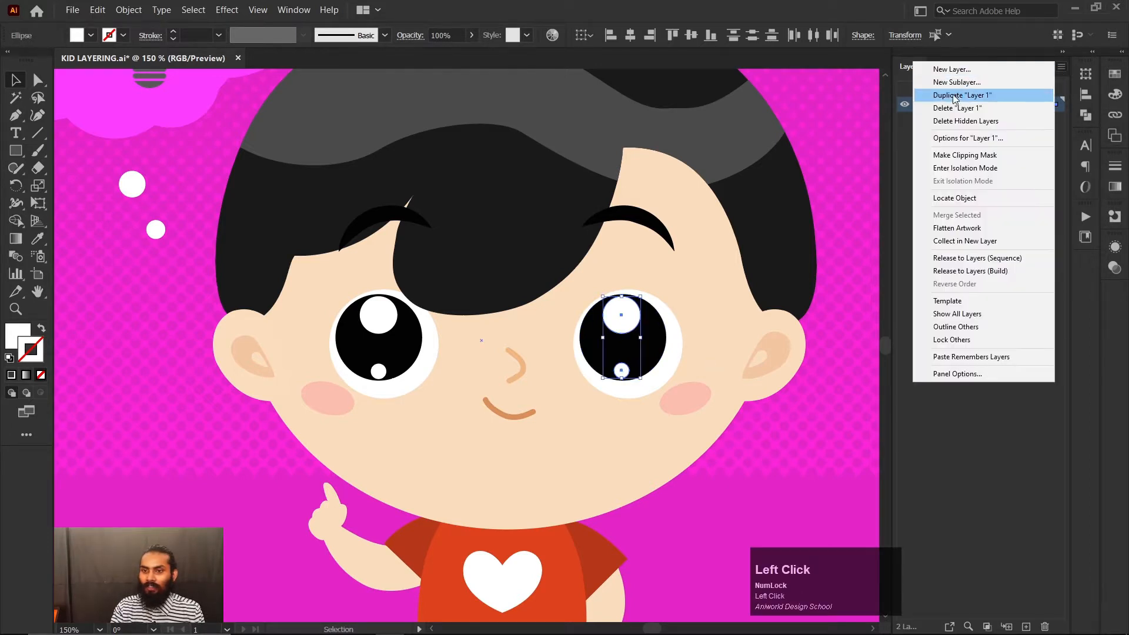
pyautogui.click(941, 69)
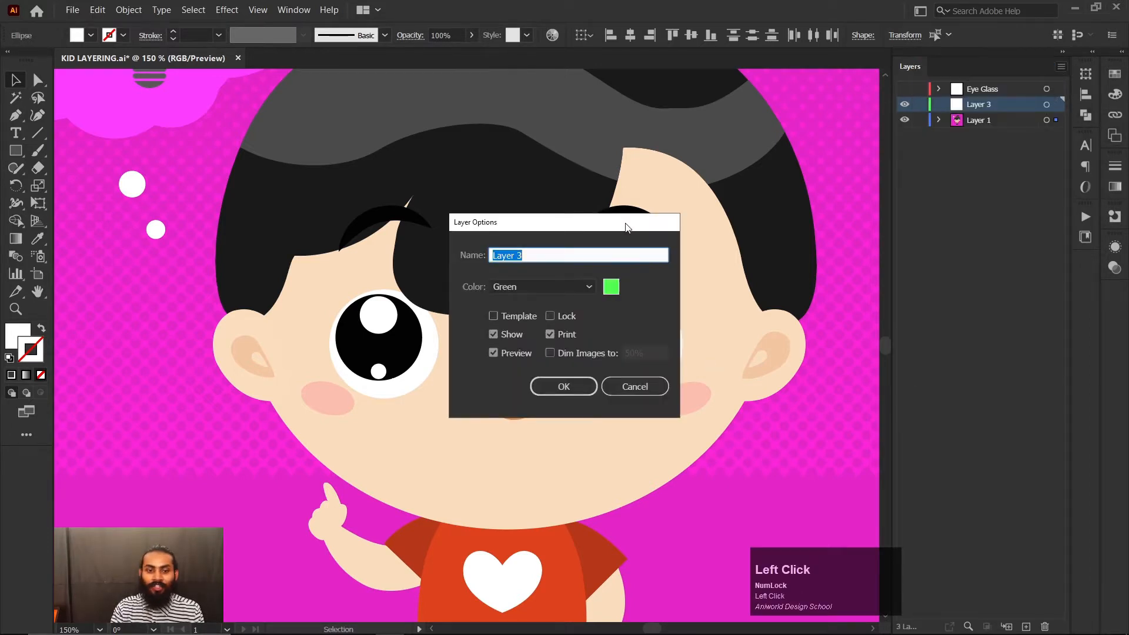
pyautogui.moveTo(627, 224); pyautogui.dragTo(408, 243)
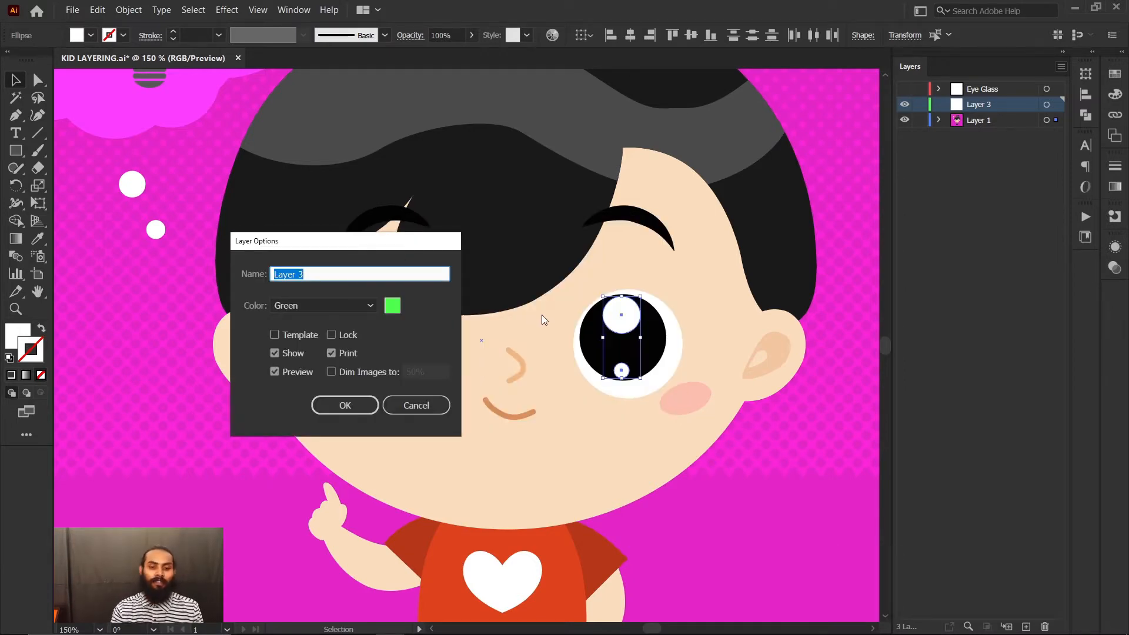
pyautogui.moveTo(389, 251); pyautogui.dragTo(713, 407)
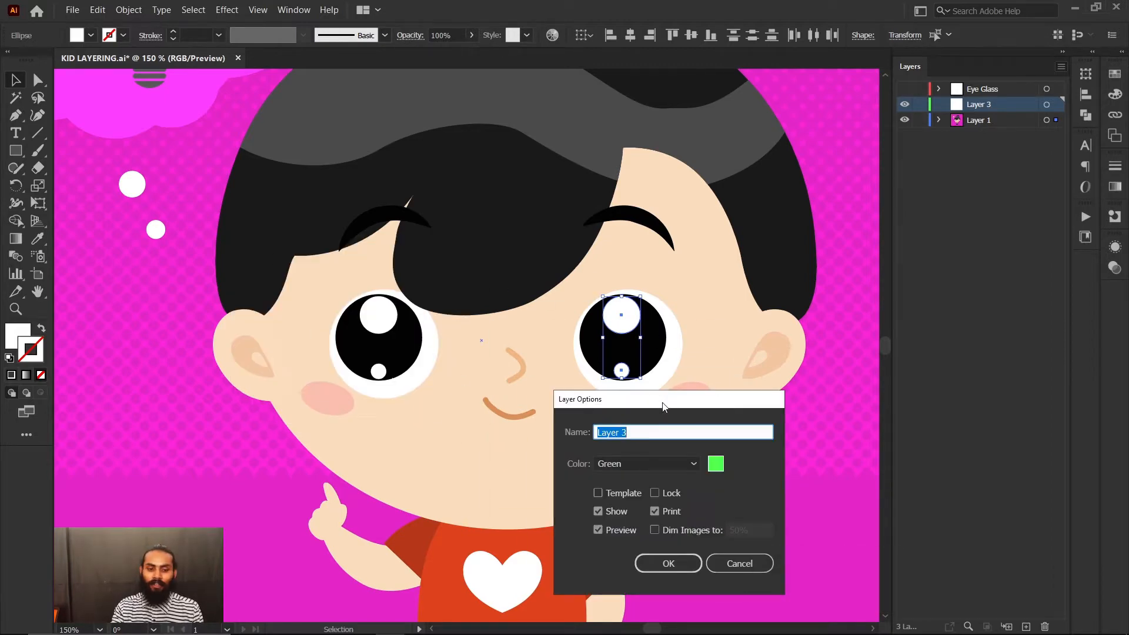
pyautogui.moveTo(663, 403); pyautogui.dragTo(395, 344)
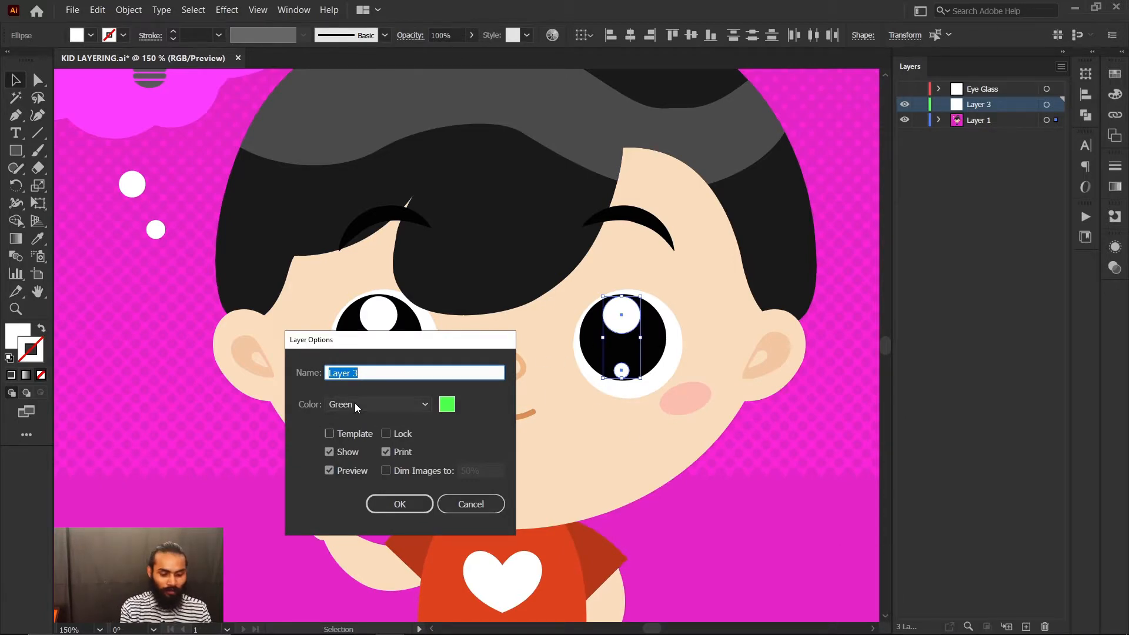
pyautogui.write('left')
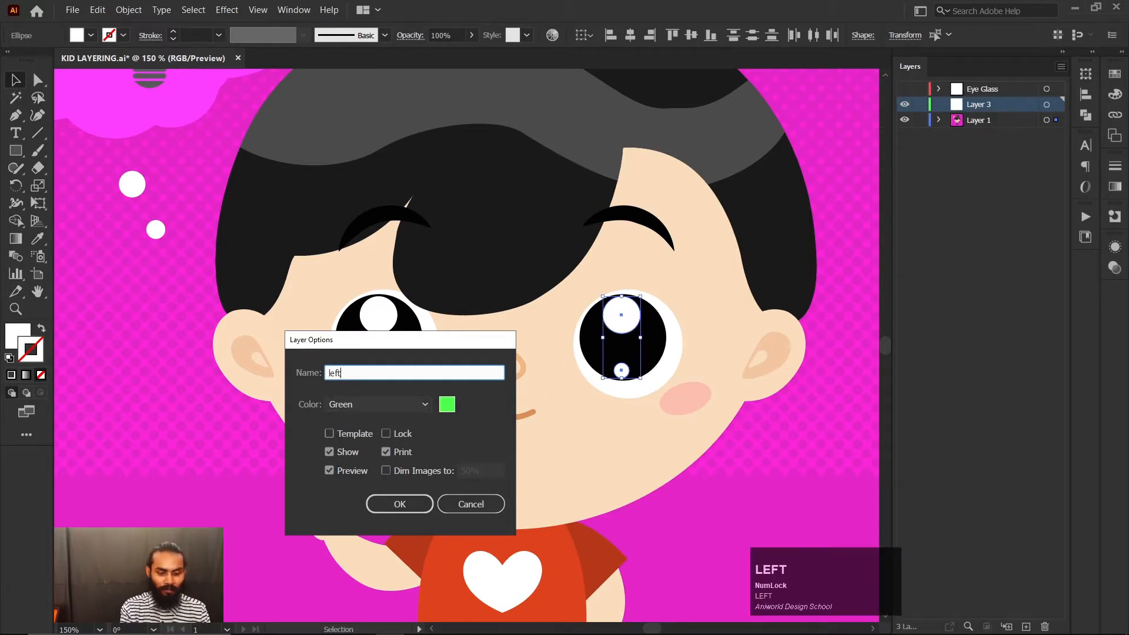
pyautogui.press('BackSpace')
pyautogui.press('BackSpace')
pyautogui.press('BackSpace')
pyautogui.press('BackSpace')
pyautogui.press('capslock')
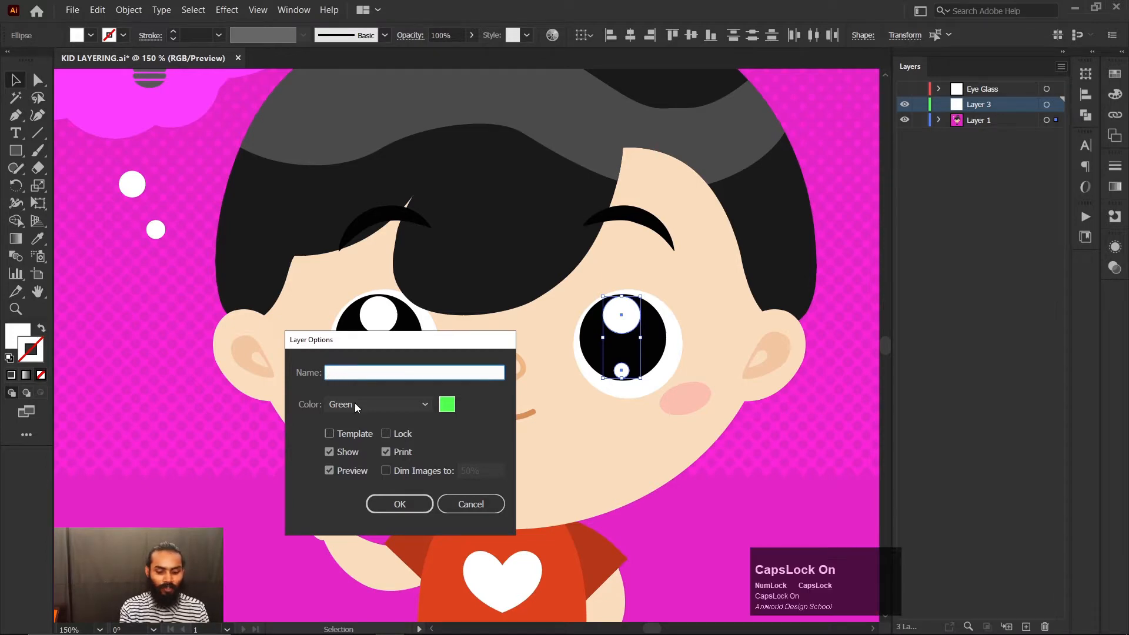
pyautogui.write('L')
pyautogui.press('shift')
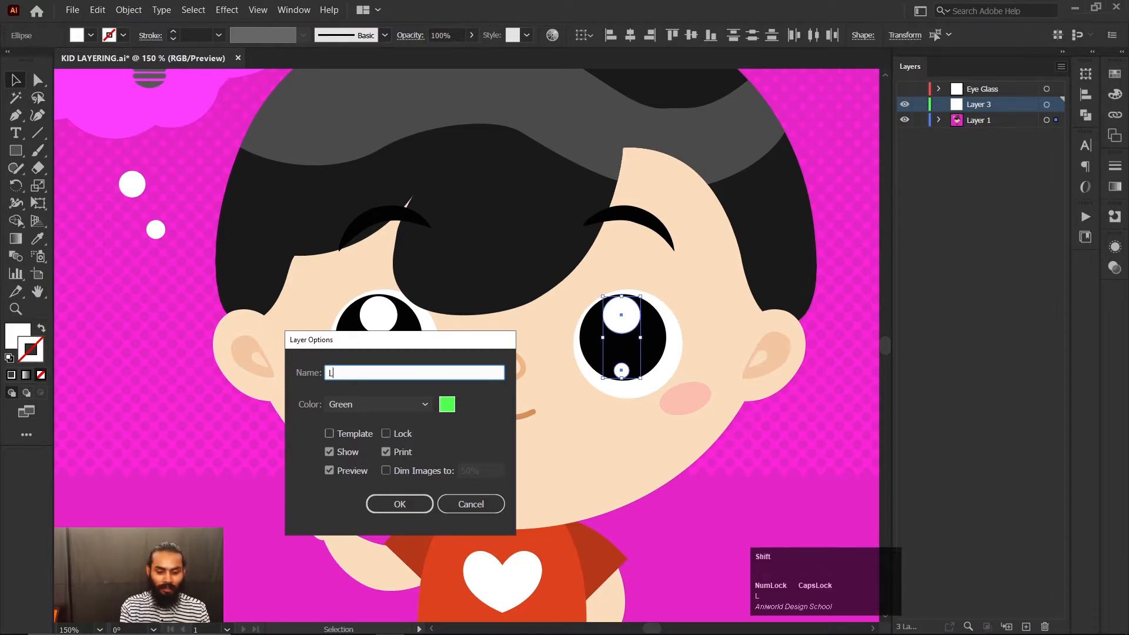
pyautogui.write('_')
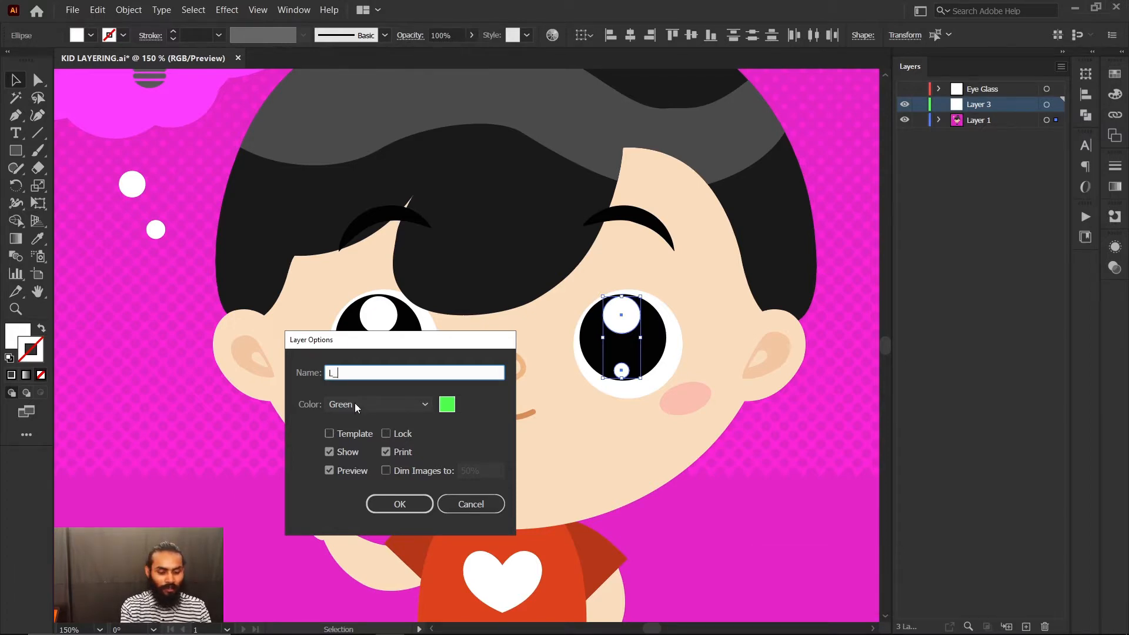
pyautogui.write('EYE')
pyautogui.press('BackSpace')
pyautogui.press('BackSpace')
pyautogui.press('capslock')
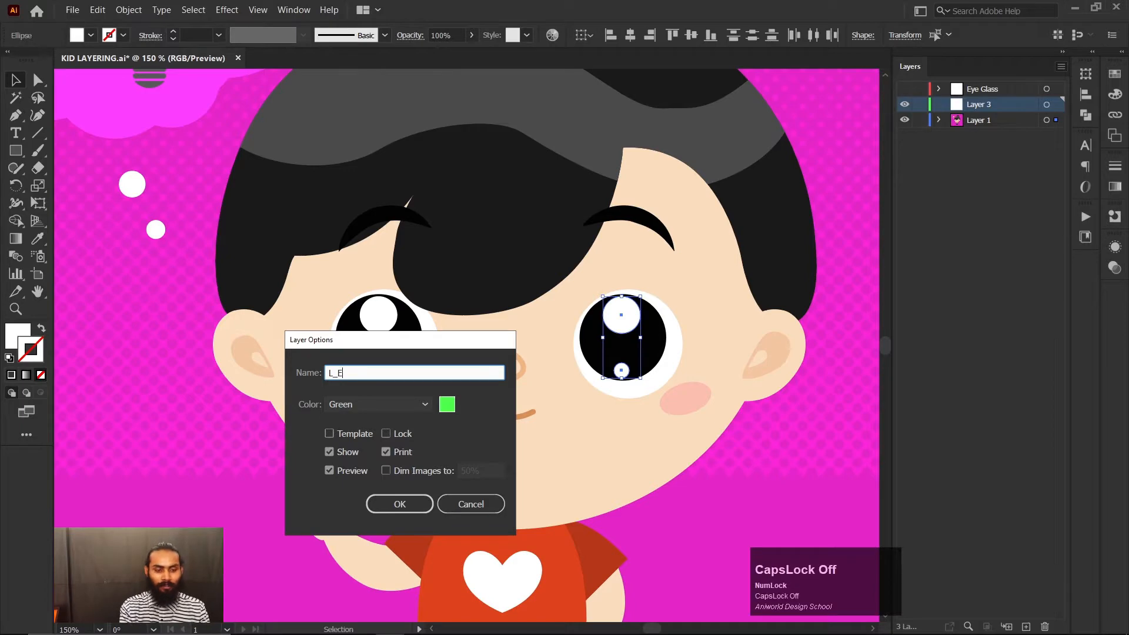
pyautogui.write('ye')
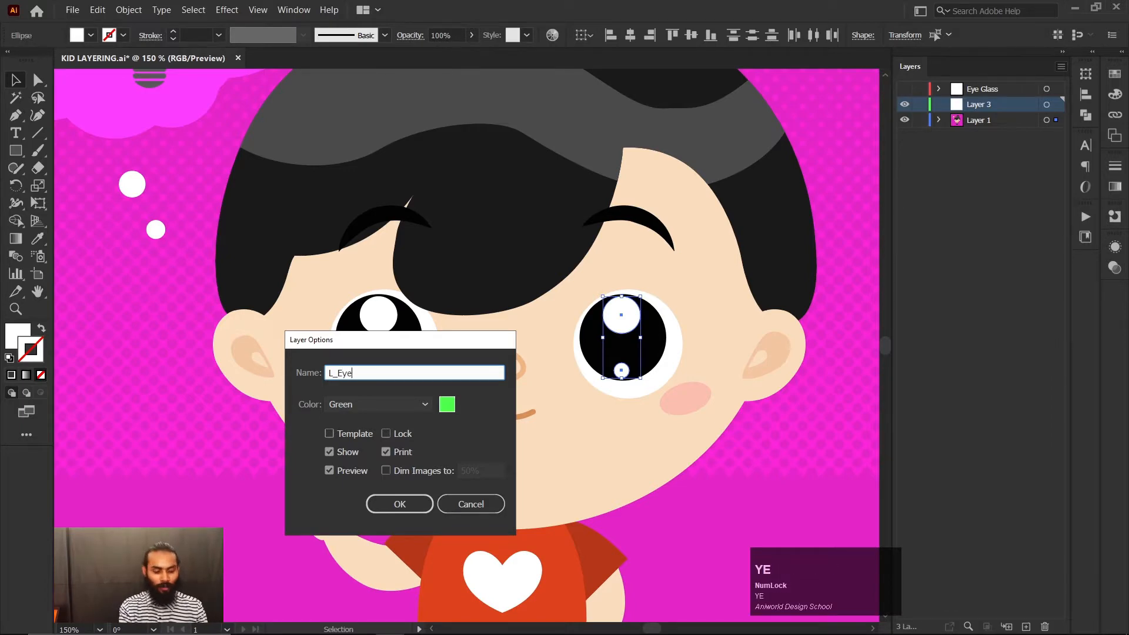
pyautogui.write(' glos')
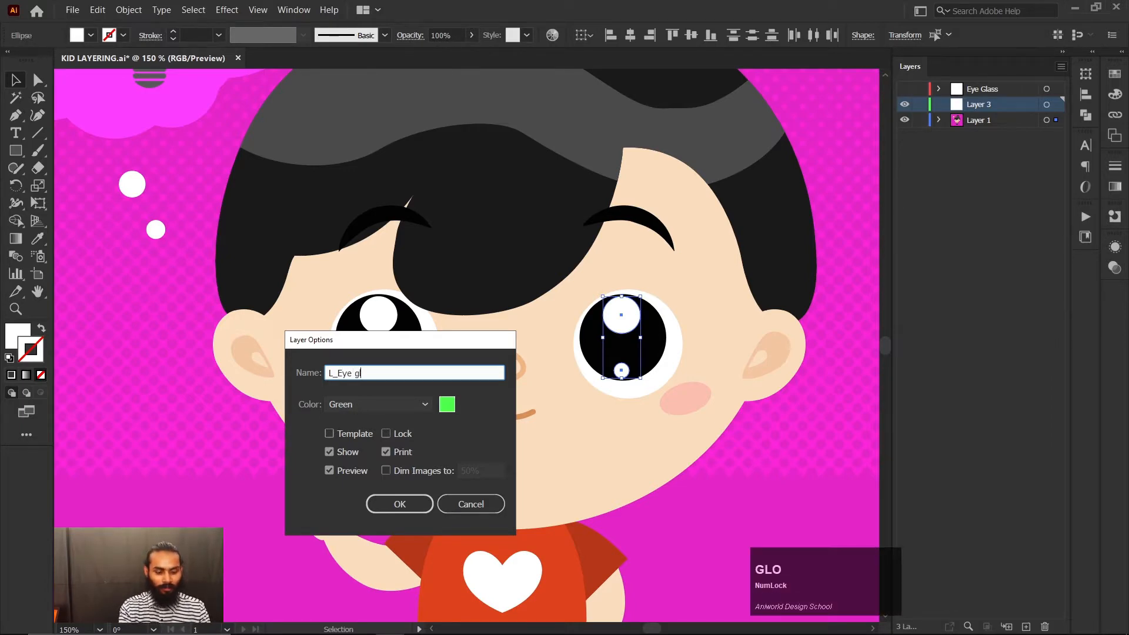
pyautogui.write('s')
pyautogui.press('BackSpace')
pyautogui.press('BackSpace')
pyautogui.press('BackSpace')
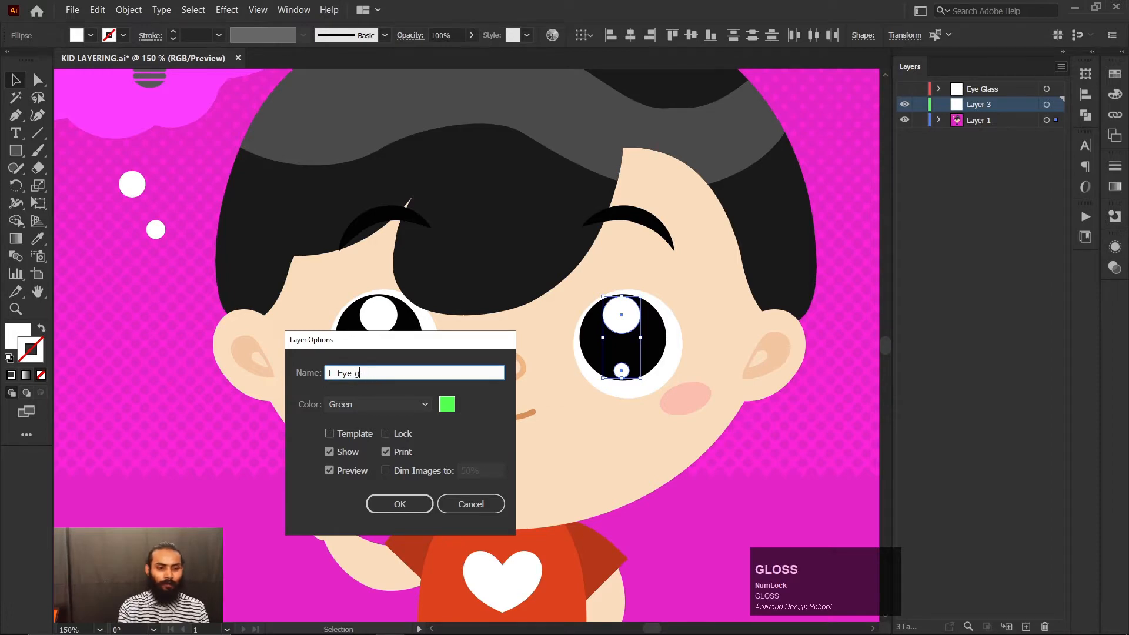
pyautogui.write('Gloss')
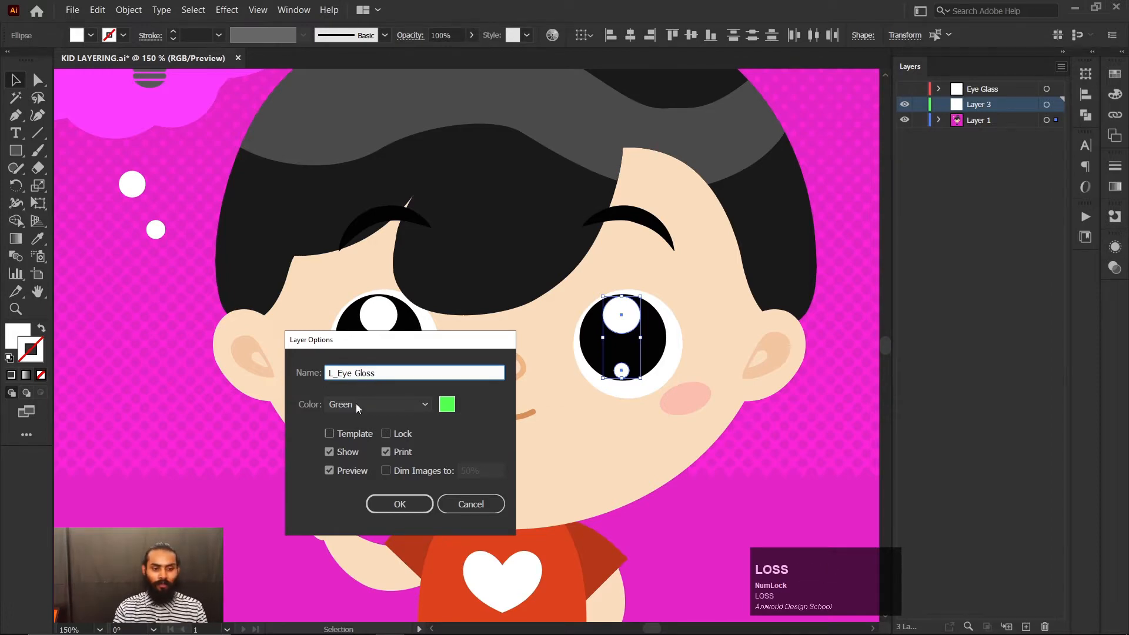
pyautogui.click(394, 503)
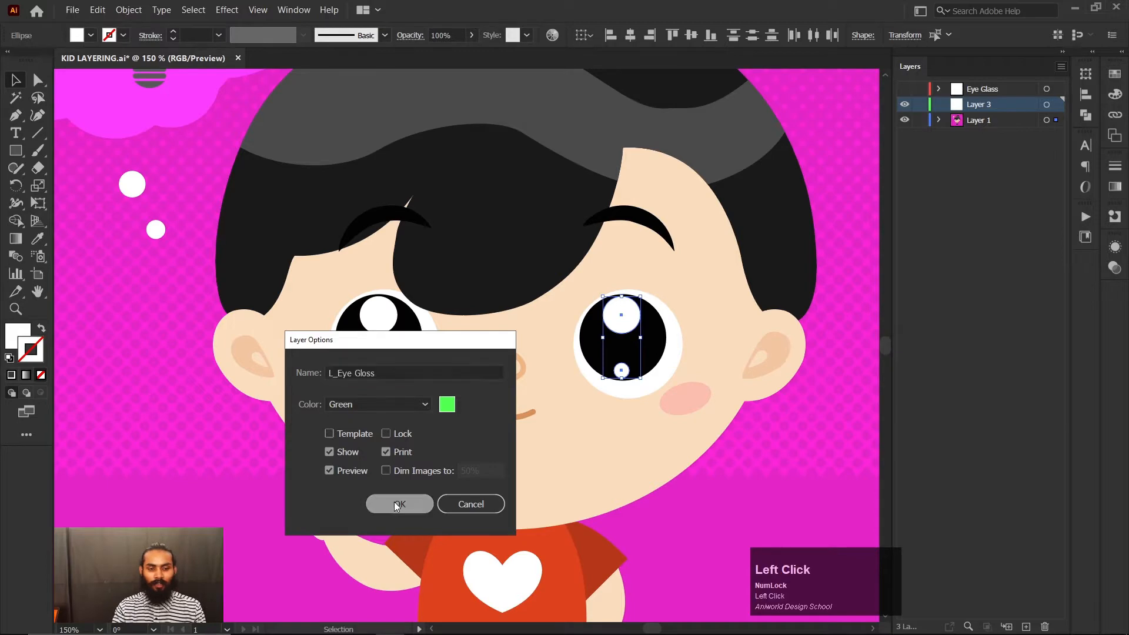
# Step: Cut the two selected eye highlights from Layer 1 and paste them in place on the L_Eye Gloss layer
pyautogui.click(983, 124)
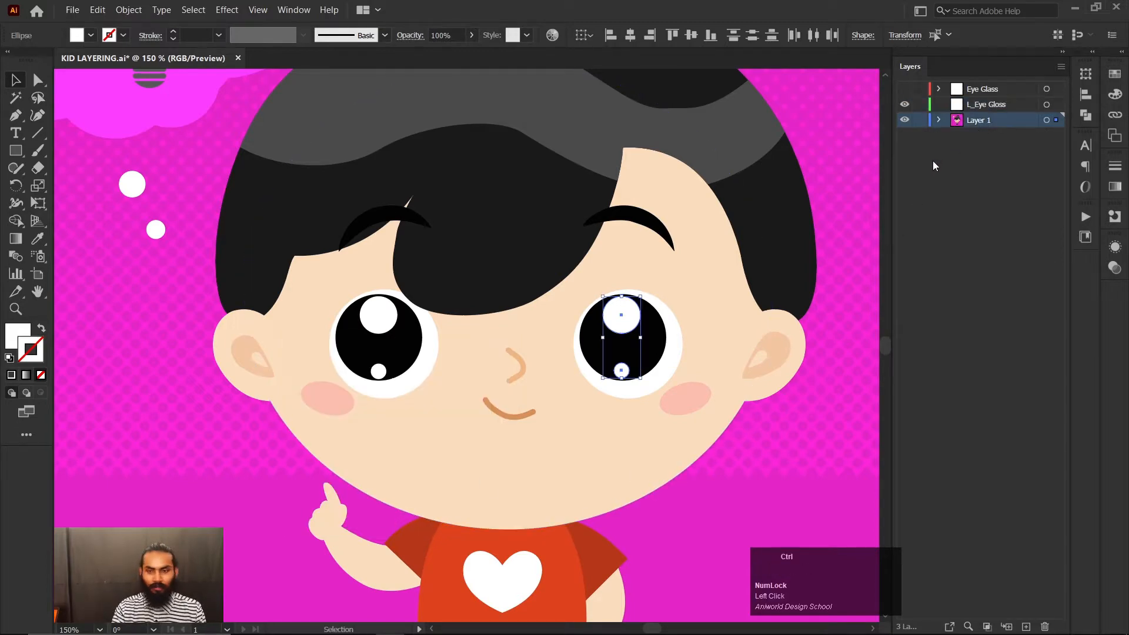
pyautogui.hotkey('ctrl', 'x')
pyautogui.click(1000, 105)
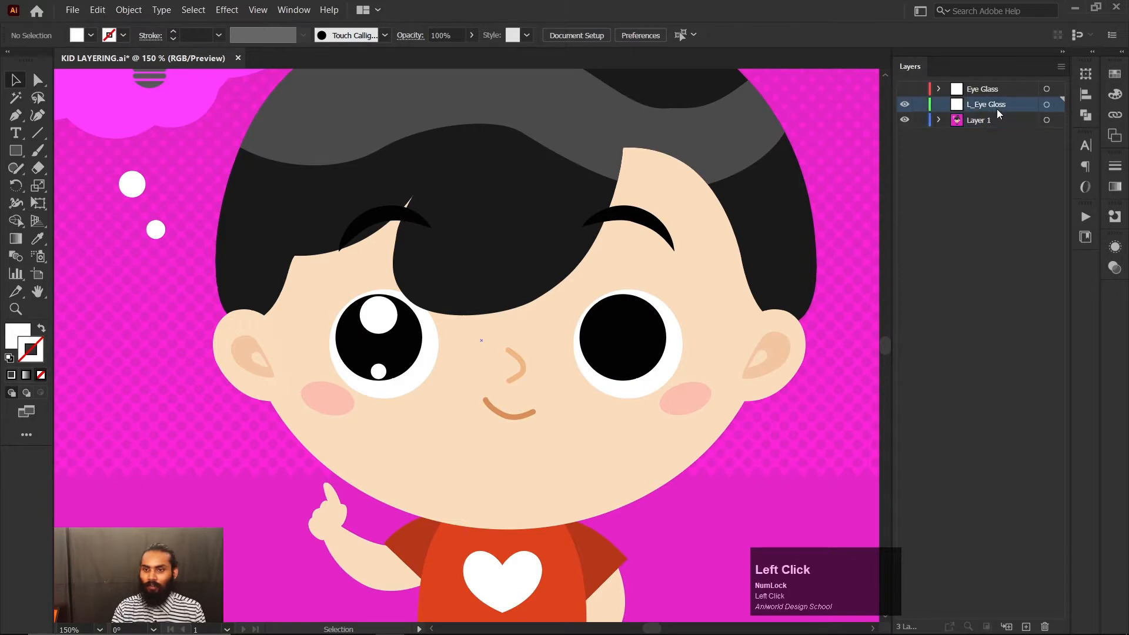
pyautogui.hotkey('ctrl', 'shift', 'v')
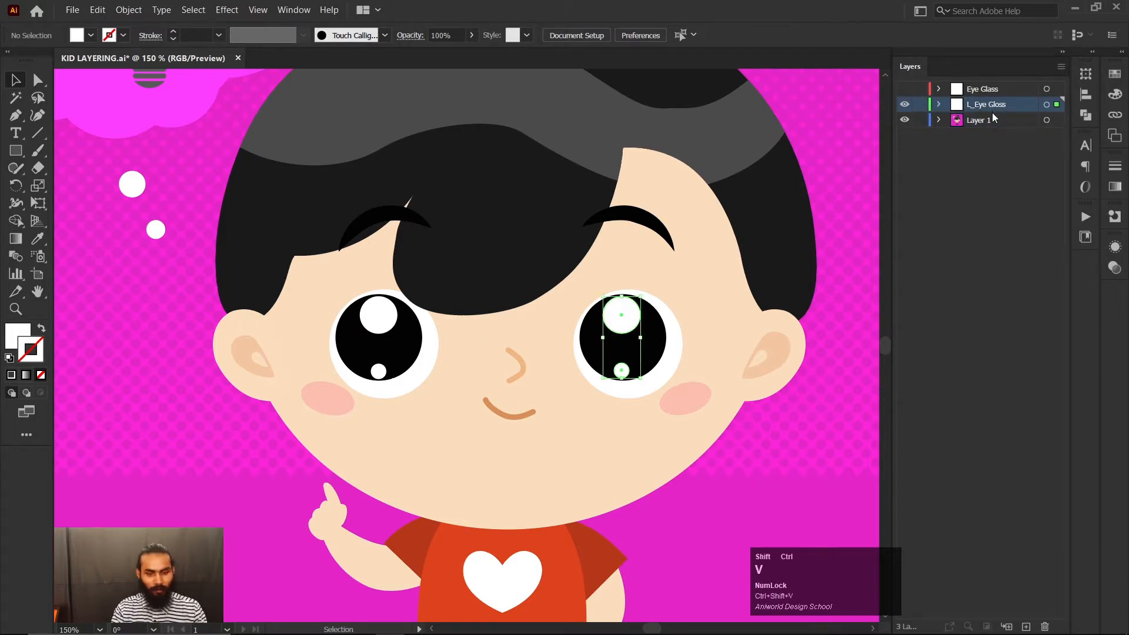
pyautogui.click(992, 256)
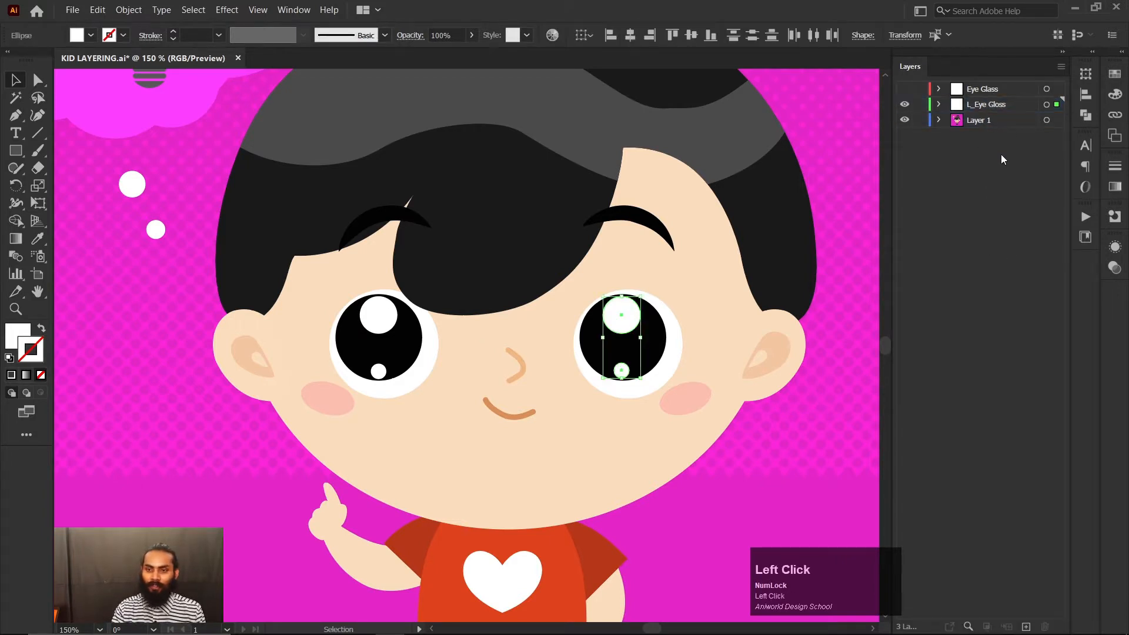
# Step: Select the black iris of the character's left eye and create a new layer named "L_Iris" directly above Layer 1
pyautogui.click(1004, 120)
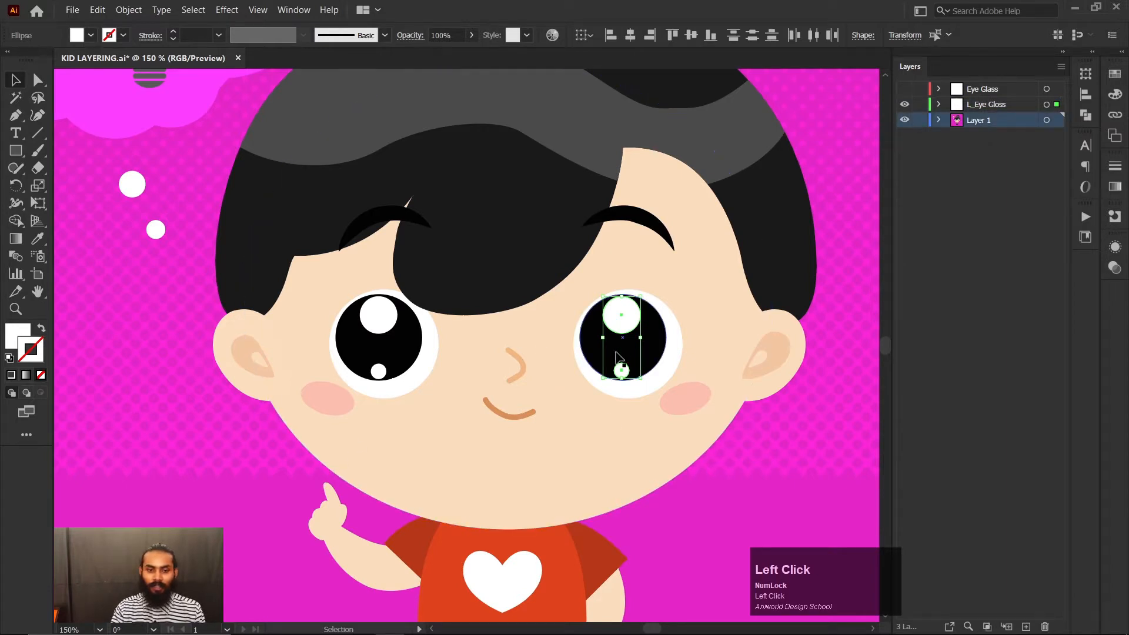
pyautogui.click(658, 355)
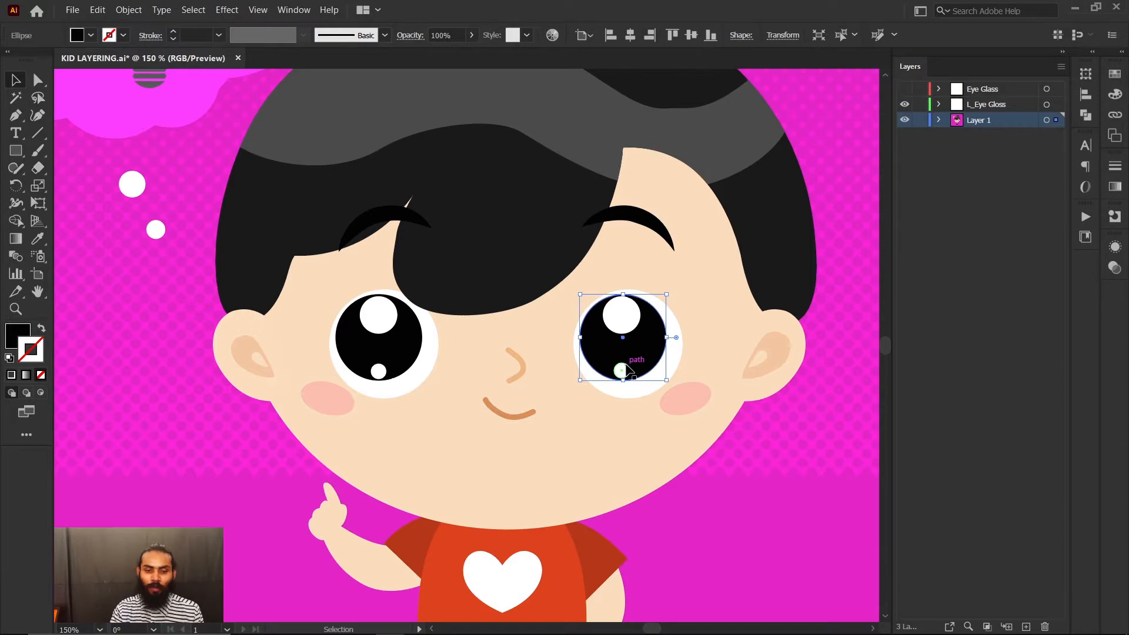
pyautogui.click(1061, 66)
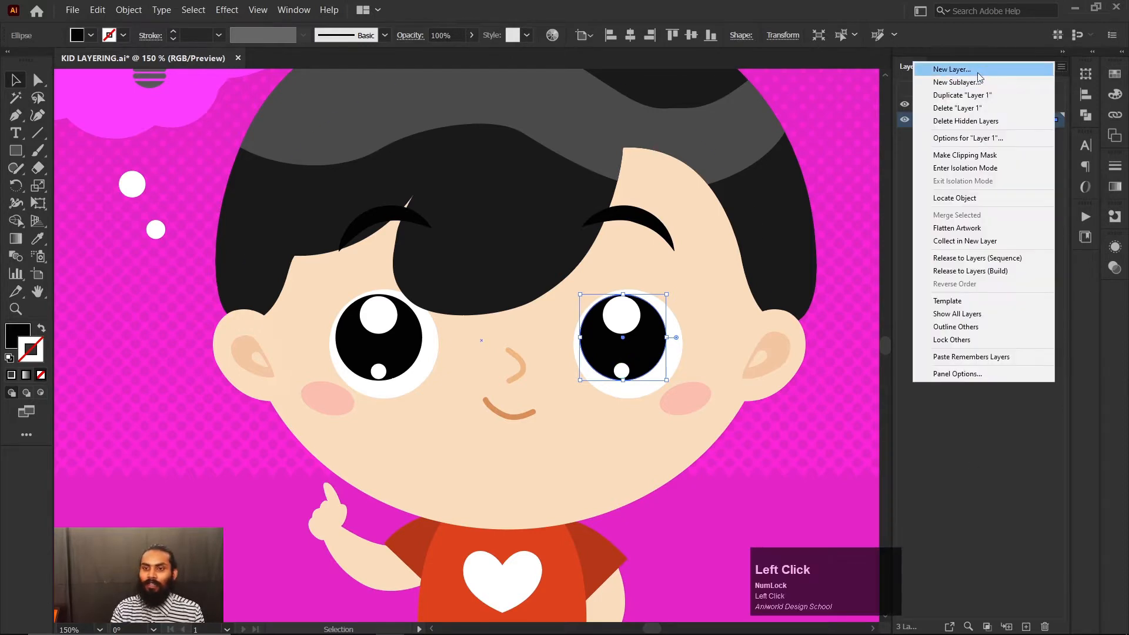
pyautogui.click(947, 69)
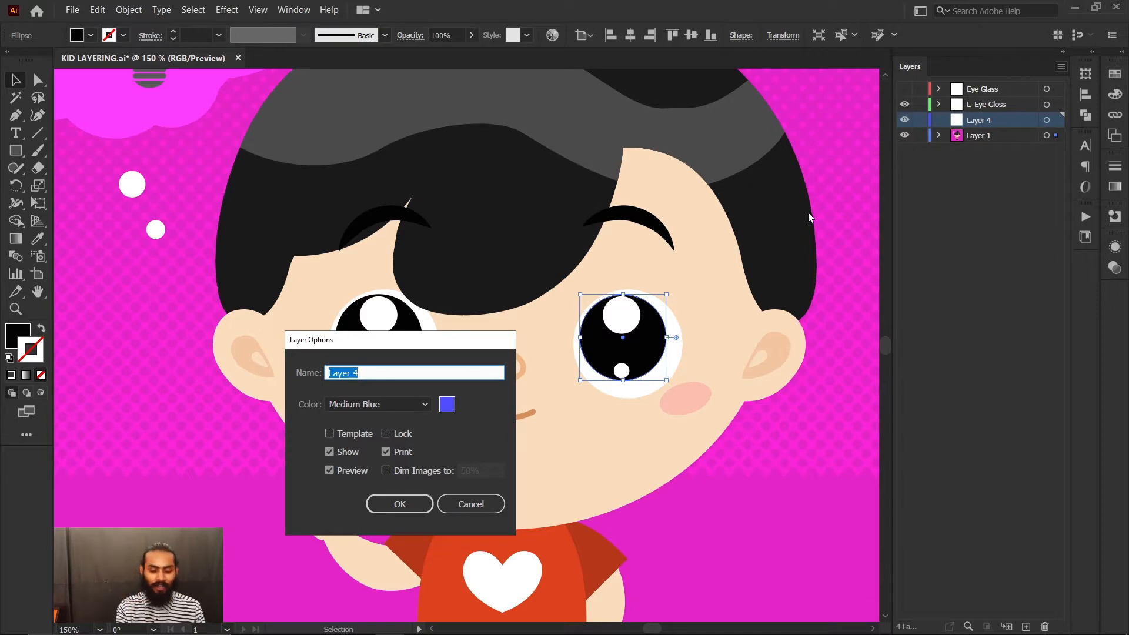
pyautogui.press('capslock')
pyautogui.write('L_')
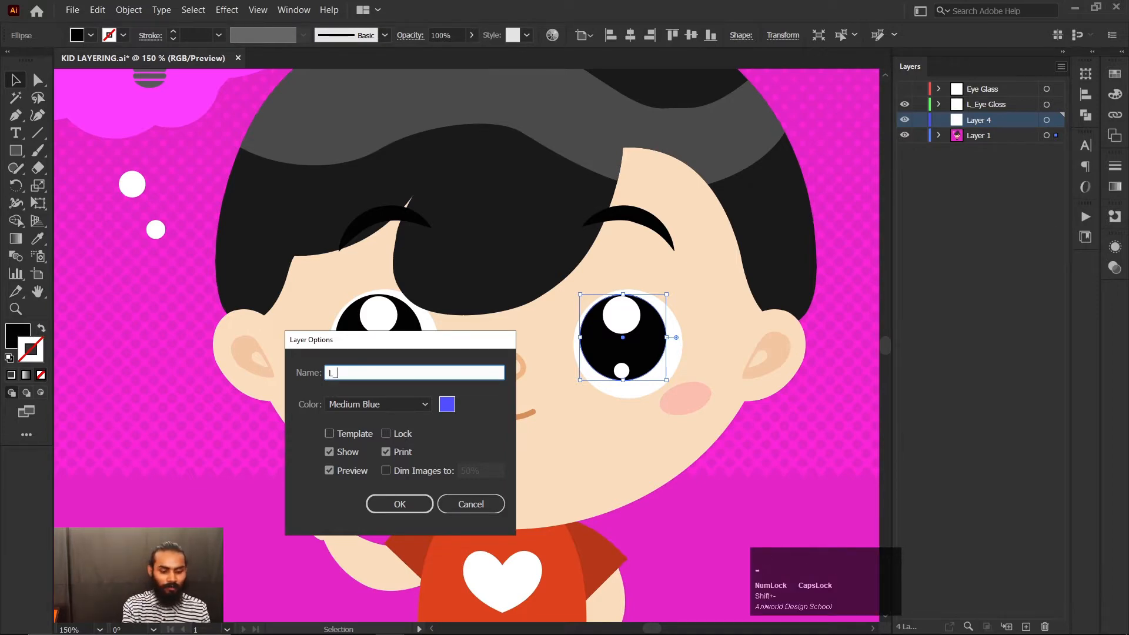
pyautogui.write('iRIS')
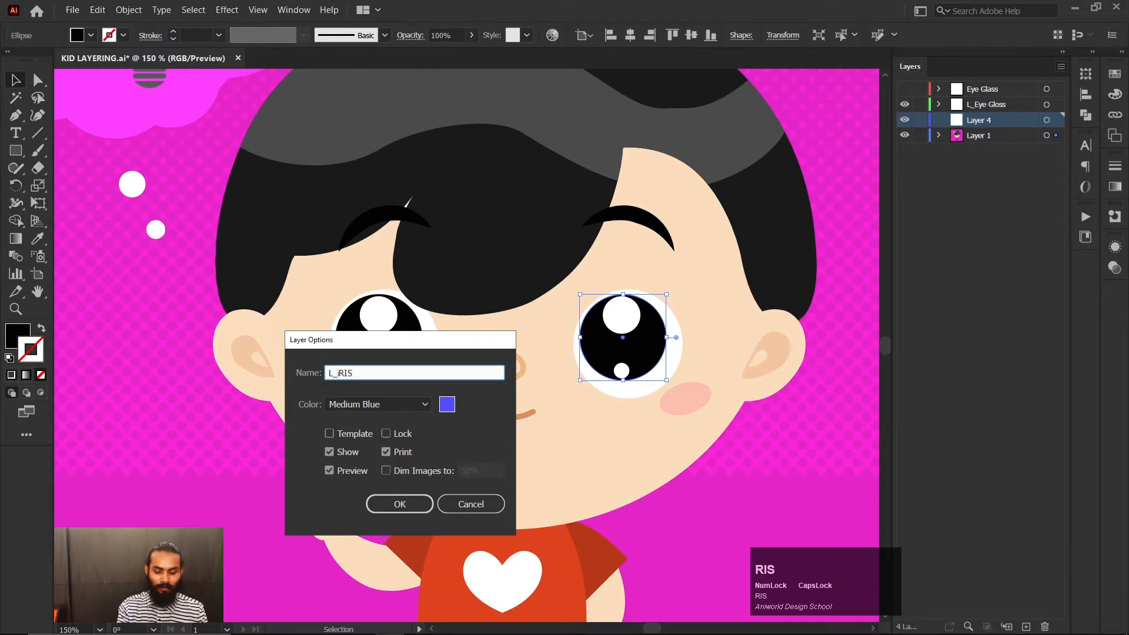
pyautogui.press('BackSpace')
pyautogui.press('BackSpace')
pyautogui.press('BackSpace')
pyautogui.press('BackSpace')
pyautogui.write('I')
pyautogui.press('capslock')
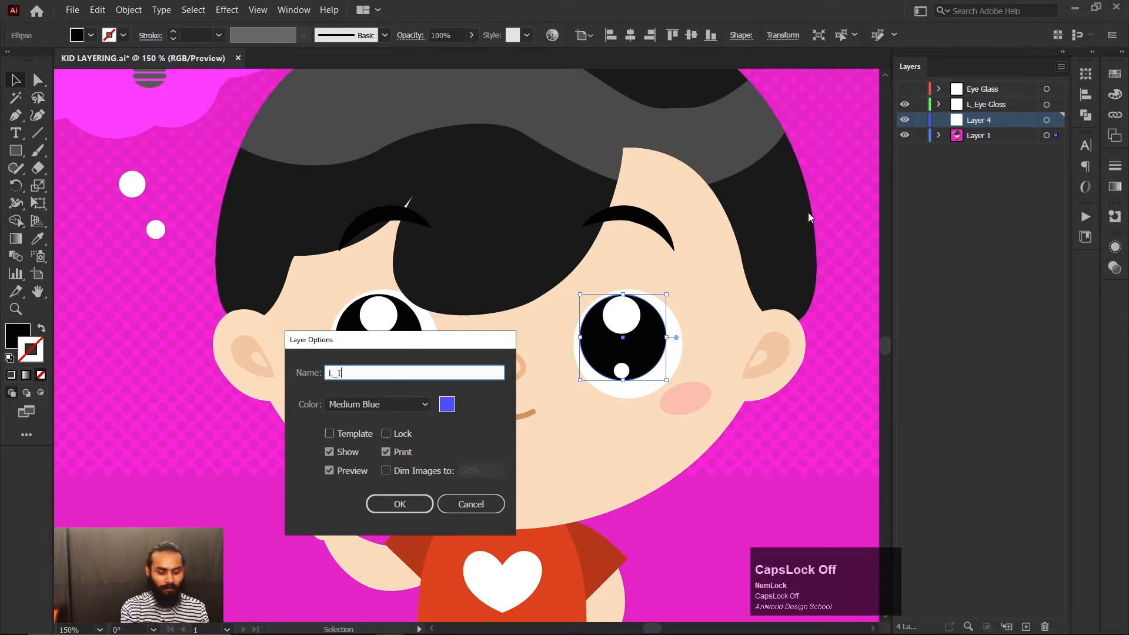
pyautogui.write('ris')
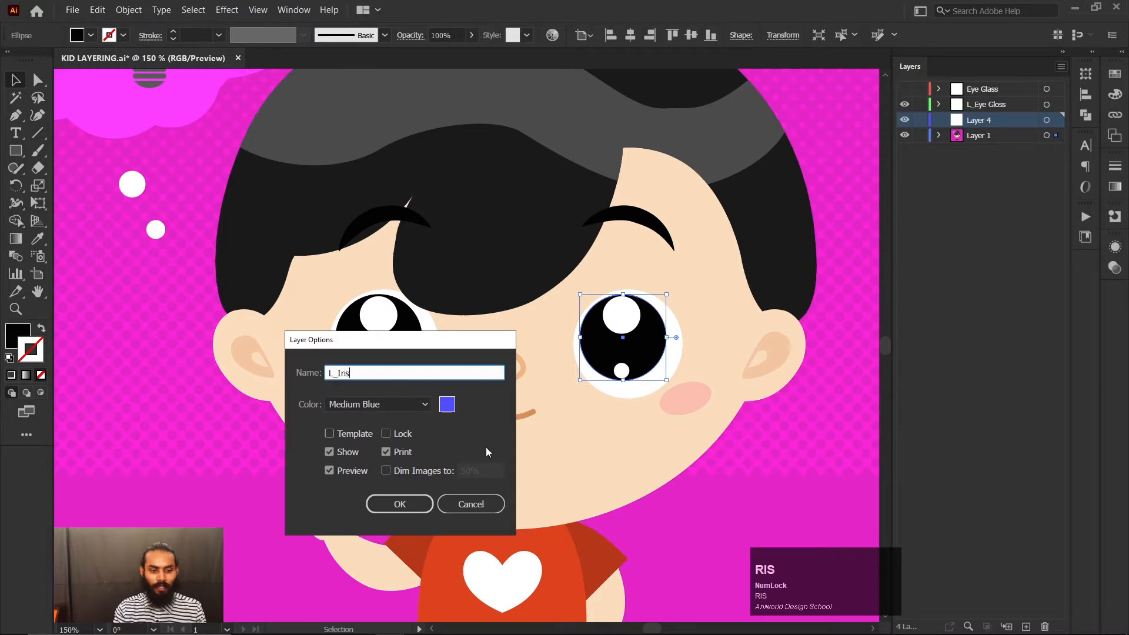
pyautogui.click(392, 503)
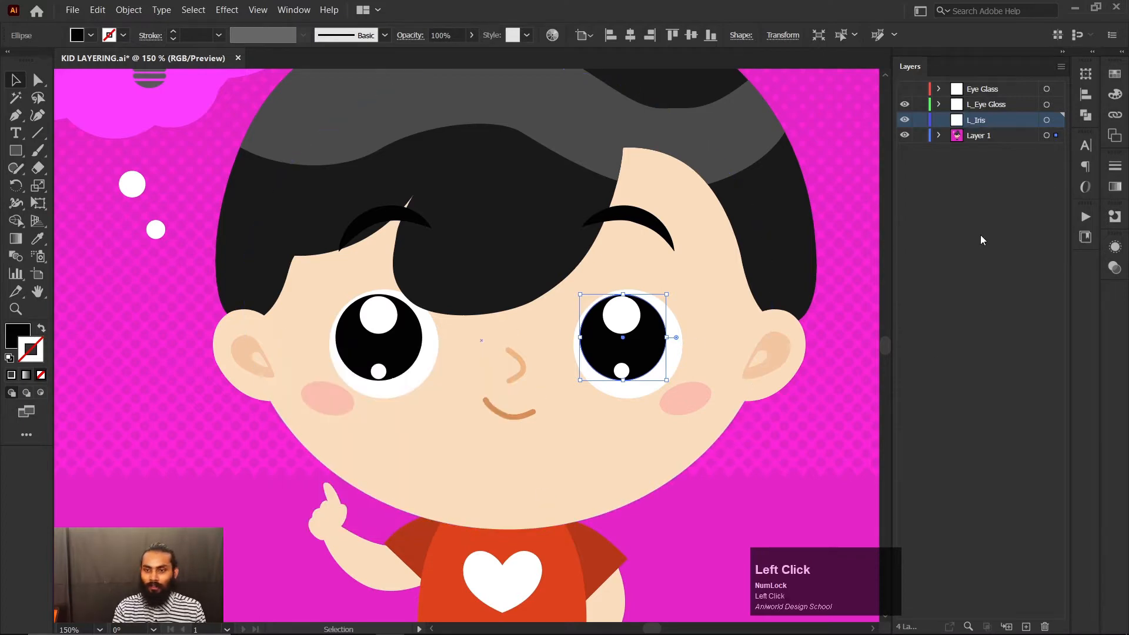
# Step: Move the black iris from Layer 1 onto the L_Iris layer in place, and hide the L_Eye Gloss and L_Iris layers
pyautogui.click(905, 104)
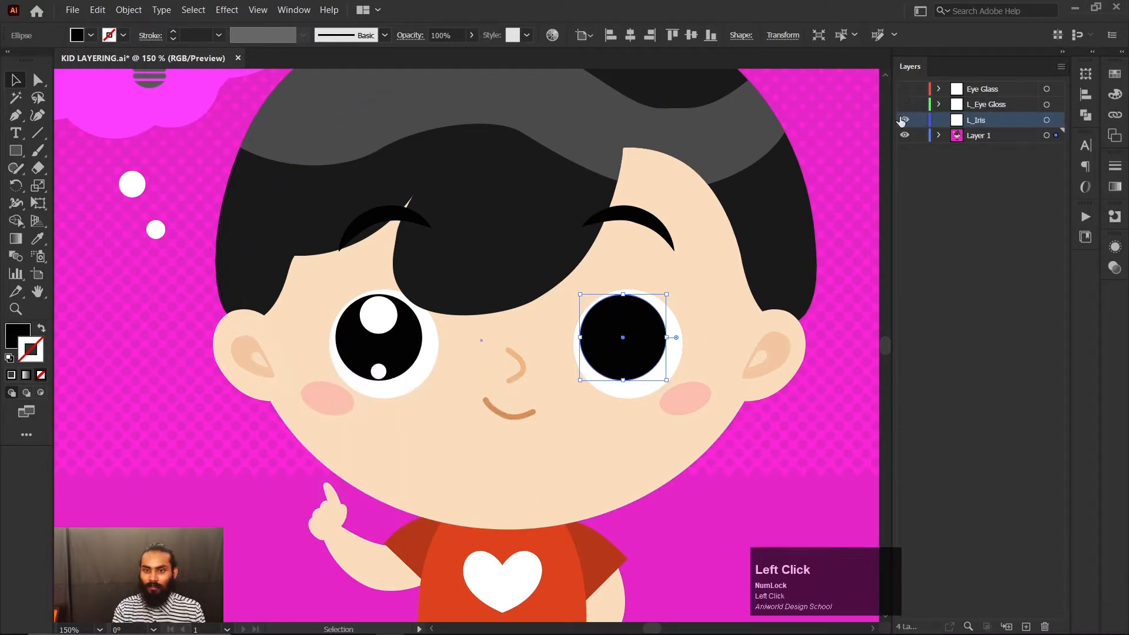
pyautogui.click(1003, 140)
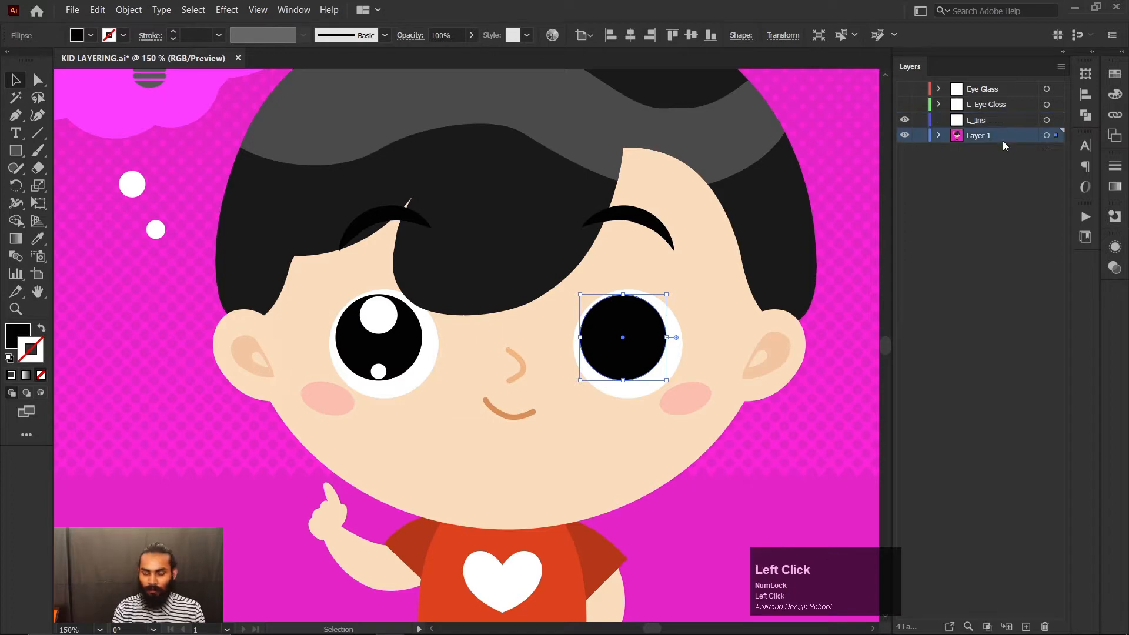
pyautogui.hotkey('ctrl', 'x')
pyautogui.click(980, 126)
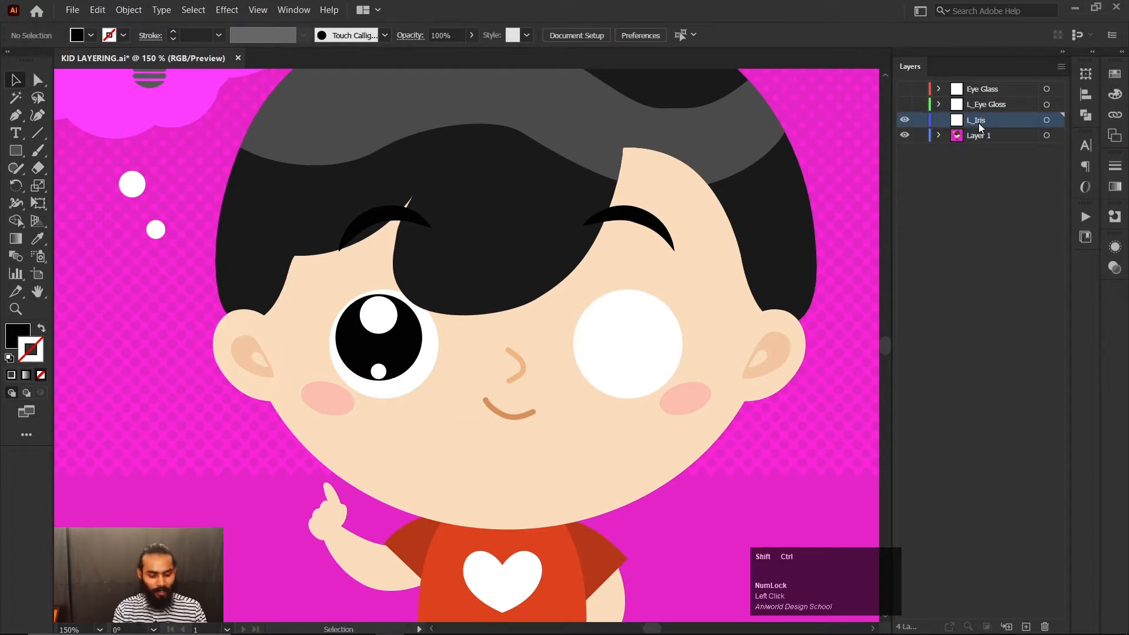
pyautogui.hotkey('ctrl', 'shift', 'v')
pyautogui.click(972, 200)
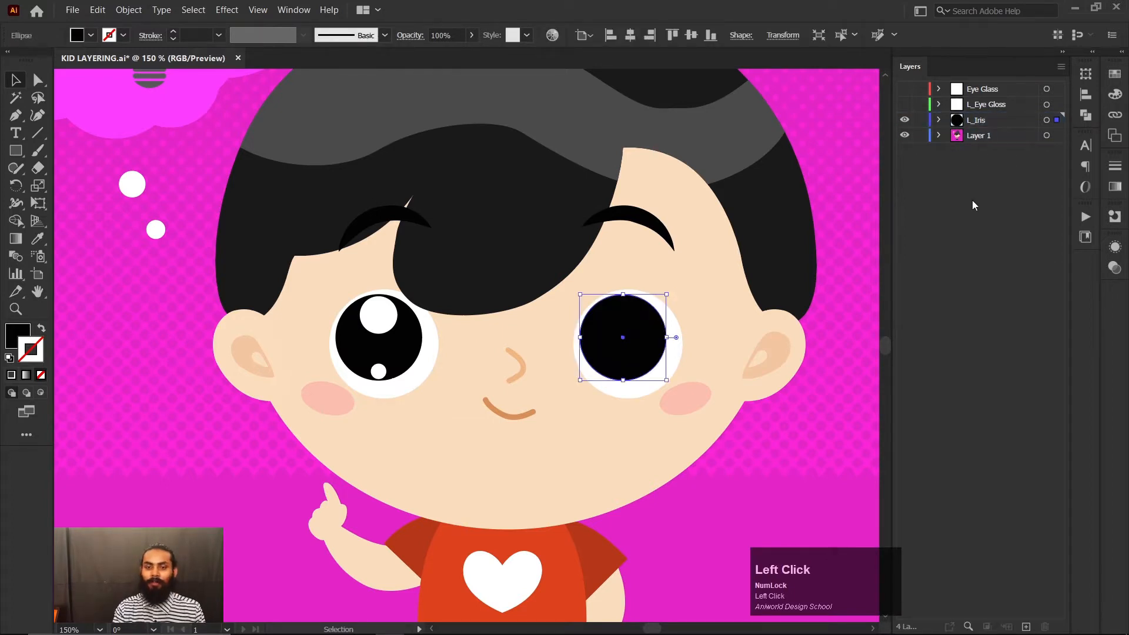
pyautogui.click(904, 121)
# Step: Create a new layer named "L_Eye_Sclera" directly above Layer 1
pyautogui.click(988, 136)
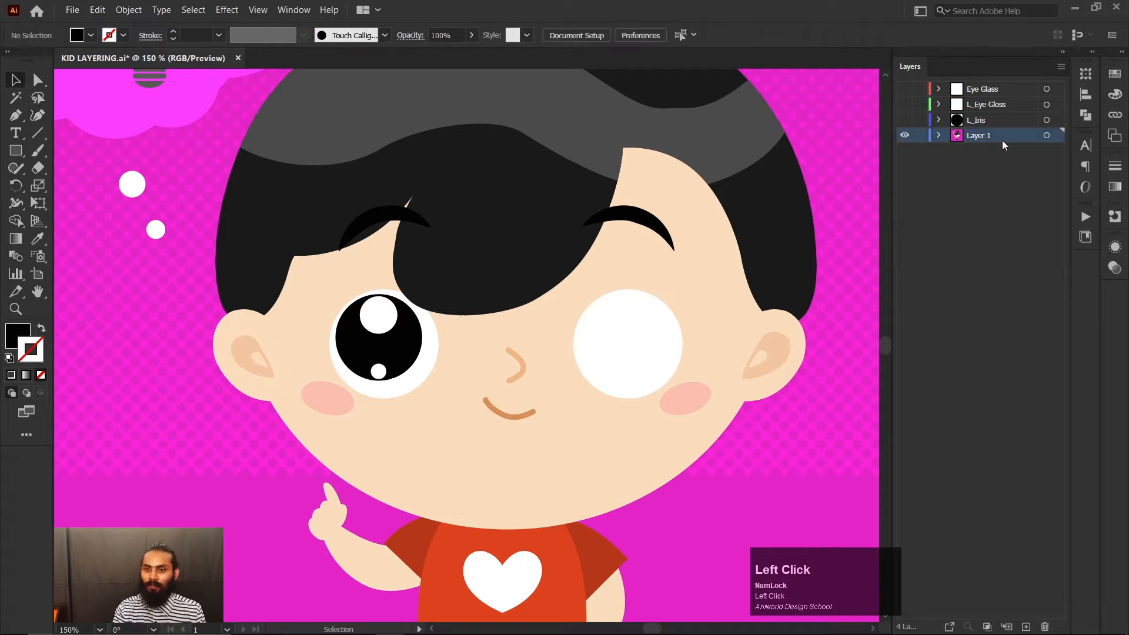
pyautogui.click(1062, 66)
pyautogui.click(953, 69)
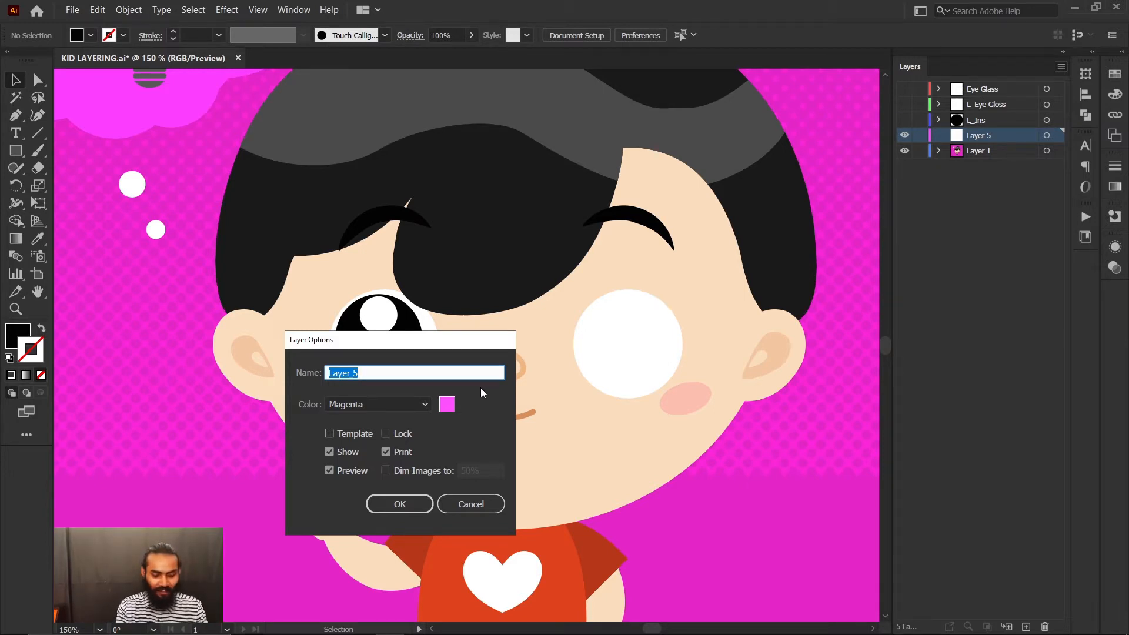
pyautogui.write('l')
pyautogui.press('capslock')
pyautogui.write('L')
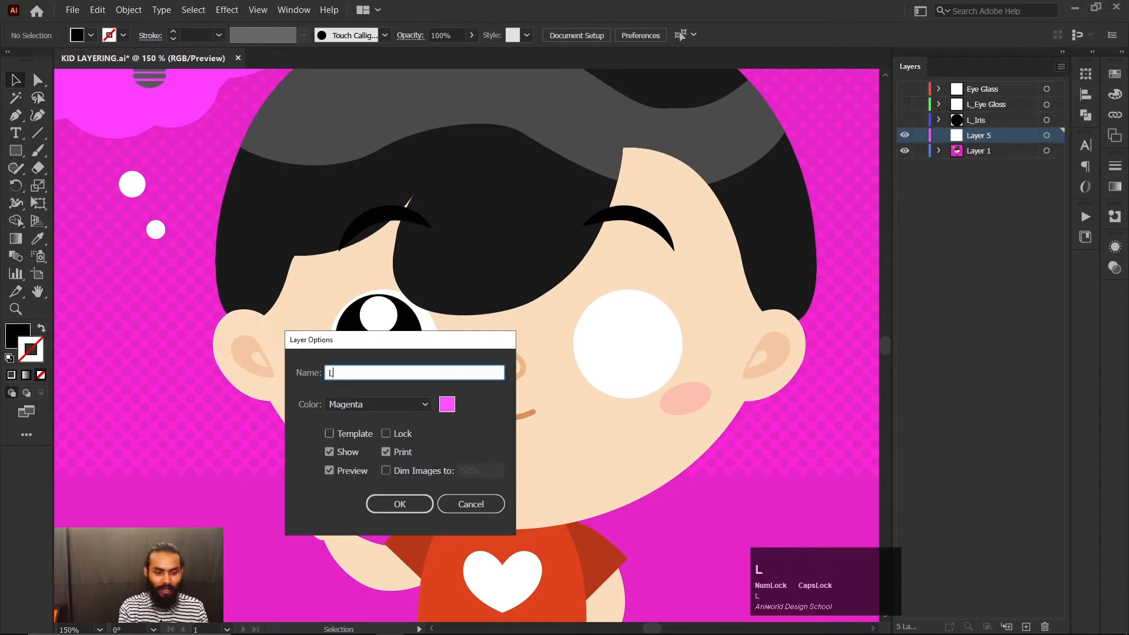
pyautogui.press('capslock')
pyautogui.write('_')
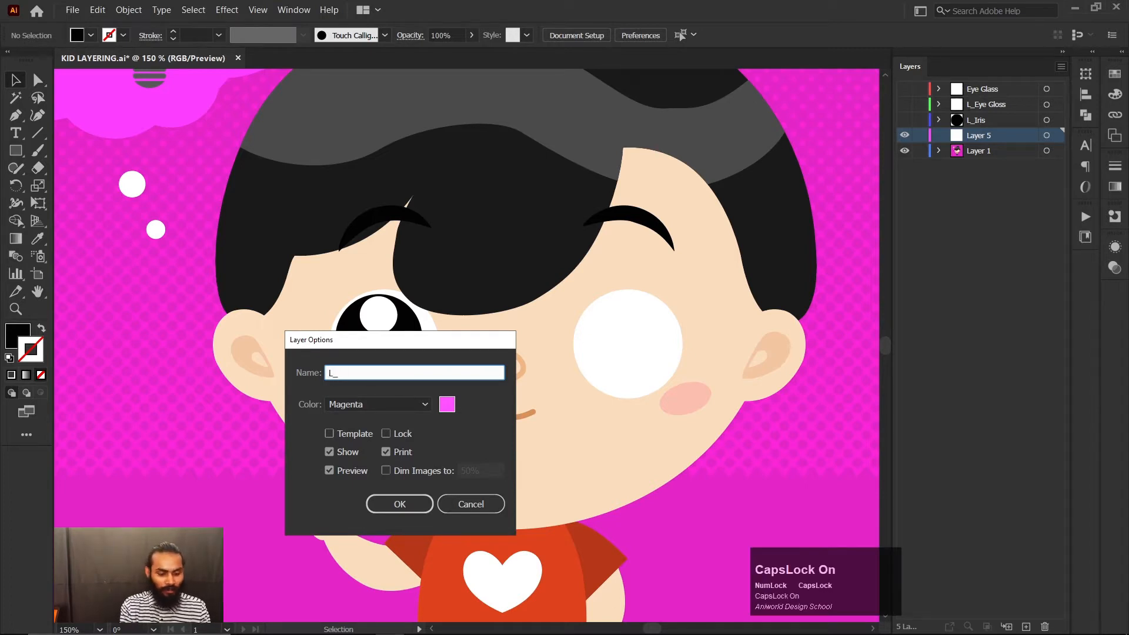
pyautogui.write('Sclera')
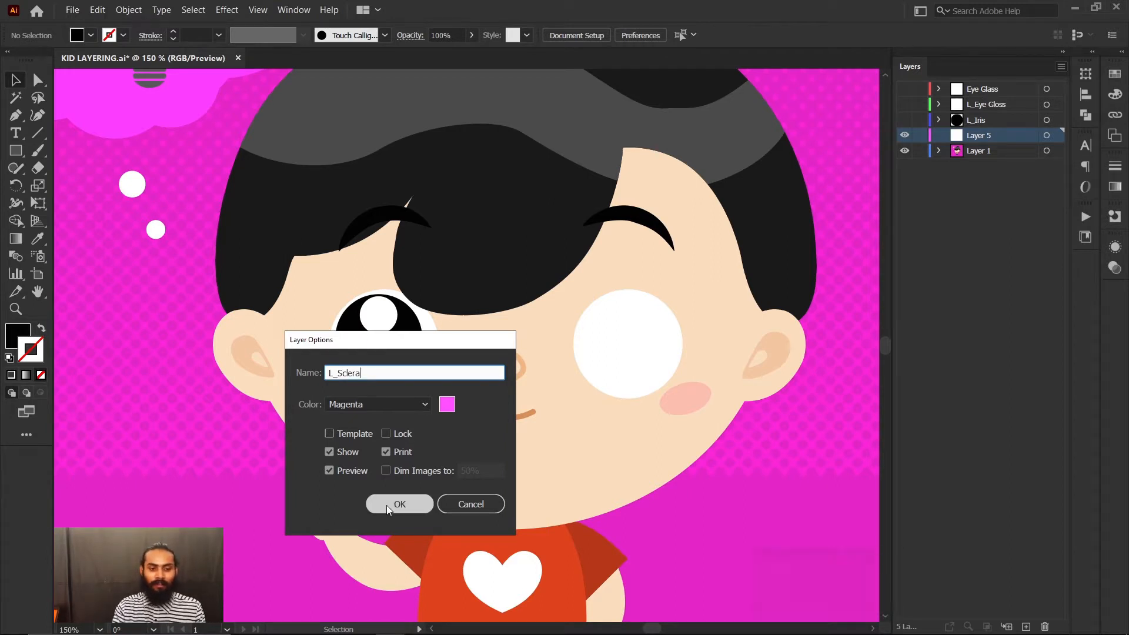
pyautogui.click(339, 373)
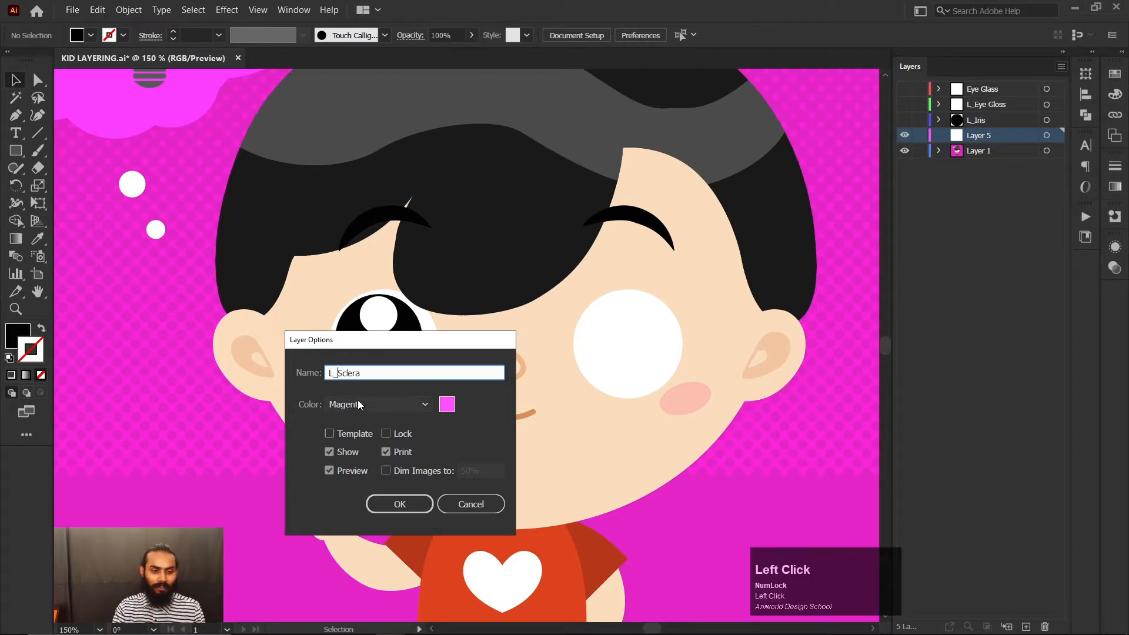
pyautogui.press('capslock')
pyautogui.write('Eye')
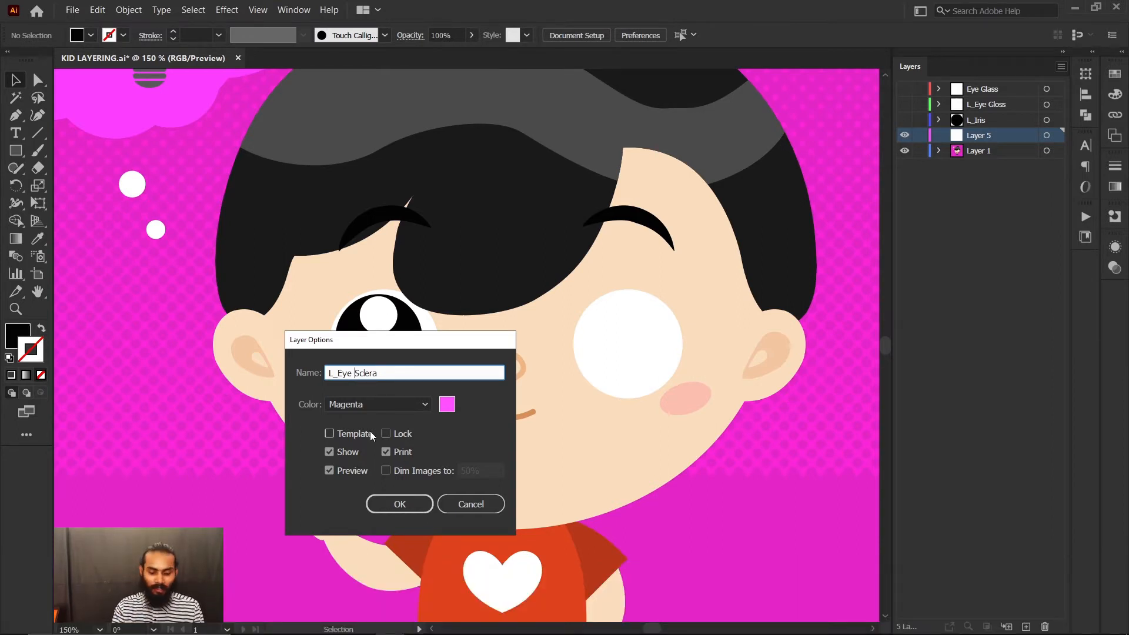
pyautogui.press('BackSpace')
pyautogui.write('_')
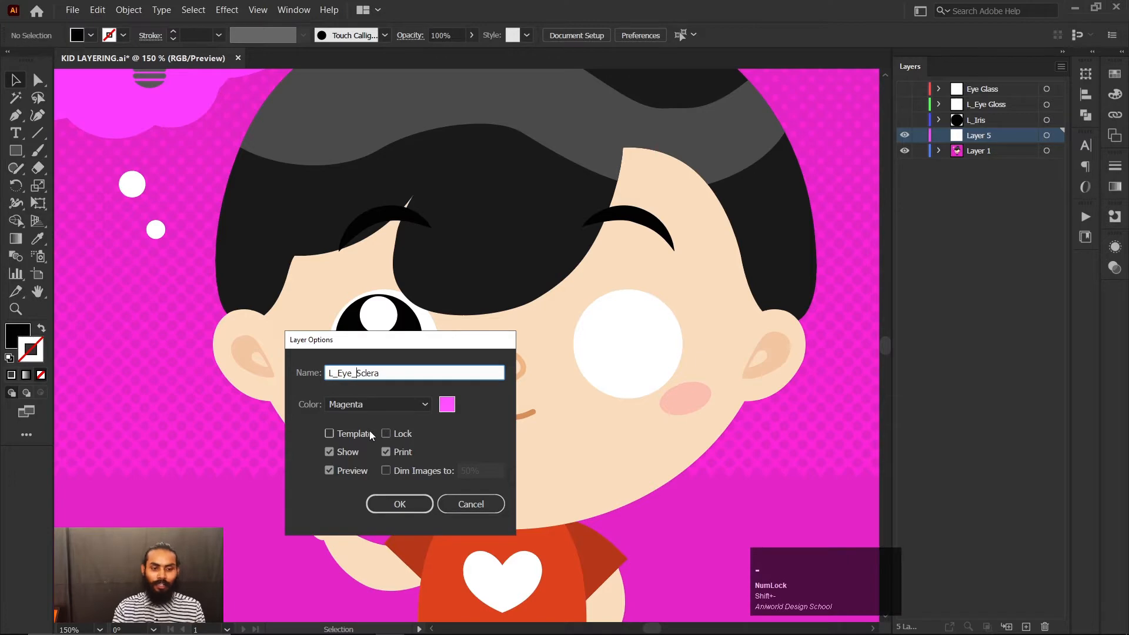
pyautogui.click(401, 504)
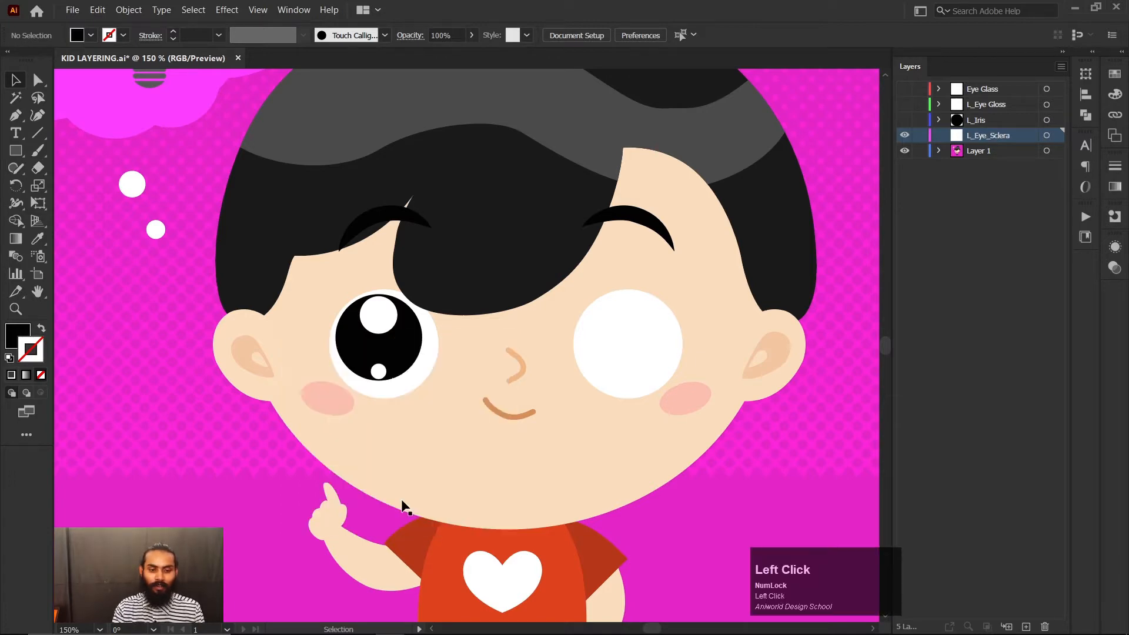
# Step: Rename the L_Iris layer as "L_Eye_Iris"
pyautogui.click(974, 119)
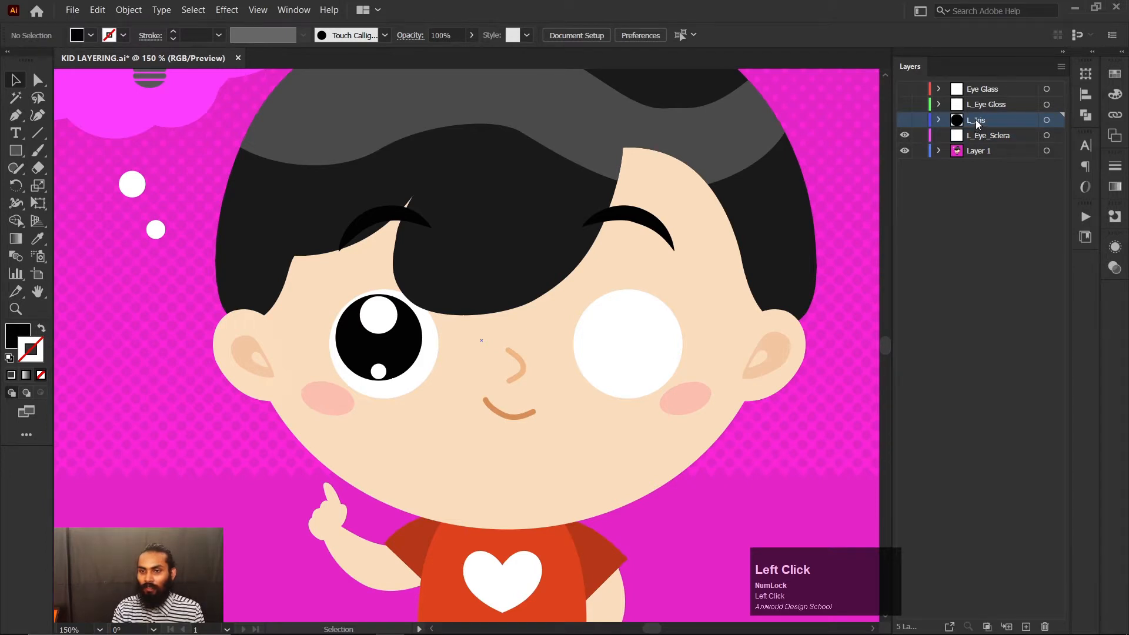
pyautogui.doubleClick(976, 120)
pyautogui.click(976, 119)
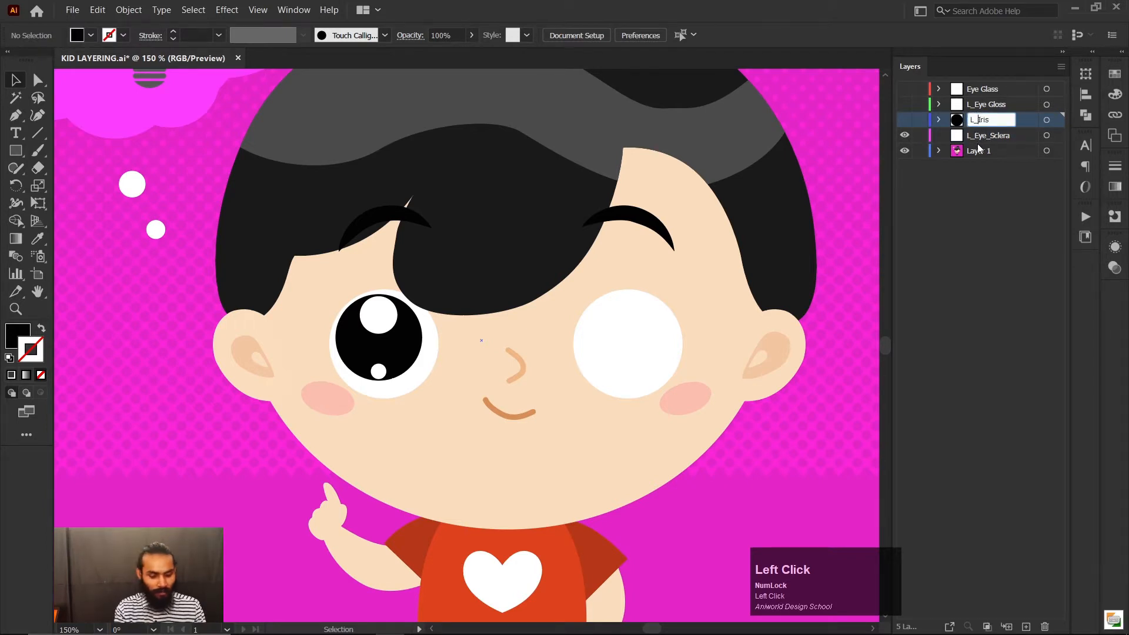
pyautogui.write('Eye')
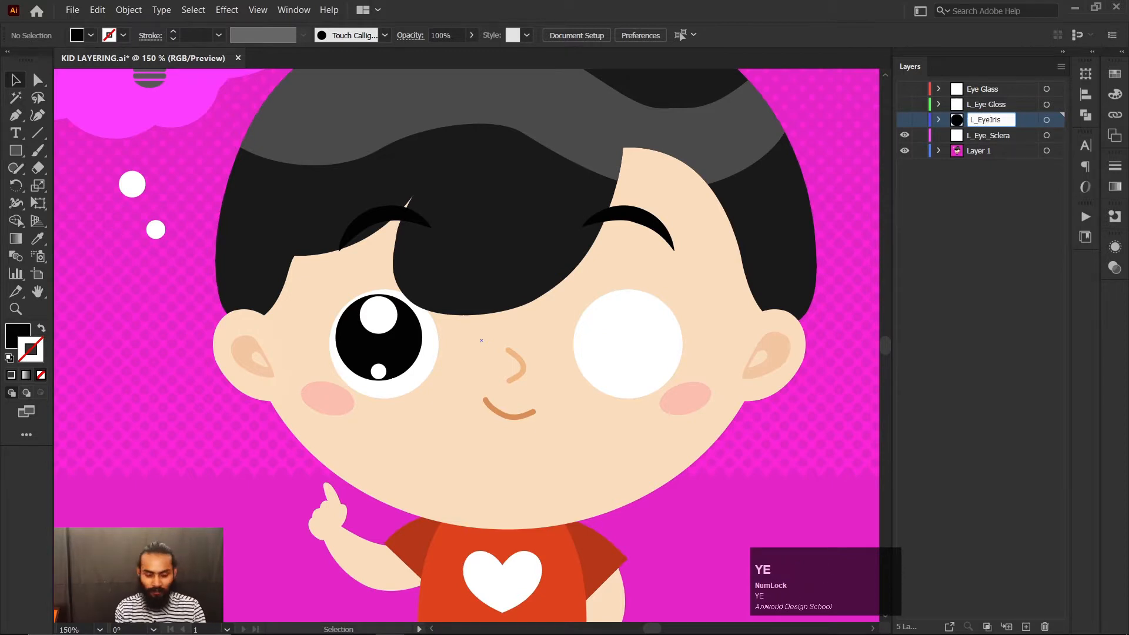
pyautogui.write('_')
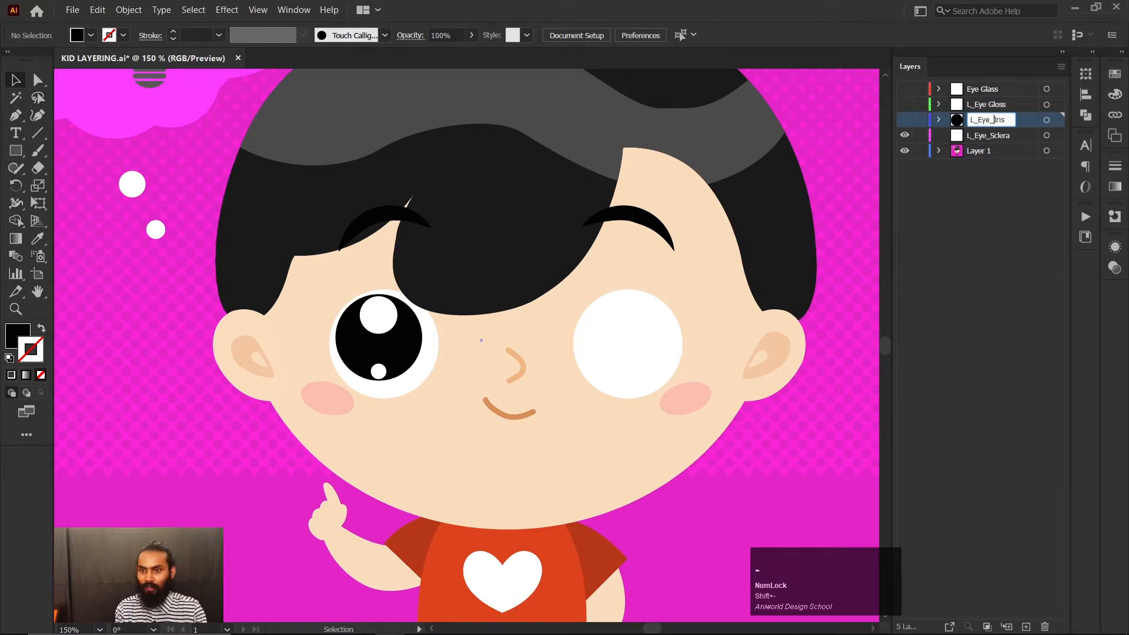
pyautogui.click(1022, 126)
# Step: Cut the white circle of the character's left eye from Layer 1, paste it in place on L_Eye_Sclera, and hide that layer
pyautogui.click(982, 139)
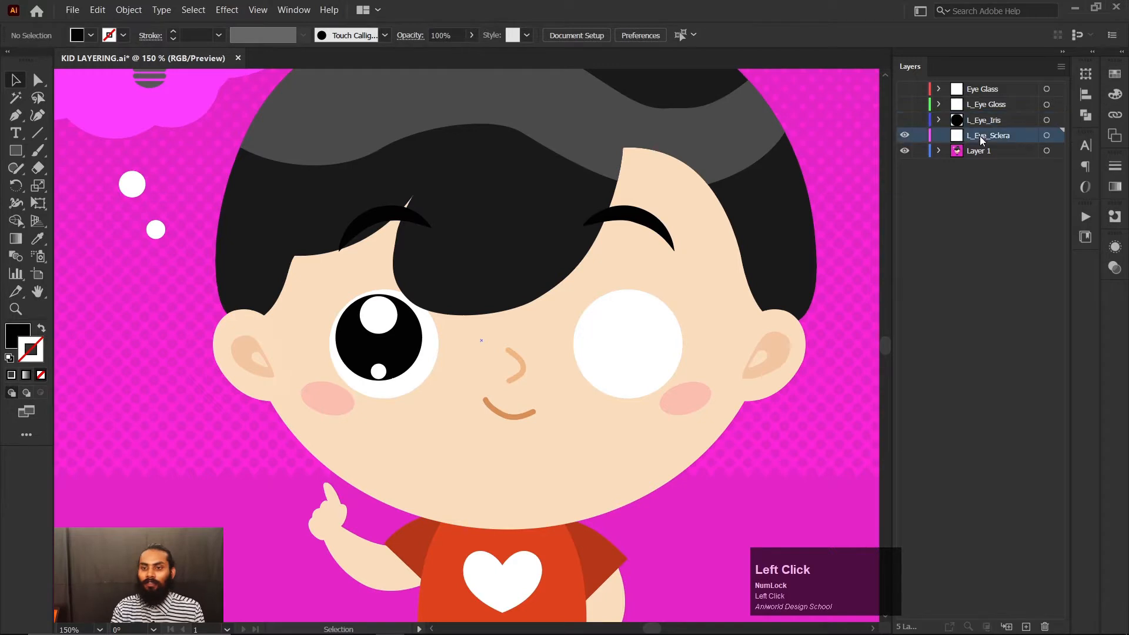
pyautogui.click(669, 312)
pyautogui.hotkey('ctrl', 'x')
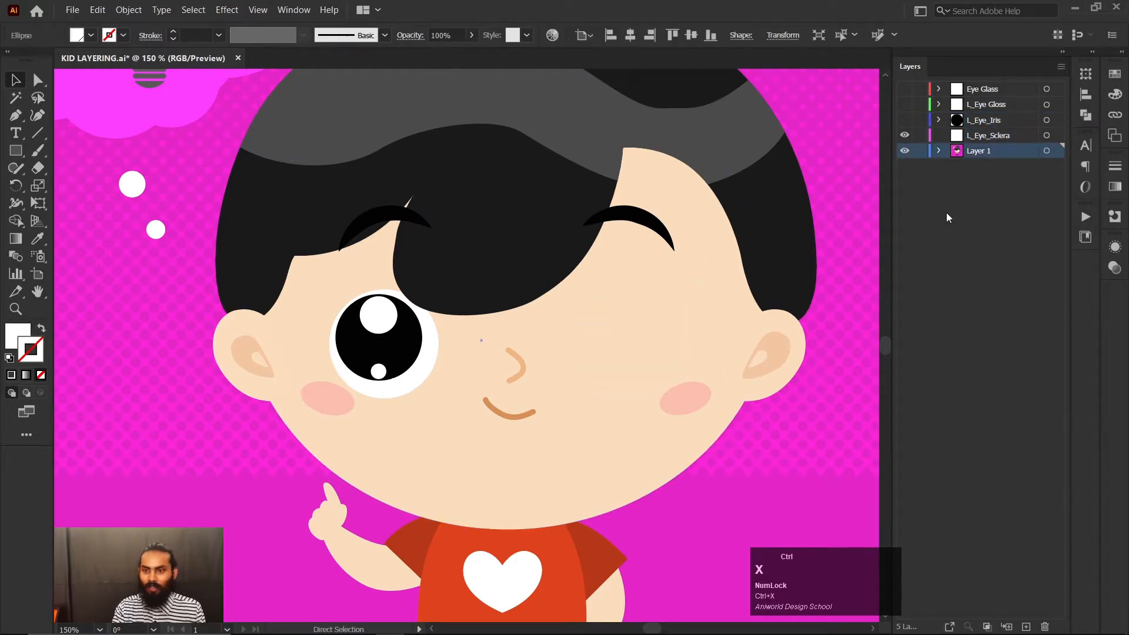
pyautogui.click(994, 136)
pyautogui.hotkey('ctrl', 'shift', 'v')
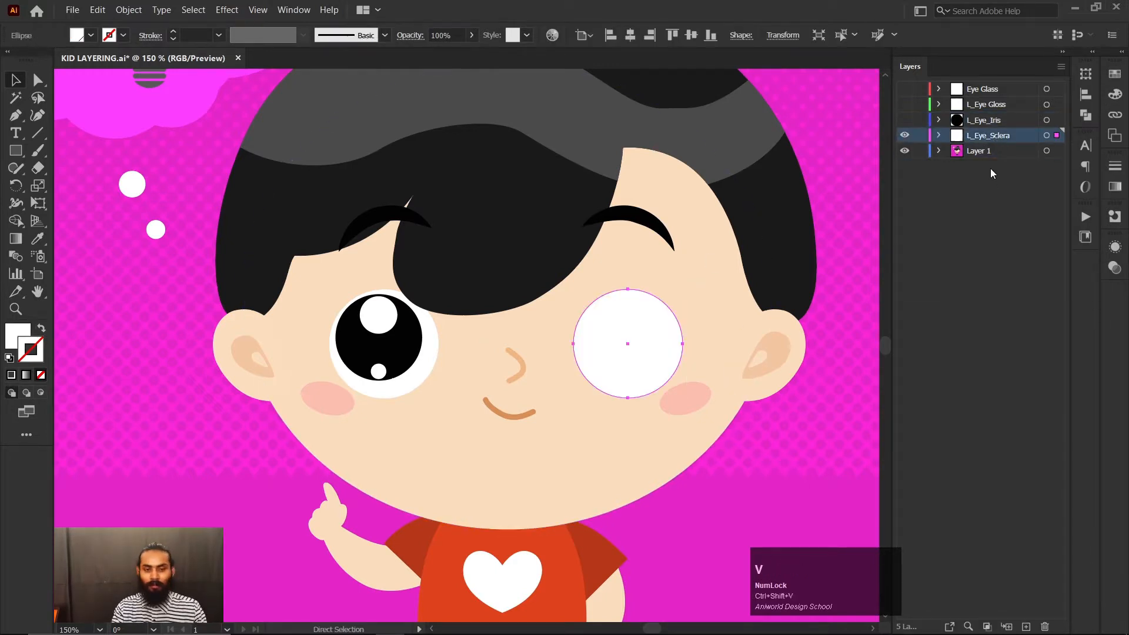
pyautogui.click(988, 221)
pyautogui.click(998, 136)
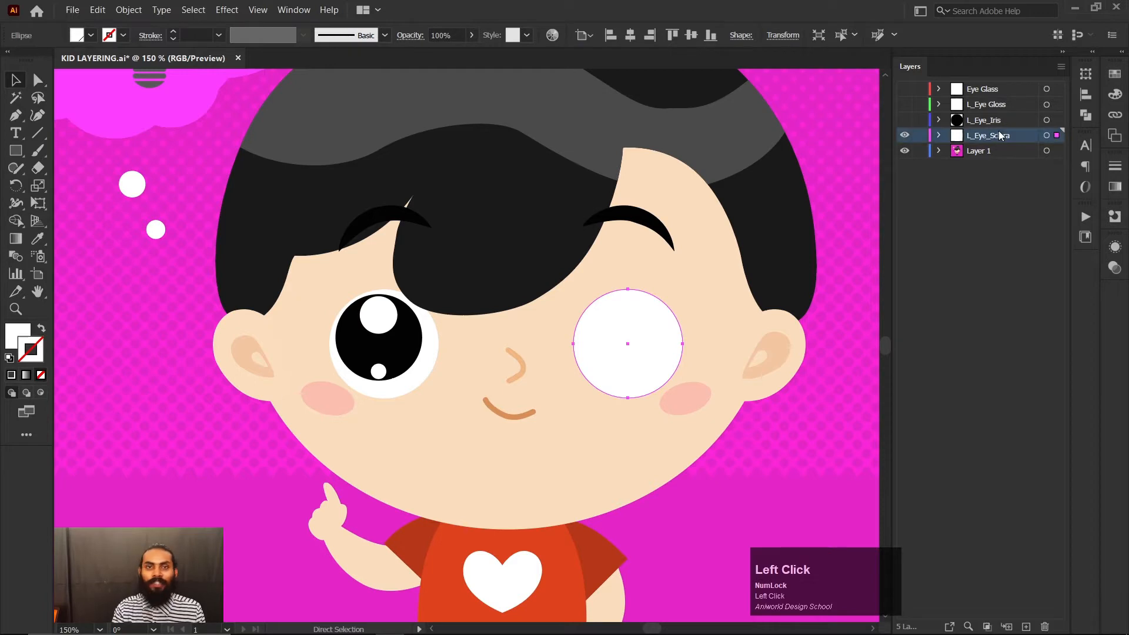
pyautogui.click(905, 135)
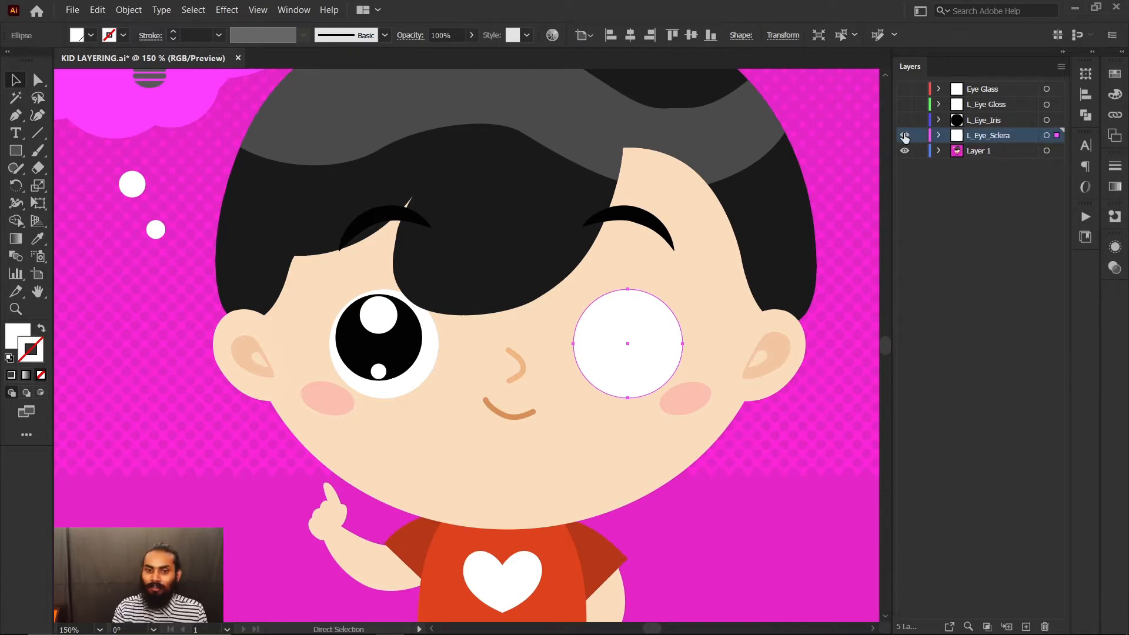
pyautogui.click(972, 284)
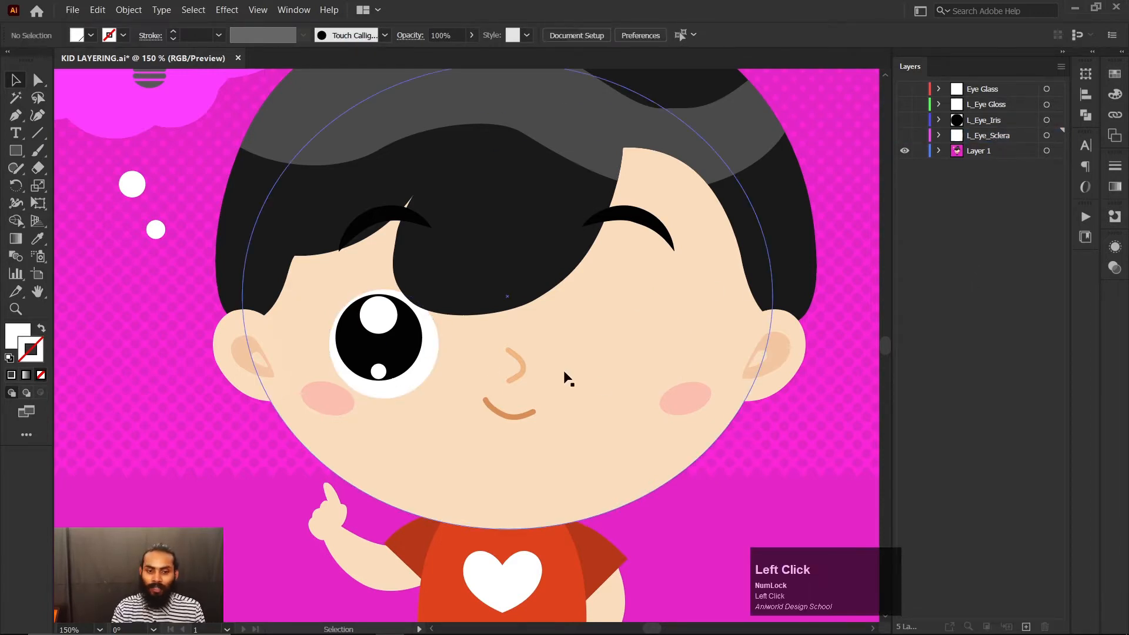
# Step: Create a new layer named "L_Eyebrow" directly above Layer 1 for the character's left eyebrow
pyautogui.click(641, 216)
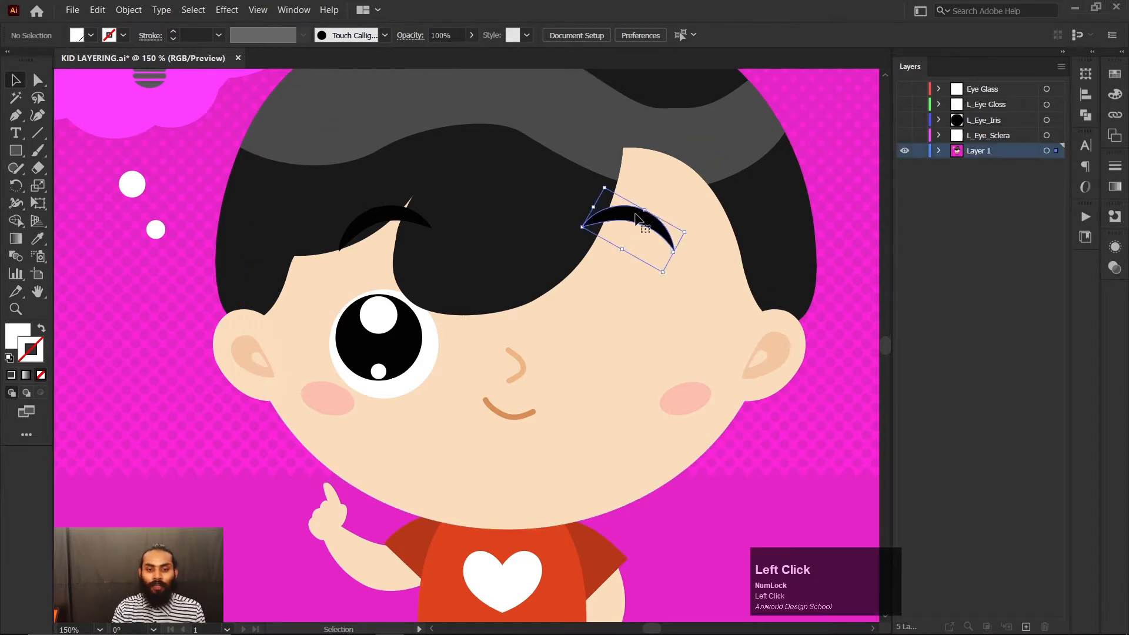
pyautogui.click(1062, 66)
pyautogui.click(978, 70)
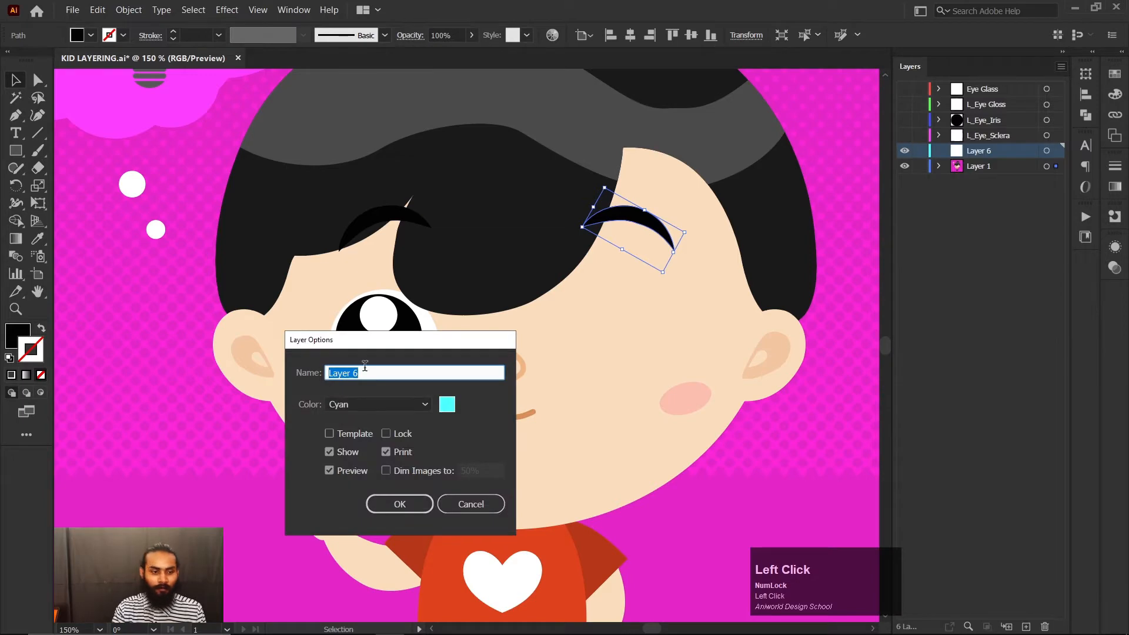
pyautogui.press('capslock')
pyautogui.write('L')
pyautogui.press('capslock')
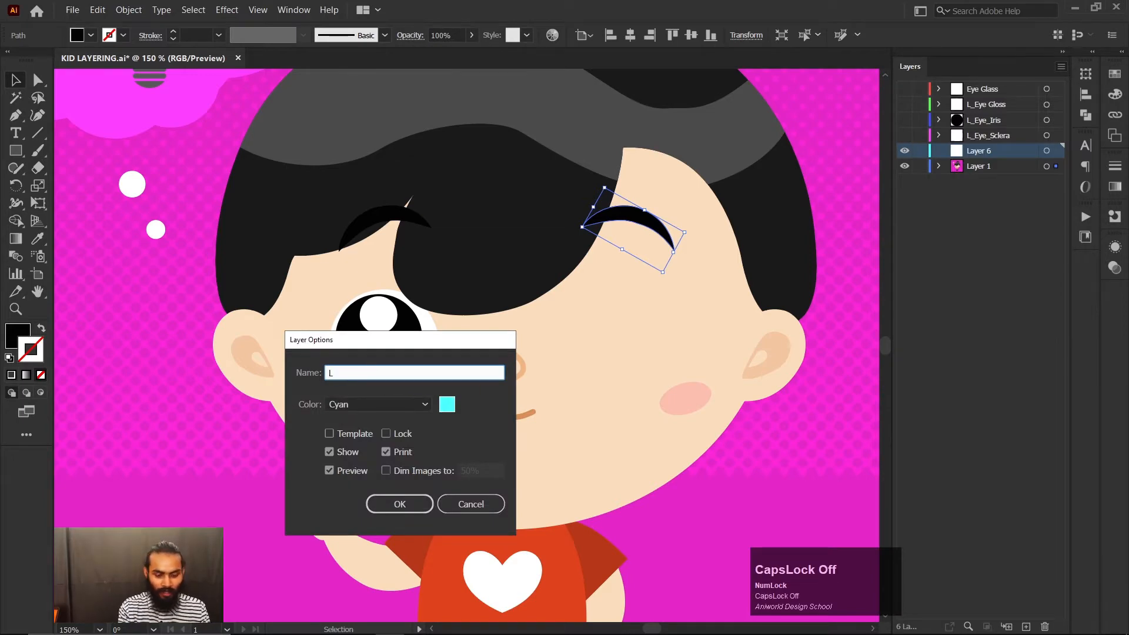
pyautogui.write('_')
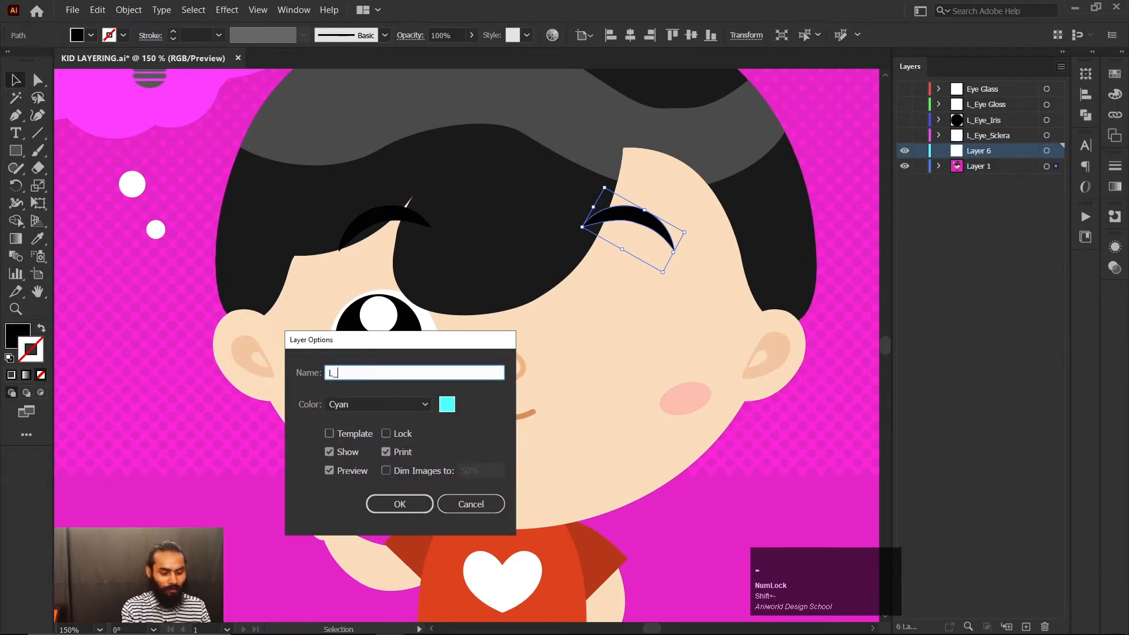
pyautogui.write('Eye')
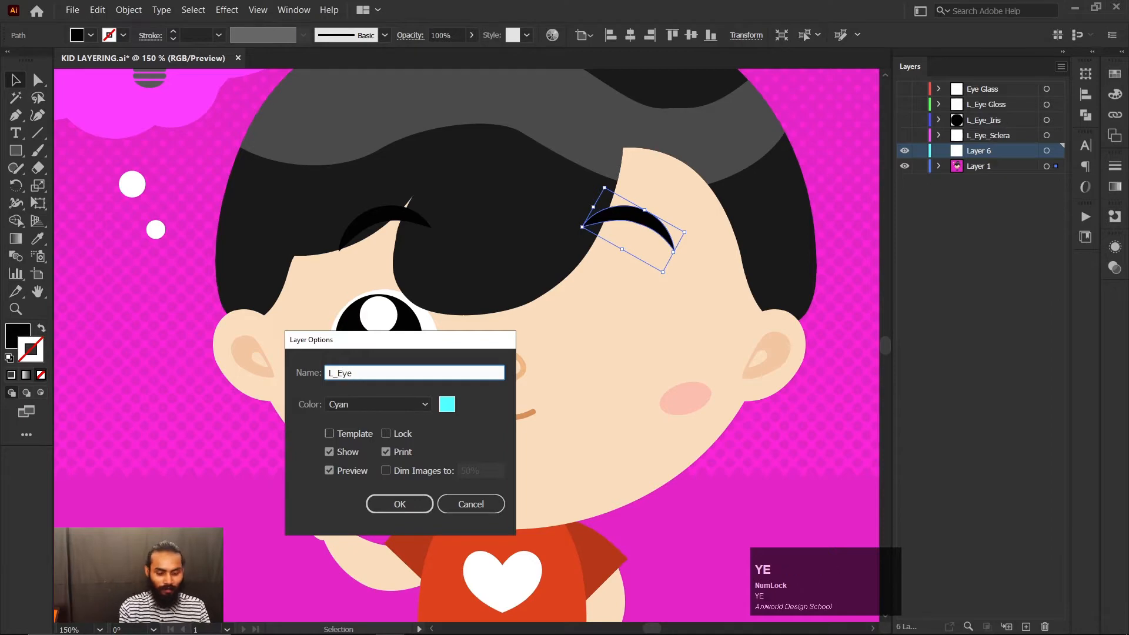
pyautogui.write('b')
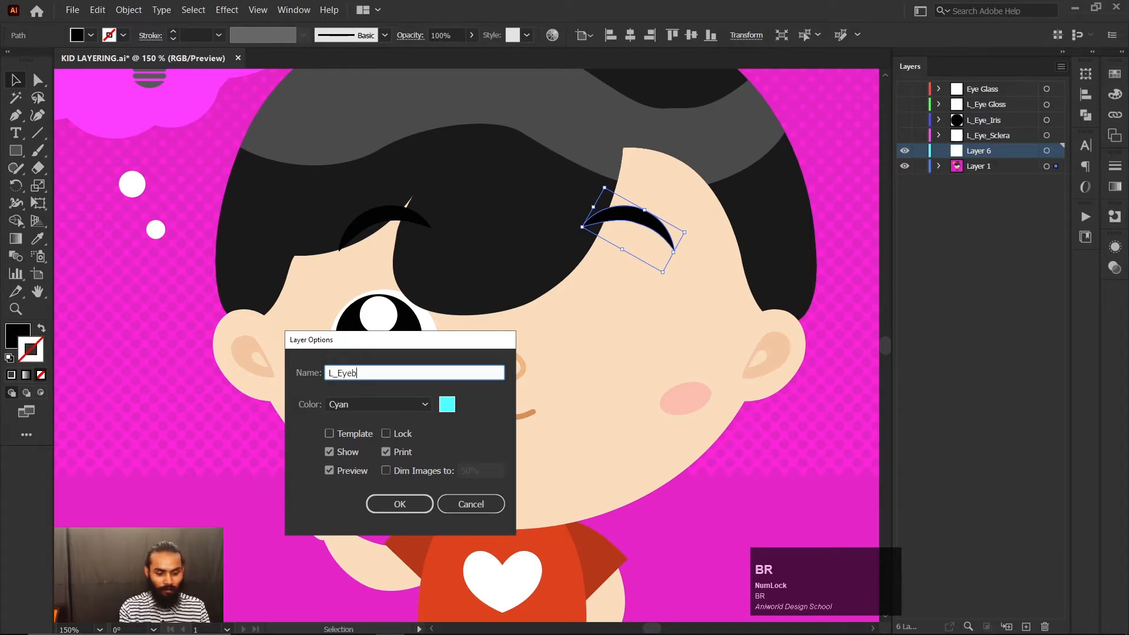
pyautogui.write('row')
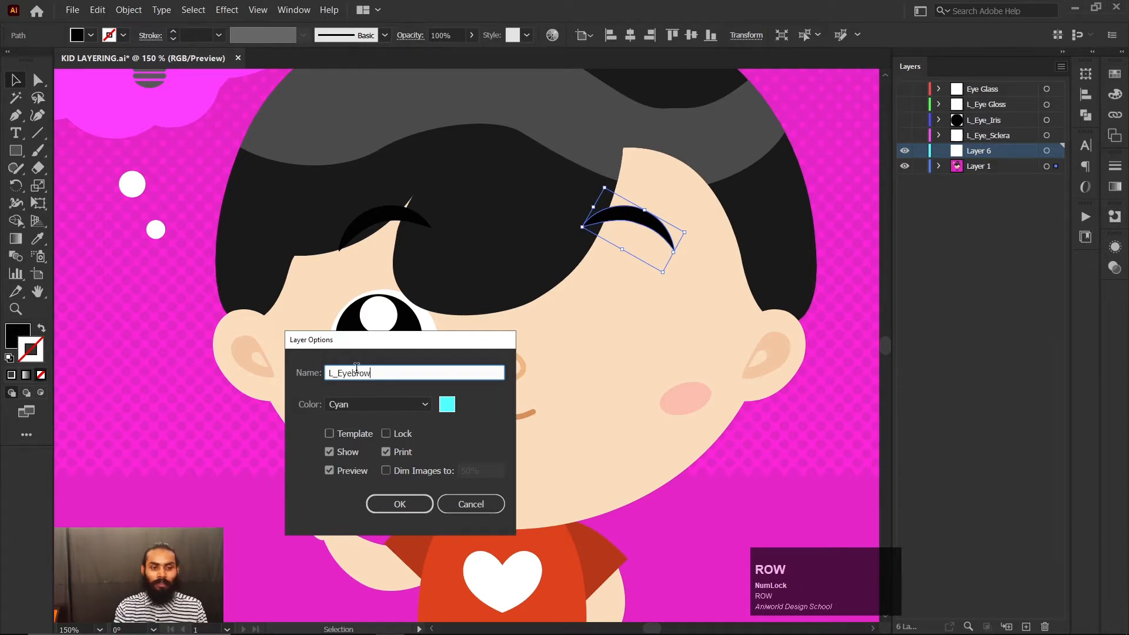
pyautogui.click(414, 503)
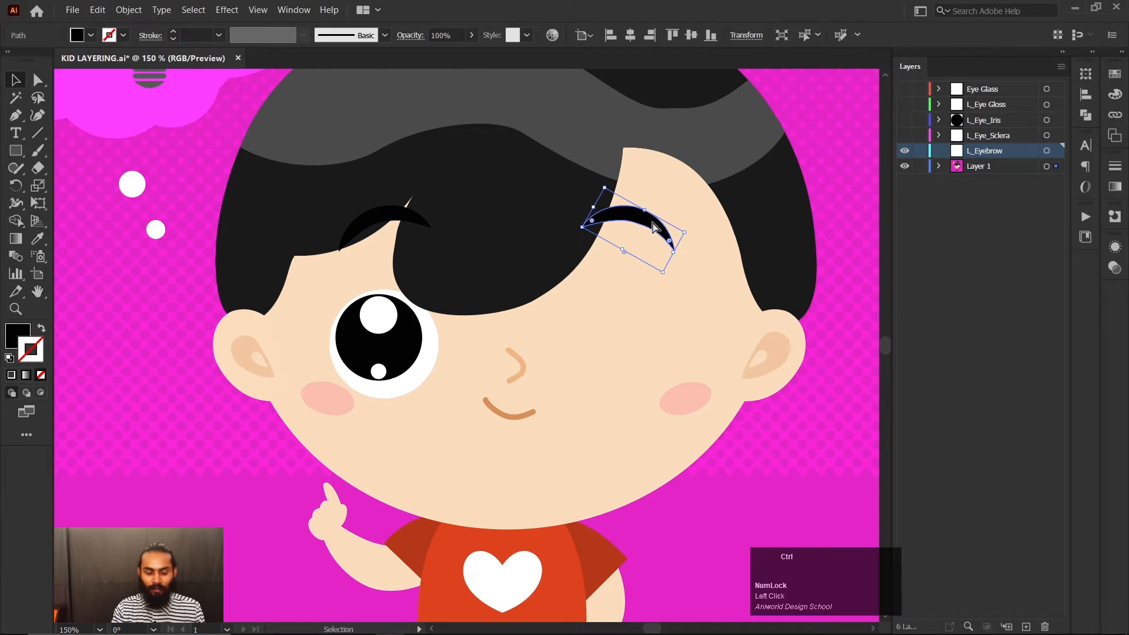
# Step: Cut the left eyebrow from Layer 1 and paste it in place on the L_Eyebrow layer
pyautogui.hotkey('ctrl', 'x')
pyautogui.click(1004, 155)
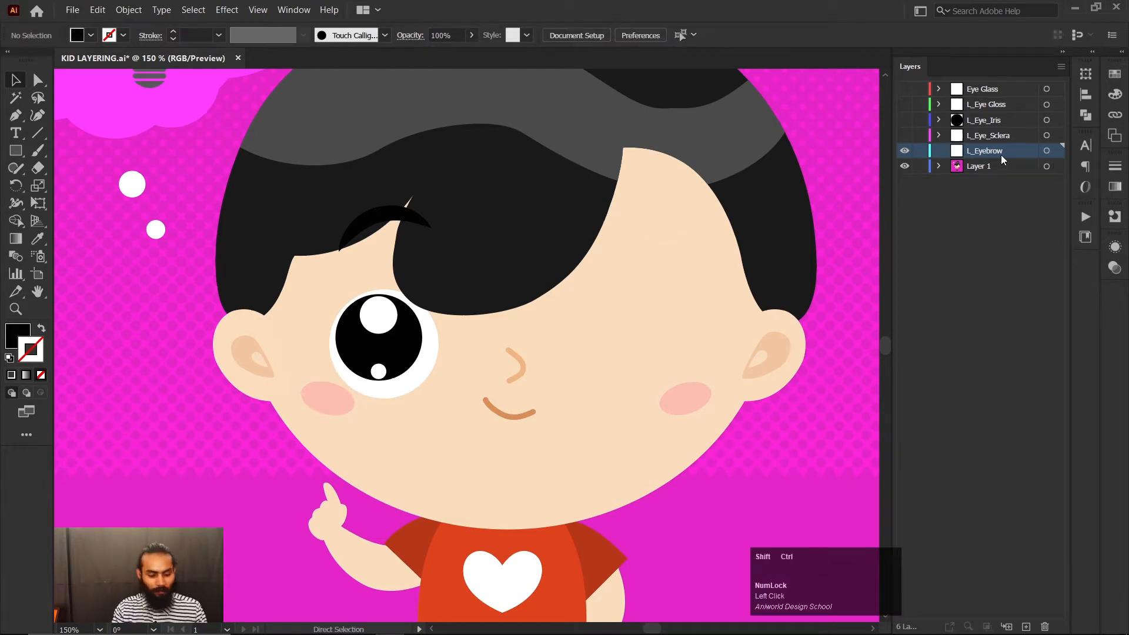
pyautogui.hotkey('ctrl', 'shift', 'v')
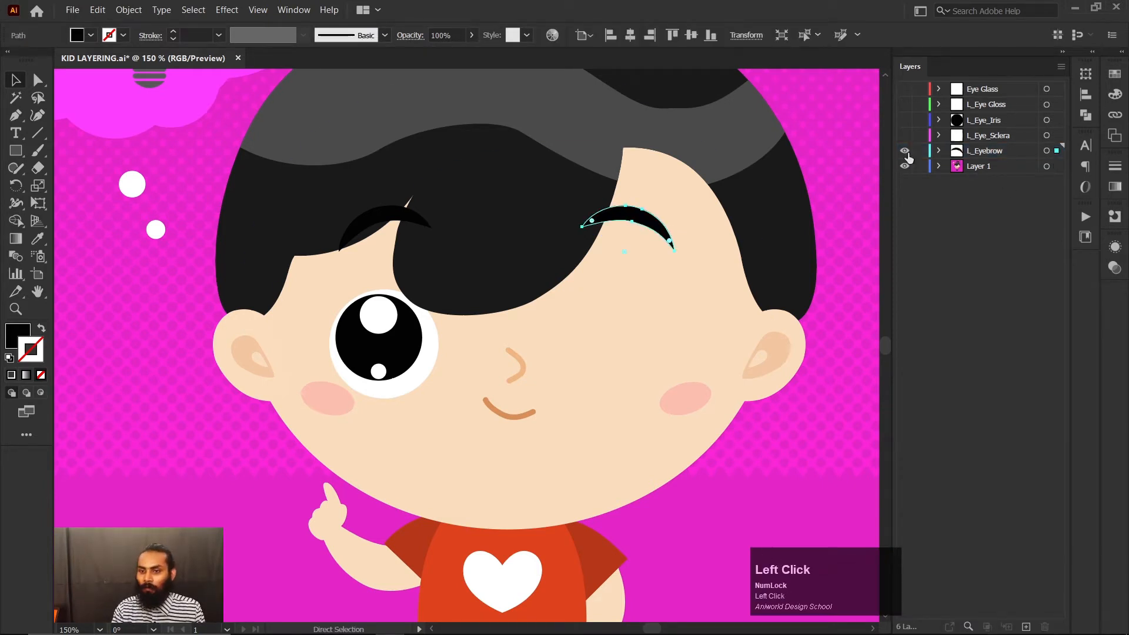
# Step: Show the L_Eye_Sclera, L_Eye_Iris, L_Eye Gloss and Eye Glass layers to check the separated parts, and hide them again
pyautogui.click(905, 135)
pyautogui.click(905, 120)
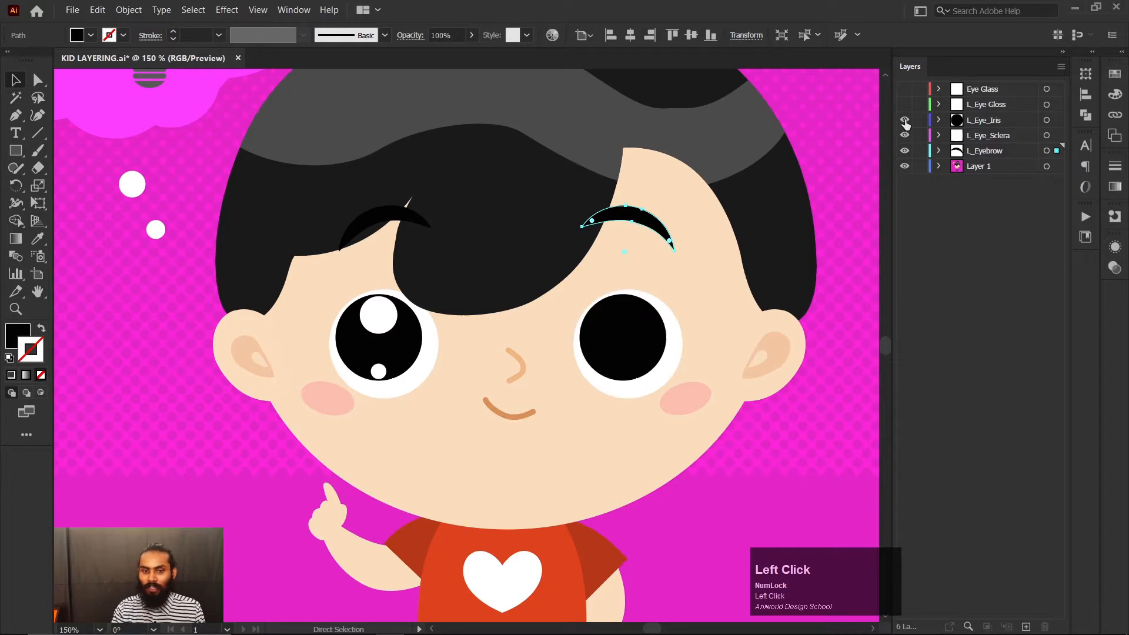
pyautogui.click(905, 104)
pyautogui.click(905, 89)
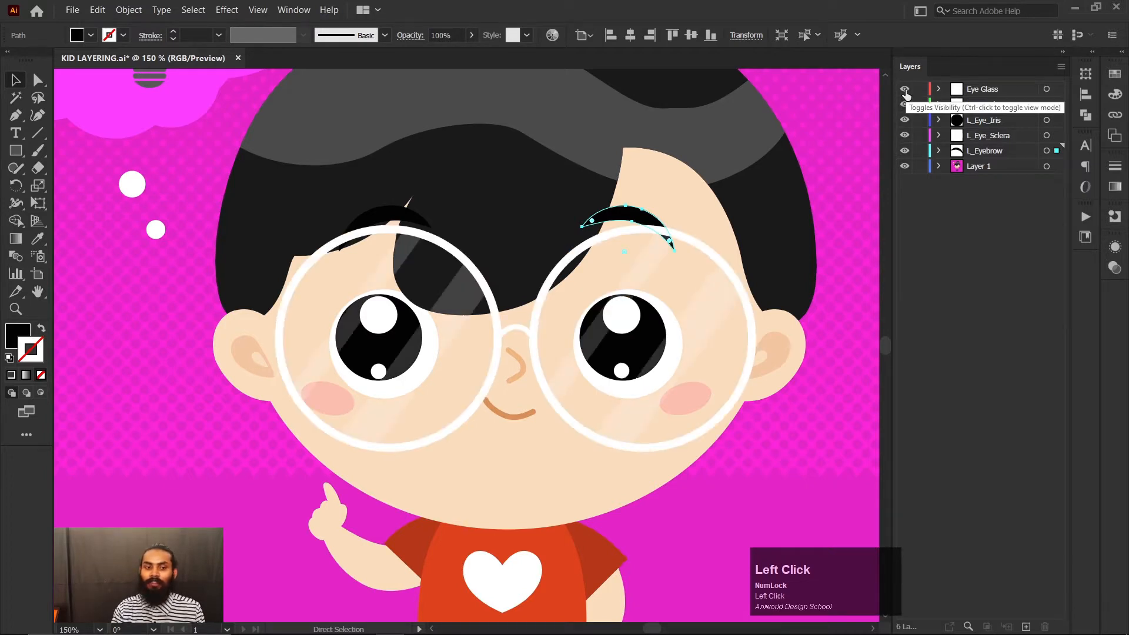
pyautogui.click(905, 89)
pyautogui.click(905, 104)
pyautogui.click(906, 120)
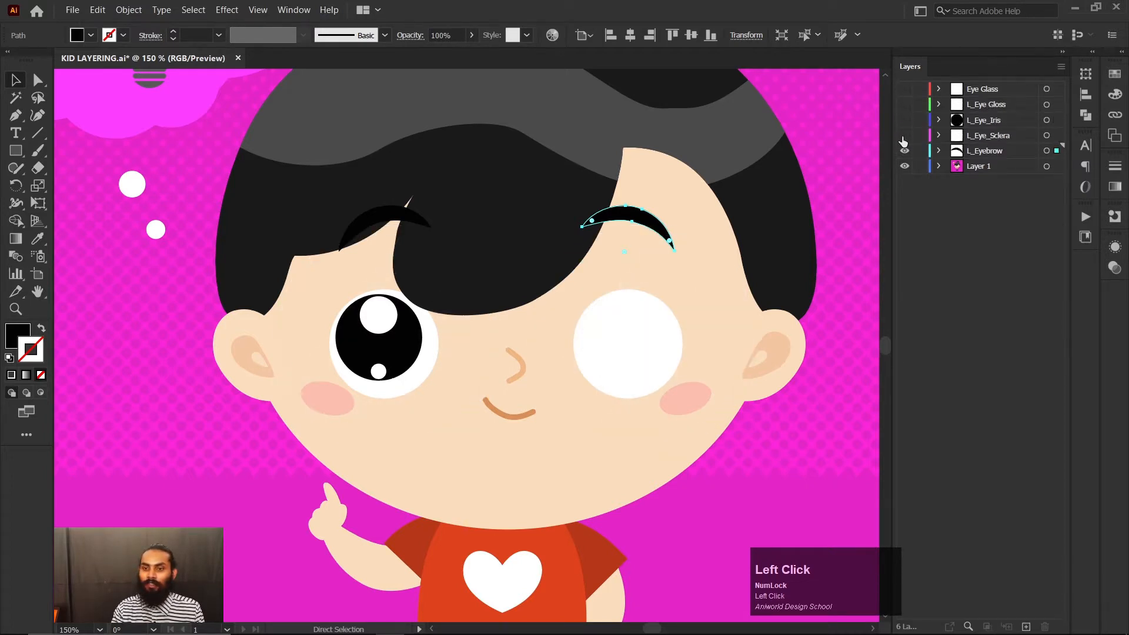
pyautogui.click(906, 135)
# Step: Try moving the left eyebrow slightly down on its own layer, and undo the move
pyautogui.press('v')
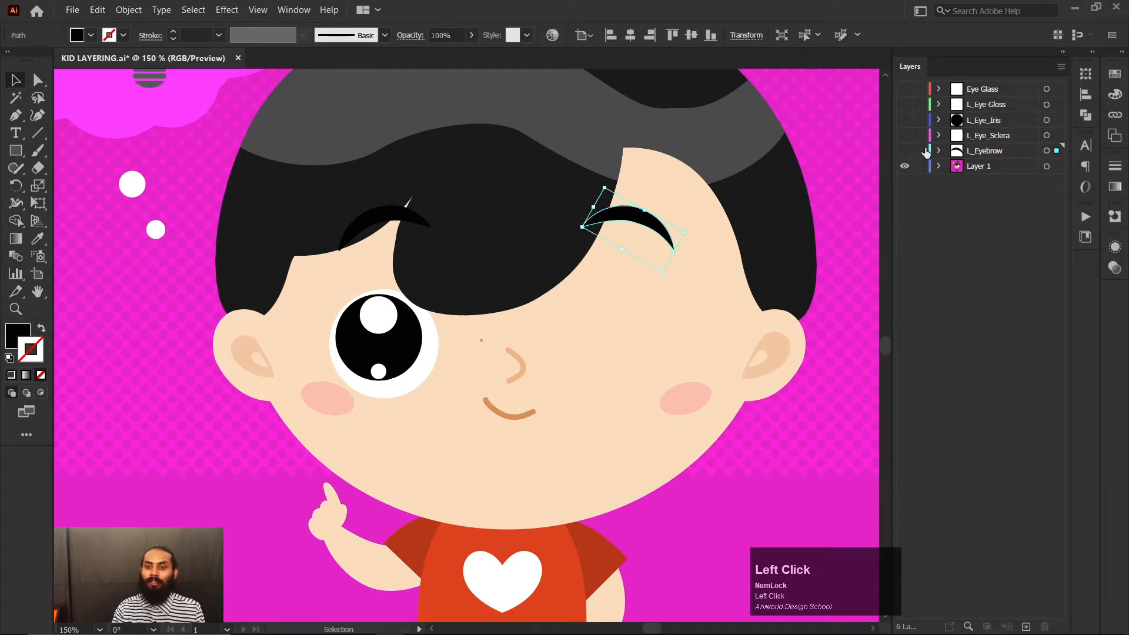
pyautogui.click(905, 150)
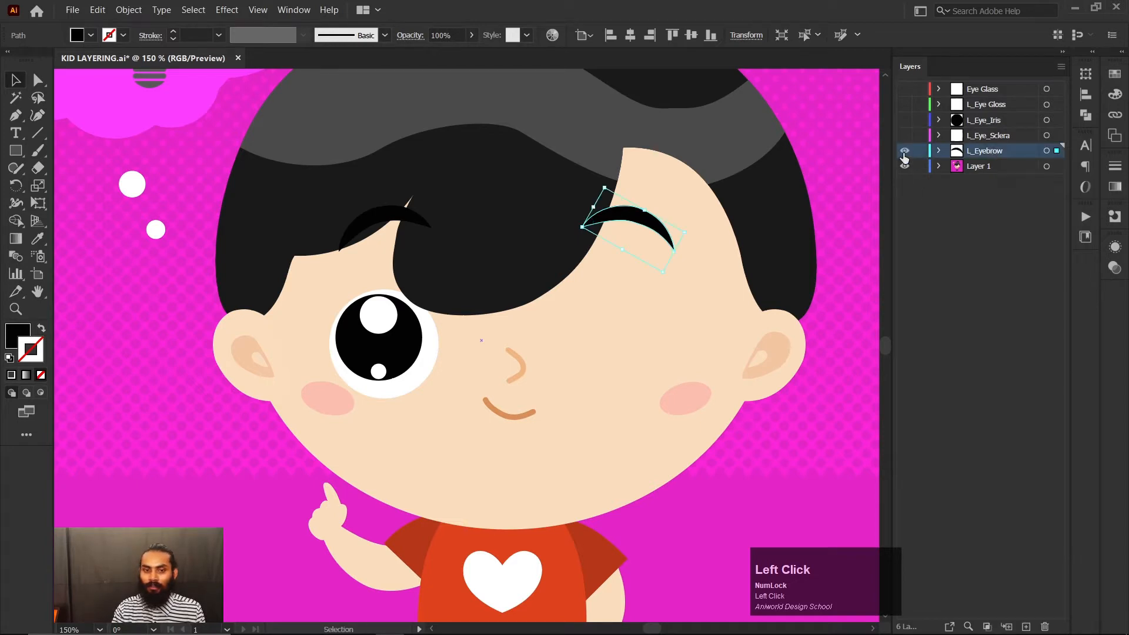
pyautogui.moveTo(655, 223); pyautogui.dragTo(668, 253)
pyautogui.hotkey('ctrl', 'z')
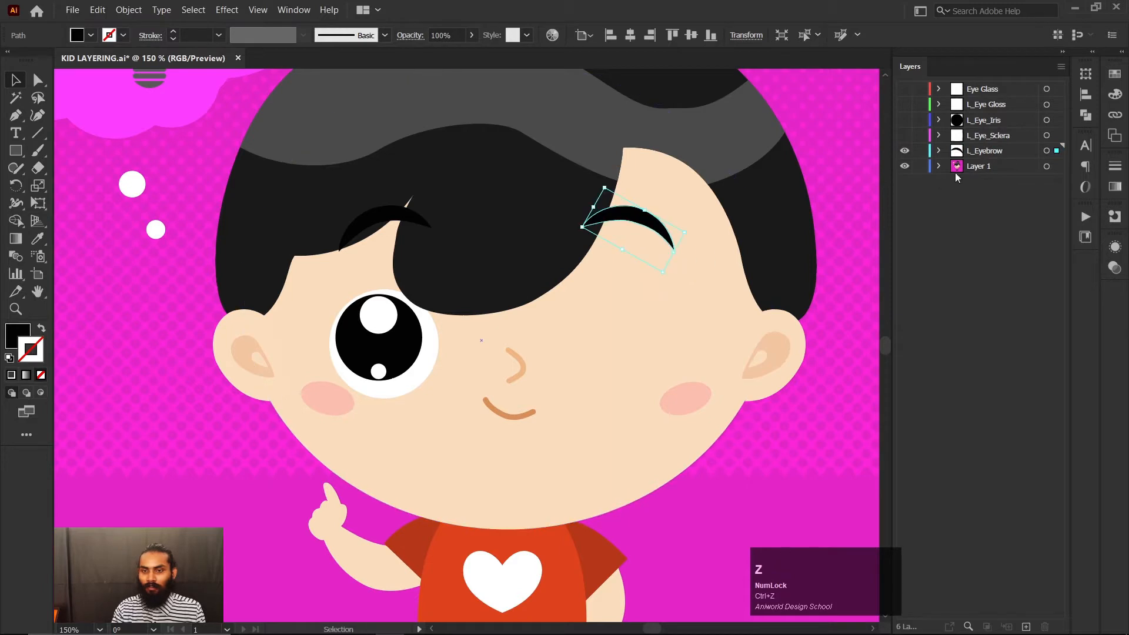
# Step: Hide the L_Eyebrow layer and make Layer 1 the active layer
pyautogui.click(905, 151)
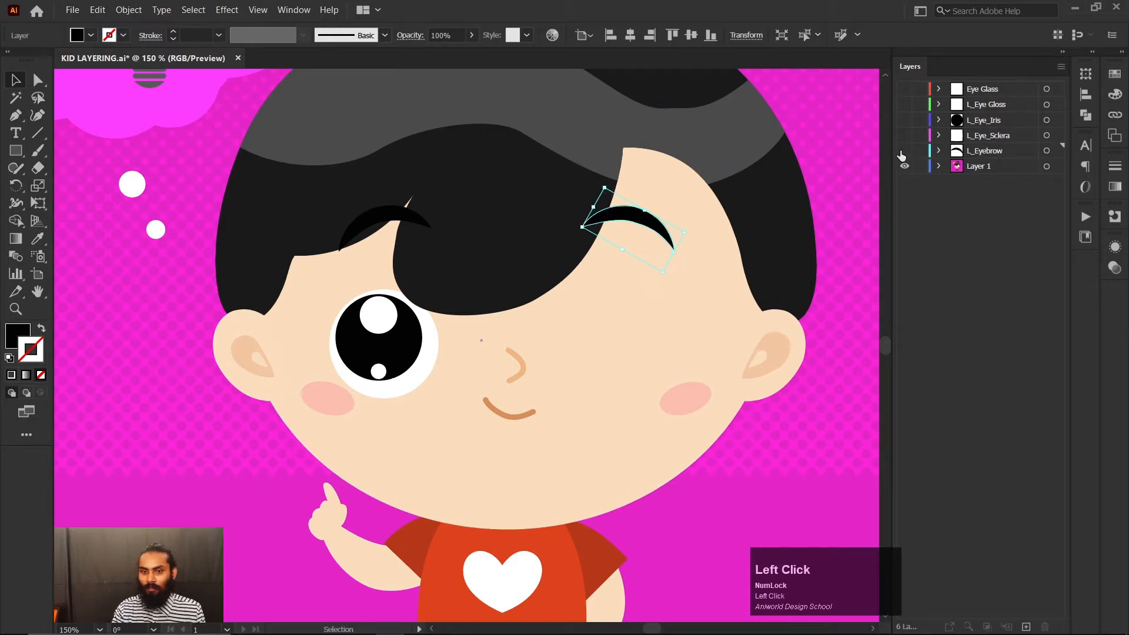
pyautogui.click(997, 168)
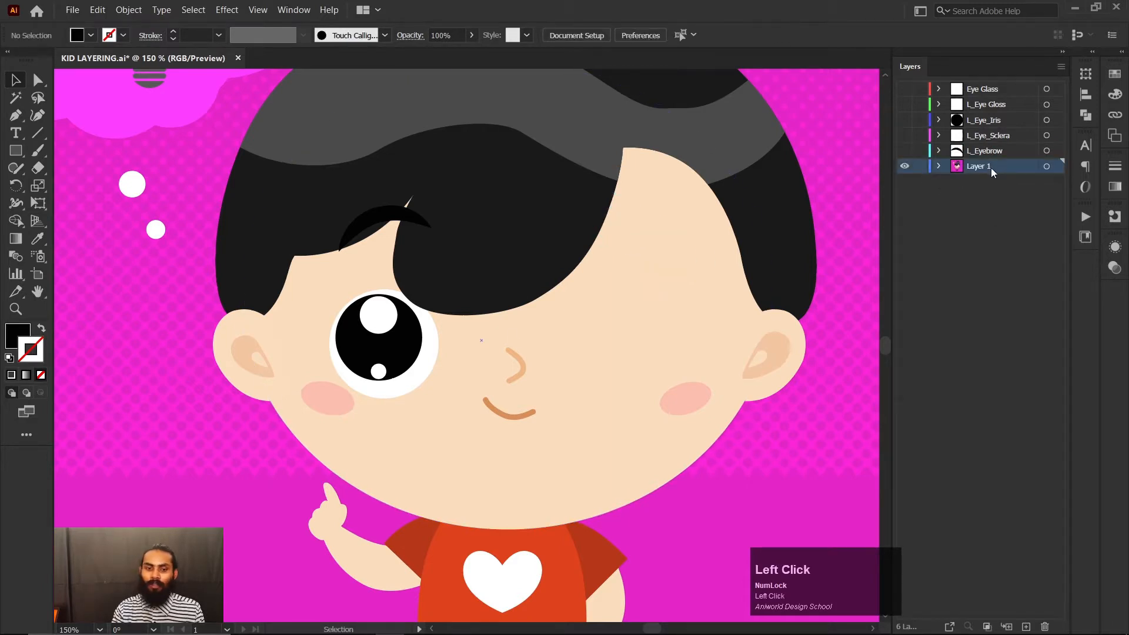
pyautogui.click(436, 281)
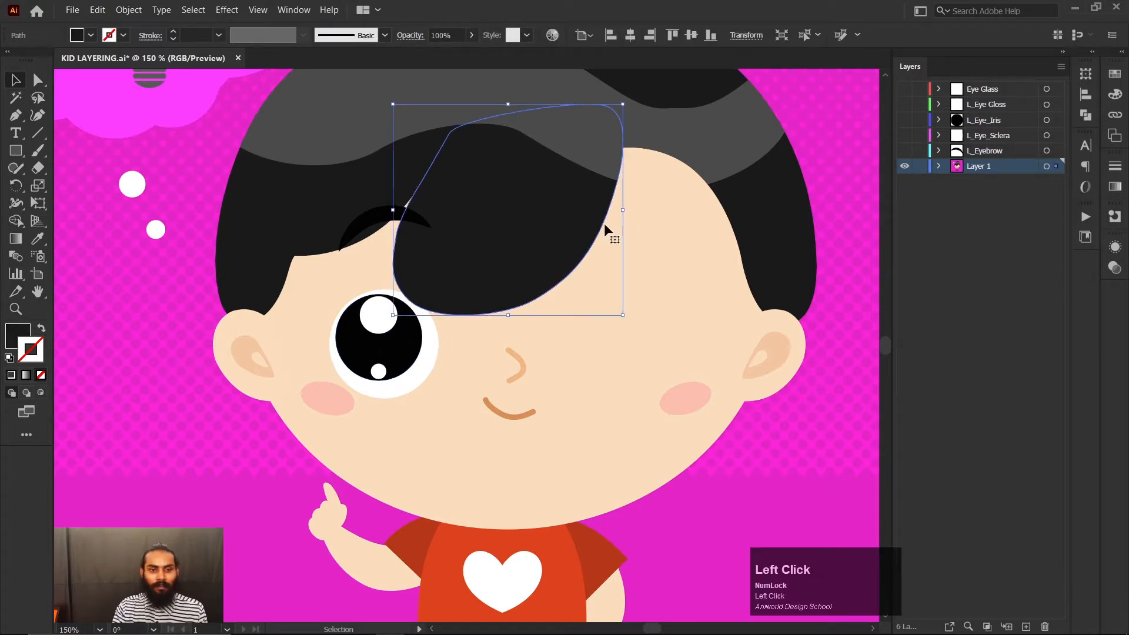
# Step: Create a new layer named "R_Eye_Gloss" directly above Layer 1, copying the name before confirming it
pyautogui.click(378, 315)
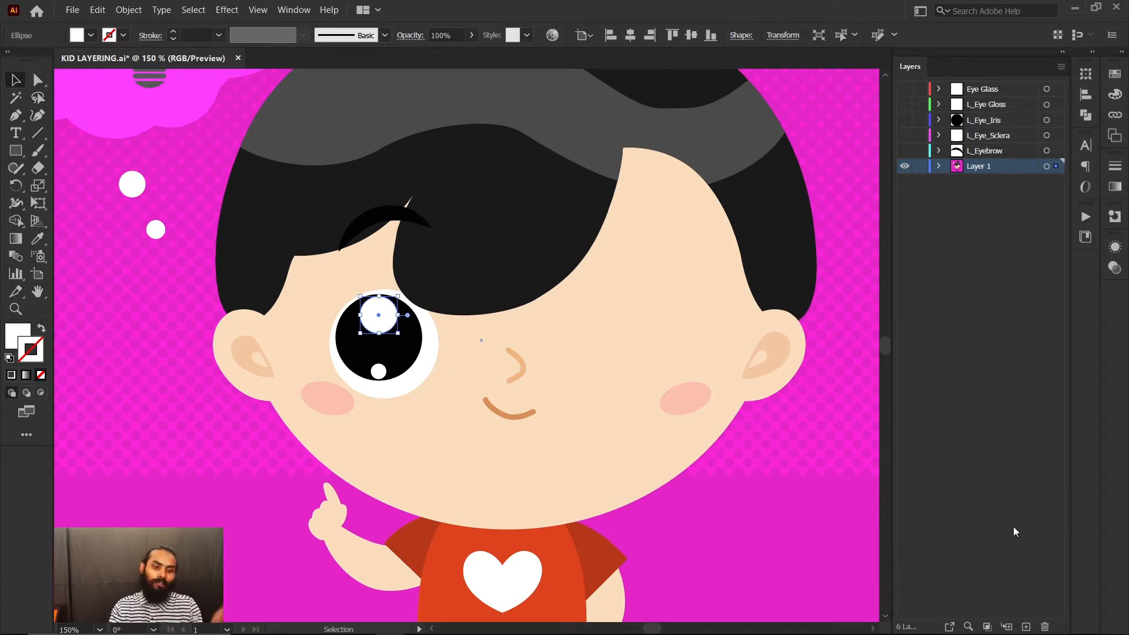
pyautogui.click(1062, 67)
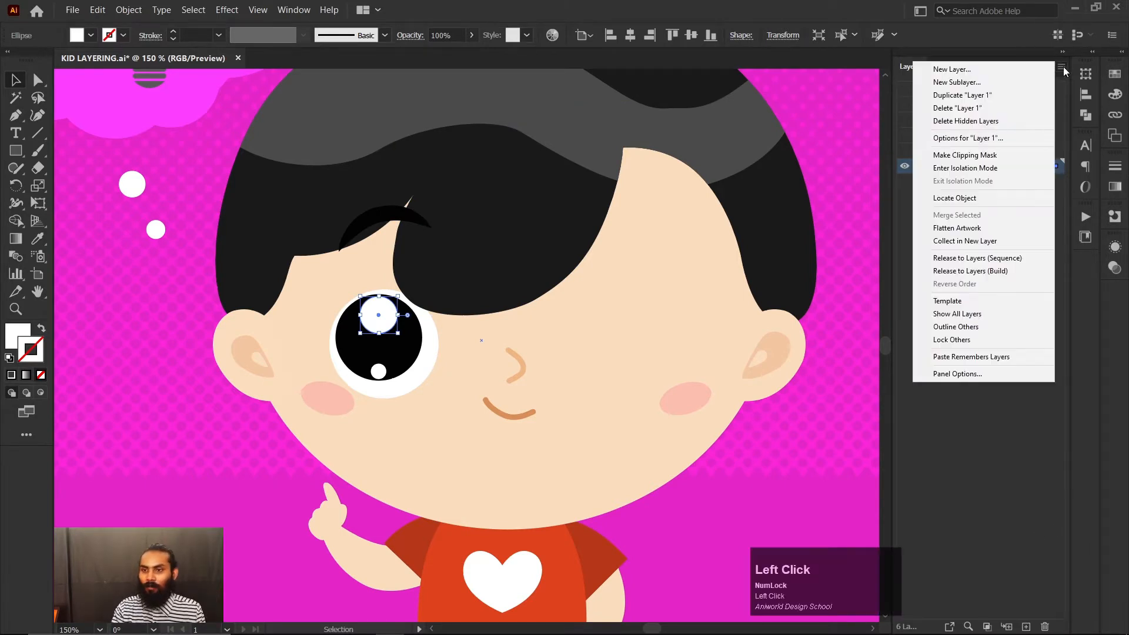
pyautogui.click(973, 69)
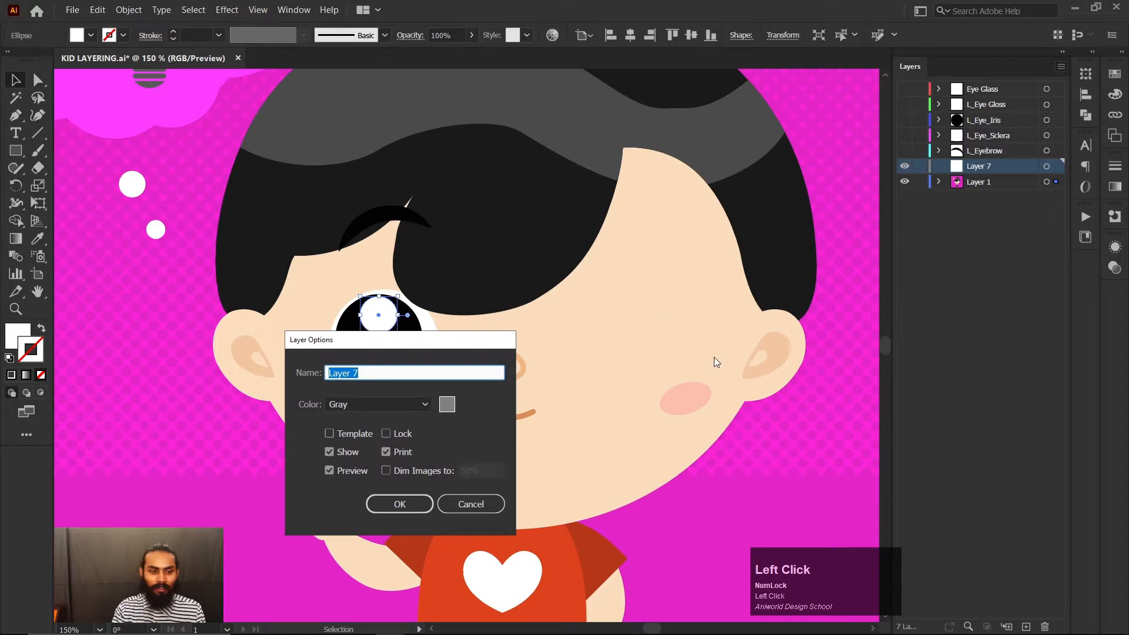
pyautogui.press('capslock')
pyautogui.write('R')
pyautogui.press('capslock')
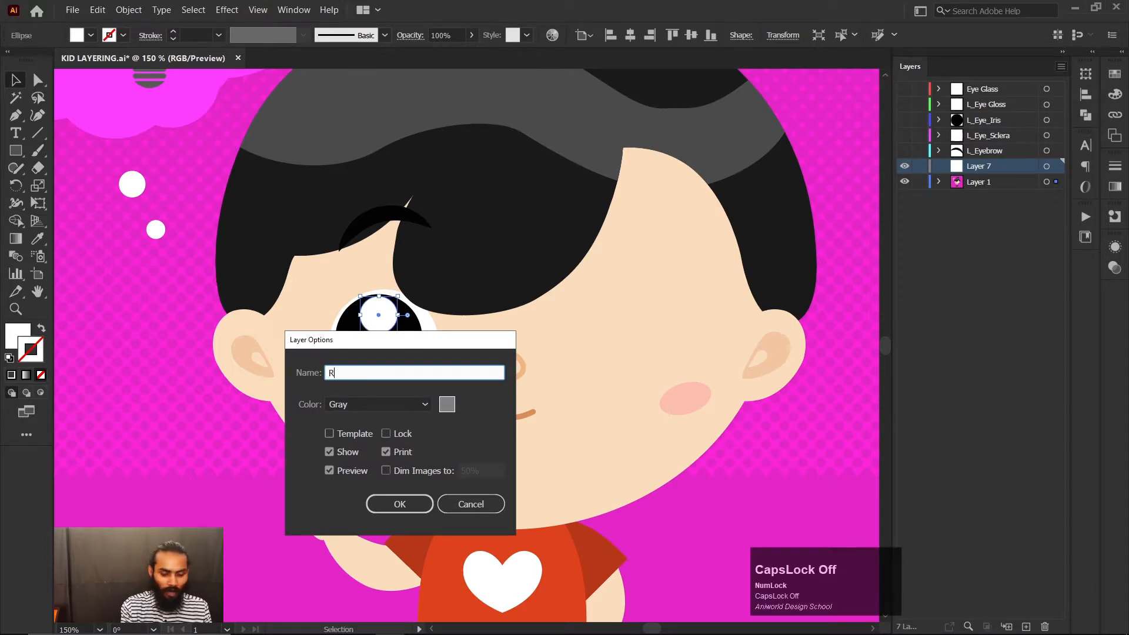
pyautogui.write('_')
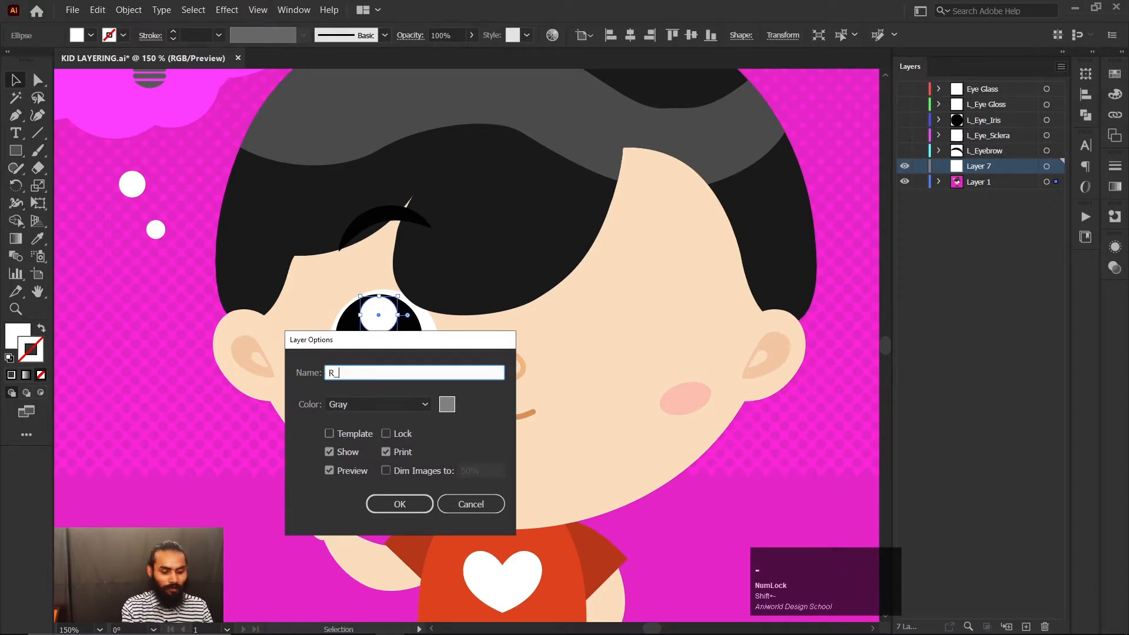
pyautogui.write('eye')
pyautogui.press('BackSpace')
pyautogui.press('BackSpace')
pyautogui.press('BackSpace')
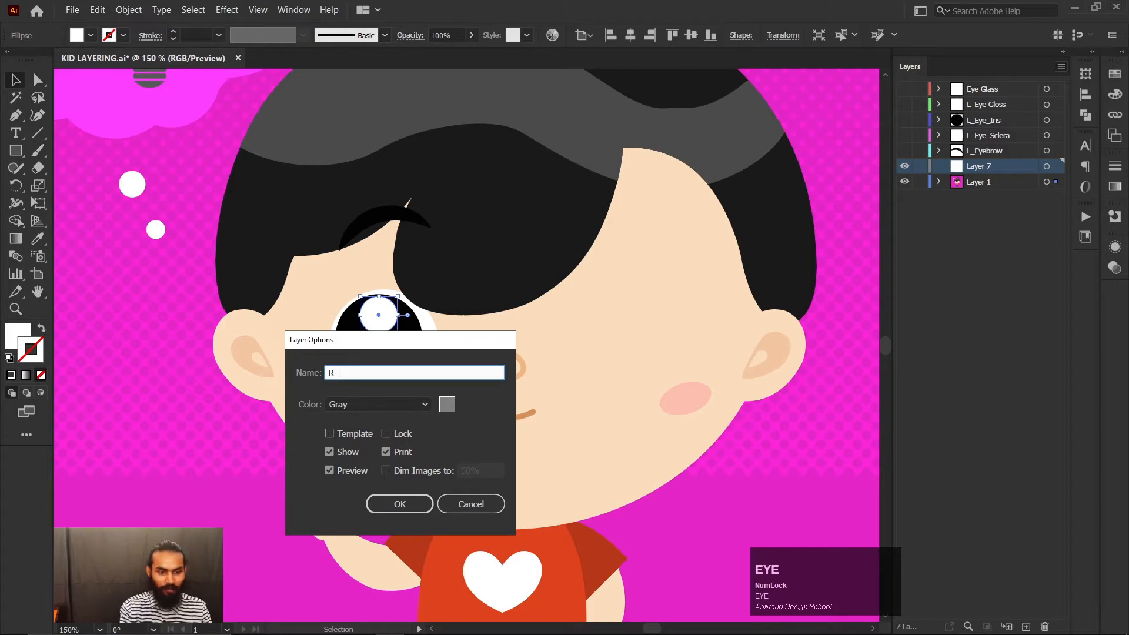
pyautogui.press('capslock')
pyautogui.write('E')
pyautogui.press('capslock')
pyautogui.write('ye')
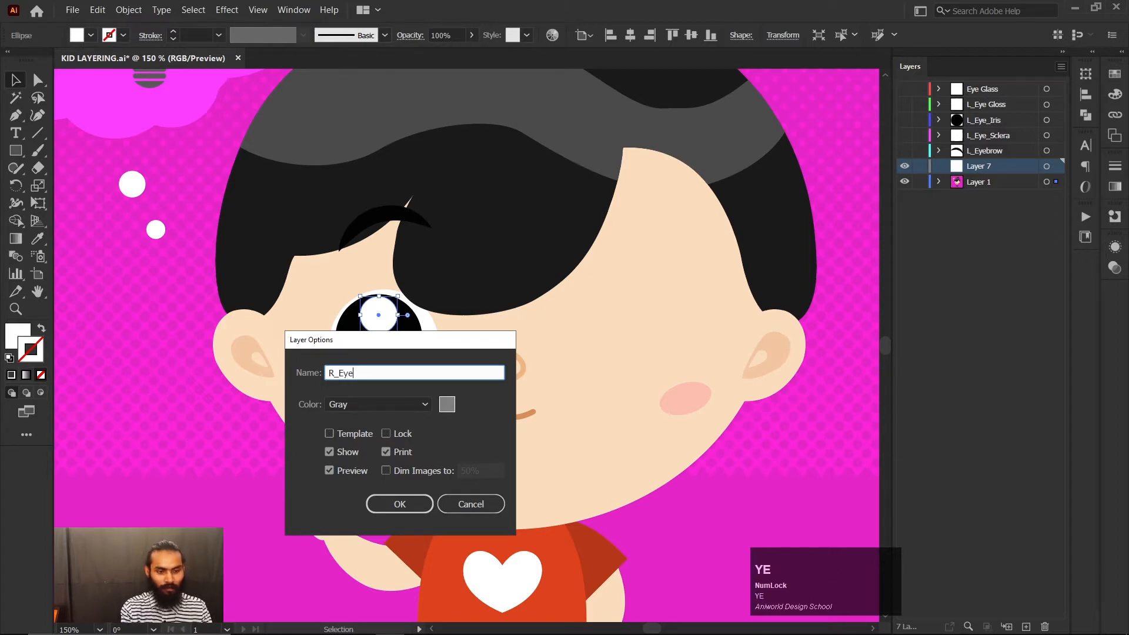
pyautogui.write('_')
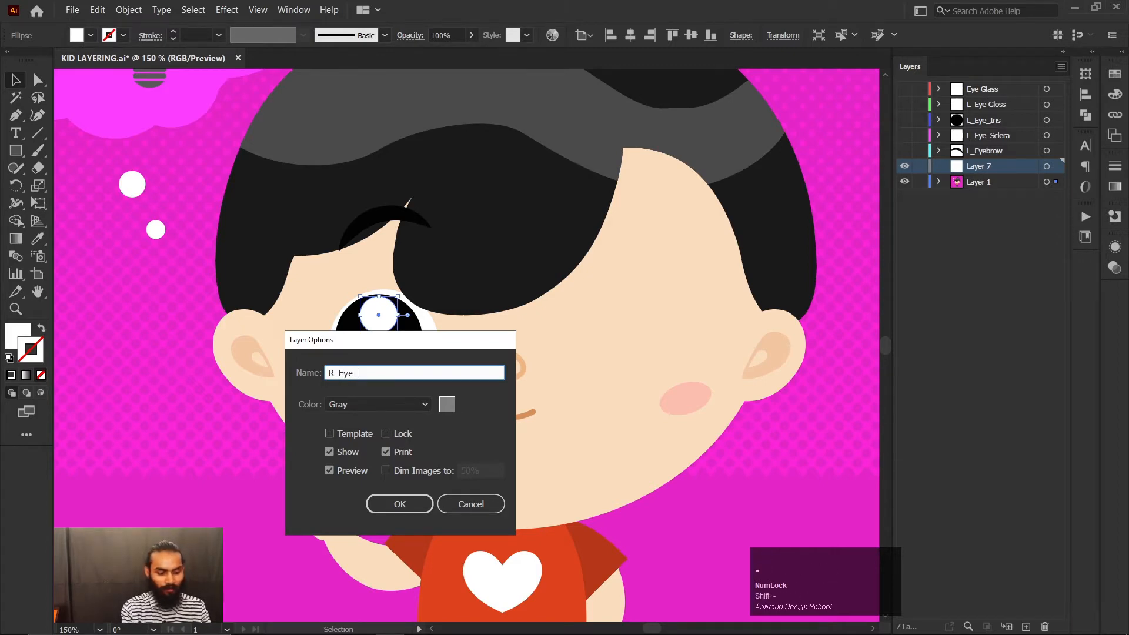
pyautogui.press('capslock')
pyautogui.write('G')
pyautogui.press('capslock')
pyautogui.write('loss')
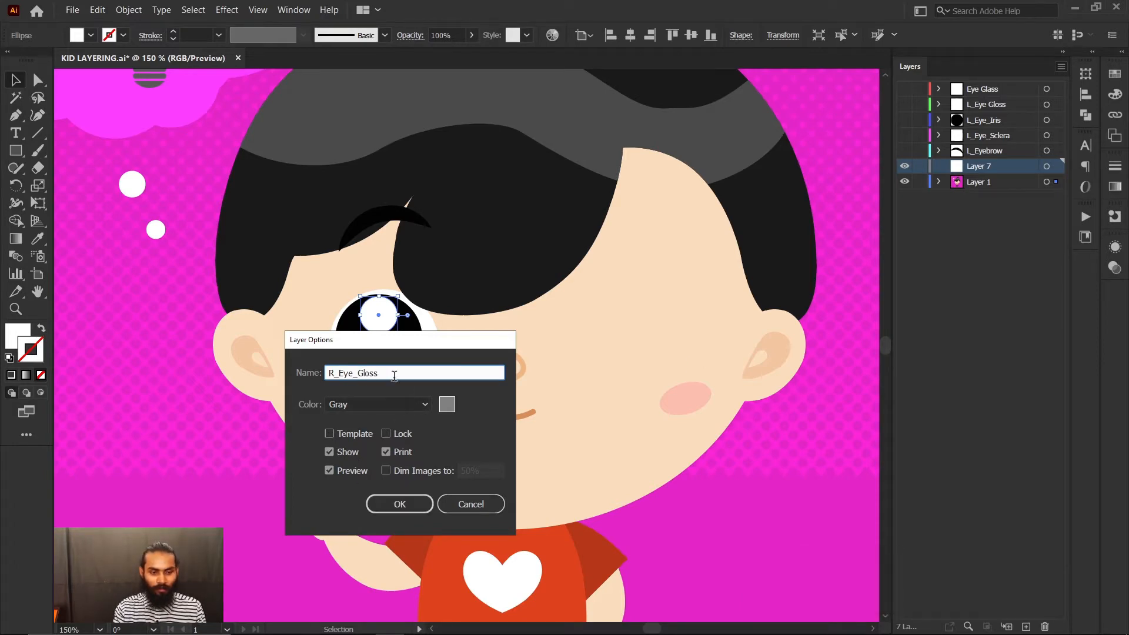
pyautogui.moveTo(391, 374); pyautogui.dragTo(314, 373)
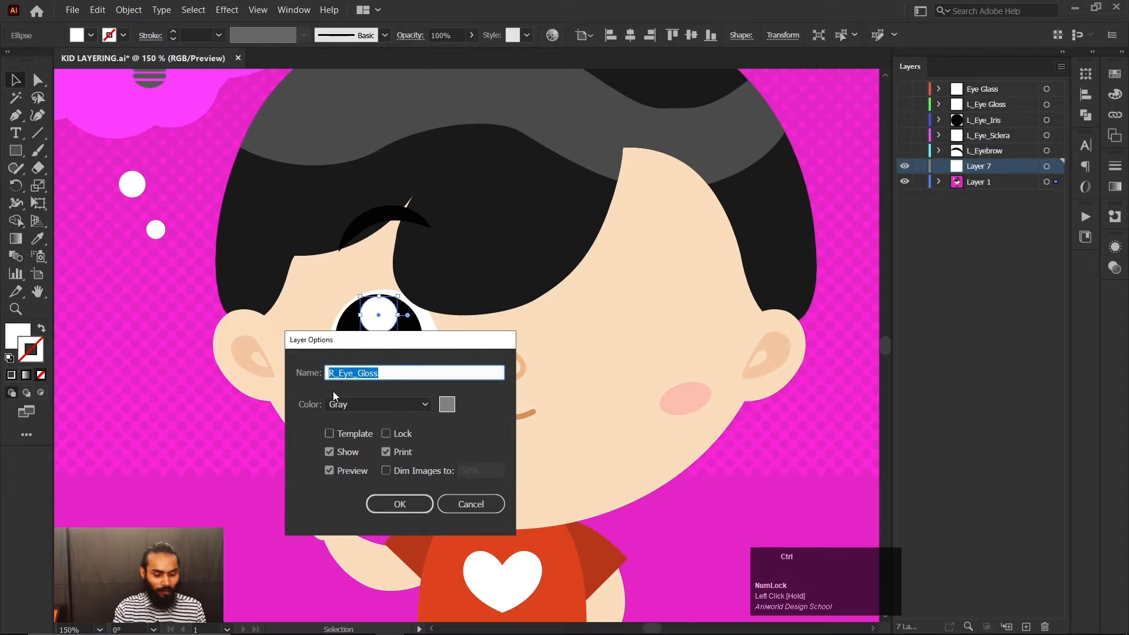
pyautogui.hotkey('ctrl', 'c')
pyautogui.click(400, 504)
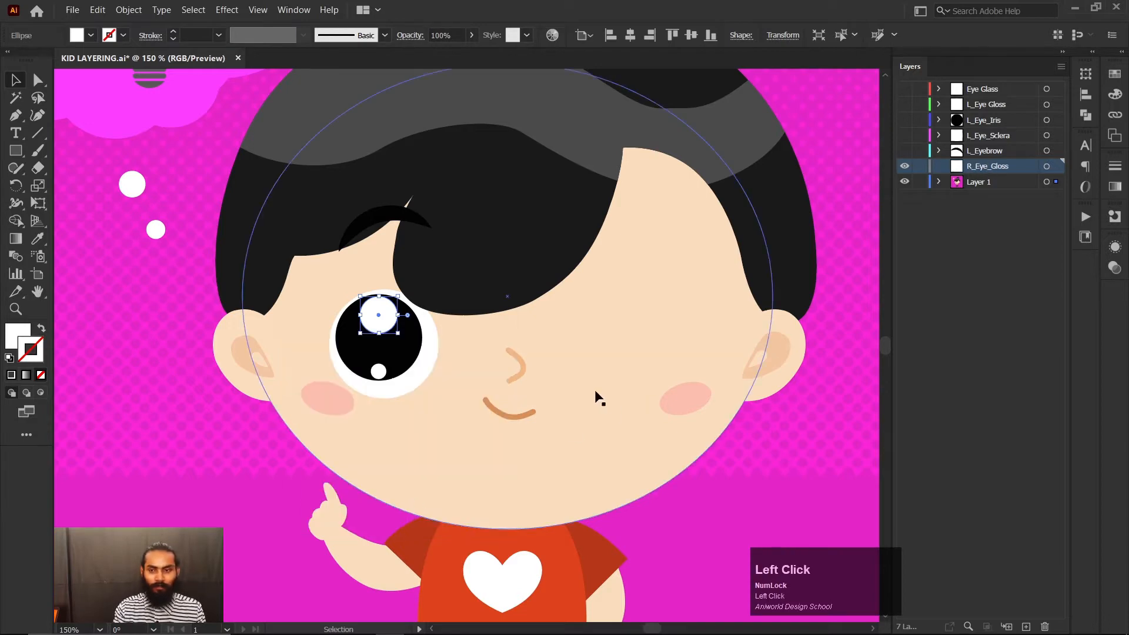
# Step: Cut both white highlights of the right eye from Layer 1, paste them in place on R_Eye_Gloss, and hide that layer
pyautogui.click(1006, 183)
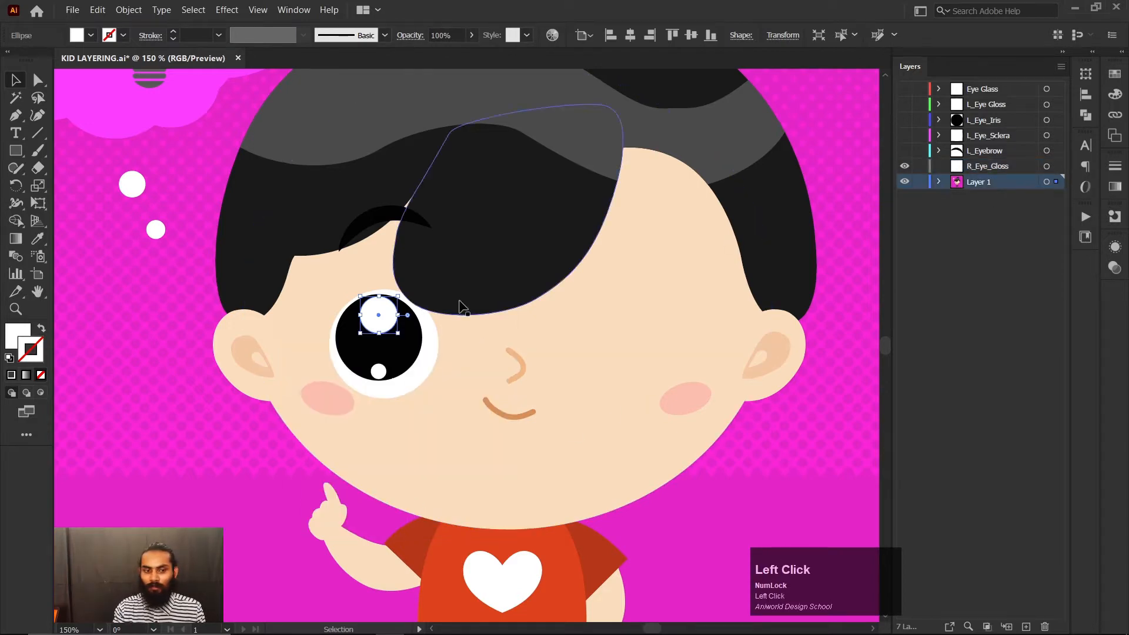
pyautogui.keyDown('shift'); pyautogui.click(379, 373); pyautogui.keyUp('shift')
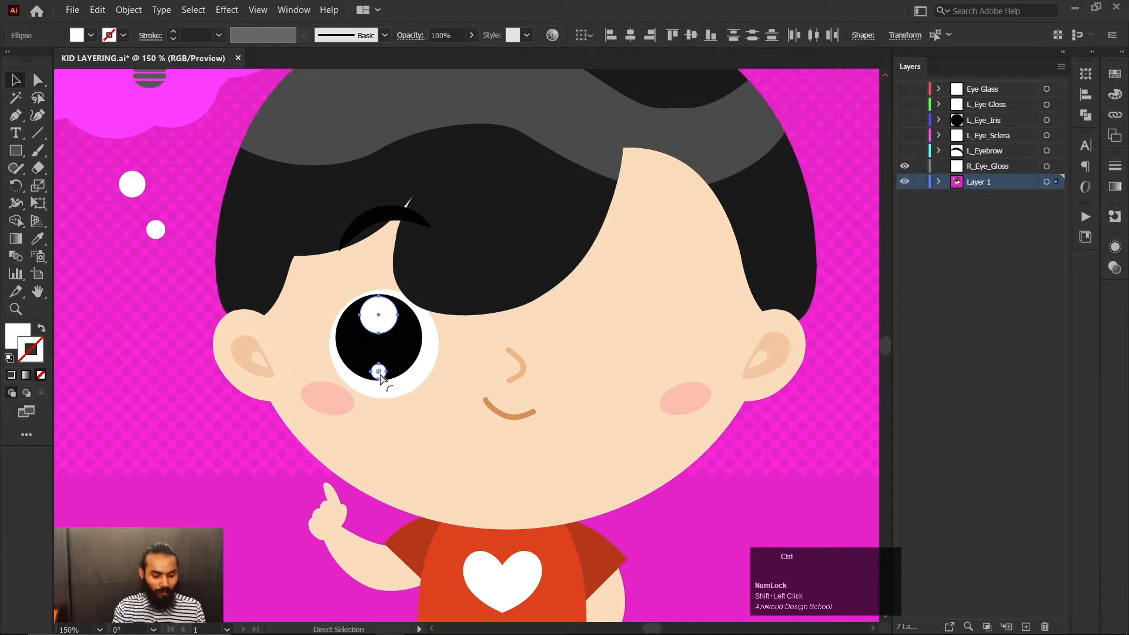
pyautogui.hotkey('ctrl', 'x')
pyautogui.click(1011, 167)
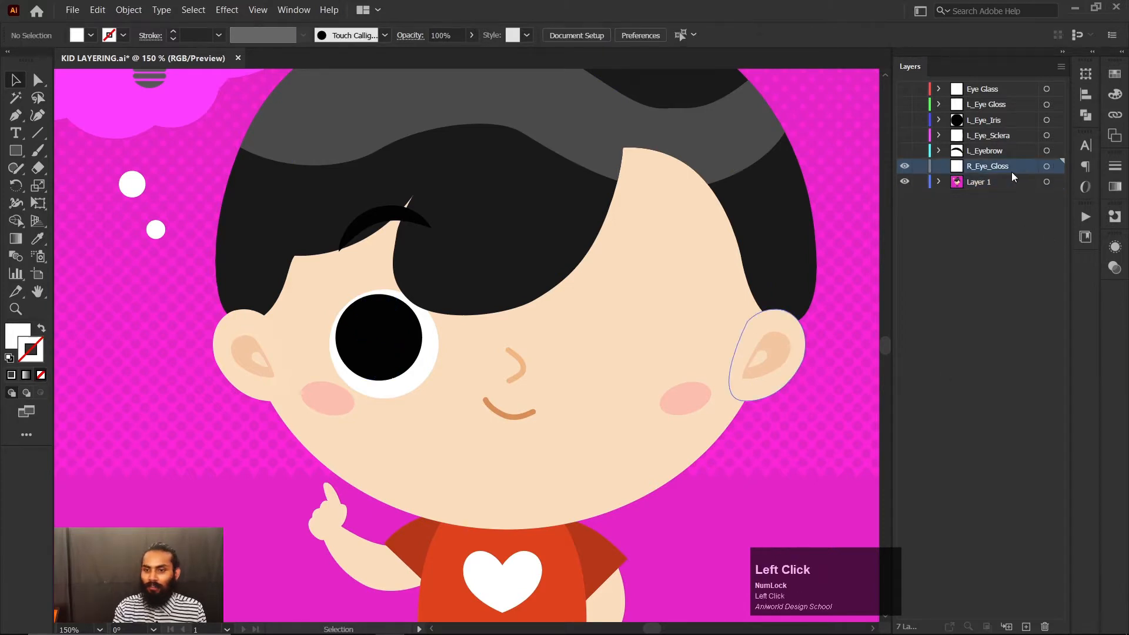
pyautogui.hotkey('ctrl', 'shift', 'v')
pyautogui.click(1030, 233)
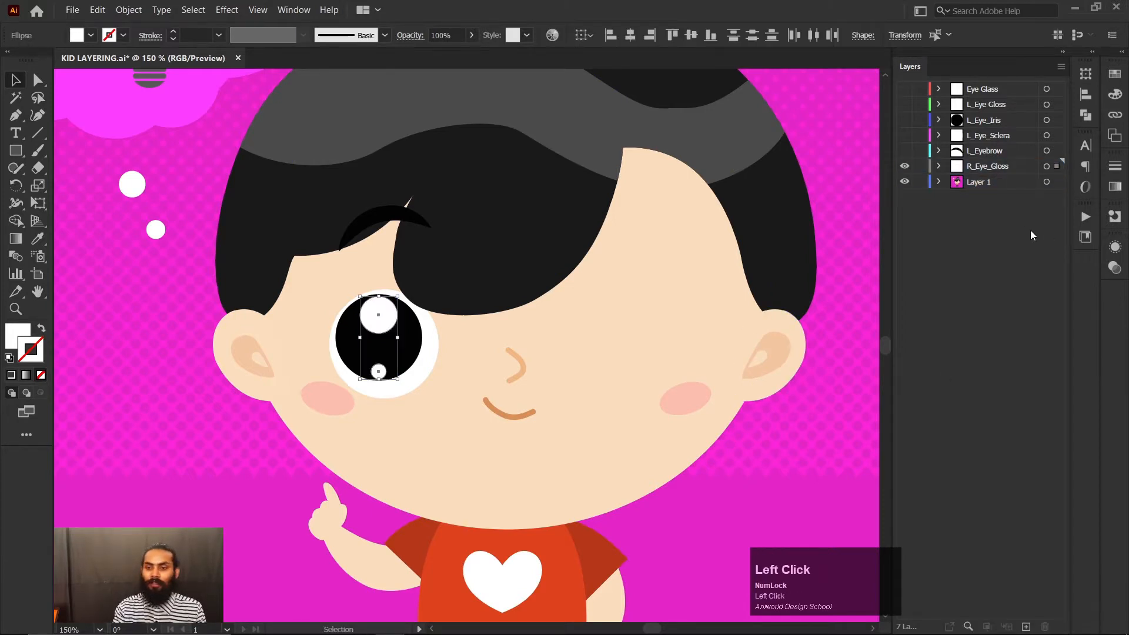
pyautogui.click(905, 166)
# Step: Create a new layer named "R_Eye_Iris" directly above Layer 1
pyautogui.click(984, 183)
pyautogui.click(1062, 66)
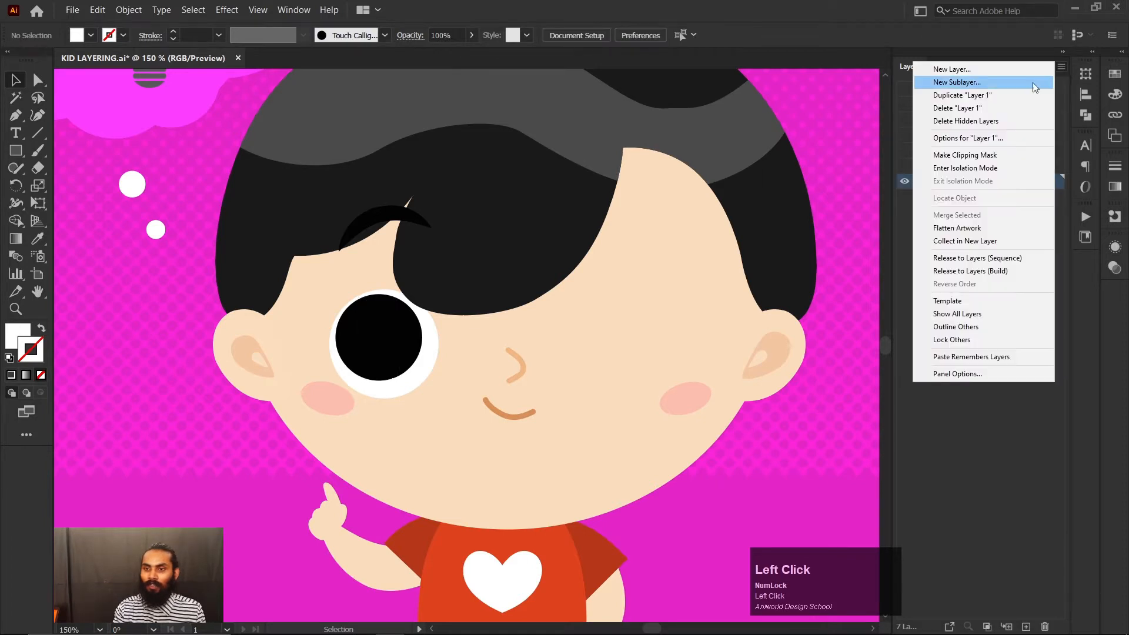
pyautogui.click(953, 71)
pyautogui.moveTo(424, 351); pyautogui.dragTo(618, 355)
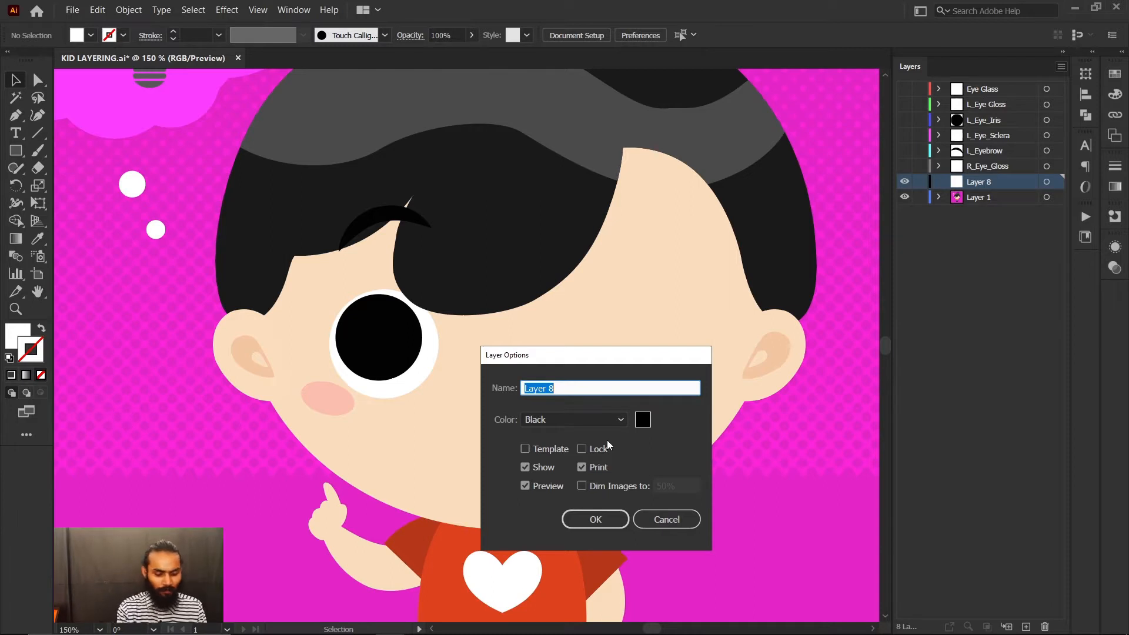
pyautogui.write('R_')
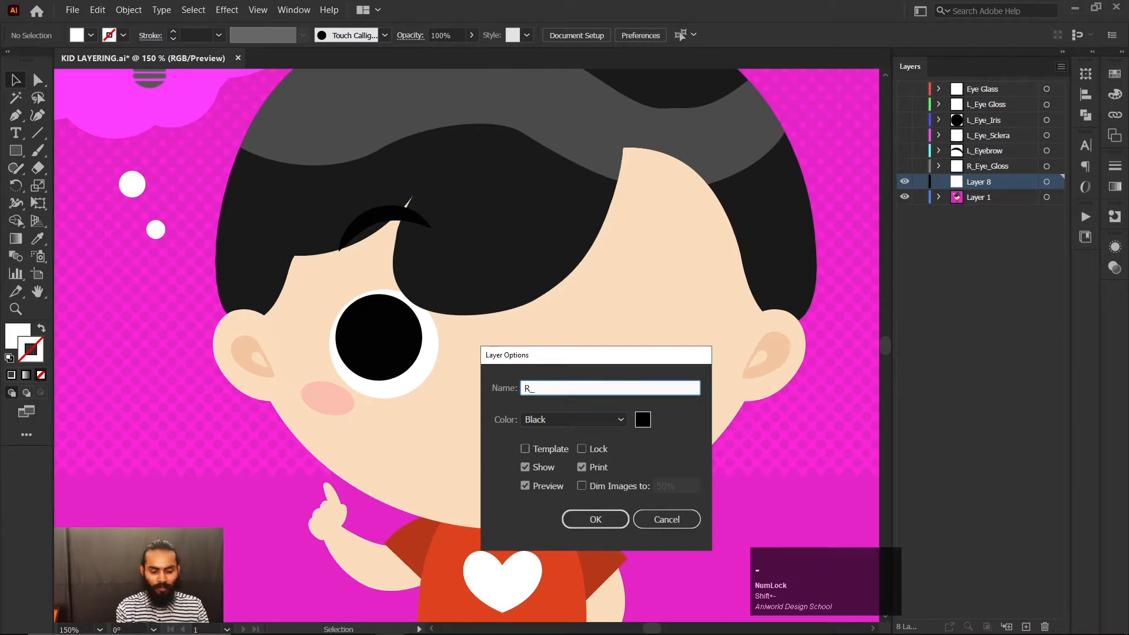
pyautogui.write('e')
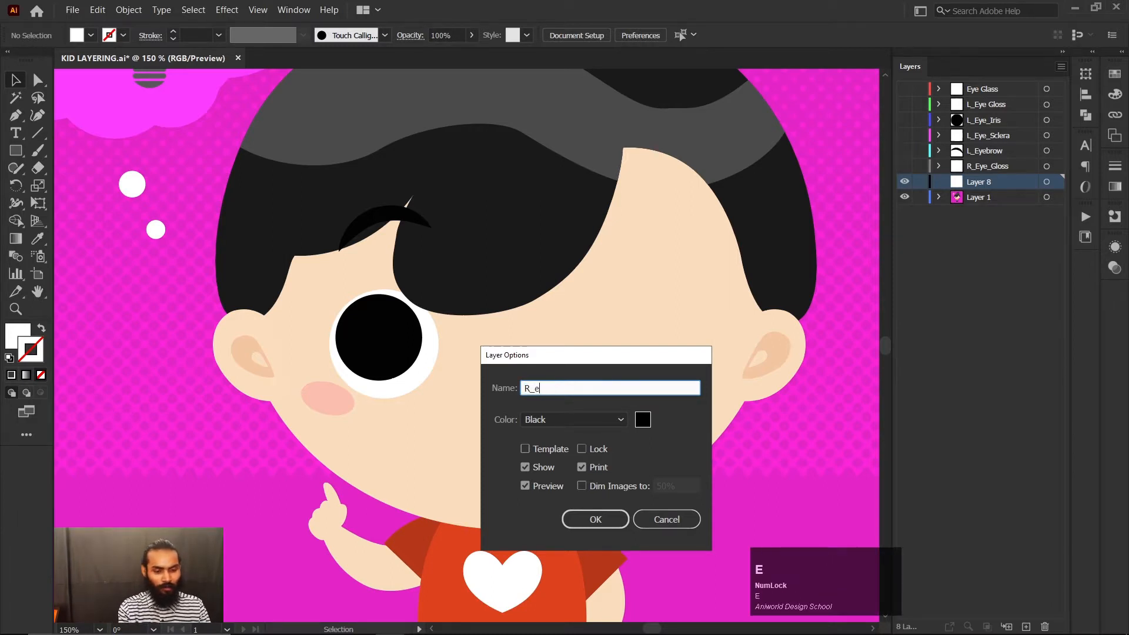
pyautogui.press('BackSpace')
pyautogui.write('Eye_')
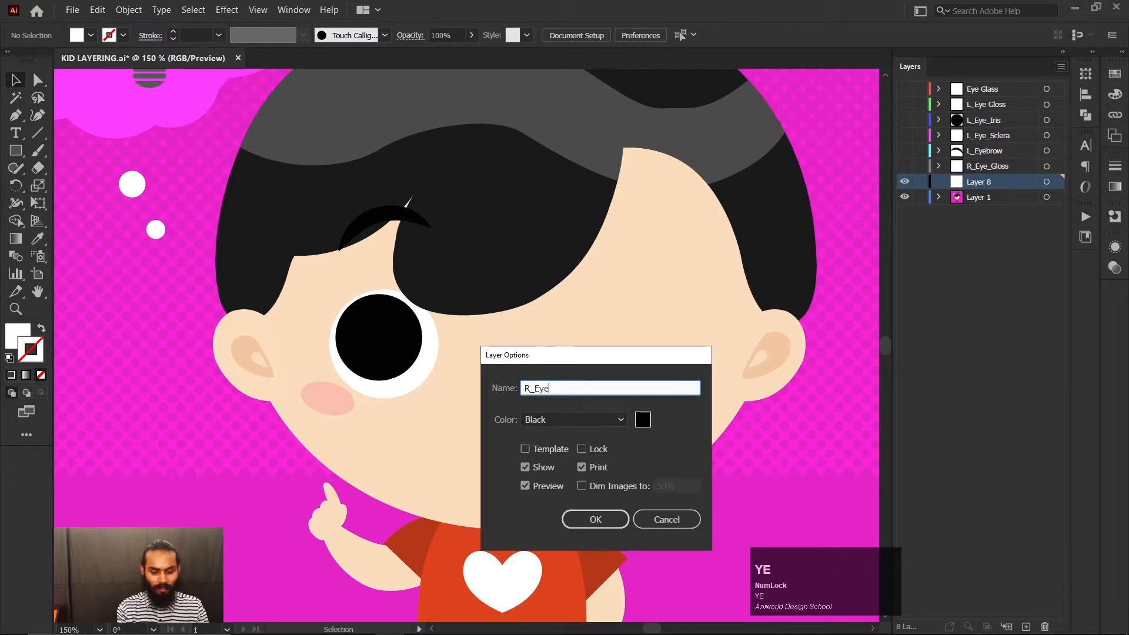
pyautogui.write('Iris')
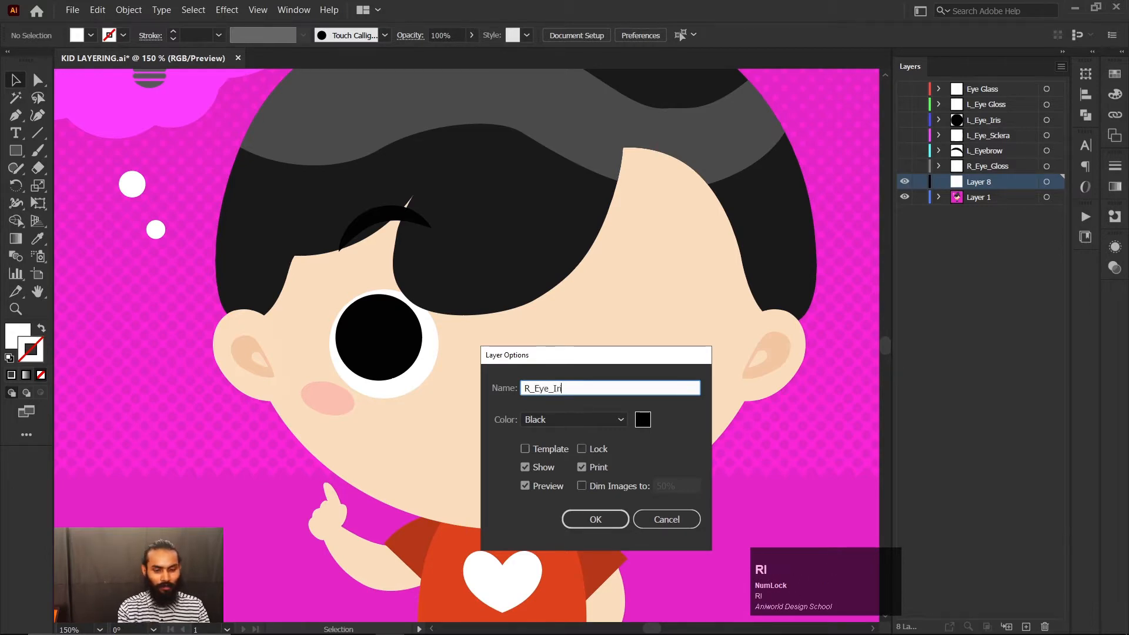
pyautogui.click(614, 518)
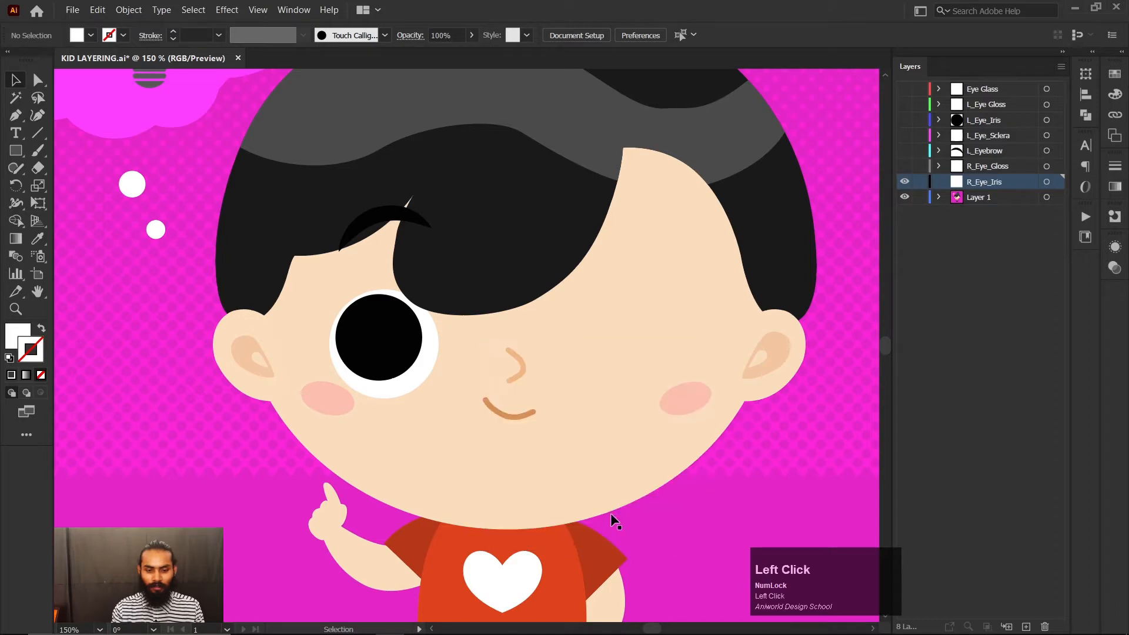
# Step: Cut the right eye's black iris from Layer 1, paste it in place on R_Eye_Iris, and hide that layer
pyautogui.click(373, 340)
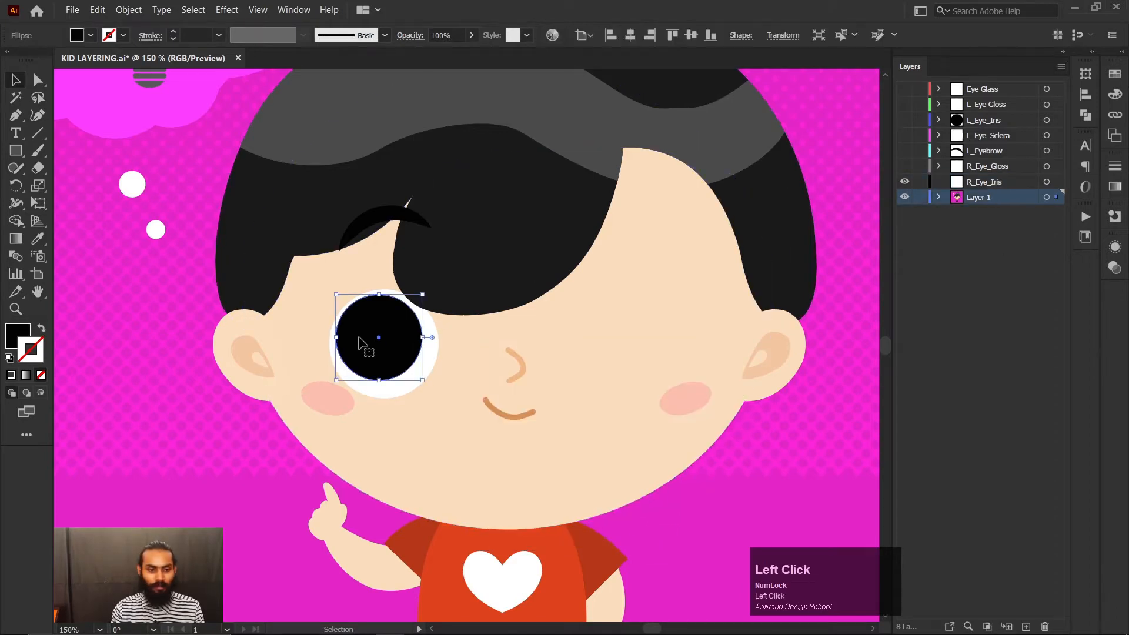
pyautogui.hotkey('ctrl', 'x')
pyautogui.click(979, 182)
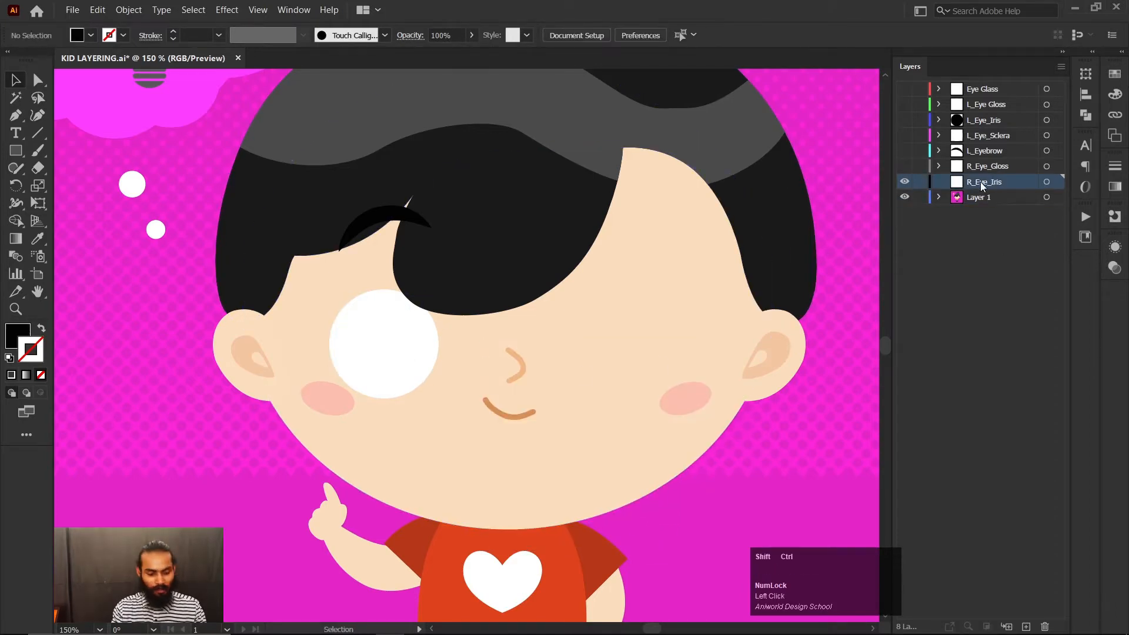
pyautogui.hotkey('ctrl', 'f')
pyautogui.click(965, 274)
pyautogui.click(982, 202)
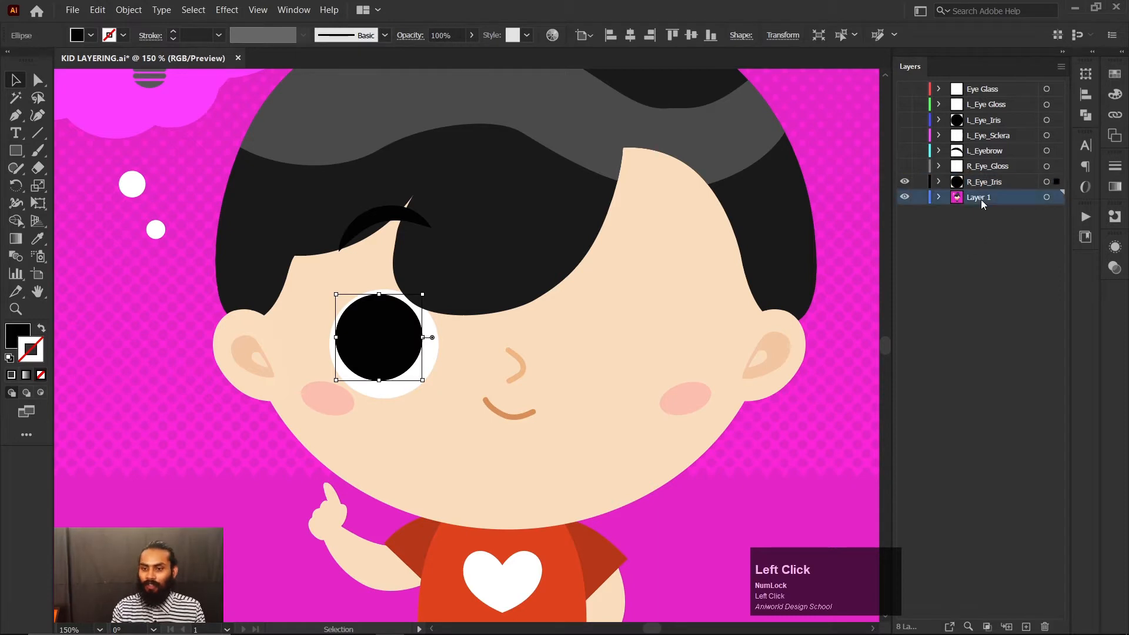
pyautogui.click(906, 182)
# Step: Create a new layer named "R_Eye_Sclera" directly above Layer 1
pyautogui.click(1061, 67)
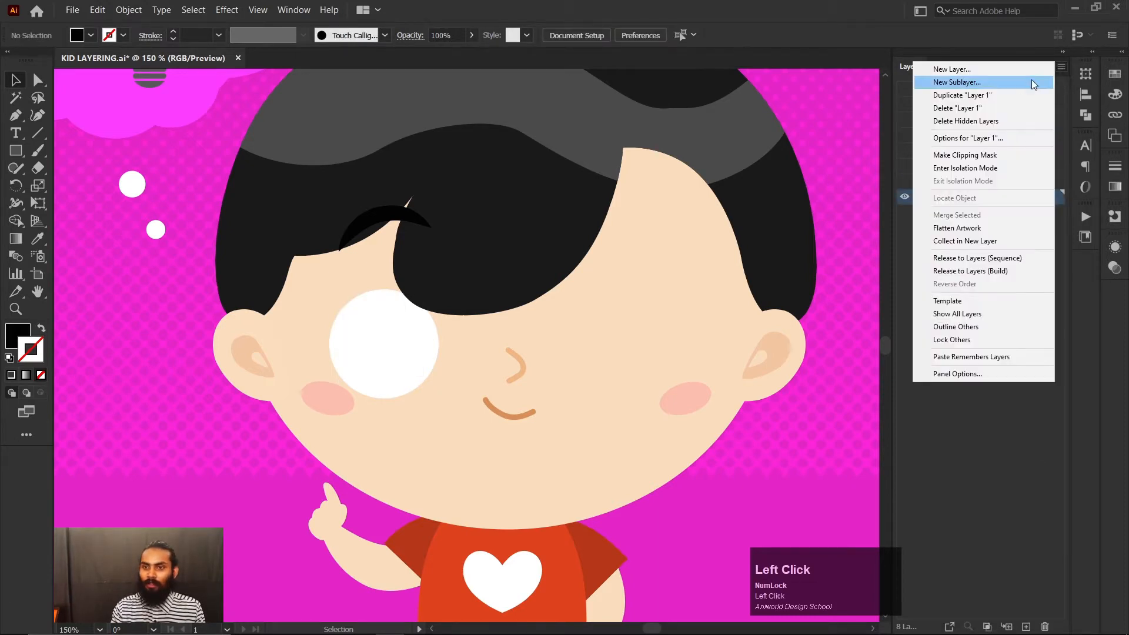
pyautogui.click(980, 71)
pyautogui.write('R')
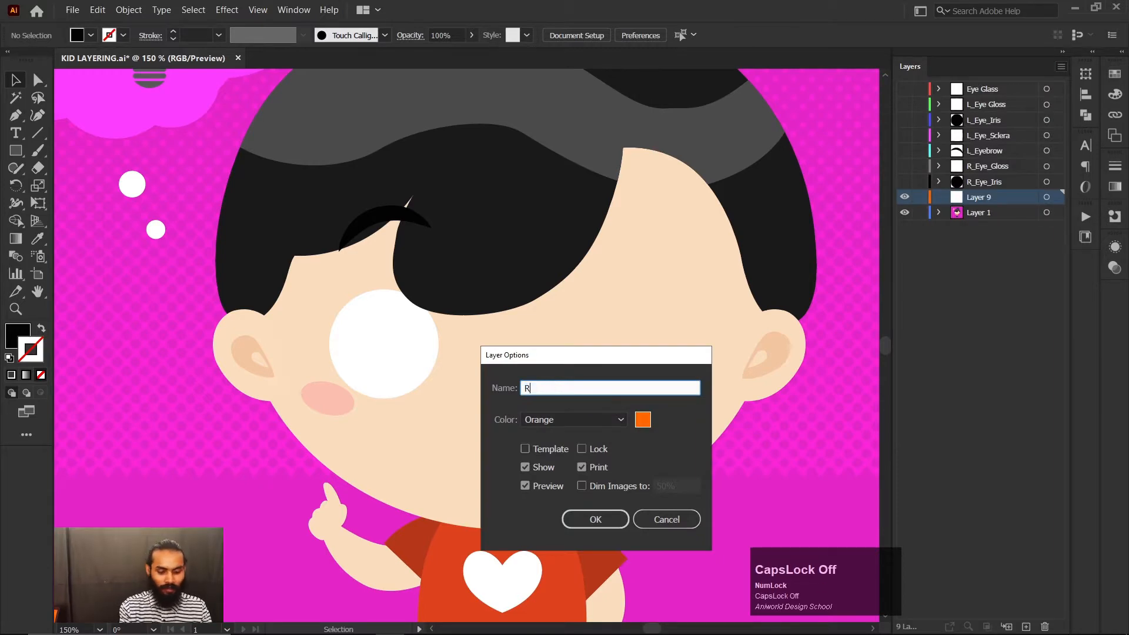
pyautogui.write('_E')
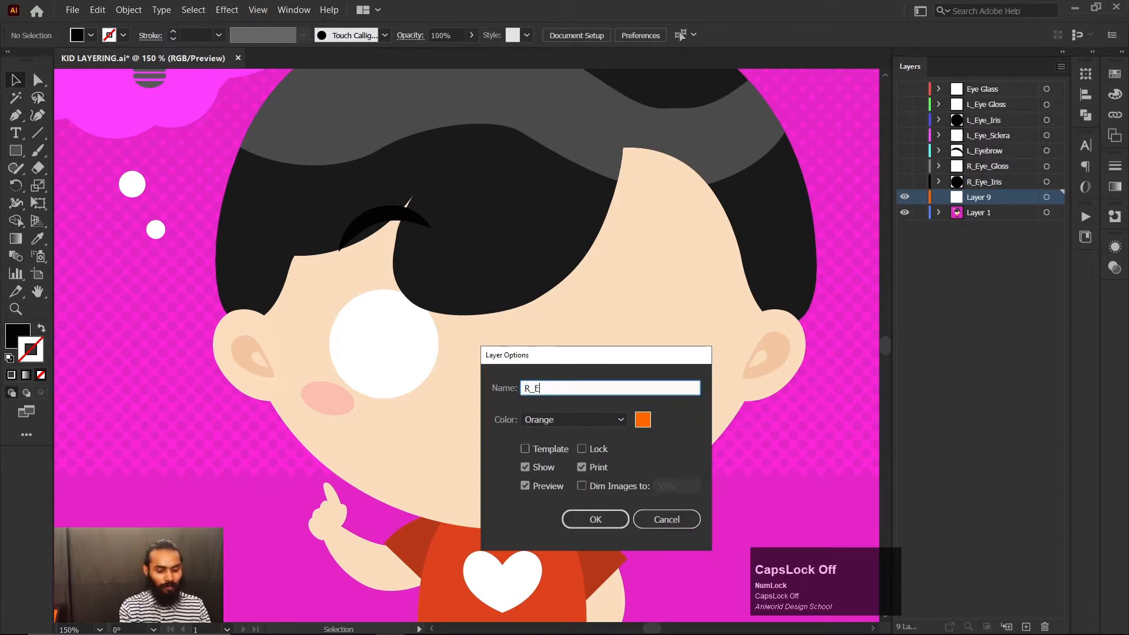
pyautogui.write('ye_')
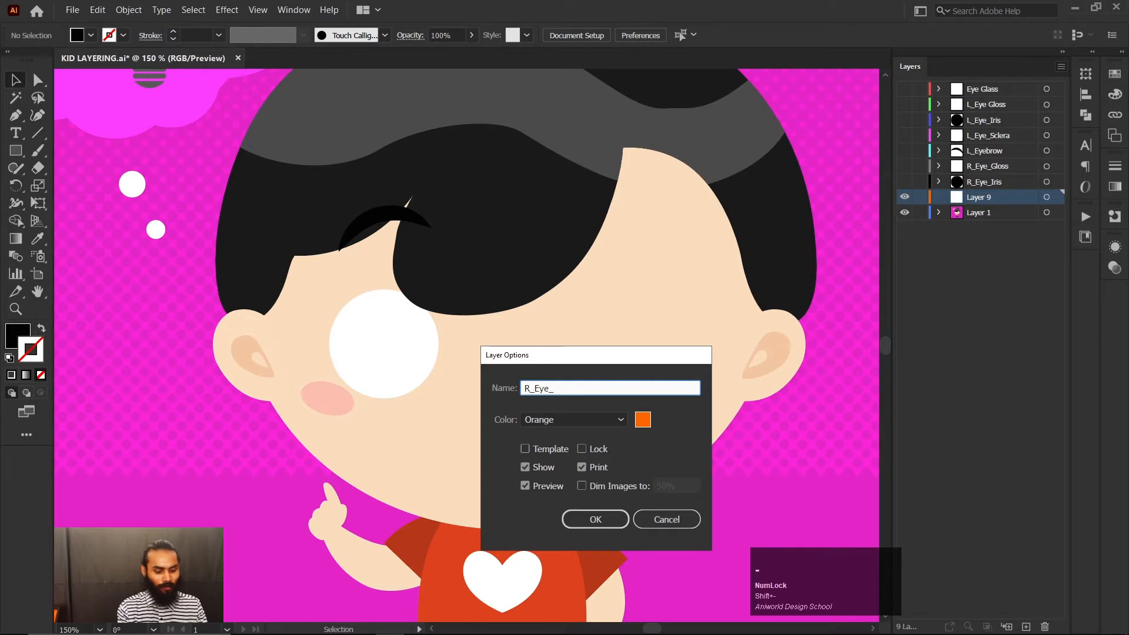
pyautogui.write('Scle')
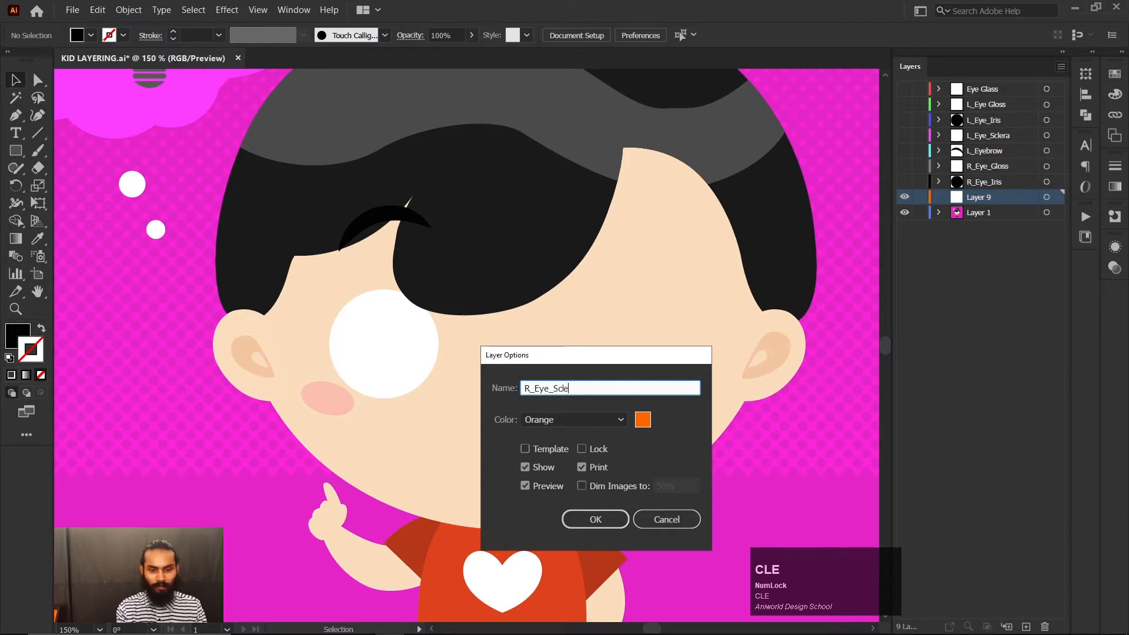
pyautogui.write('ra')
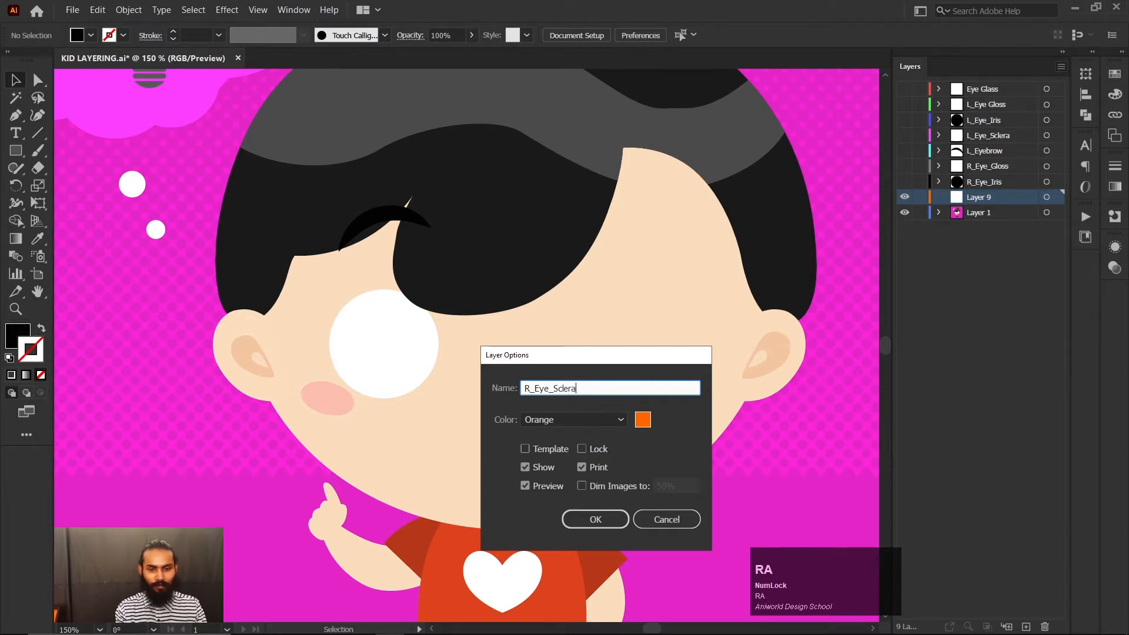
pyautogui.click(595, 520)
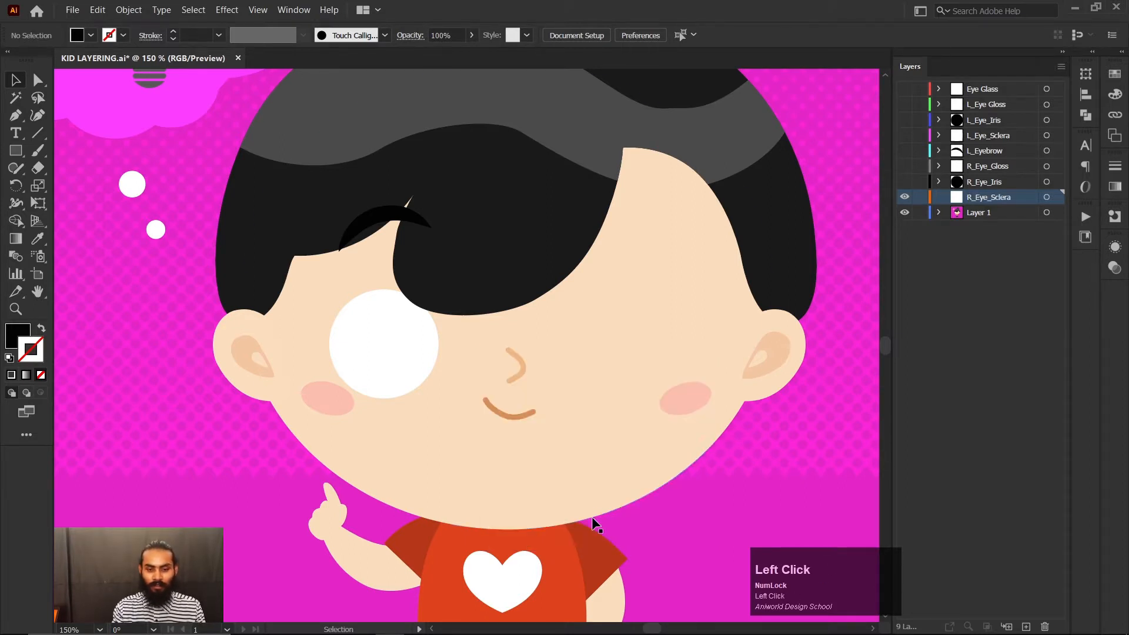
# Step: Cut the right eye's white circle from Layer 1 and paste it in place on the R_Eye_Sclera layer
pyautogui.click(419, 340)
pyautogui.hotkey('ctrl', 'x')
pyautogui.click(979, 199)
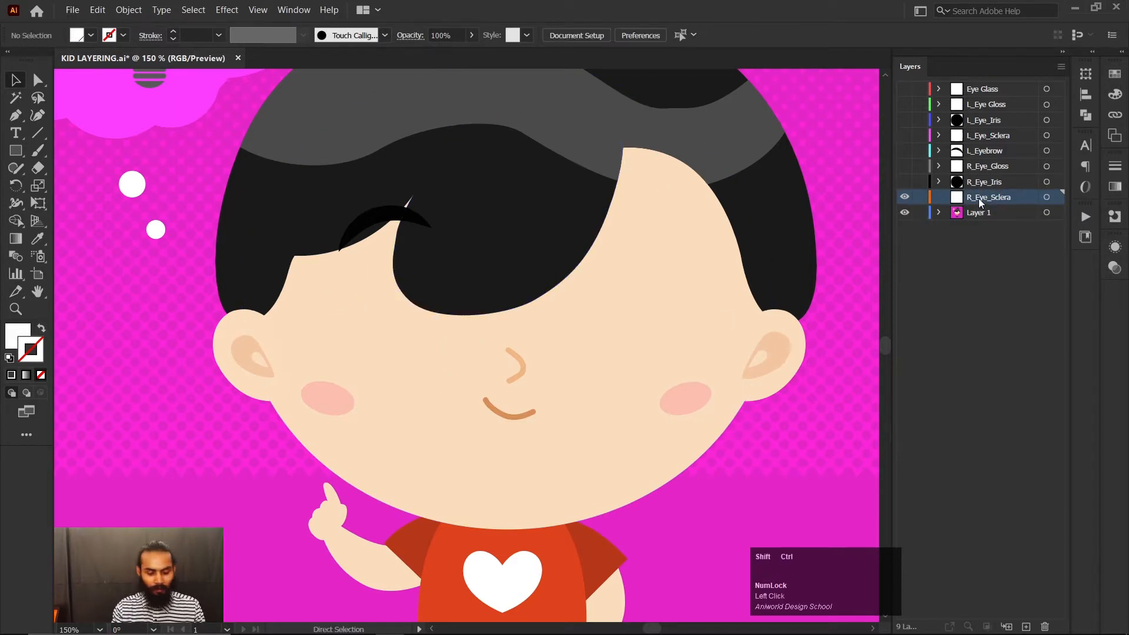
pyautogui.hotkey('ctrl', 'f')
pyautogui.click(966, 259)
pyautogui.click(509, 280)
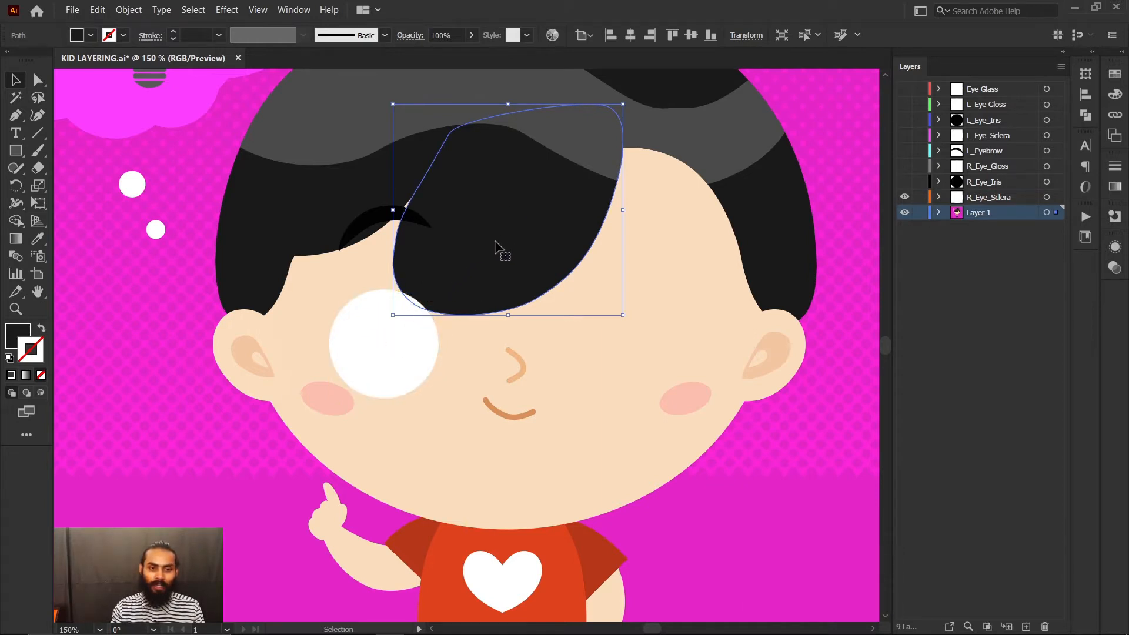
pyautogui.click(414, 333)
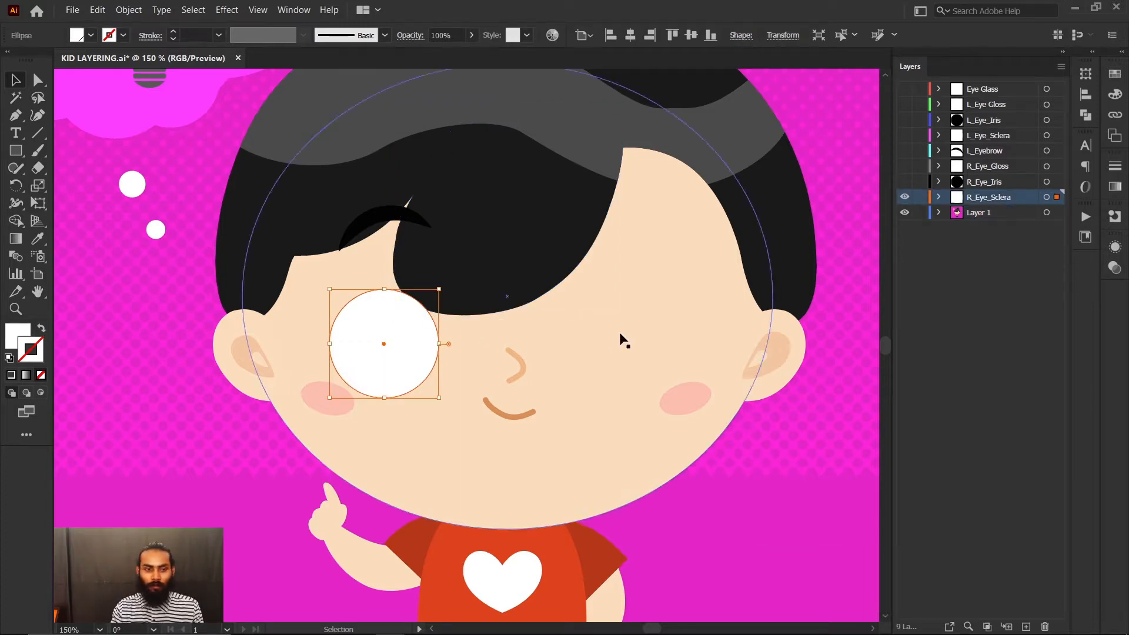
pyautogui.click(985, 219)
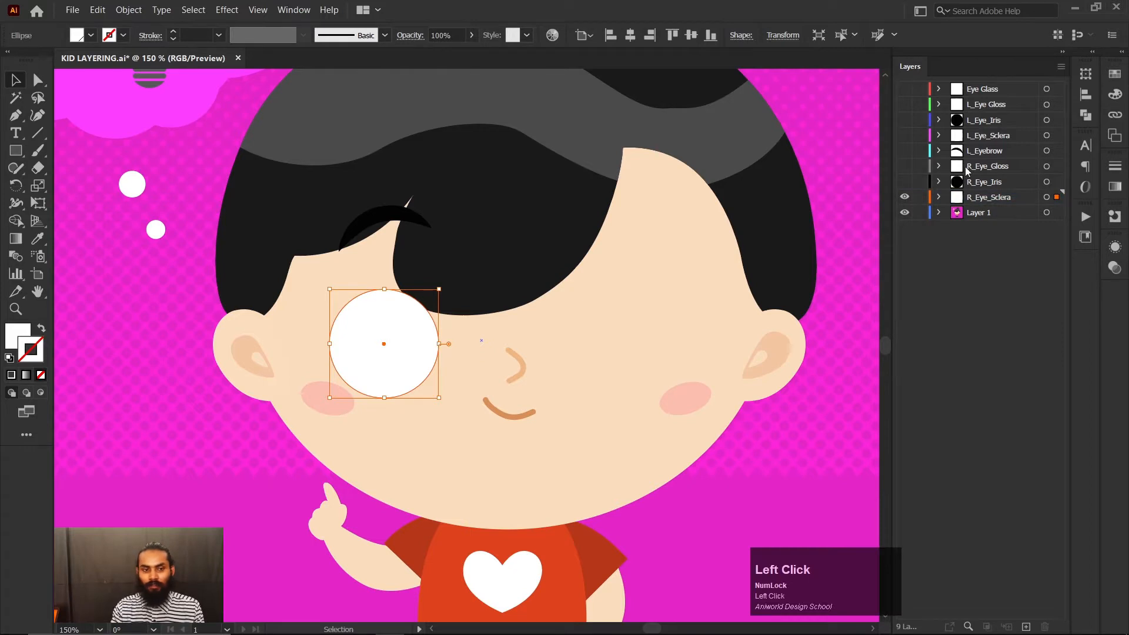
pyautogui.click(1004, 89)
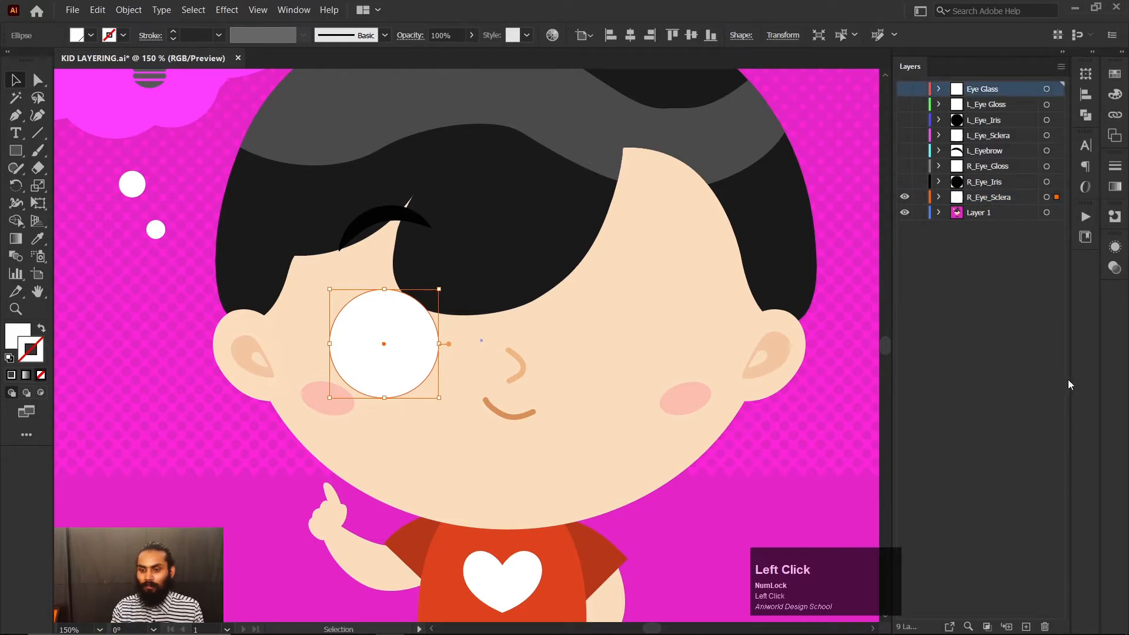
pyautogui.click(1062, 67)
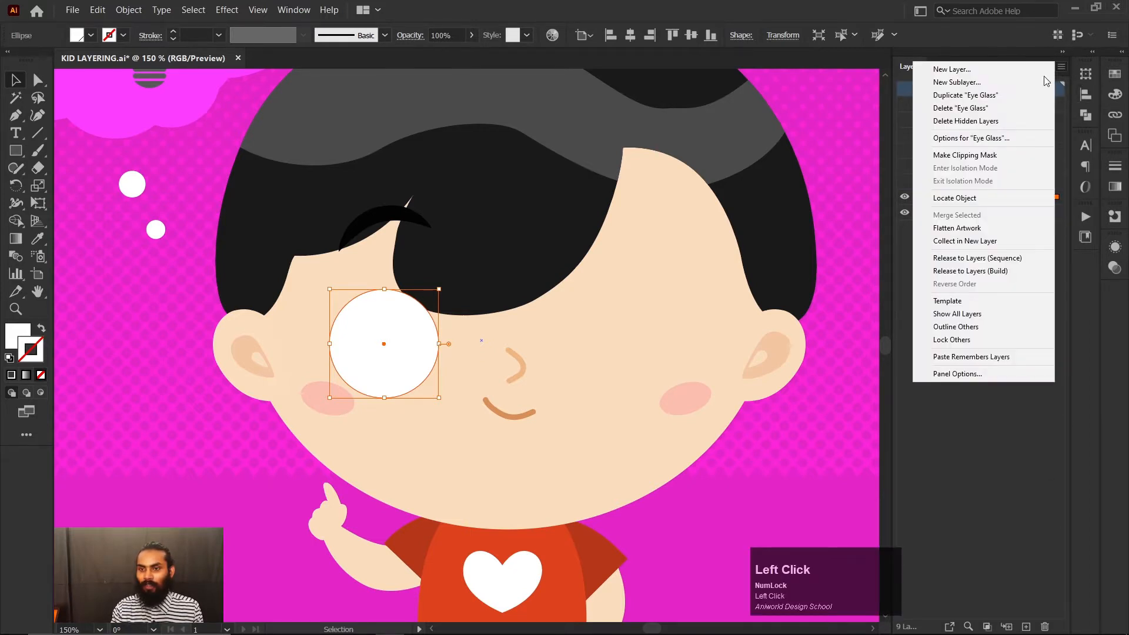
pyautogui.click(1041, 72)
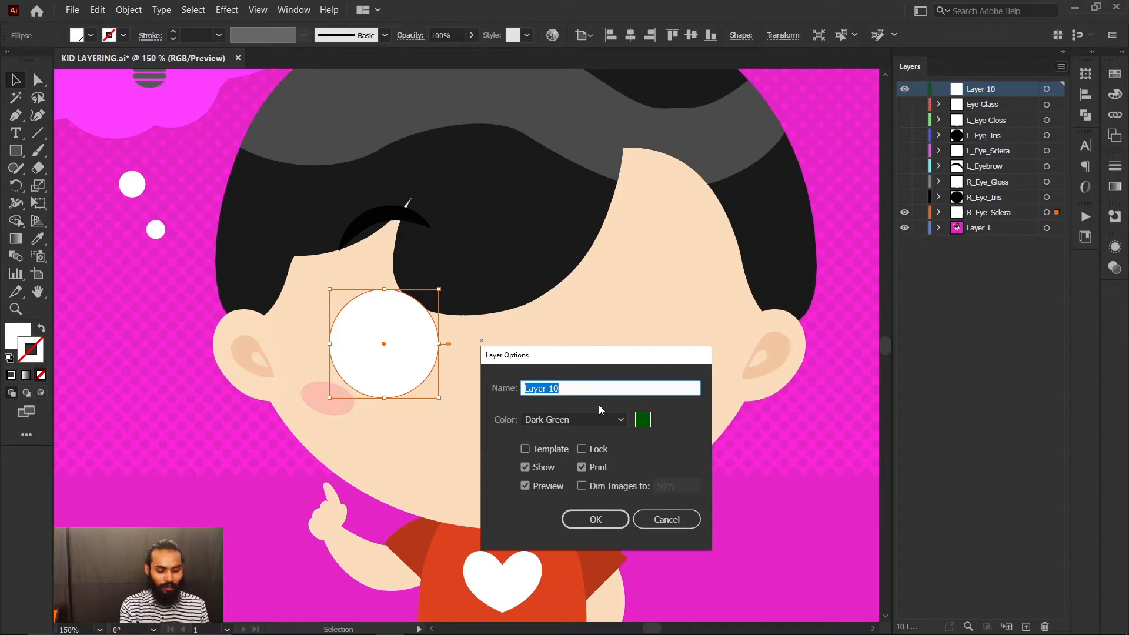
pyautogui.write('h')
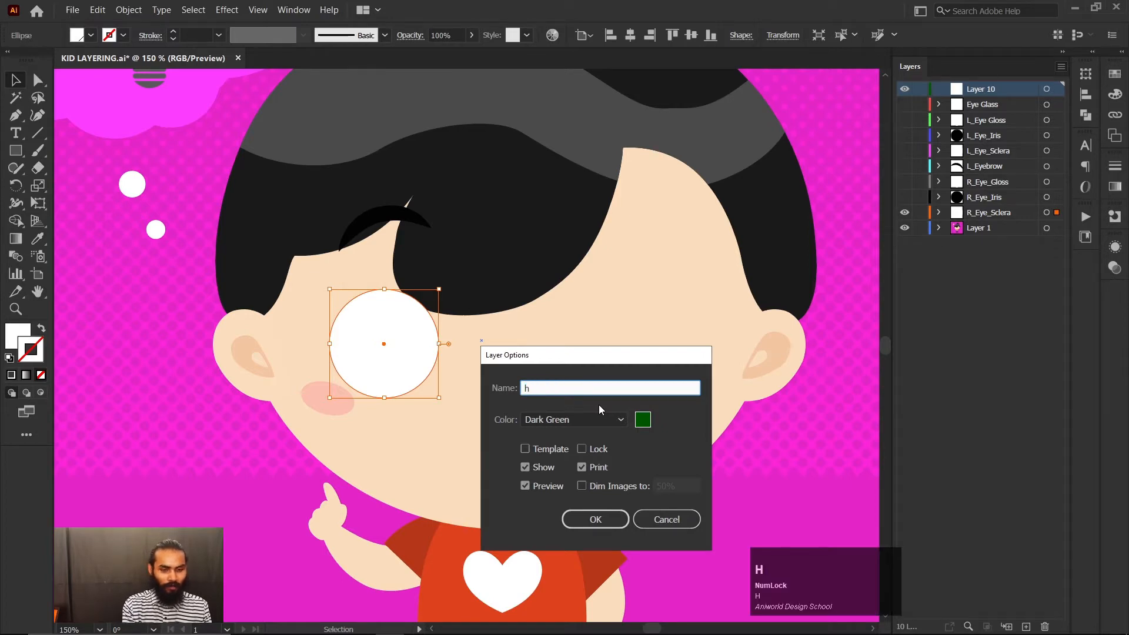
pyautogui.press('capslock')
pyautogui.press('BackSpace')
pyautogui.press('capslock')
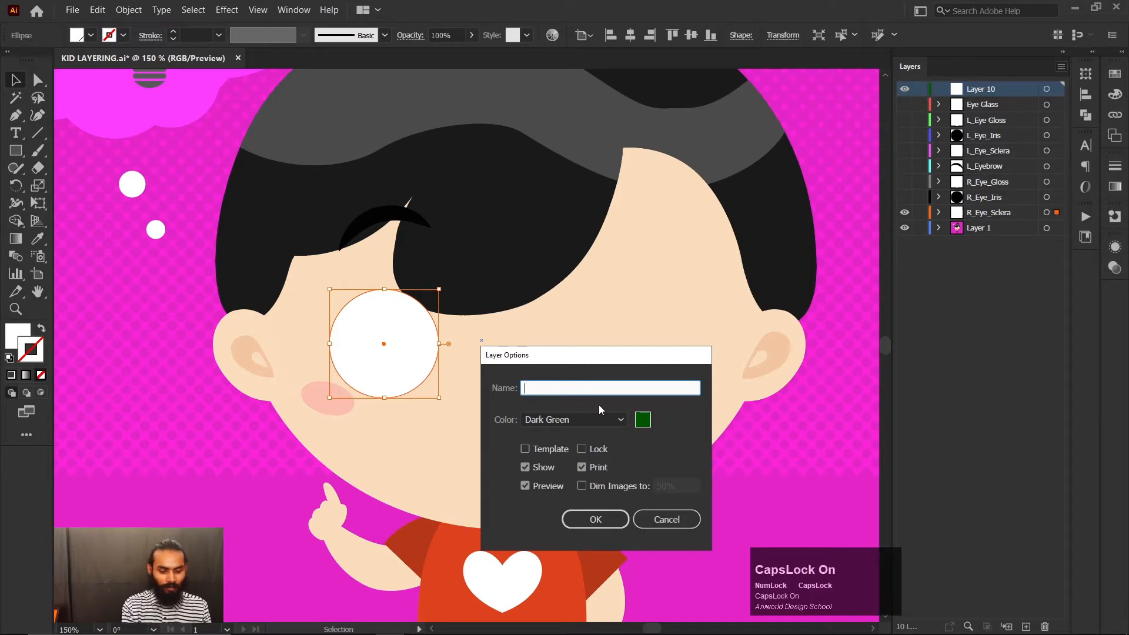
pyautogui.write('Hair')
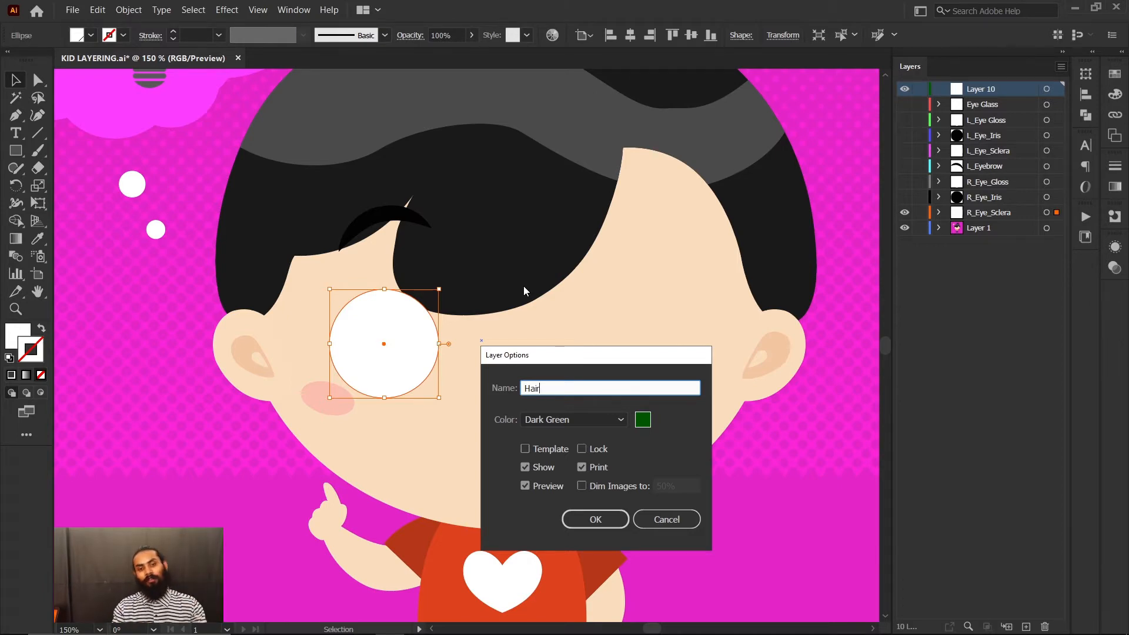
pyautogui.click(671, 519)
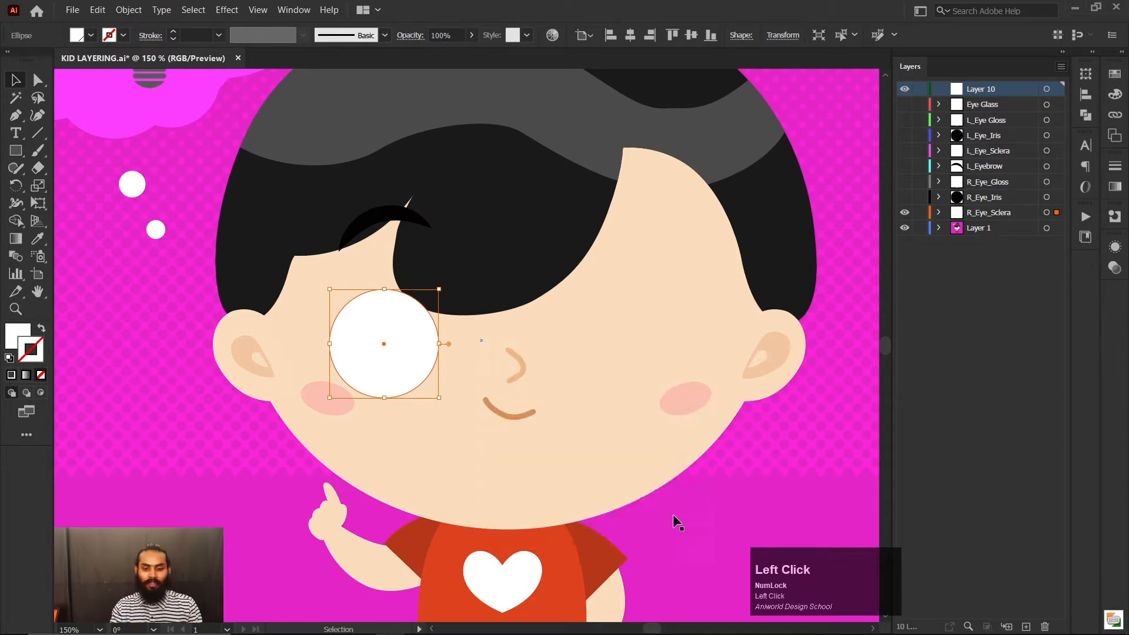
# Step: Examine the separate shapes that make up the hair, including the white hairband, the front lock and the grey highlight
pyautogui.scroll(-3, 546, 399)
pyautogui.scroll(1, 533, 292)
pyautogui.click(562, 263)
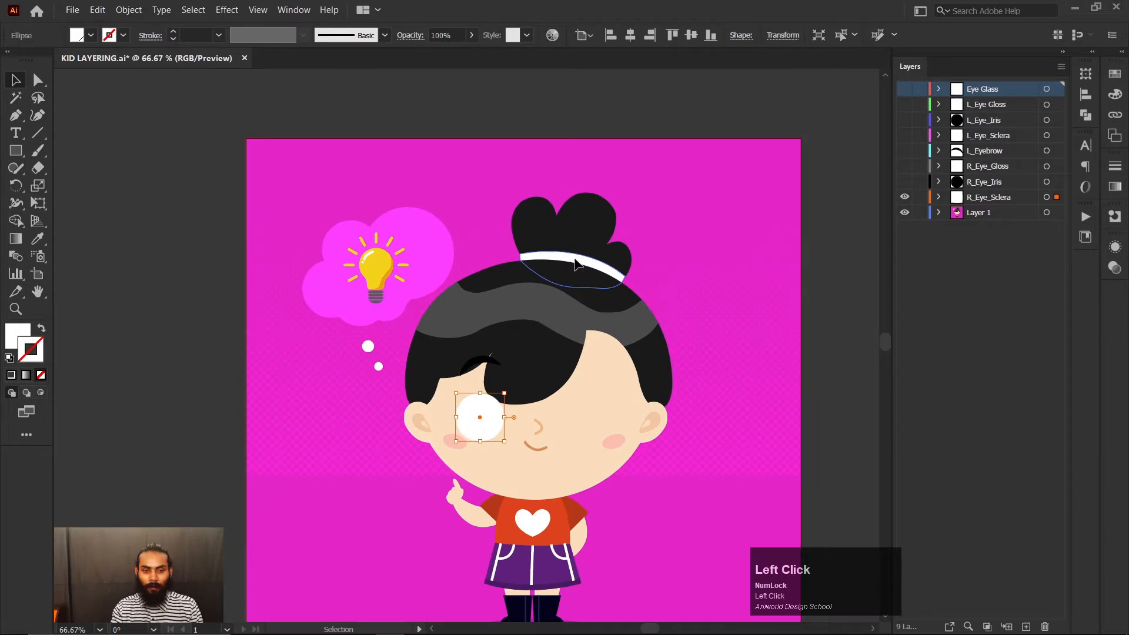
pyautogui.scroll(-1, 559, 297)
pyautogui.scroll(2, 560, 299)
pyautogui.scroll(1, 537, 308)
pyautogui.moveTo(536, 379)
pyautogui.mouseDown()
pyautogui.moveTo(509, 379)
pyautogui.moveTo(516, 388)
pyautogui.mouseUp()
pyautogui.scroll(-1, 499, 386)
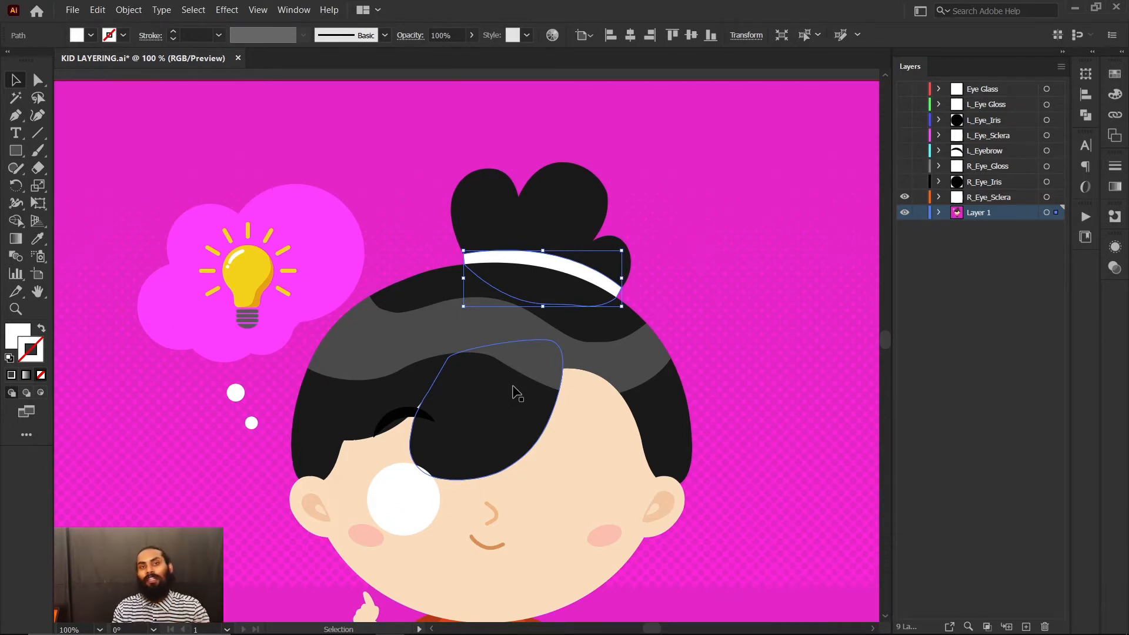
pyautogui.scroll(2, 420, 437)
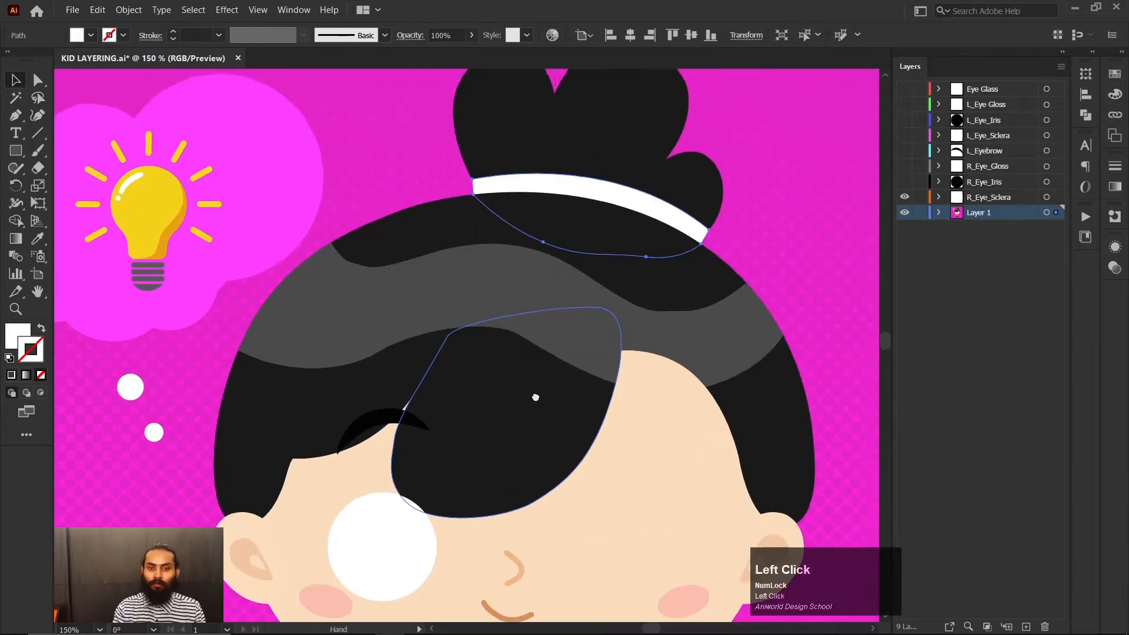
pyautogui.moveTo(534, 396); pyautogui.dragTo(527, 419)
pyautogui.keyDown('alt'); pyautogui.click(528, 420); pyautogui.keyUp('alt')
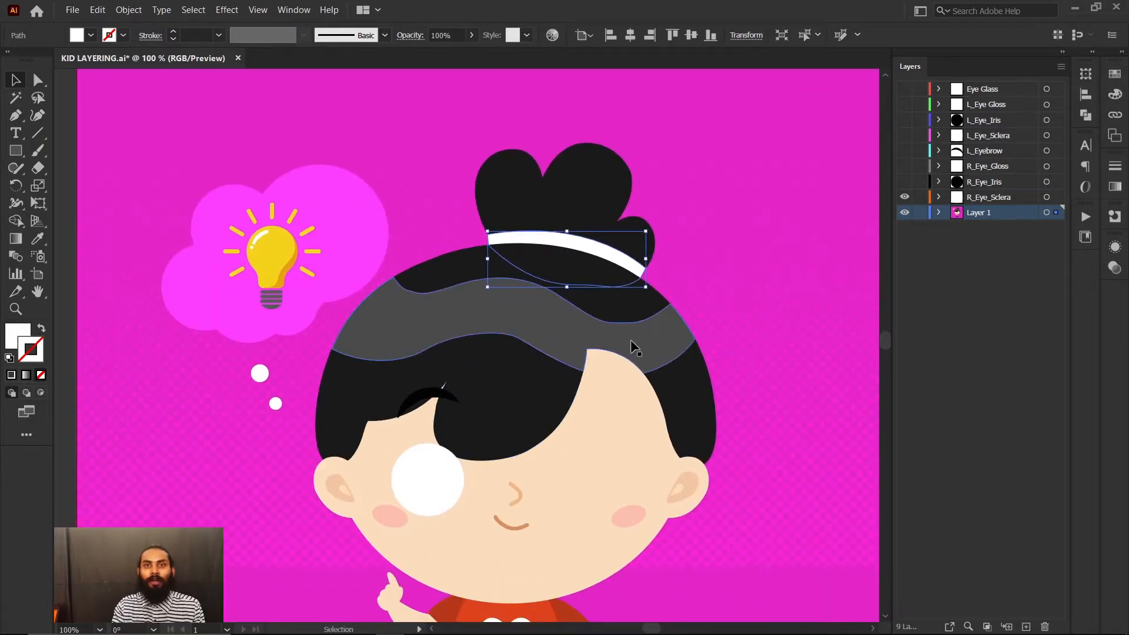
# Step: Create a new layer named "Hair_01" for the front hair lock and move it to the very top of the layer stack
pyautogui.click(546, 418)
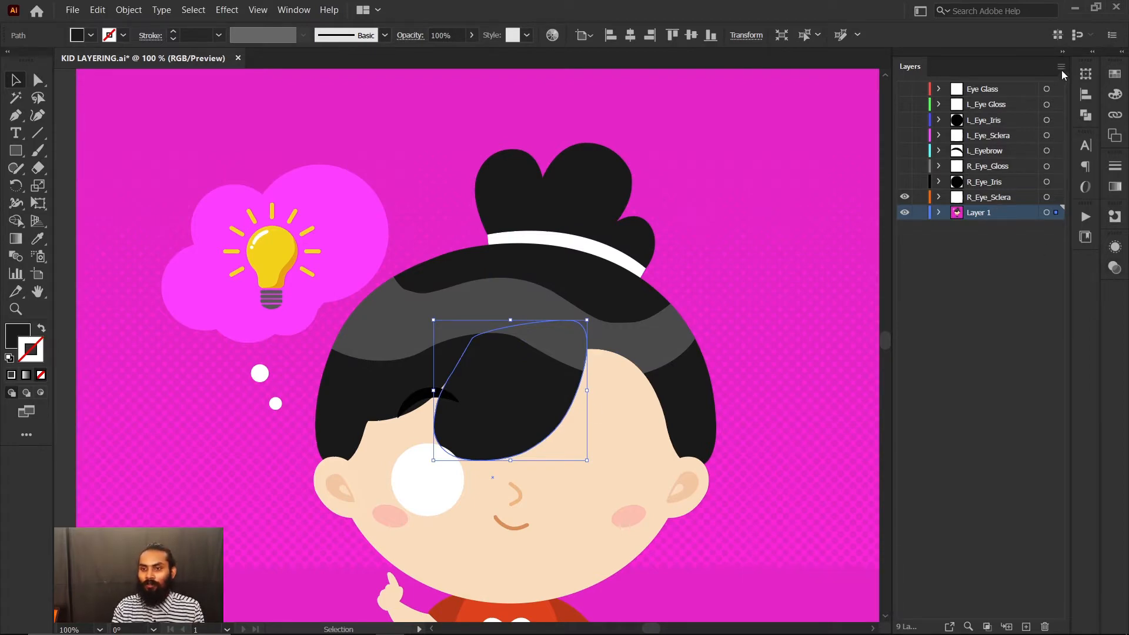
pyautogui.click(1061, 67)
pyautogui.click(945, 71)
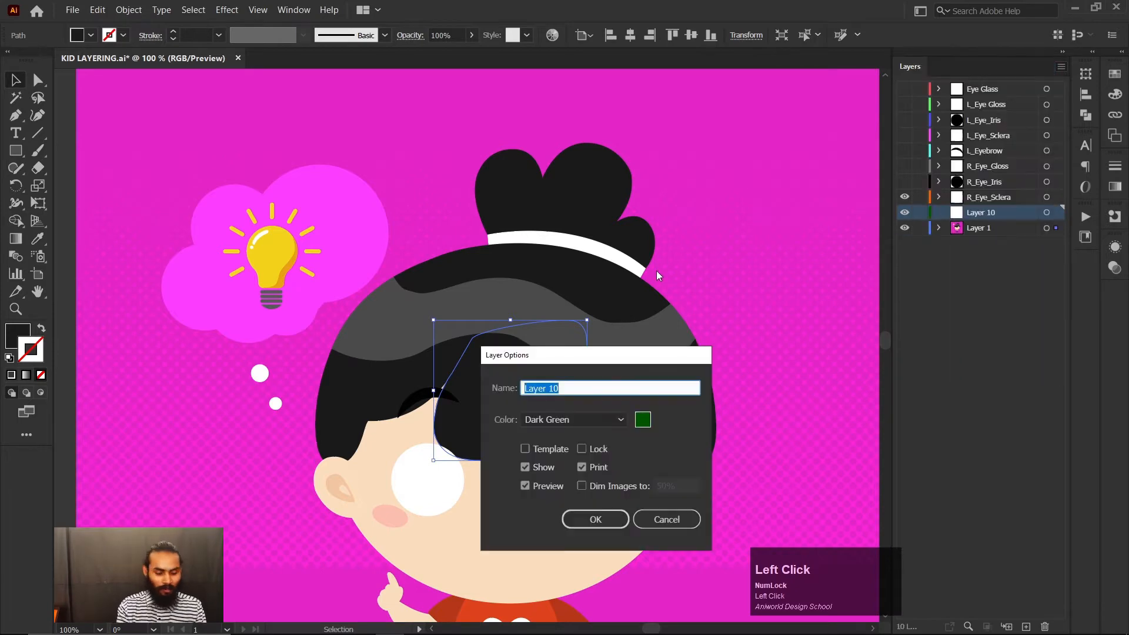
pyautogui.write('Hair_01')
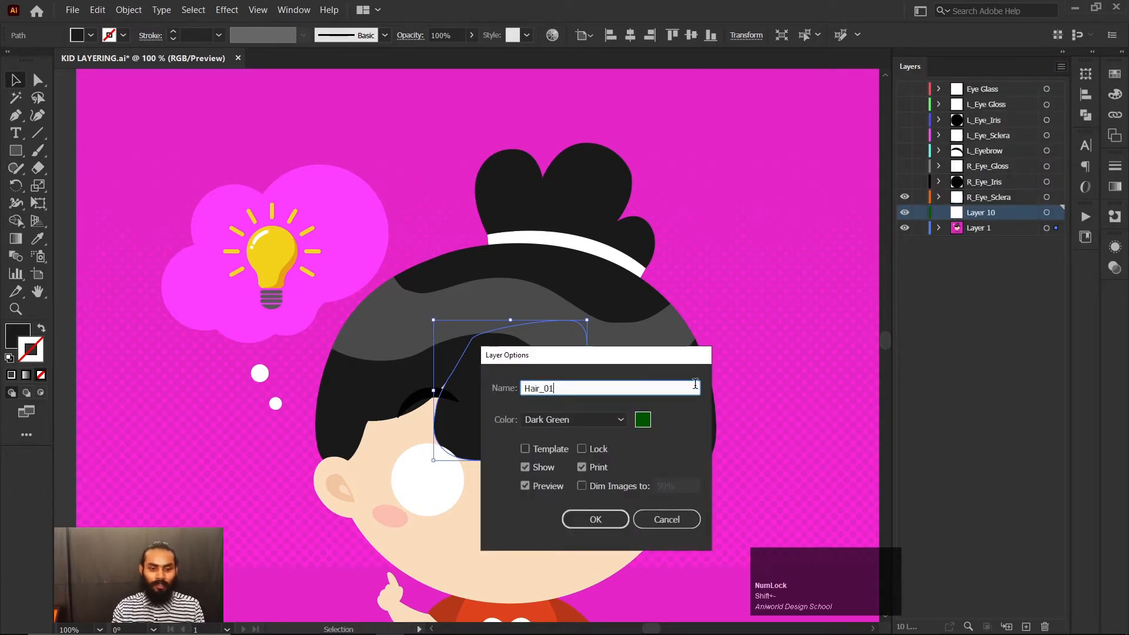
pyautogui.click(596, 519)
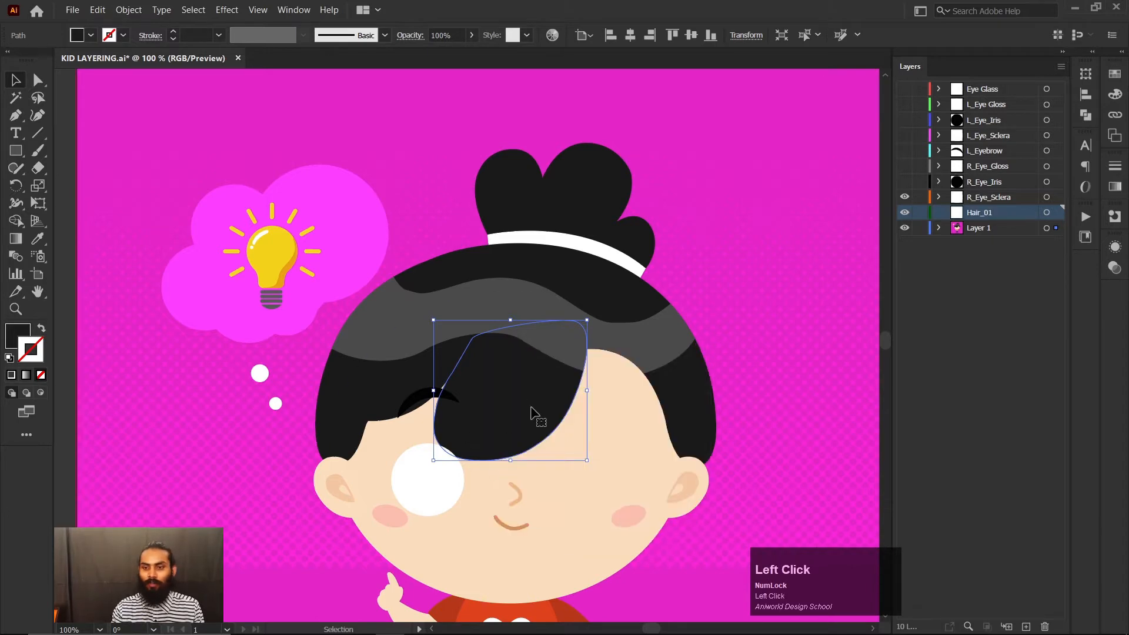
pyautogui.moveTo(981, 233); pyautogui.dragTo(993, 97)
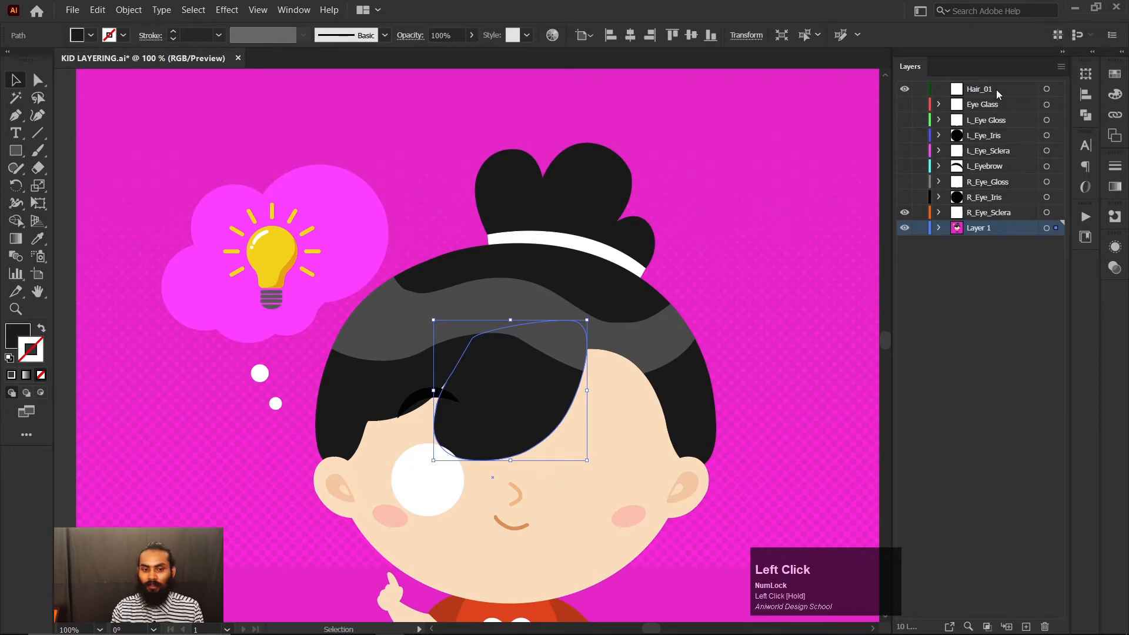
pyautogui.click(993, 92)
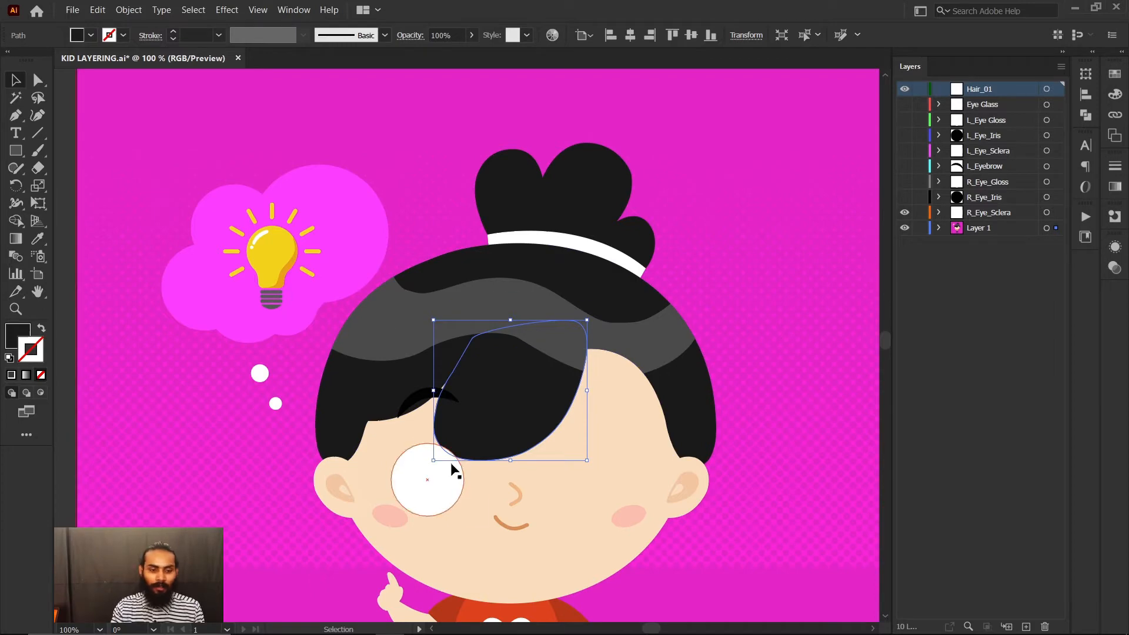
# Step: Cut the black front hair lock from Layer 1 and paste it in place on the Hair_01 layer
pyautogui.click(512, 410)
pyautogui.hotkey('ctrl', 'x')
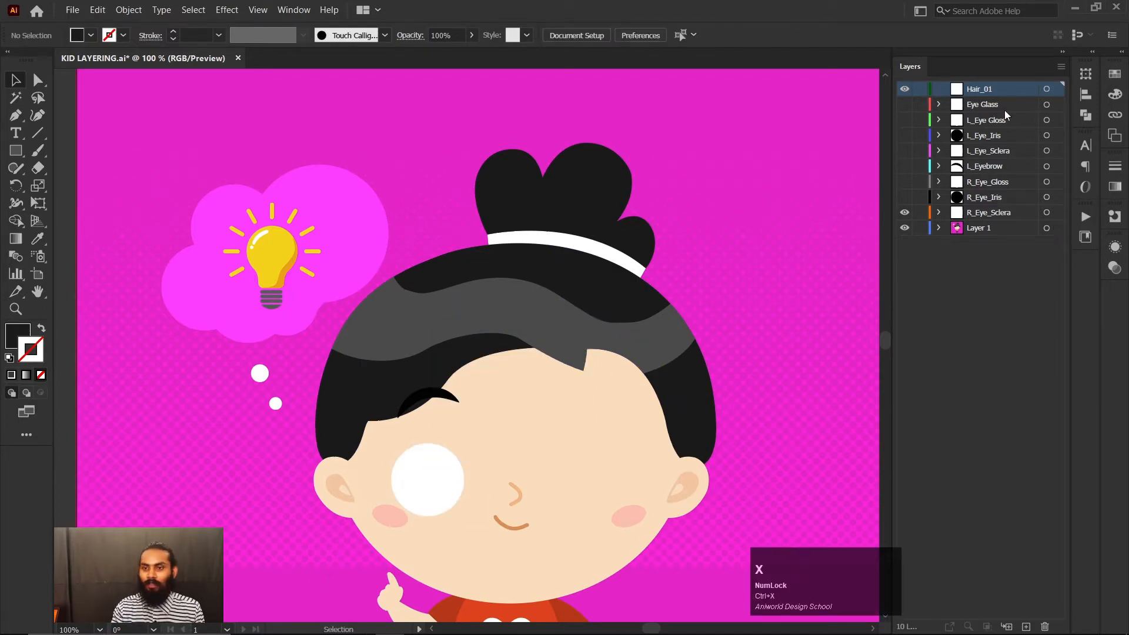
pyautogui.click(1006, 92)
pyautogui.hotkey('ctrl', 'shift', 'v')
pyautogui.click(994, 285)
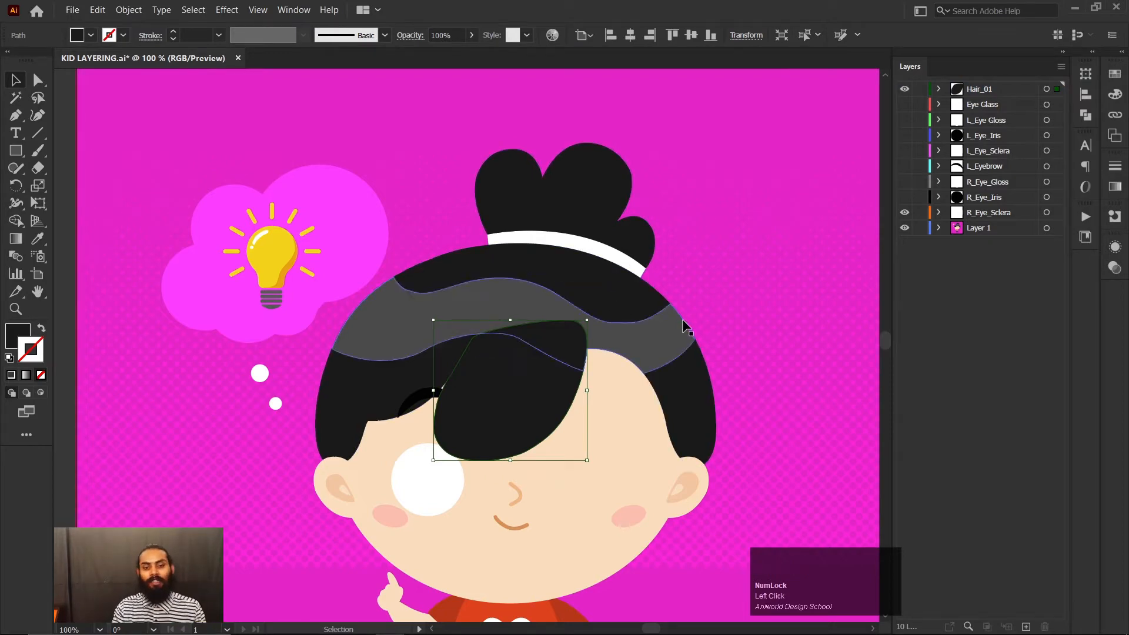
# Step: Check the right eyebrow's overlap with the front lock and hide the R_Eye_Sclera layer
pyautogui.scroll(-3, 681, 320)
pyautogui.keyDown('alt'); pyautogui.scroll(3, 373, 374); pyautogui.keyUp('alt')
pyautogui.click(464, 307)
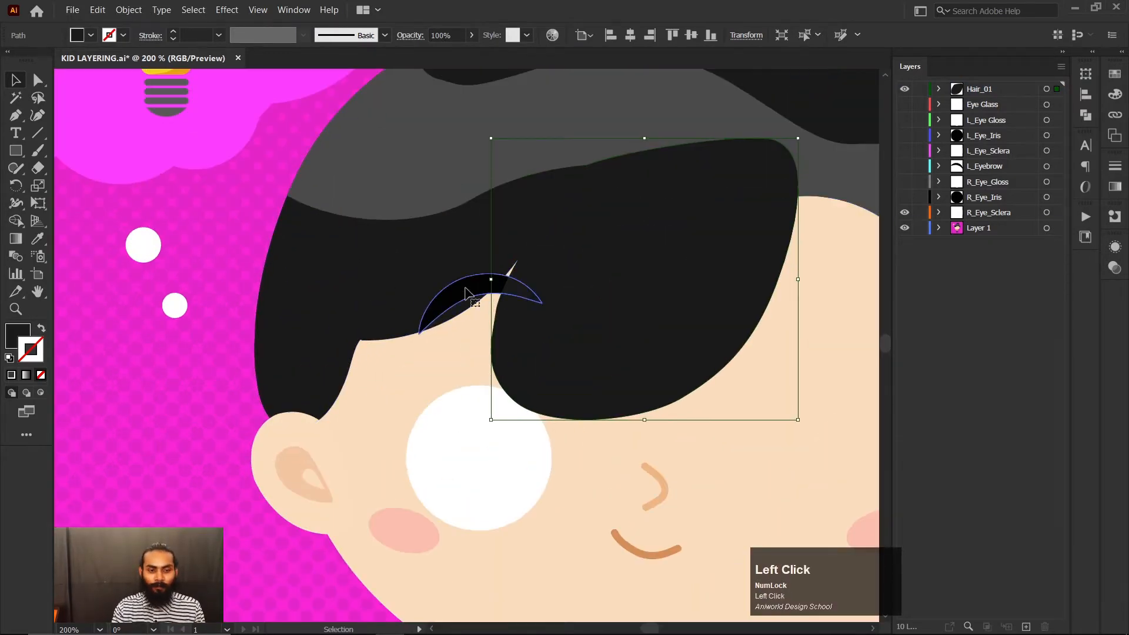
pyautogui.keyDown('alt'); pyautogui.scroll(-2, 464, 300); pyautogui.keyUp('alt')
pyautogui.keyDown('alt'); pyautogui.scroll(2, 442, 277); pyautogui.keyUp('alt')
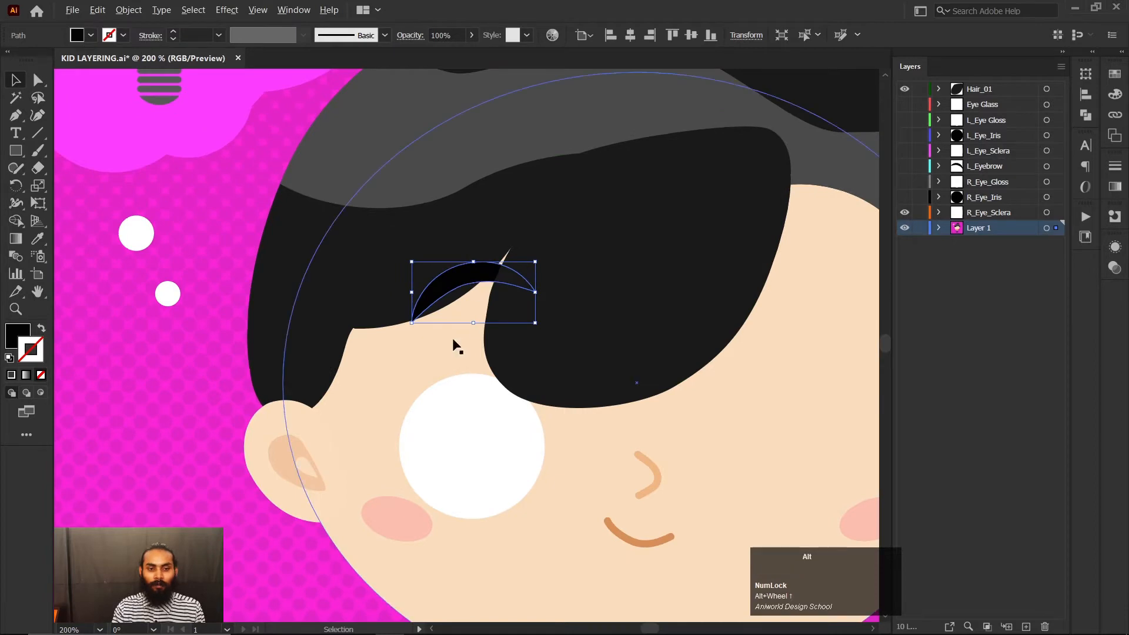
pyautogui.keyDown('alt'); pyautogui.scroll(-2, 442, 346); pyautogui.keyUp('alt')
pyautogui.click(439, 388)
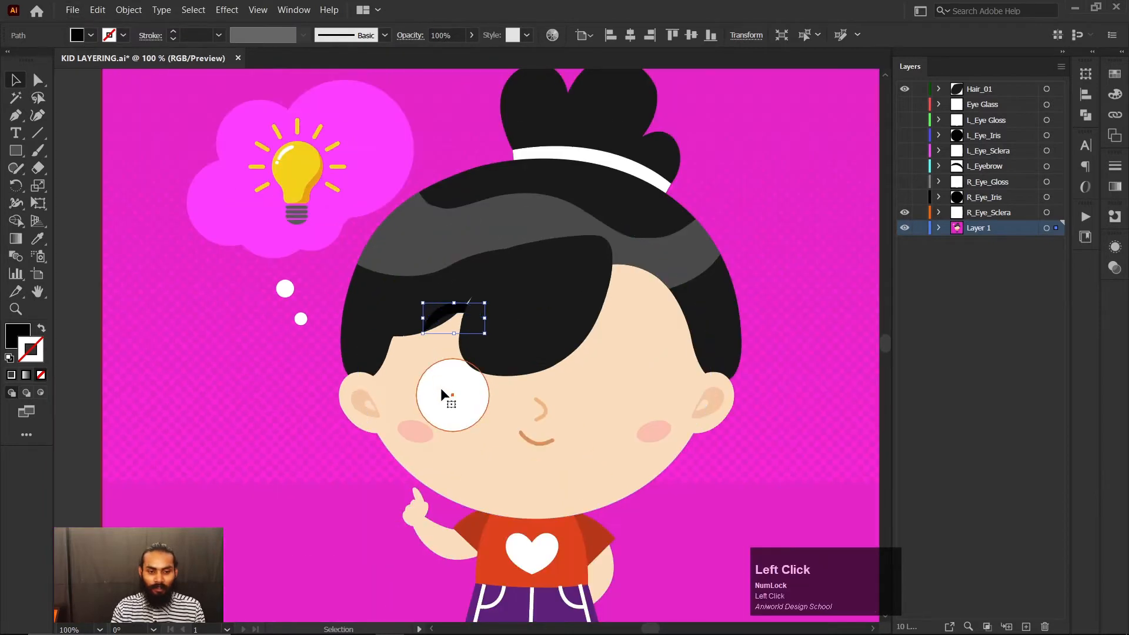
pyautogui.keyDown('alt'); pyautogui.scroll(2, 447, 386); pyautogui.keyUp('alt')
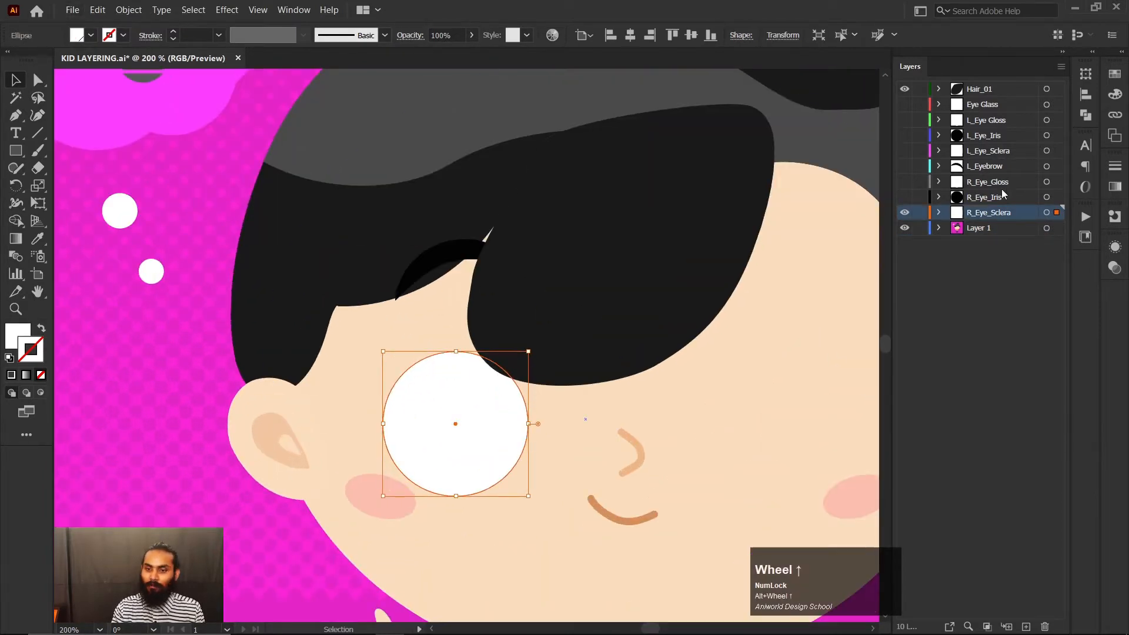
pyautogui.click(904, 213)
pyautogui.keyDown('alt'); pyautogui.scroll(-2, 437, 393); pyautogui.keyUp('alt')
pyautogui.keyDown('alt'); pyautogui.scroll(2, 433, 322); pyautogui.keyUp('alt')
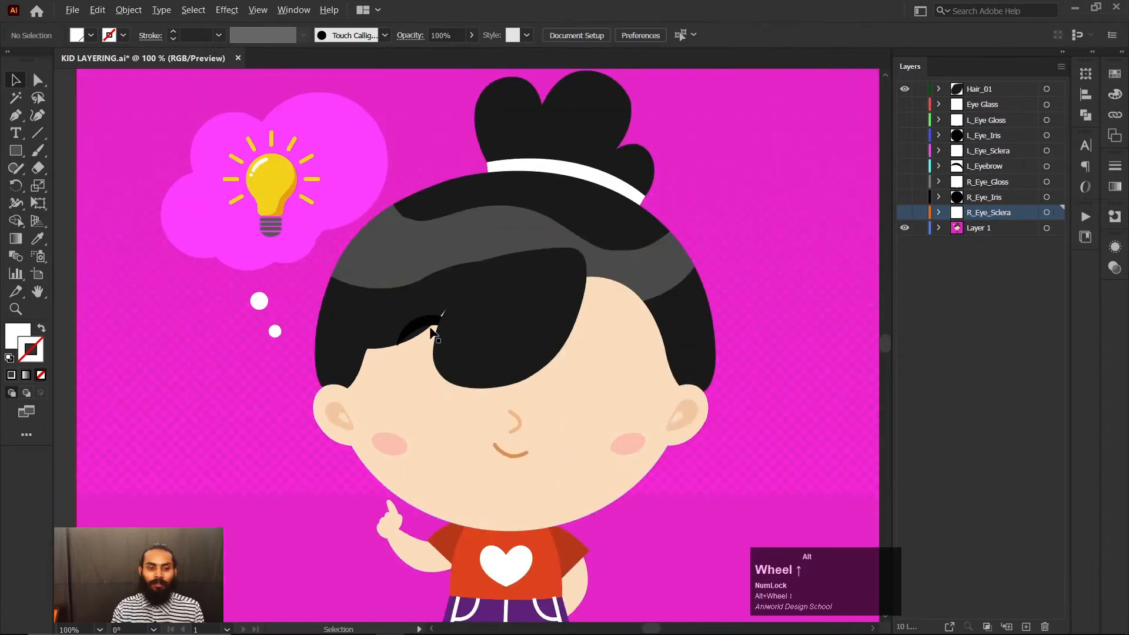
pyautogui.click(427, 317)
pyautogui.hotkey('ctrl', 'x')
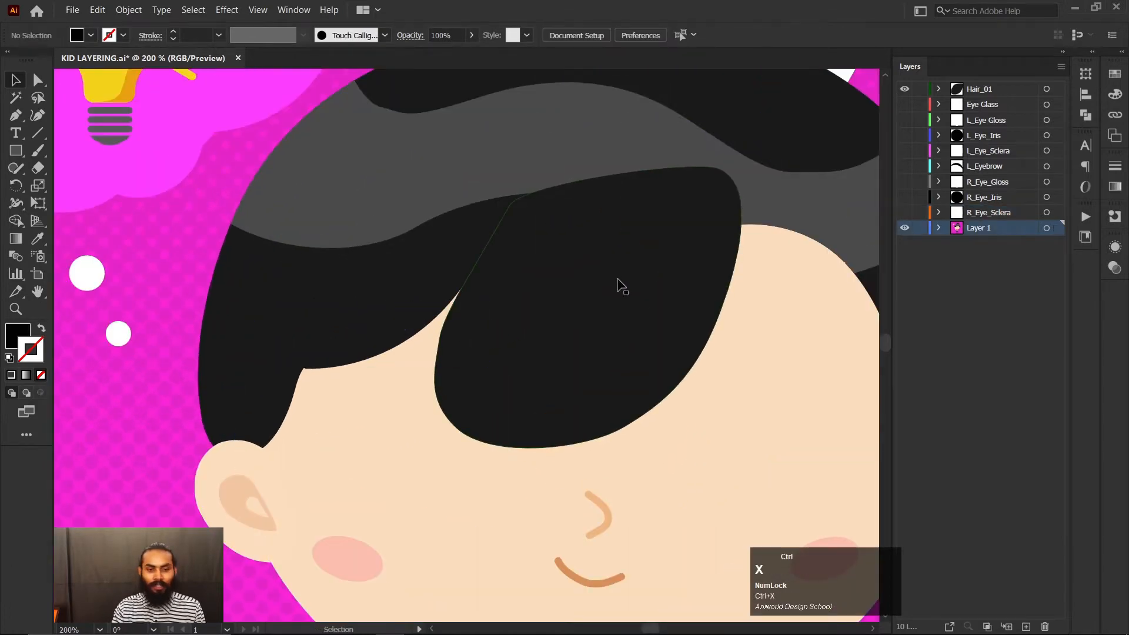
pyautogui.click(622, 285)
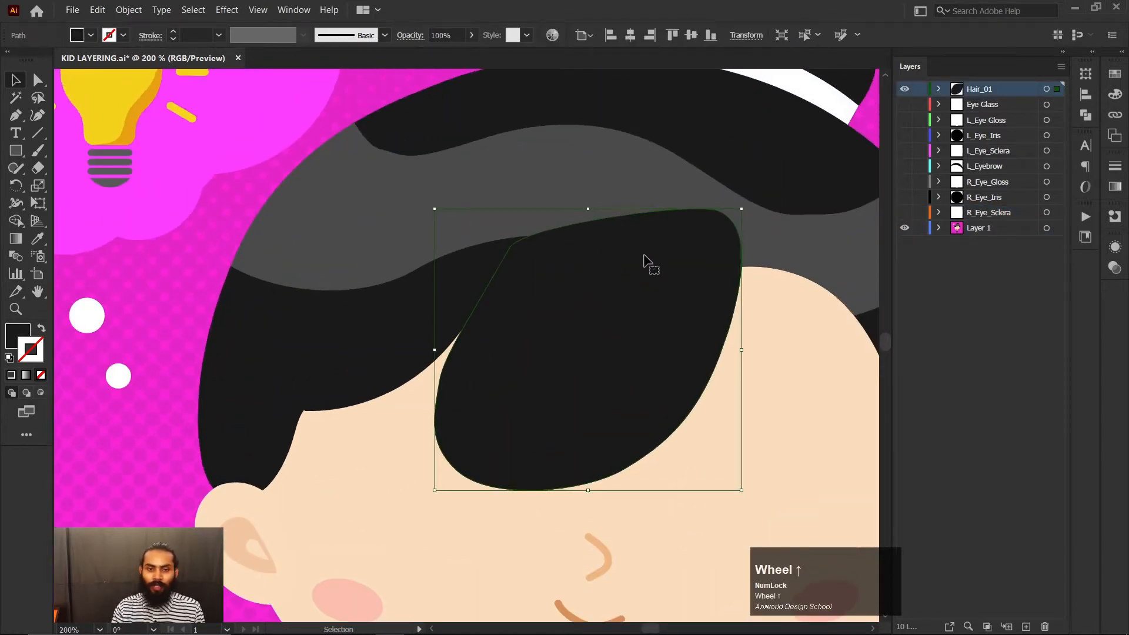
pyautogui.scroll(1, 648, 259)
pyautogui.hotkey('ctrl', 'b')
pyautogui.click(750, 291)
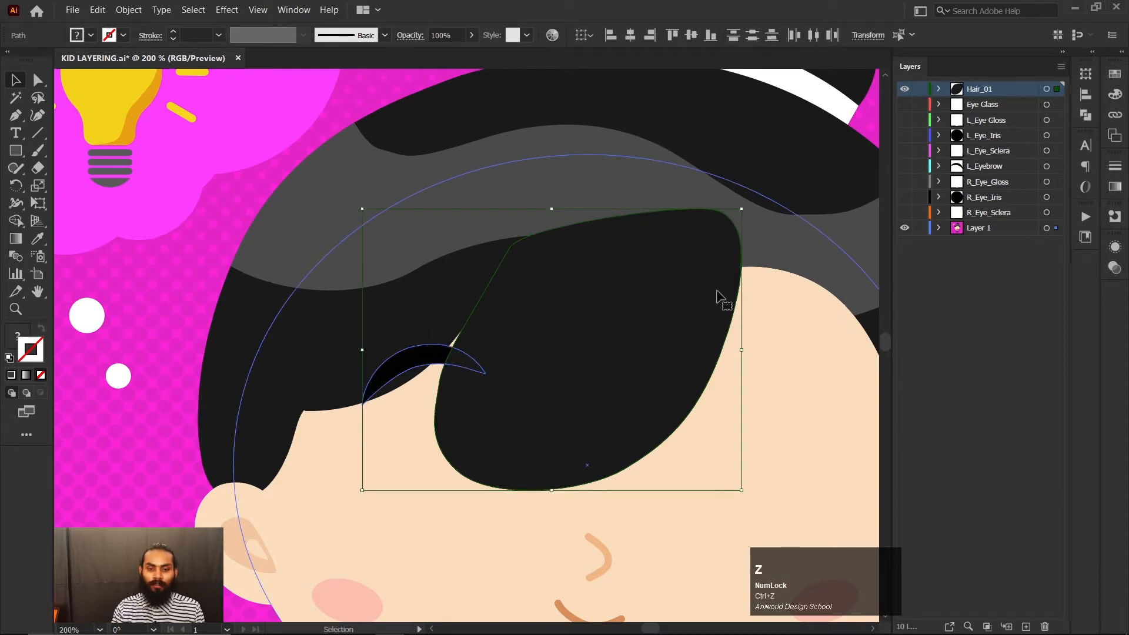
# Step: Create a new layer named "R_Eyebrow" directly above Hair_01
pyautogui.click(704, 310)
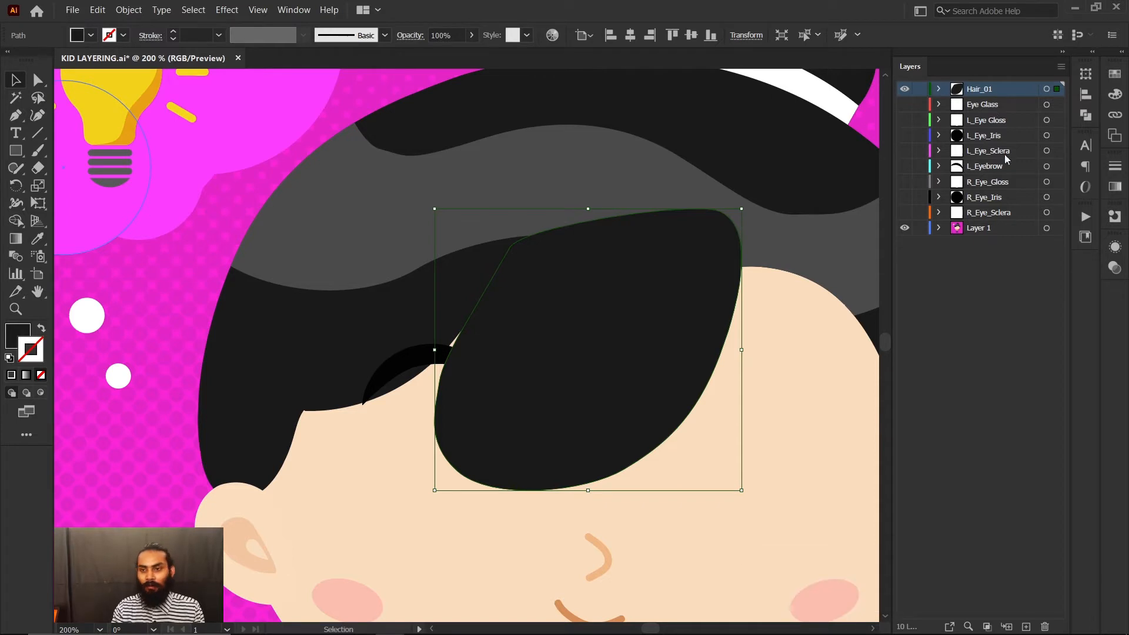
pyautogui.click(1061, 67)
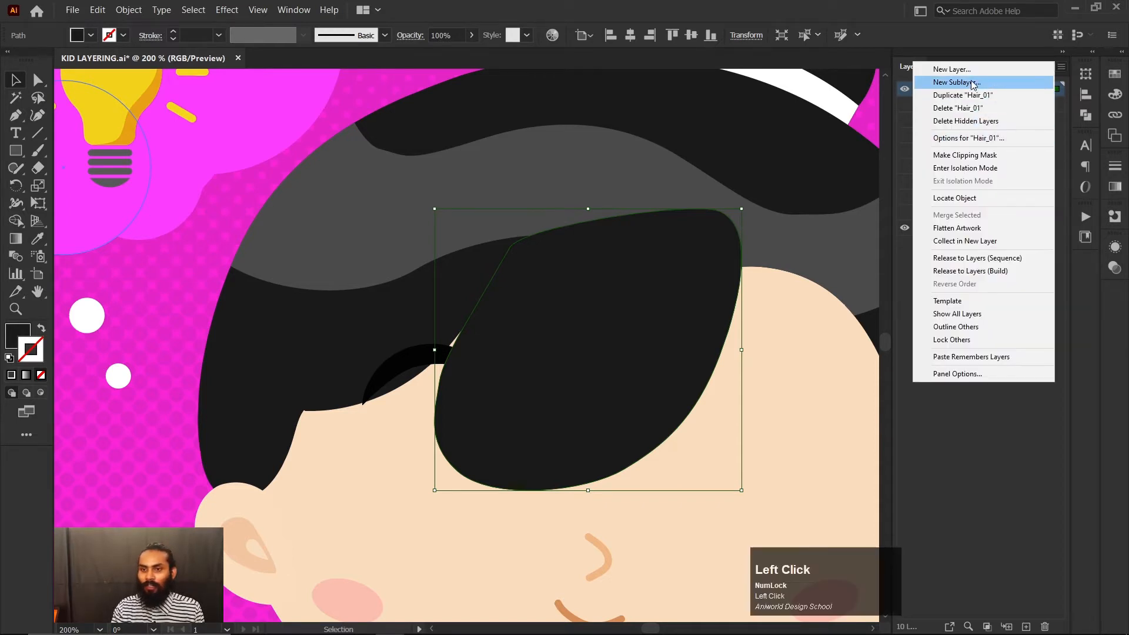
pyautogui.click(958, 68)
pyautogui.write('R')
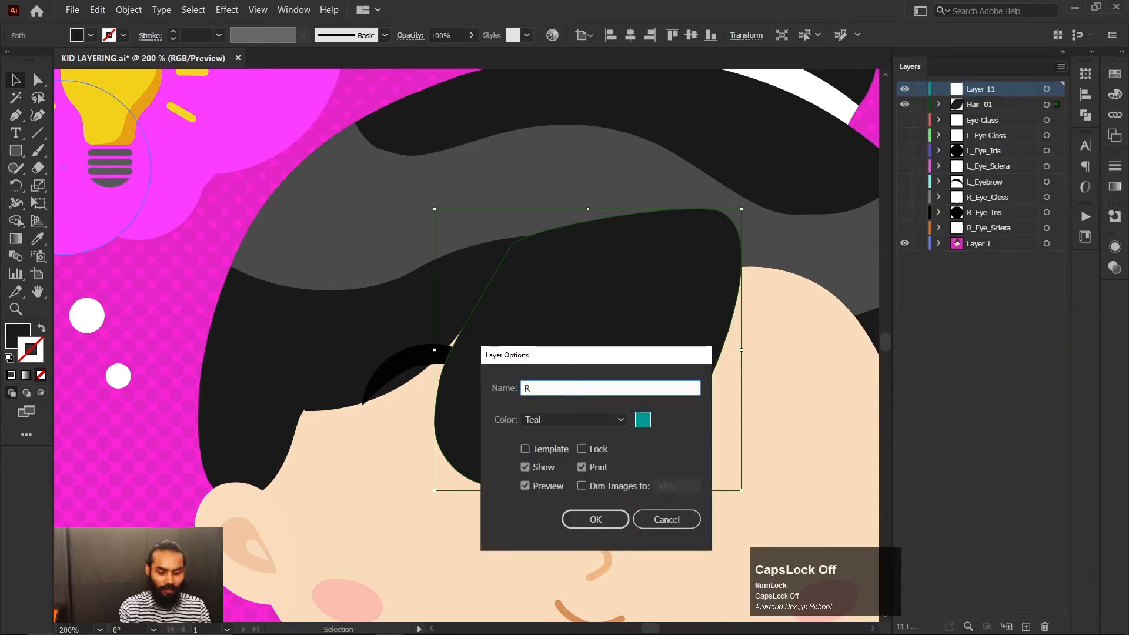
pyautogui.write('_Eyebrow')
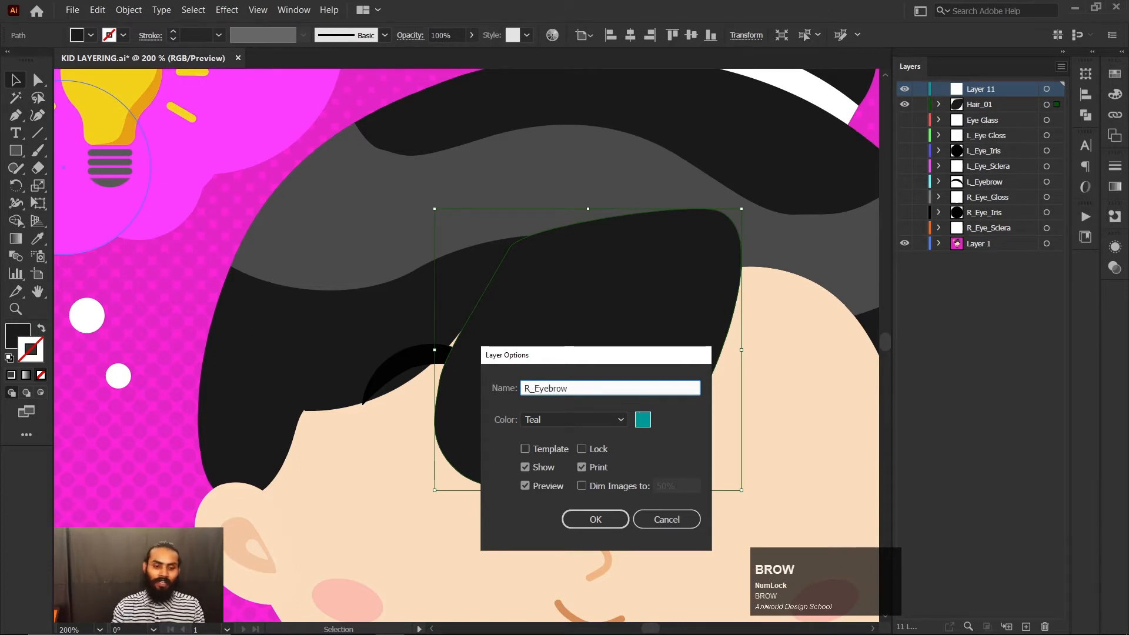
pyautogui.click(598, 521)
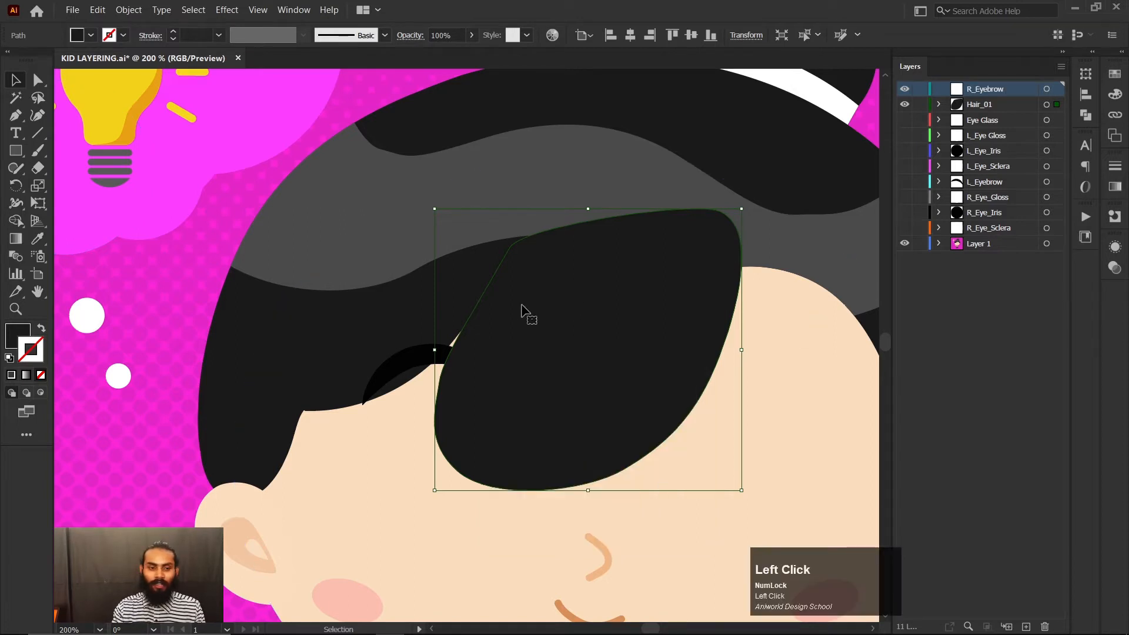
# Step: Cut the right eyebrow from Layer 1 and paste it in place on the R_Eyebrow layer
pyautogui.click(460, 357)
pyautogui.hotkey('ctrl', 'x')
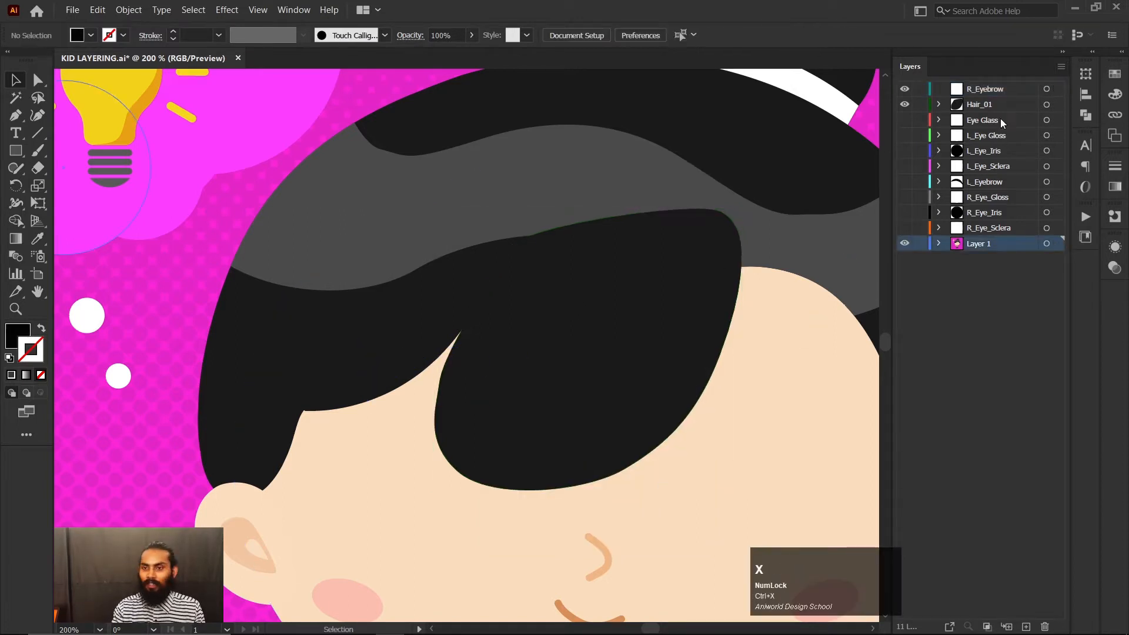
pyautogui.click(991, 89)
pyautogui.hotkey('ctrl', 'f')
pyautogui.click(752, 237)
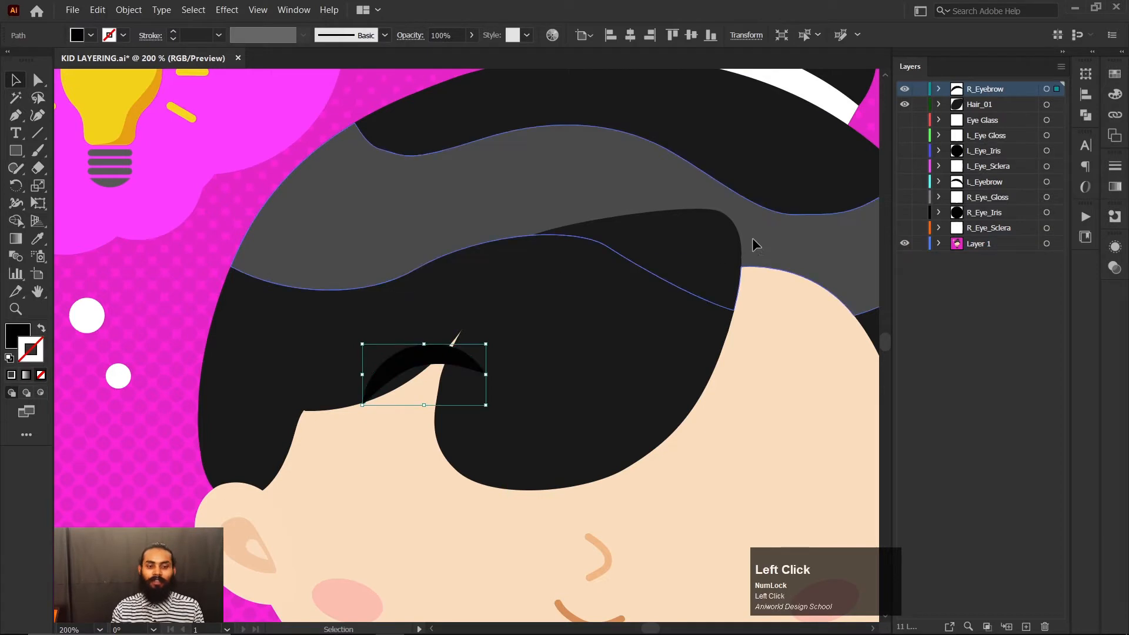
pyautogui.click(461, 362)
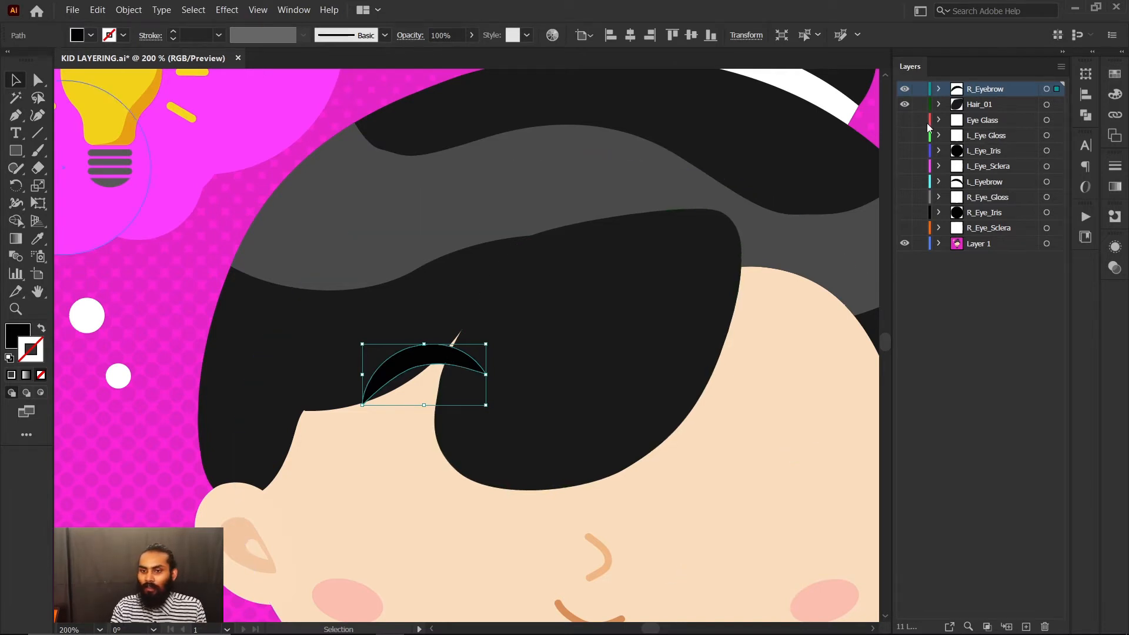
# Step: Hide the Hair_01 and R_Eyebrow layers
pyautogui.click(905, 105)
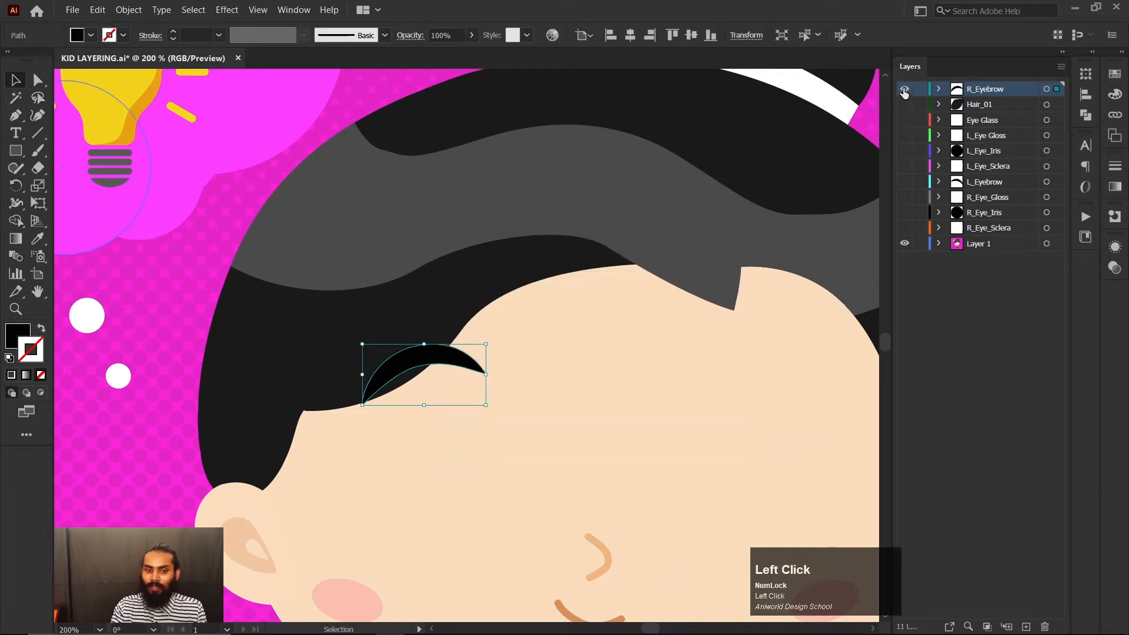
pyautogui.click(905, 90)
pyautogui.scroll(-3, 451, 399)
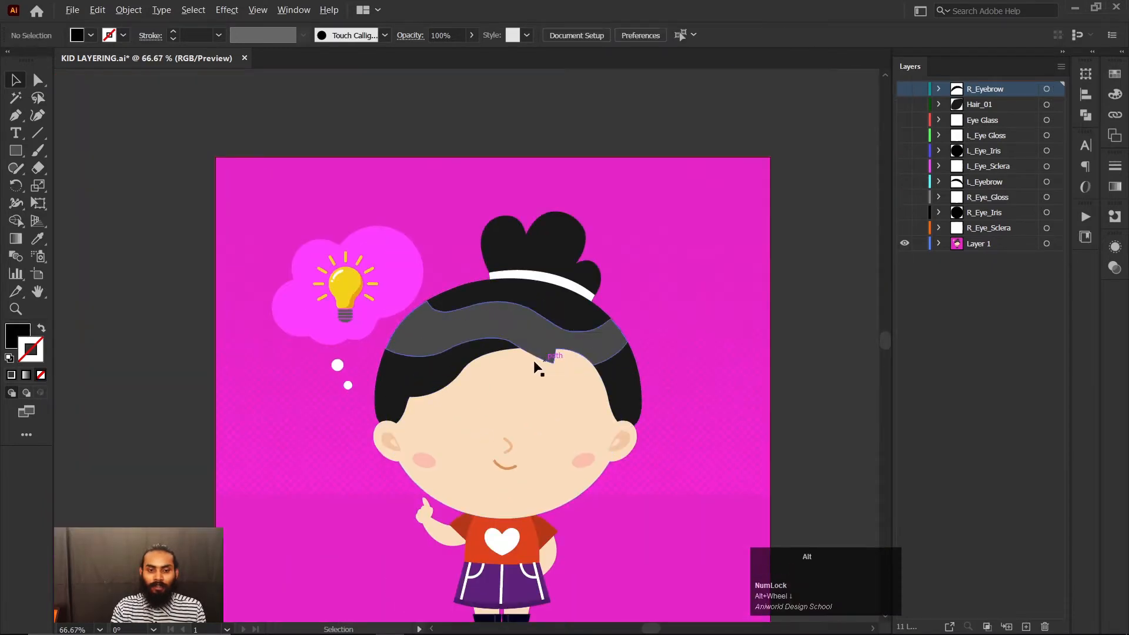
# Step: Examine how the grey hair highlight fits with the front lock and the hair beneath, undoing each trial move
pyautogui.scroll(2, 536, 361)
pyautogui.moveTo(551, 329); pyautogui.dragTo(520, 413)
pyautogui.hotkey('ctrl', 'z')
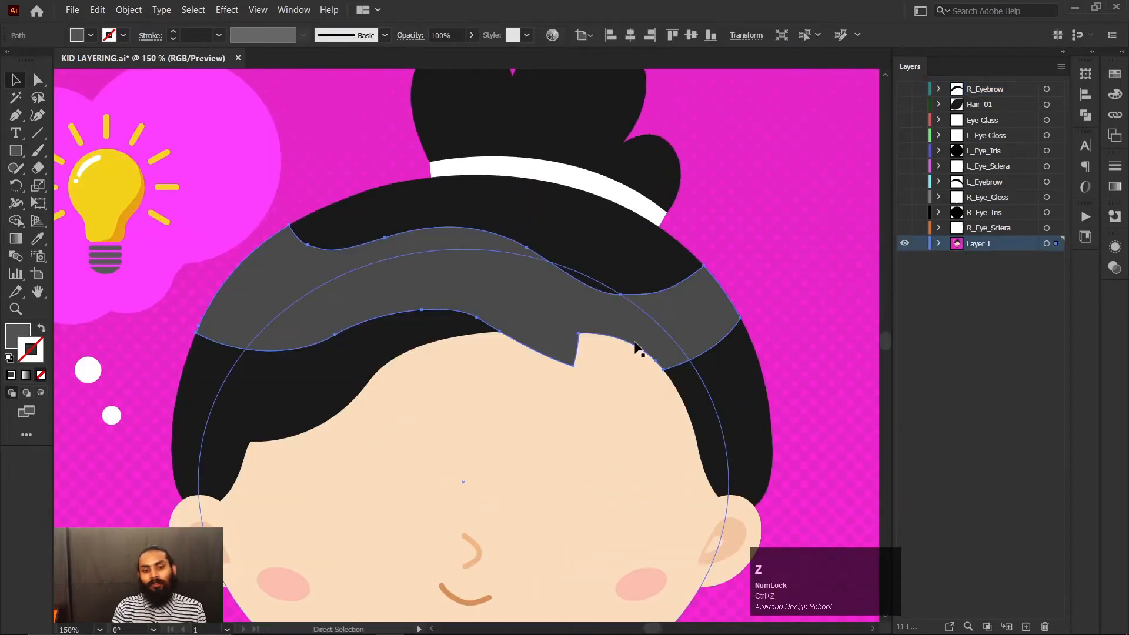
pyautogui.scroll(-3, 537, 383)
pyautogui.scroll(3, 506, 421)
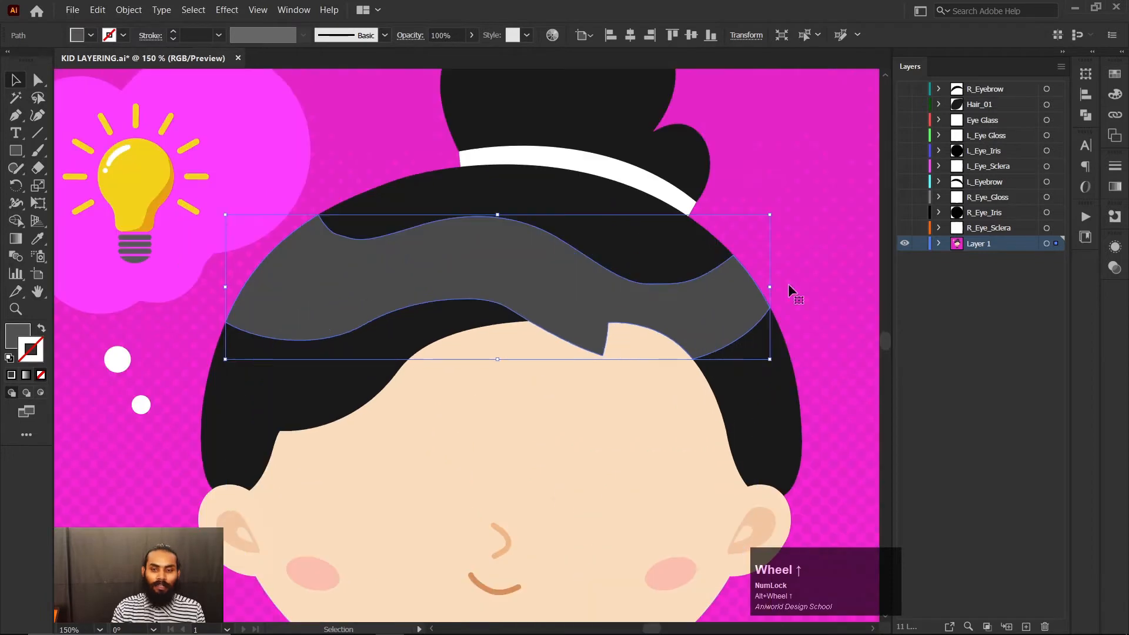
pyautogui.click(905, 104)
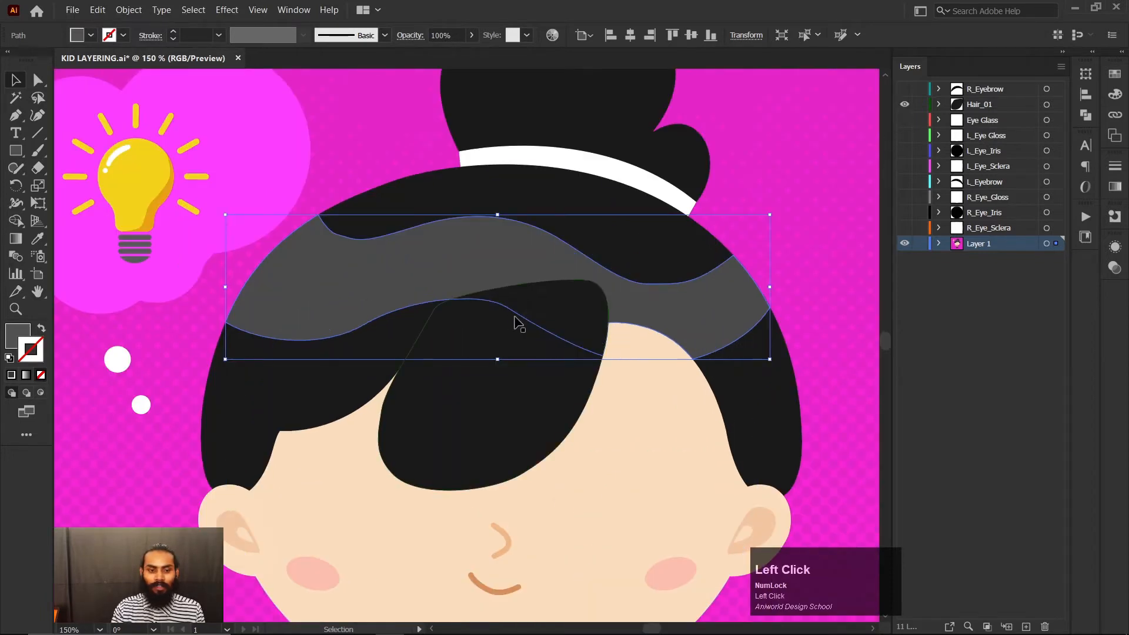
pyautogui.click(585, 320)
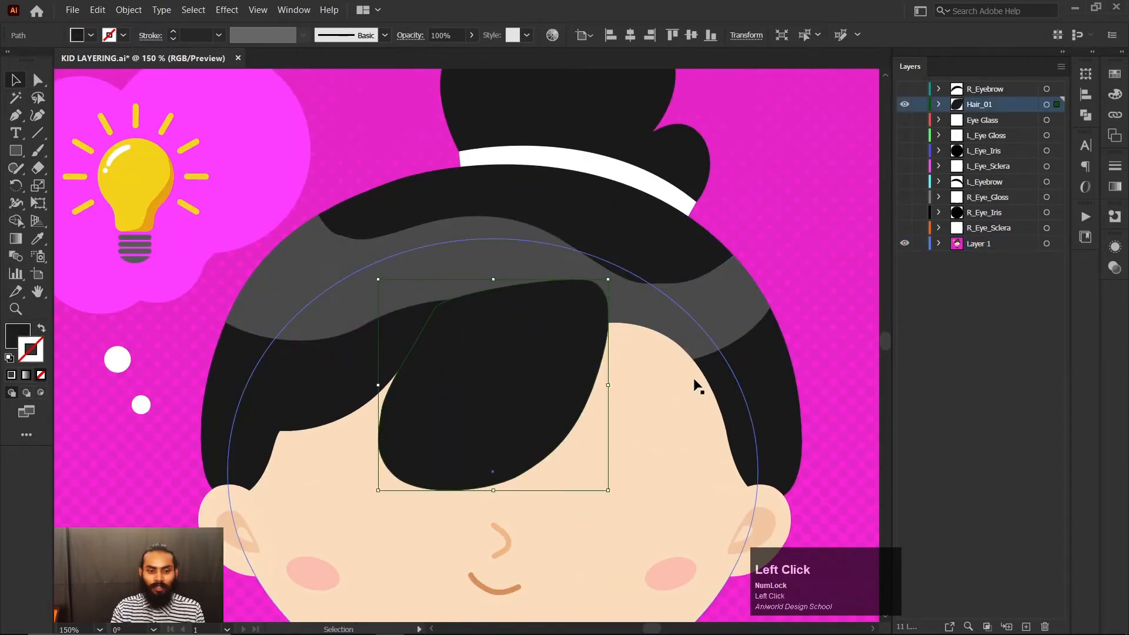
pyautogui.click(663, 310)
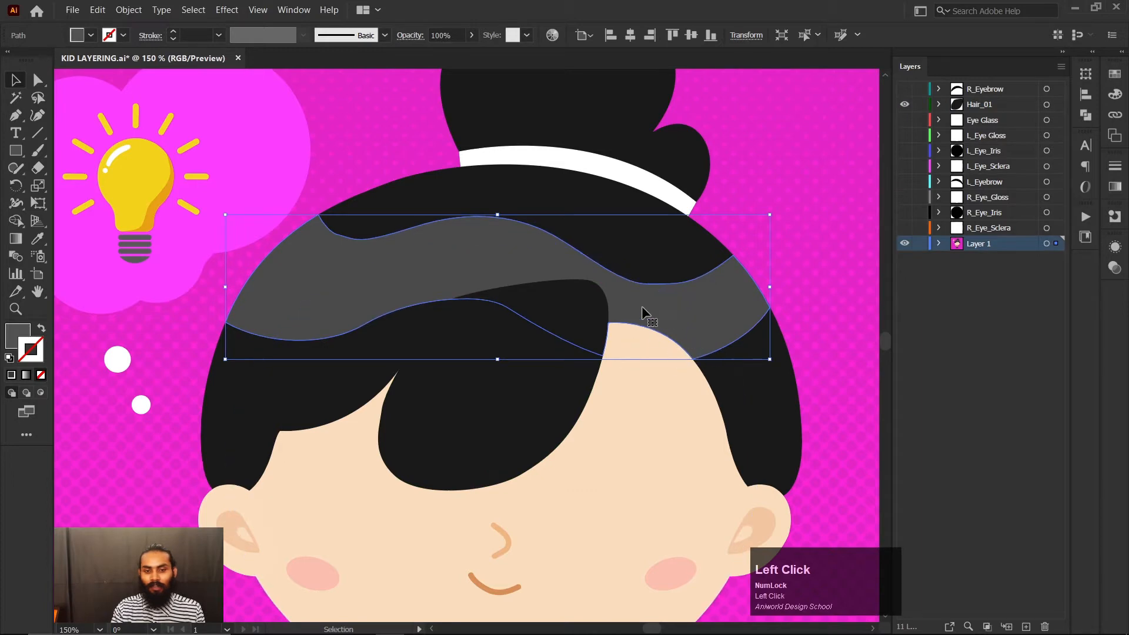
pyautogui.moveTo(643, 291); pyautogui.dragTo(731, 335)
pyautogui.hotkey('ctrl', 'z')
pyautogui.hotkey('ctrl', 'z')
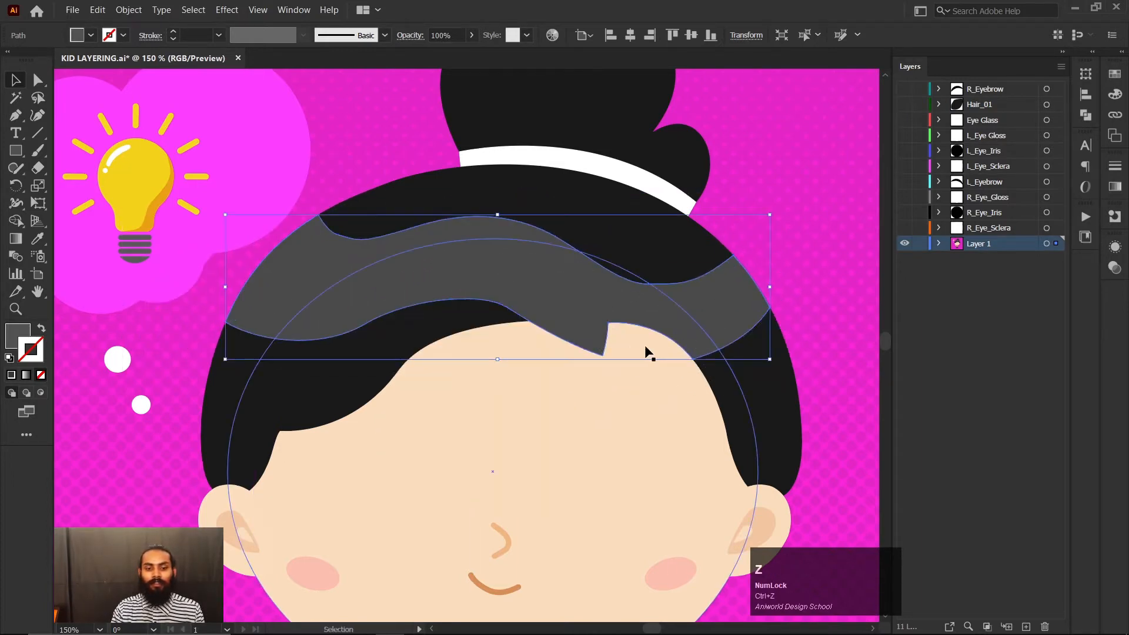
pyautogui.moveTo(580, 299)
pyautogui.mouseDown()
pyautogui.moveTo(552, 302)
pyautogui.moveTo(584, 306)
pyautogui.mouseUp()
pyautogui.hotkey('ctrl', 'z')
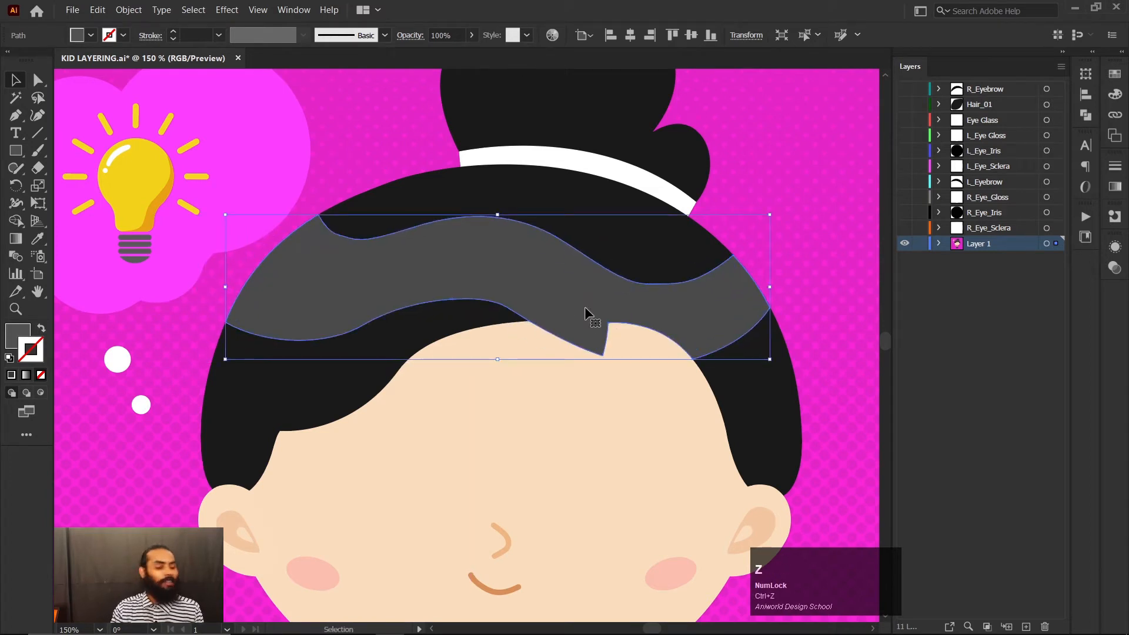
pyautogui.moveTo(507, 285); pyautogui.dragTo(715, 332)
# Step: Remove the surplus anchor points that form the notch in the lower edge of the grey hair highlight
pyautogui.scroll(3, 669, 323)
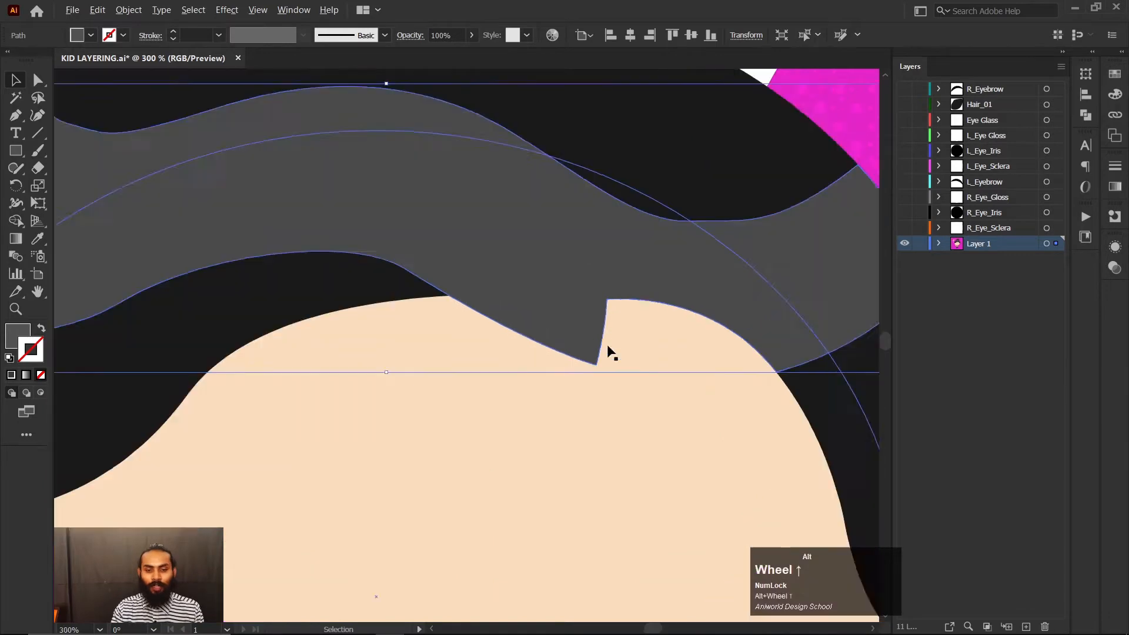
pyautogui.press('a')
pyautogui.click(607, 284)
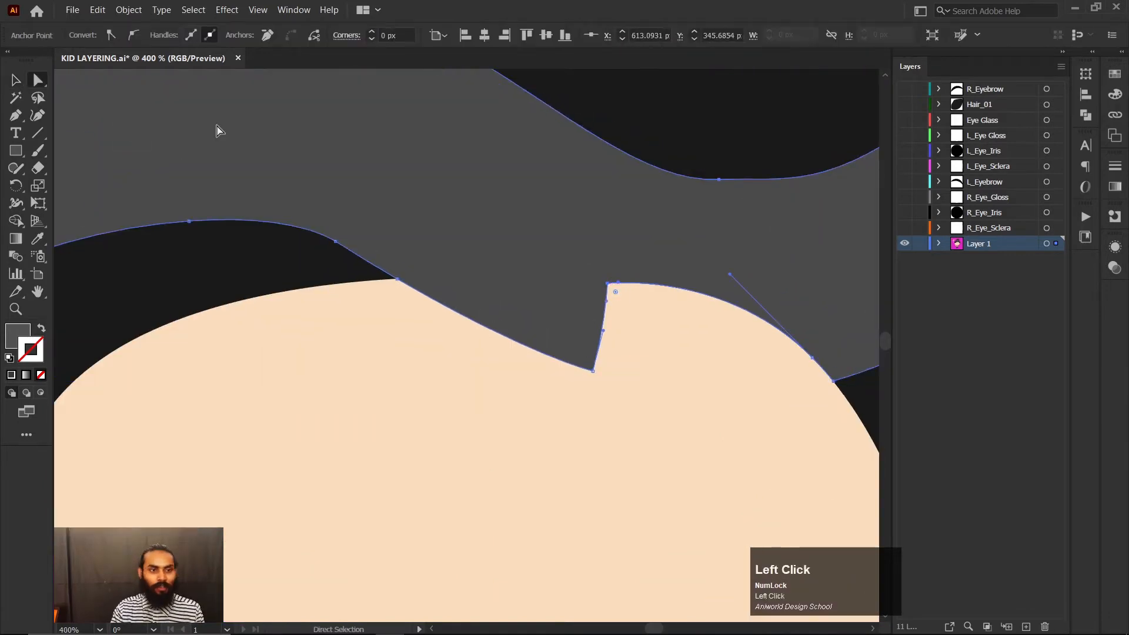
pyautogui.click(268, 35)
pyautogui.scroll(-3, 597, 335)
pyautogui.scroll(2, 632, 268)
pyautogui.press('a')
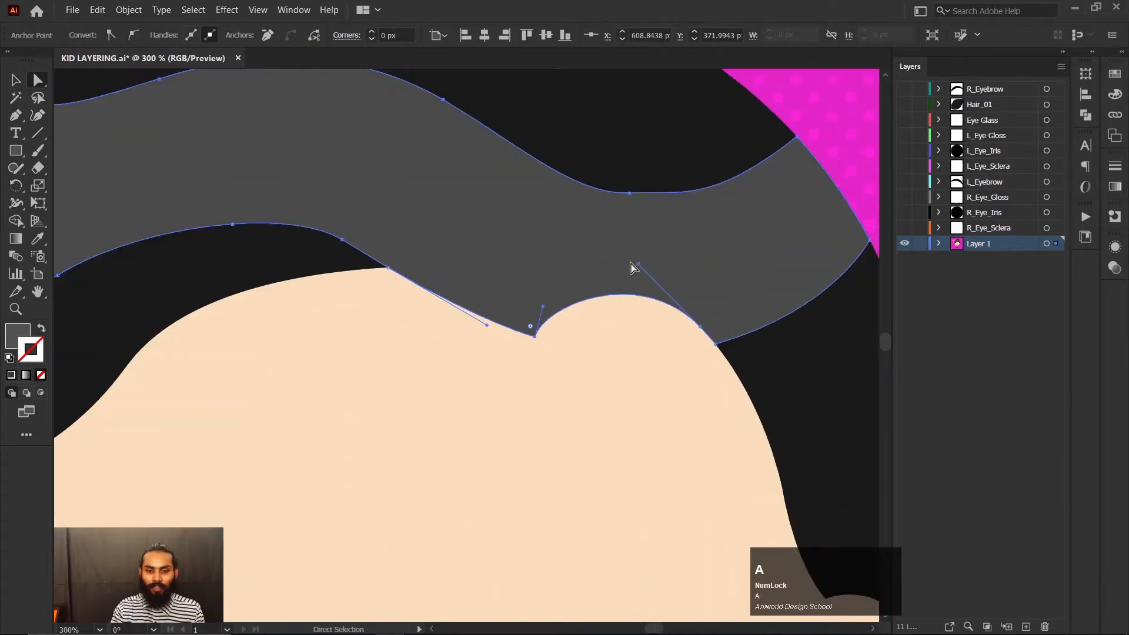
pyautogui.click(699, 327)
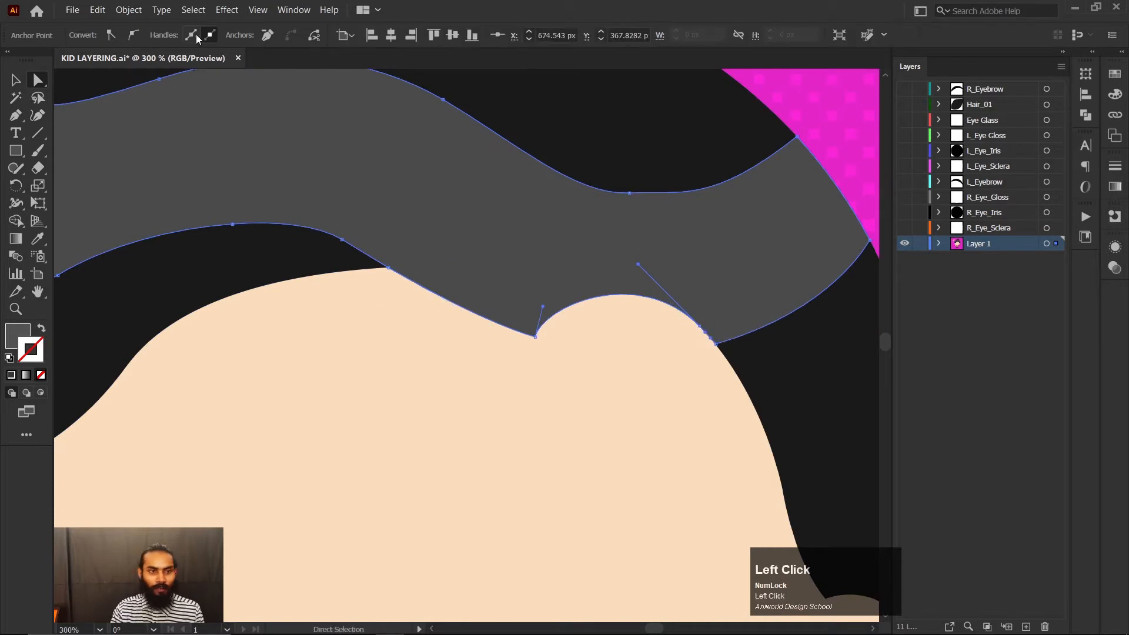
pyautogui.click(267, 35)
pyautogui.press('a')
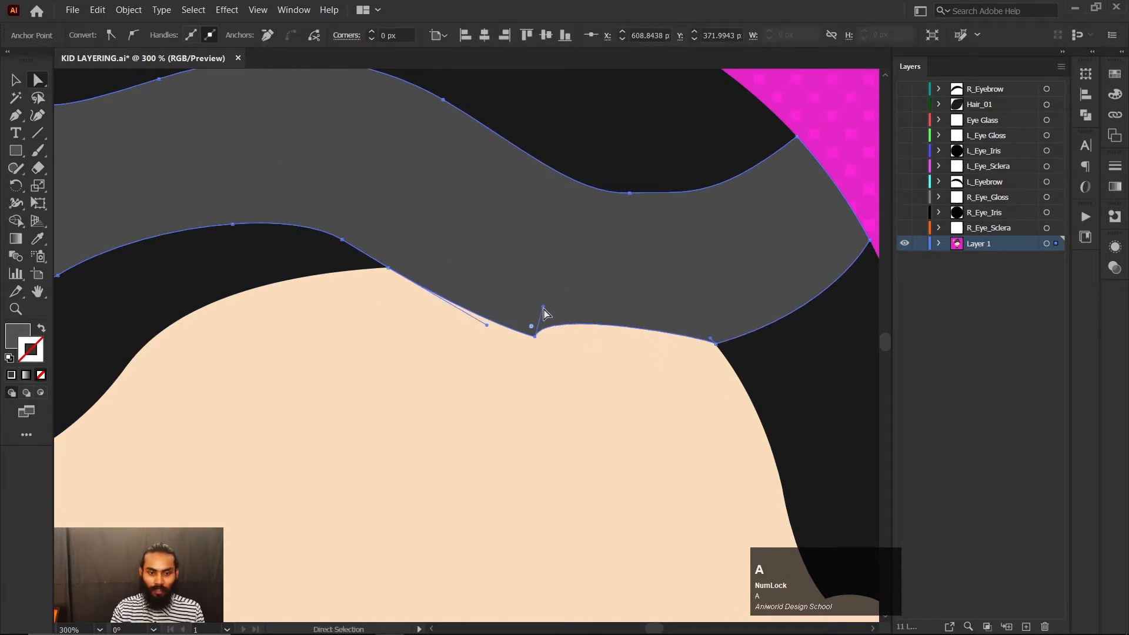
# Step: Adjust the curve handles on the highlight's lower edge to form a smooth downward bulge across the forehead
pyautogui.moveTo(544, 307); pyautogui.dragTo(645, 365)
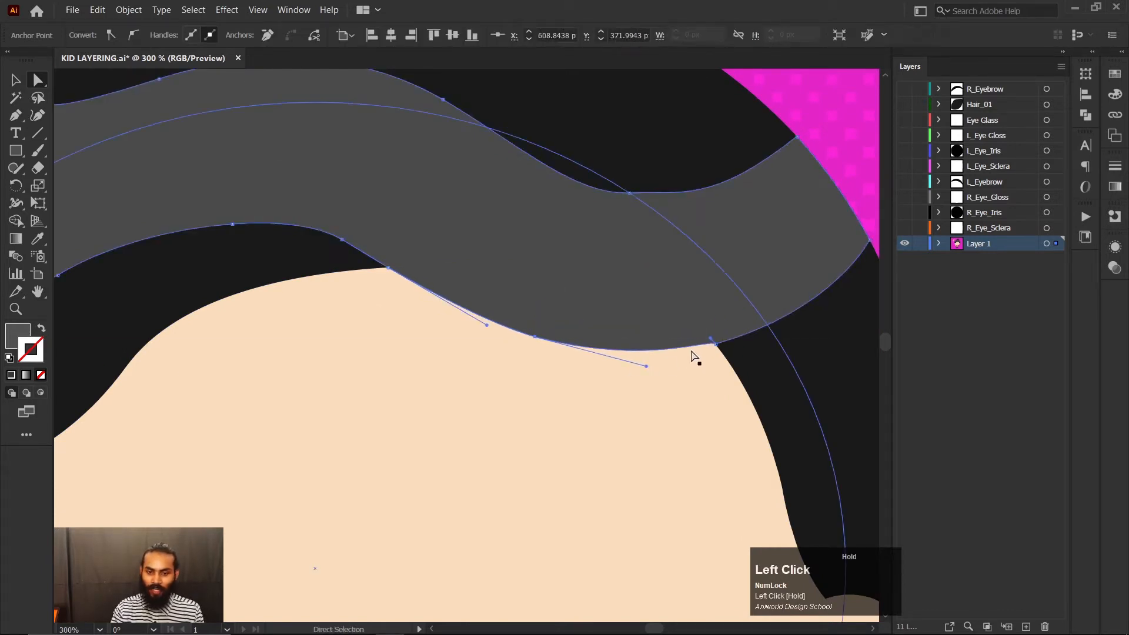
pyautogui.click(710, 344)
pyautogui.press('v')
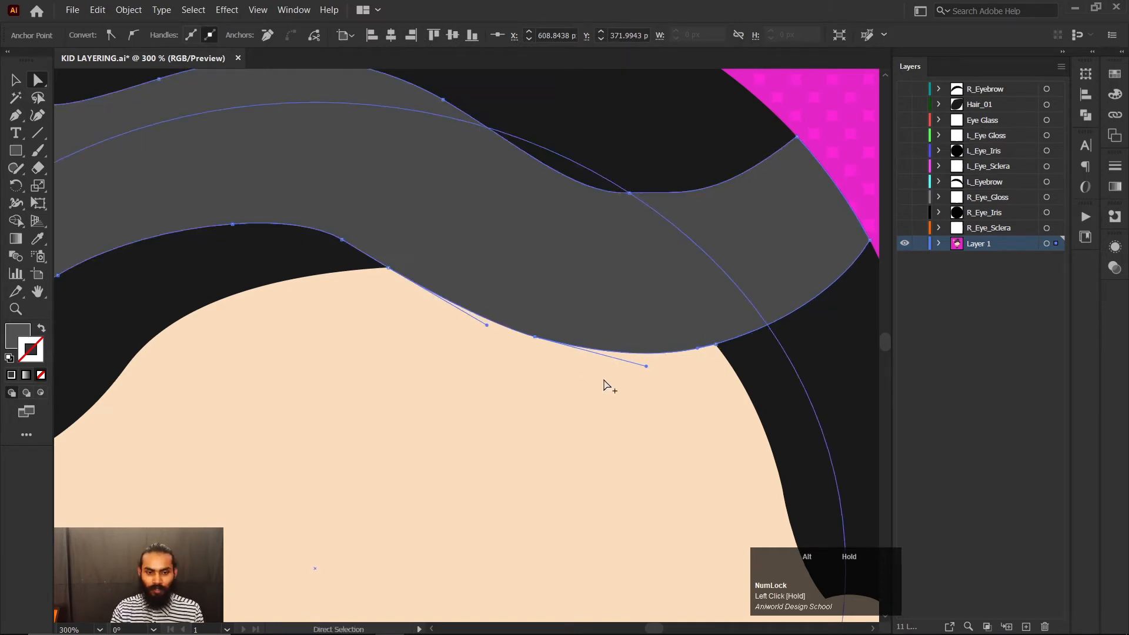
pyautogui.hotkey('ctrl', '1')
pyautogui.click(723, 337)
pyautogui.scroll(1, 561, 351)
pyautogui.click(557, 353)
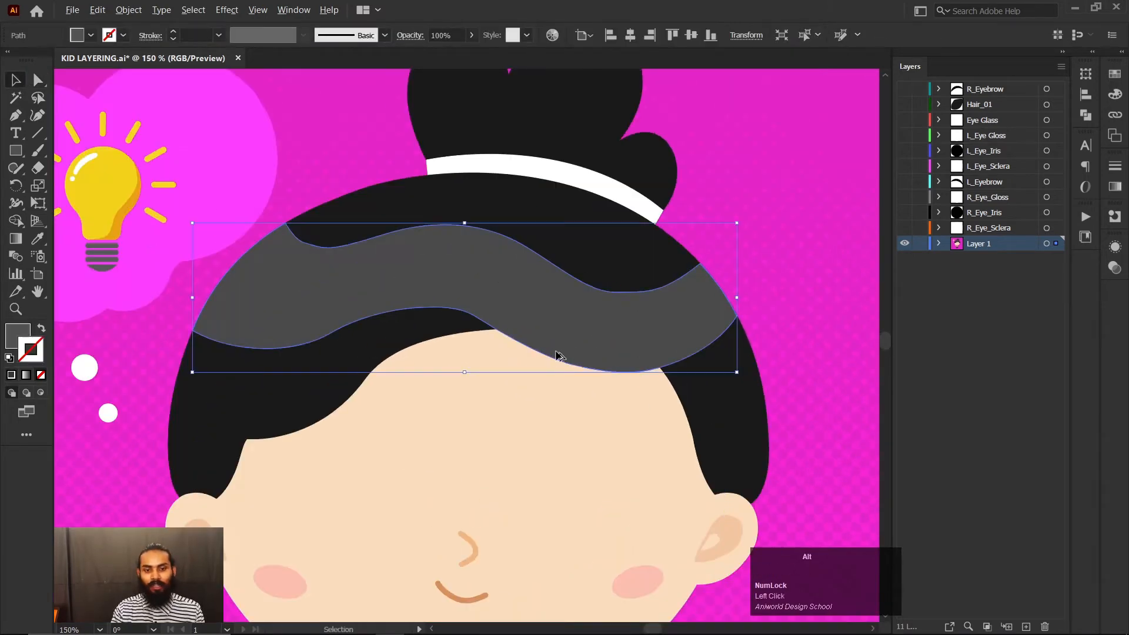
# Step: Try moving the reshaped grey highlight up off the hair, and undo the move
pyautogui.scroll(-2, 549, 359)
pyautogui.scroll(1, 552, 365)
pyautogui.moveTo(574, 320); pyautogui.dragTo(588, 259)
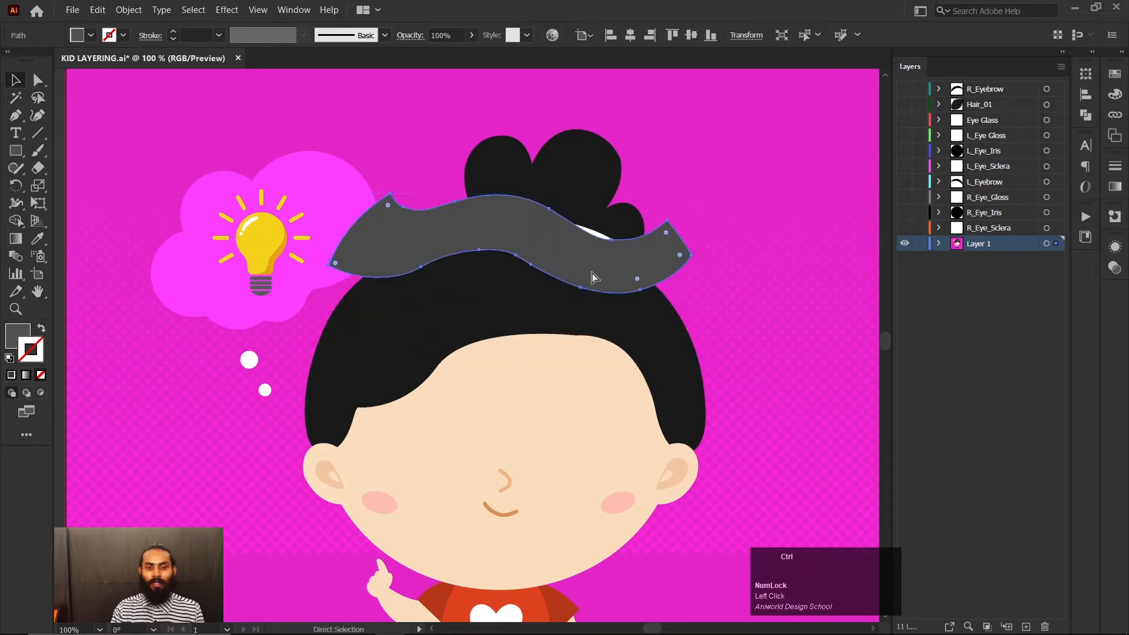
pyautogui.hotkey('ctrl', 'z')
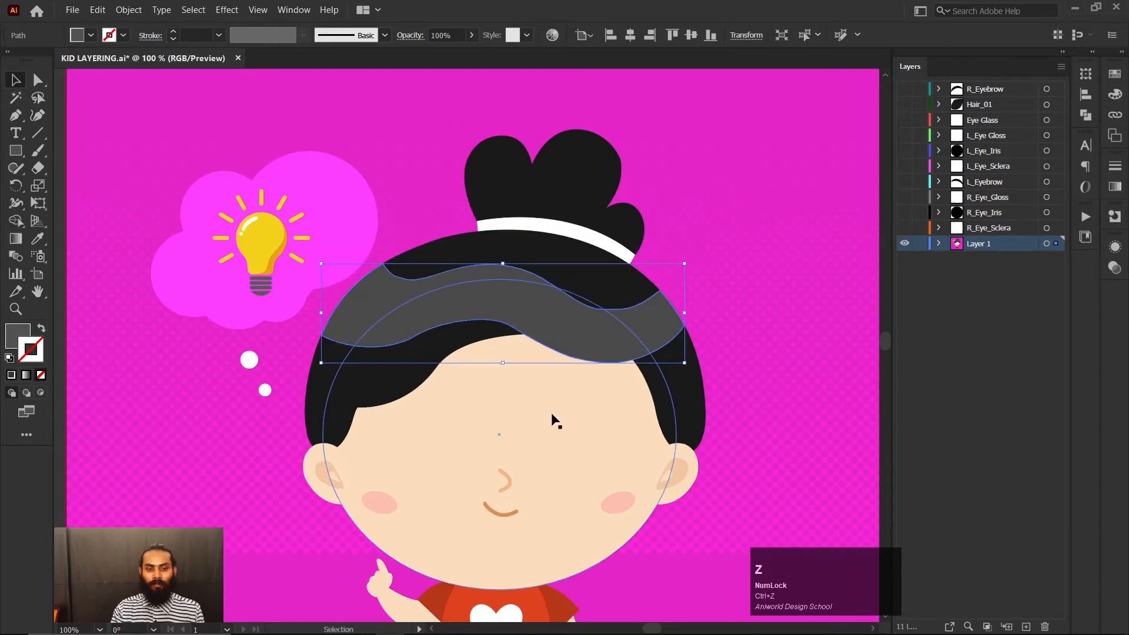
# Step: Show the Hair_01 layer and check how the front lock overlaps the reshaped highlight
pyautogui.click(905, 104)
pyautogui.scroll(1, 533, 378)
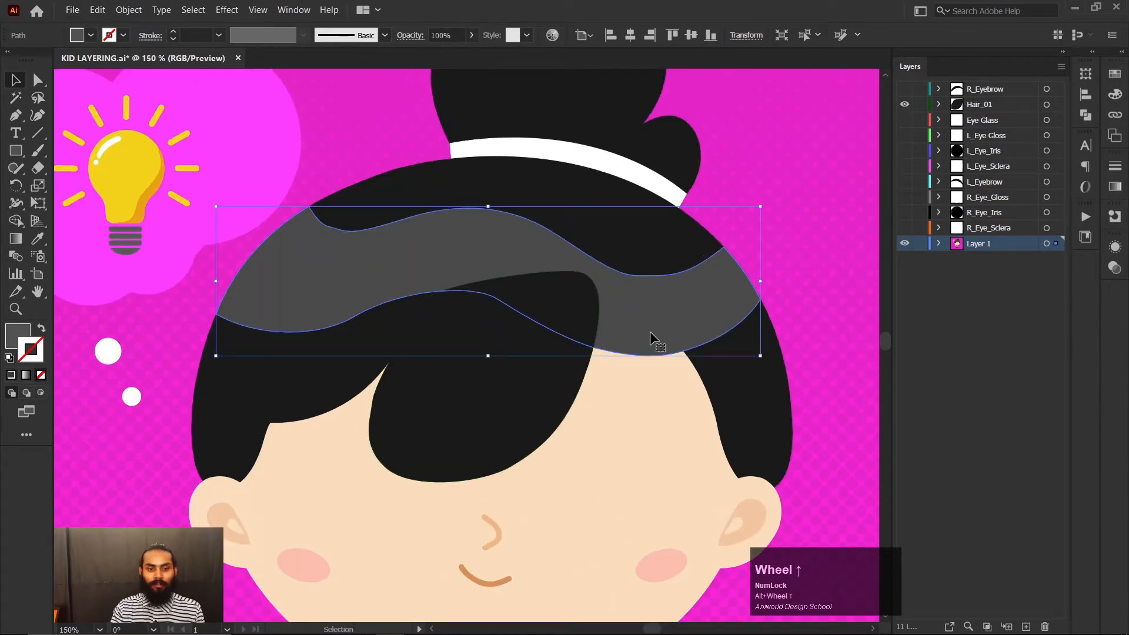
pyautogui.click(520, 361)
pyautogui.click(612, 324)
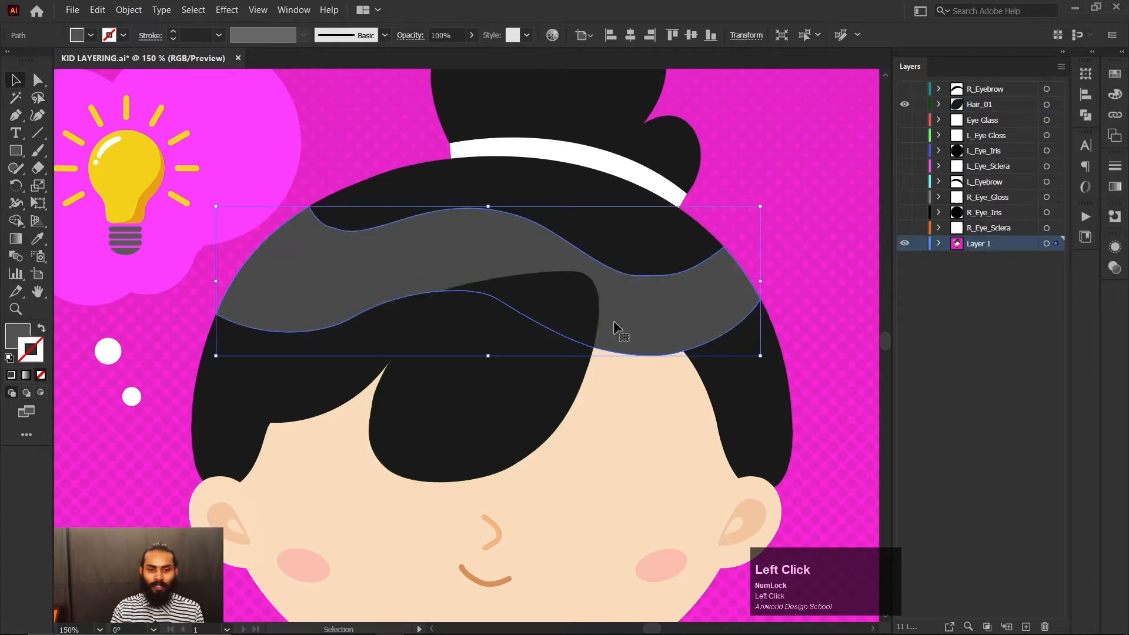
pyautogui.scroll(-3, 615, 326)
pyautogui.scroll(2, 612, 346)
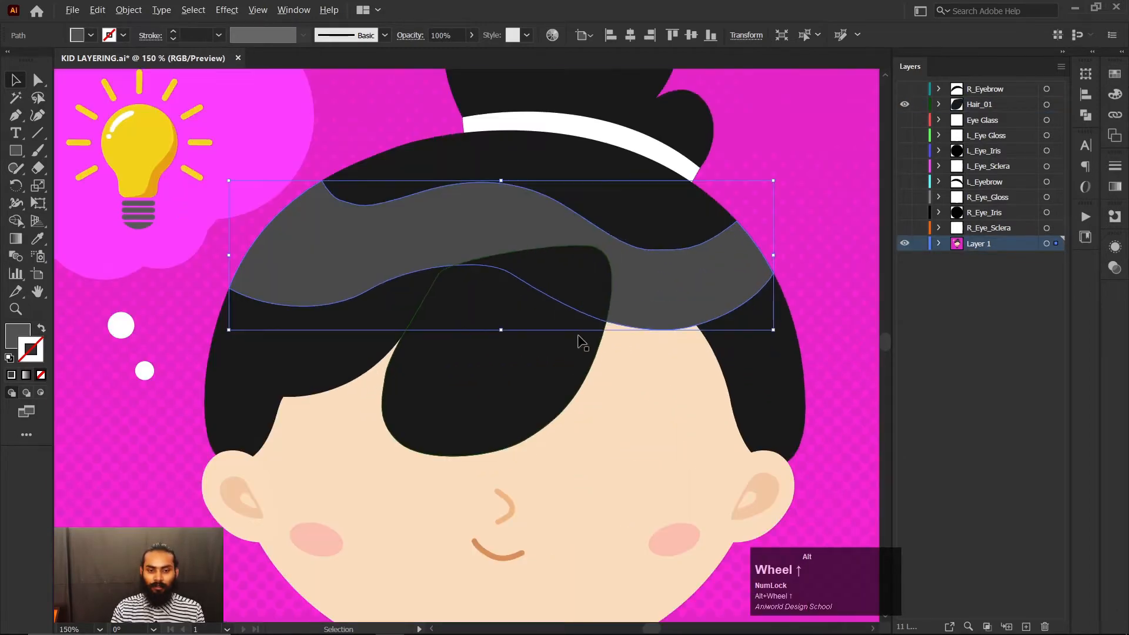
# Step: Create a new layer named "Hair_Shine" directly above R_Eyebrow
pyautogui.click(994, 89)
pyautogui.click(1062, 66)
pyautogui.click(959, 69)
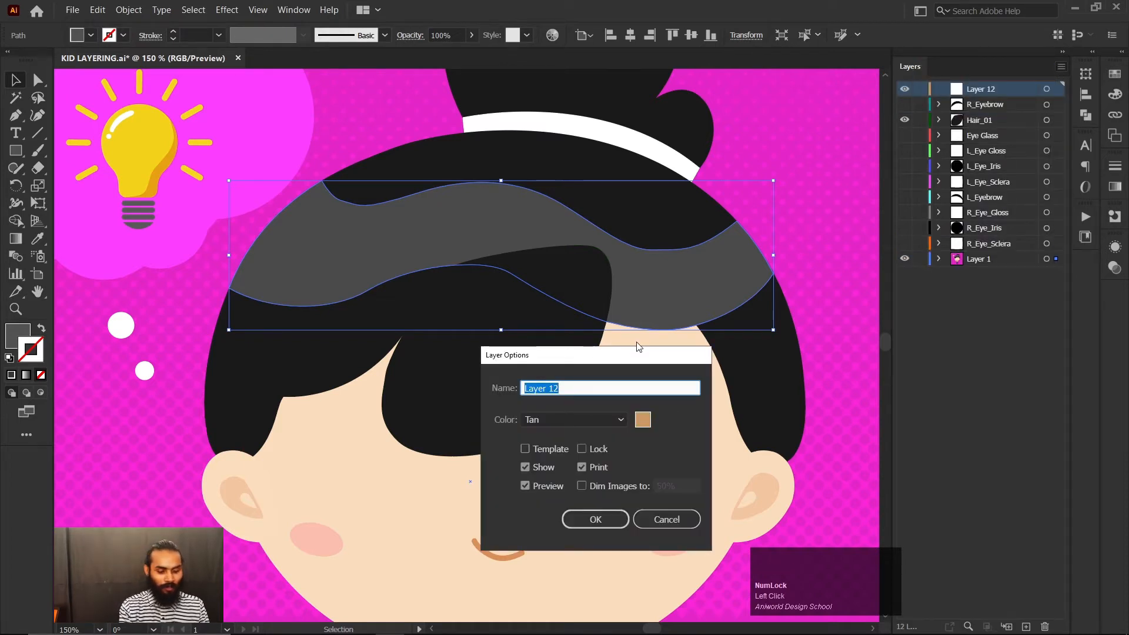
pyautogui.write('Hair_Shie')
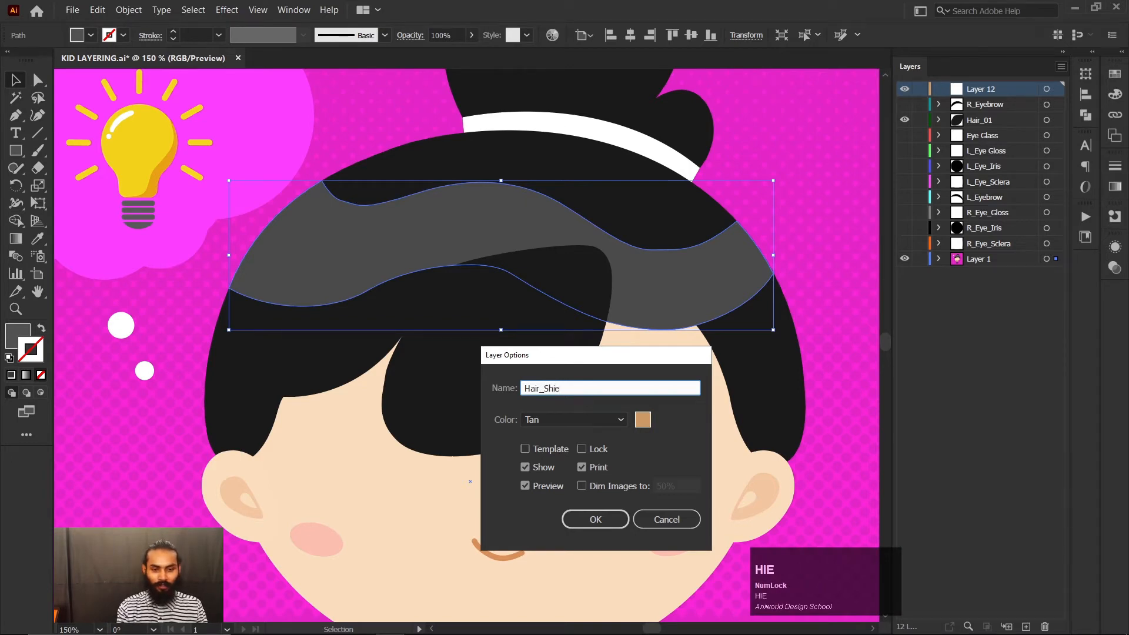
pyautogui.press('BackSpace')
pyautogui.write('ne')
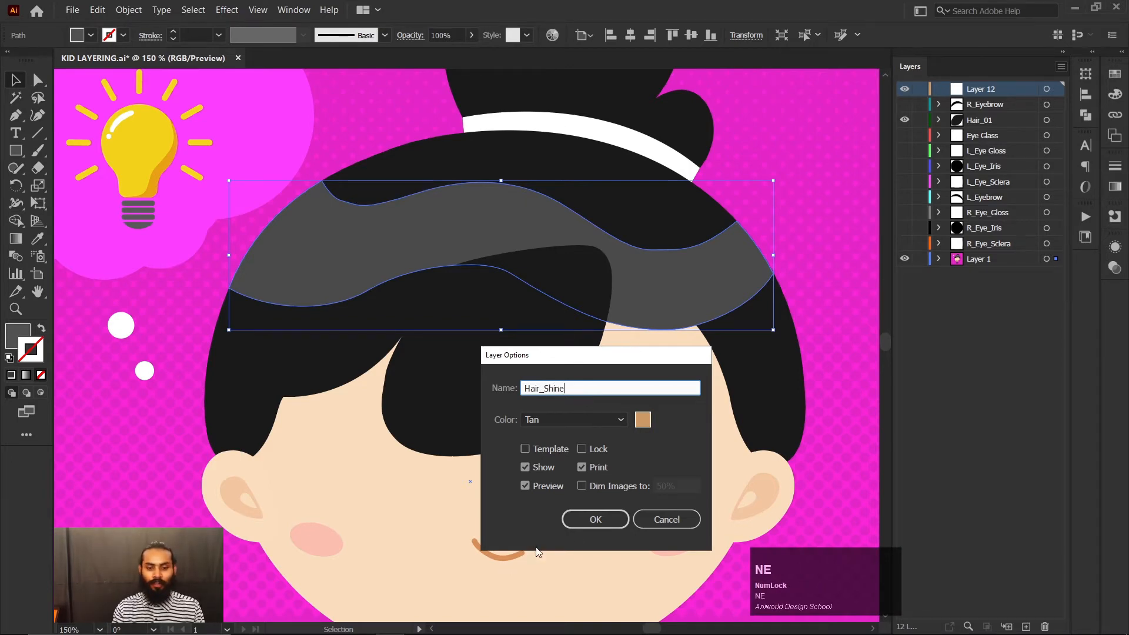
pyautogui.click(595, 519)
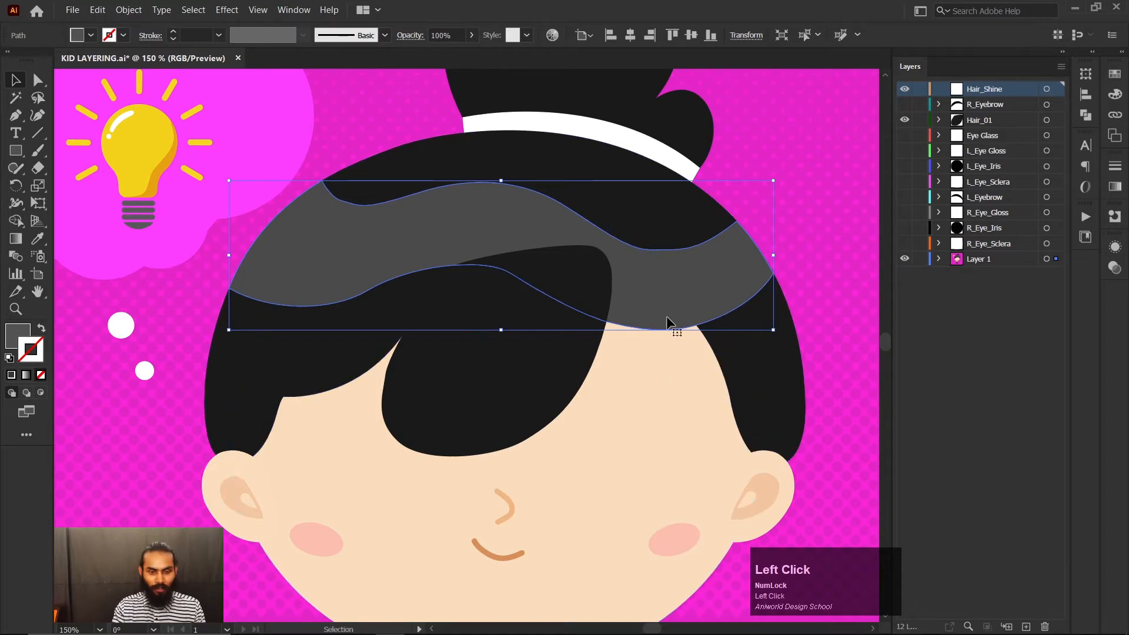
# Step: Cut the grey hair highlight from Layer 1 and paste it in place on the Hair_Shine layer
pyautogui.hotkey('ctrl', 'x')
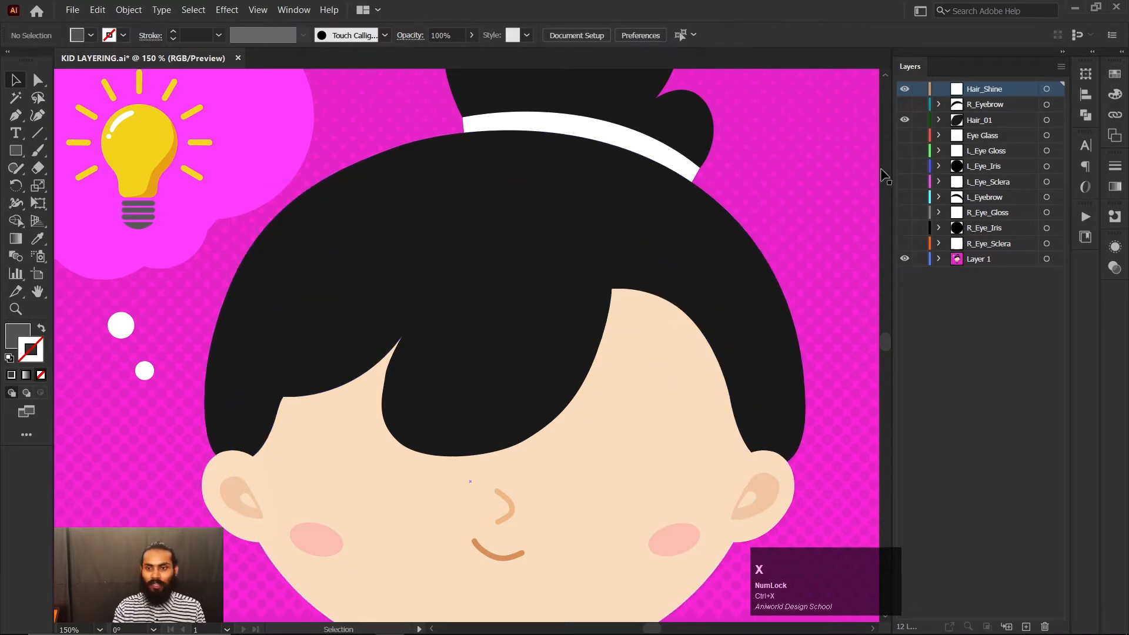
pyautogui.click(1003, 89)
pyautogui.hotkey('ctrl', 'shift', 'v')
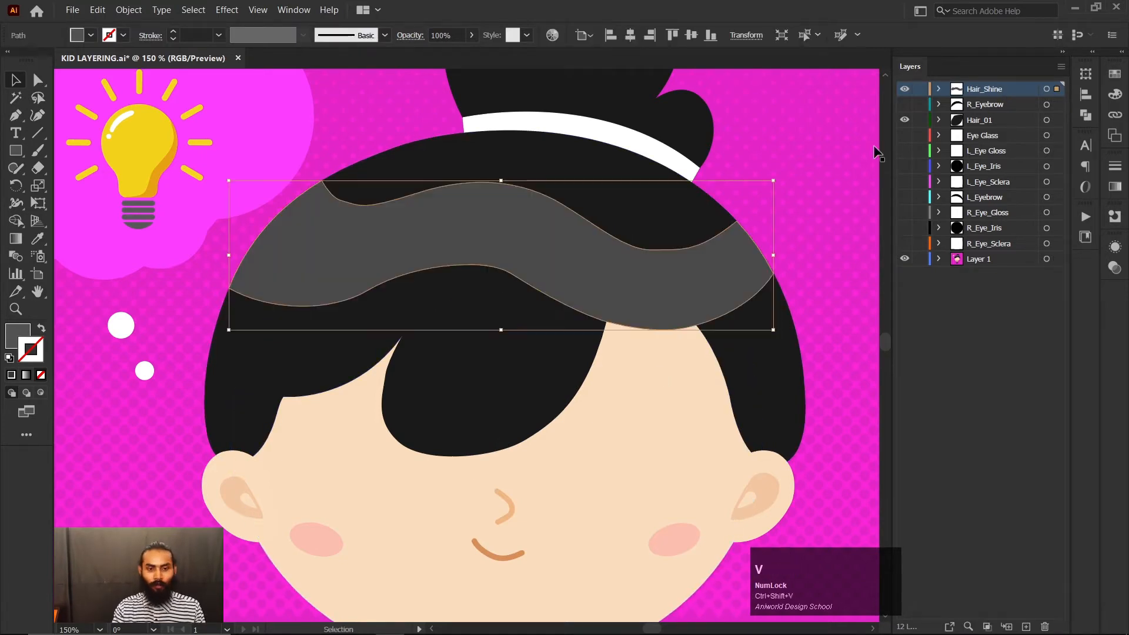
pyautogui.click(791, 172)
# Step: Examine how the hair shine sits over the front lock and forehead, undoing the trial move
pyautogui.click(639, 335)
pyautogui.scroll(-3, 641, 335)
pyautogui.scroll(2, 646, 333)
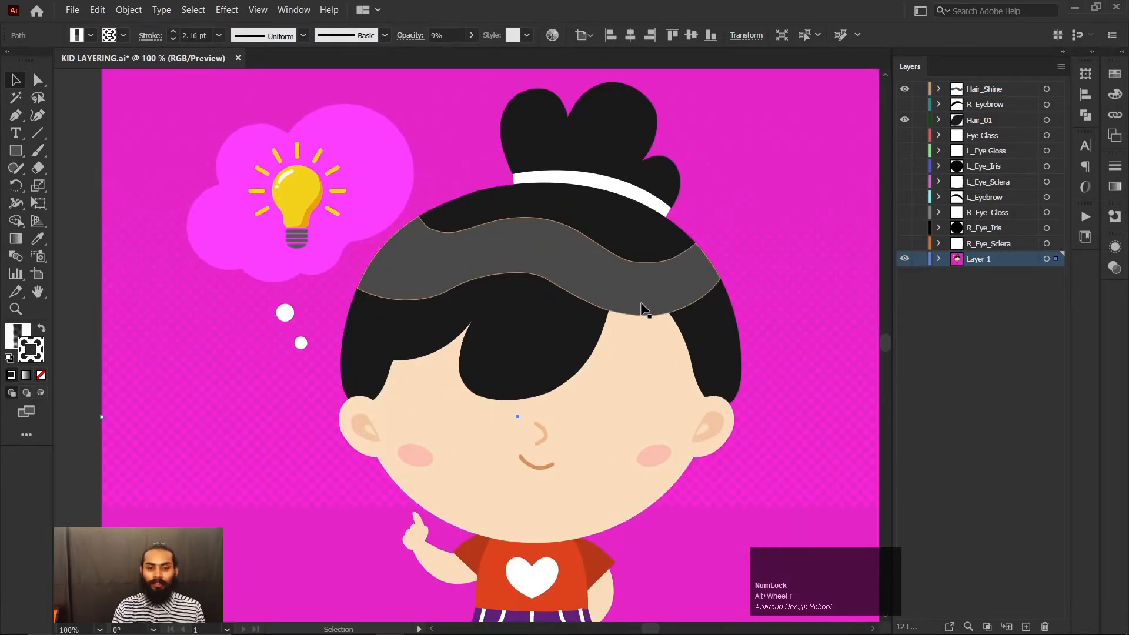
pyautogui.moveTo(641, 306); pyautogui.dragTo(587, 379)
pyautogui.hotkey('ctrl', 'z')
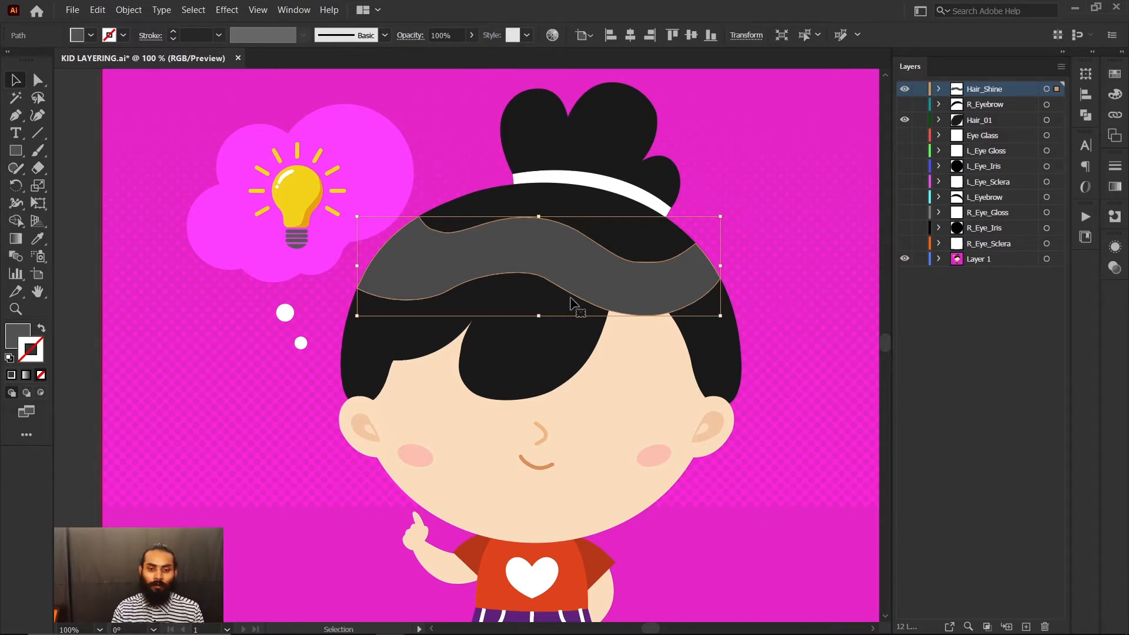
pyautogui.keyDown('alt'); pyautogui.scroll(2, 609, 319); pyautogui.keyUp('alt')
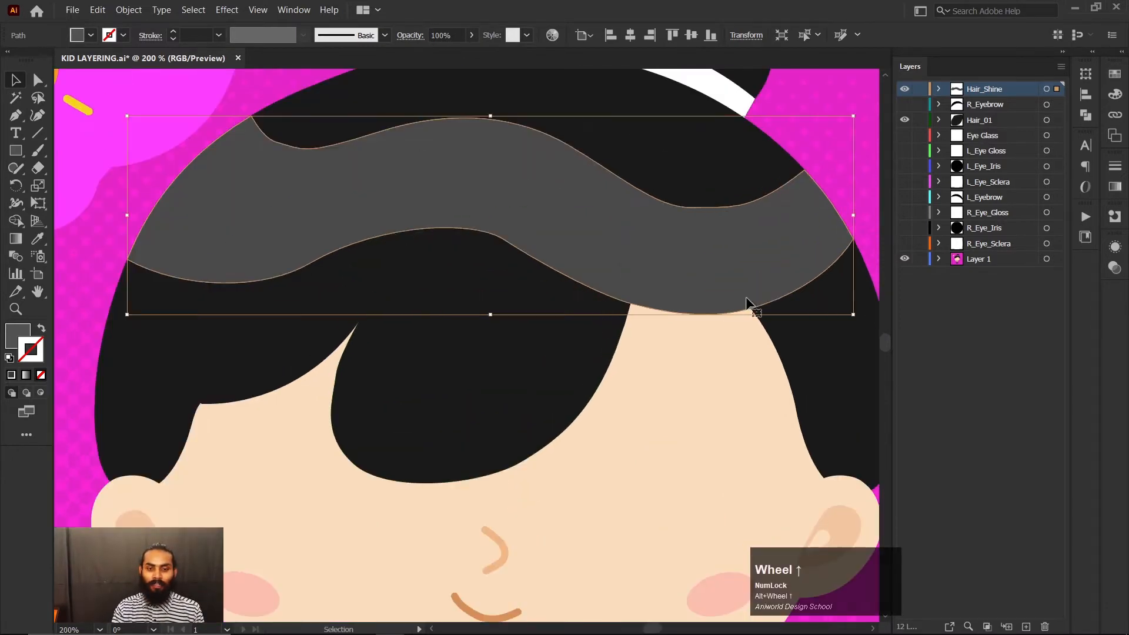
pyautogui.keyDown('alt'); pyautogui.scroll(-2, 625, 316); pyautogui.keyUp('alt')
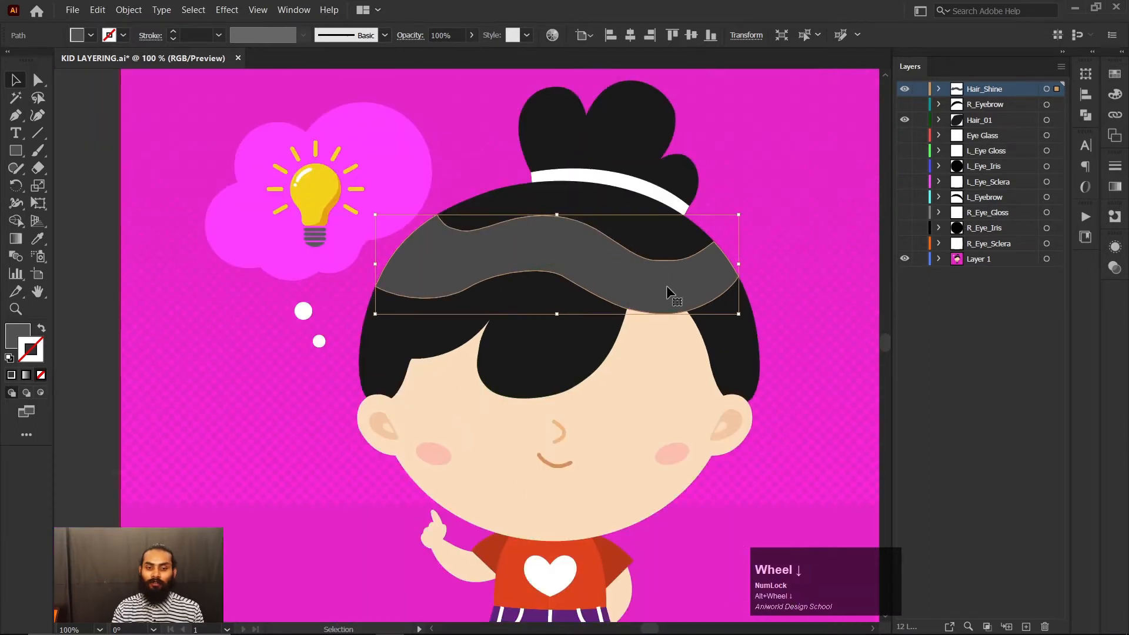
pyautogui.click(541, 353)
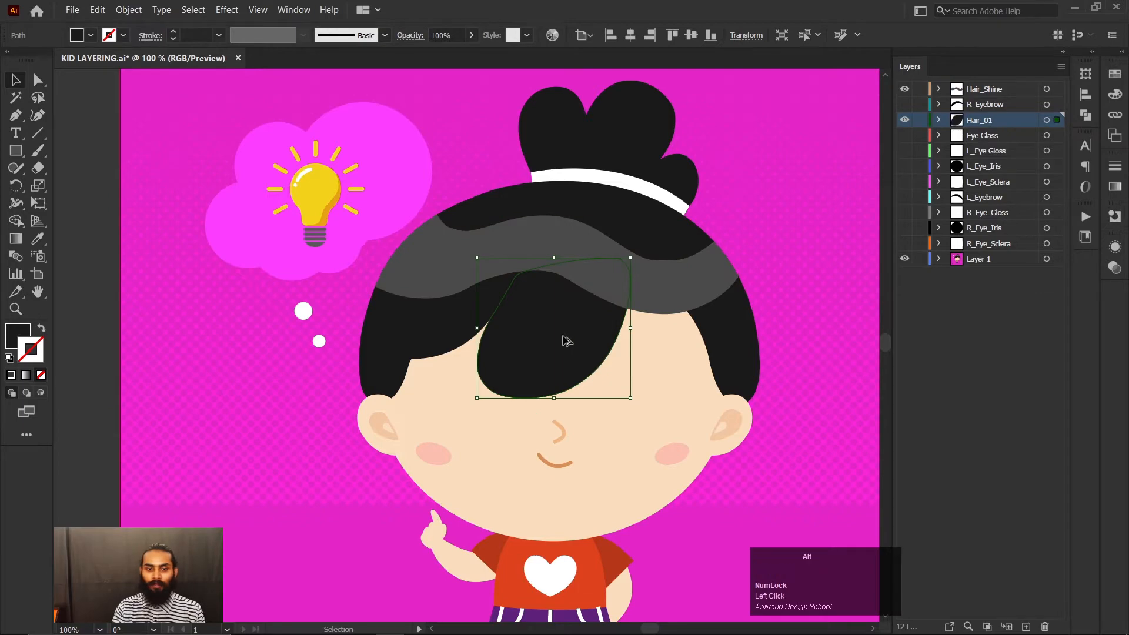
pyautogui.keyDown('alt'); pyautogui.scroll(-1, 565, 341); pyautogui.keyUp('alt')
pyautogui.keyDown('alt'); pyautogui.scroll(1, 556, 347); pyautogui.keyUp('alt')
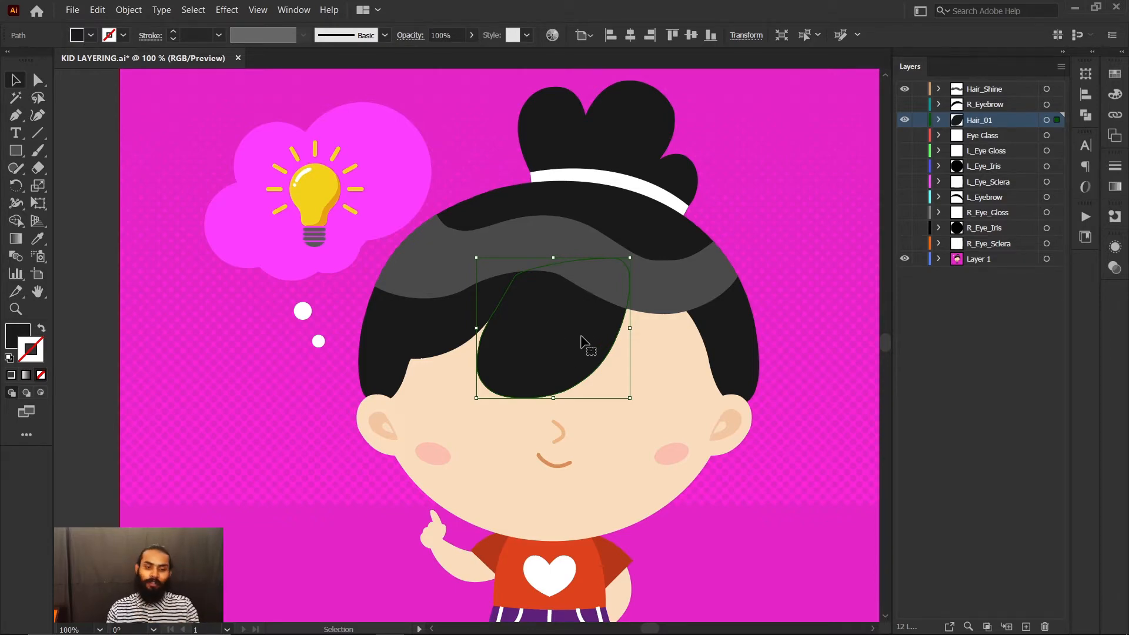
# Step: Hide the Hair_Shine and Hair_01 layers
pyautogui.click(686, 288)
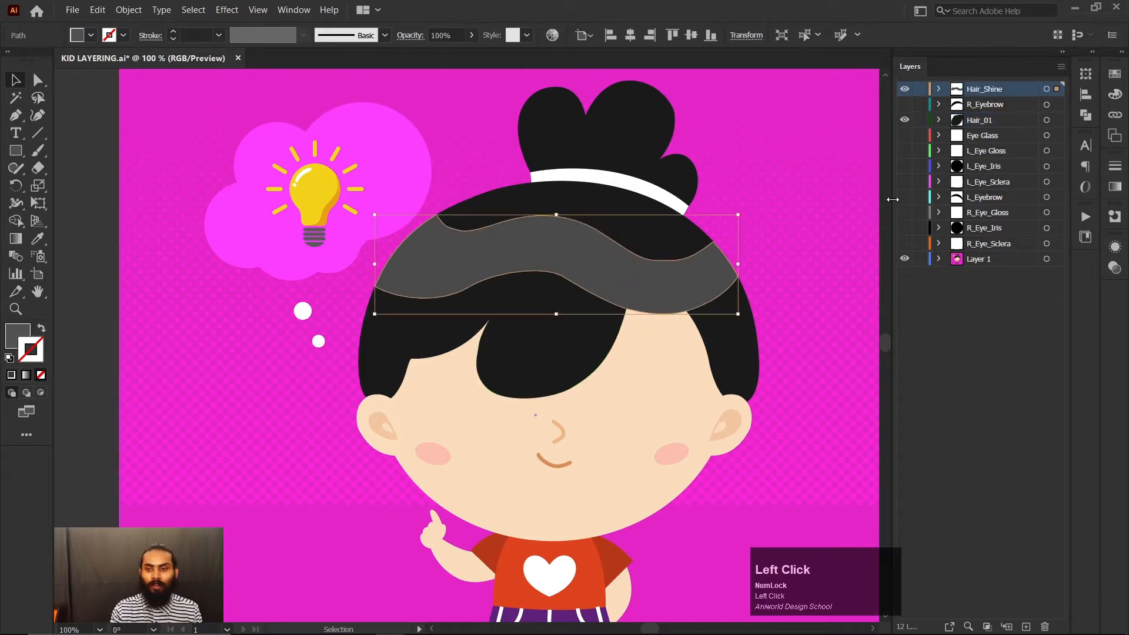
pyautogui.click(905, 91)
pyautogui.click(905, 120)
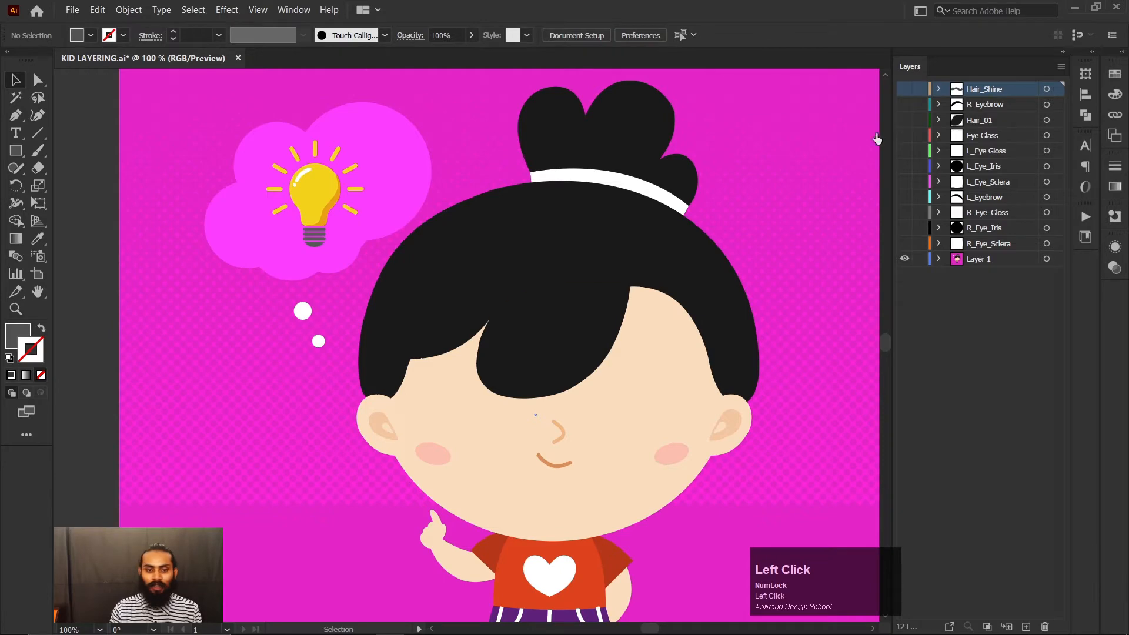
# Step: Select the nose line on the face and create a new layer named "Nose" directly above Layer 1
pyautogui.click(540, 272)
pyautogui.scroll(-1, 547, 294)
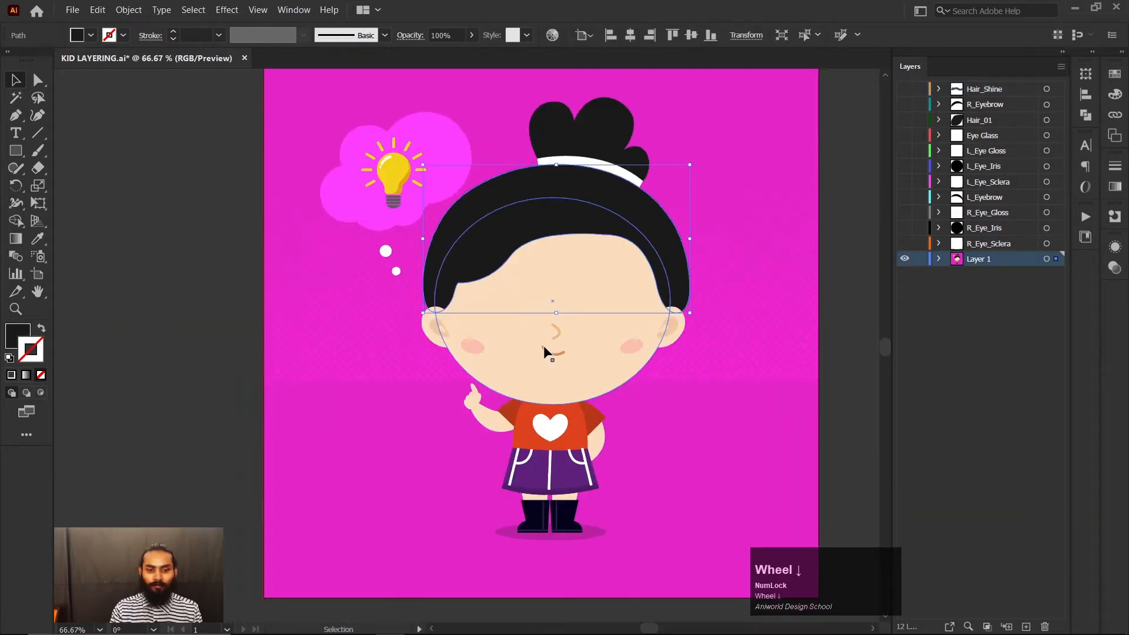
pyautogui.scroll(3, 545, 349)
pyautogui.click(577, 312)
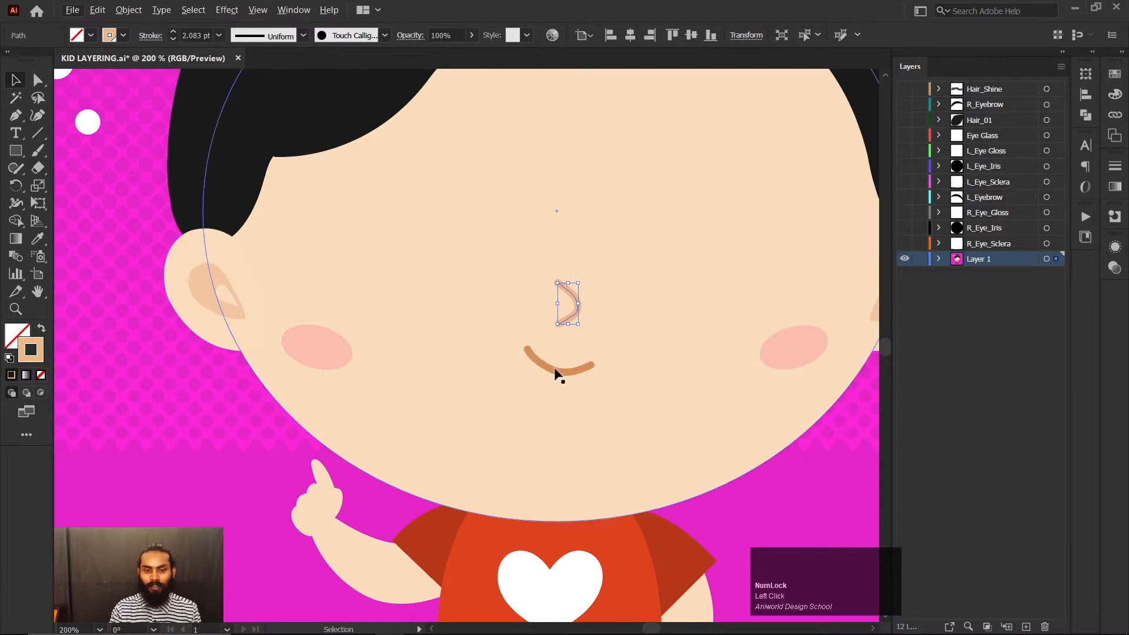
pyautogui.click(1058, 68)
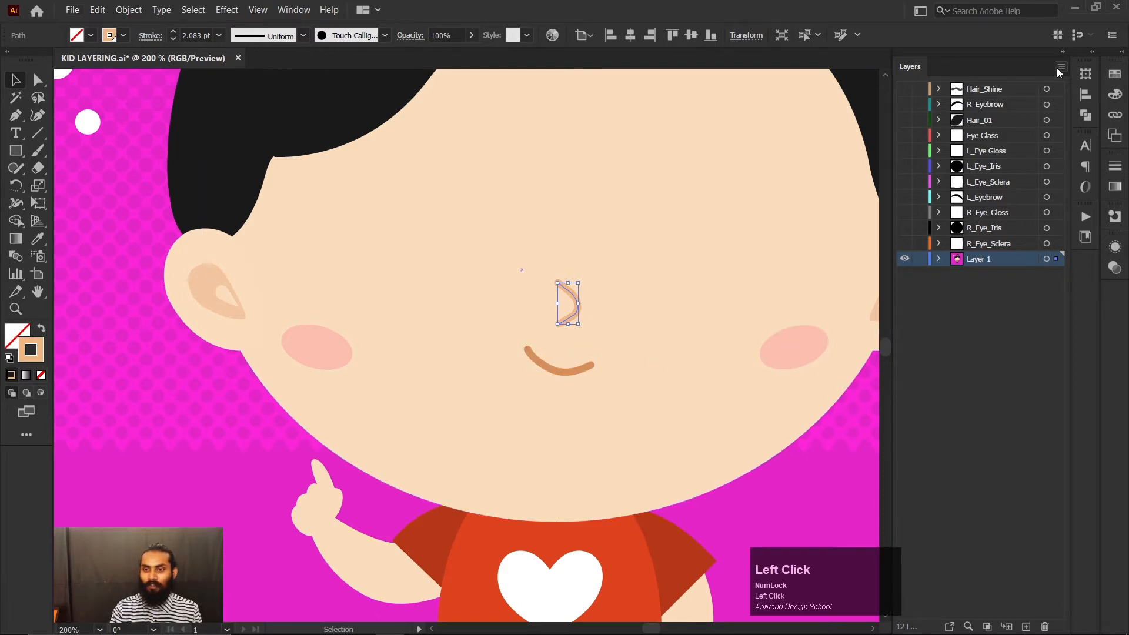
pyautogui.click(951, 70)
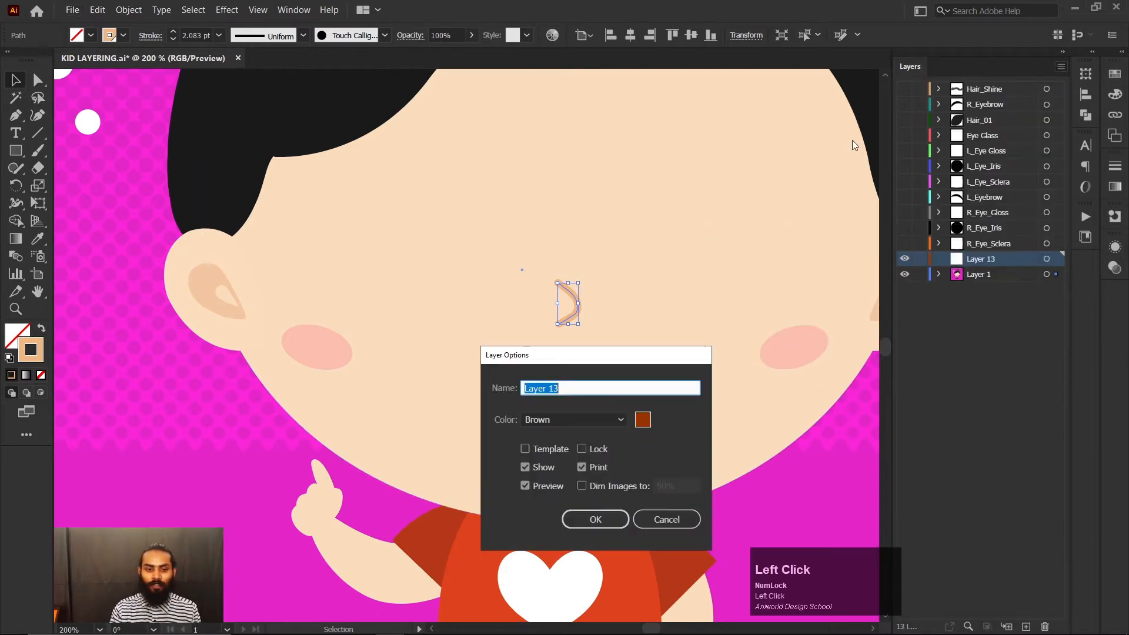
pyautogui.write('No')
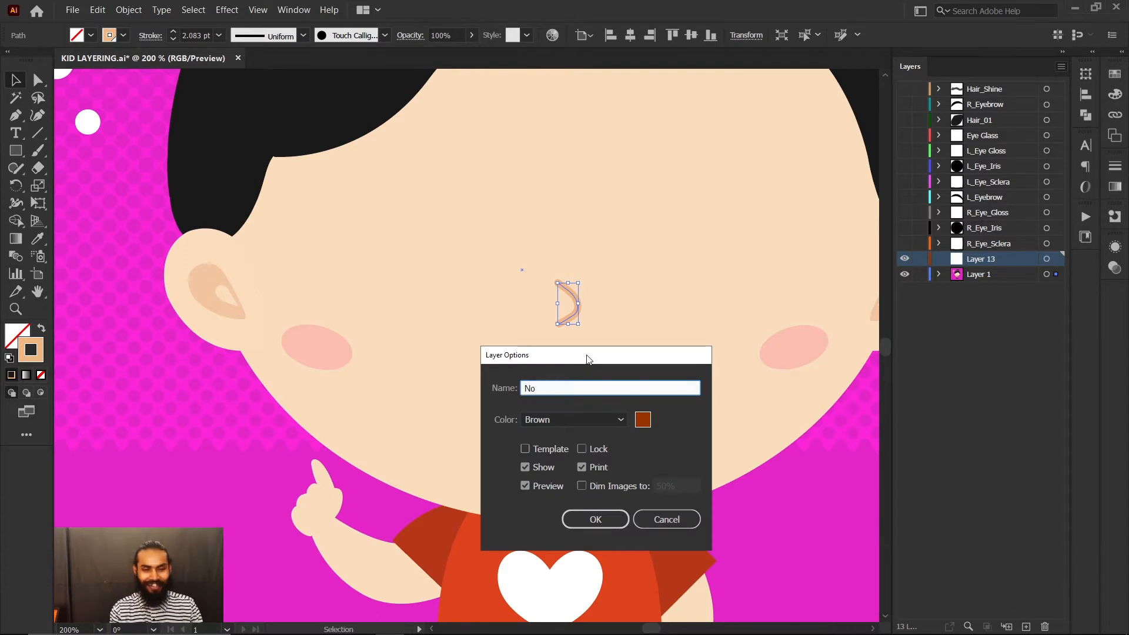
pyautogui.write('se')
pyautogui.click(593, 519)
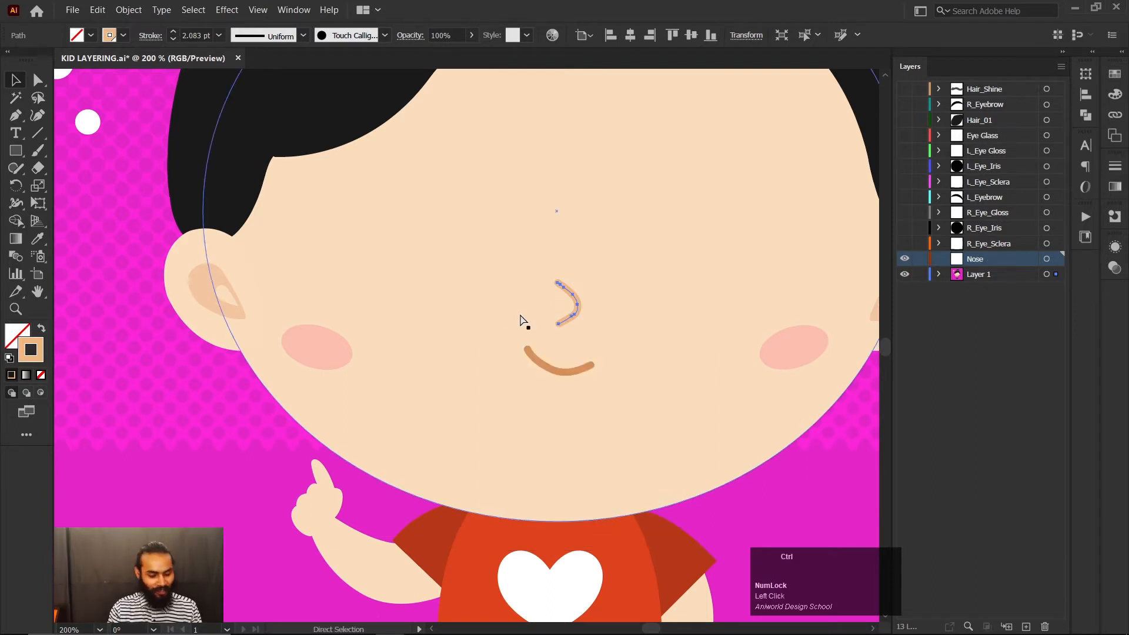
# Step: Cut the nose from Layer 1 and paste it in place on the Nose layer
pyautogui.hotkey('ctrl', 'x')
pyautogui.click(994, 266)
pyautogui.hotkey('ctrl', 'v')
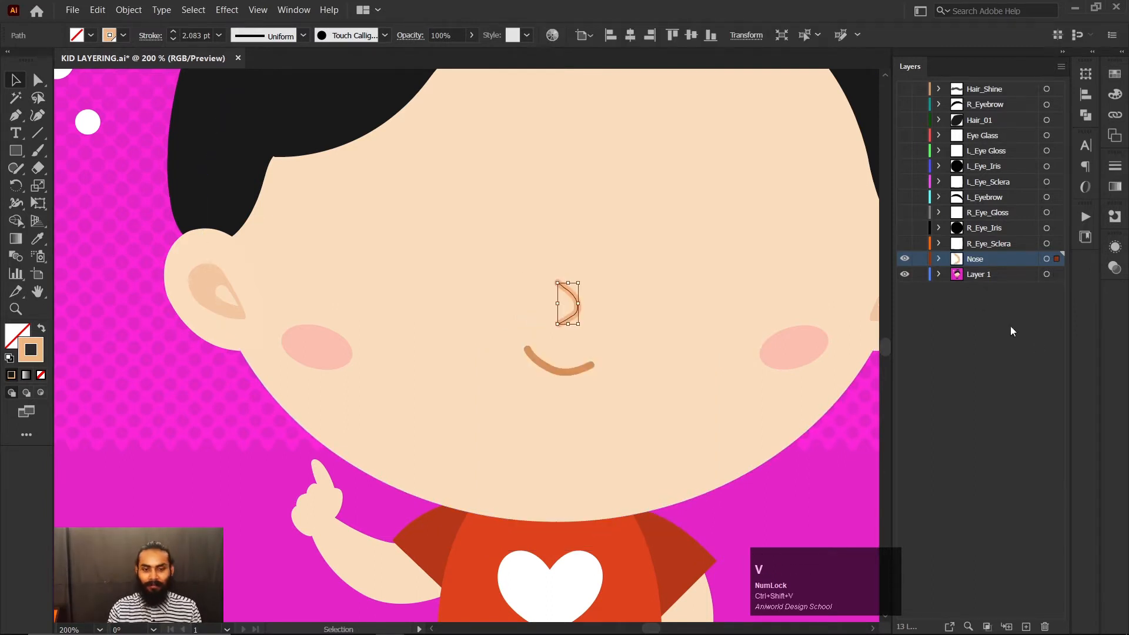
pyautogui.click(1010, 326)
# Step: Cut the mouth line from Layer 1 and create a new layer named "Mouth" directly above Layer 1
pyautogui.click(578, 370)
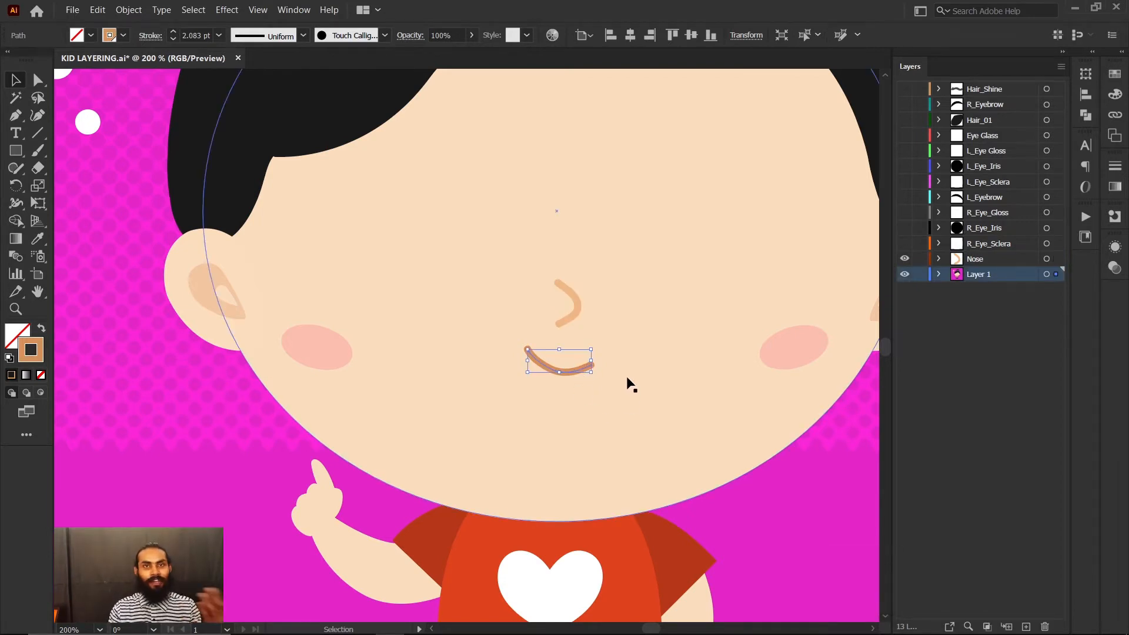
pyautogui.hotkey('ctrl', 'x')
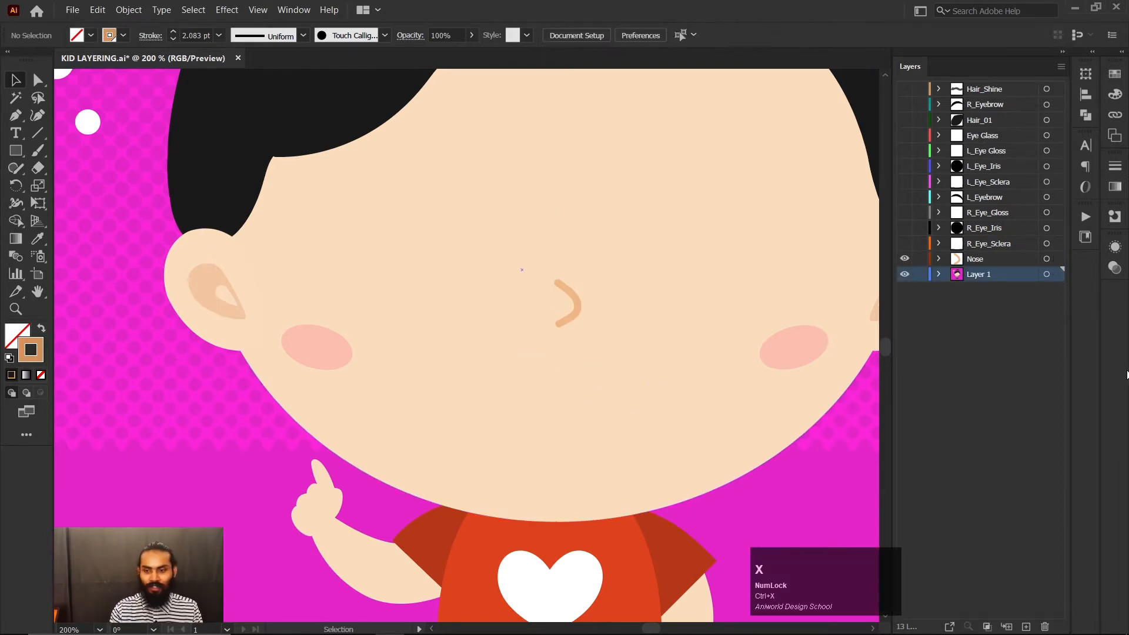
pyautogui.click(1061, 66)
pyautogui.click(988, 72)
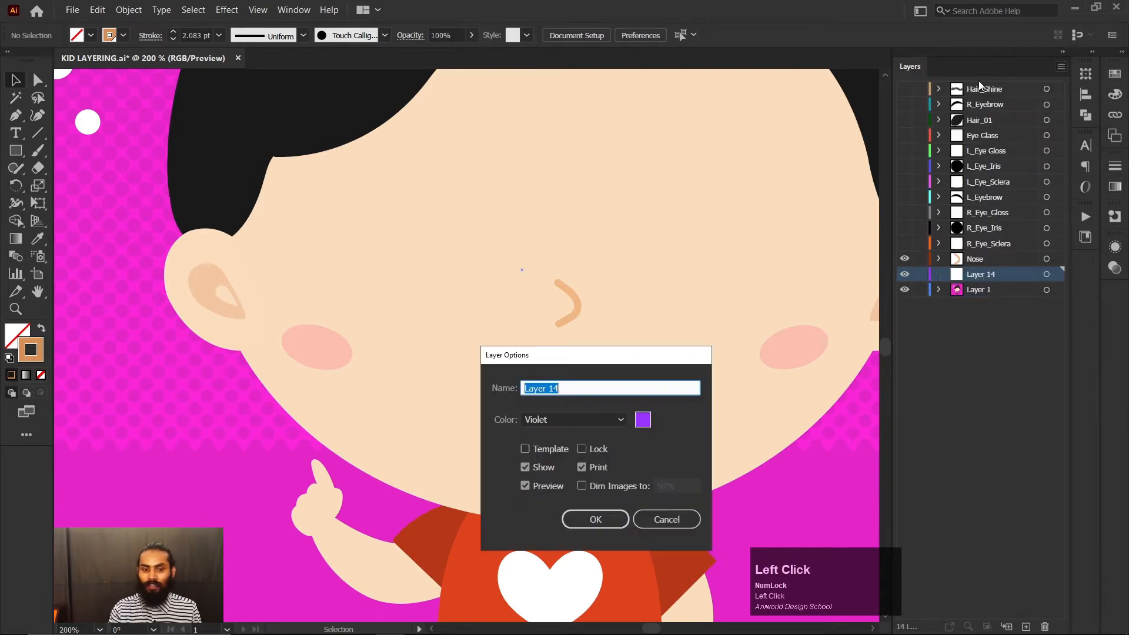
pyautogui.write('Mouth')
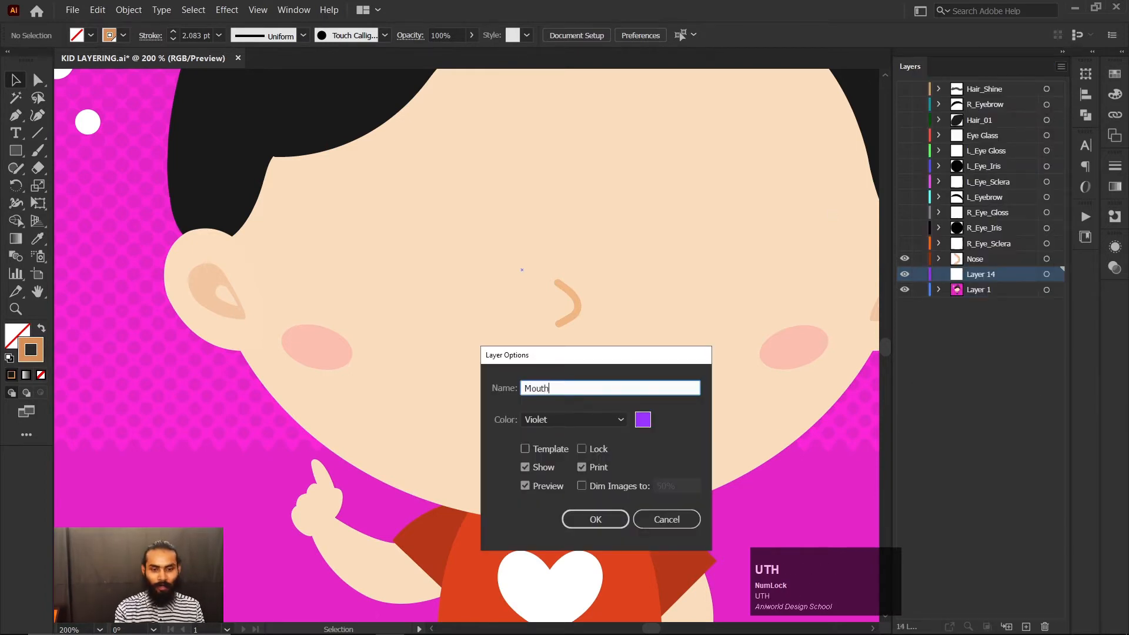
pyautogui.click(584, 520)
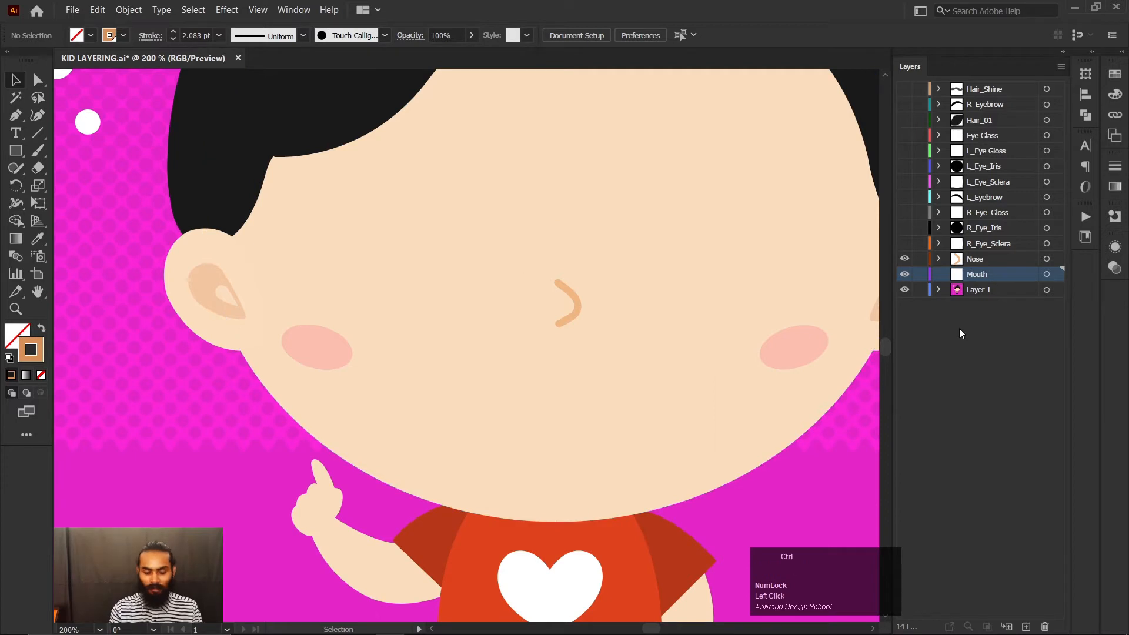
# Step: Paste the mouth in place on the Mouth layer and hide the Nose and Mouth layers
pyautogui.hotkey('ctrl', 'shift', 'v')
pyautogui.click(905, 259)
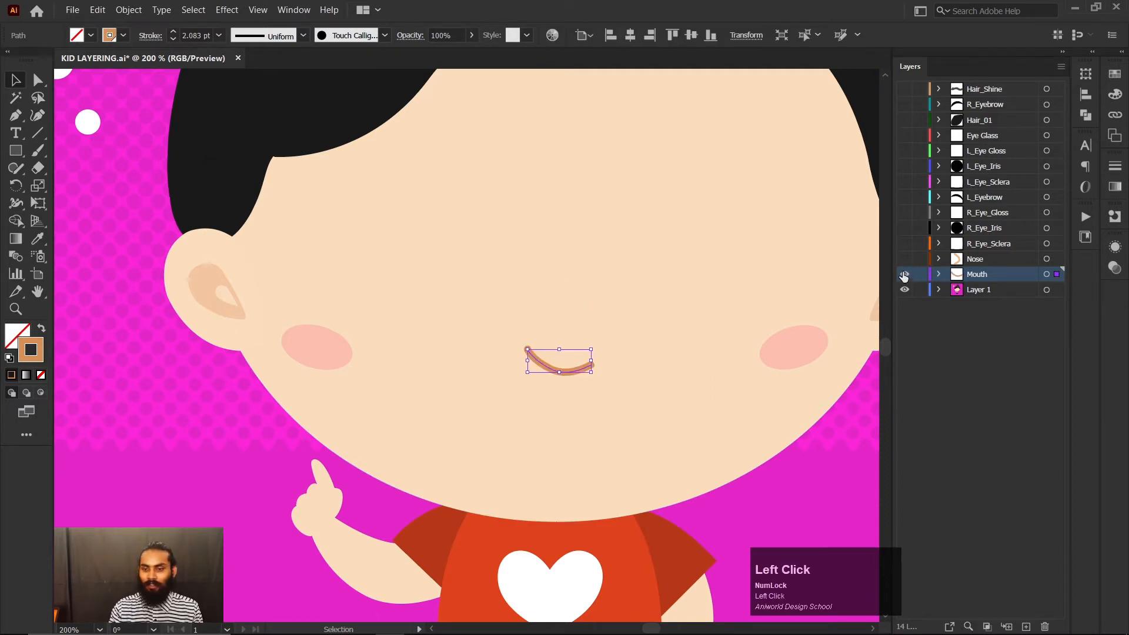
pyautogui.click(905, 274)
# Step: Select both pink cheek ellipses together and cut them from Layer 1
pyautogui.scroll(-3, 620, 366)
pyautogui.scroll(2, 642, 386)
pyautogui.click(744, 336)
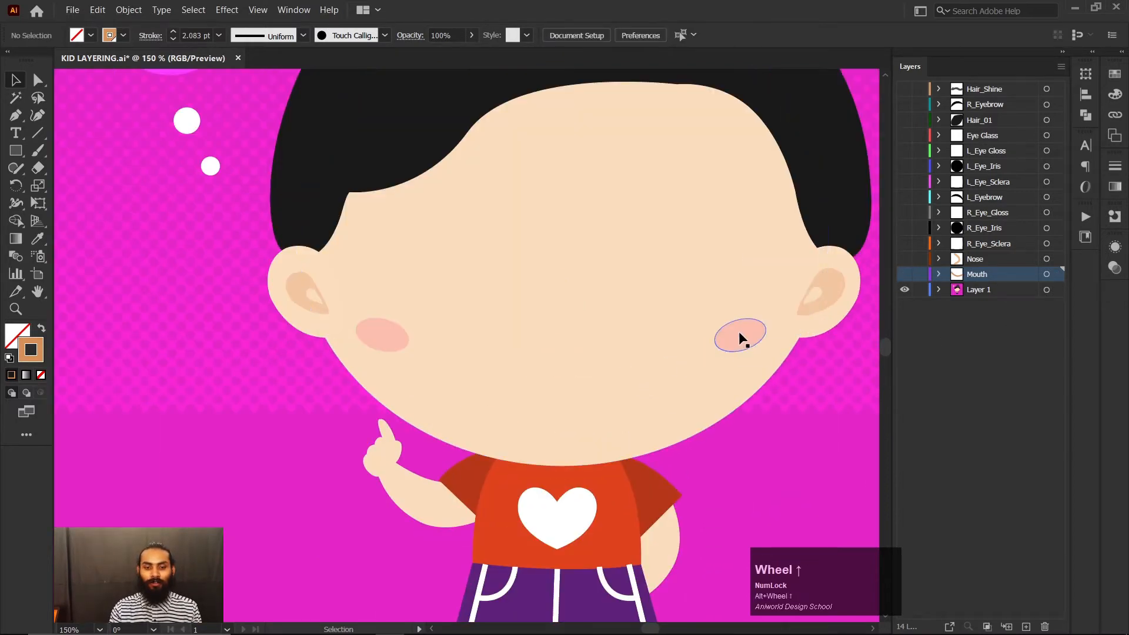
pyautogui.keyDown('shift'); pyautogui.click(396, 340); pyautogui.keyUp('shift')
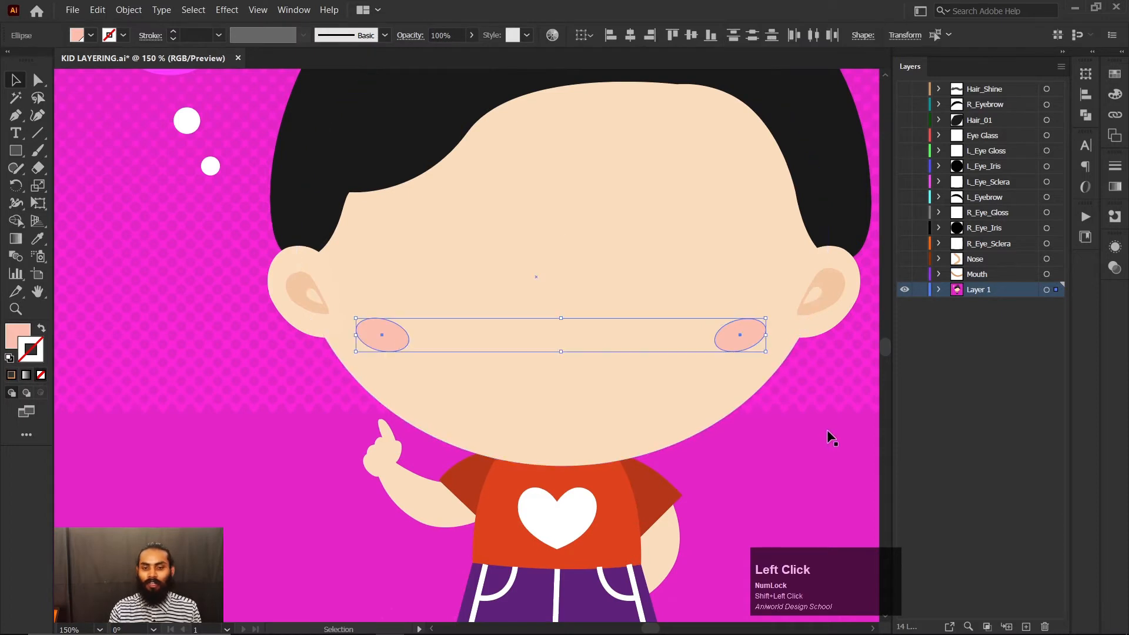
pyautogui.click(796, 436)
pyautogui.click(728, 338)
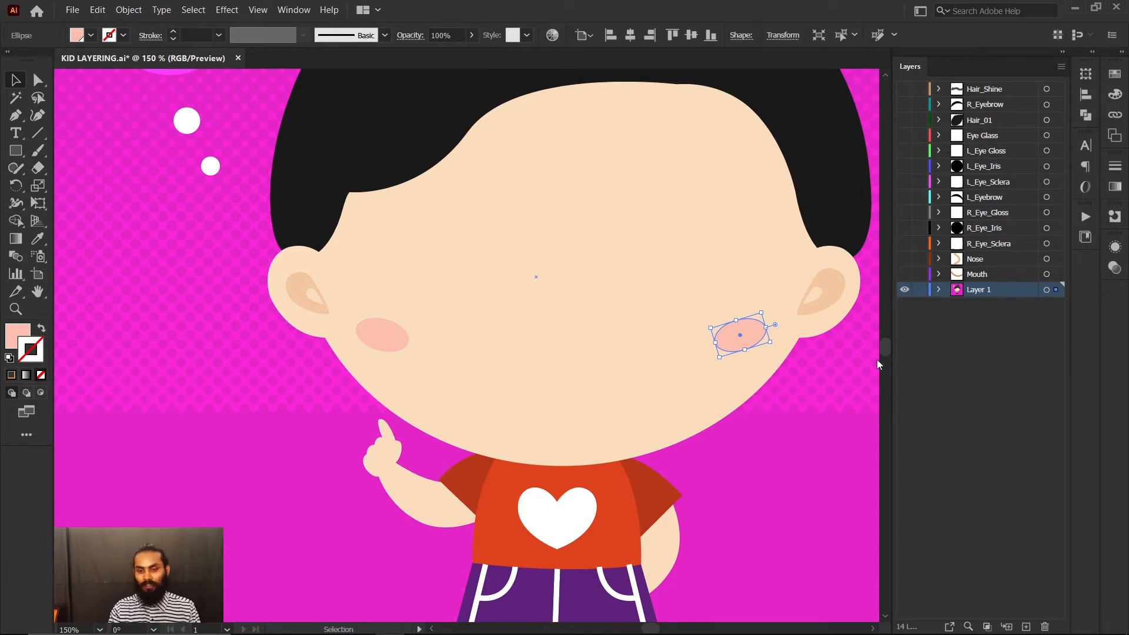
pyautogui.keyDown('shift'); pyautogui.click(398, 343); pyautogui.keyUp('shift')
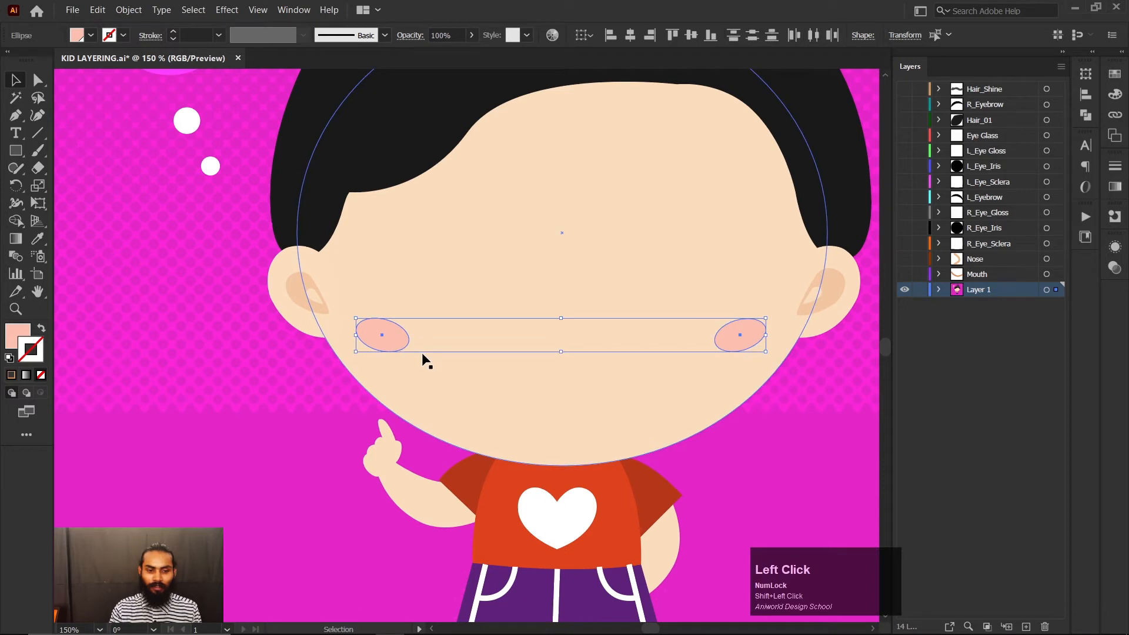
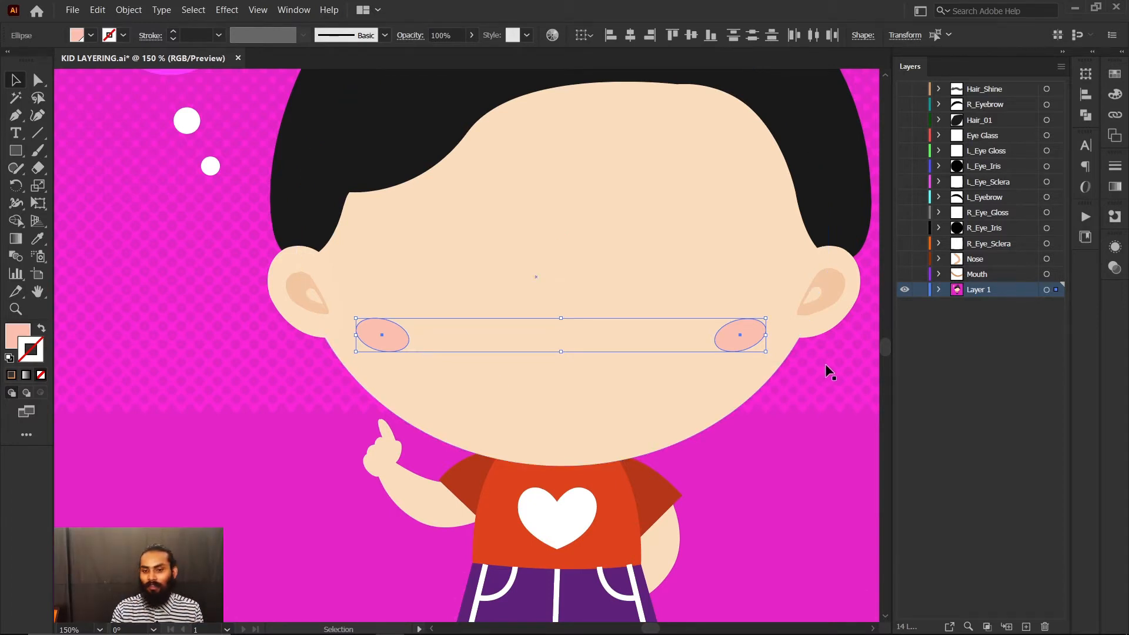
pyautogui.hotkey('ctrl', 'x')
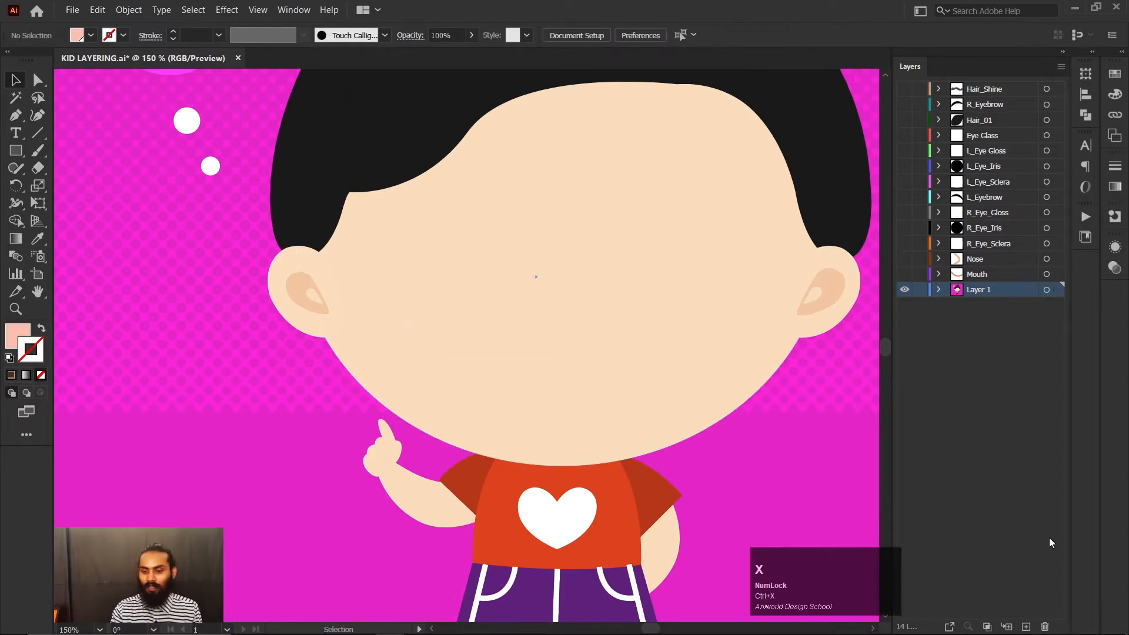
# Step: Create a new layer named "Blush" directly above Layer 1
pyautogui.click(1062, 66)
pyautogui.click(1015, 73)
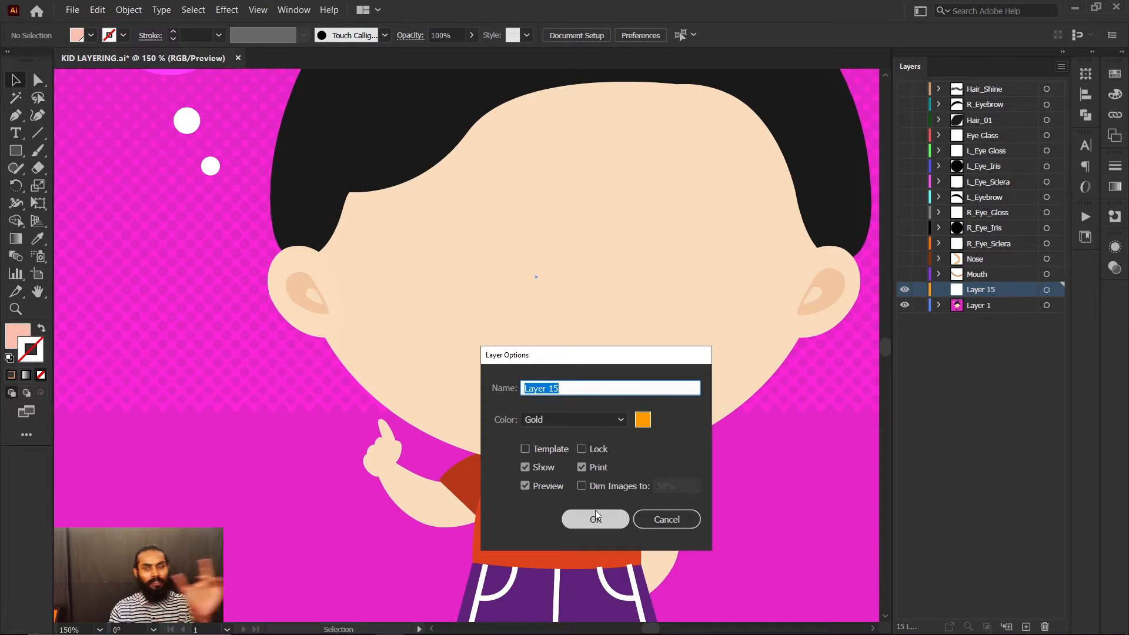
pyautogui.write('B')
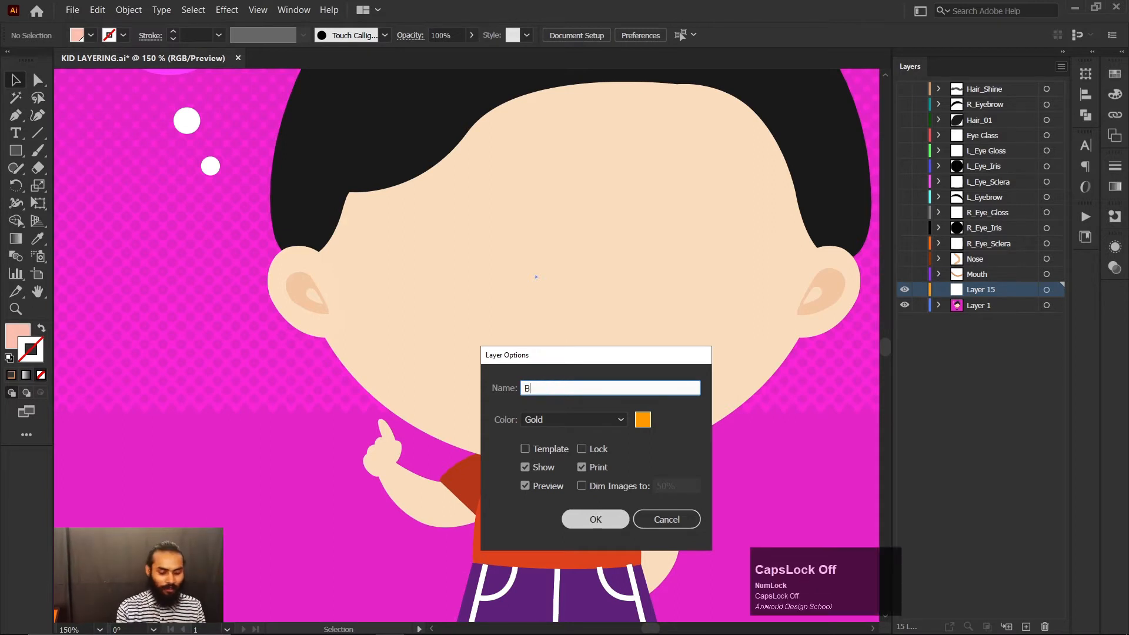
pyautogui.write('lush')
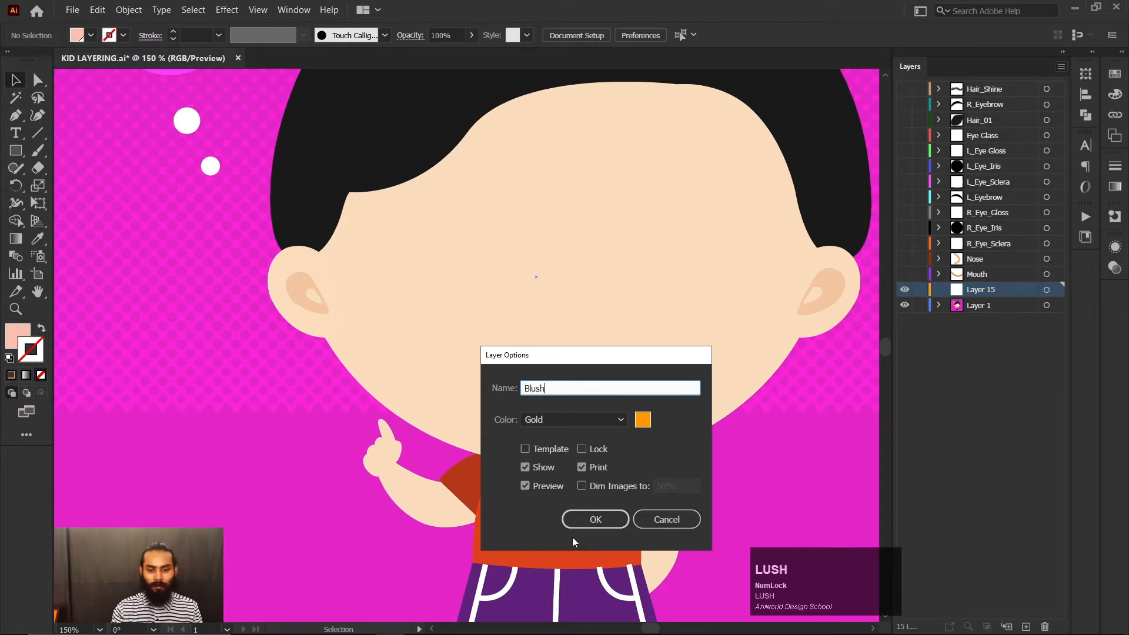
pyautogui.click(588, 520)
# Step: Paste the cheek ellipses in place on the Blush layer and hide that layer
pyautogui.hotkey('ctrl', 'shift', 'v')
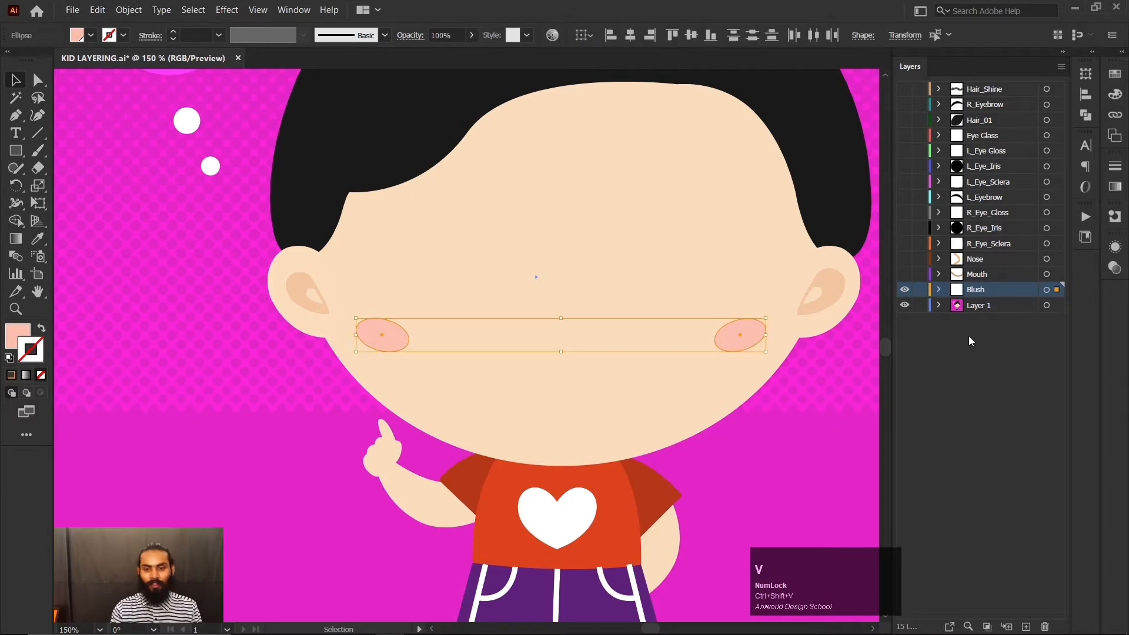
pyautogui.click(980, 338)
pyautogui.click(905, 289)
# Step: Select the three shapes of the character's right ear and group them
pyautogui.scroll(-2, 588, 390)
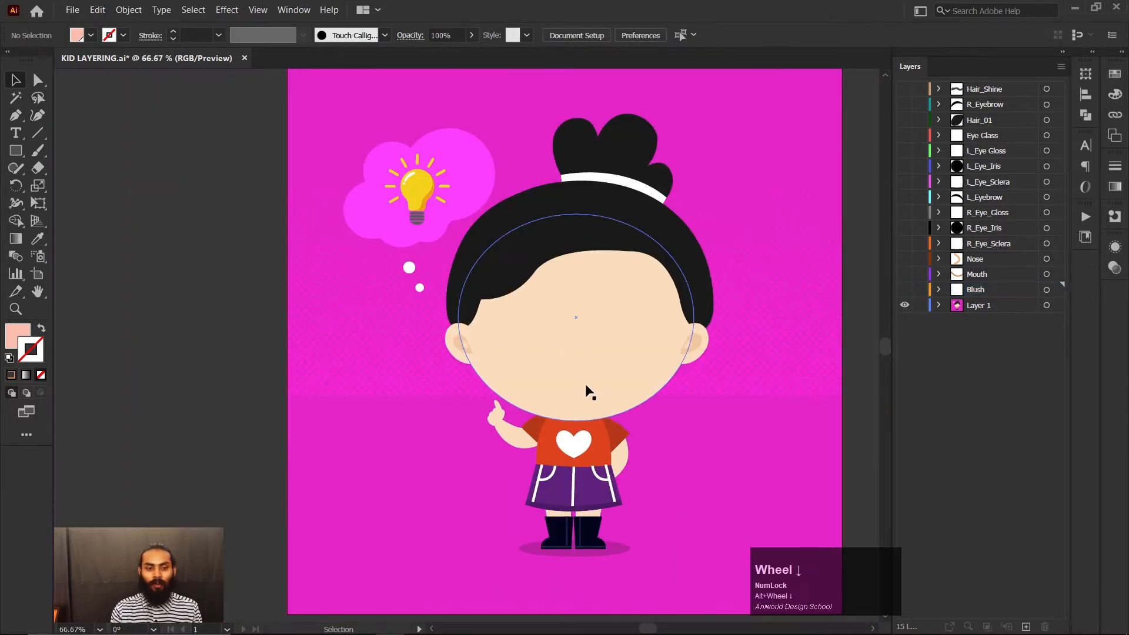
pyautogui.scroll(-1, 588, 390)
pyautogui.scroll(1, 443, 328)
pyautogui.scroll(1, 446, 294)
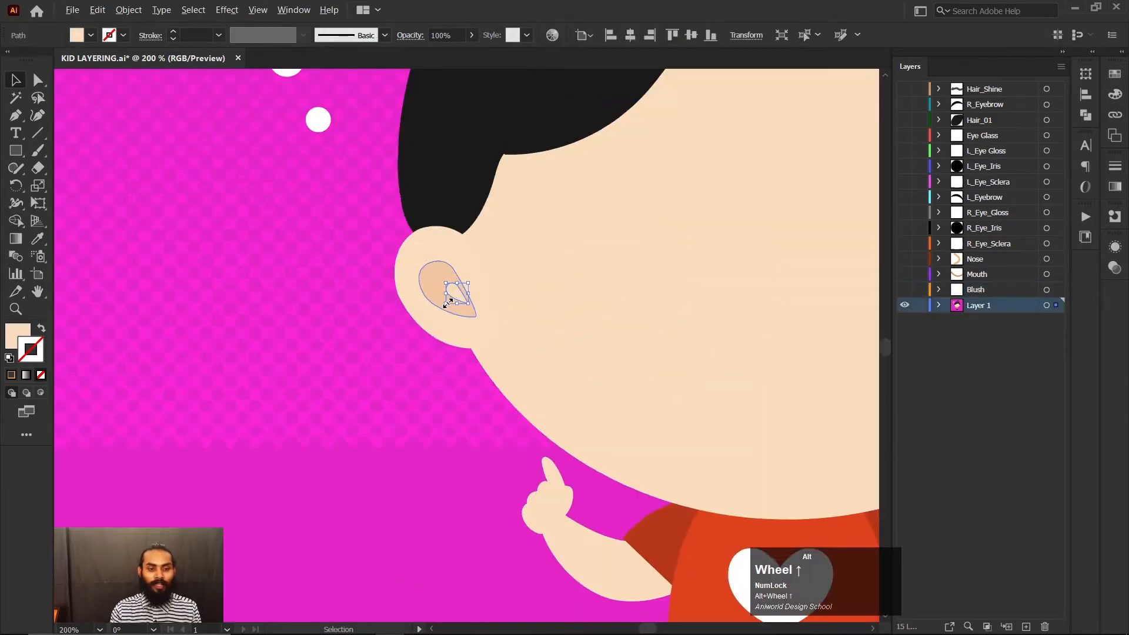
pyautogui.click(441, 241)
pyautogui.keyDown('shift'); pyautogui.click(435, 250); pyautogui.keyUp('shift')
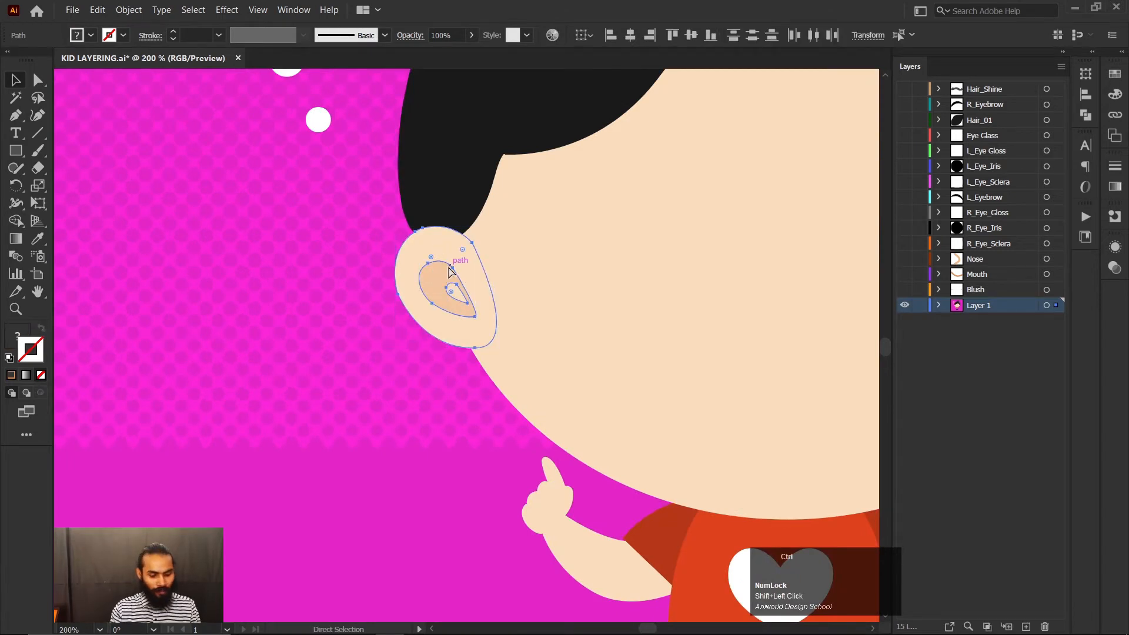
pyautogui.hotkey('ctrl', 'g')
# Step: Select the three shapes of the character's left ear and group them
pyautogui.moveTo(476, 263); pyautogui.dragTo(121, 257)
pyautogui.click(731, 289)
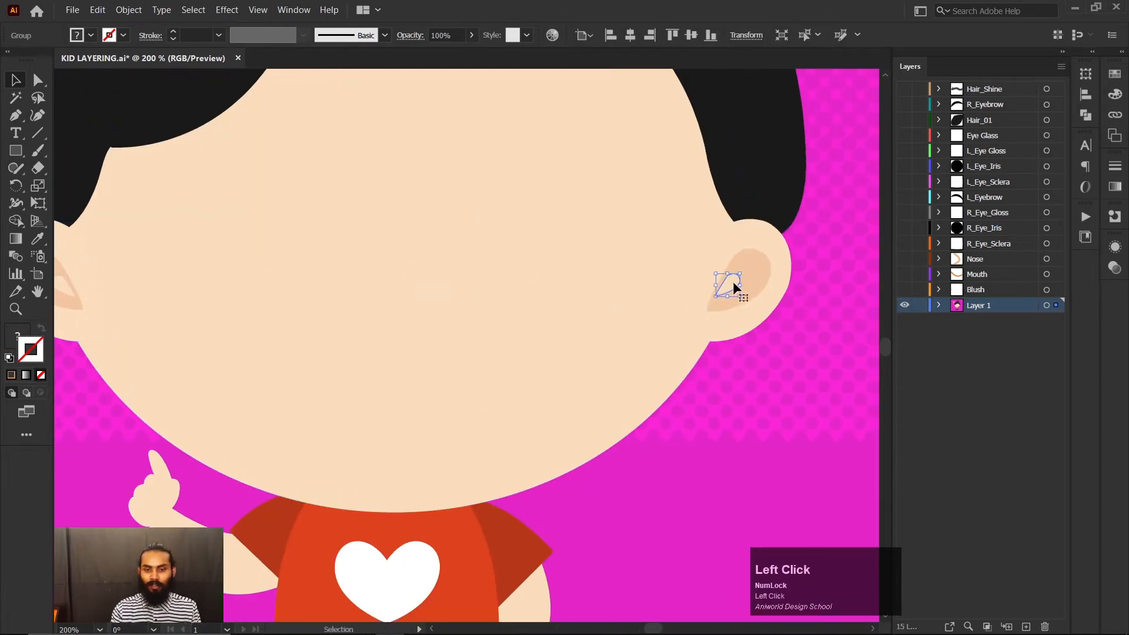
pyautogui.keyDown('shift'); pyautogui.click(754, 256); pyautogui.keyUp('shift')
pyautogui.keyDown('shift'); pyautogui.click(754, 232); pyautogui.keyUp('shift')
pyautogui.hotkey('ctrl', 'g')
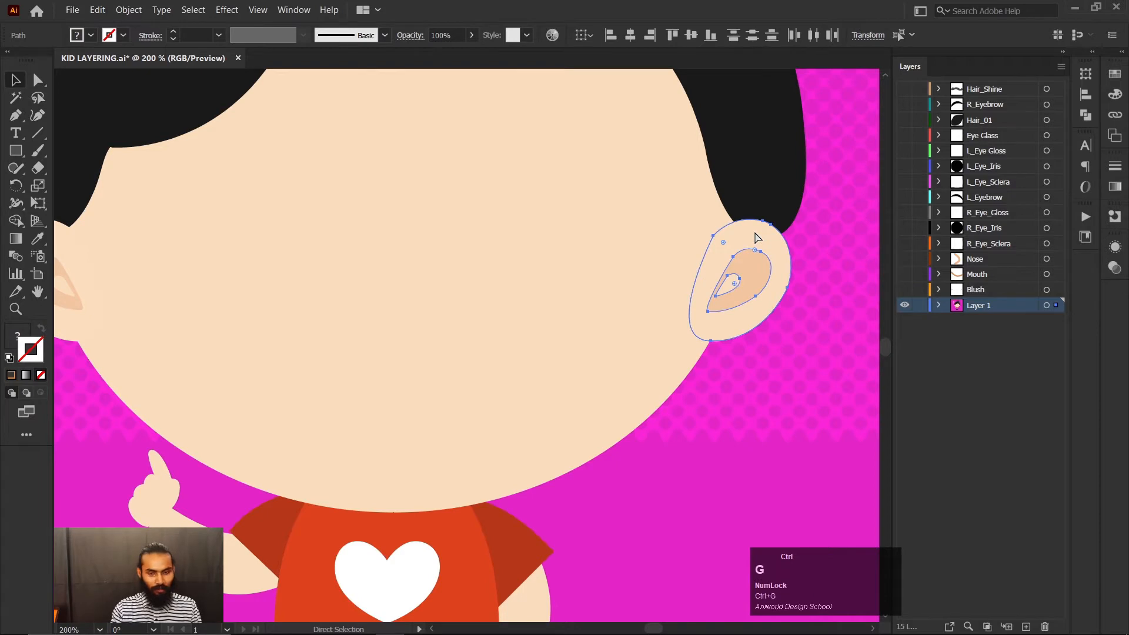
pyautogui.scroll(-3, 732, 352)
pyautogui.click(691, 383)
pyautogui.moveTo(488, 304); pyautogui.dragTo(489, 325)
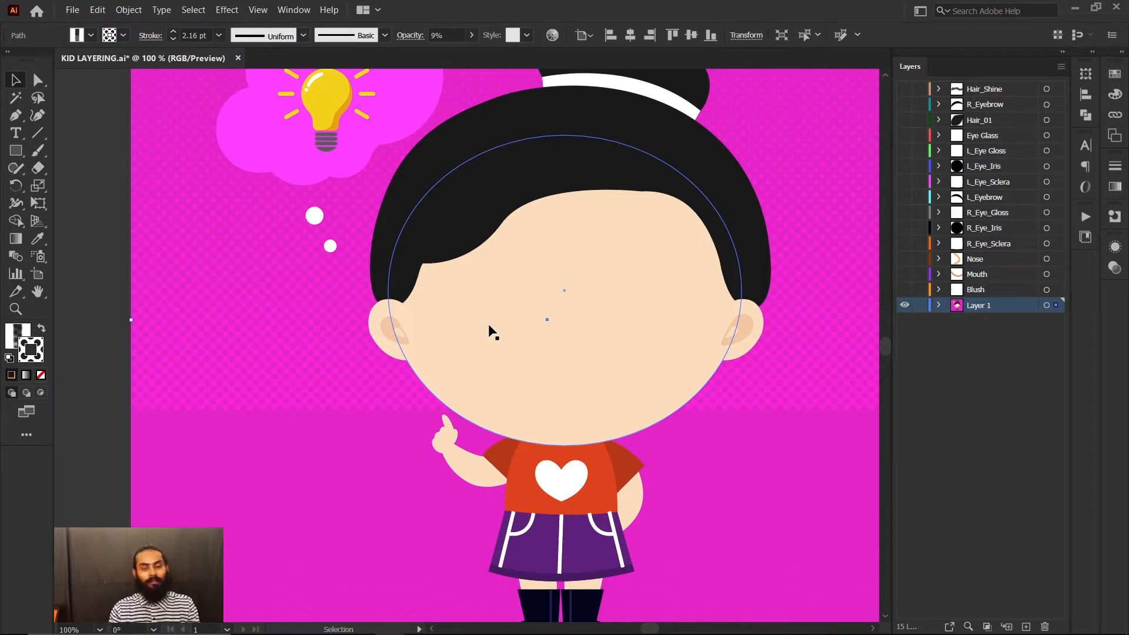
pyautogui.keyDown('alt'); pyautogui.scroll(-1, 379, 360); pyautogui.keyUp('alt')
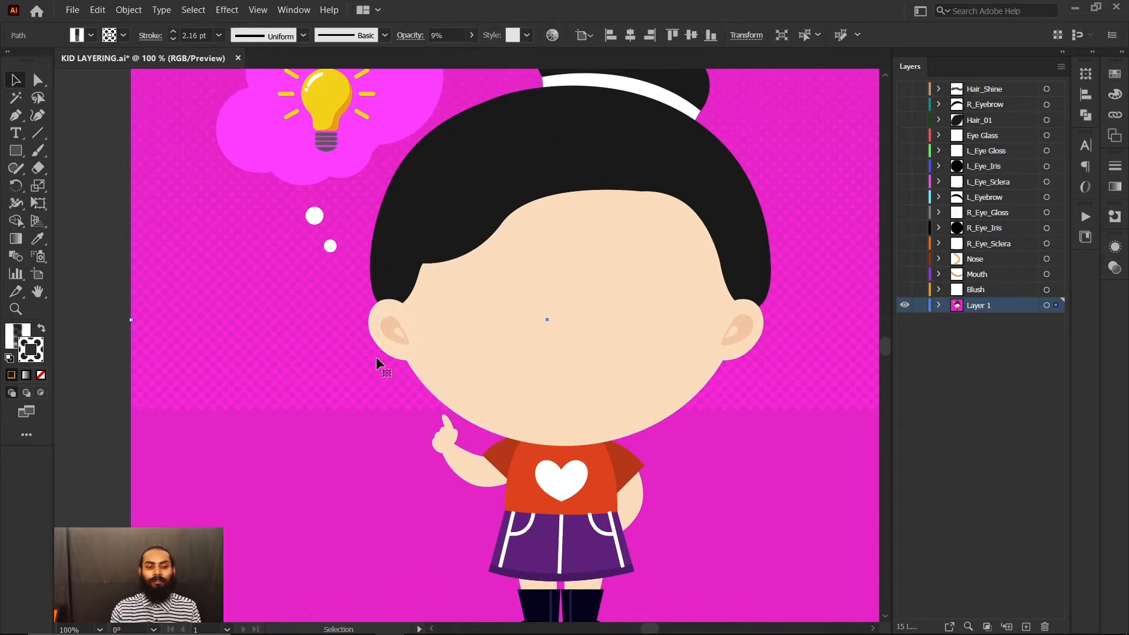
pyautogui.keyDown('alt'); pyautogui.scroll(2, 403, 345); pyautogui.keyUp('alt')
pyautogui.keyDown('alt'); pyautogui.scroll(-2, 449, 376); pyautogui.keyUp('alt')
pyautogui.keyDown('alt'); pyautogui.scroll(1, 339, 410); pyautogui.keyUp('alt')
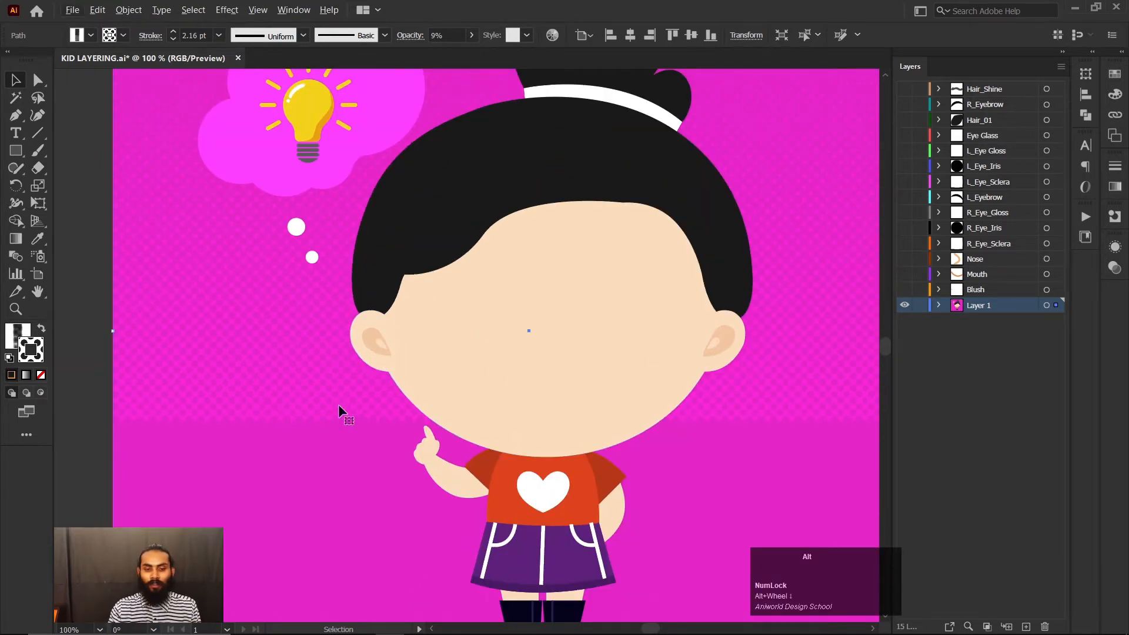
pyautogui.keyDown('alt'); pyautogui.scroll(1, 379, 350); pyautogui.keyUp('alt')
# Step: Select the character's right ear group and create a new layer named "R_Ear" directly above Layer 1
pyautogui.click(379, 341)
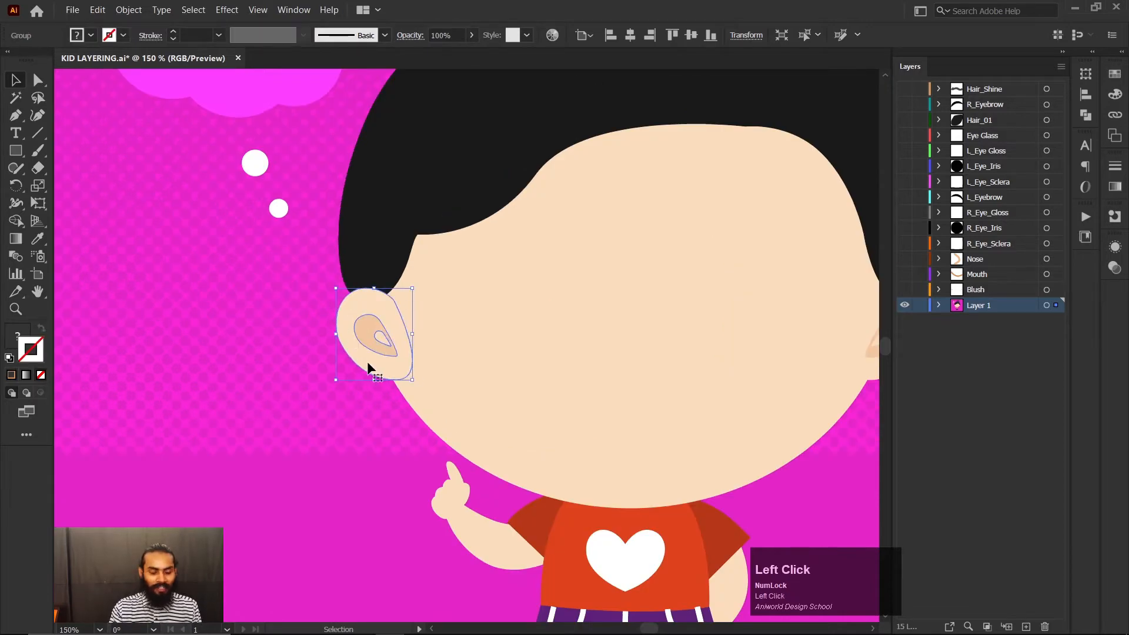
pyautogui.press('ctrl')
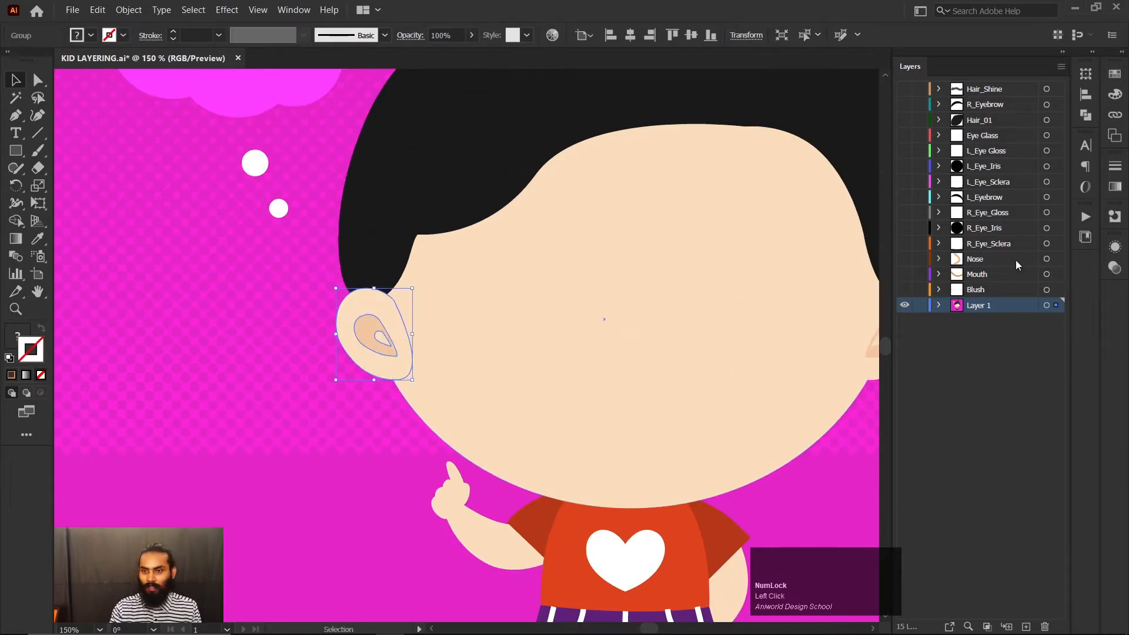
pyautogui.click(1061, 66)
pyautogui.click(1004, 73)
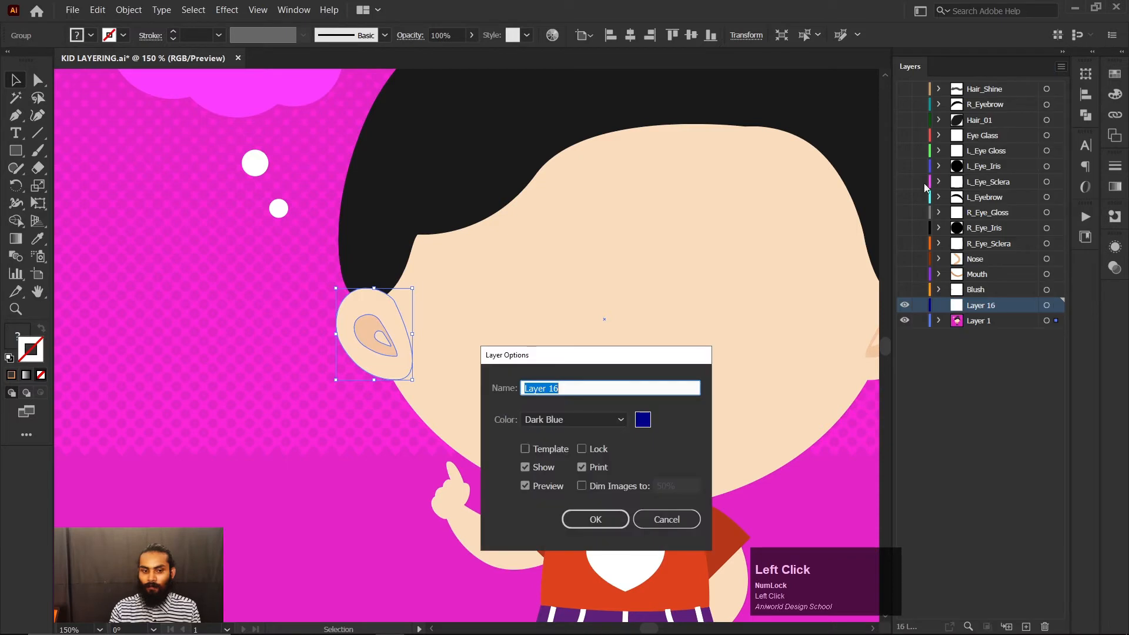
pyautogui.write('R')
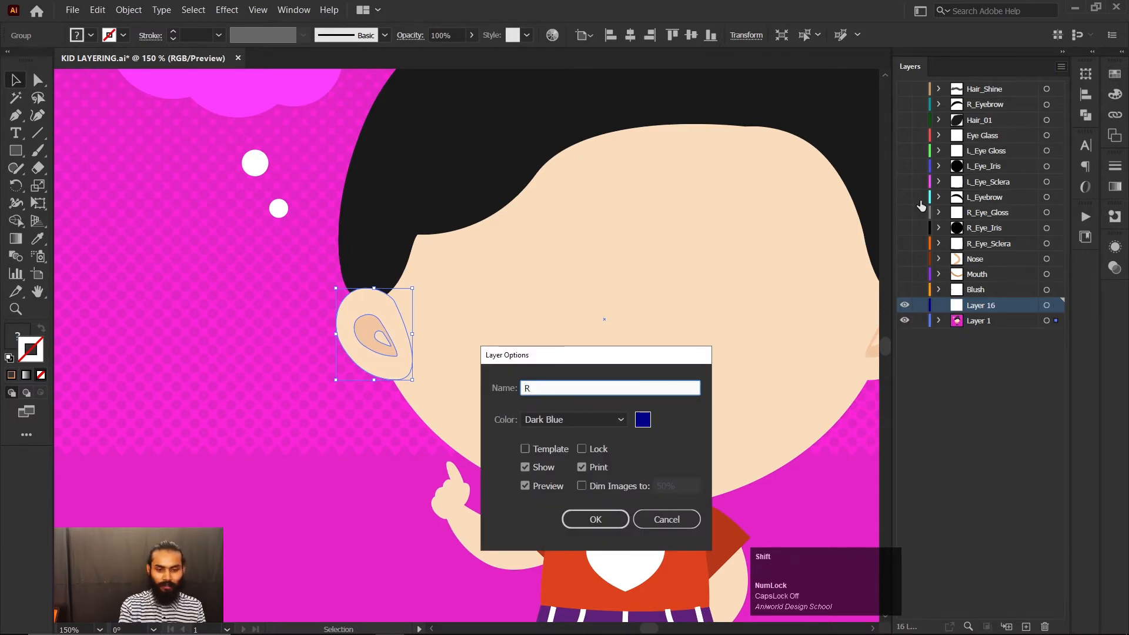
pyautogui.write('_Ear')
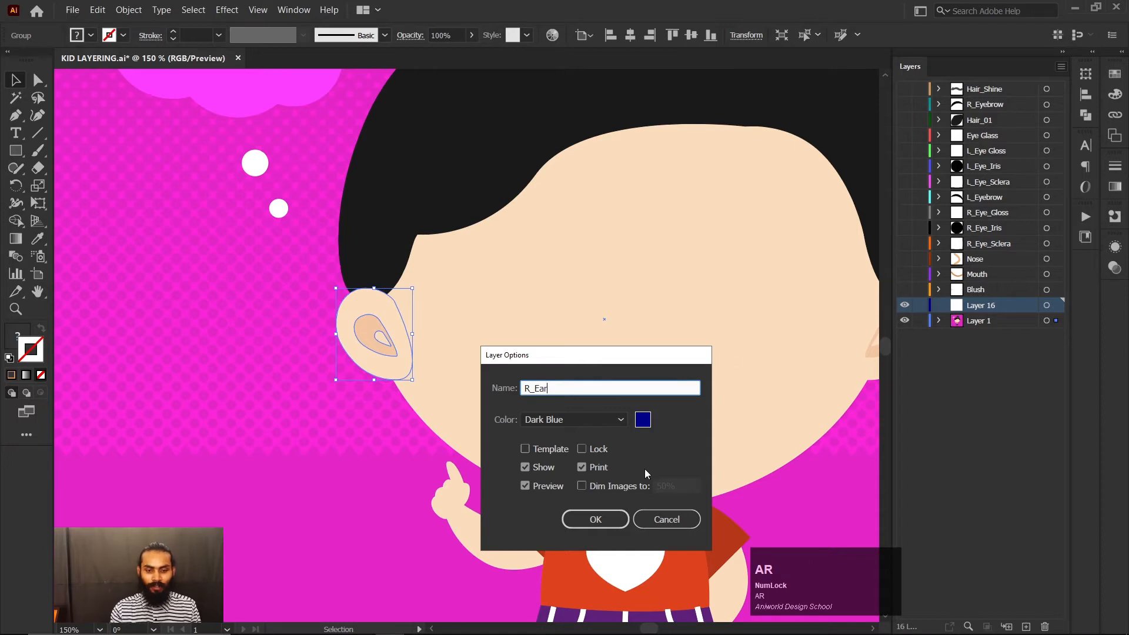
pyautogui.click(608, 512)
# Step: Cut the right ear group from Layer 1 and paste it in place on the R_Ear layer
pyautogui.press('ctrl')
pyautogui.hotkey('ctrl', 'x')
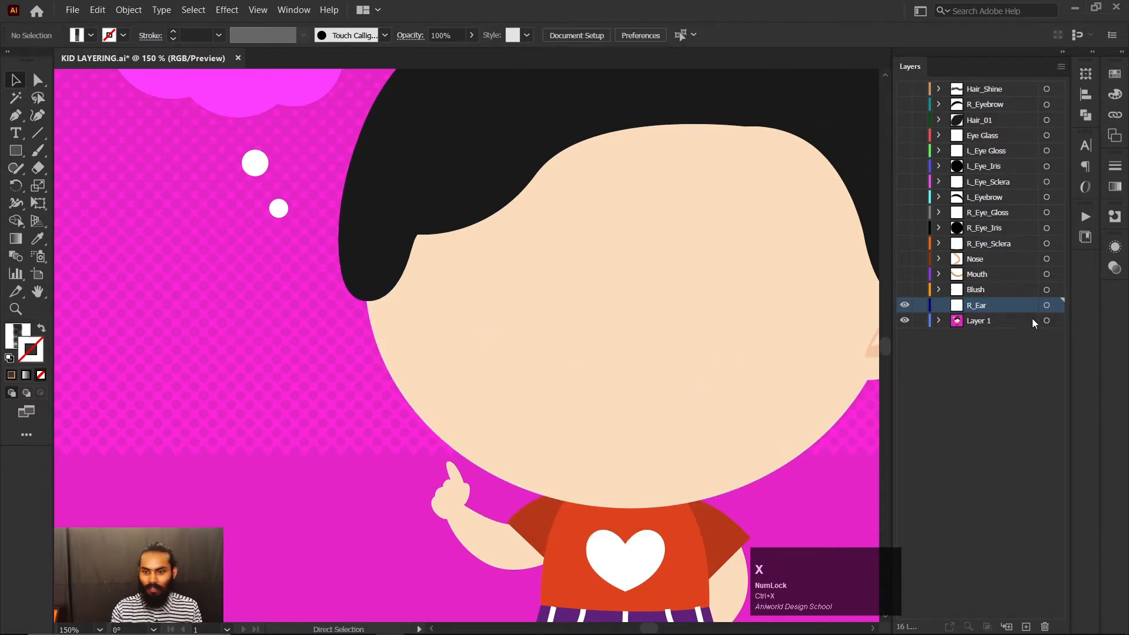
pyautogui.click(1028, 308)
pyautogui.hotkey('ctrl', 'shift', 'v')
# Step: Select the character's left ear group and create a new layer named "L_Ear" directly above Layer 1
pyautogui.scroll(-3, 592, 396)
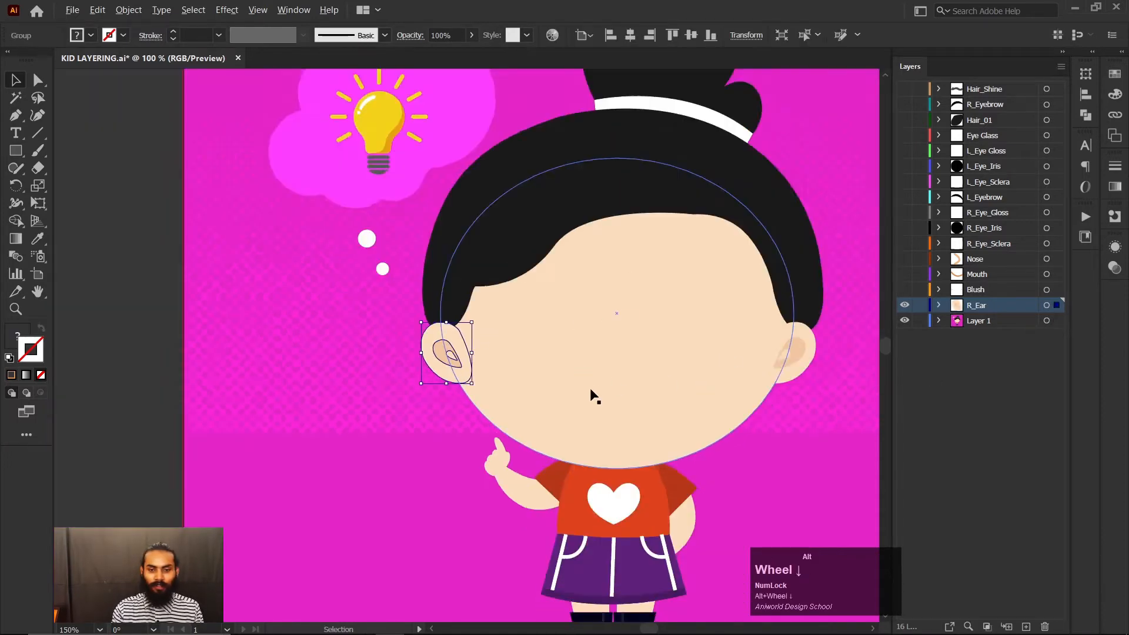
pyautogui.click(627, 380)
pyautogui.scroll(2, 675, 356)
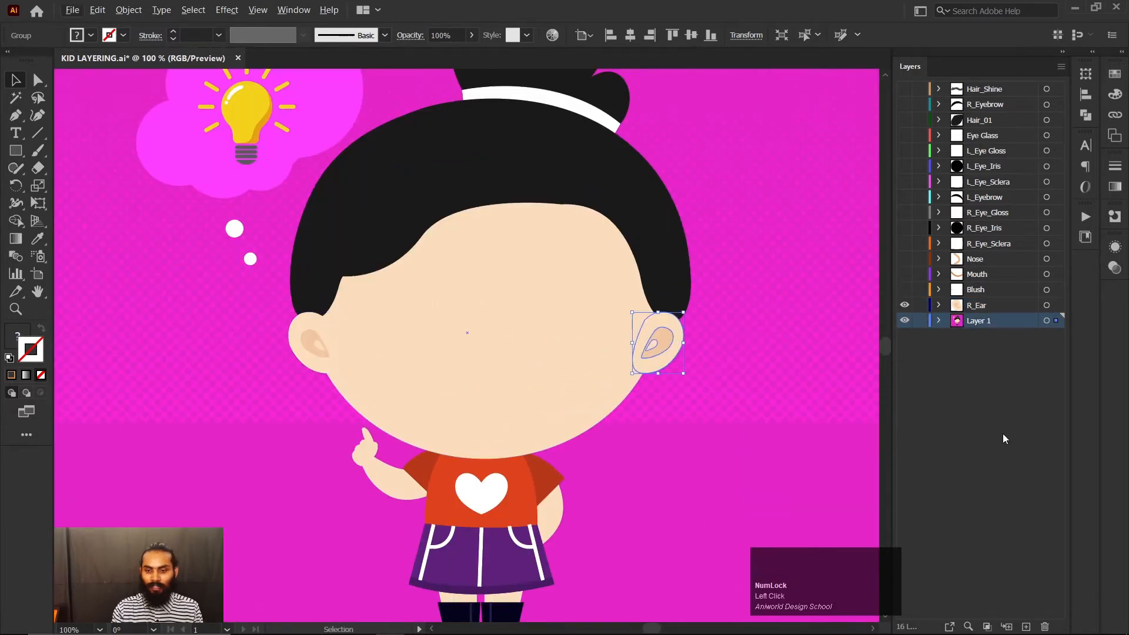
pyautogui.click(1062, 68)
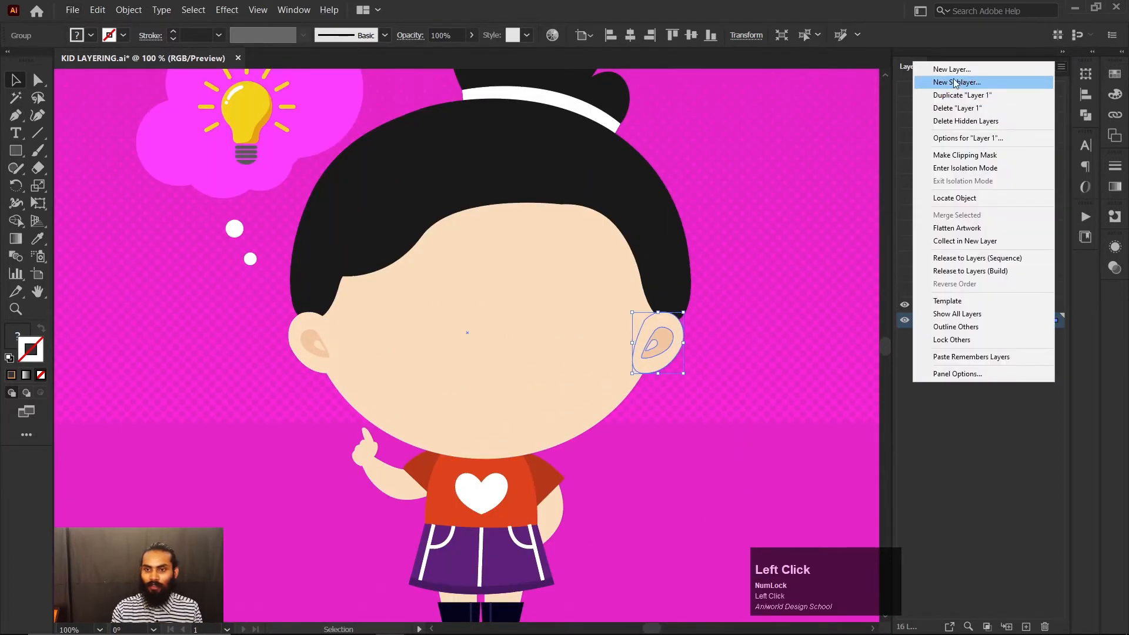
pyautogui.click(947, 73)
pyautogui.write('L')
pyautogui.press('capslock')
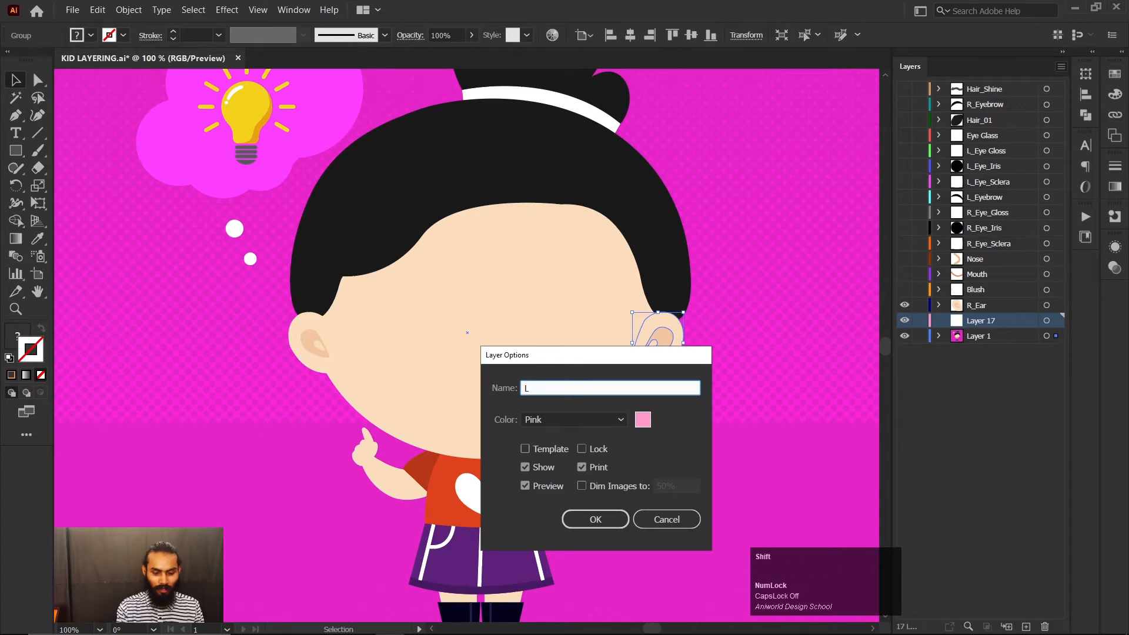
pyautogui.write('_EAR')
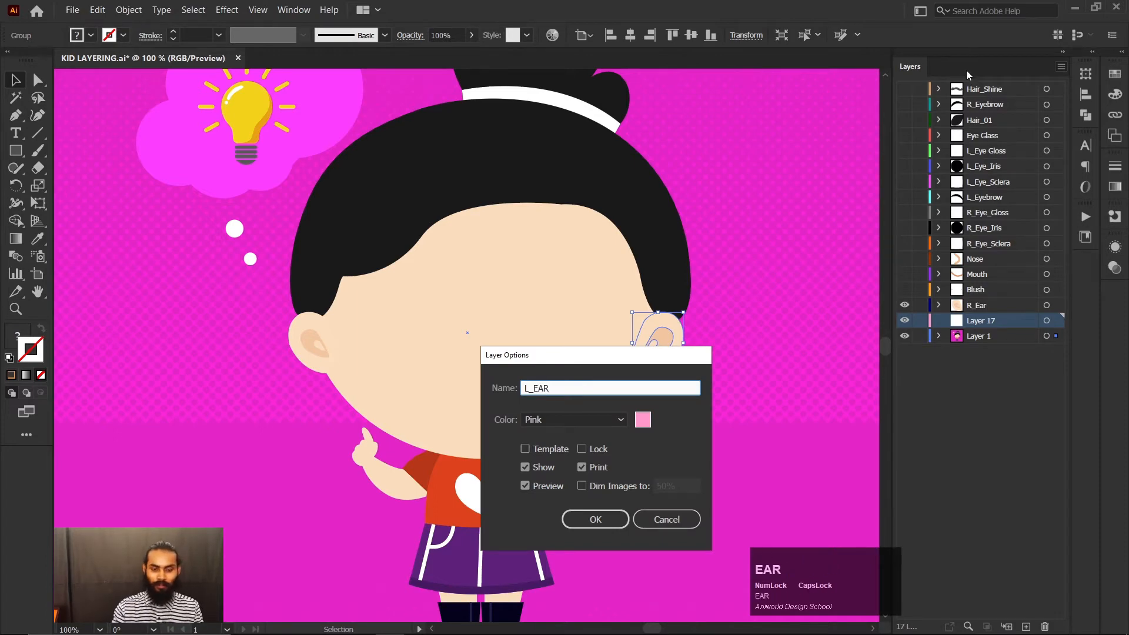
pyautogui.write('A')
pyautogui.press('BackSpace')
pyautogui.press('capslock')
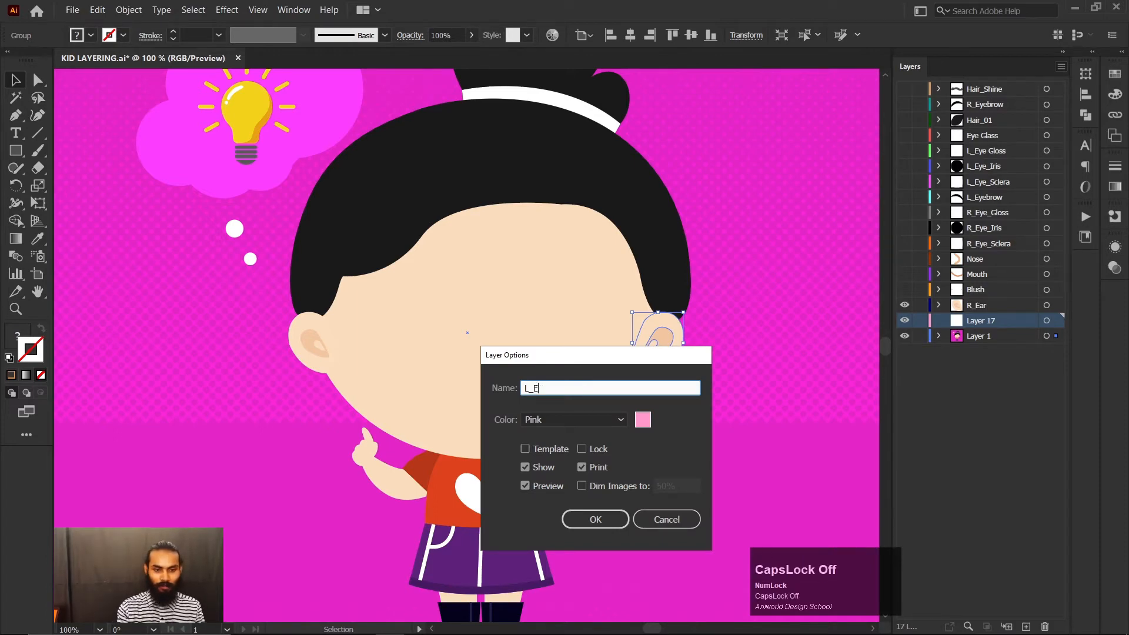
pyautogui.write('ar')
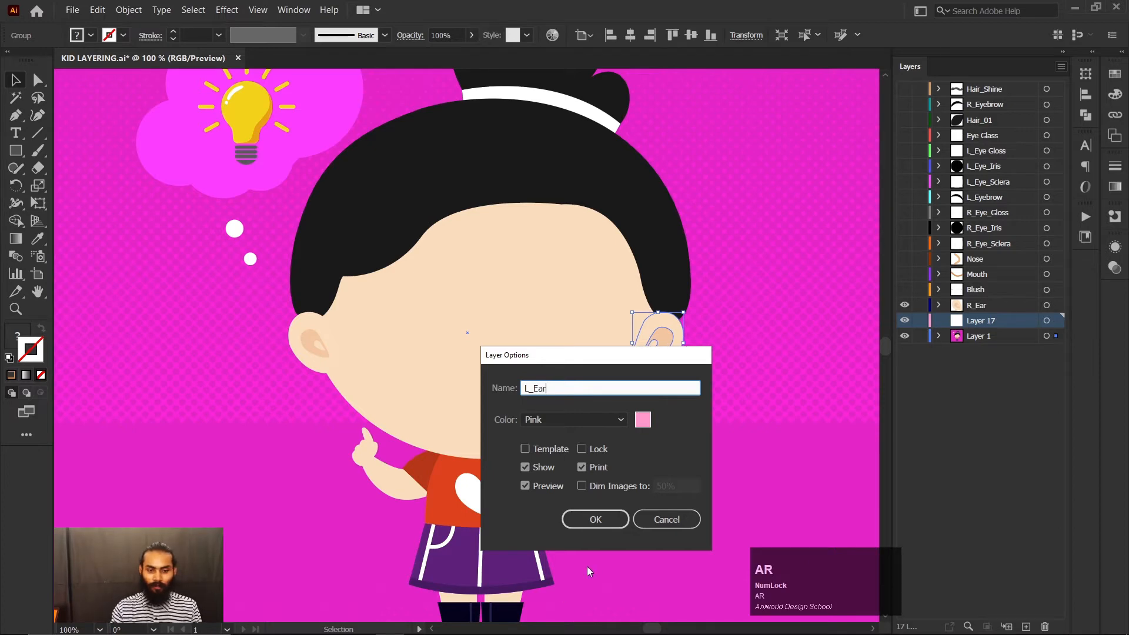
pyautogui.click(610, 516)
# Step: Cut the left ear group, paste it in place on the L_Ear layer, and hide the R_Ear and L_Ear layers
pyautogui.press('ctrl')
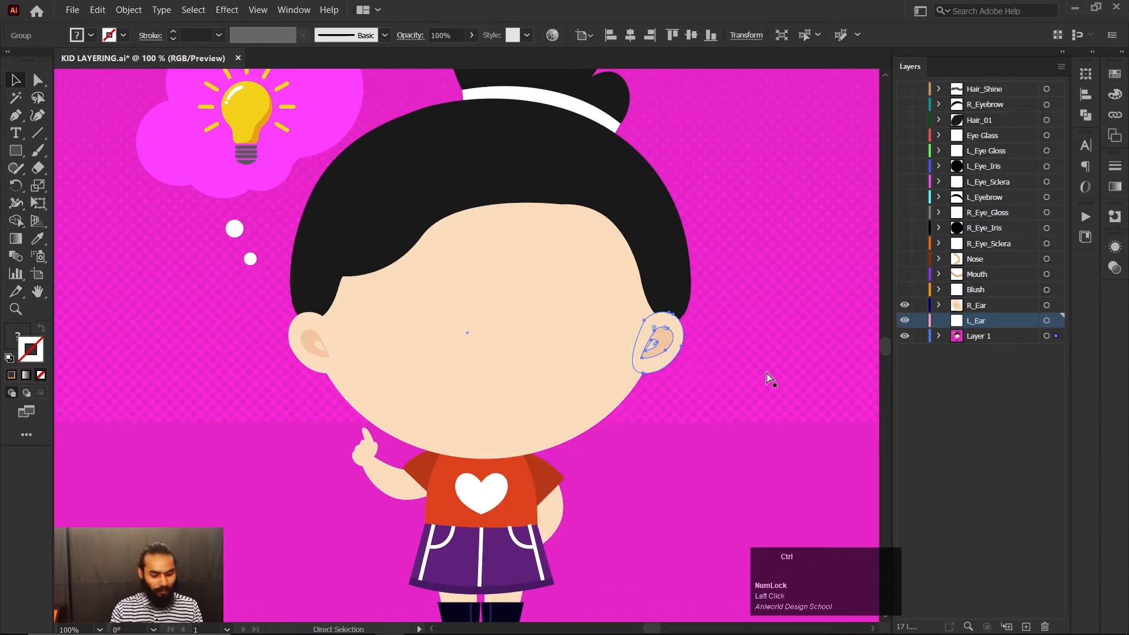
pyautogui.hotkey('ctrl', 'x')
pyautogui.hotkey('ctrl', 'shift', 'v')
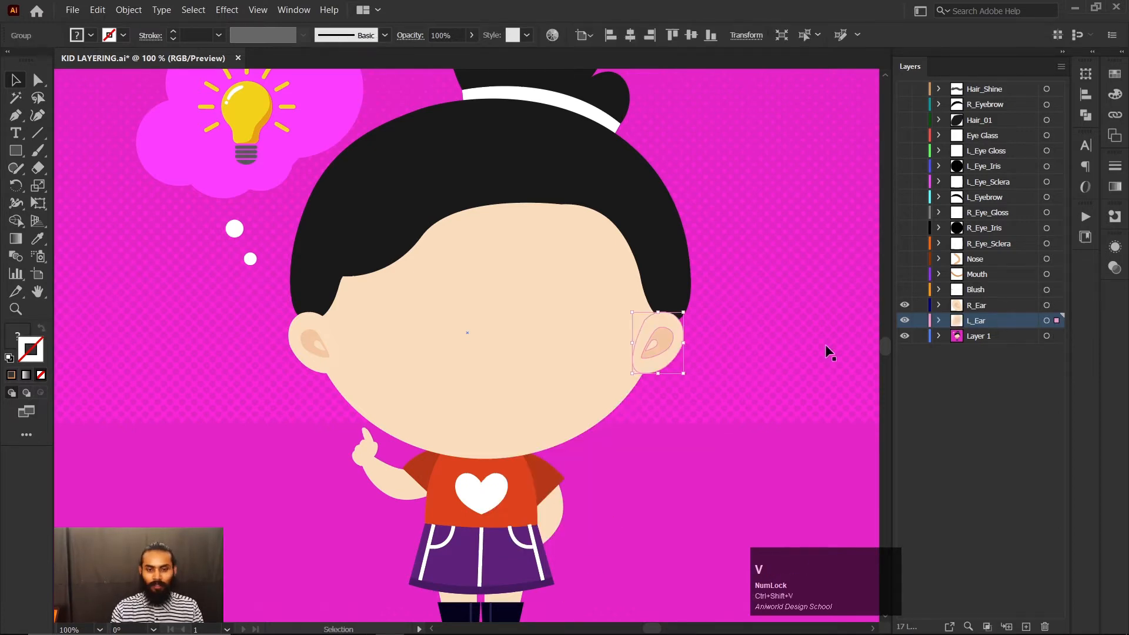
pyautogui.moveTo(907, 306); pyautogui.dragTo(905, 323)
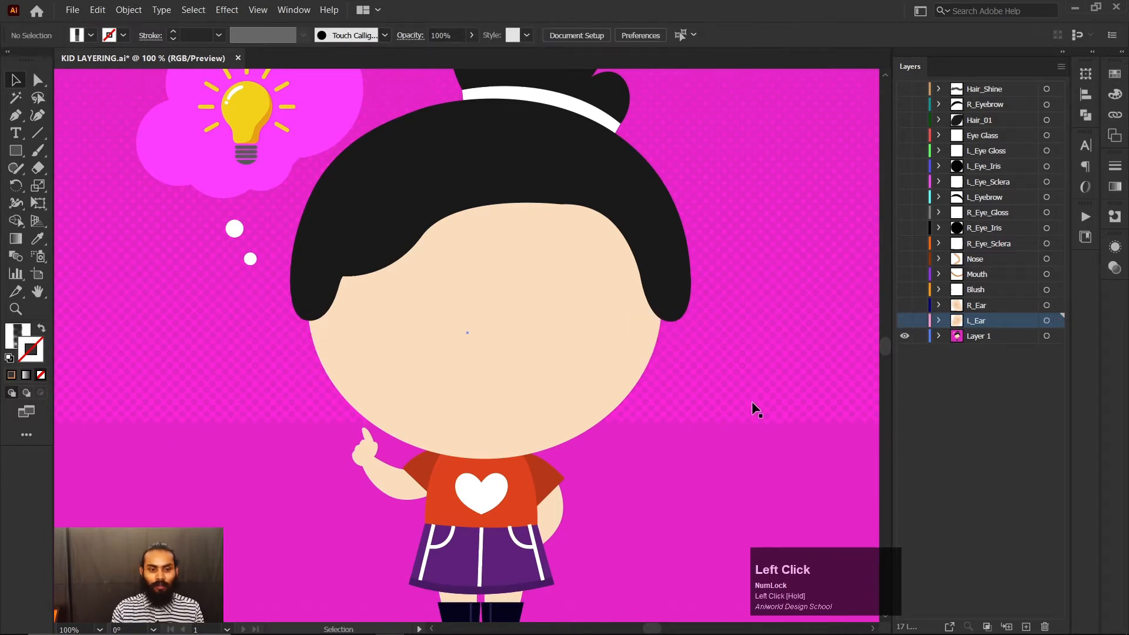
# Step: Select the large black hair shape covering the top of the character's head
pyautogui.moveTo(567, 402); pyautogui.dragTo(604, 492)
pyautogui.moveTo(595, 370); pyautogui.dragTo(595, 401)
pyautogui.click(442, 304)
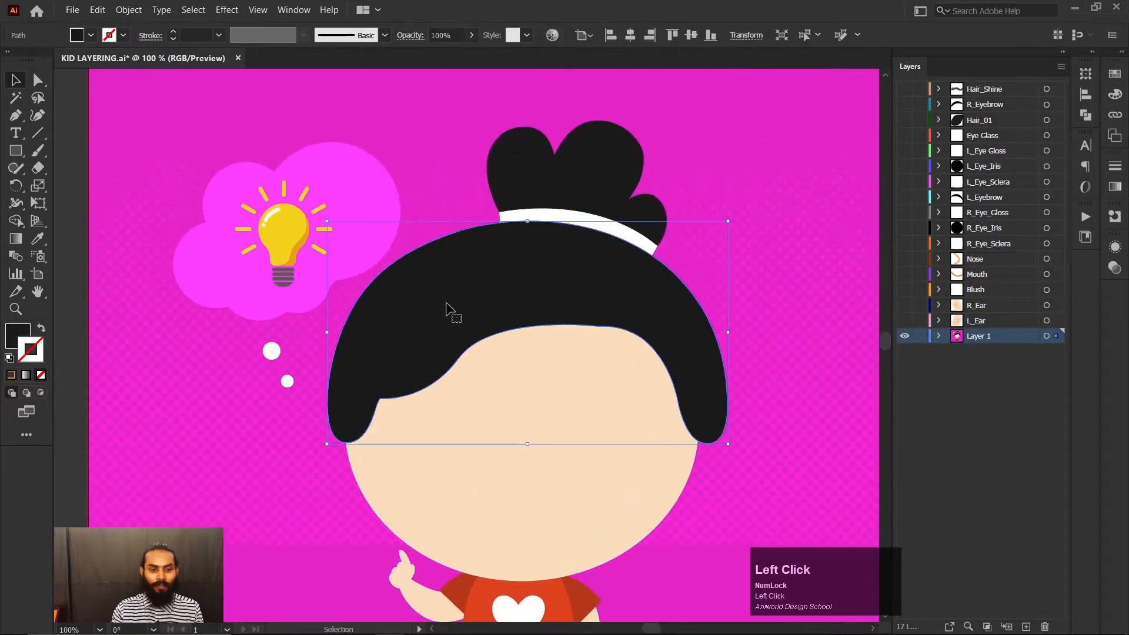
# Step: Try moving the large hair shape and the face separately, undoing each move
pyautogui.moveTo(477, 305); pyautogui.dragTo(525, 316)
pyautogui.hotkey('ctrl', 'z')
pyautogui.moveTo(521, 414); pyautogui.dragTo(484, 397)
pyautogui.hotkey('ctrl', 'z')
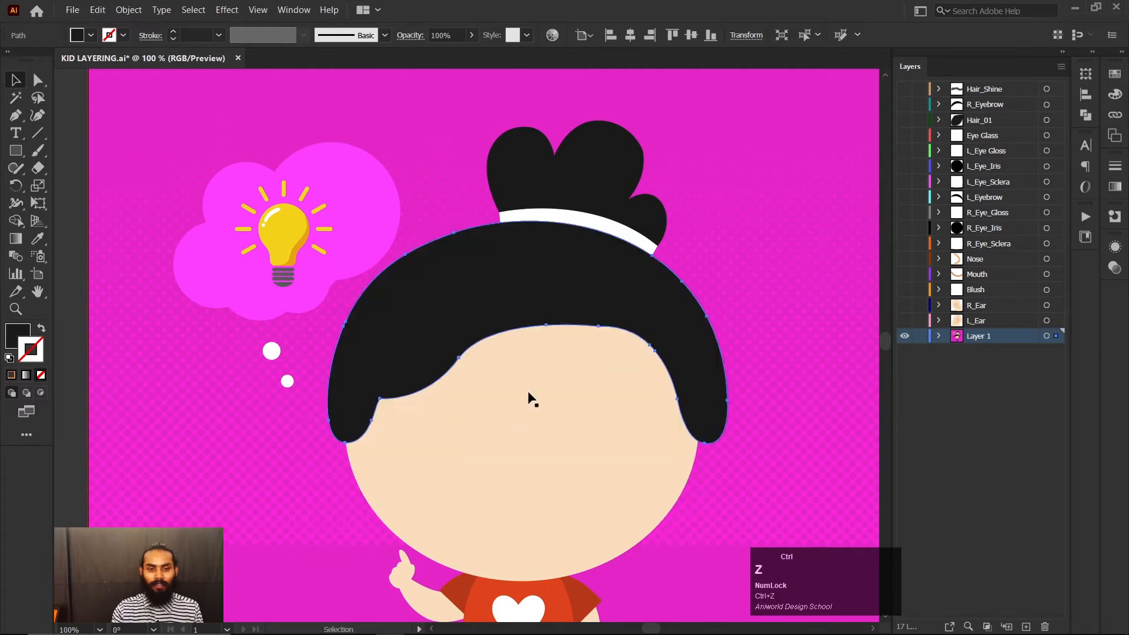
# Step: Cut the large hair shape and paste it in place on a new layer directly above Layer 1
pyautogui.hotkey('ctrl', 'x')
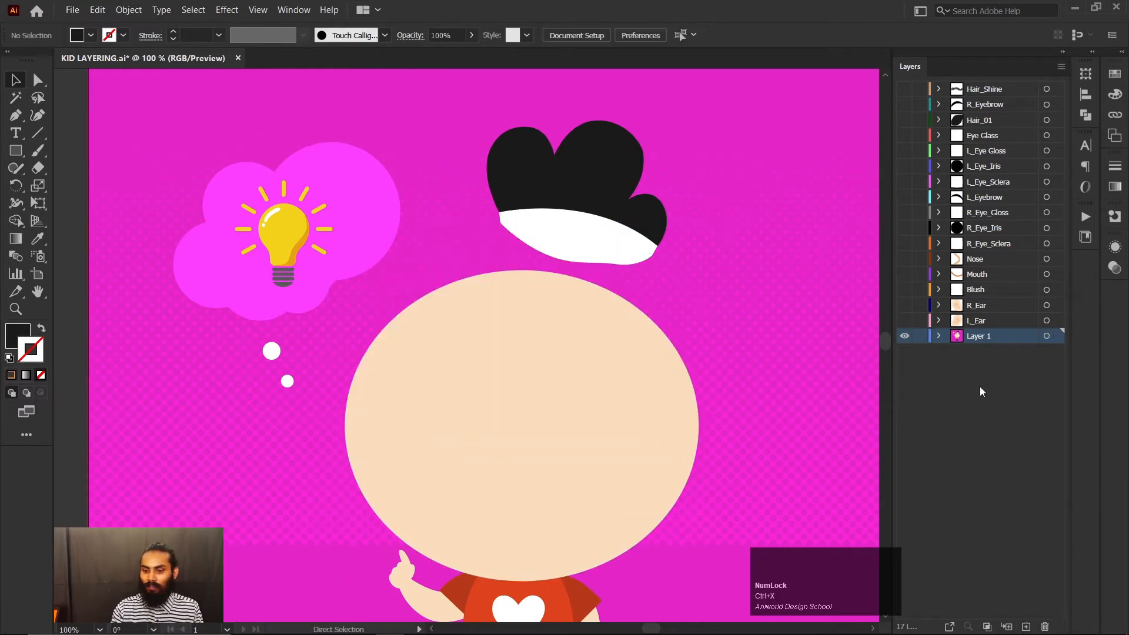
pyautogui.click(1027, 627)
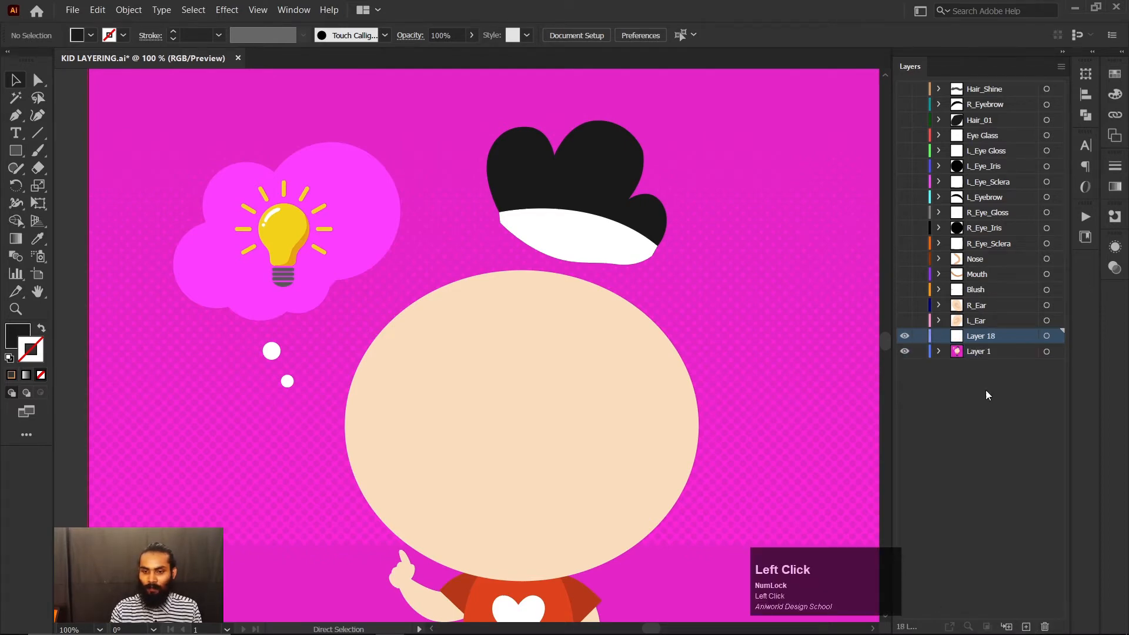
pyautogui.hotkey('ctrl', 'shift', 'v')
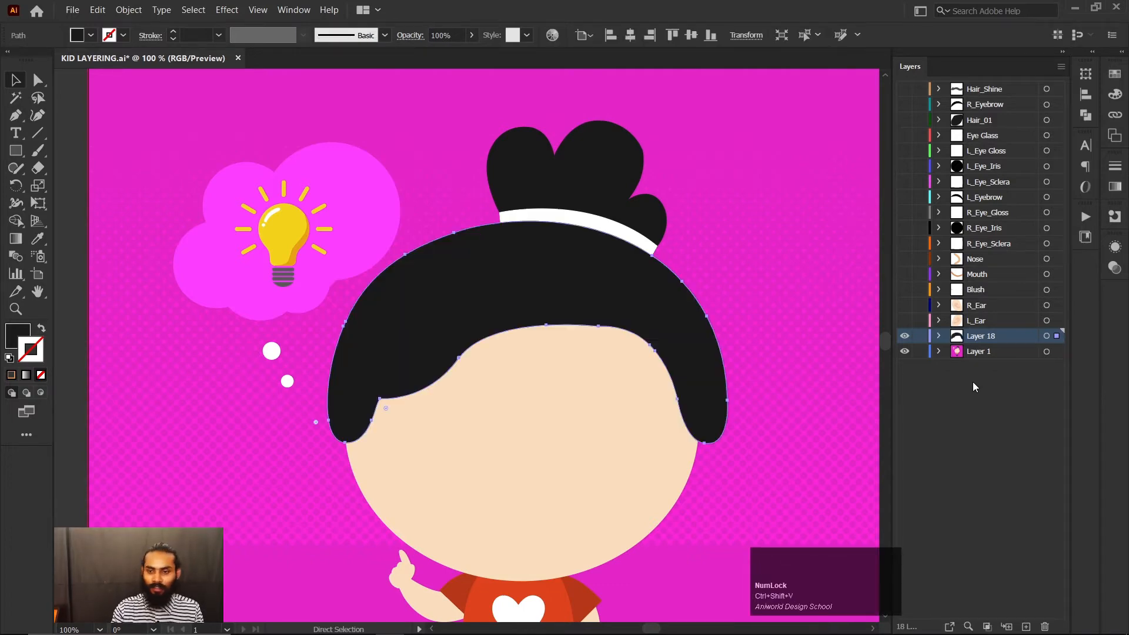
# Step: Rename the new layer holding the large hair shape as "Hair_02"
pyautogui.doubleClick(982, 337)
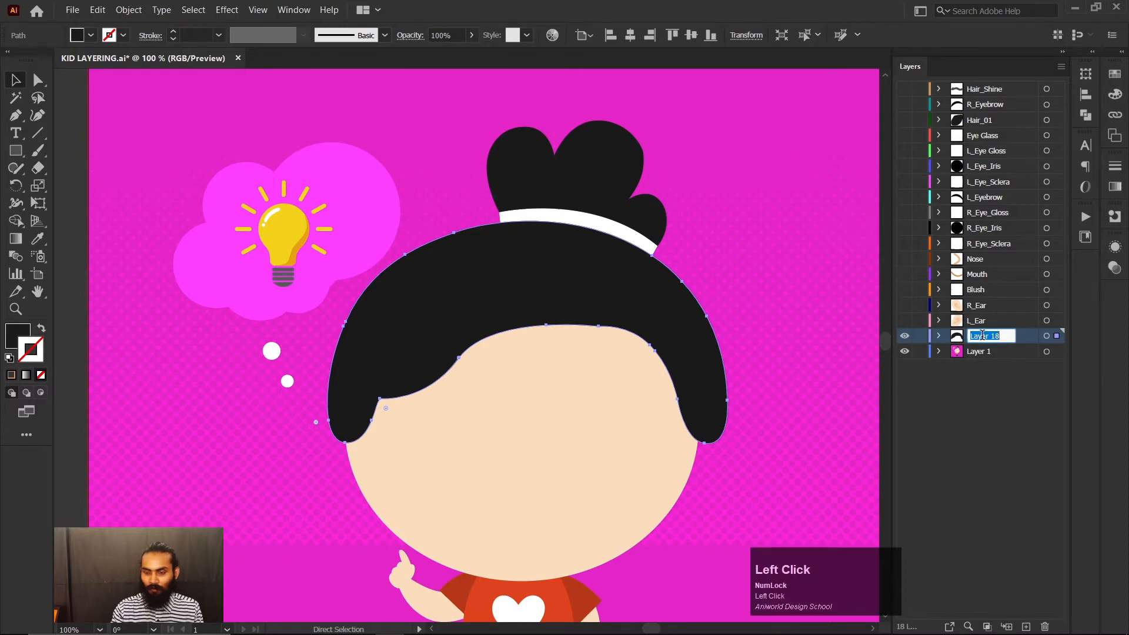
pyautogui.write('Hair')
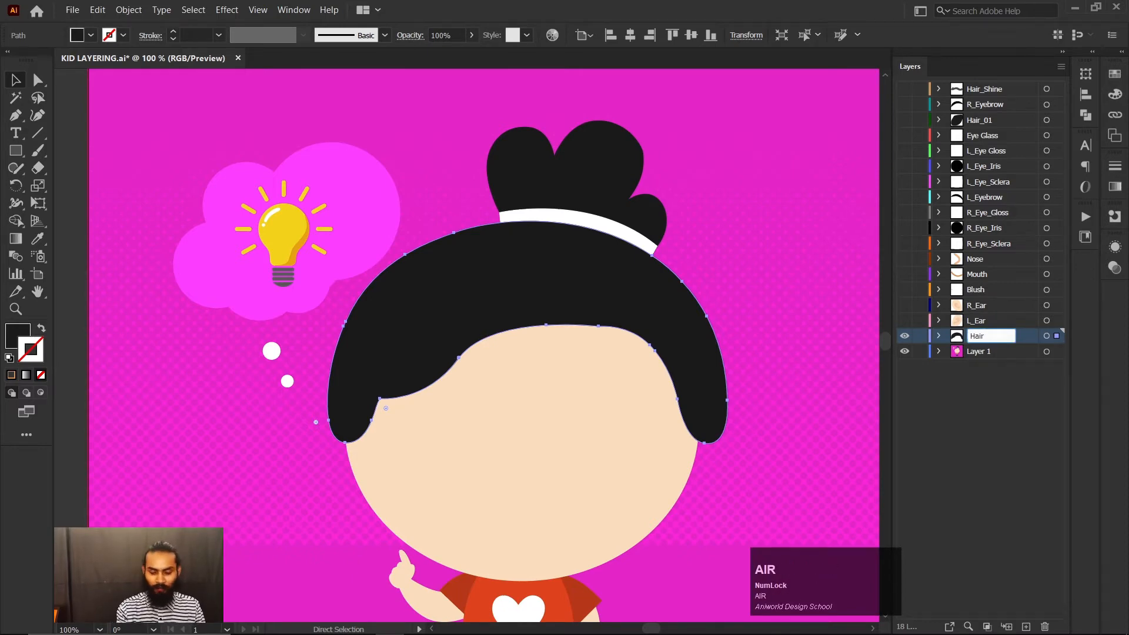
pyautogui.write('_02')
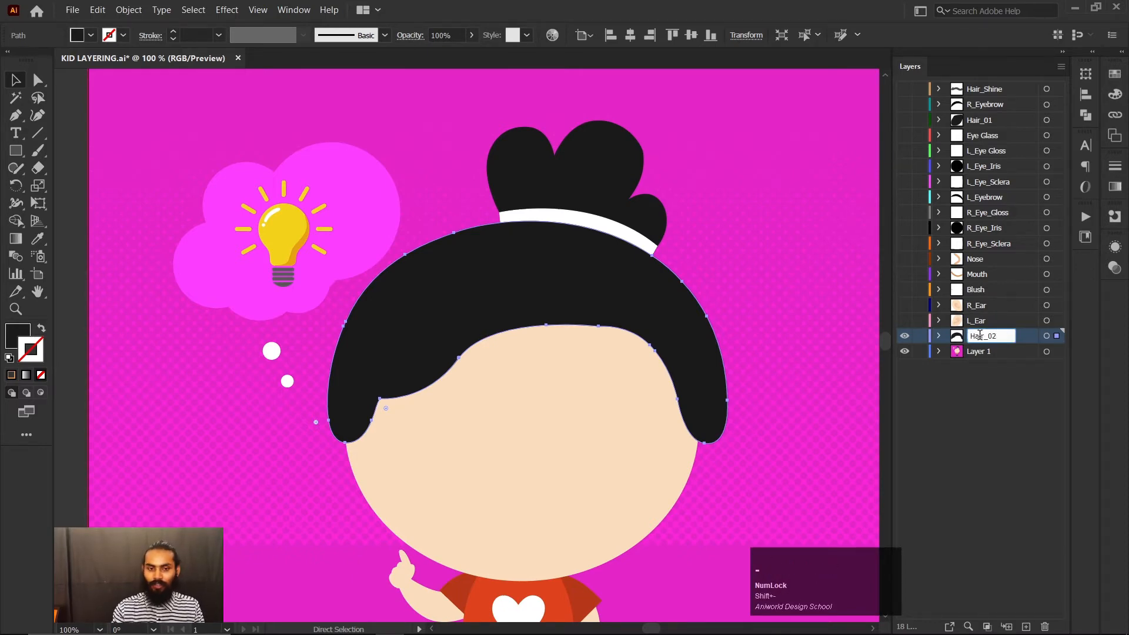
pyautogui.click(1024, 418)
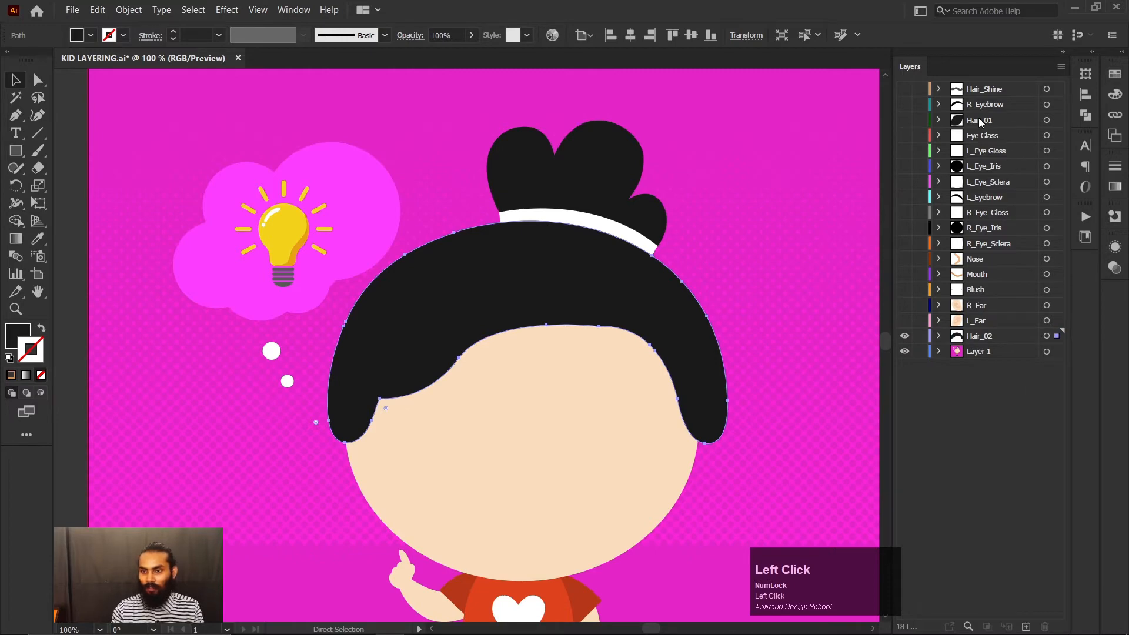
# Step: Toggle the visibility of the Hair_01 and Hair_02 layers to check which hair shape each one holds
pyautogui.press('v')
pyautogui.click(904, 120)
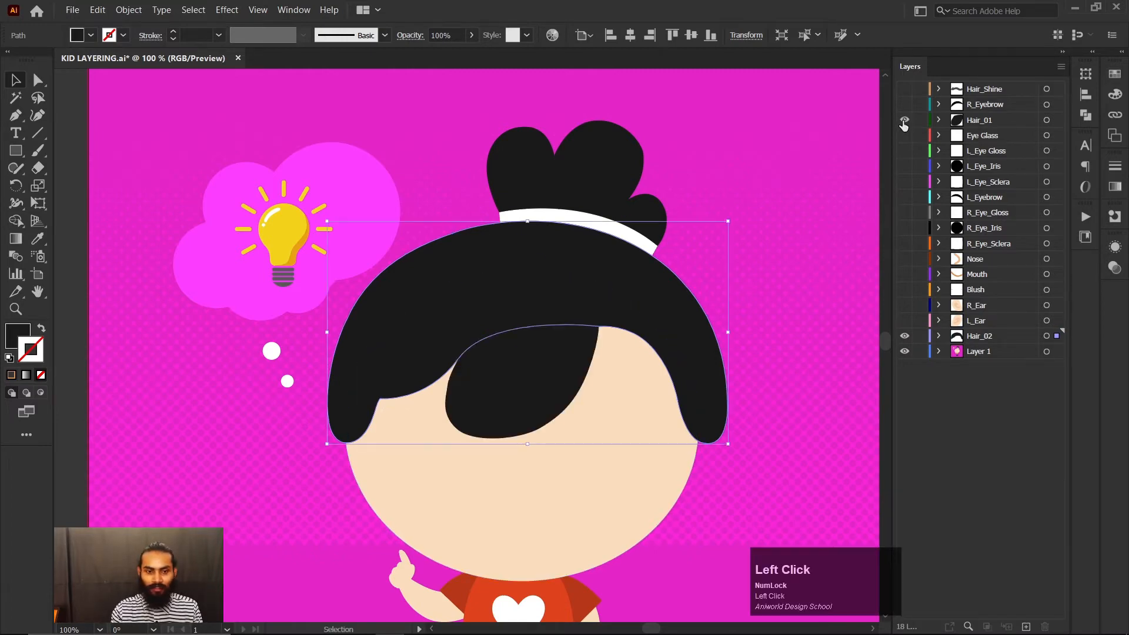
pyautogui.click(904, 120)
pyautogui.click(994, 337)
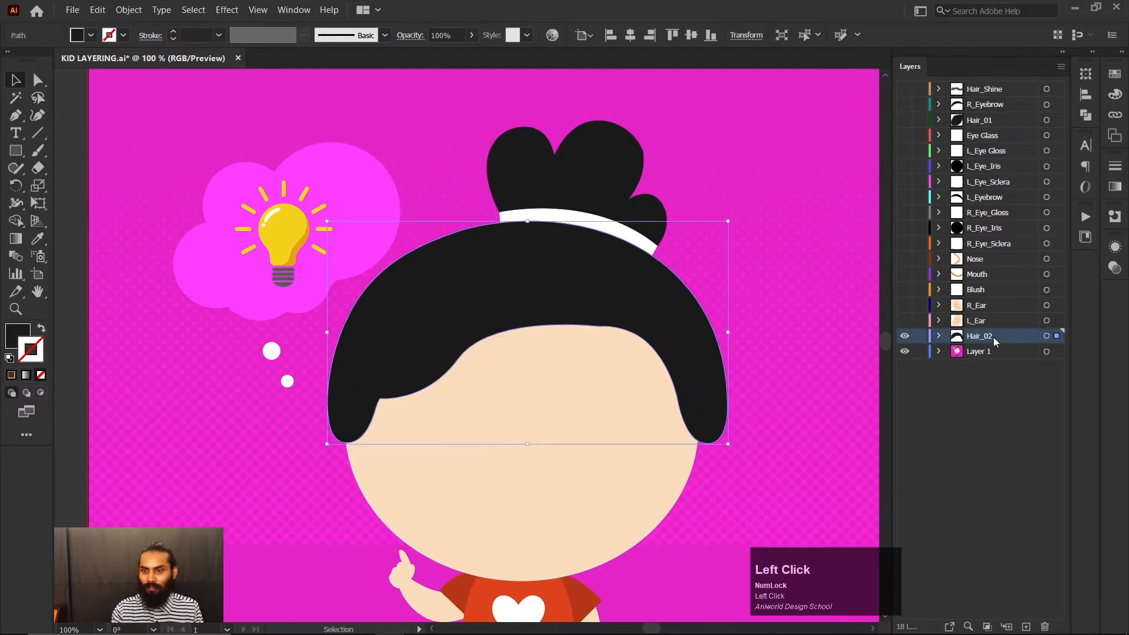
pyautogui.click(905, 335)
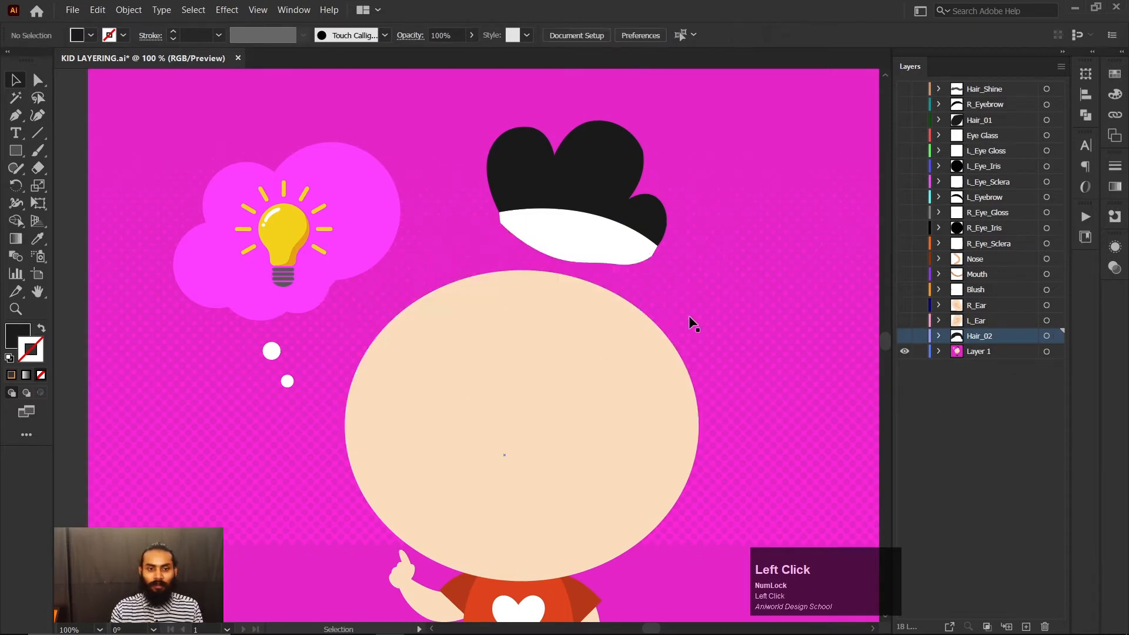
pyautogui.click(904, 336)
# Step: Select and group the white hair band and the hair bun, testing the group with a move that is undone
pyautogui.click(593, 227)
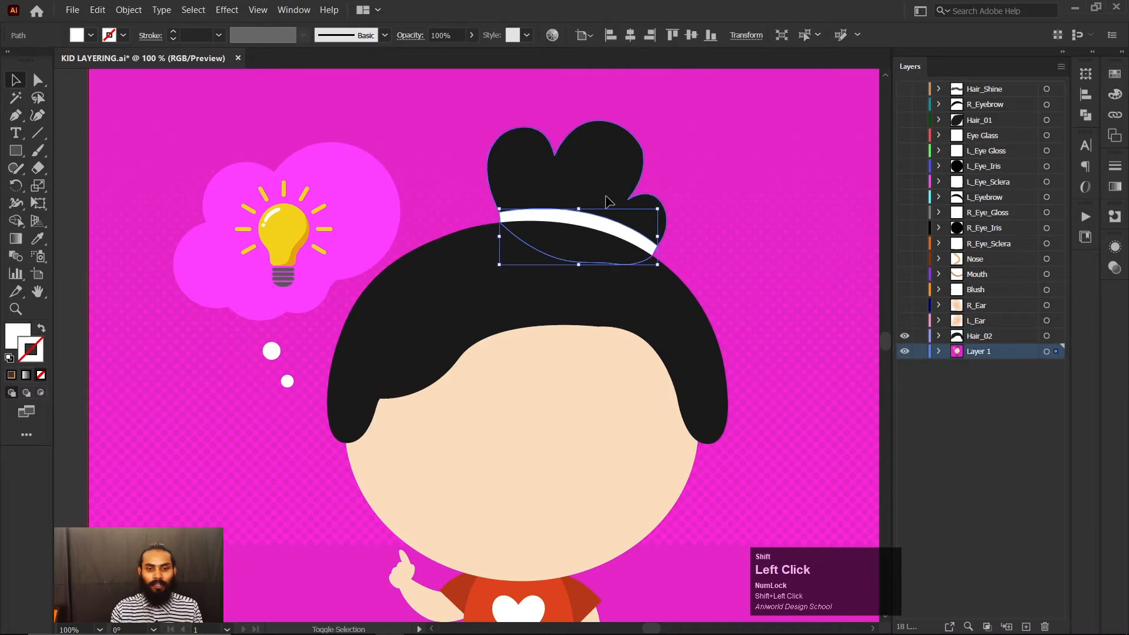
pyautogui.moveTo(635, 223); pyautogui.dragTo(680, 255)
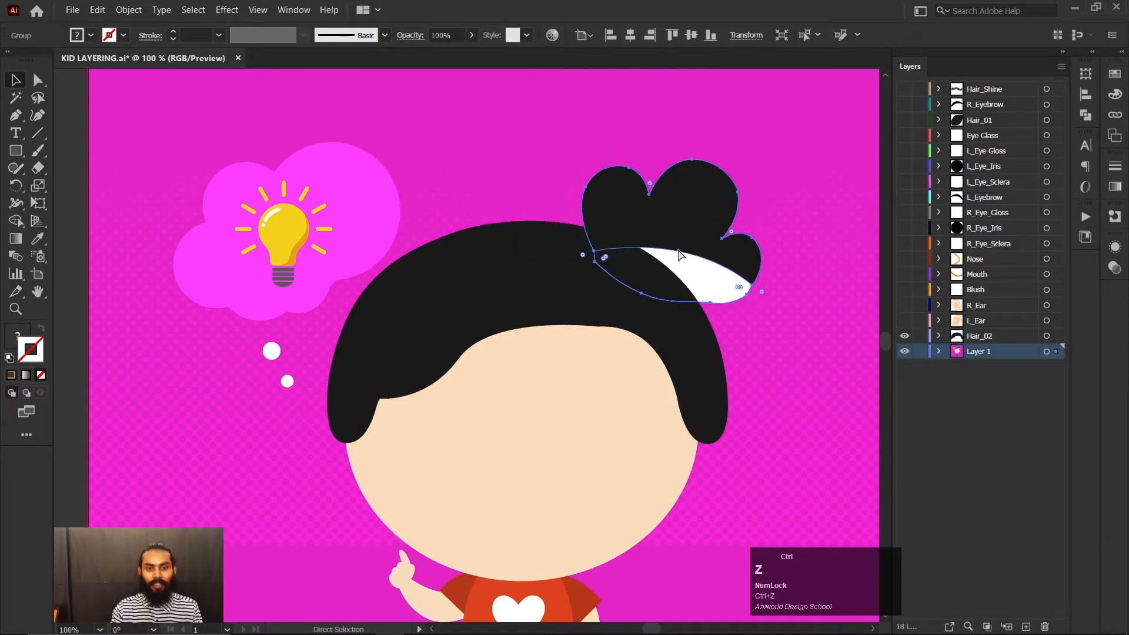
pyautogui.hotkey('ctrl', 'z')
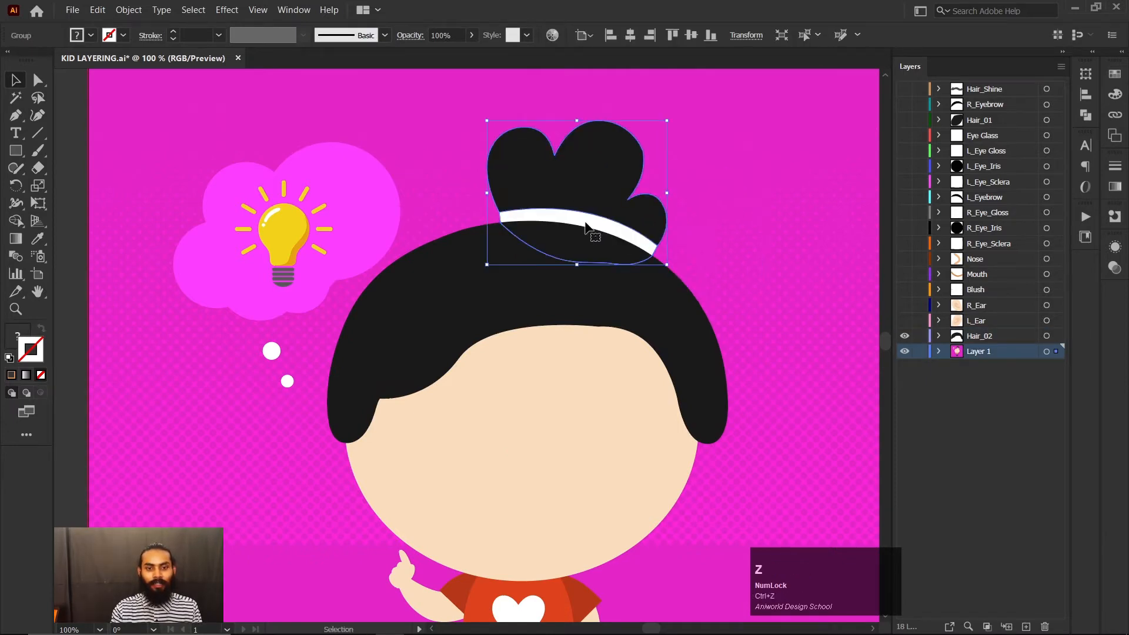
# Step: Create a new layer directly above Layer 1, then cut the hair bun group and paste it in place there
pyautogui.click(1027, 627)
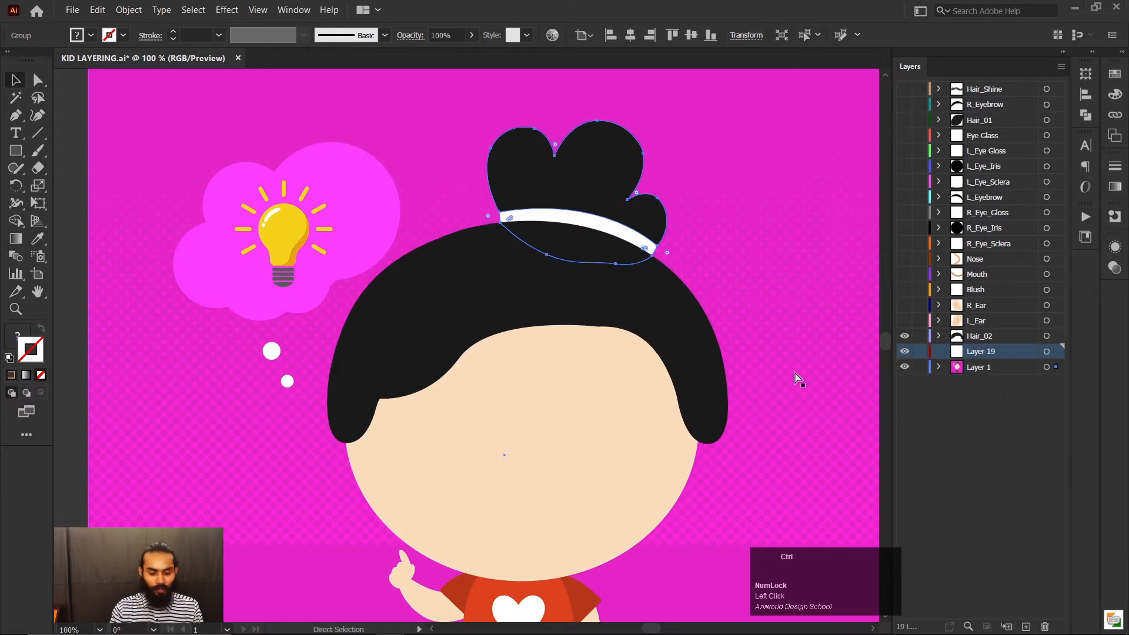
pyautogui.hotkey('ctrl', 'x')
pyautogui.hotkey('ctrl', 'shift', 'v')
pyautogui.press('v')
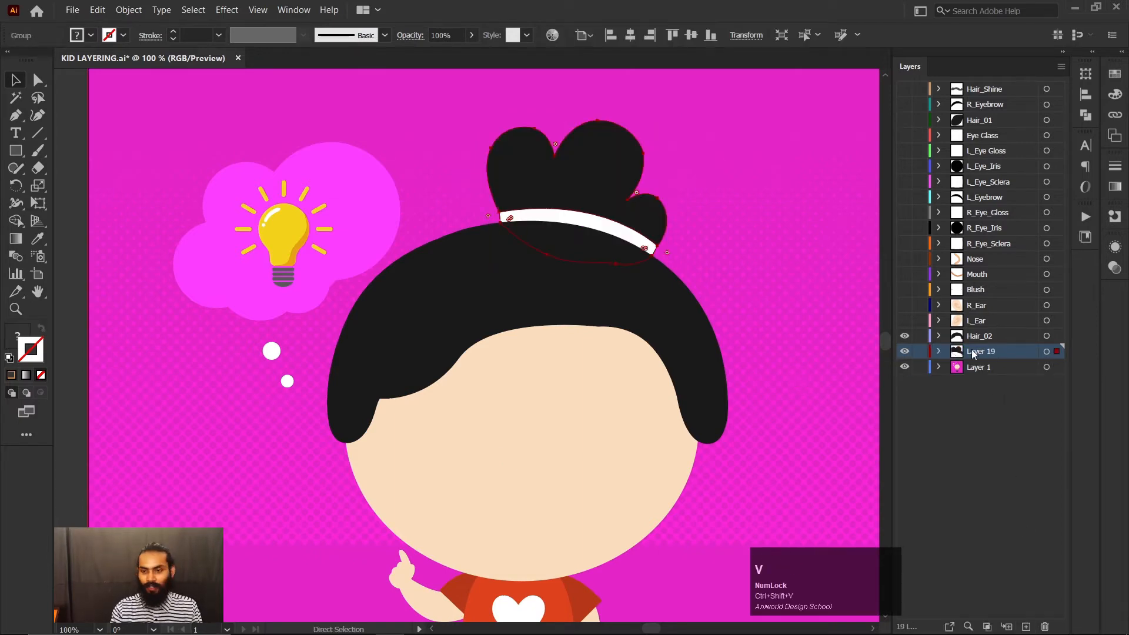
# Step: Rename the hair bun's layer as Hair_03 and hide the Hair_02 and Hair_03 layers
pyautogui.doubleClick(989, 353)
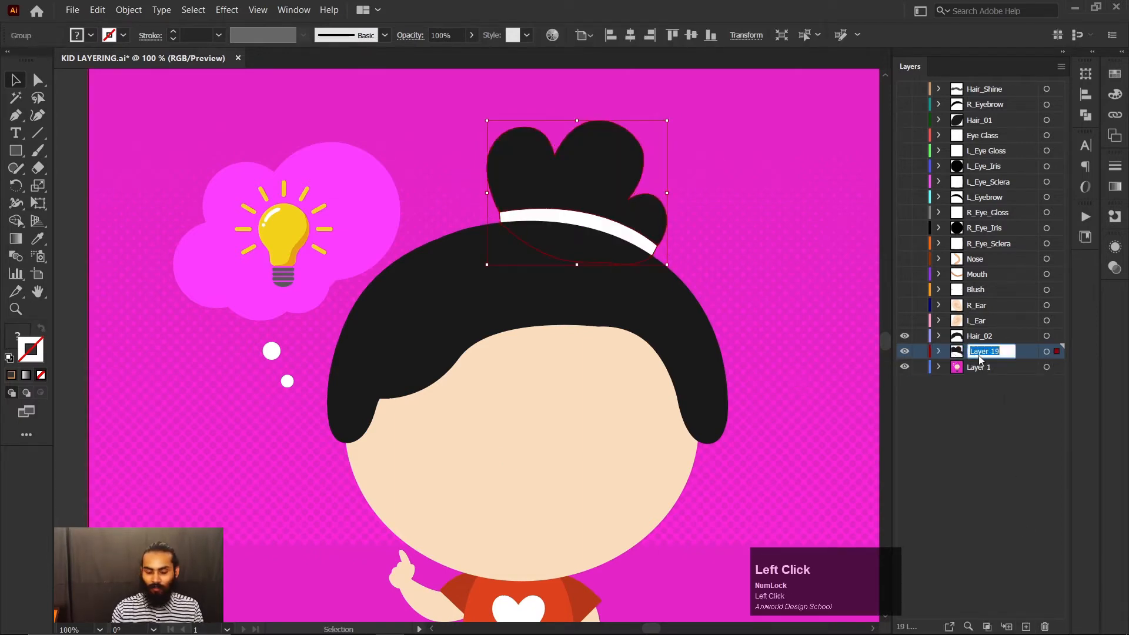
pyautogui.write('Hair_')
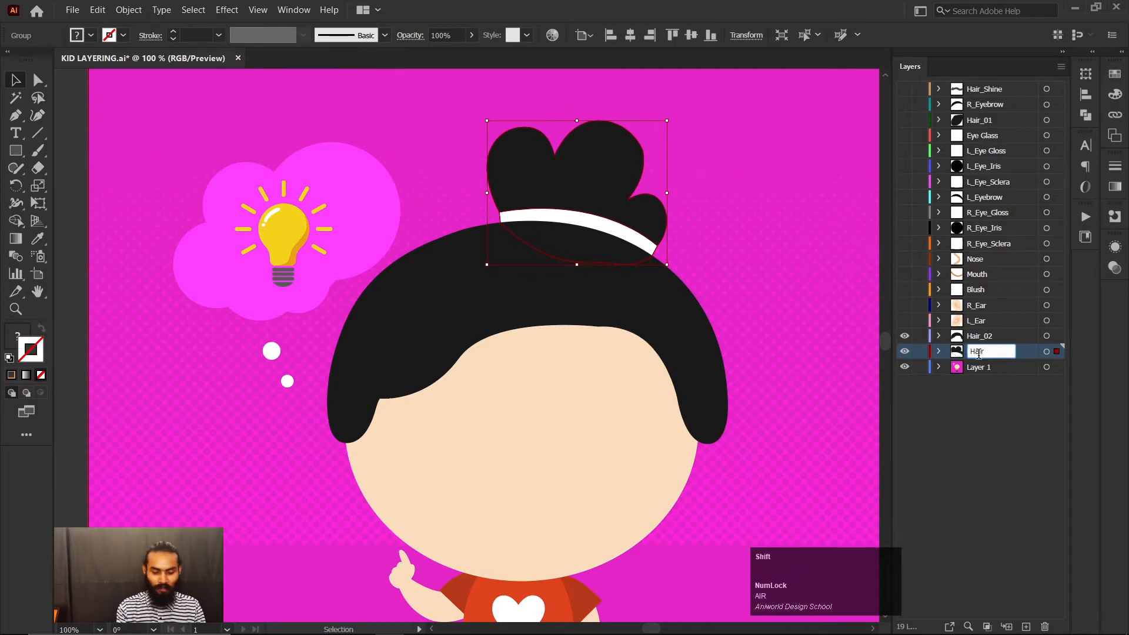
pyautogui.write('03')
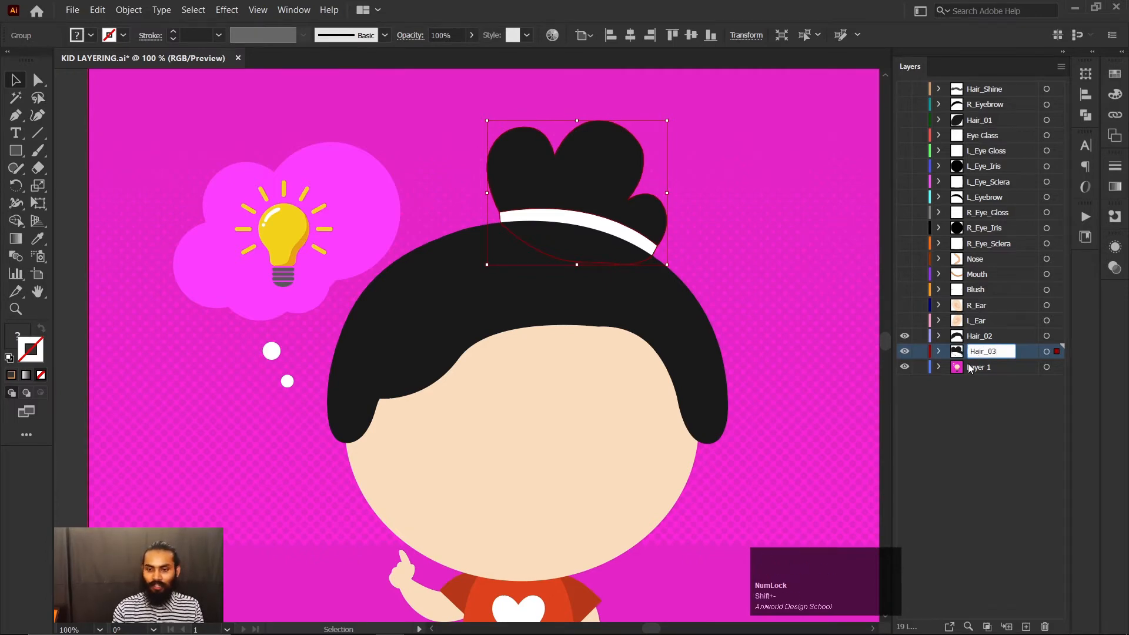
pyautogui.click(984, 404)
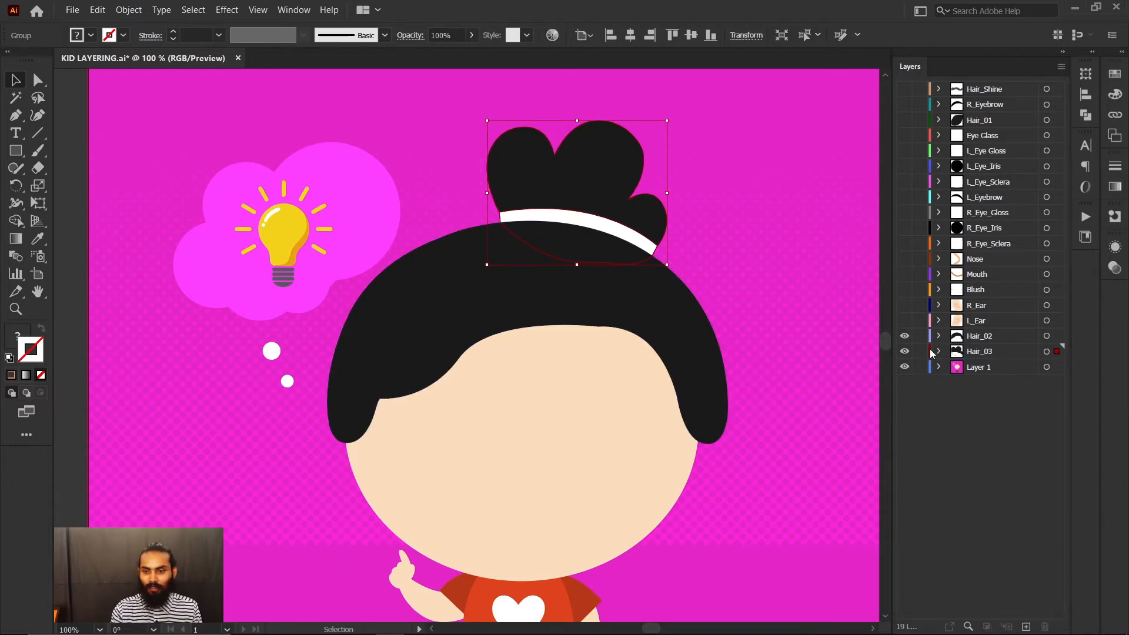
pyautogui.click(904, 335)
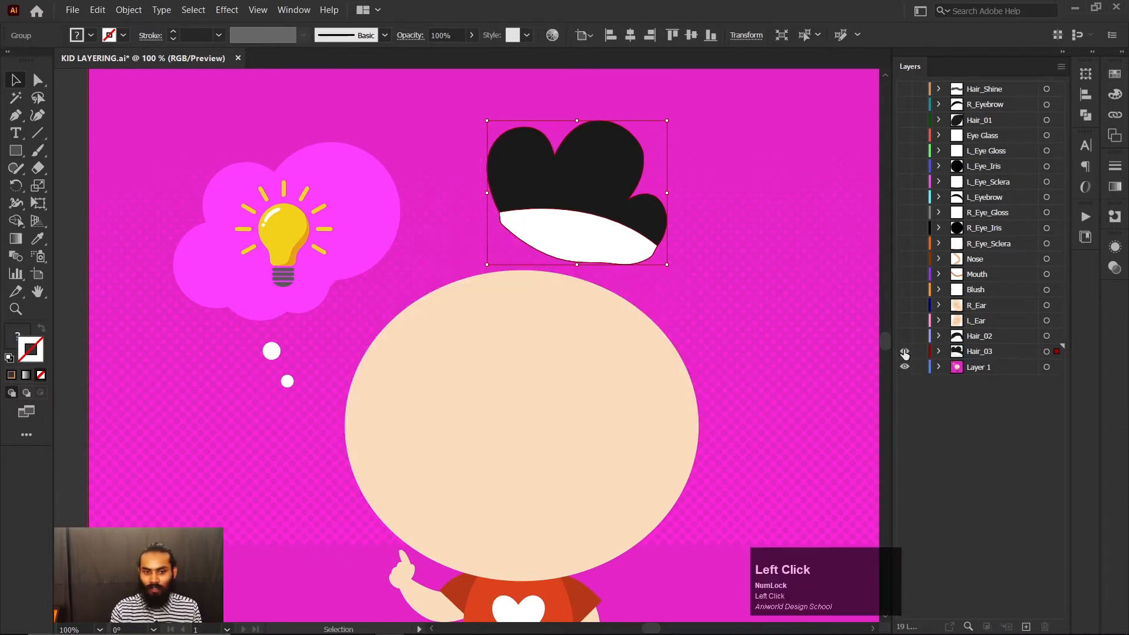
pyautogui.click(904, 351)
# Step: Create a new layer above Layer 1 and move the skin-coloured head ellipse onto it in place
pyautogui.scroll(-2, 702, 373)
pyautogui.scroll(-5, 700, 365)
pyautogui.moveTo(504, 455); pyautogui.dragTo(531, 434)
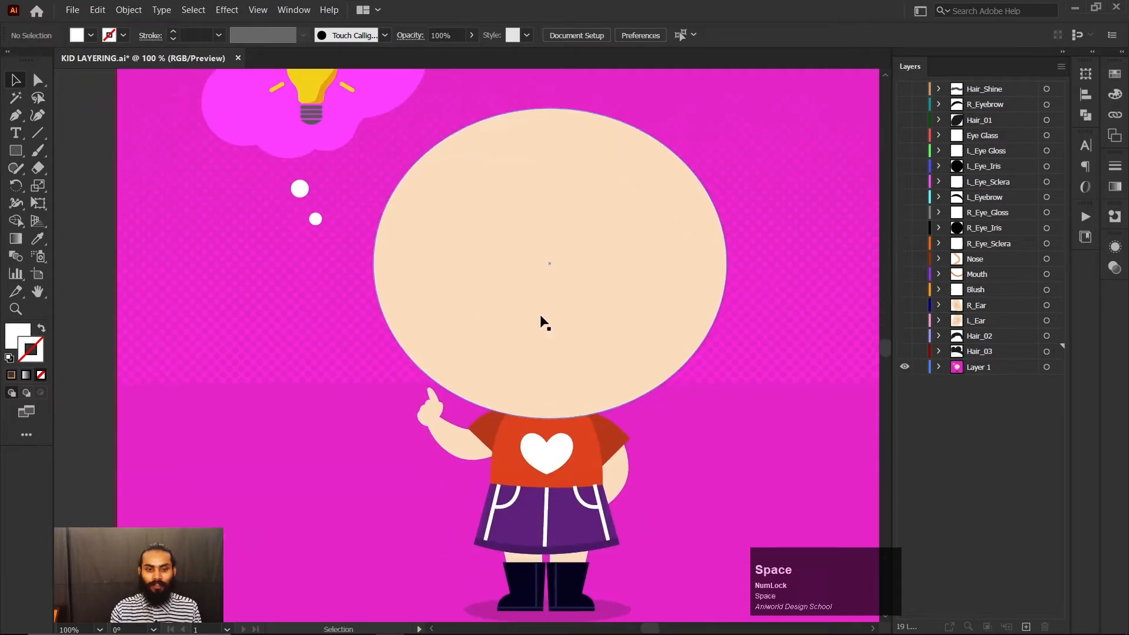
pyautogui.click(540, 316)
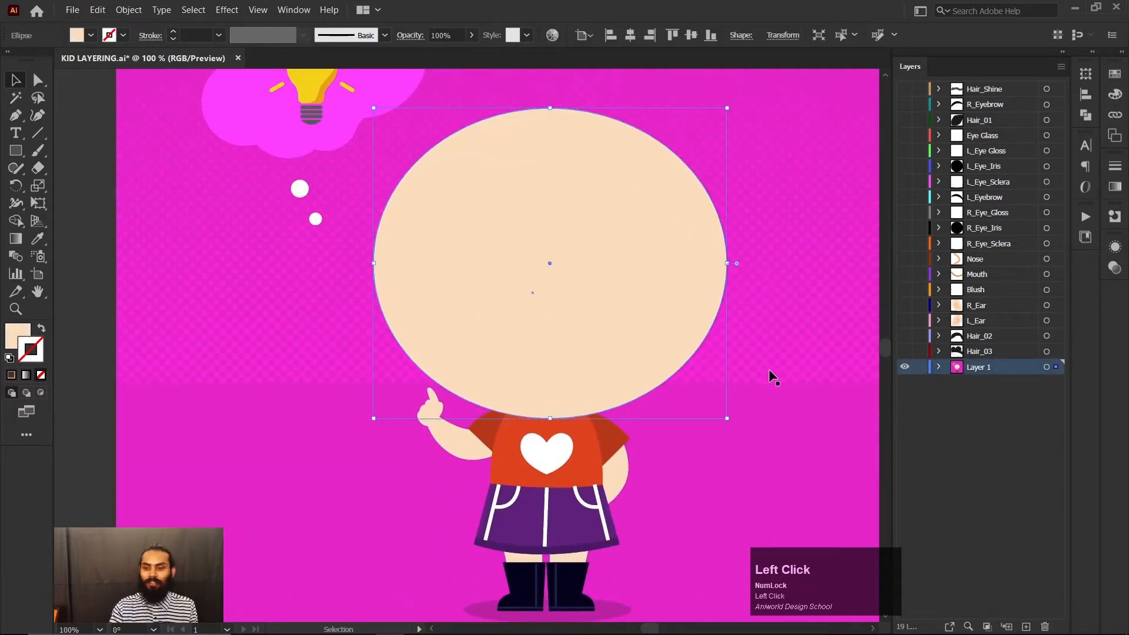
pyautogui.click(1027, 627)
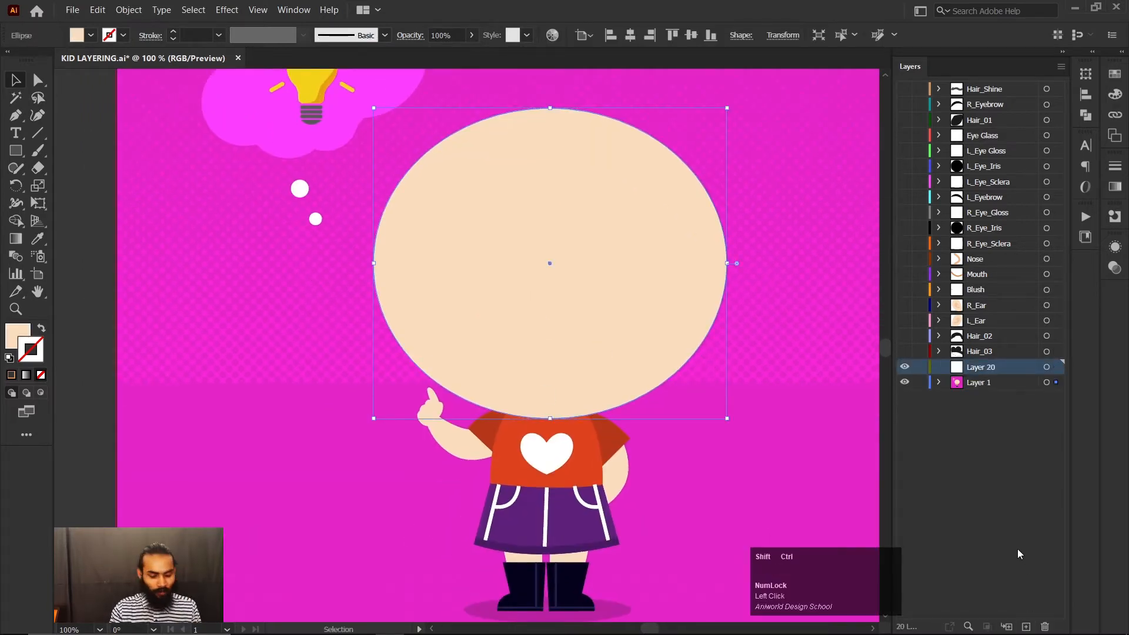
pyautogui.hotkey('ctrl', 'x')
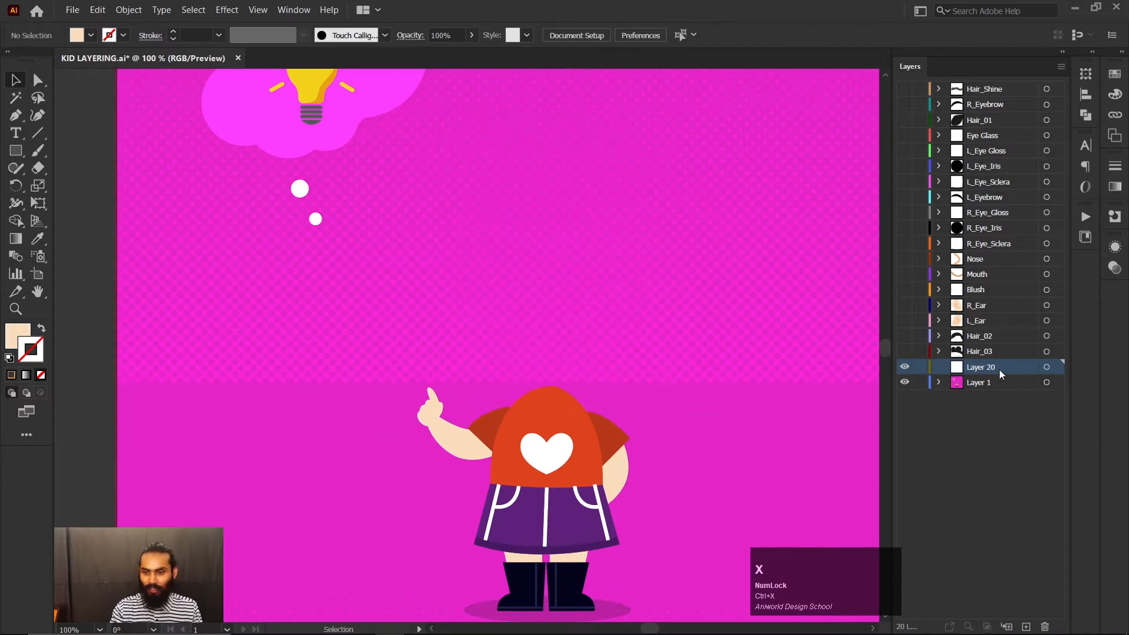
pyautogui.hotkey('ctrl', 'shift', 'v')
# Step: Rename the head ellipse's new layer as Face
pyautogui.doubleClick(979, 367)
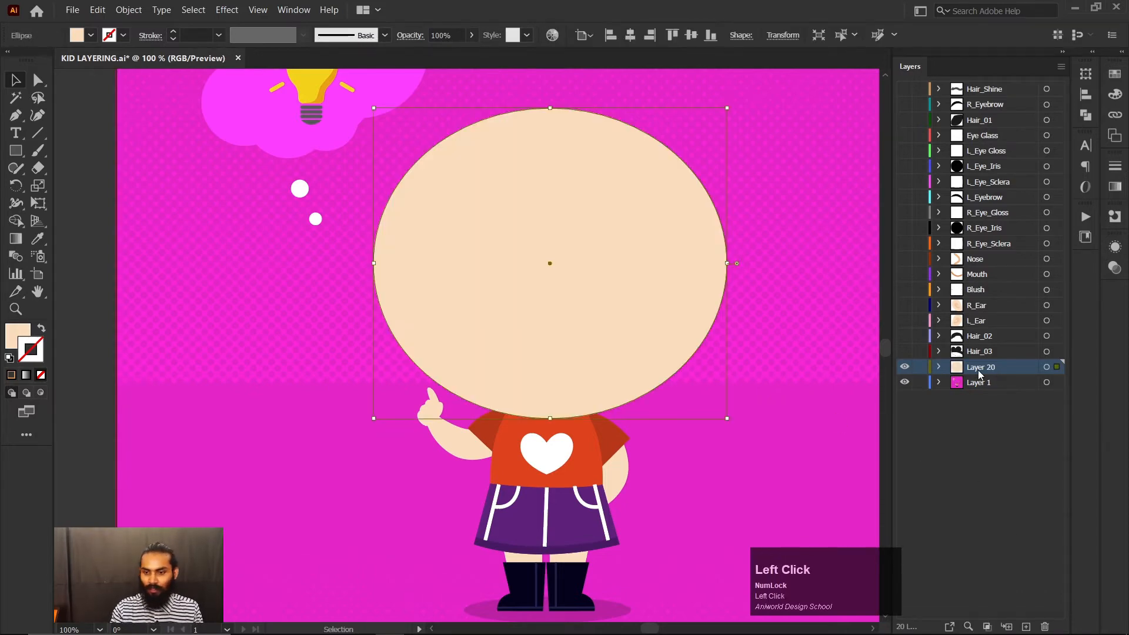
pyautogui.write('Face')
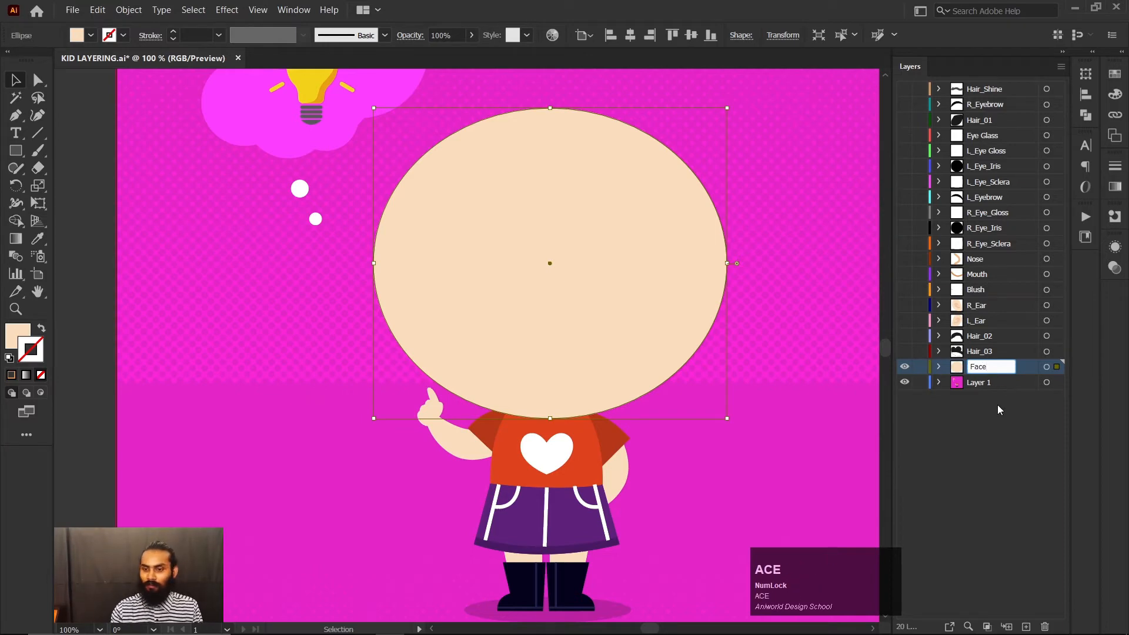
pyautogui.click(984, 439)
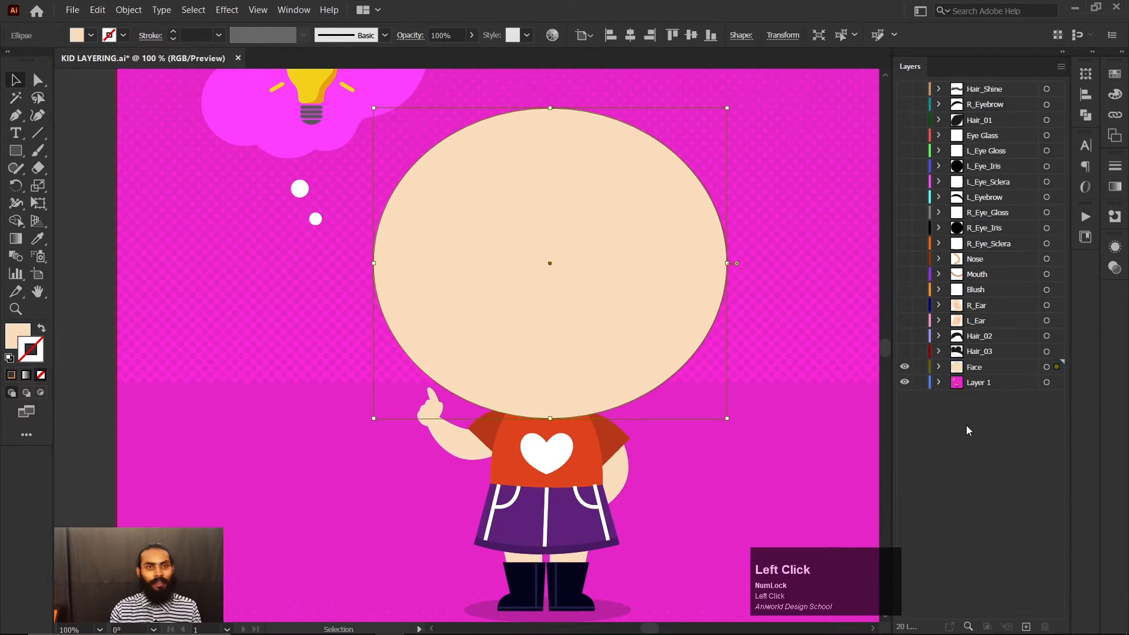
# Step: Check what the Face layer contains by hiding it and showing it again
pyautogui.click(983, 364)
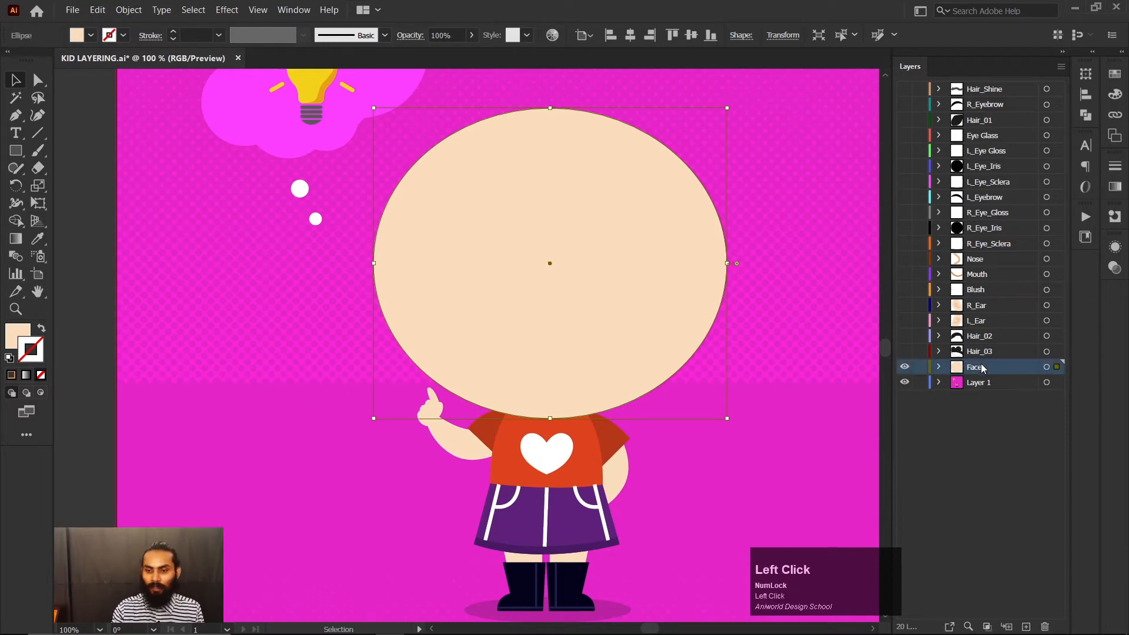
pyautogui.click(904, 367)
pyautogui.scroll(-1, 736, 388)
pyautogui.click(905, 367)
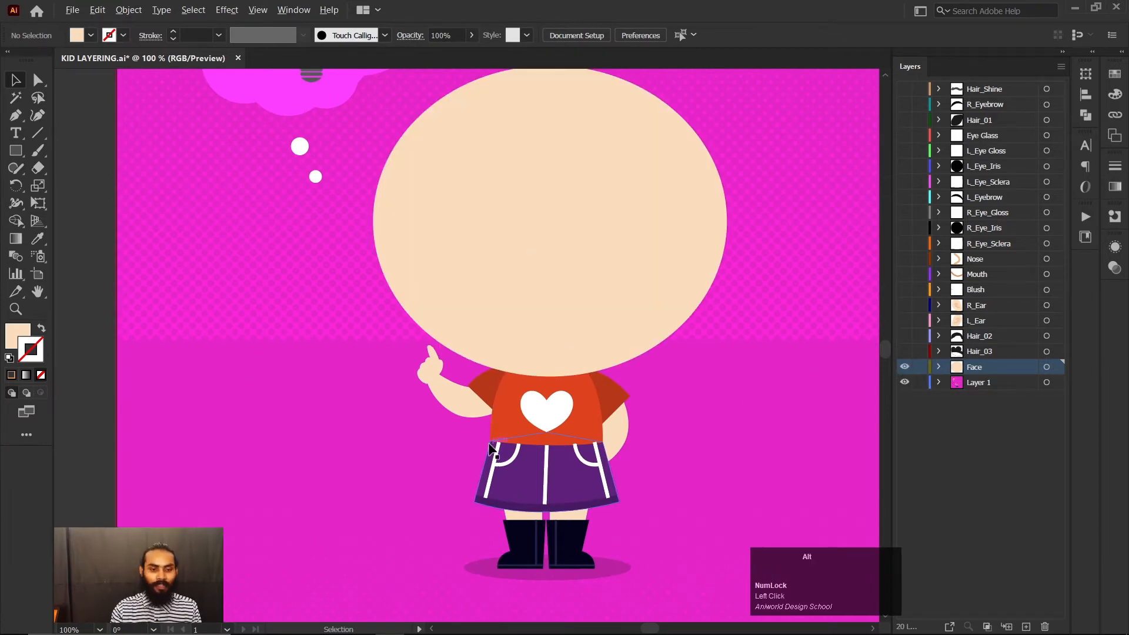
pyautogui.keyDown('alt'); pyautogui.scroll(1, 505, 422); pyautogui.keyUp('alt')
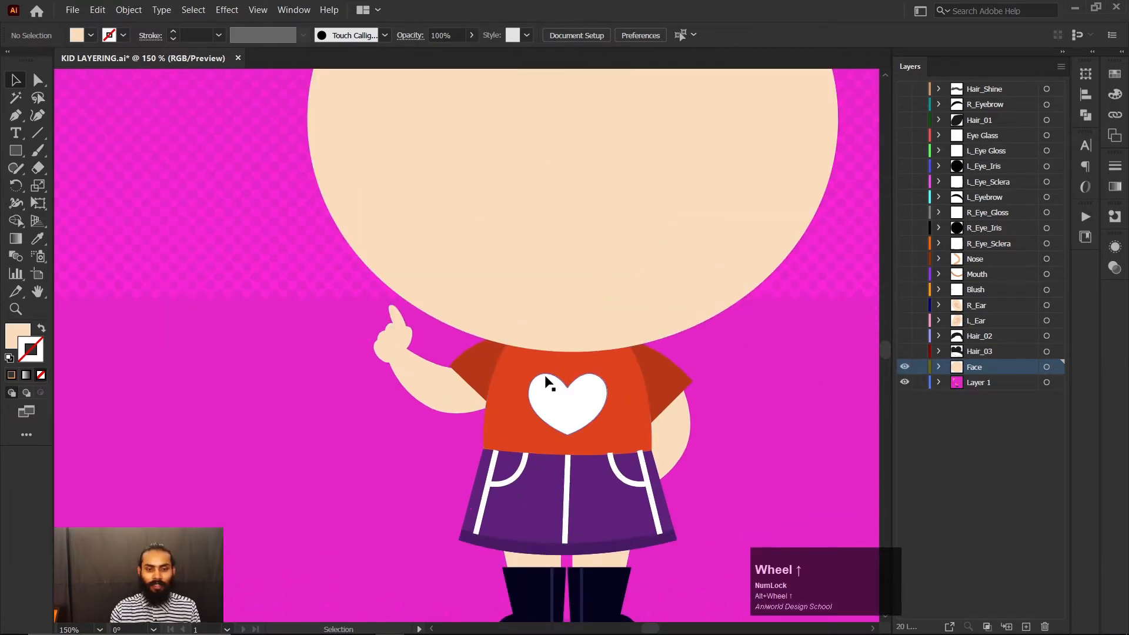
pyautogui.click(560, 345)
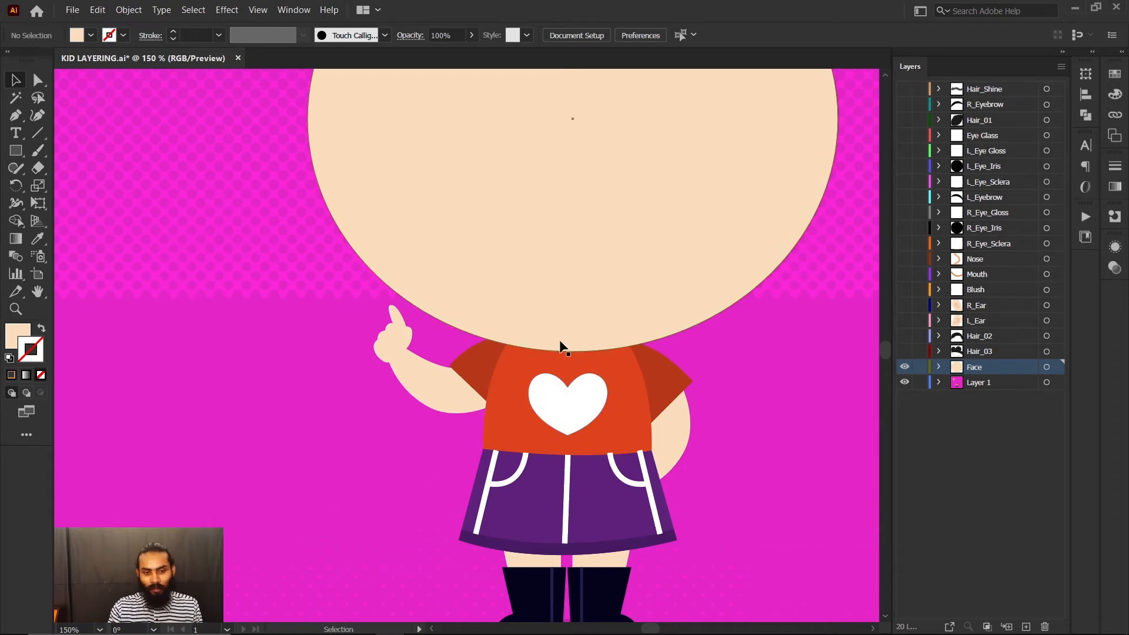
pyautogui.click(563, 389)
pyautogui.keyDown('alt'); pyautogui.scroll(1, 521, 411); pyautogui.keyUp('alt')
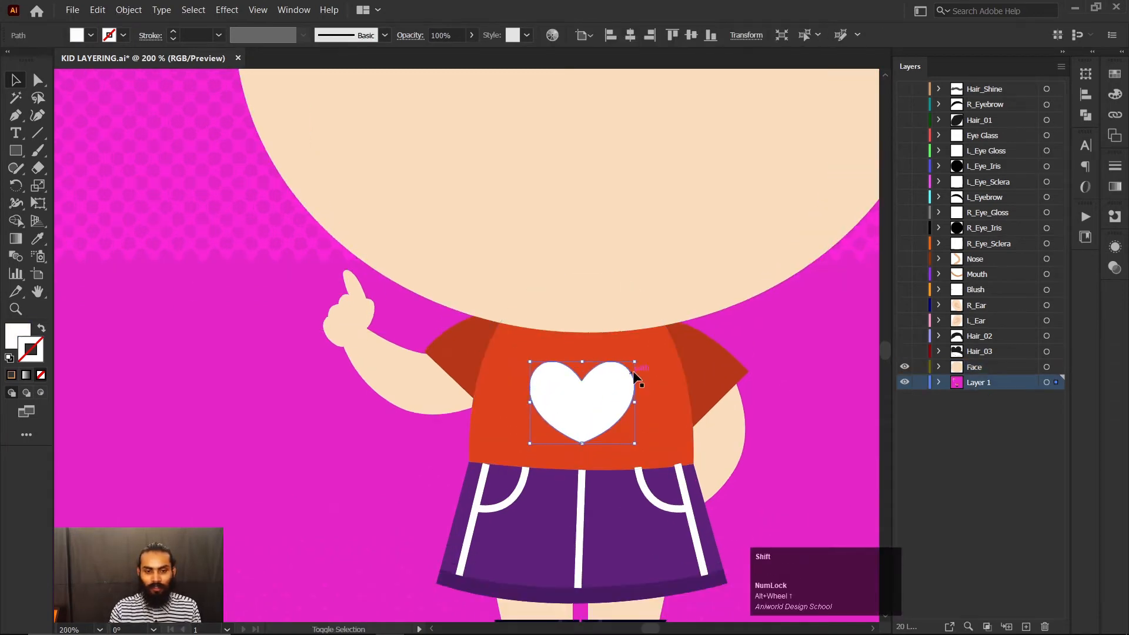
pyautogui.keyDown('shift'); pyautogui.click(647, 363); pyautogui.keyUp('shift')
pyautogui.keyDown('alt'); pyautogui.scroll(-2, 547, 416); pyautogui.keyUp('alt')
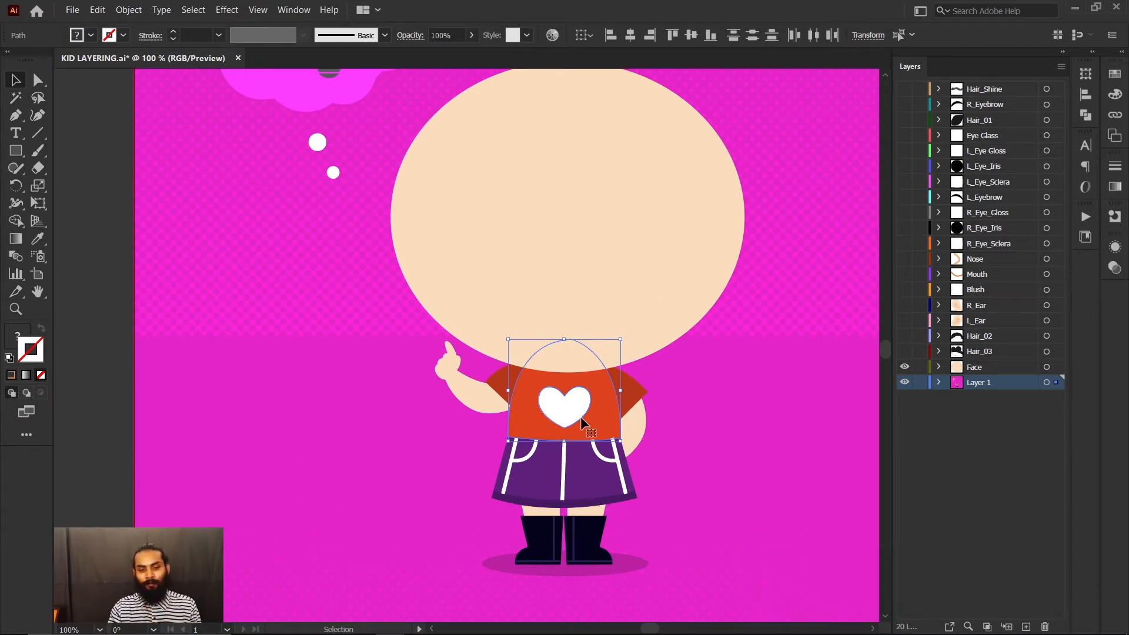
pyautogui.click(574, 411)
pyautogui.keyDown('alt'); pyautogui.scroll(1, 574, 411); pyautogui.keyUp('alt')
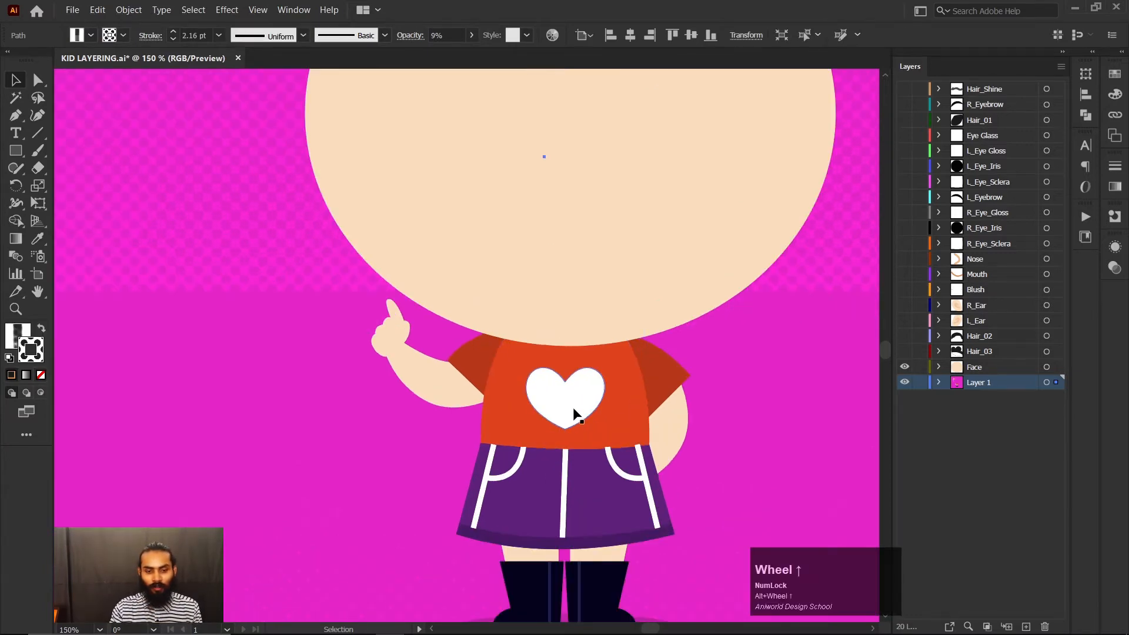
# Step: Try shifting the white heart sideways on the shirt and undo the move
pyautogui.click(568, 410)
pyautogui.hotkey('ctrl', 'z')
pyautogui.moveTo(567, 400); pyautogui.dragTo(540, 403)
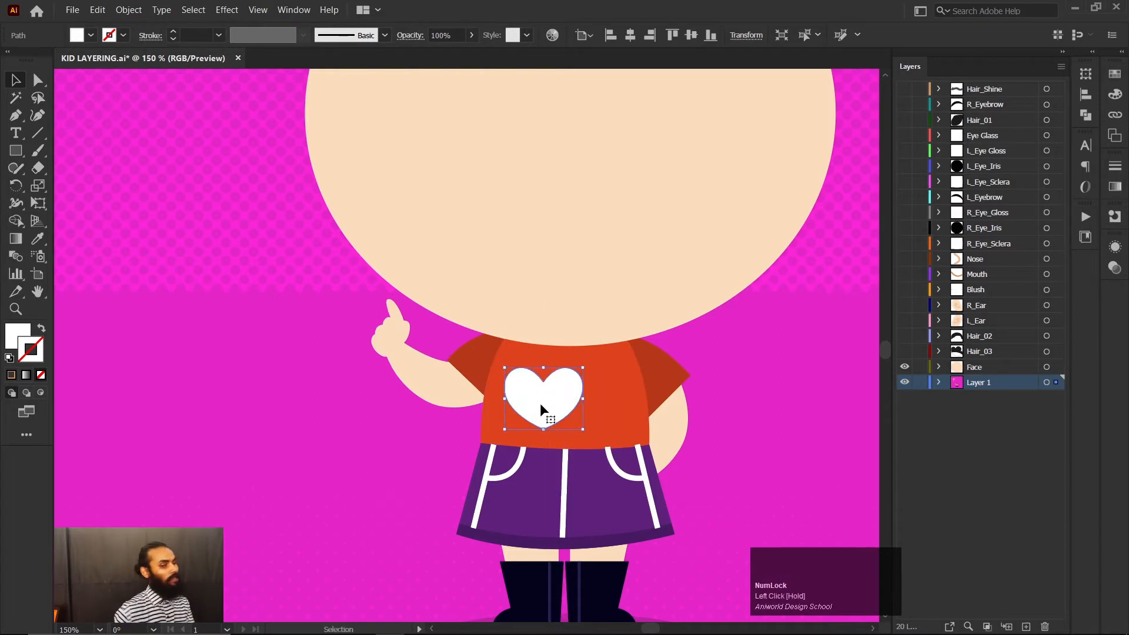
pyautogui.hotkey('ctrl', 'z')
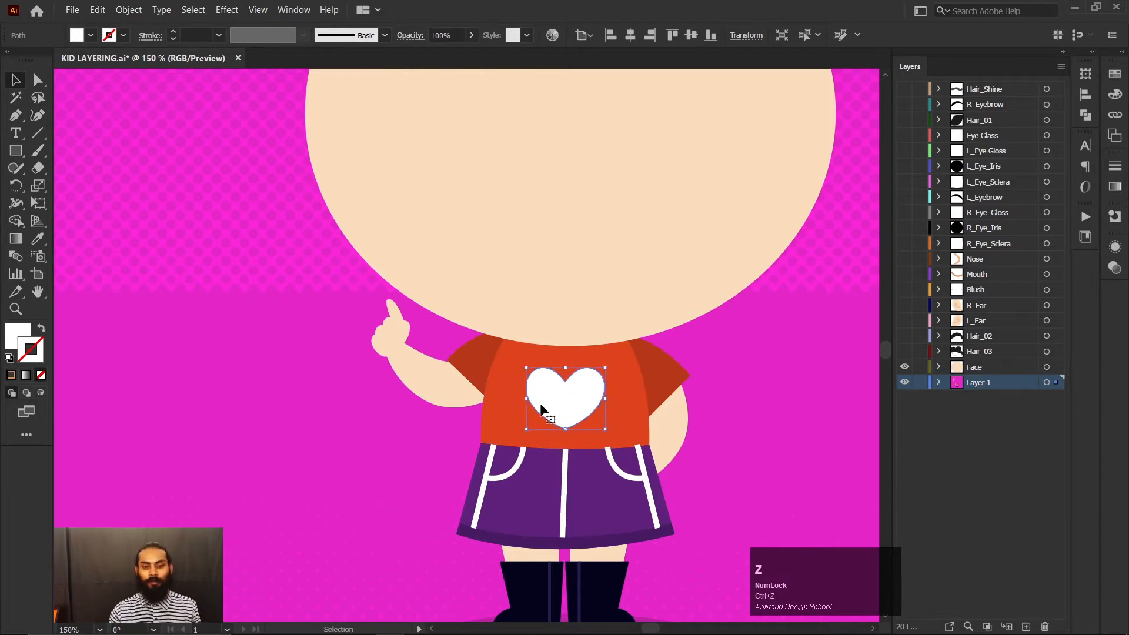
# Step: Move the shirt's white heart in place onto a new layer directly above Layer 1
pyautogui.keyDown('alt'); pyautogui.scroll(1, 585, 468); pyautogui.keyUp('alt')
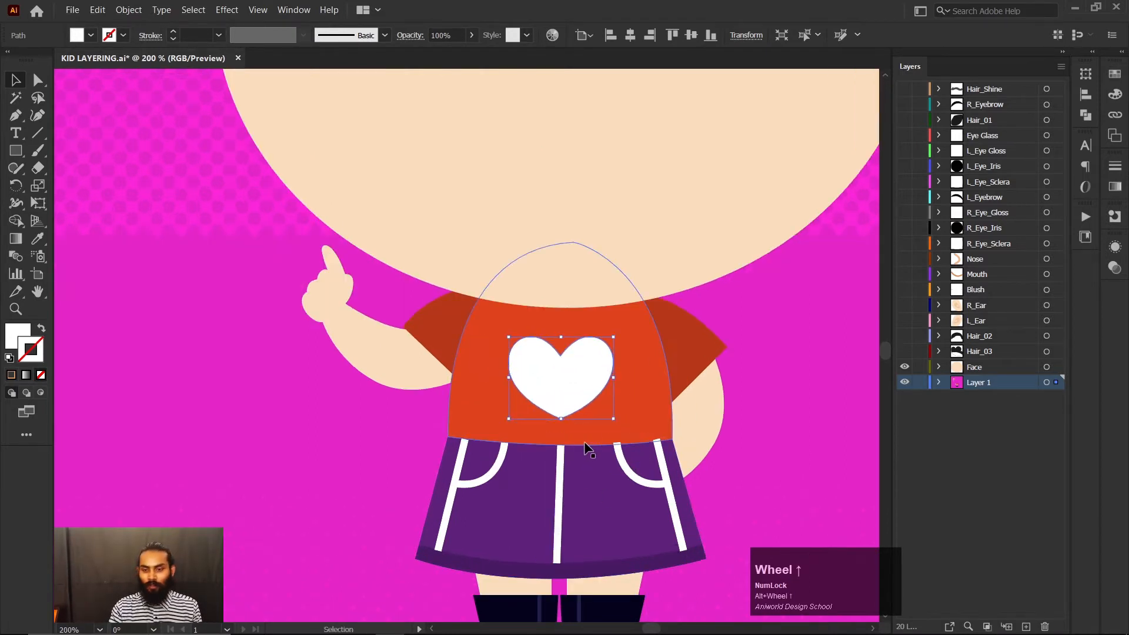
pyautogui.hotkey('ctrl', 'x')
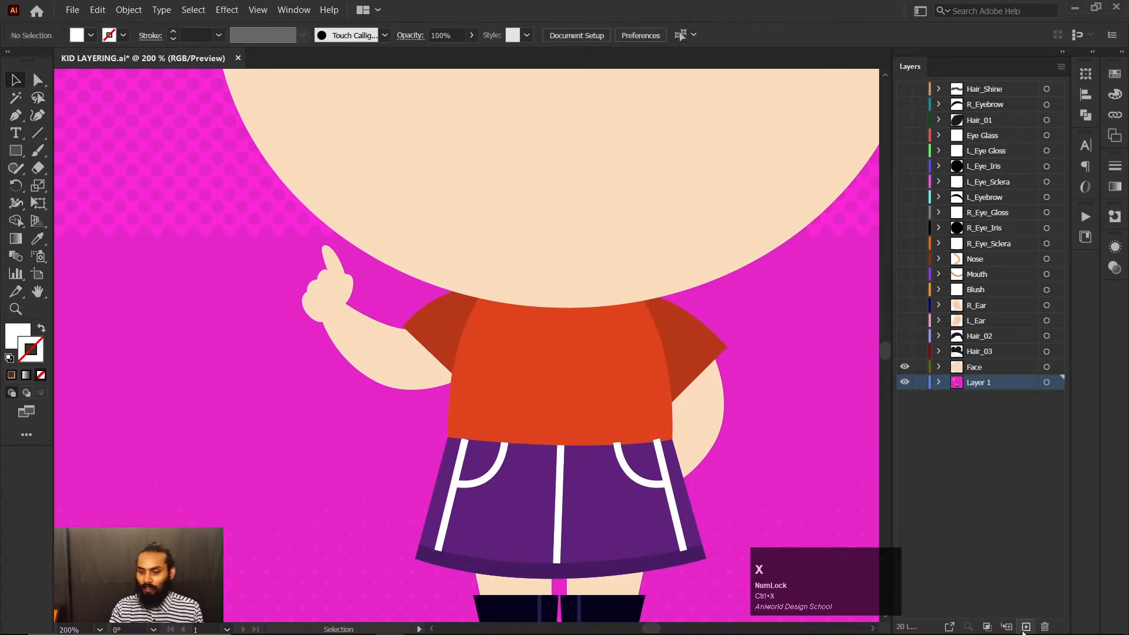
pyautogui.click(1027, 627)
pyautogui.hotkey('ctrl', 'shift', 'v')
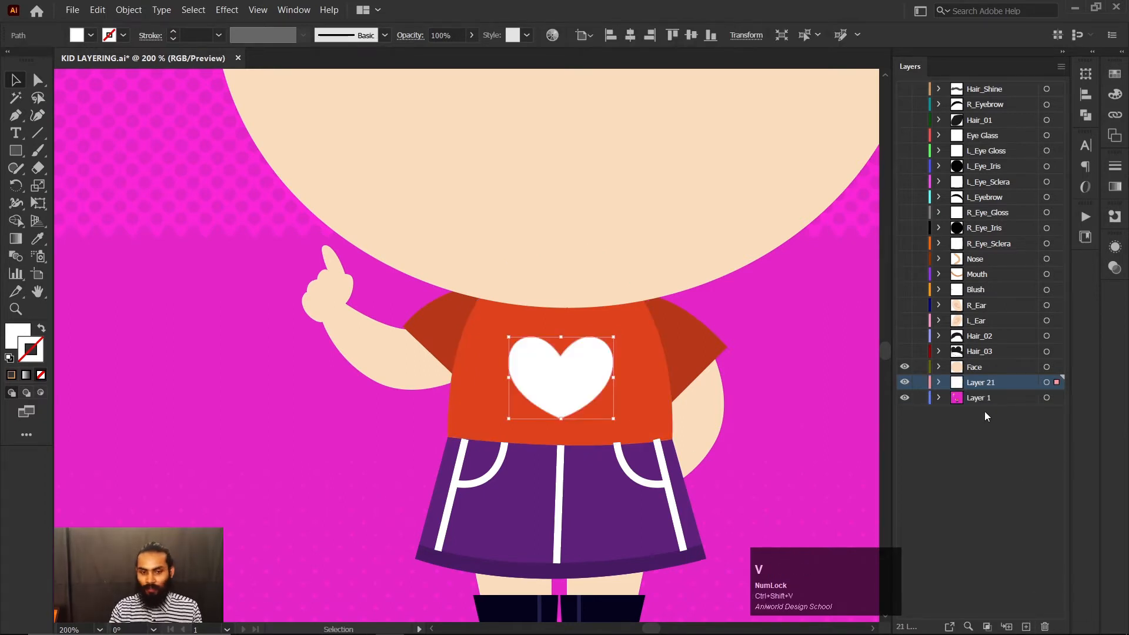
# Step: Rename the white heart's layer as Torso_heart
pyautogui.doubleClick(983, 384)
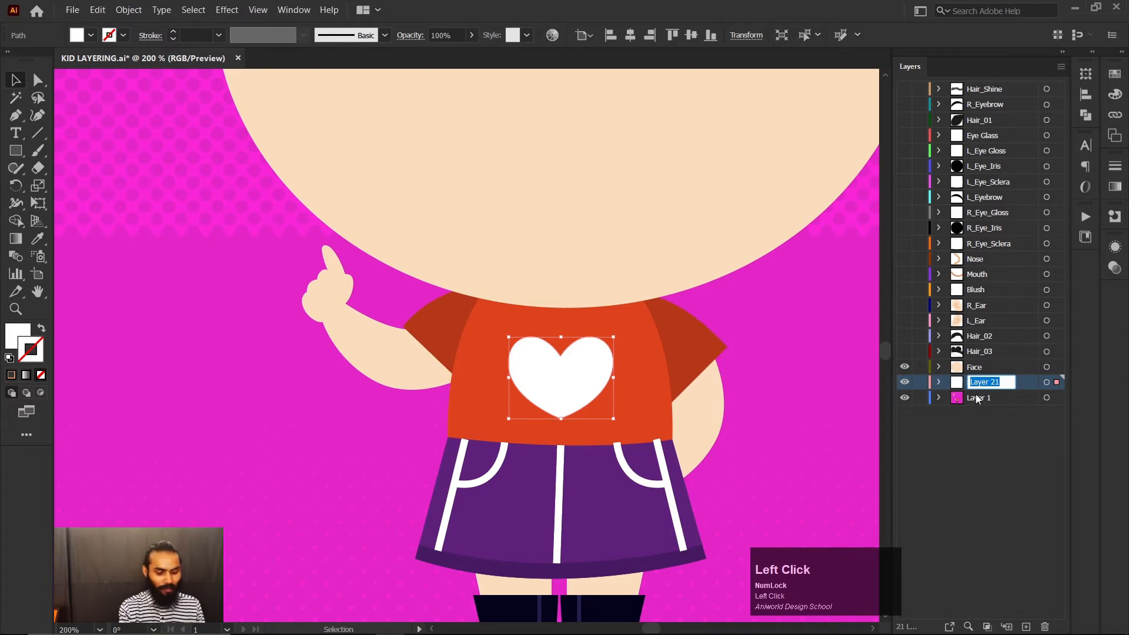
pyautogui.write('Torso')
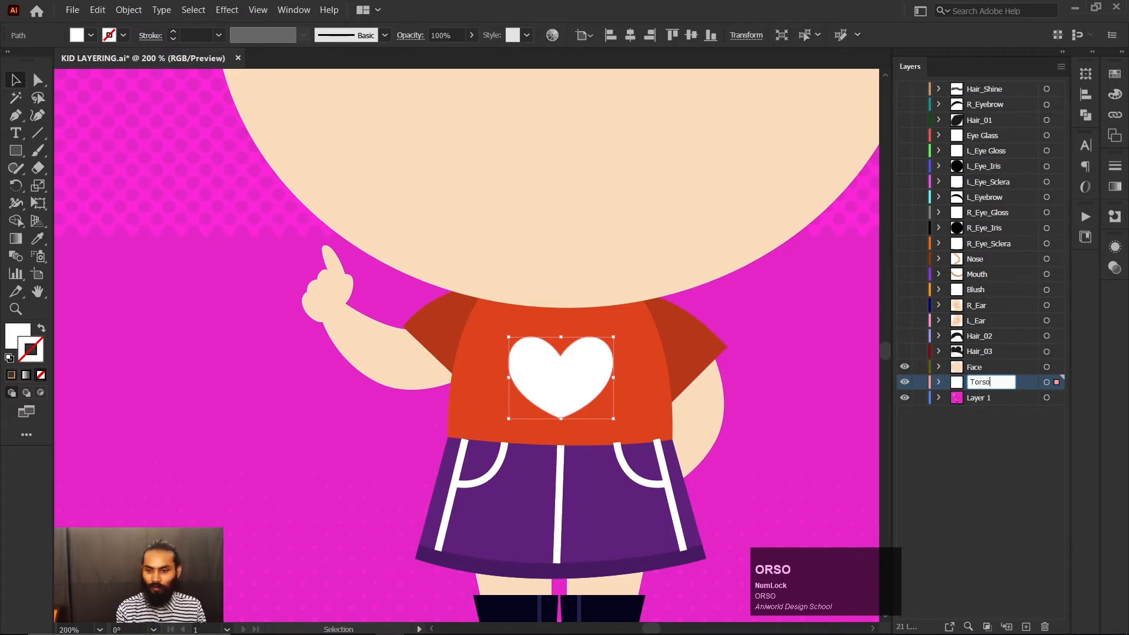
pyautogui.write('_')
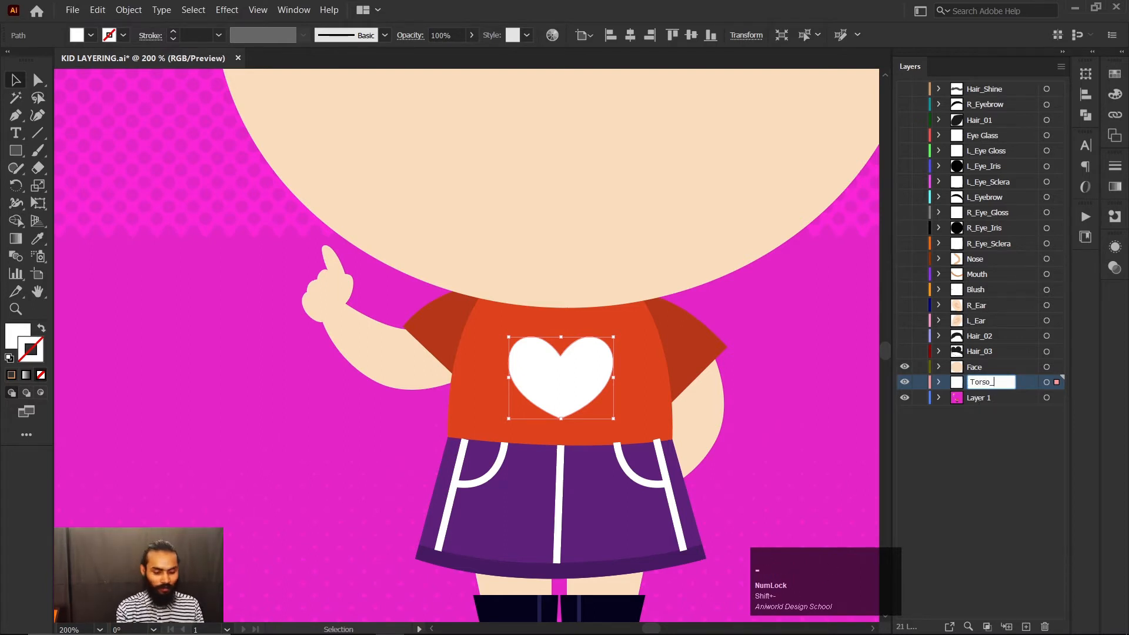
pyautogui.write('ha')
pyautogui.write('eart')
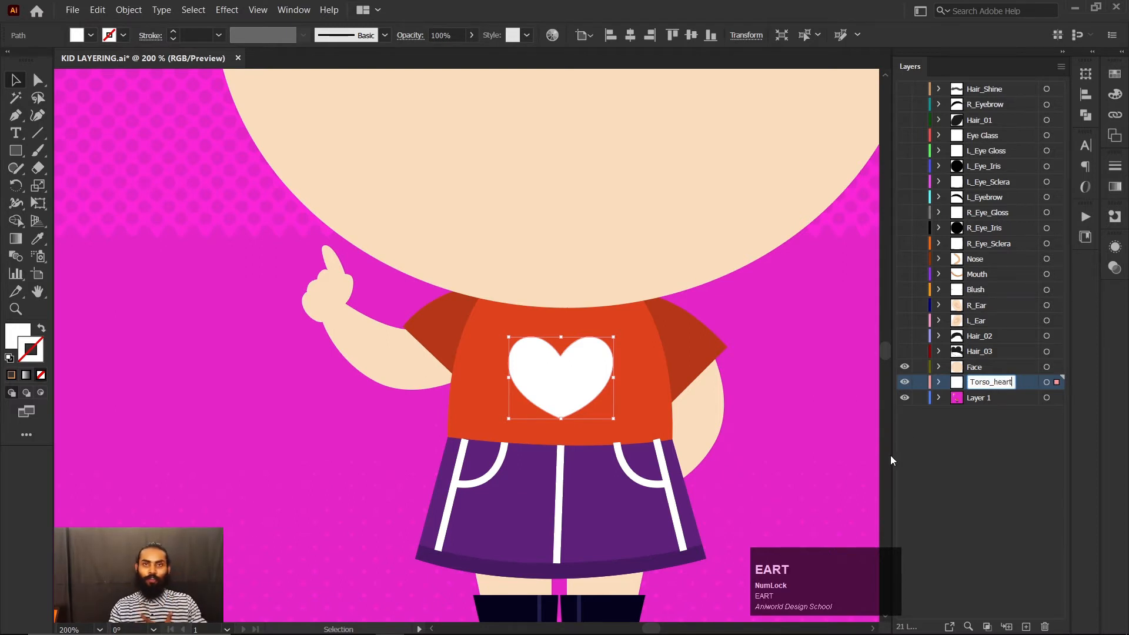
pyautogui.click(1028, 384)
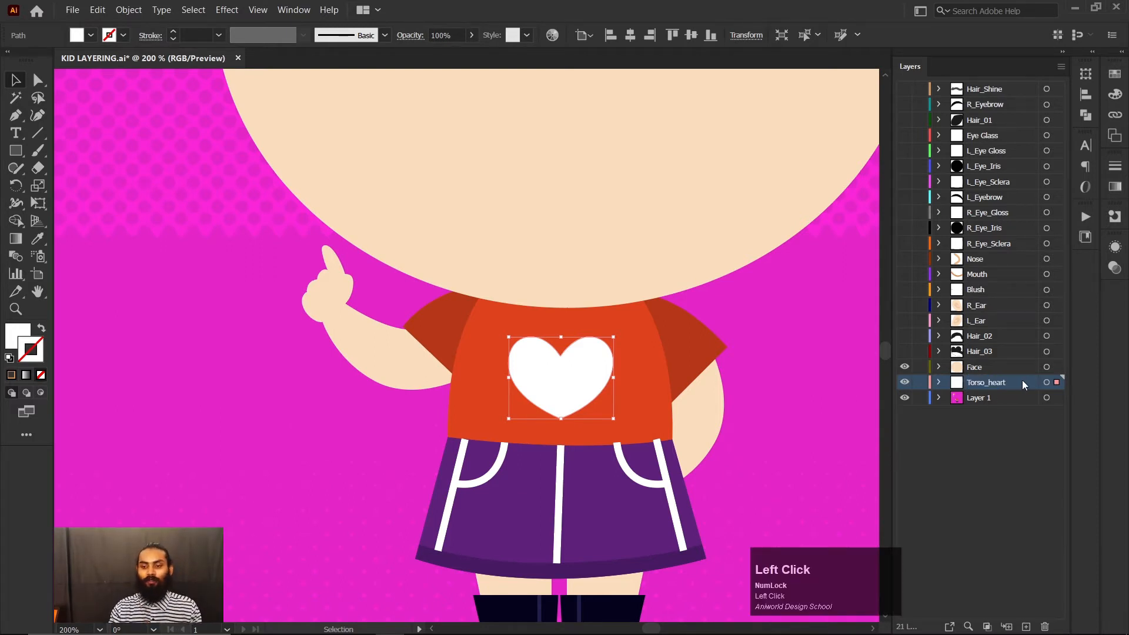
# Step: Create a new layer above Layer 1 and move the red shirt body onto it in place
pyautogui.click(1011, 400)
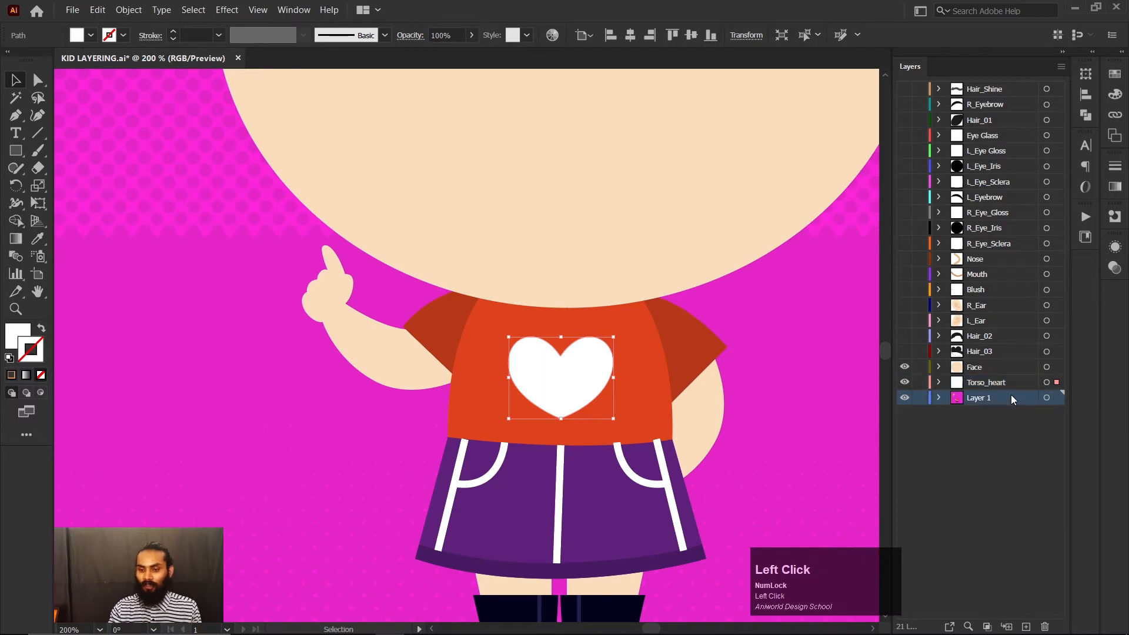
pyautogui.click(1027, 627)
pyautogui.click(641, 383)
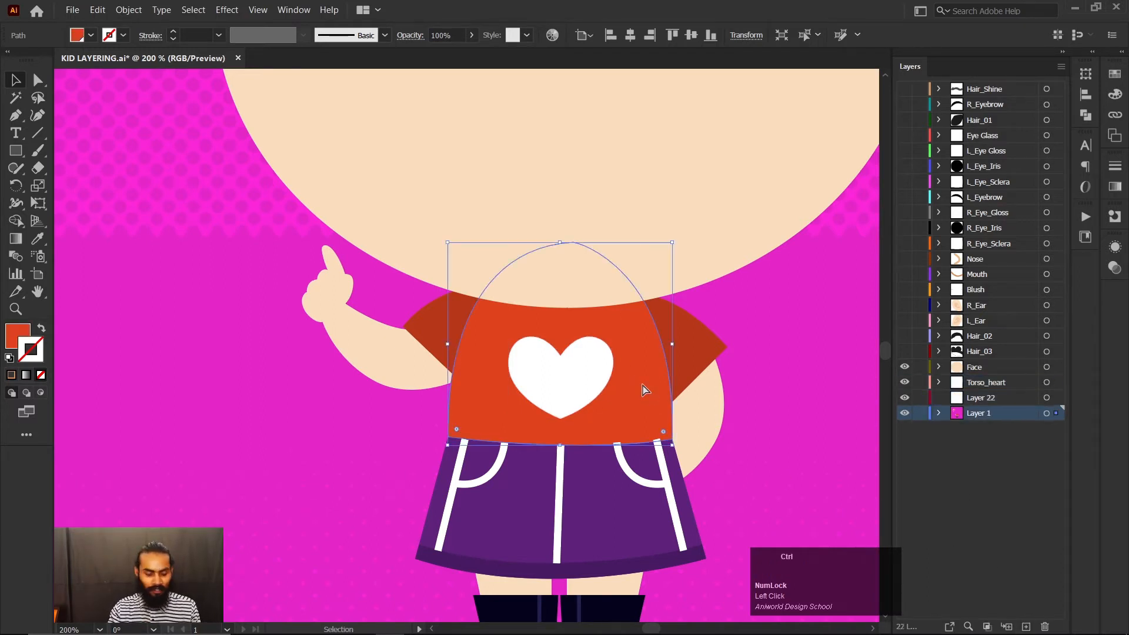
pyautogui.hotkey('ctrl', 'x')
pyautogui.click(1004, 397)
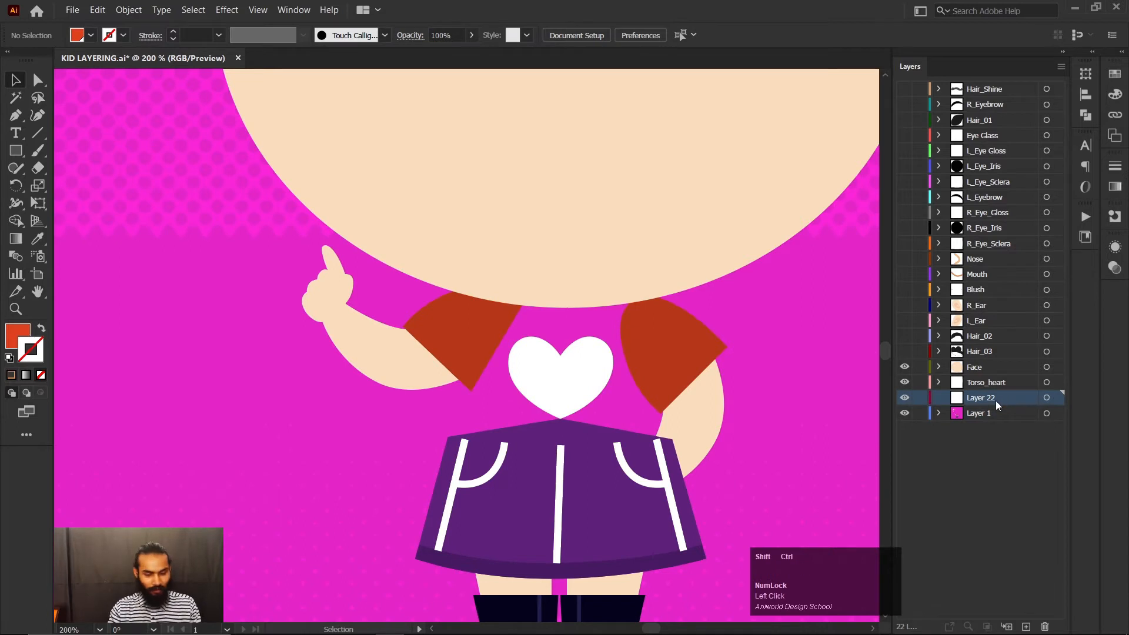
pyautogui.hotkey('ctrl', 'shift', 'v')
# Step: Rename the red shirt body's layer as Torso, reusing the start of the Torso_heart layer's name
pyautogui.click(1005, 381)
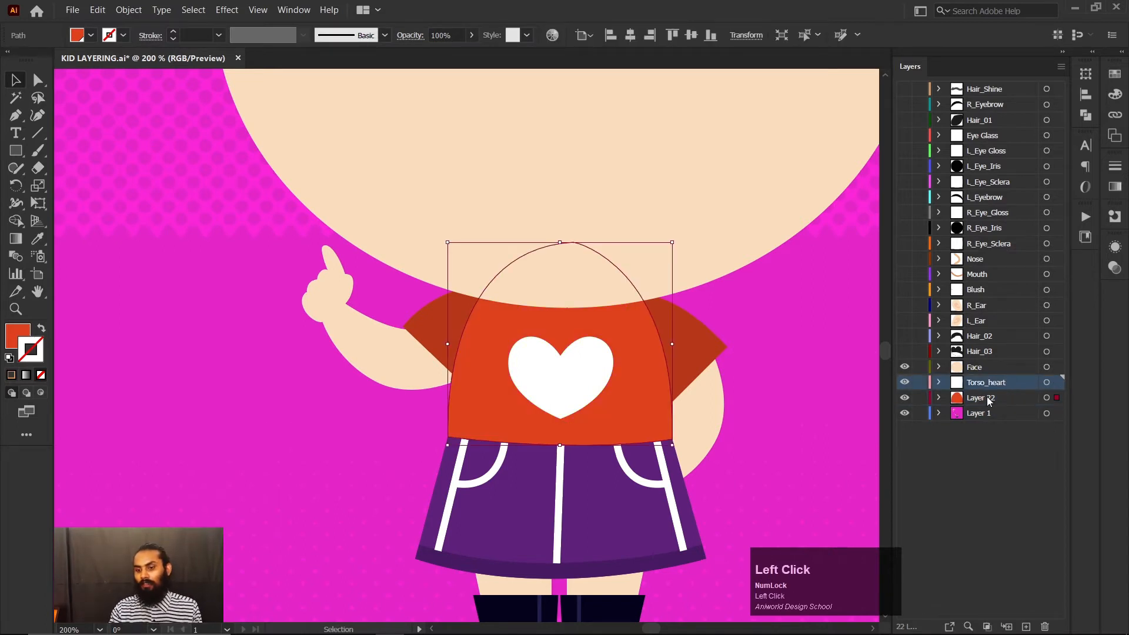
pyautogui.doubleClick(1007, 383)
pyautogui.hotkey('ctrl', 'c')
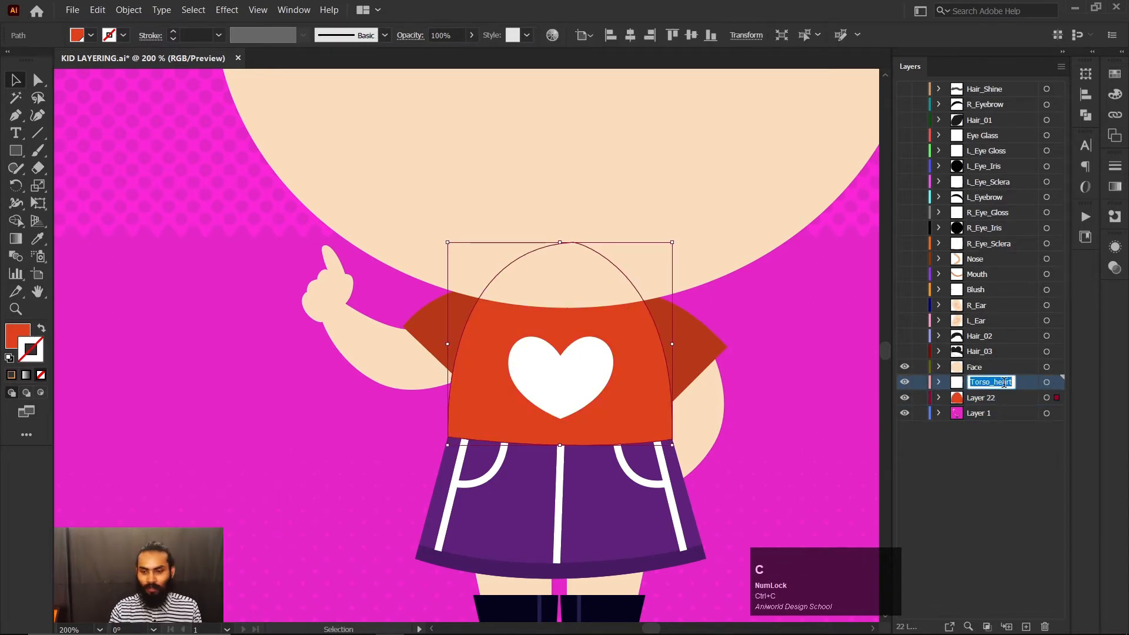
pyautogui.click(986, 403)
pyautogui.doubleClick(982, 399)
pyautogui.hotkey('ctrl', 'v')
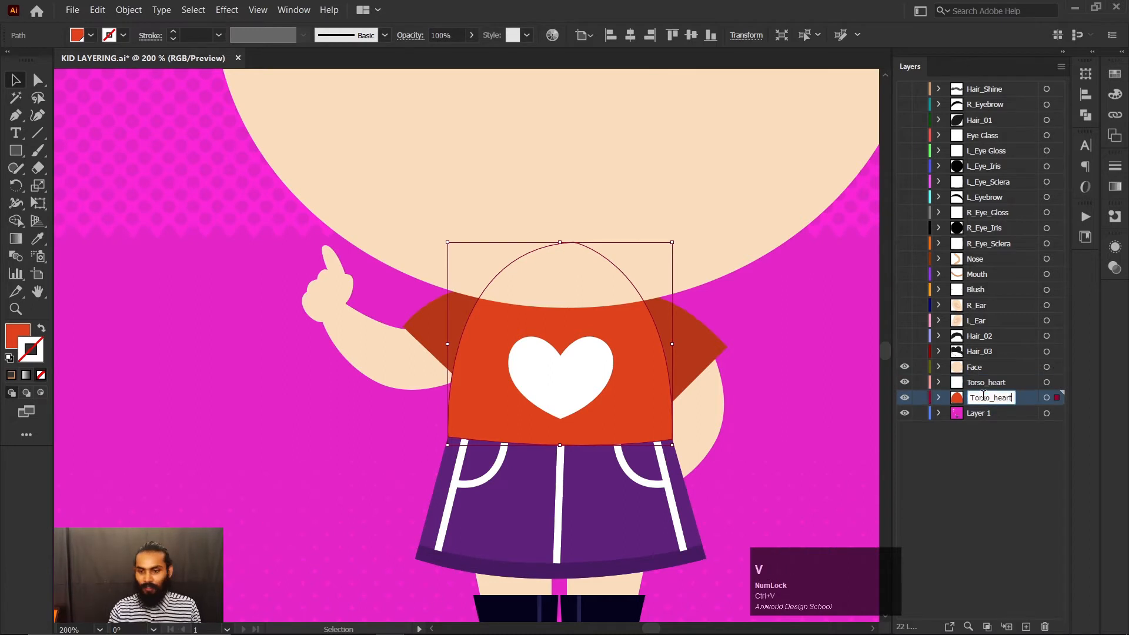
pyautogui.moveTo(992, 398); pyautogui.dragTo(1024, 399)
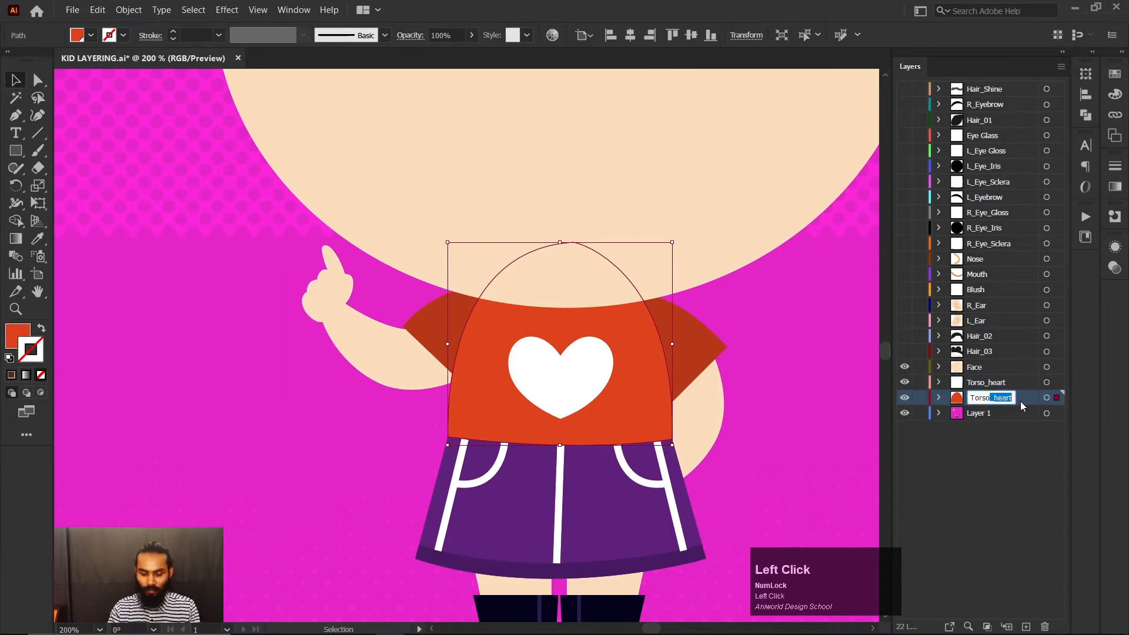
pyautogui.press('BackSpace')
pyautogui.press('Return')
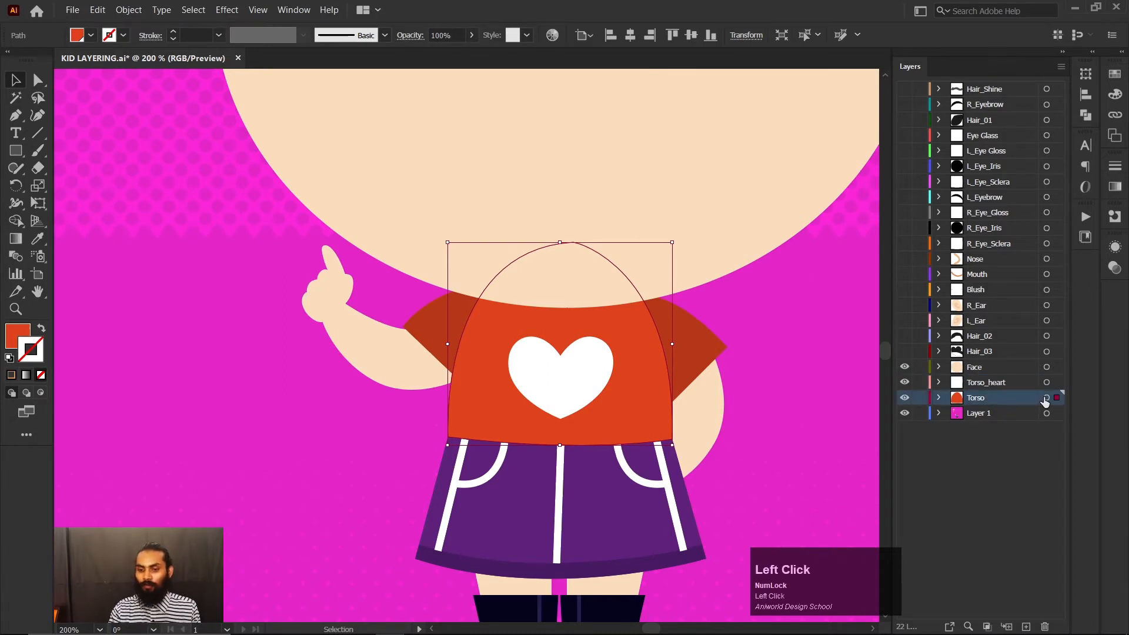
# Step: Check which artwork sits on the Torso_heart, Face and Torso layers by selecting each layer's contents
pyautogui.click(1016, 384)
pyautogui.click(1045, 383)
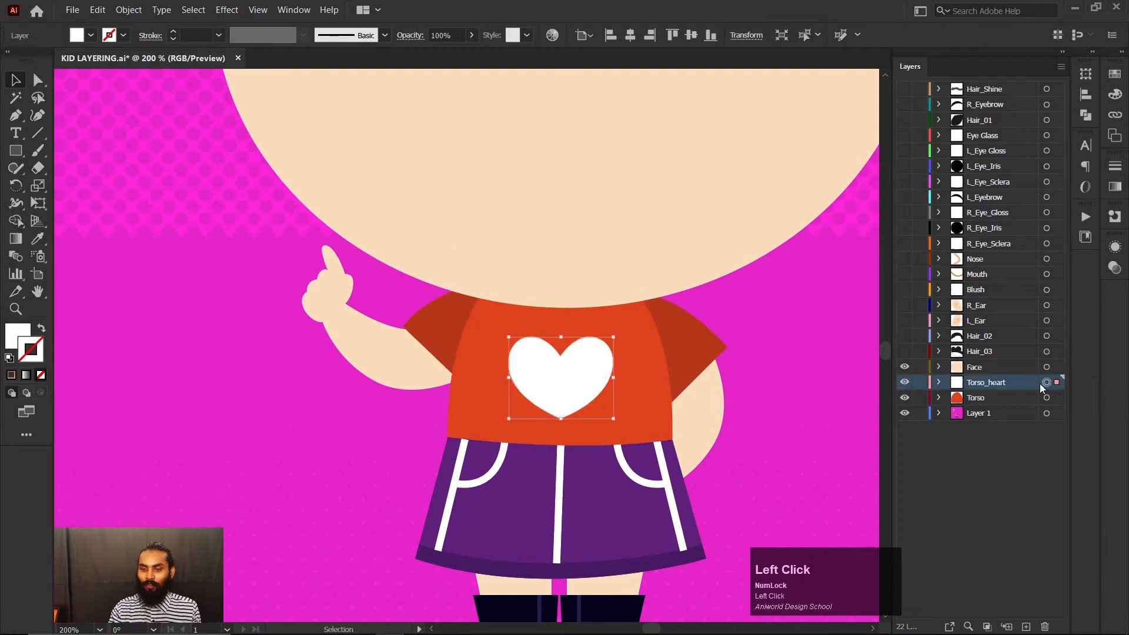
pyautogui.click(1047, 367)
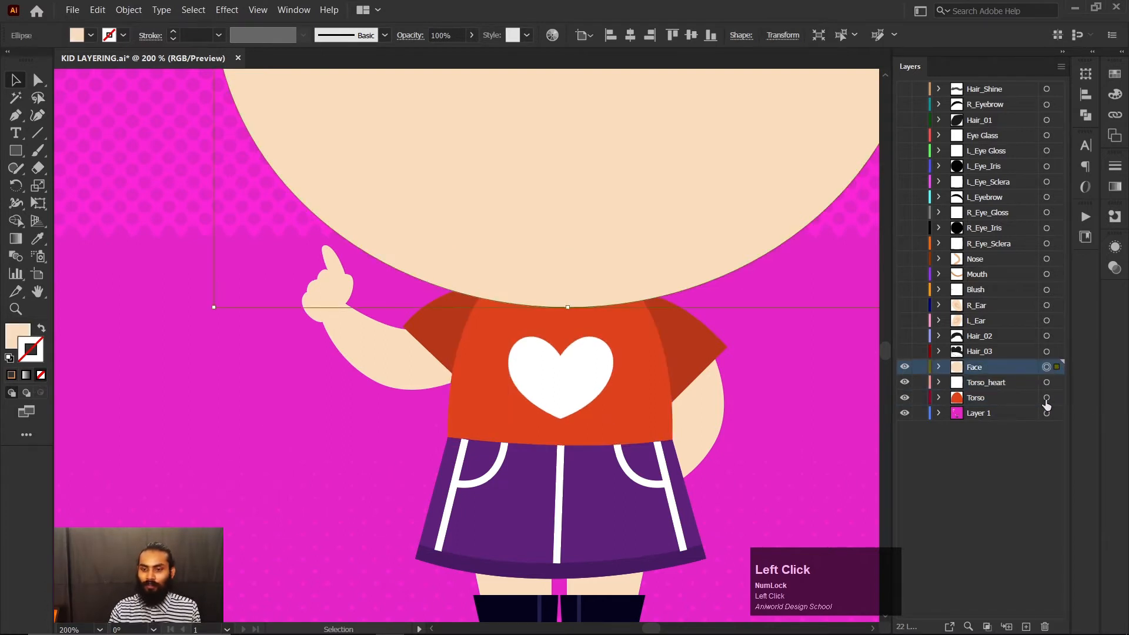
pyautogui.click(1047, 399)
# Step: Try shifting the raised arm group slightly sideways and undo the move
pyautogui.scroll(-1, 619, 438)
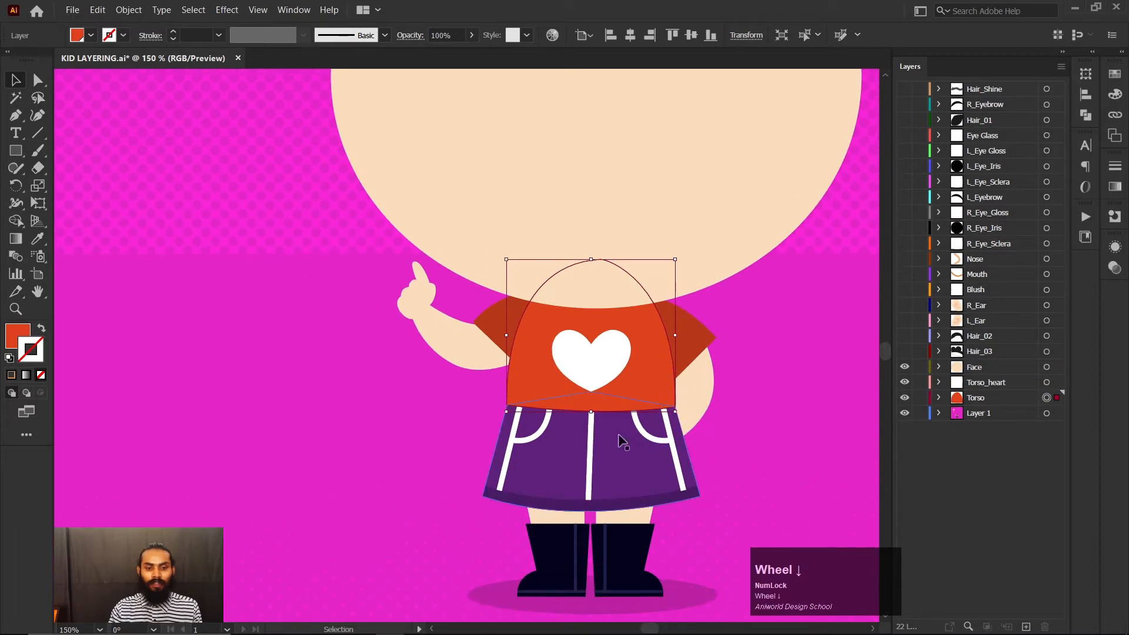
pyautogui.scroll(1, 503, 358)
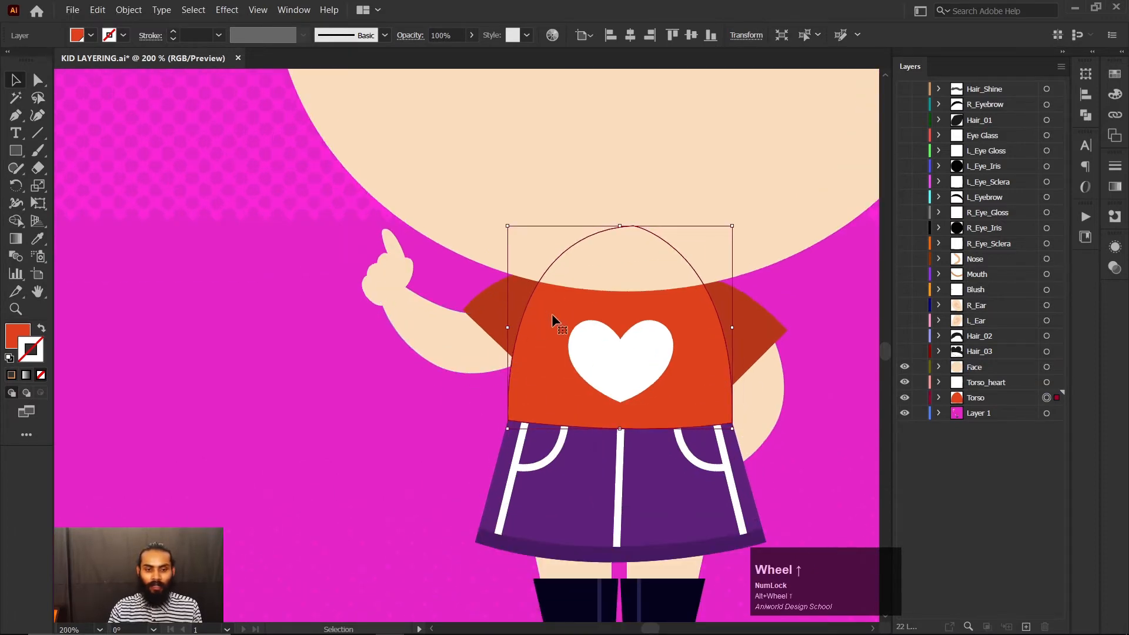
pyautogui.click(504, 326)
pyautogui.moveTo(512, 322); pyautogui.dragTo(503, 320)
pyautogui.hotkey('ctrl', 'z')
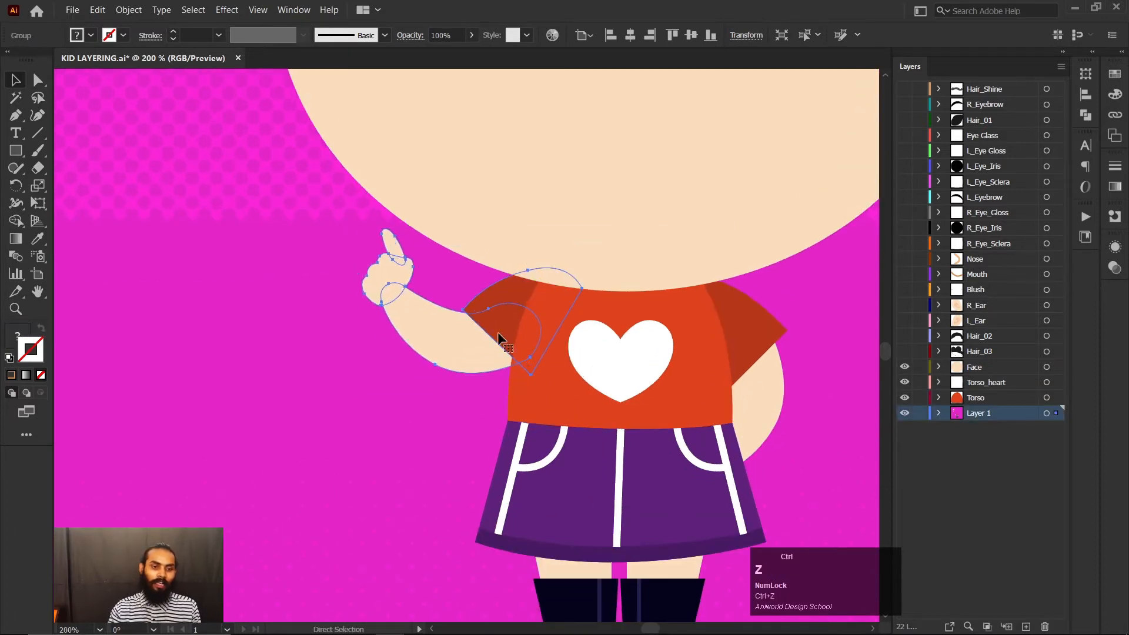
pyautogui.click(463, 378)
pyautogui.click(511, 332)
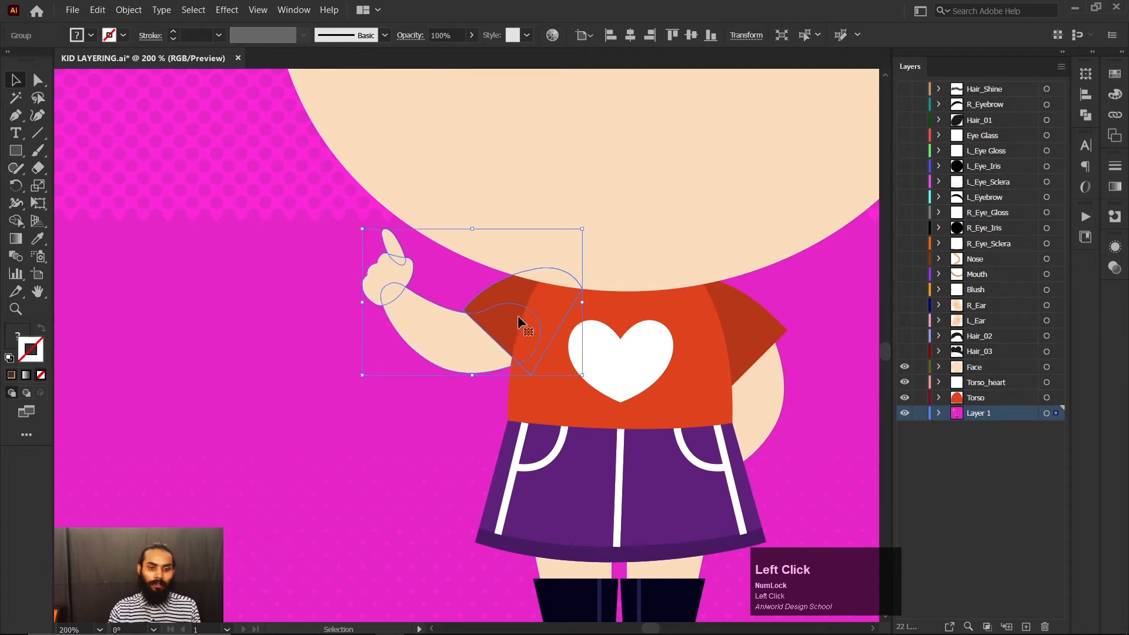
pyautogui.click(480, 393)
pyautogui.click(500, 331)
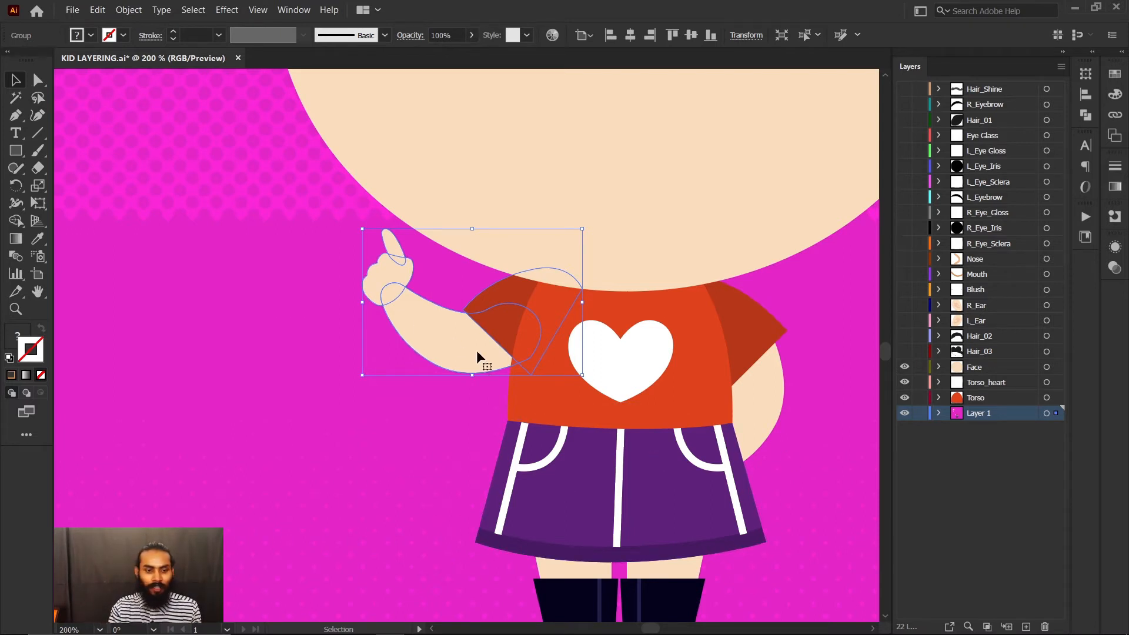
# Step: Try ungrouping the raised arm and its sleeve, and undo the ungrouping
pyautogui.rightClick(477, 351)
pyautogui.click(494, 451)
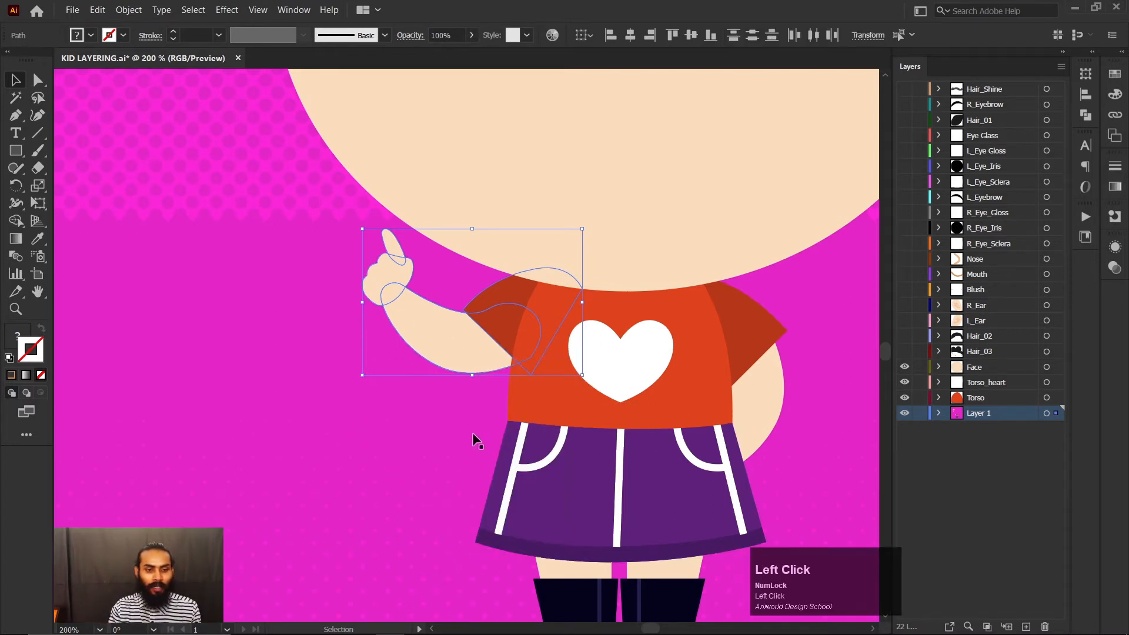
pyautogui.click(455, 432)
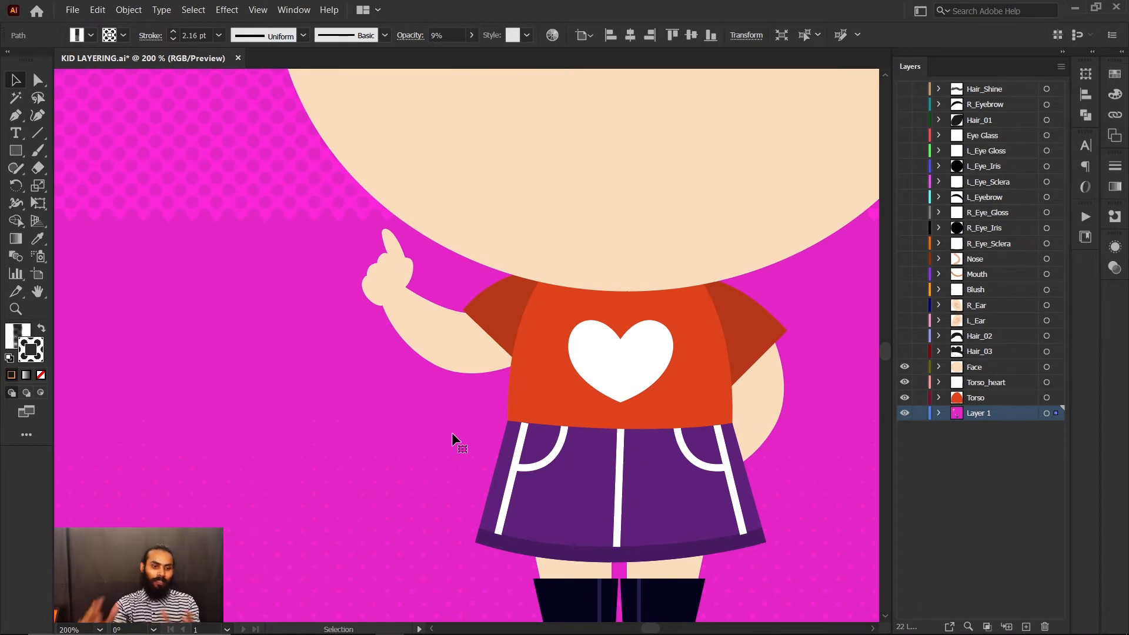
pyautogui.click(415, 305)
pyautogui.hotkey('ctrl', 'z')
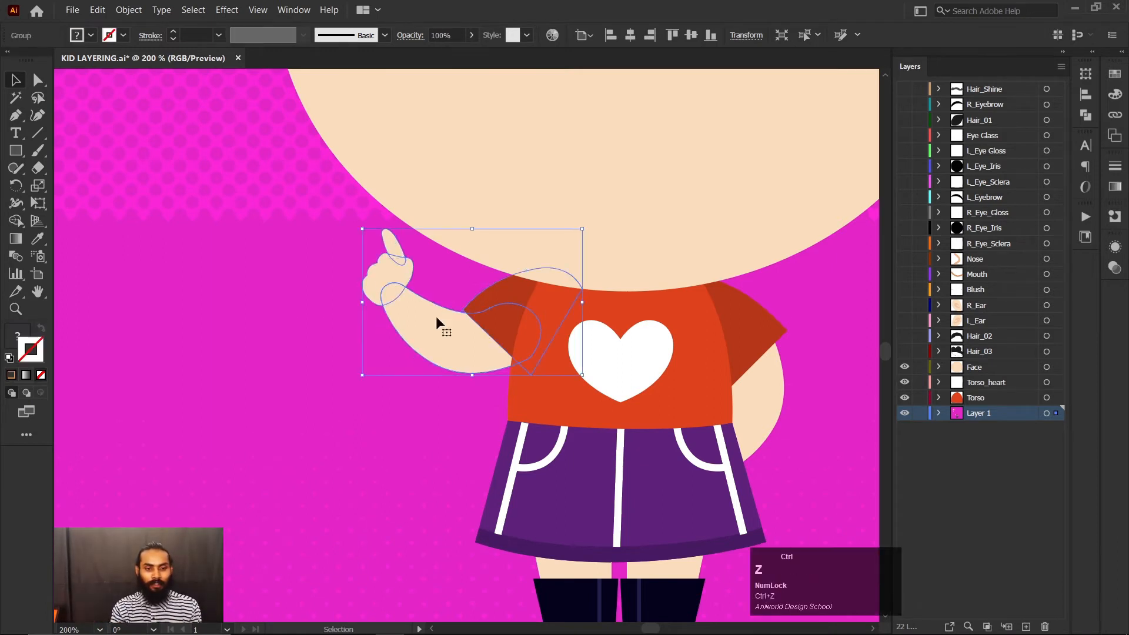
# Step: Try rotating the raised arm group around its shoulder and undo the rotation
pyautogui.press('r')
pyautogui.click(554, 298)
pyautogui.moveTo(476, 355); pyautogui.dragTo(400, 383)
pyautogui.hotkey('ctrl', 'z')
pyautogui.press('v')
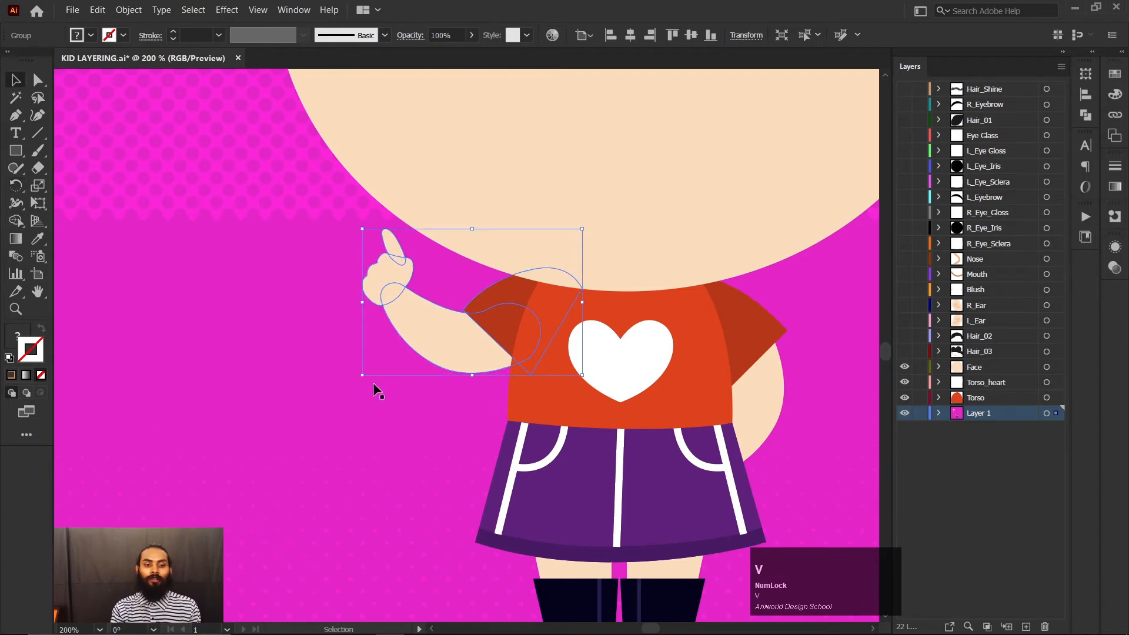
pyautogui.click(382, 394)
pyautogui.click(464, 335)
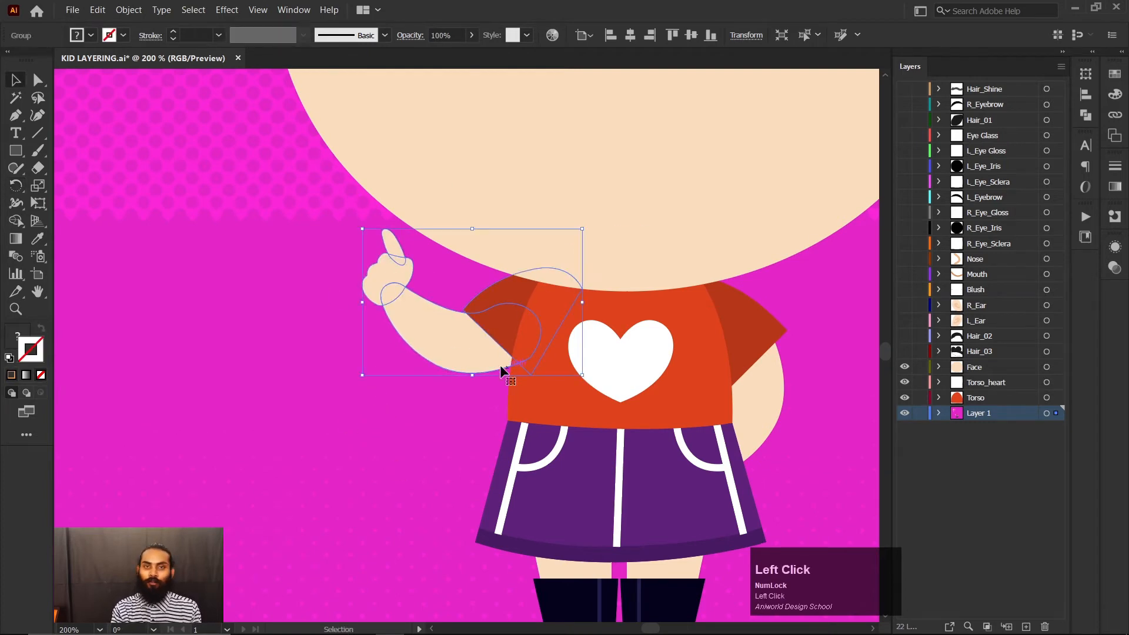
pyautogui.click(465, 403)
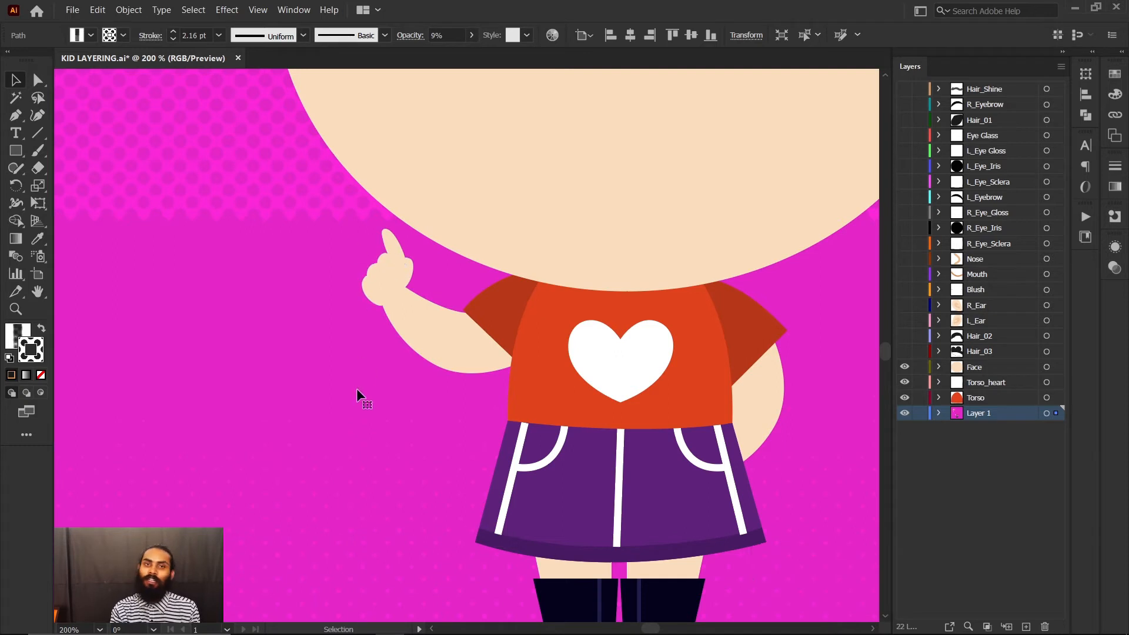
# Step: Ungroup the raised arm so its sleeve, arm and hand are separate shapes
pyautogui.click(359, 391)
pyautogui.click(484, 327)
pyautogui.rightClick(484, 327)
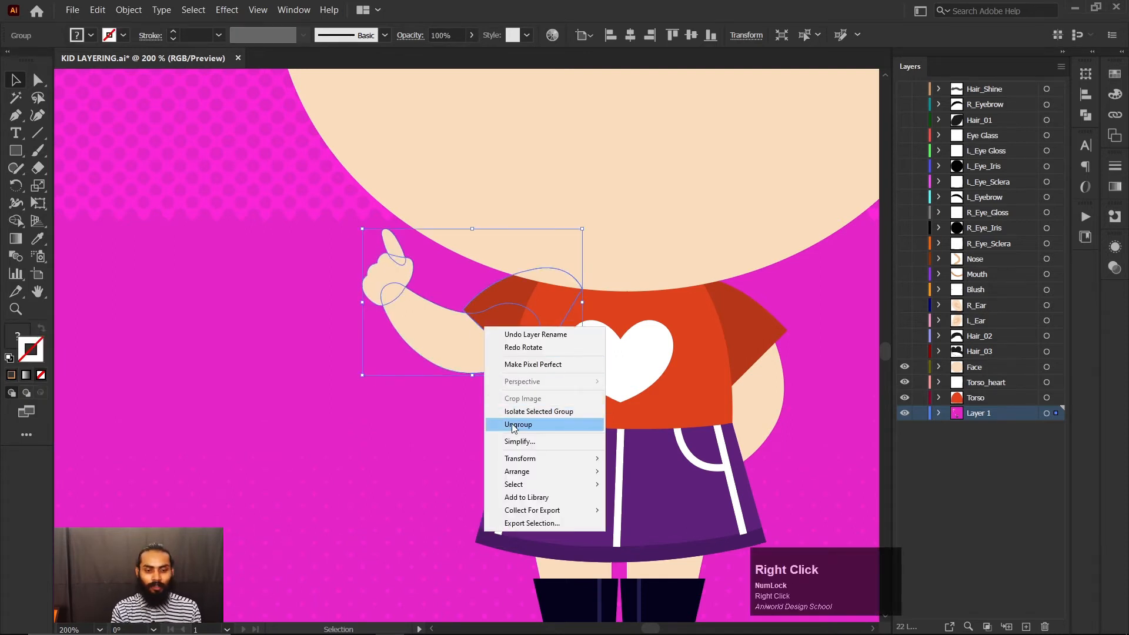
pyautogui.click(514, 425)
pyautogui.click(453, 390)
# Step: Move the raised arm's dark red sleeve in place onto a new layer directly above Layer 1
pyautogui.click(510, 327)
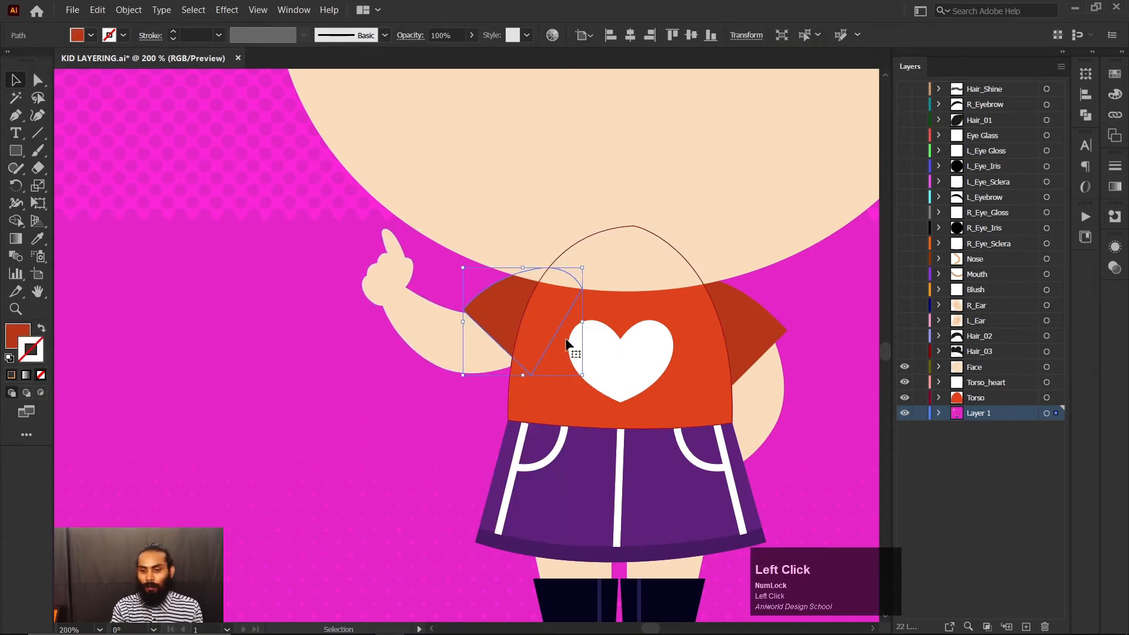
pyautogui.click(1026, 627)
pyautogui.hotkey('ctrl', 'x')
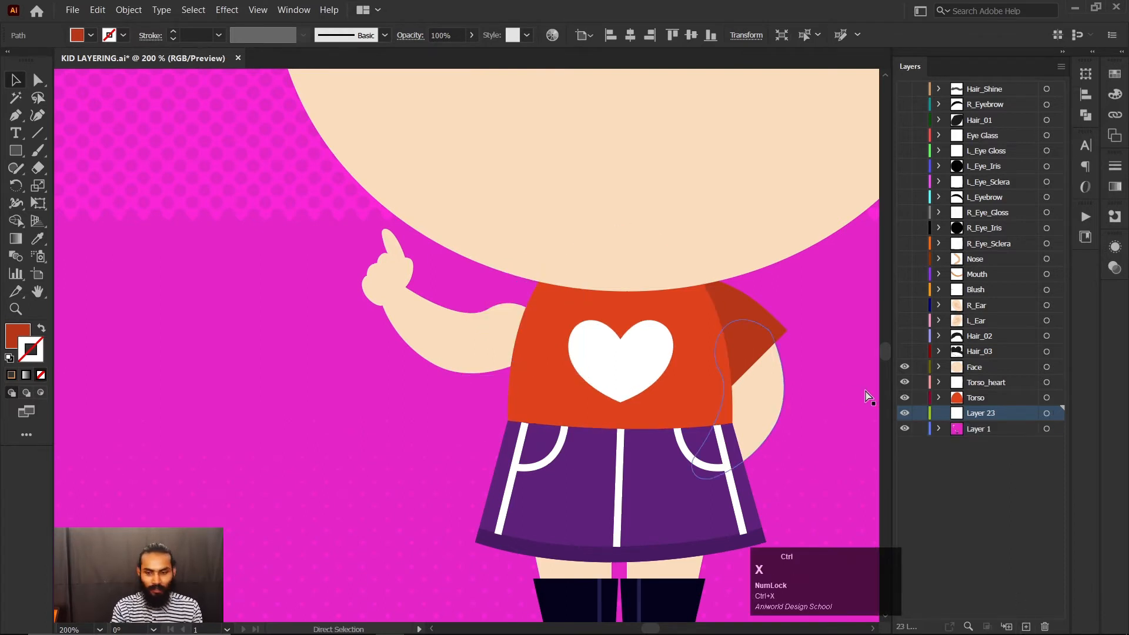
pyautogui.hotkey('ctrl', 'shift', 'v')
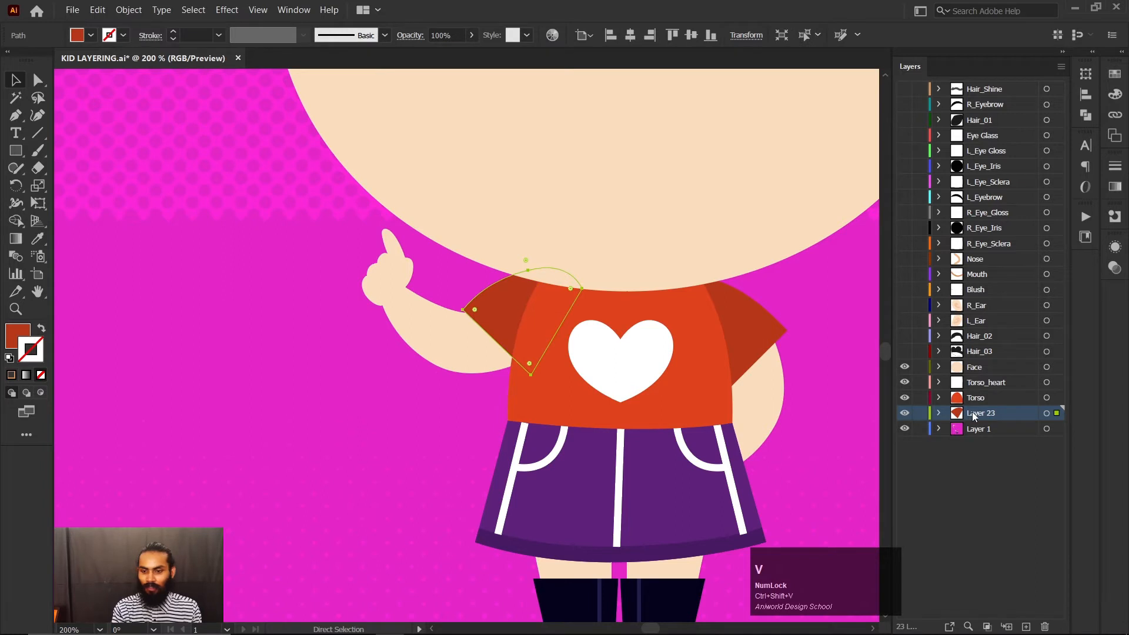
# Step: Rename the dark red sleeve's layer as R_Shoulder
pyautogui.doubleClick(972, 413)
pyautogui.press('BackSpace')
pyautogui.press('capslock')
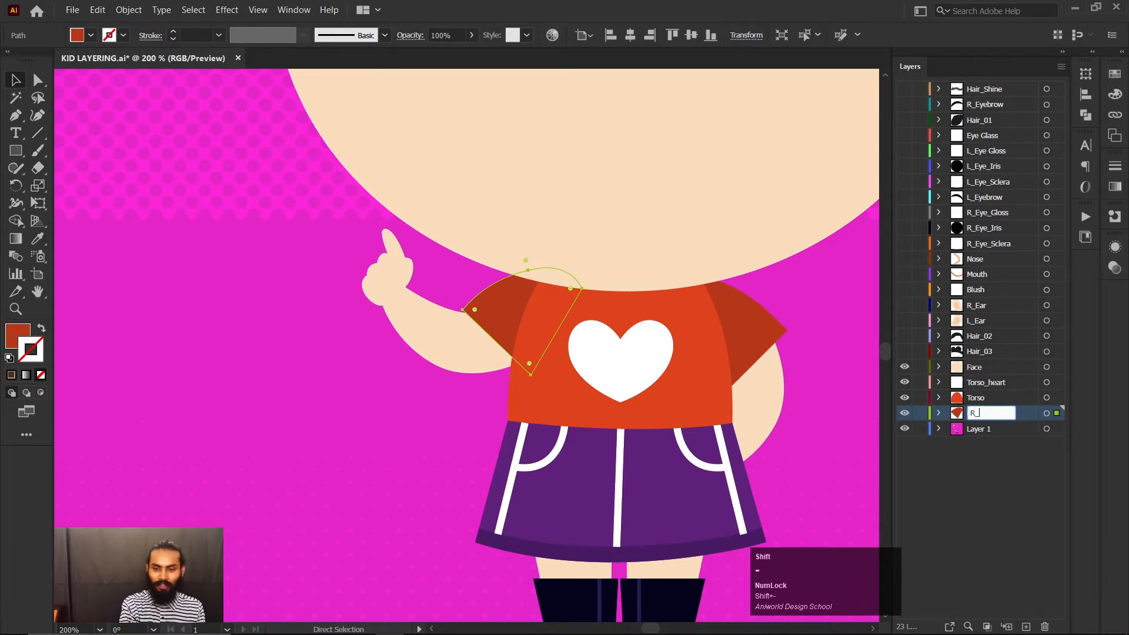
pyautogui.press('capslock')
pyautogui.write('R_SAH')
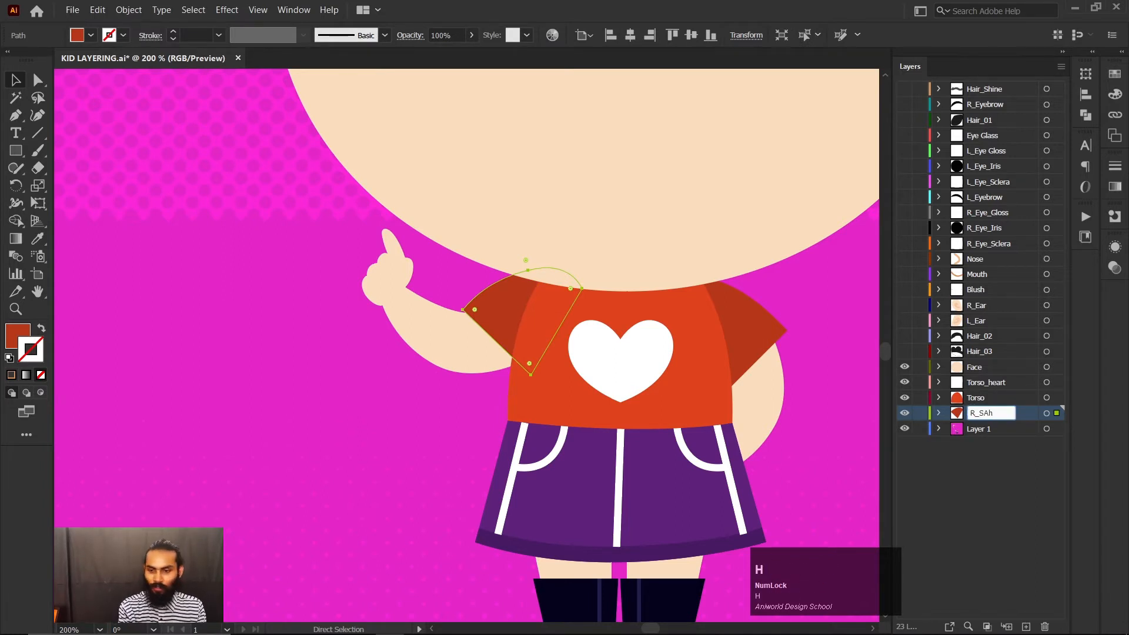
pyautogui.write('ho')
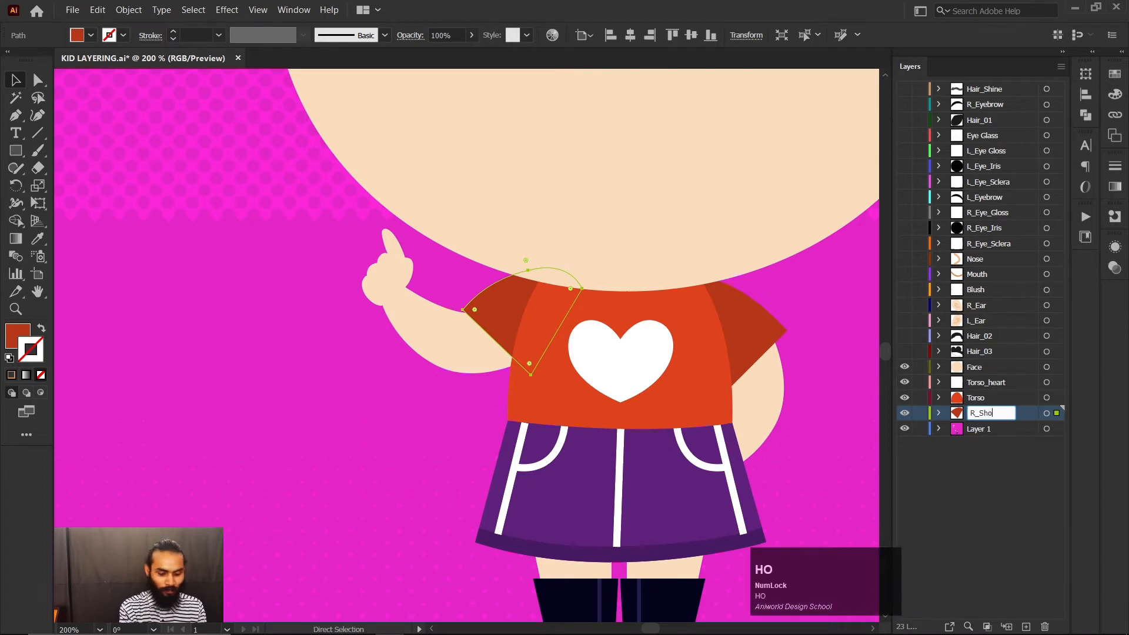
pyautogui.write('ulder')
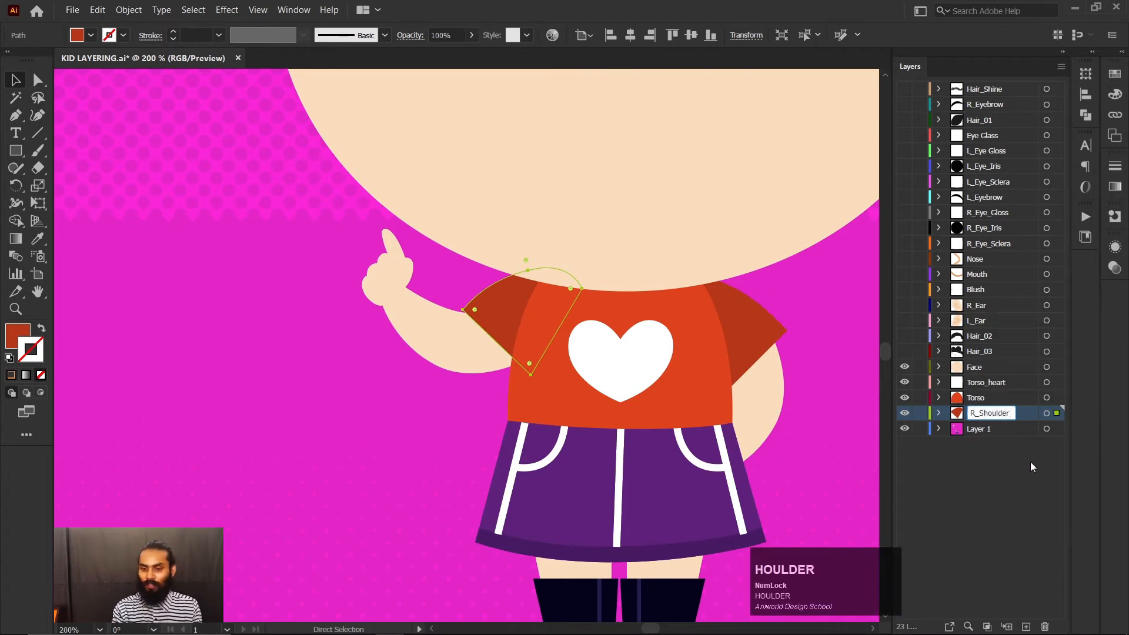
pyautogui.click(1034, 467)
# Step: Create a new layer named R_Arm directly above Layer 1, keeping its default options
pyautogui.click(1002, 431)
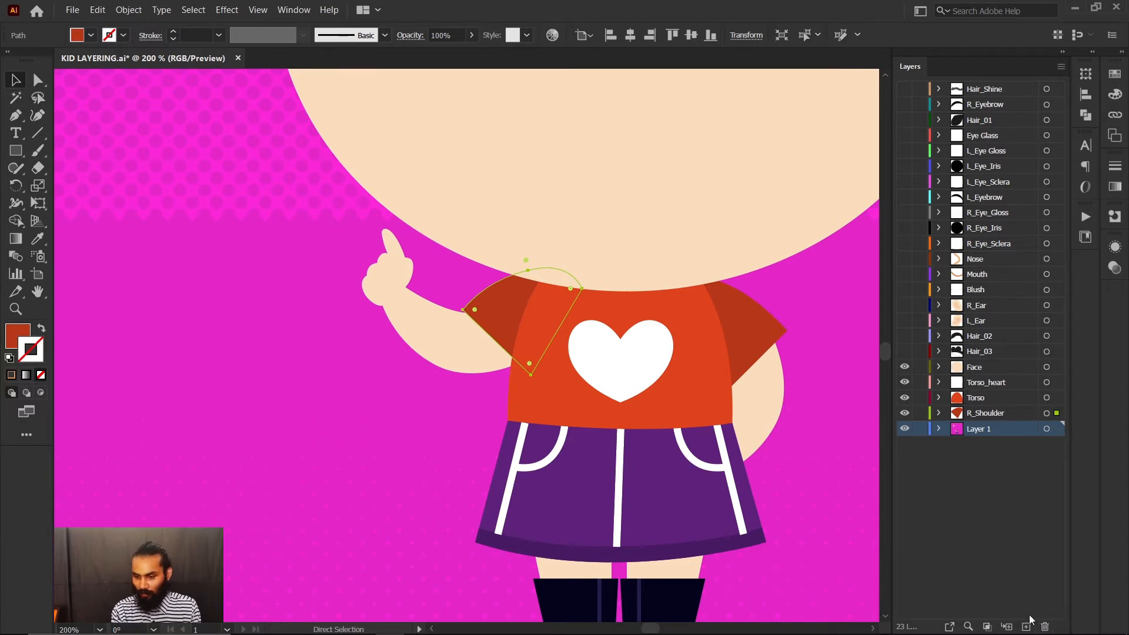
pyautogui.click(1061, 67)
pyautogui.click(973, 76)
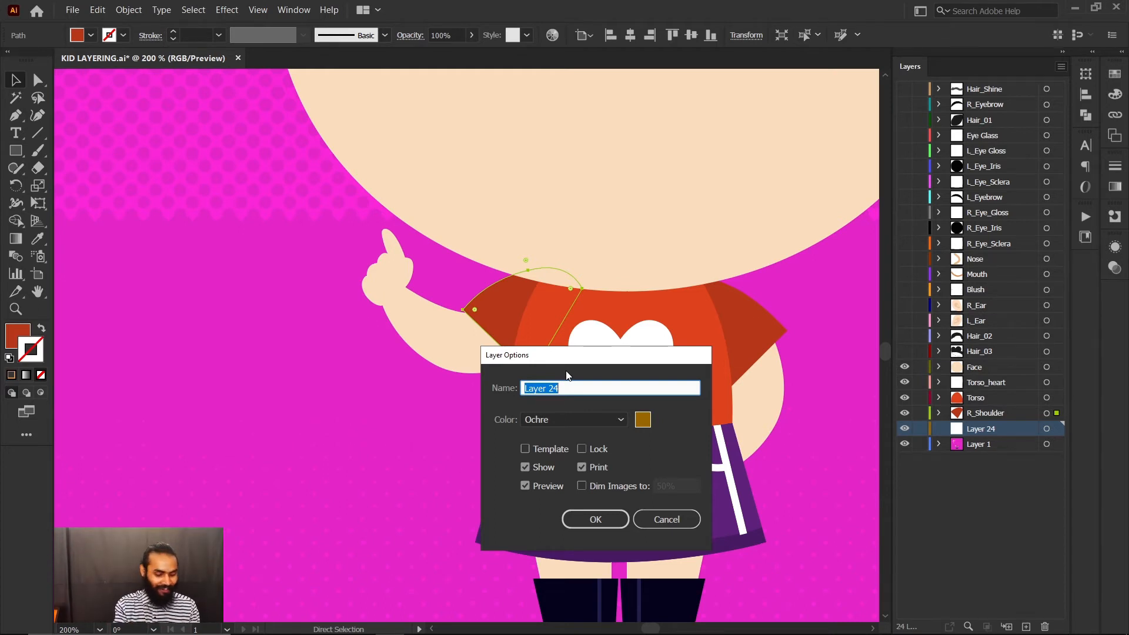
pyautogui.press('capslock')
pyautogui.write('R')
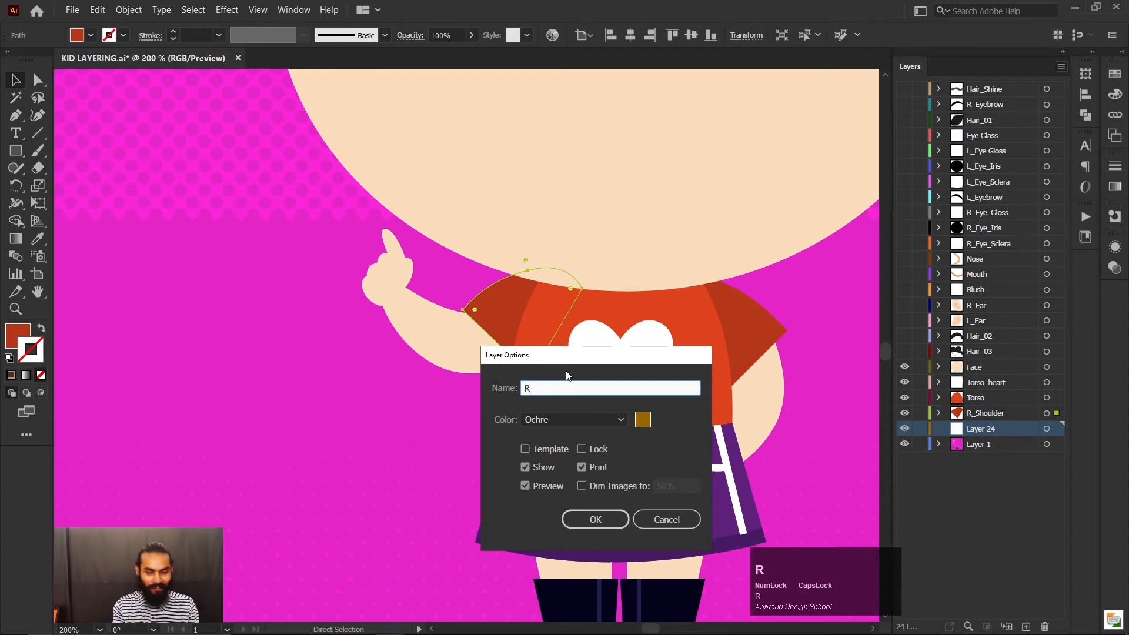
pyautogui.press('capslock')
pyautogui.write('_')
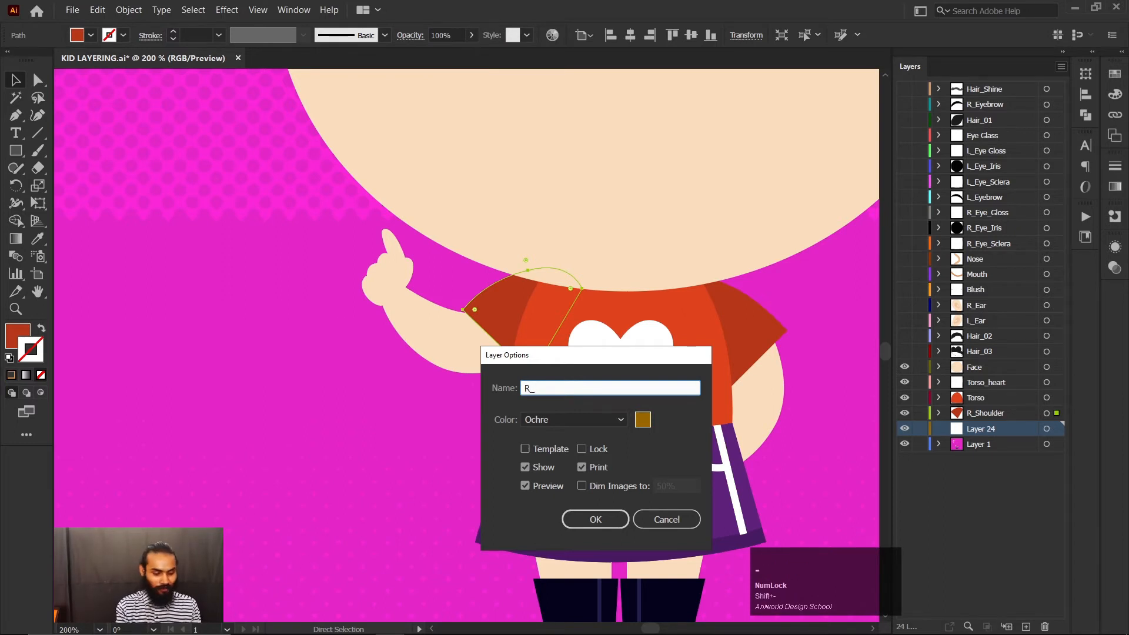
pyautogui.press('capslock')
pyautogui.write('A')
pyautogui.press('capslock')
pyautogui.write('rm')
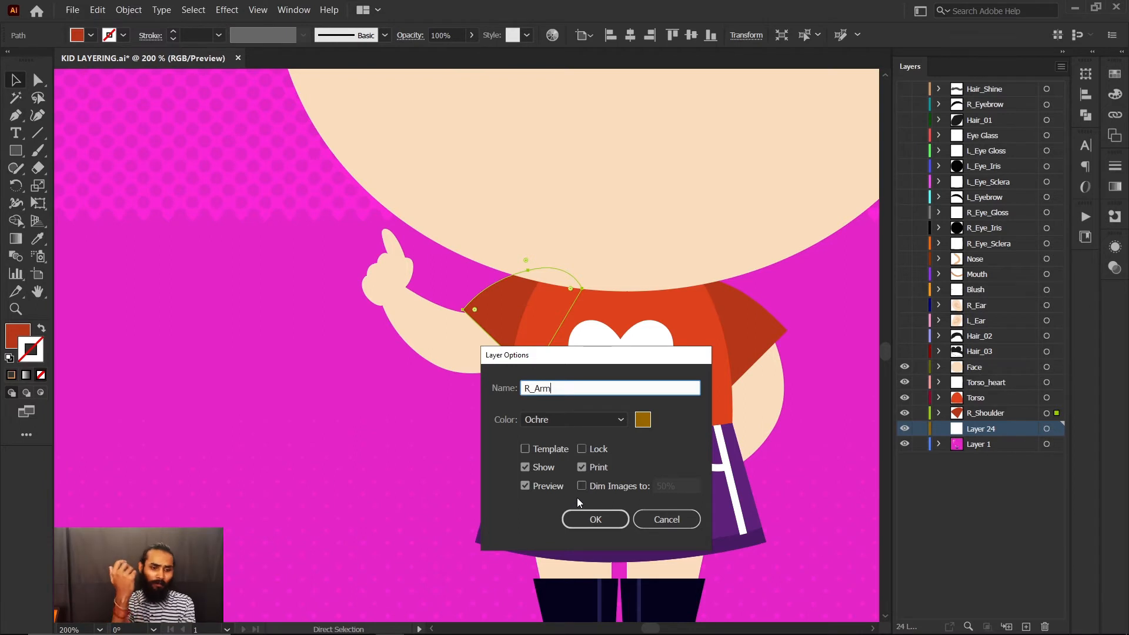
pyautogui.click(595, 519)
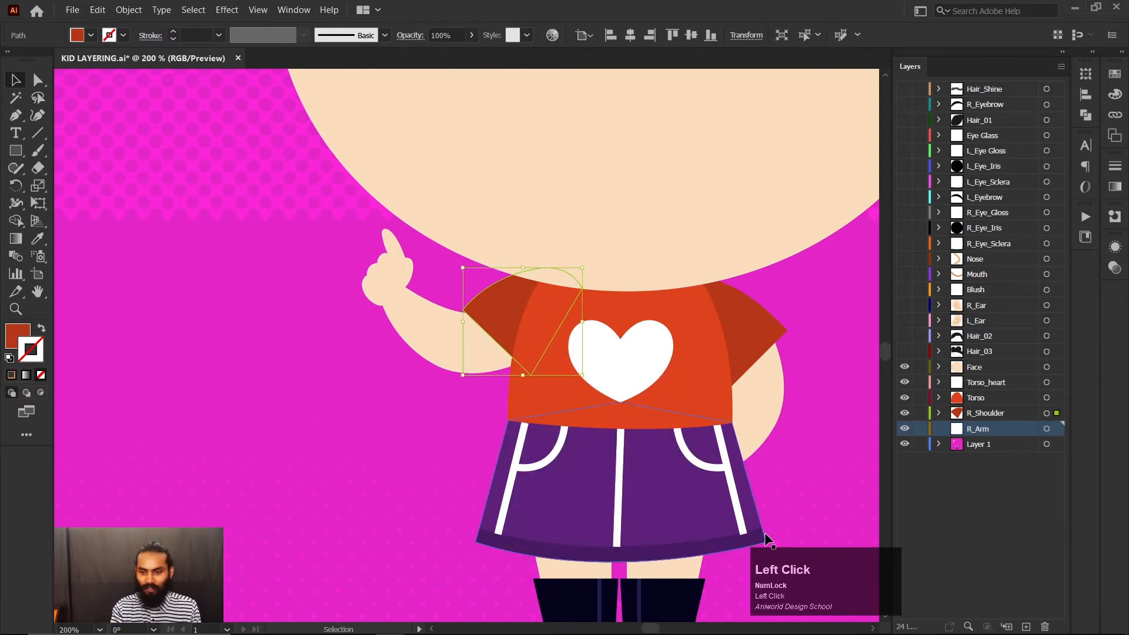
# Step: Move the raised arm's skin-coloured arm shape, without the hand, in place onto the R_Arm layer
pyautogui.click(447, 349)
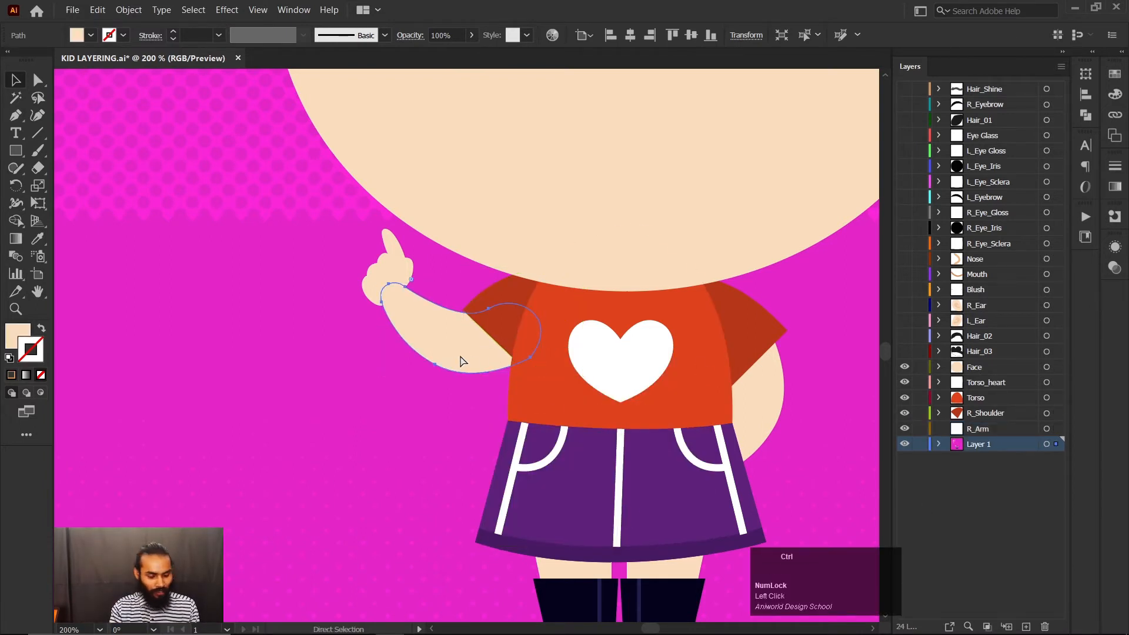
pyautogui.hotkey('ctrl', 'x')
pyautogui.click(990, 428)
pyautogui.hotkey('ctrl', 'shift', 'v')
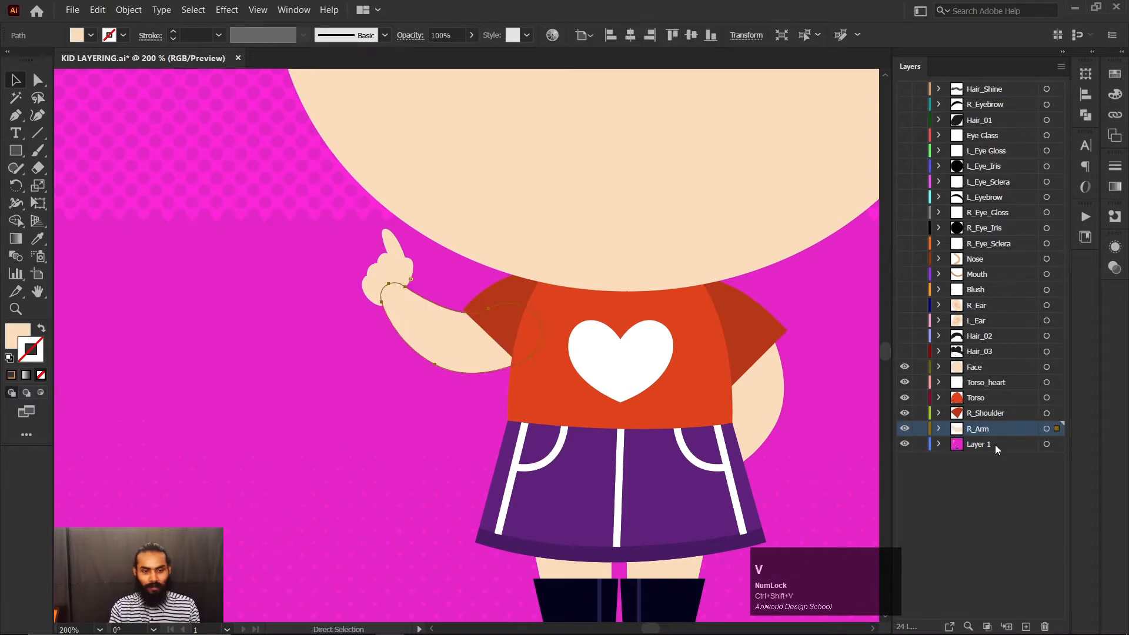
pyautogui.click(491, 312)
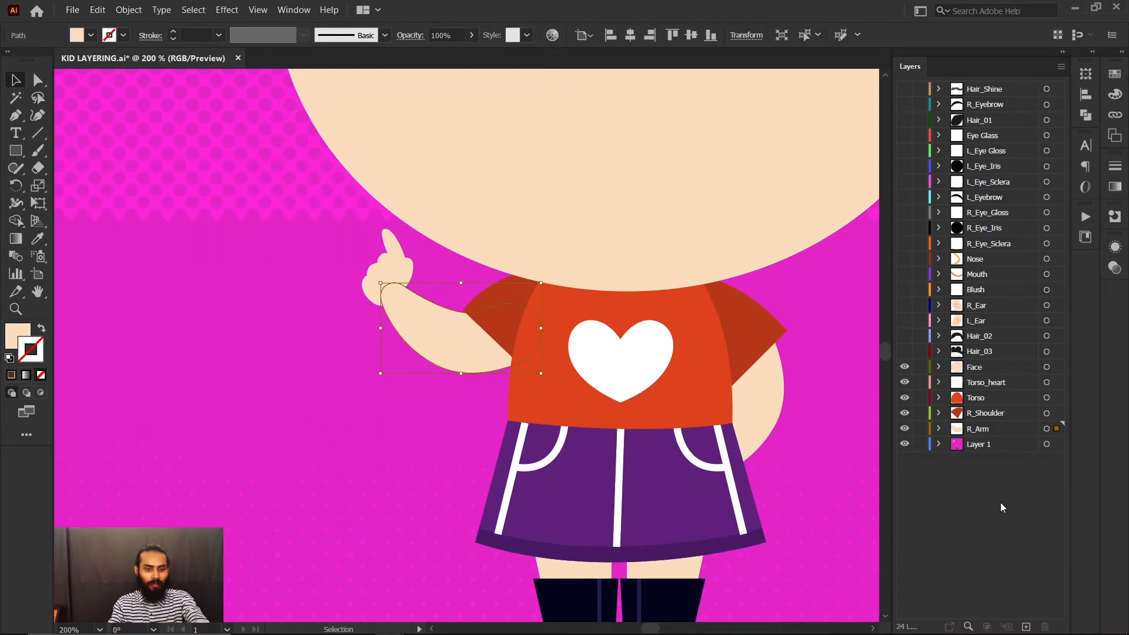
# Step: Move the raised hand's palm shape, without the pointing finger, in place onto a new layer directly above Layer 1
pyautogui.click(393, 268)
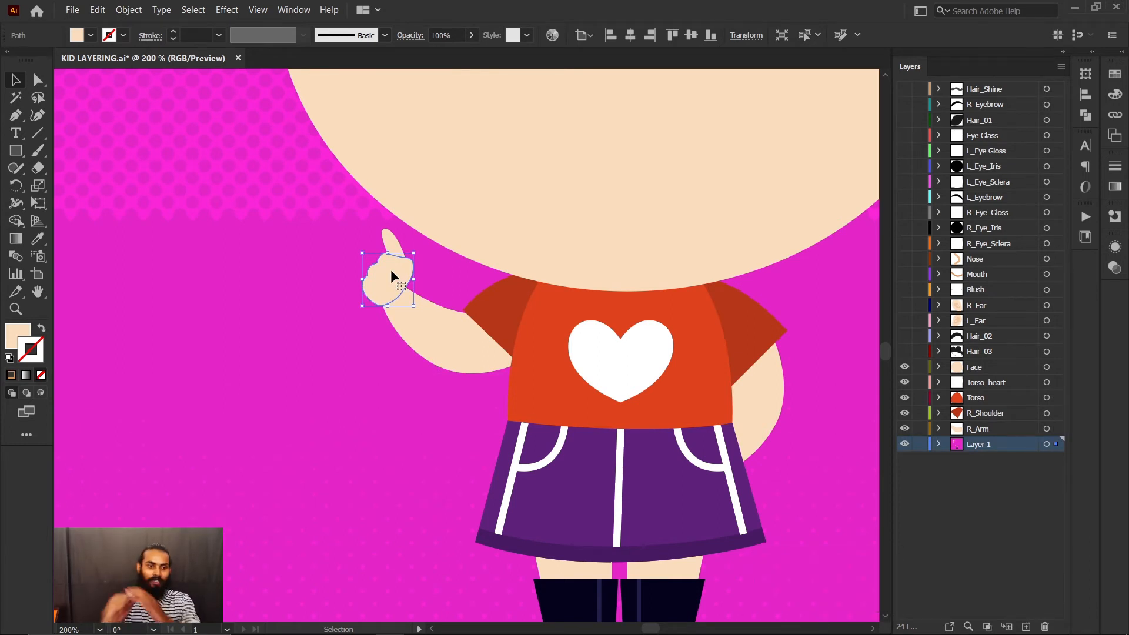
pyautogui.hotkey('ctrl', 'x')
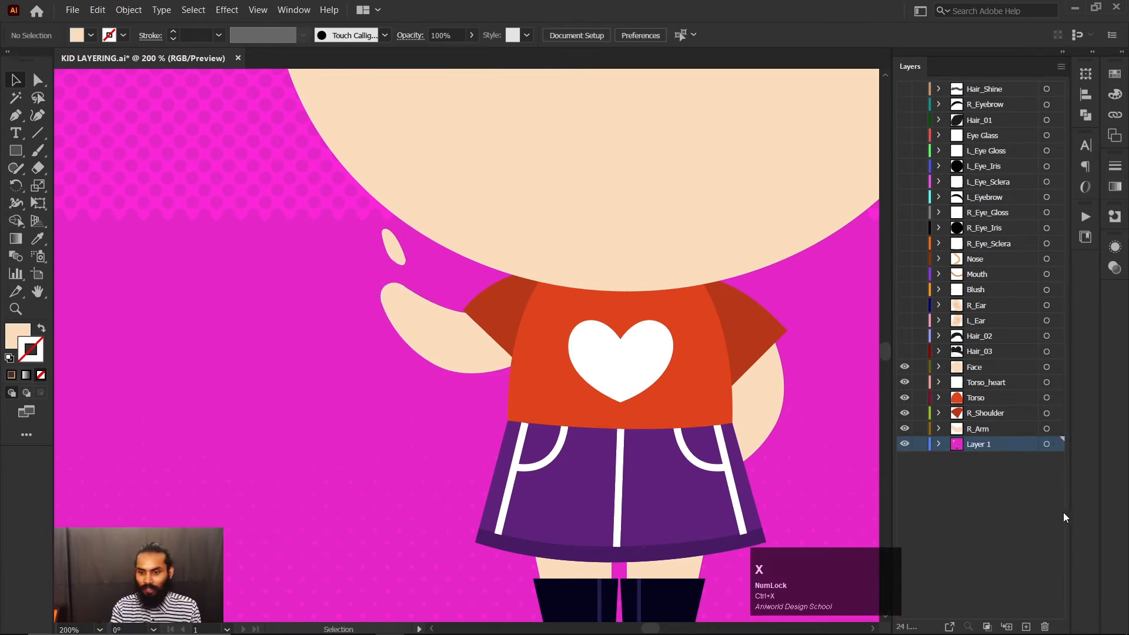
pyautogui.click(1026, 627)
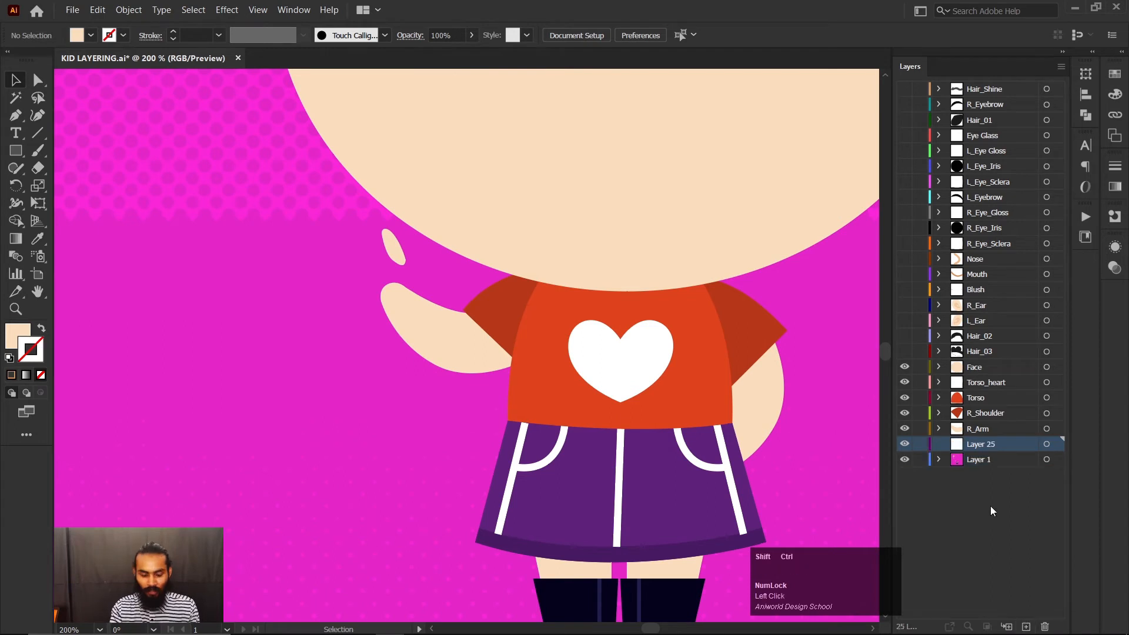
pyautogui.hotkey('ctrl', 'shift', 'v')
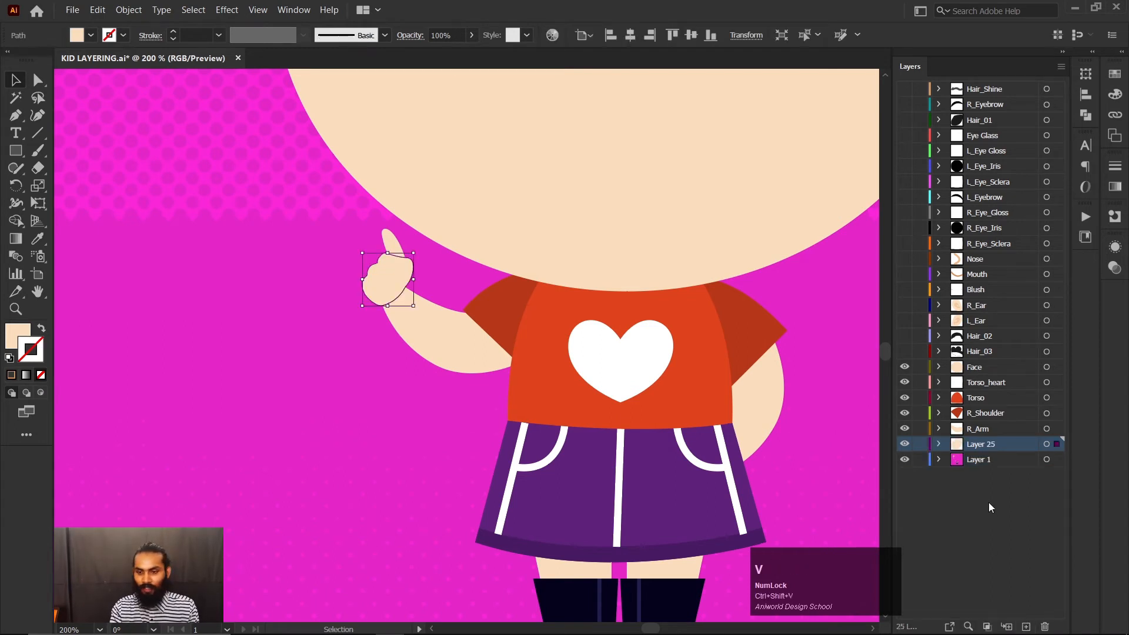
# Step: Rename the palm's layer as R_Palm, reusing the R_Arm layer's name as the base
pyautogui.doubleClick(980, 430)
pyautogui.hotkey('ctrl', 'c')
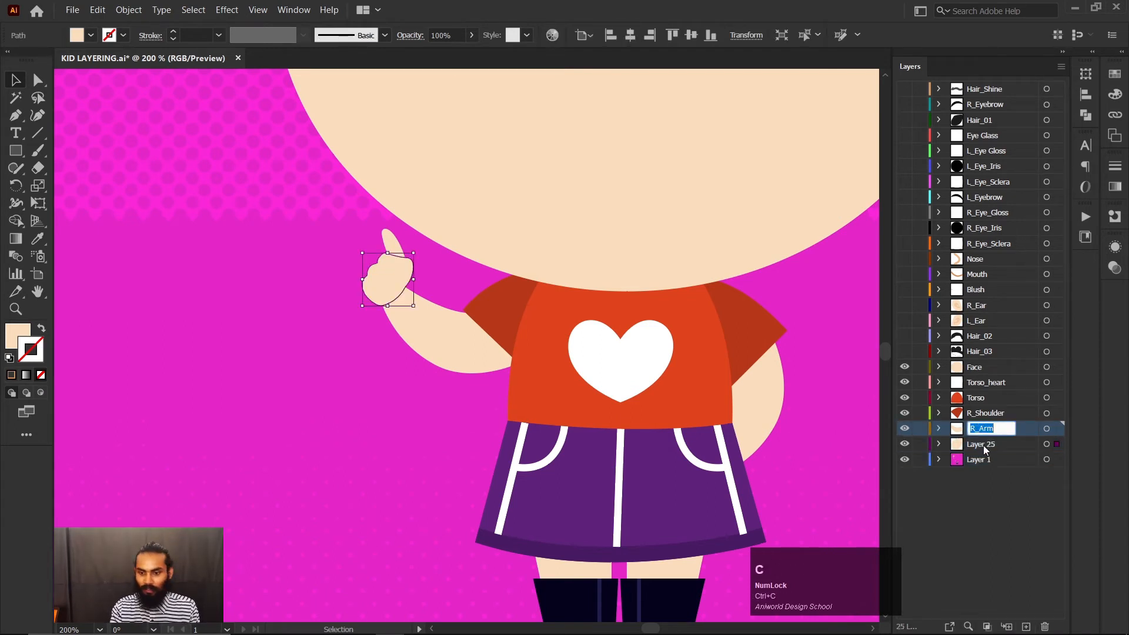
pyautogui.doubleClick(986, 448)
pyautogui.hotkey('ctrl', 'v')
pyautogui.click(983, 443)
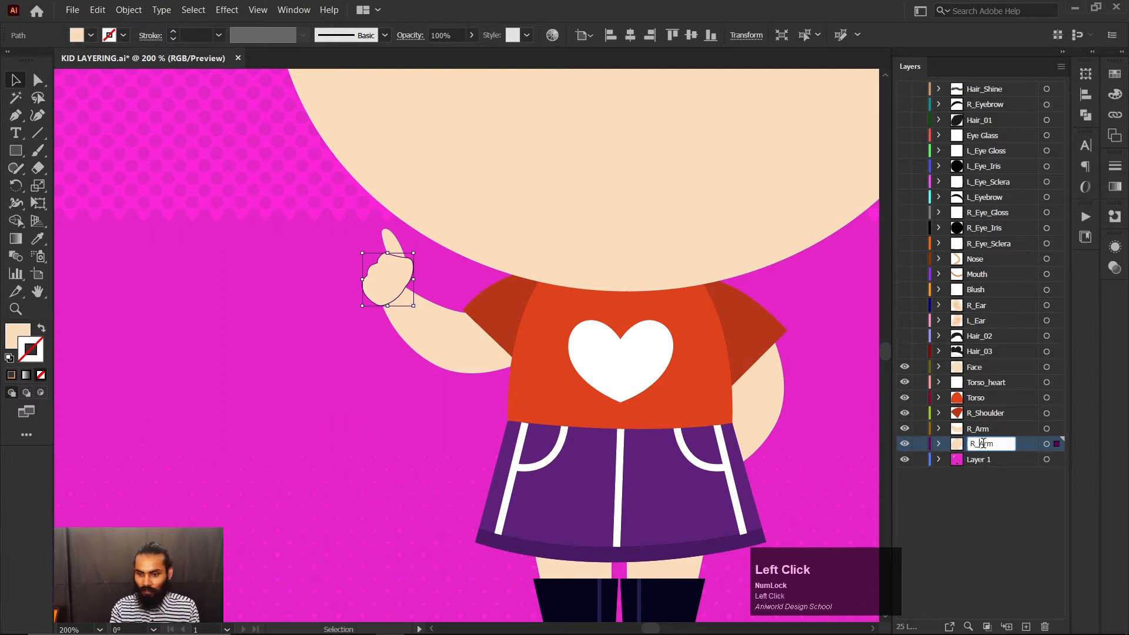
pyautogui.moveTo(983, 443); pyautogui.dragTo(1011, 458)
pyautogui.write('Palm')
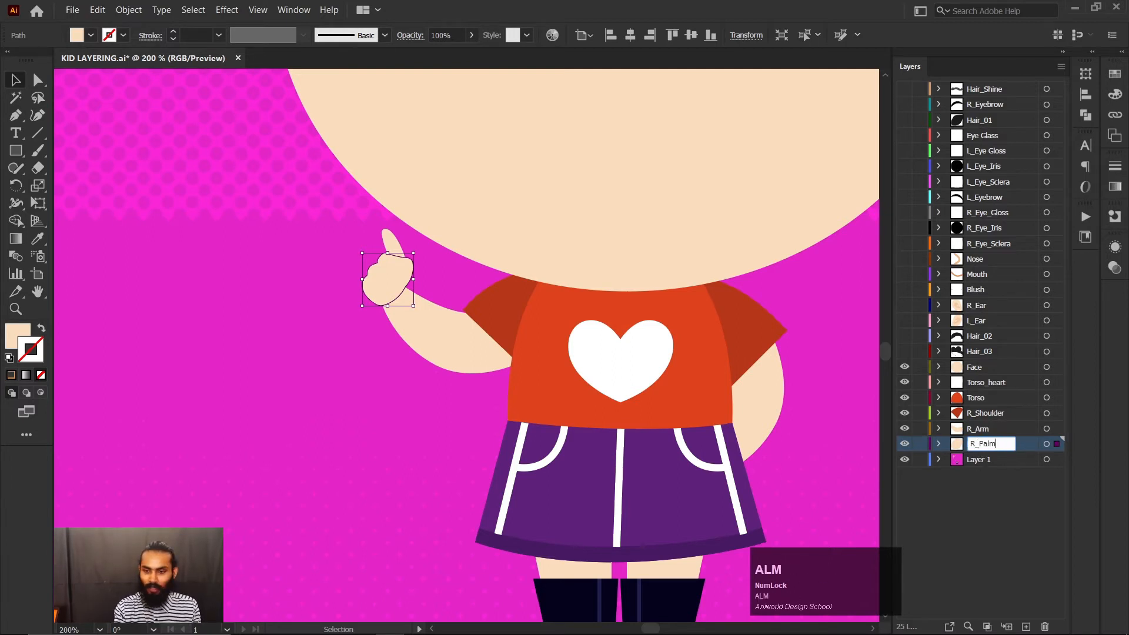
pyautogui.click(1021, 508)
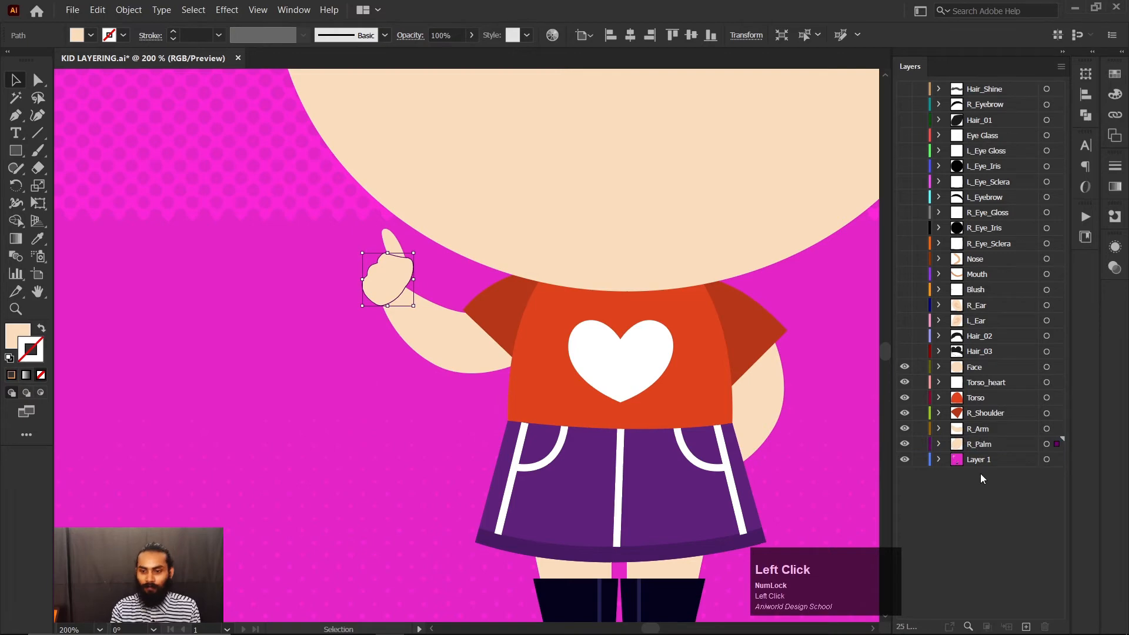
# Step: Move the raised hand's pointing finger in place onto a new layer directly above Layer 1
pyautogui.click(991, 458)
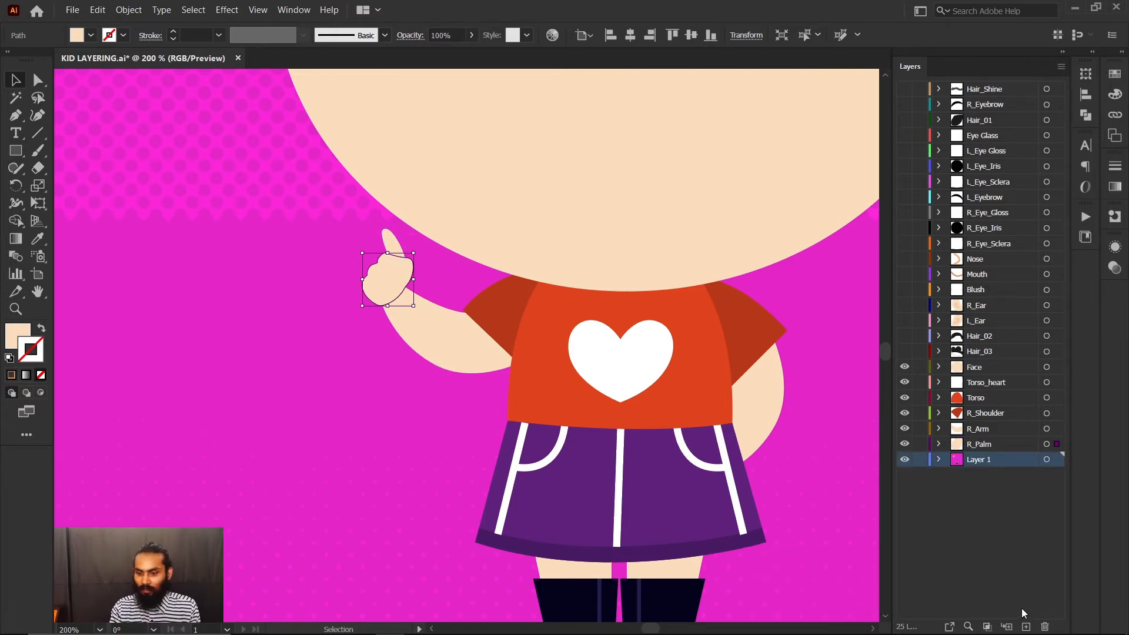
pyautogui.click(1027, 627)
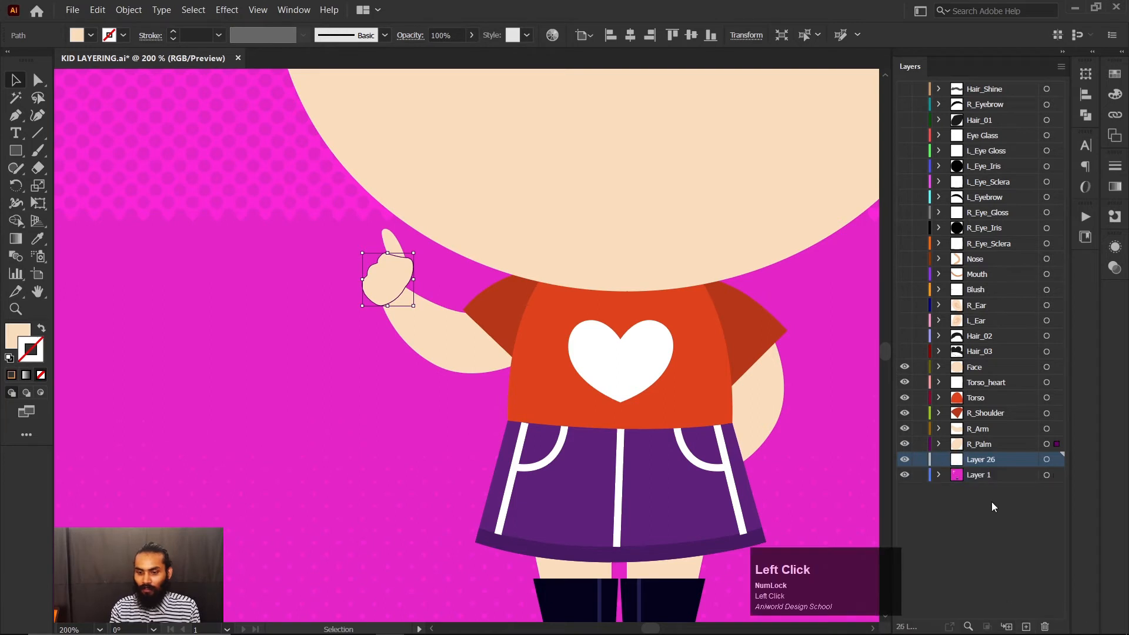
pyautogui.hotkey('ctrl', 'x')
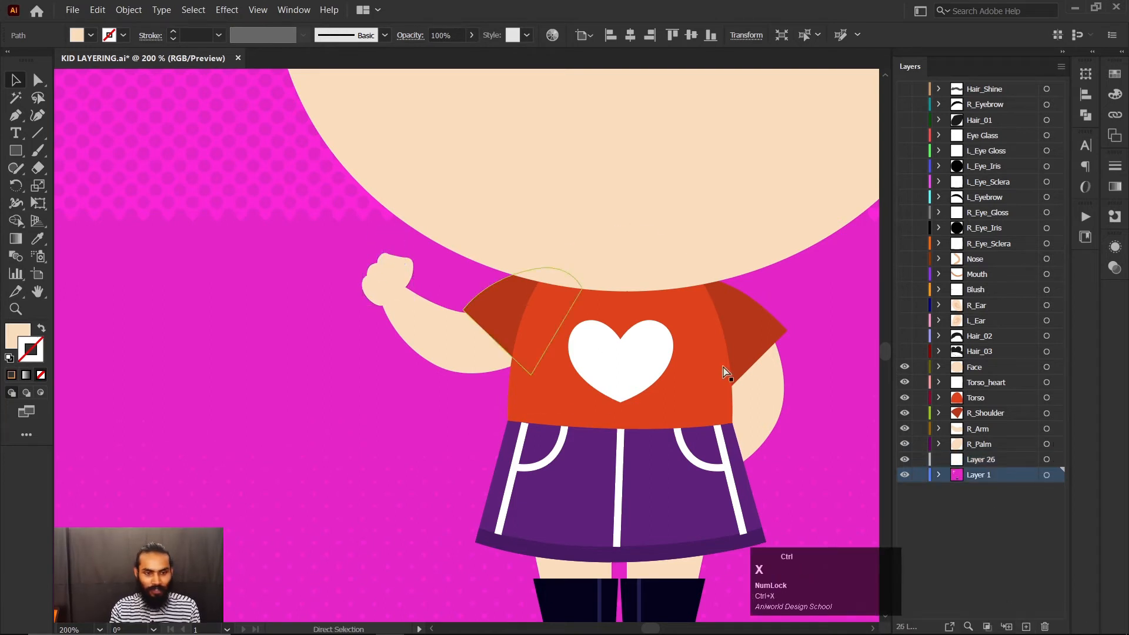
pyautogui.hotkey('ctrl', 'shift', 'v')
pyautogui.keyDown('ctrl'); pyautogui.click(982, 459); pyautogui.keyUp('ctrl')
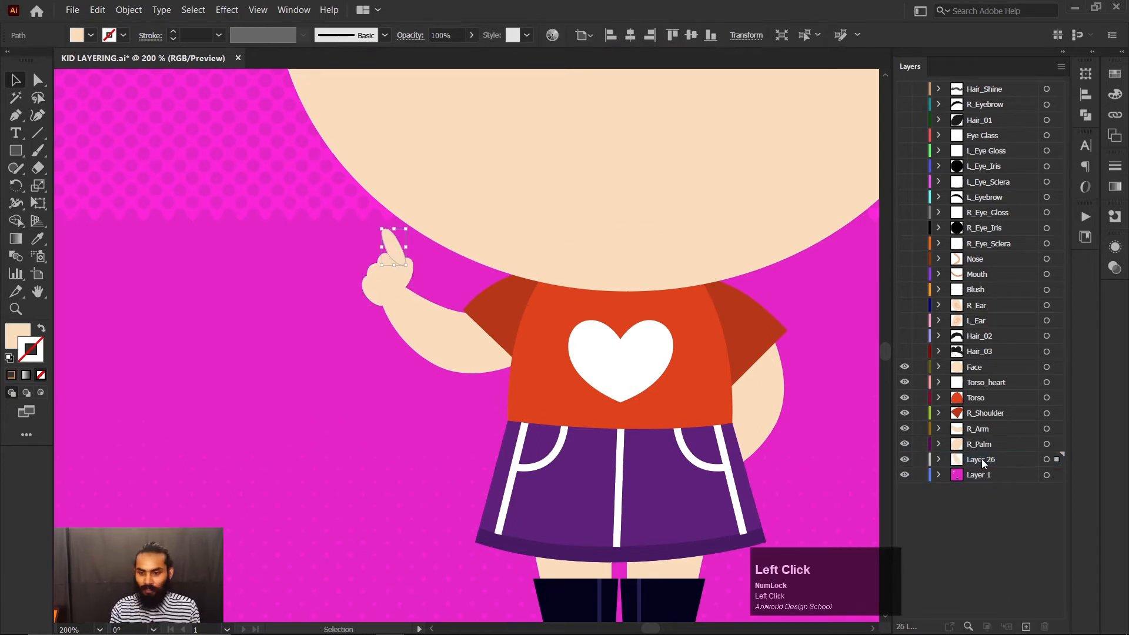
# Step: Rename the pointing finger's layer as R_Finger, reusing the R_Palm layer's name as the base
pyautogui.doubleClick(983, 443)
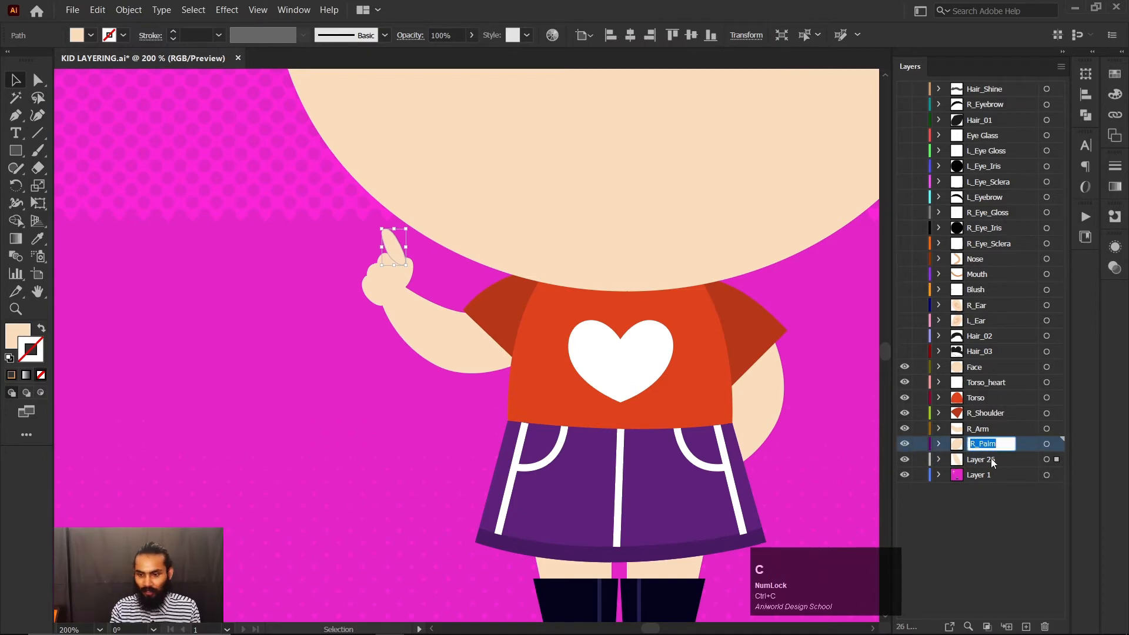
pyautogui.doubleClick(991, 459)
pyautogui.hotkey('ctrl', 'v')
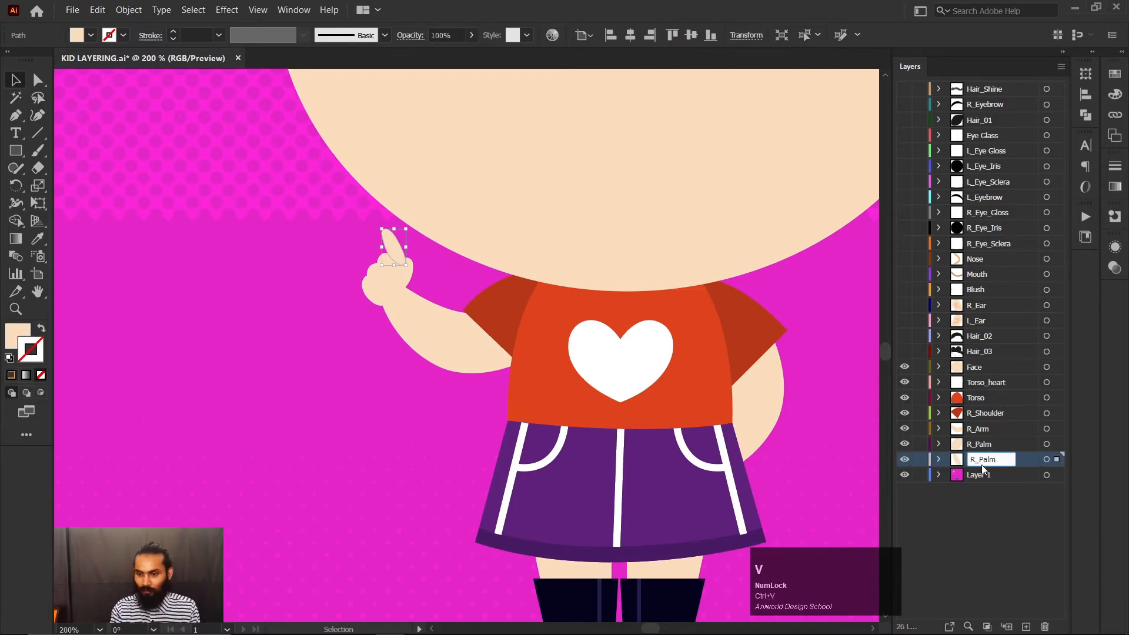
pyautogui.moveTo(979, 459); pyautogui.dragTo(988, 460)
pyautogui.write('Finger')
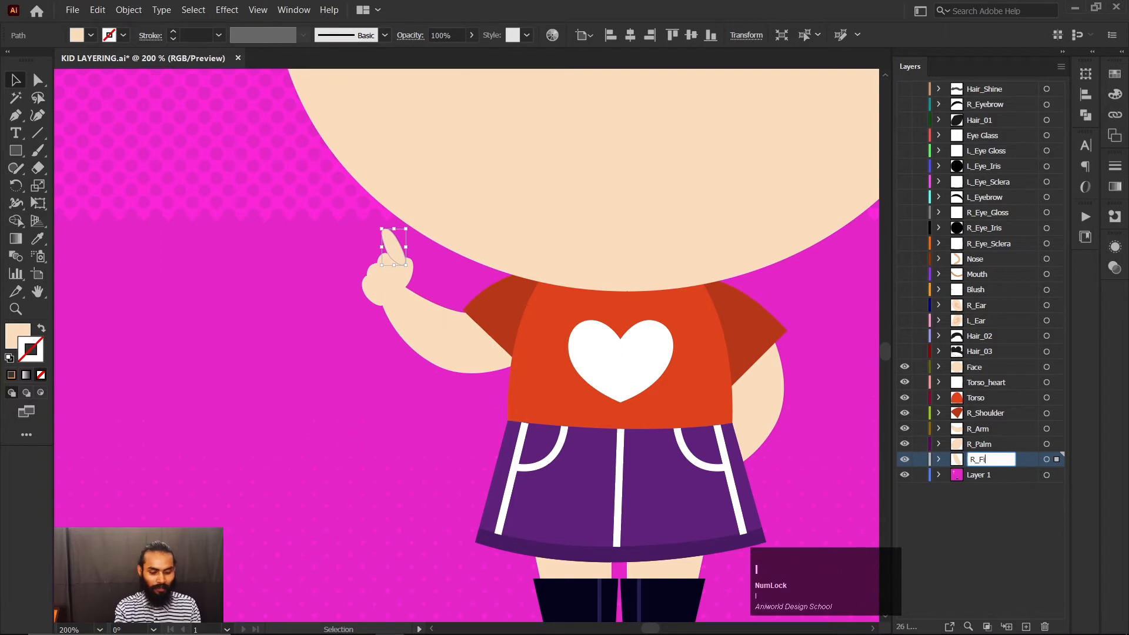
pyautogui.click(1004, 521)
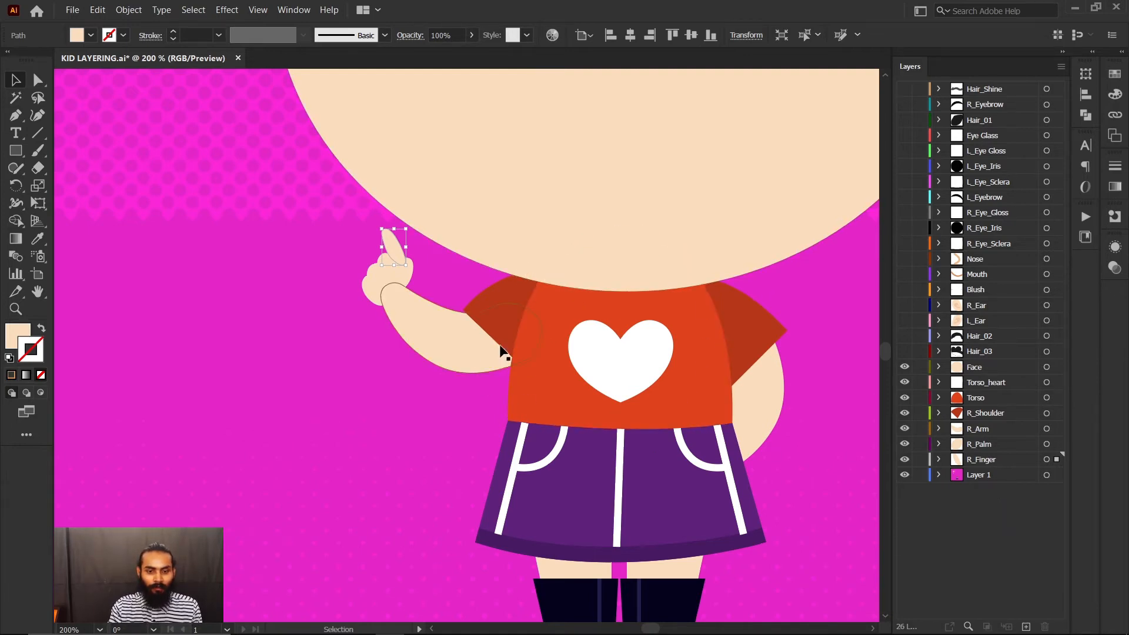
# Step: Cut the whole lowered arm group, including its dark red sleeve and hand, out of Layer 1
pyautogui.hscroll(3, 500, 351)
pyautogui.click(690, 379)
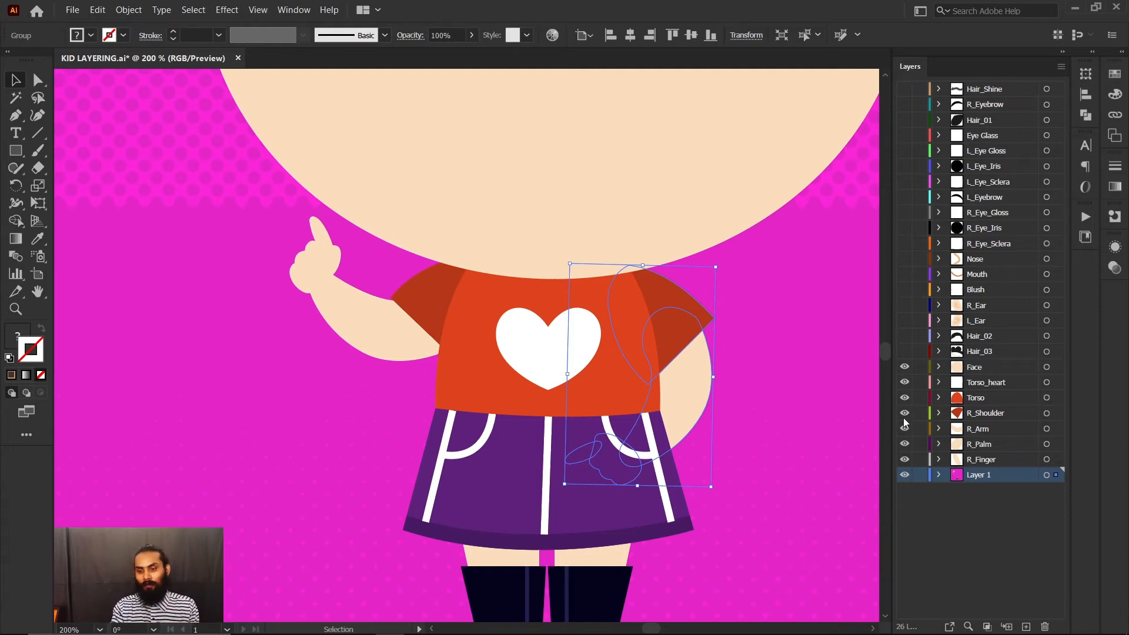
pyautogui.click(975, 482)
pyautogui.scroll(-1, 765, 457)
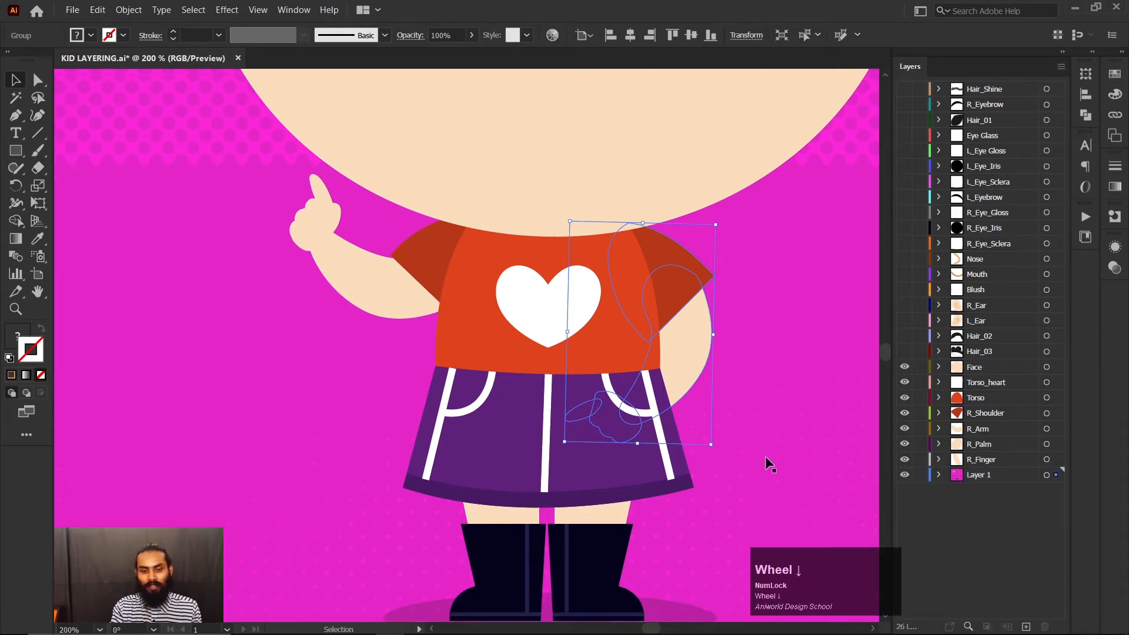
pyautogui.scroll(-1, 765, 457)
pyautogui.click(674, 281)
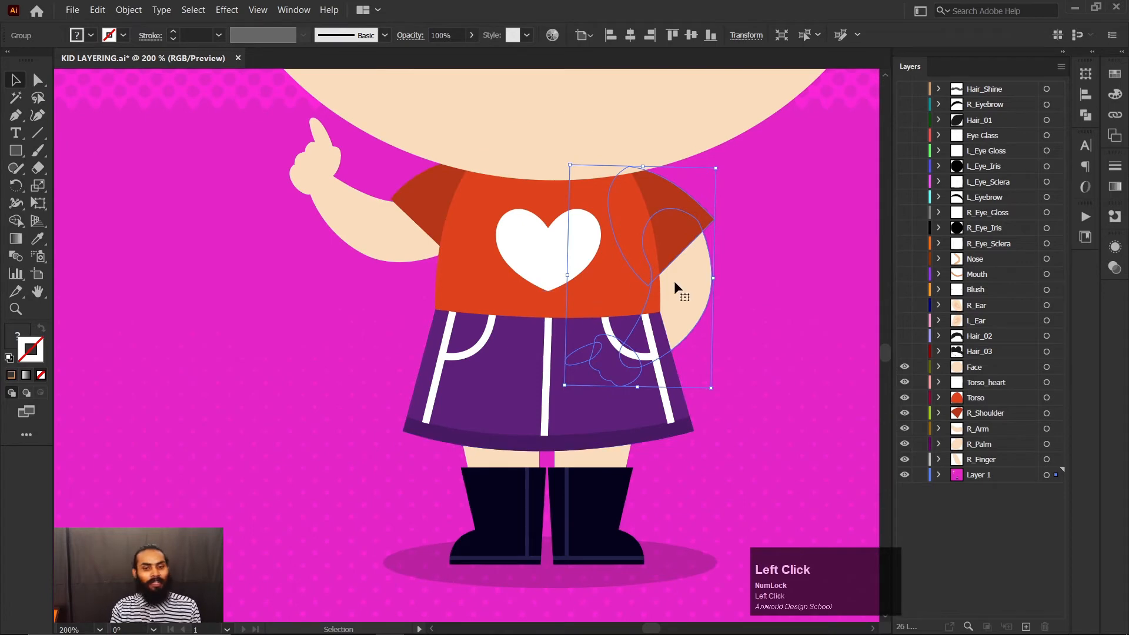
pyautogui.click(779, 290)
pyautogui.click(676, 272)
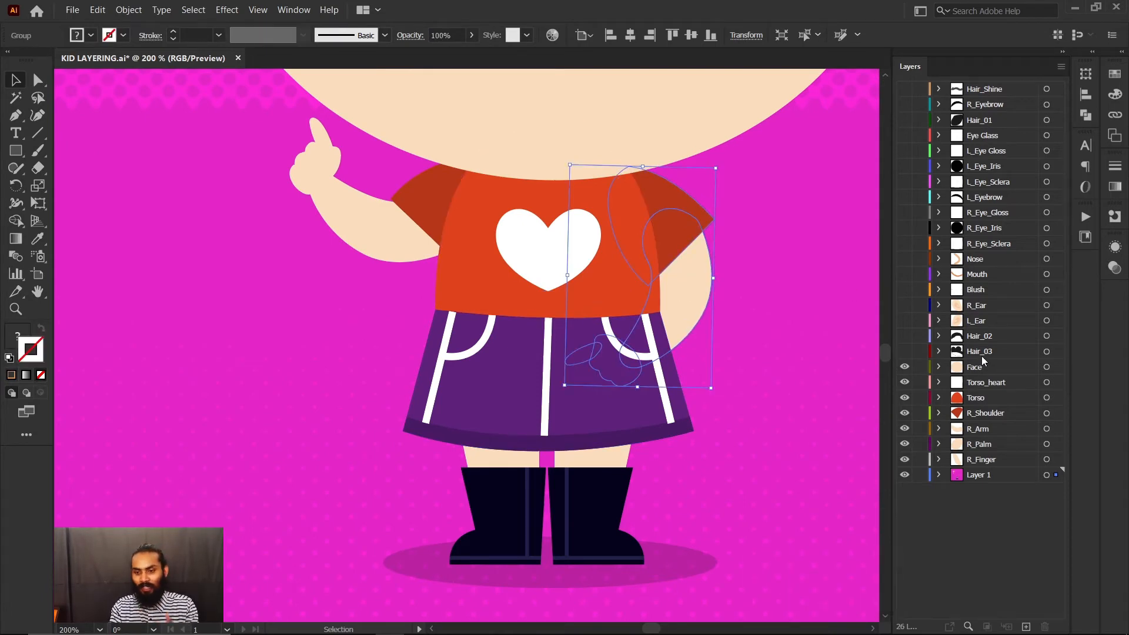
pyautogui.click(981, 429)
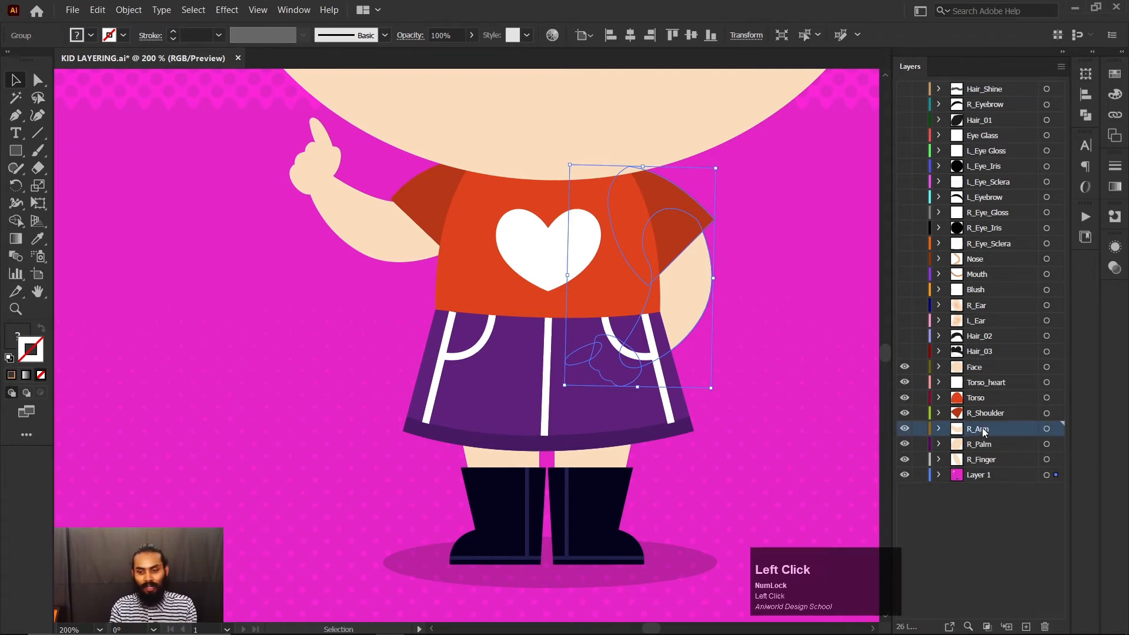
pyautogui.click(991, 414)
pyautogui.click(990, 428)
pyautogui.click(991, 444)
pyautogui.click(992, 462)
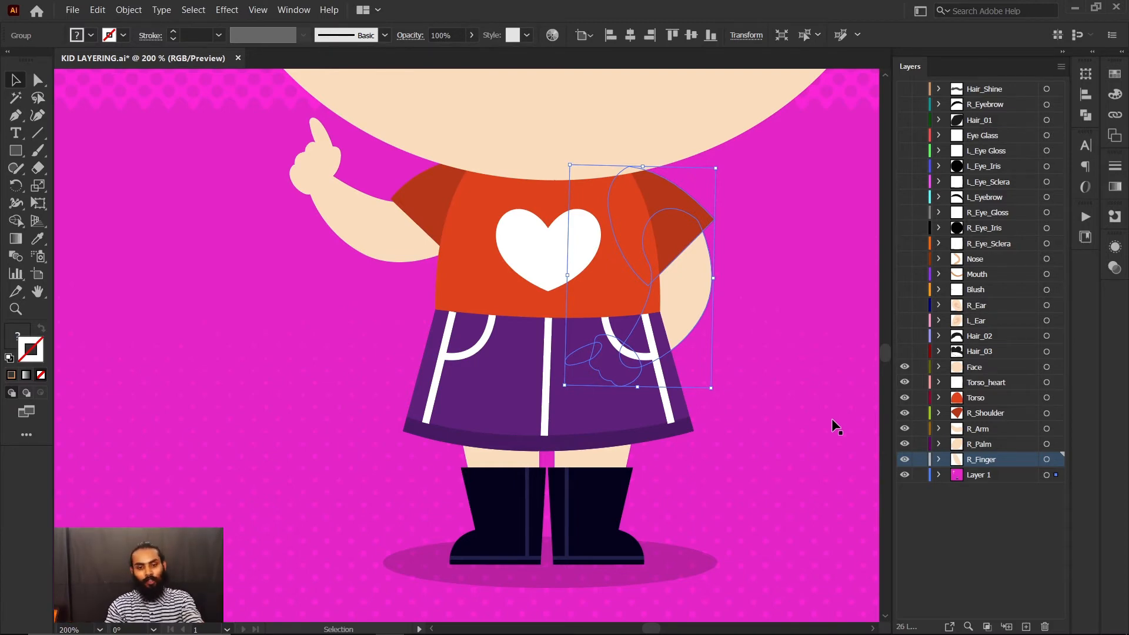
pyautogui.hotkey('ctrl', 'x')
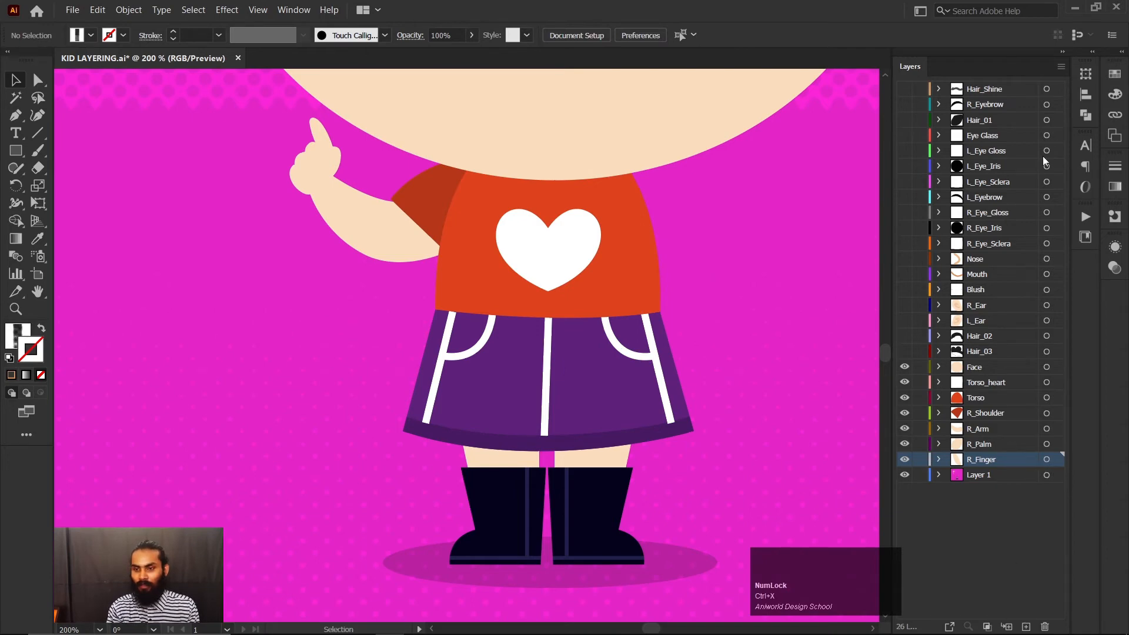
# Step: Create a new layer named L_hand directly above R_Finger, keeping its default options
pyautogui.click(1062, 66)
pyautogui.click(950, 75)
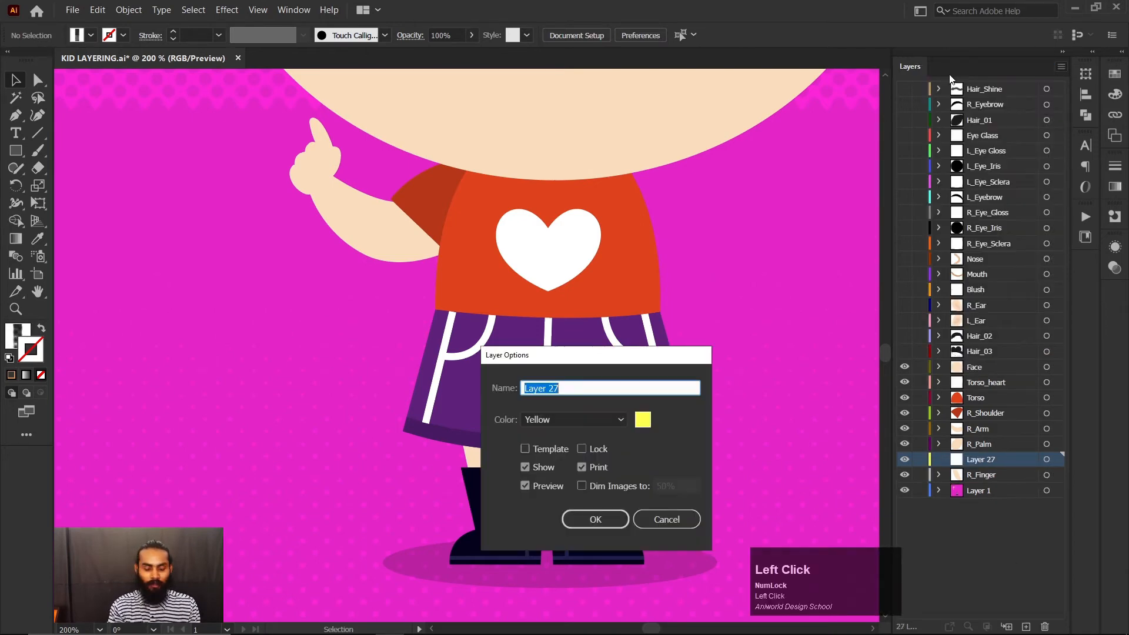
pyautogui.press('capslock')
pyautogui.write('L_')
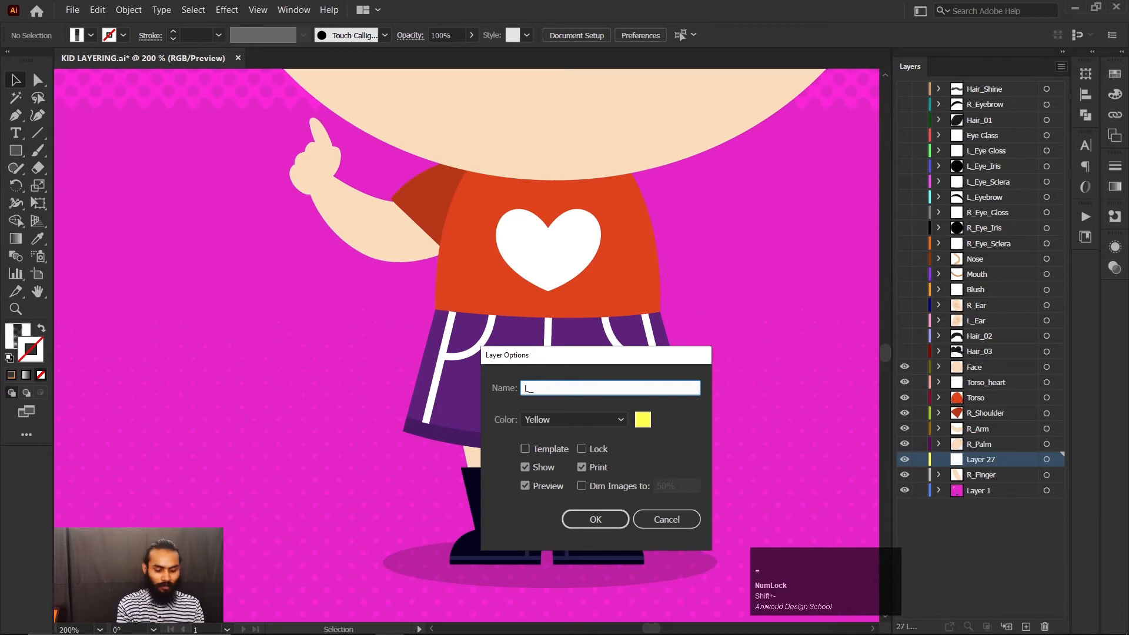
pyautogui.write('hand')
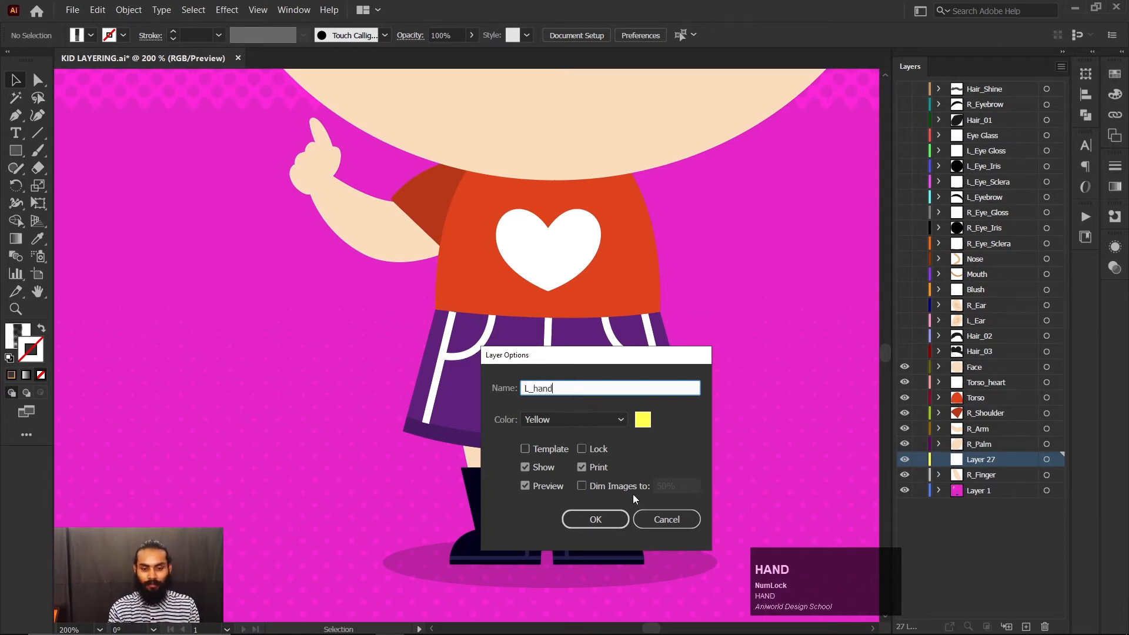
pyautogui.click(616, 519)
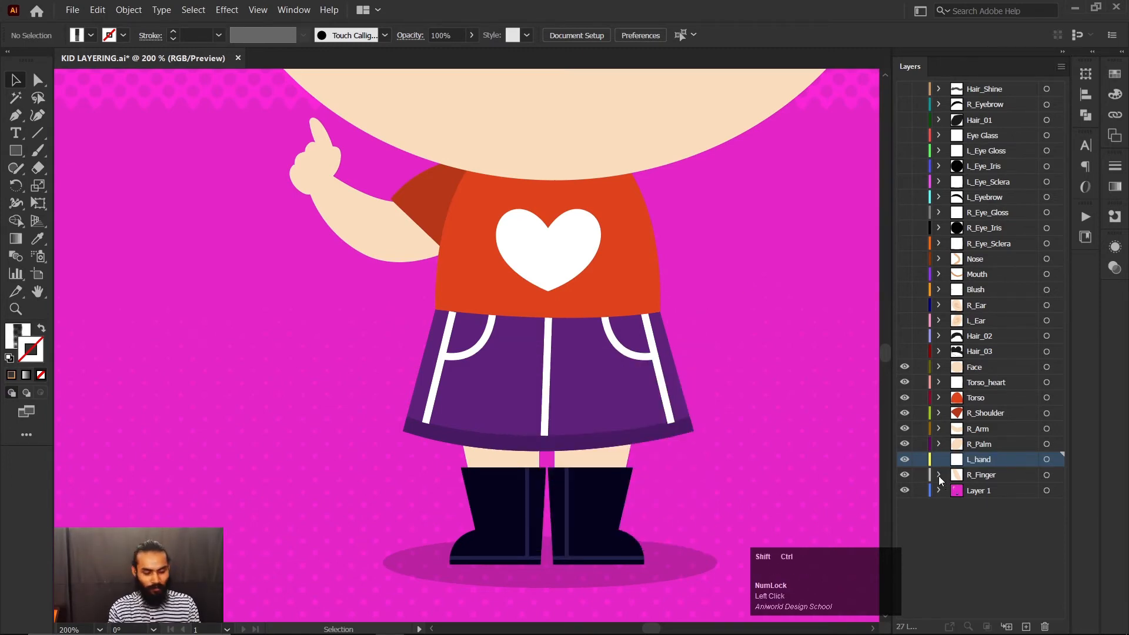
# Step: Paste the lowered arm group in place onto the L_hand layer and move that layer directly below R_Finger
pyautogui.hotkey('ctrl', 'shift', 'v')
pyautogui.click(988, 460)
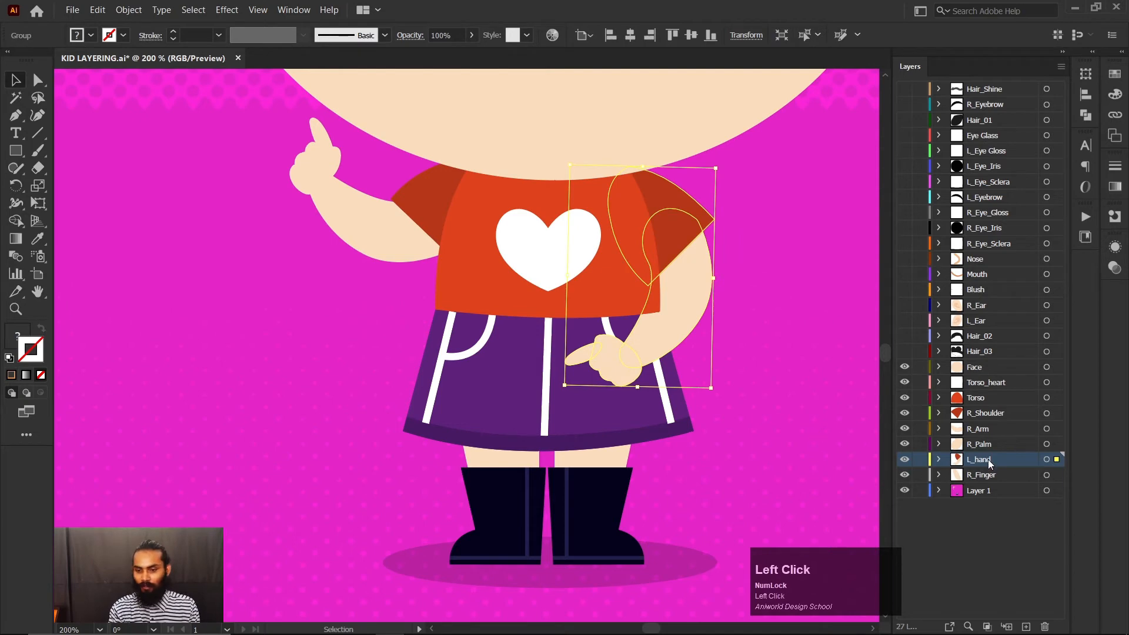
pyautogui.moveTo(989, 460); pyautogui.dragTo(982, 487)
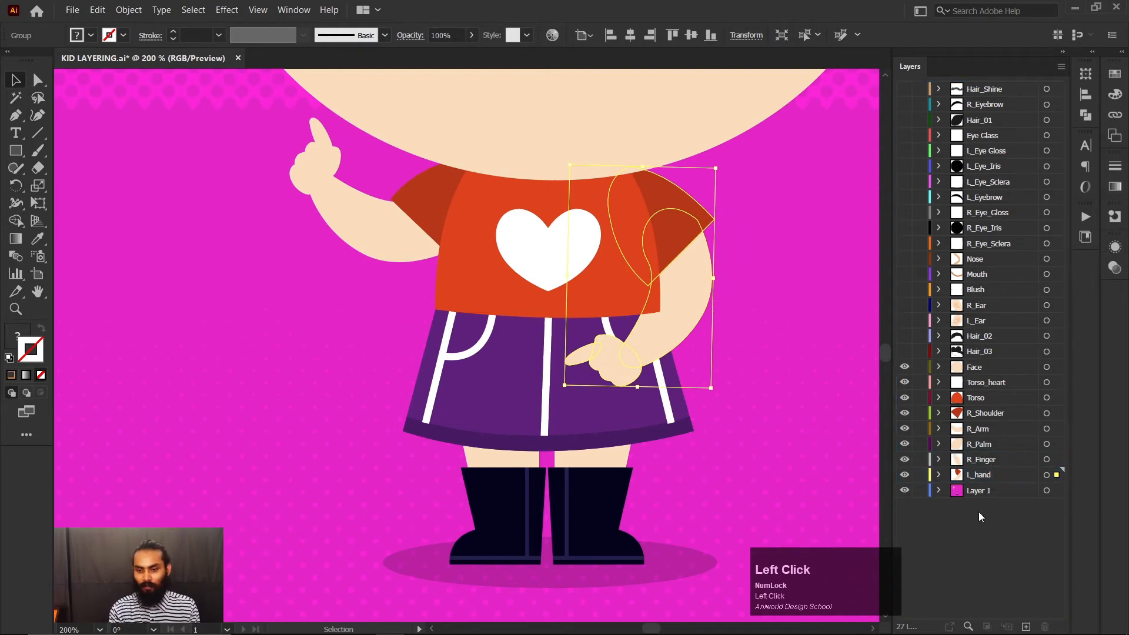
pyautogui.click(987, 476)
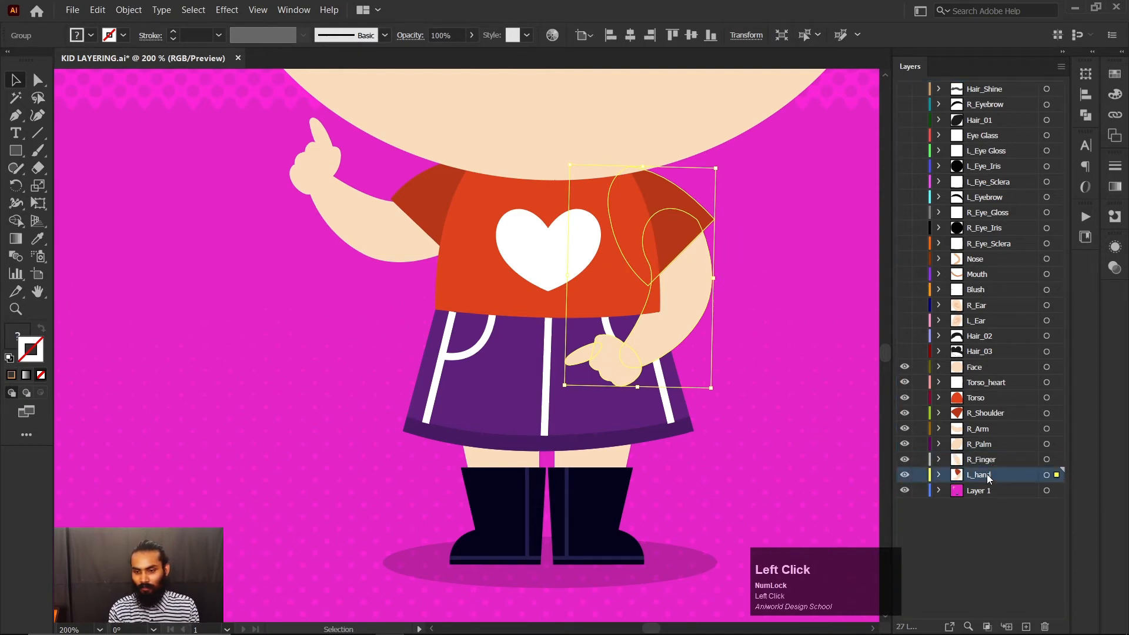
# Step: Select the white pocket and side stripe lines on the skirt beside the lowered hand
pyautogui.click(673, 411)
pyautogui.scroll(-1, 580, 404)
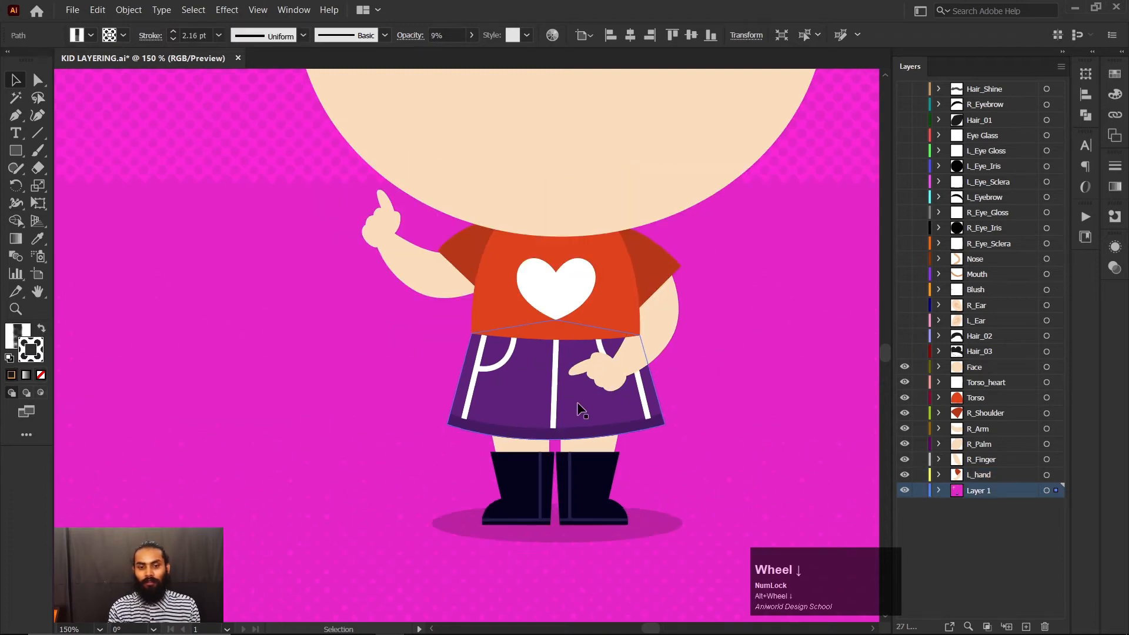
pyautogui.scroll(1, 642, 373)
pyautogui.click(641, 374)
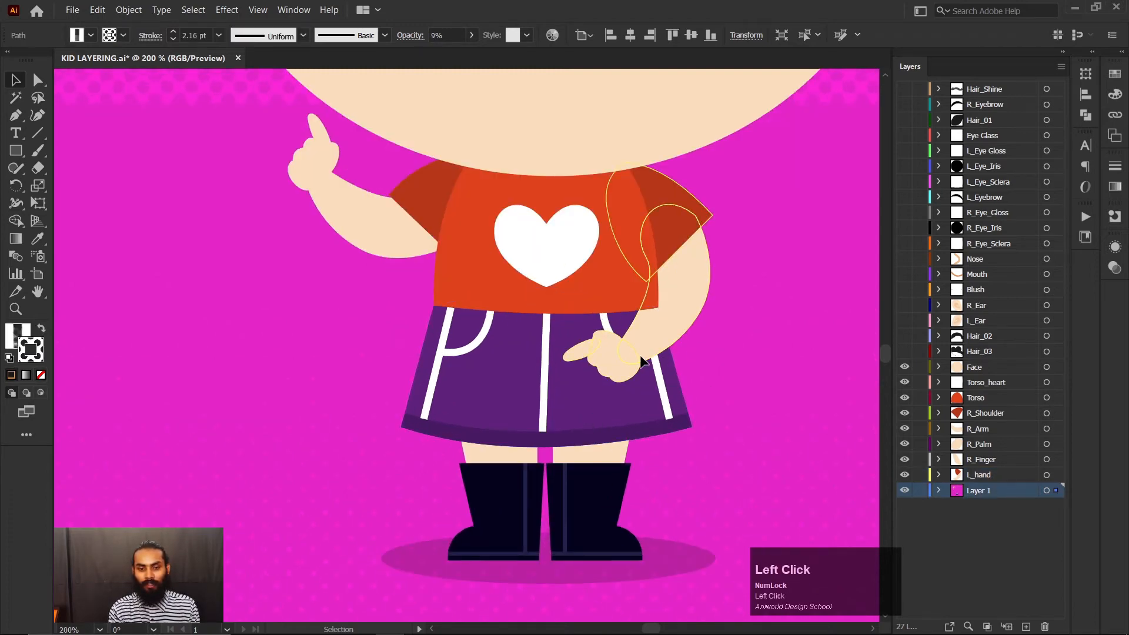
pyautogui.click(660, 397)
pyautogui.keyDown('shift'); pyautogui.click(668, 401); pyautogui.keyUp('shift')
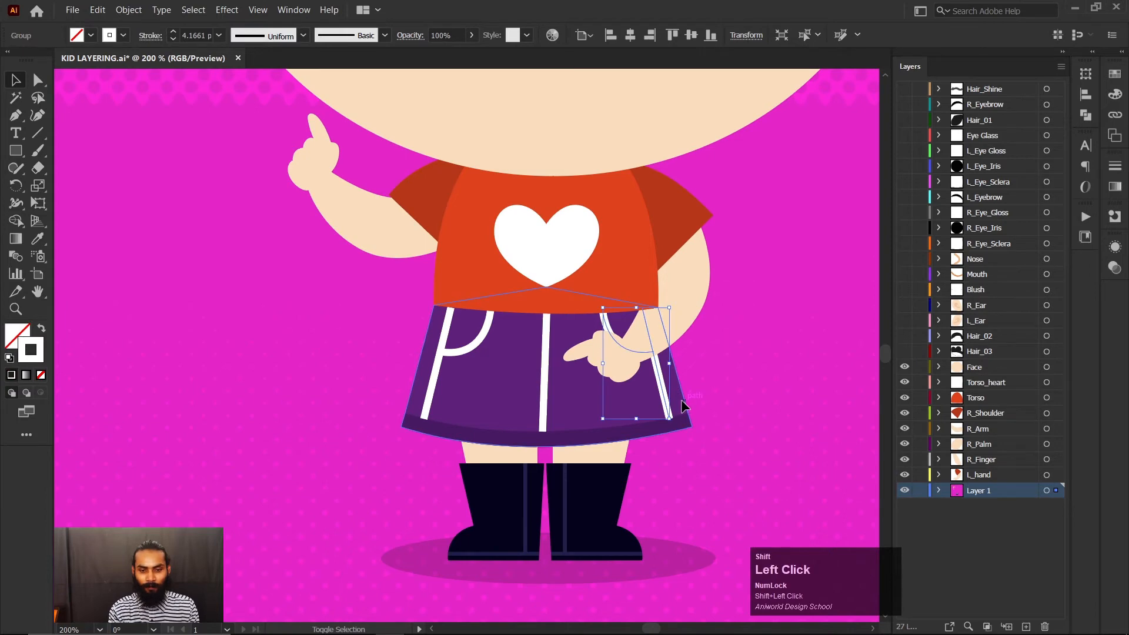
# Step: Undo the lowered arm's paste, the layer reordering and the creation of the L_hand layer
pyautogui.hotkey('ctrl', 'z')
pyautogui.hotkey('ctrl', 'z')
pyautogui.hotkey('ctrl', 'z')
pyautogui.hotkey('ctrl', 'z')
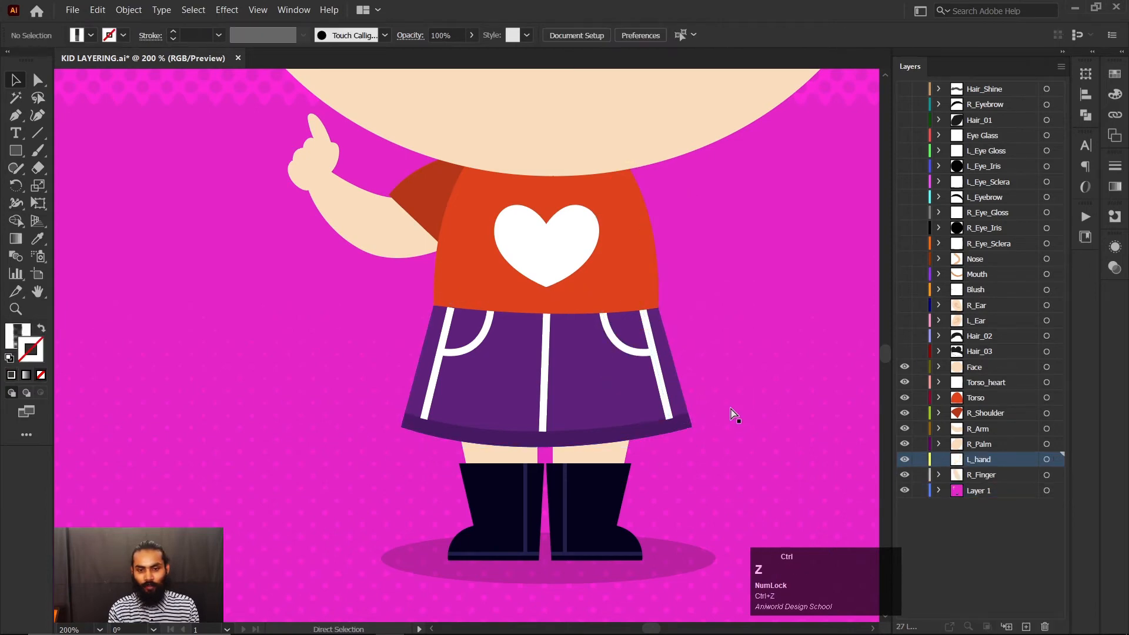
pyautogui.hotkey('ctrl', 'z')
pyautogui.click(962, 534)
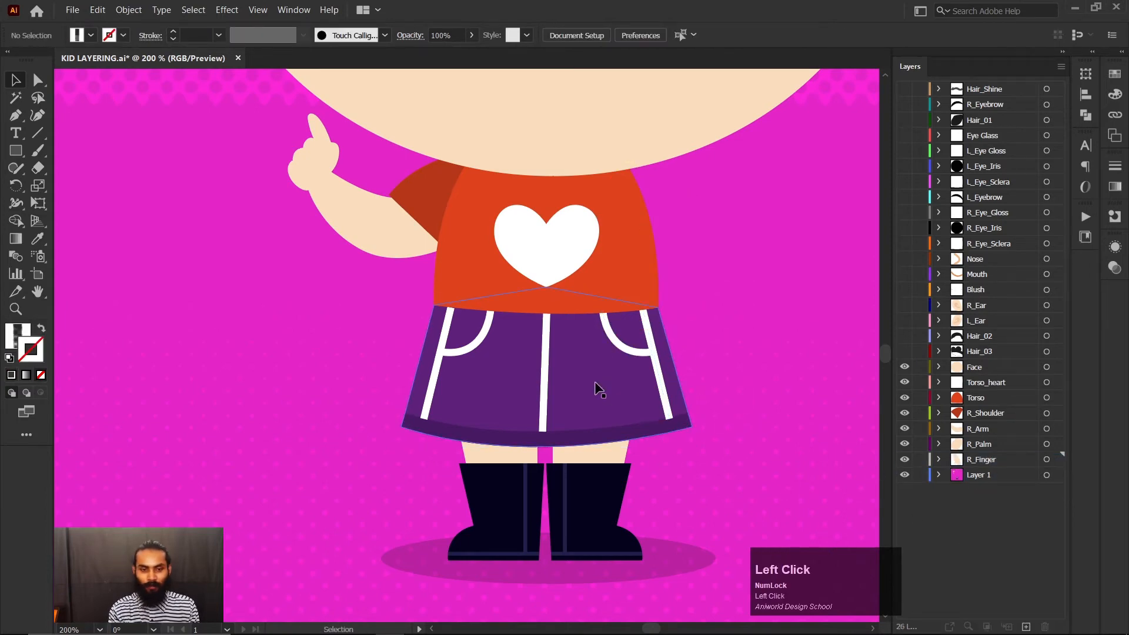
# Step: Undo the cut of the lowered arm group from Layer 1
pyautogui.hotkey('ctrl', 'z')
pyautogui.click(600, 387)
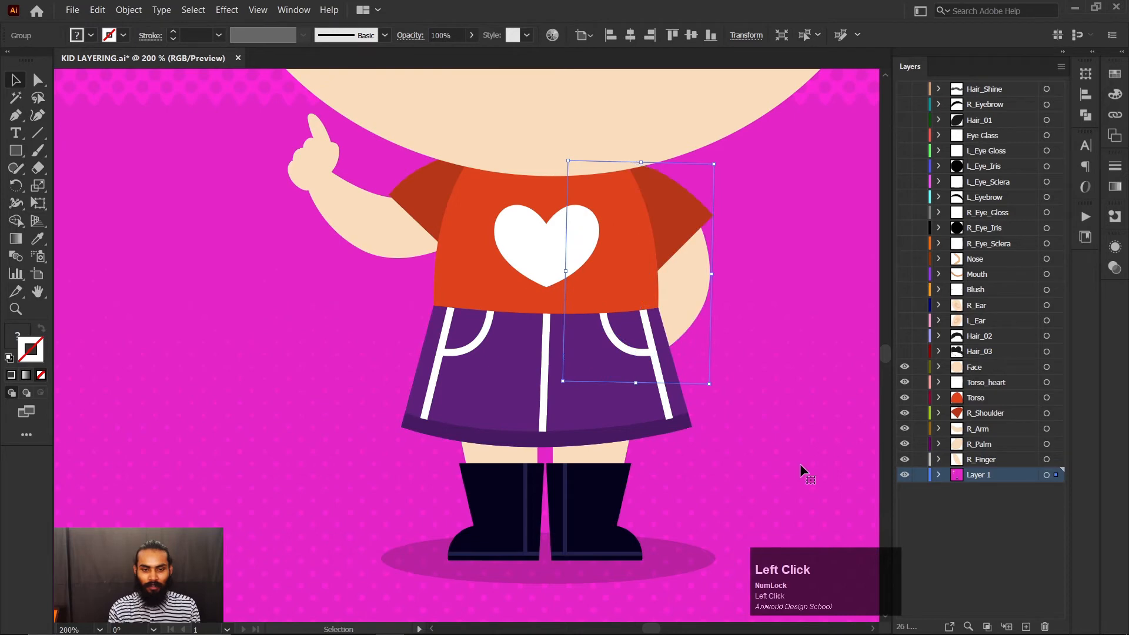
pyautogui.click(641, 358)
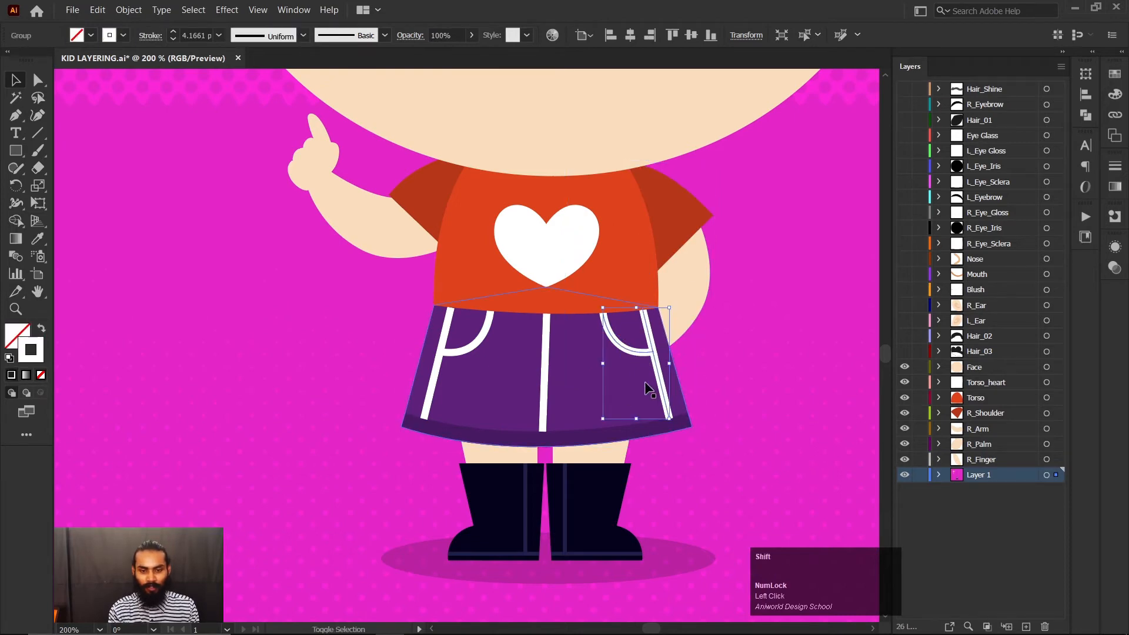
pyautogui.keyDown('shift'); pyautogui.click(545, 370); pyautogui.keyUp('shift')
pyautogui.keyDown('shift'); pyautogui.click(470, 347); pyautogui.keyUp('shift')
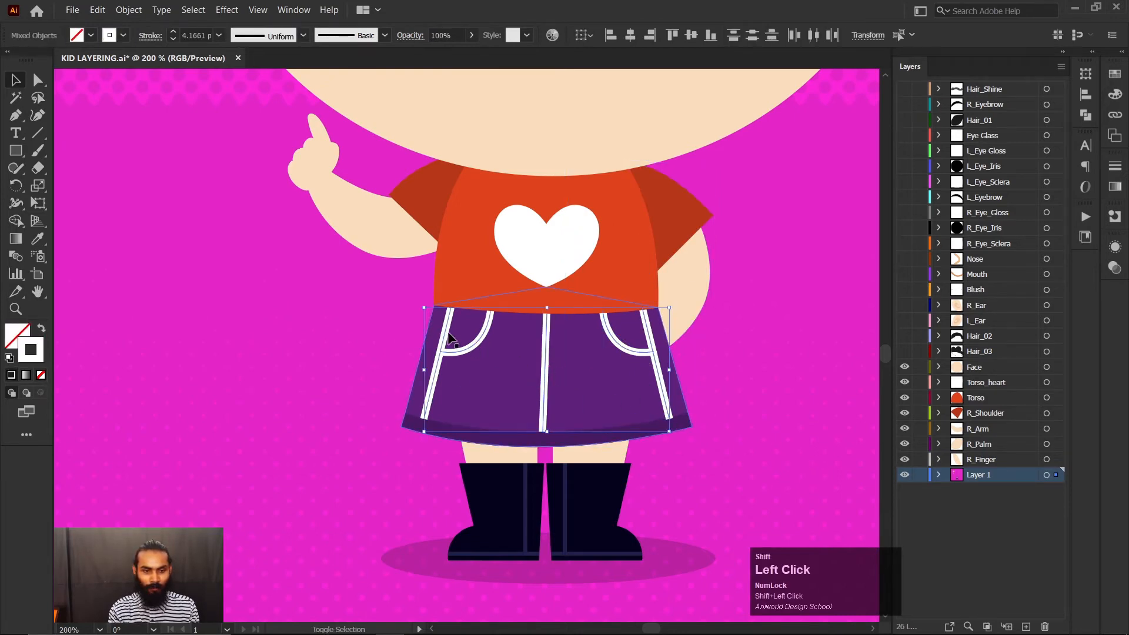
pyautogui.keyDown('shift'); pyautogui.click(447, 435); pyautogui.keyUp('shift')
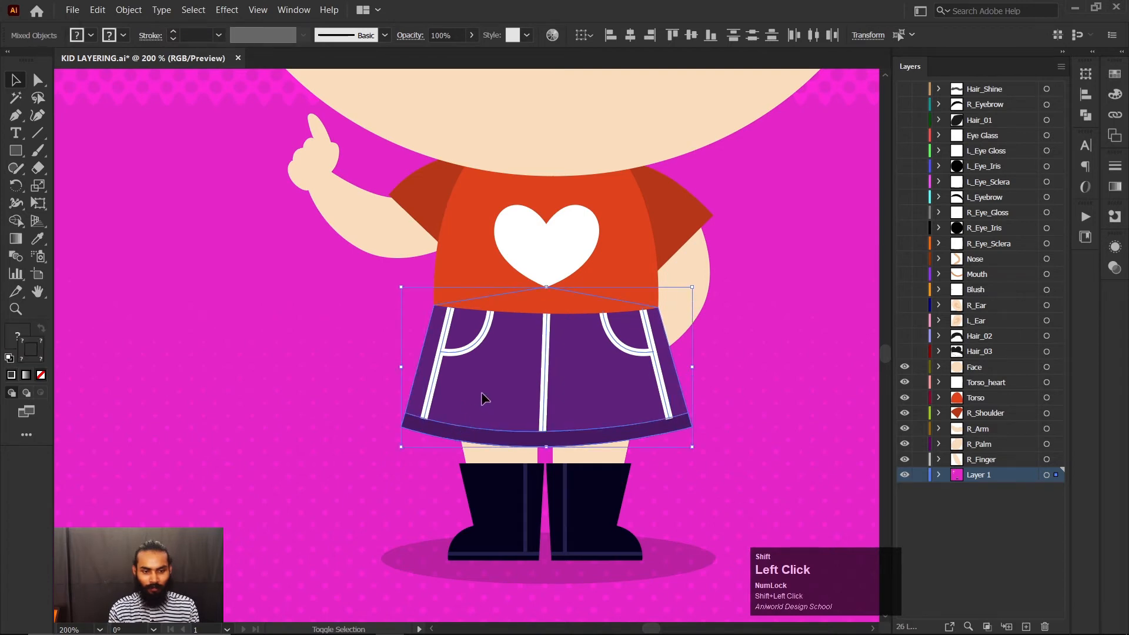
pyautogui.moveTo(521, 410); pyautogui.dragTo(528, 414)
pyautogui.hotkey('ctrl', 'z')
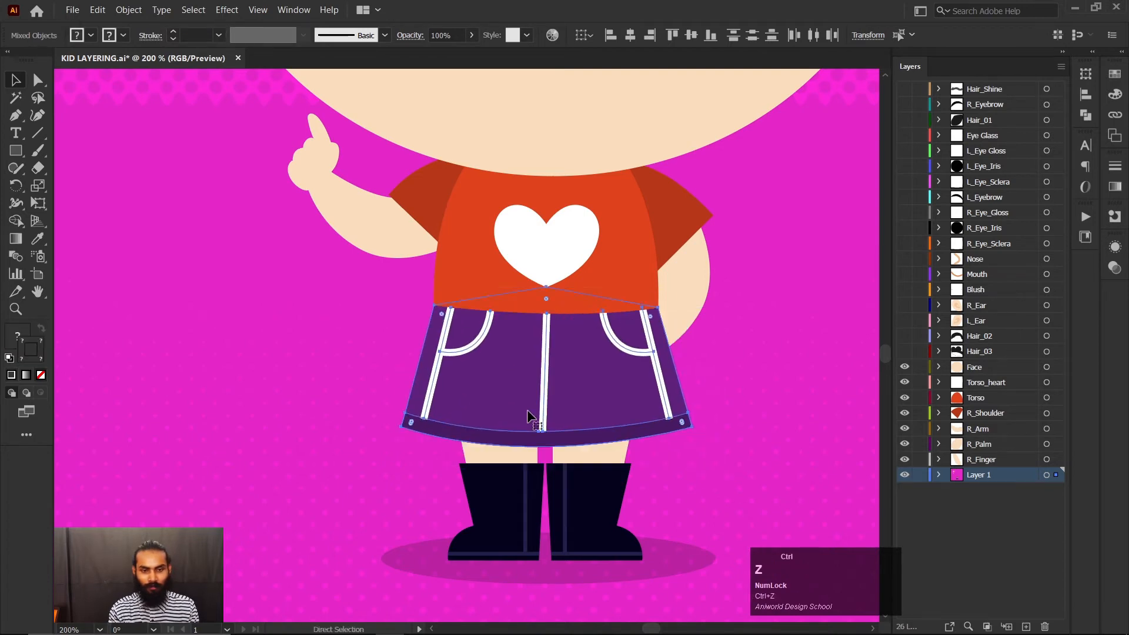
pyautogui.click(725, 434)
# Step: Group the skirt's white pocket, side stripe and centre lines and cut the group from Layer 1
pyautogui.click(659, 356)
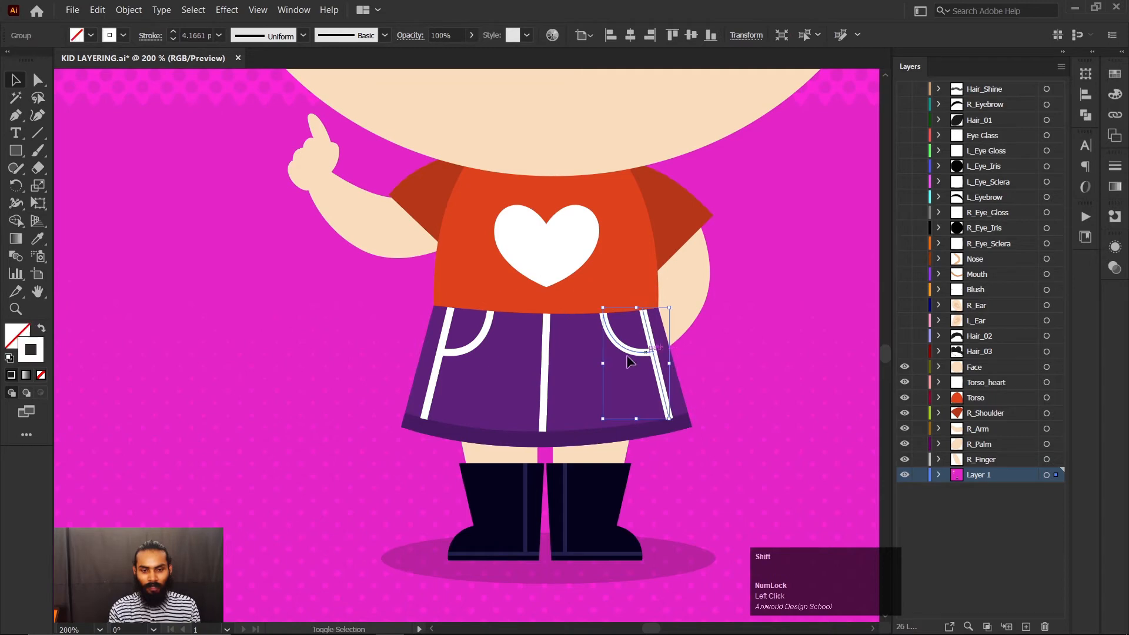
pyautogui.keyDown('shift'); pyautogui.click(543, 354); pyautogui.keyUp('shift')
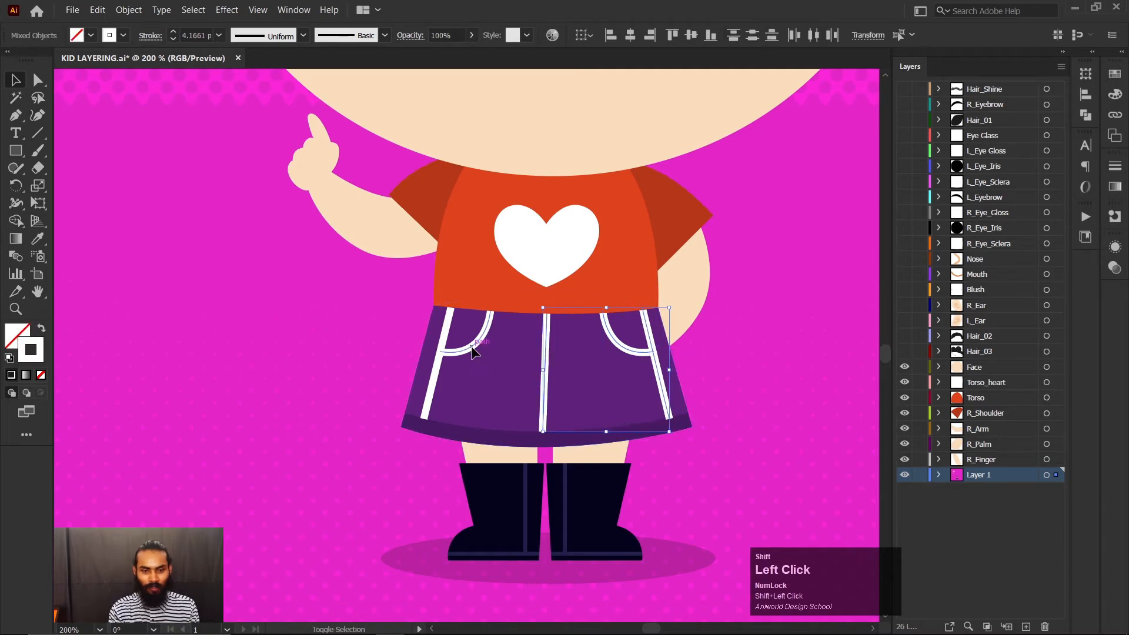
pyautogui.keyDown('shift'); pyautogui.click(444, 341); pyautogui.keyUp('shift')
pyautogui.hotkey('ctrl', 'g')
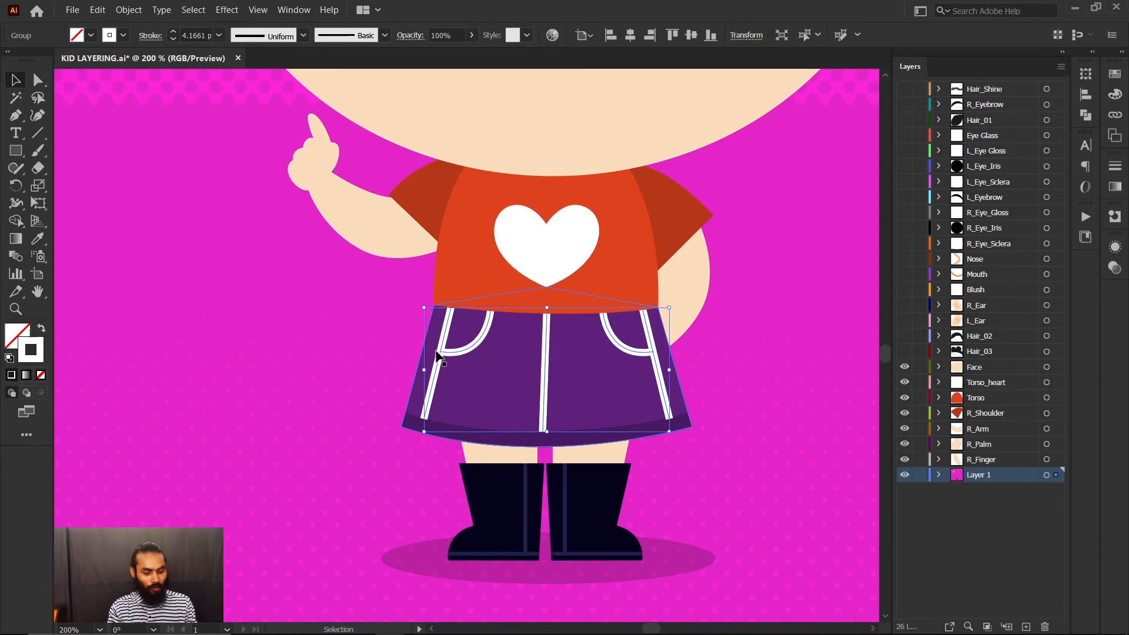
pyautogui.hotkey('ctrl', 'x')
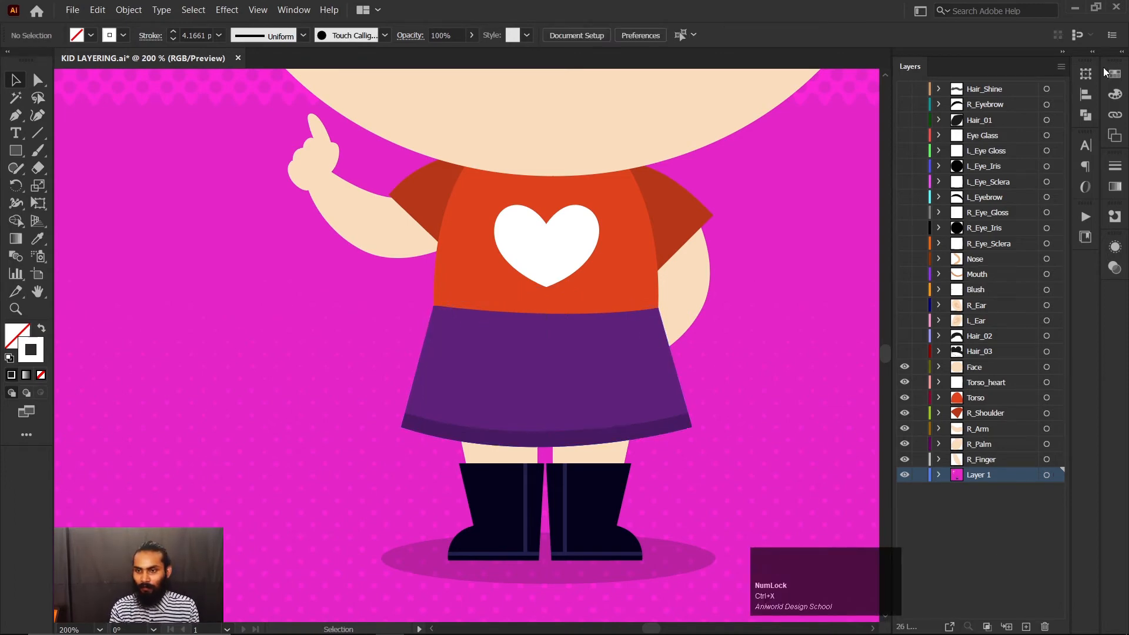
# Step: Create a layer named Skirt_Design directly above Layer 1 and paste the white skirt lines in place on it
pyautogui.click(1062, 66)
pyautogui.click(969, 69)
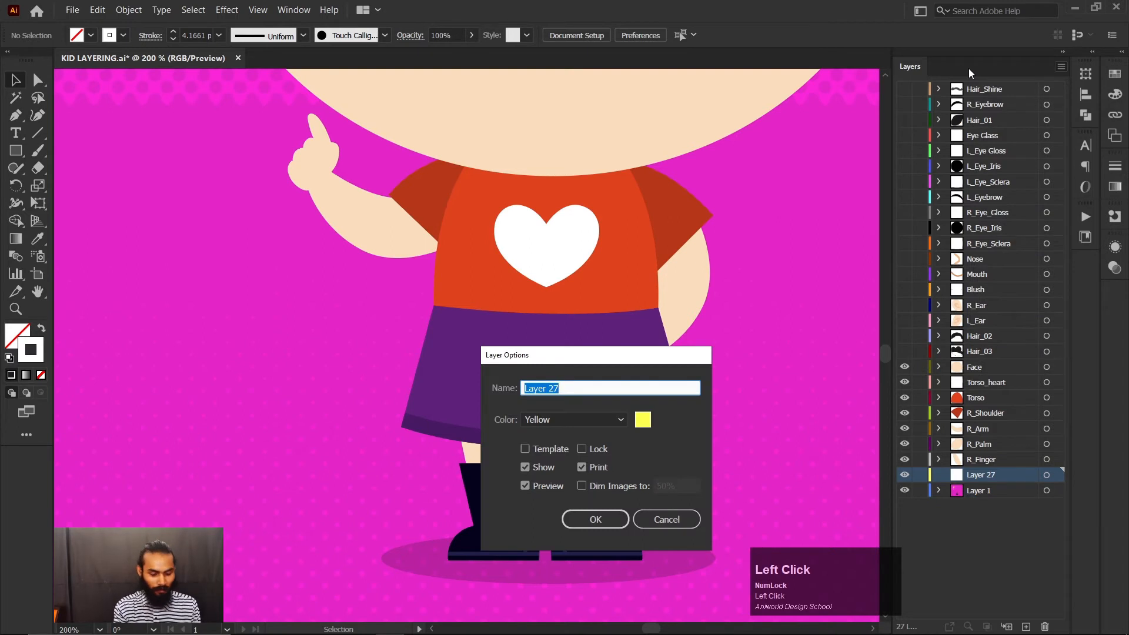
pyautogui.write('SJKIRT')
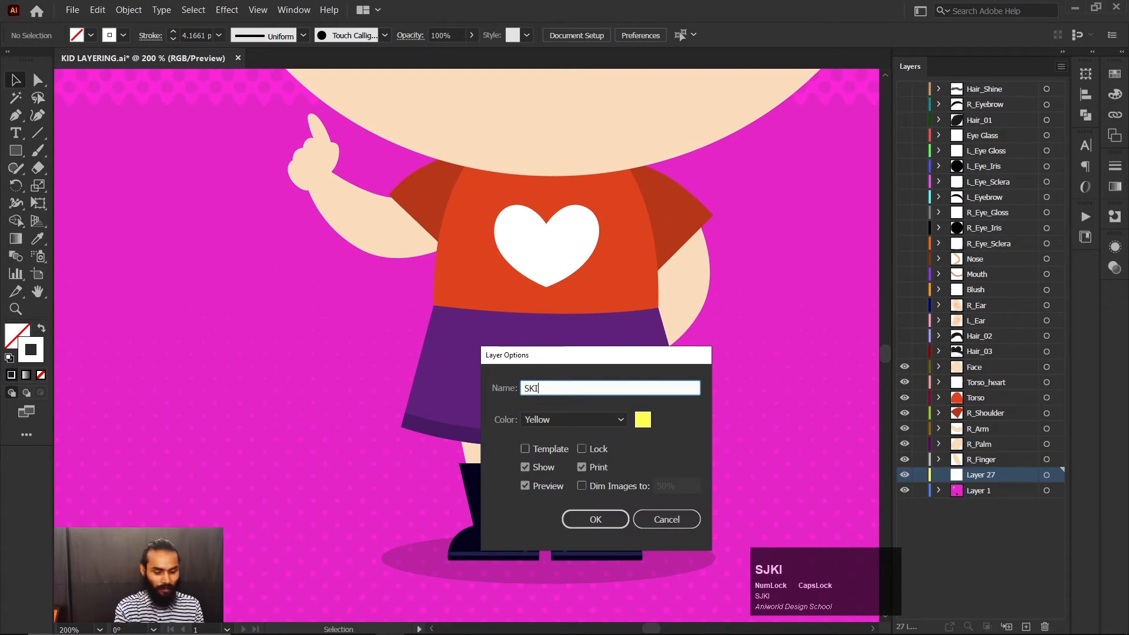
pyautogui.press('BackSpace')
pyautogui.press('BackSpace')
pyautogui.press('BackSpace')
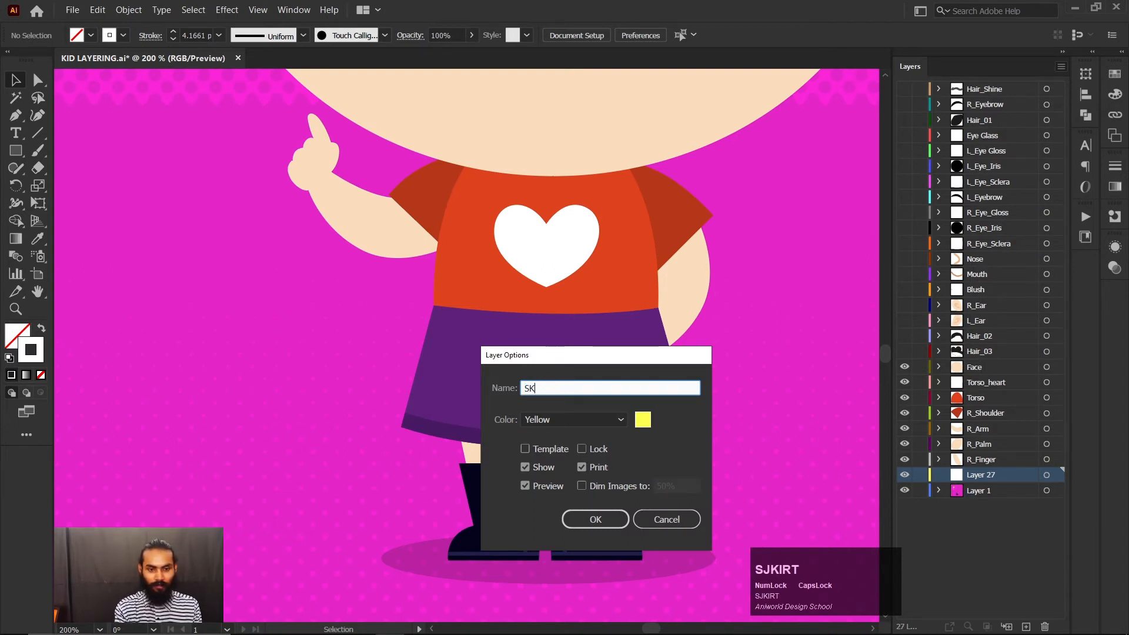
pyautogui.press('capslock')
pyautogui.write('k')
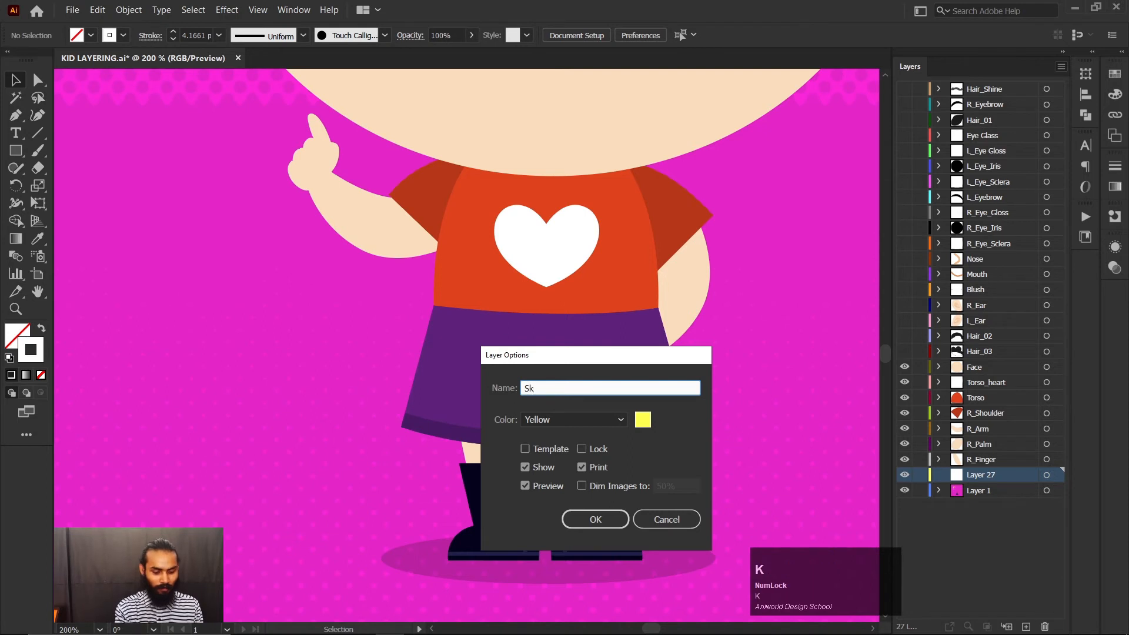
pyautogui.write('irt')
pyautogui.press('shift')
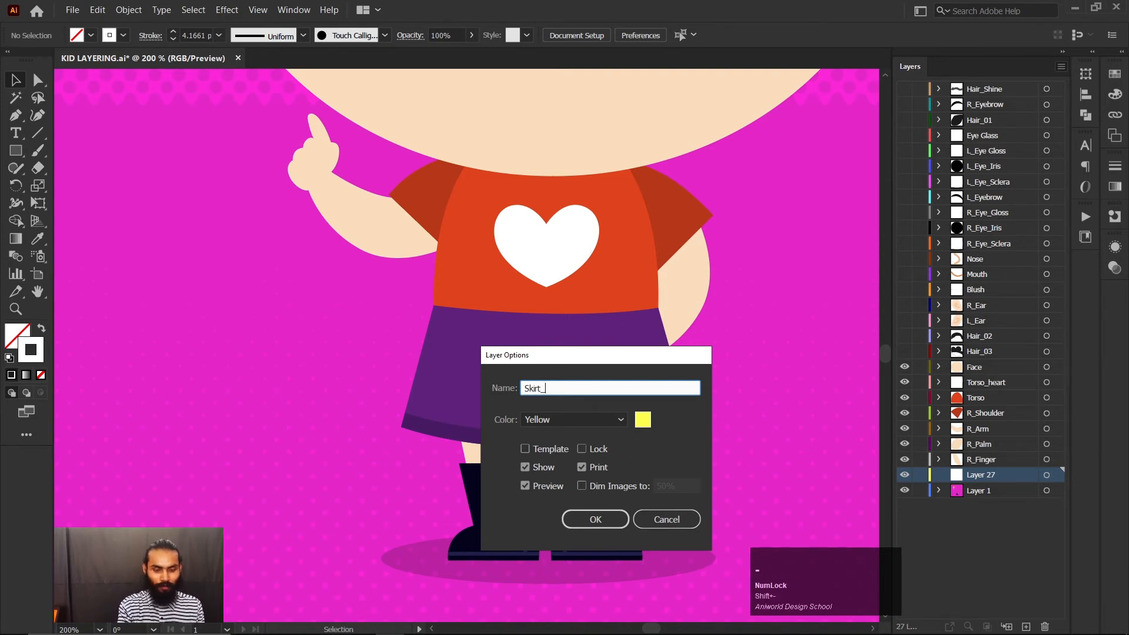
pyautogui.write('_Design')
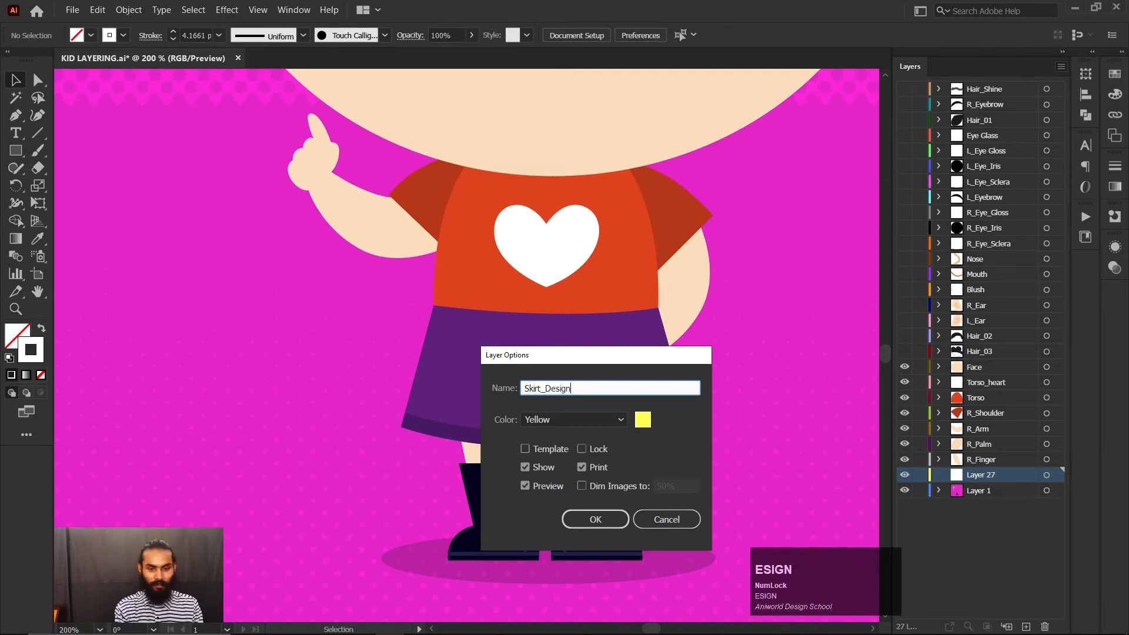
pyautogui.click(595, 519)
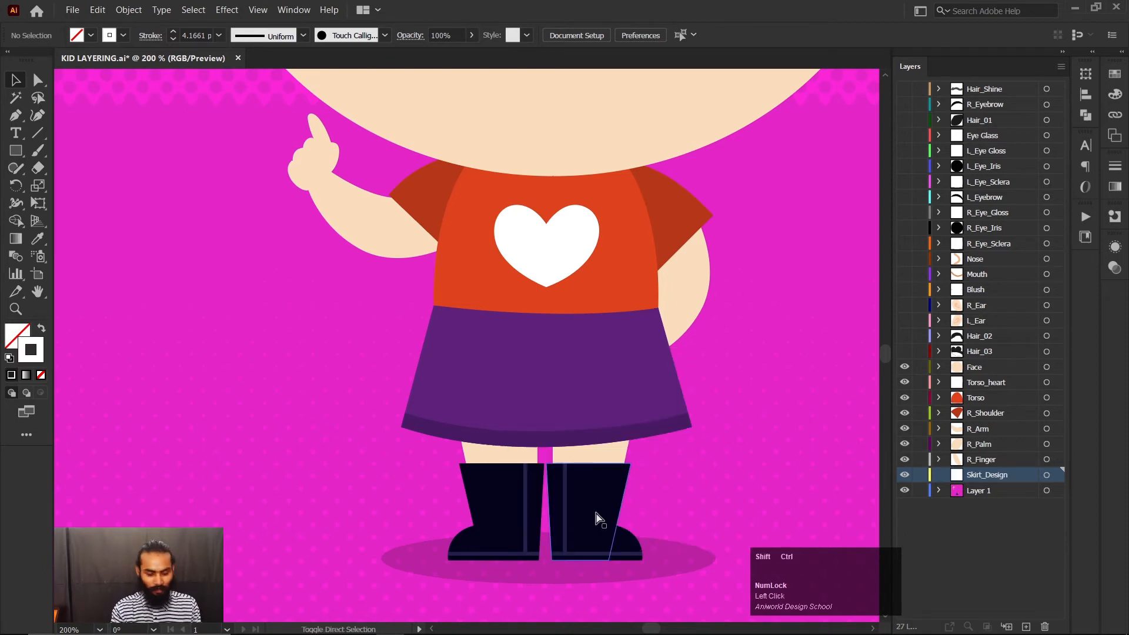
pyautogui.hotkey('ctrl', 'shift', 'v')
pyautogui.click(1025, 556)
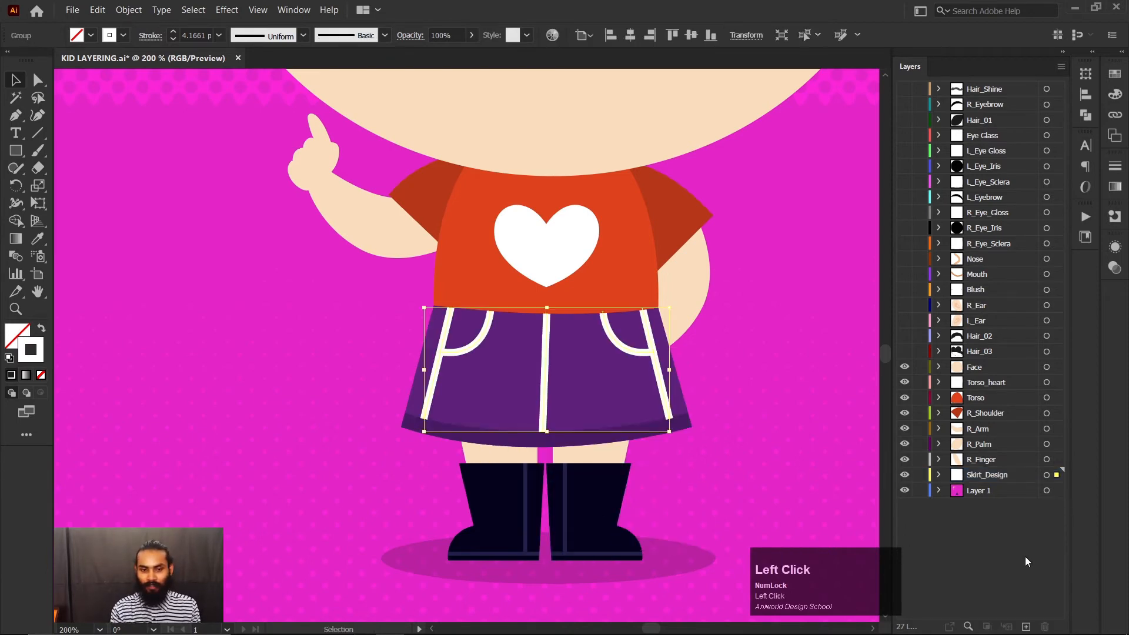
# Step: Cut the purple skirt and its dark hem and paste them in place onto a new layer named Skirt, directly above Layer 1
pyautogui.click(604, 434)
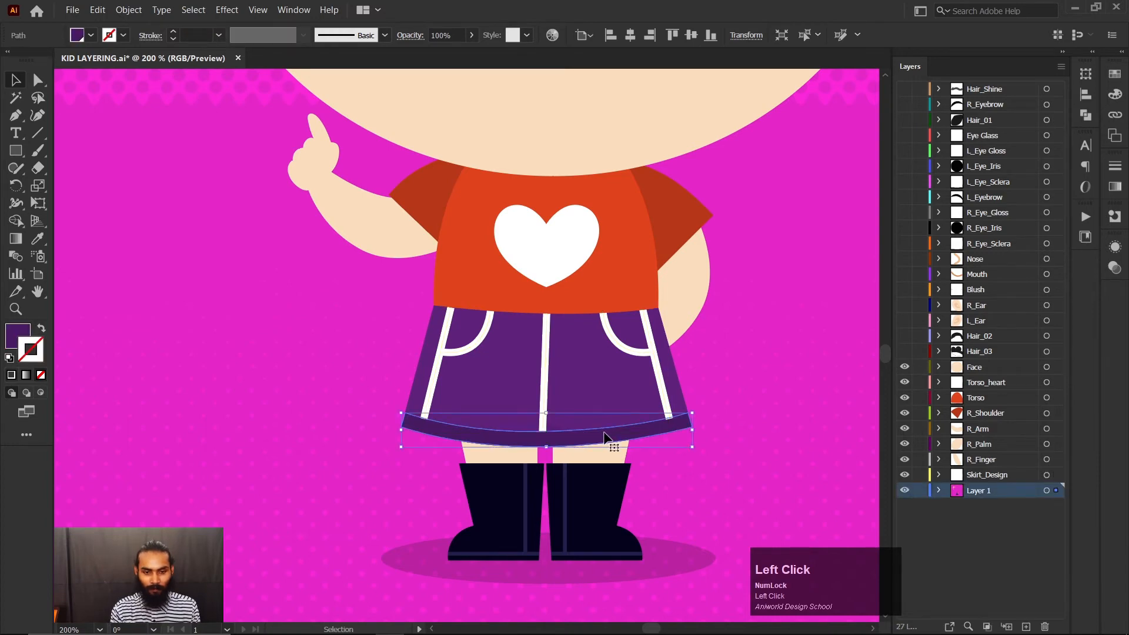
pyautogui.keyDown('shift'); pyautogui.click(593, 421); pyautogui.keyUp('shift')
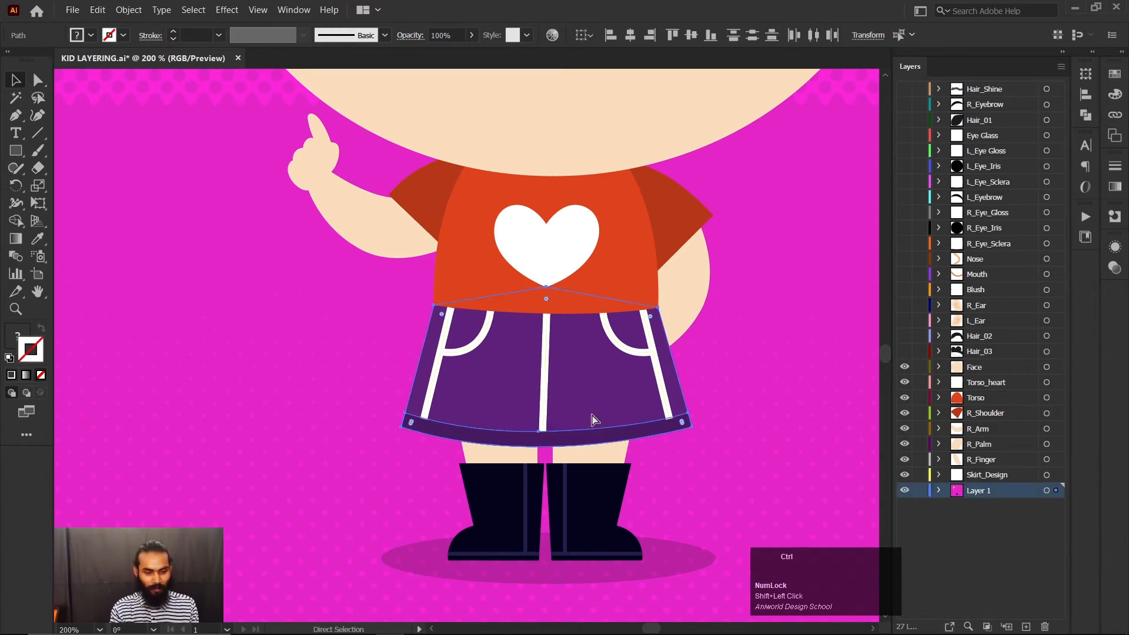
pyautogui.hotkey('ctrl', 'x')
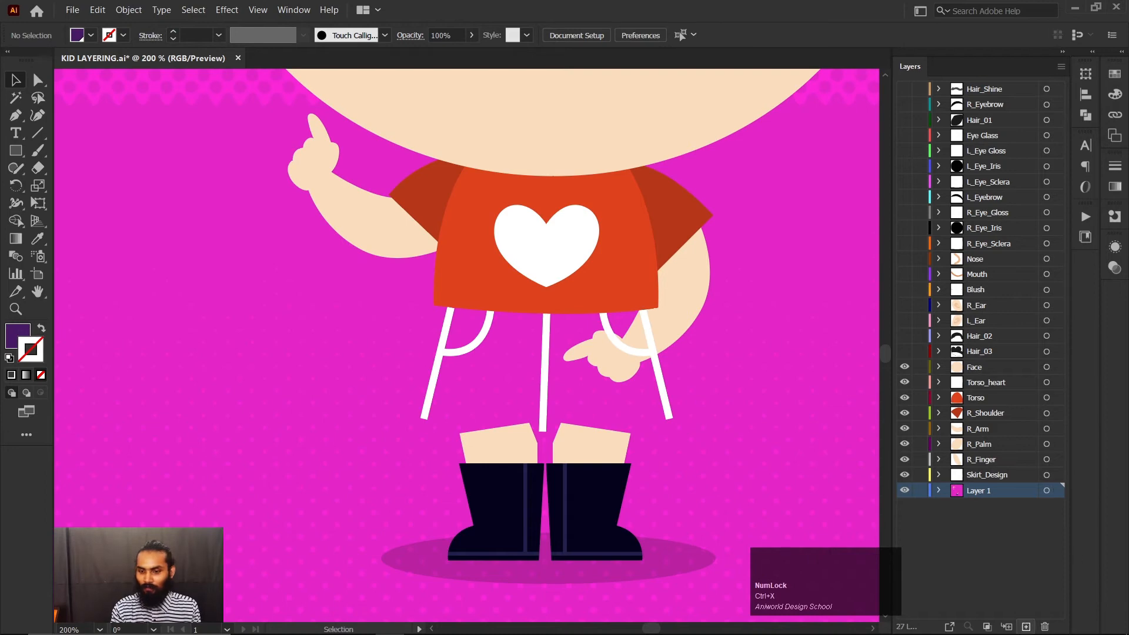
pyautogui.click(1061, 67)
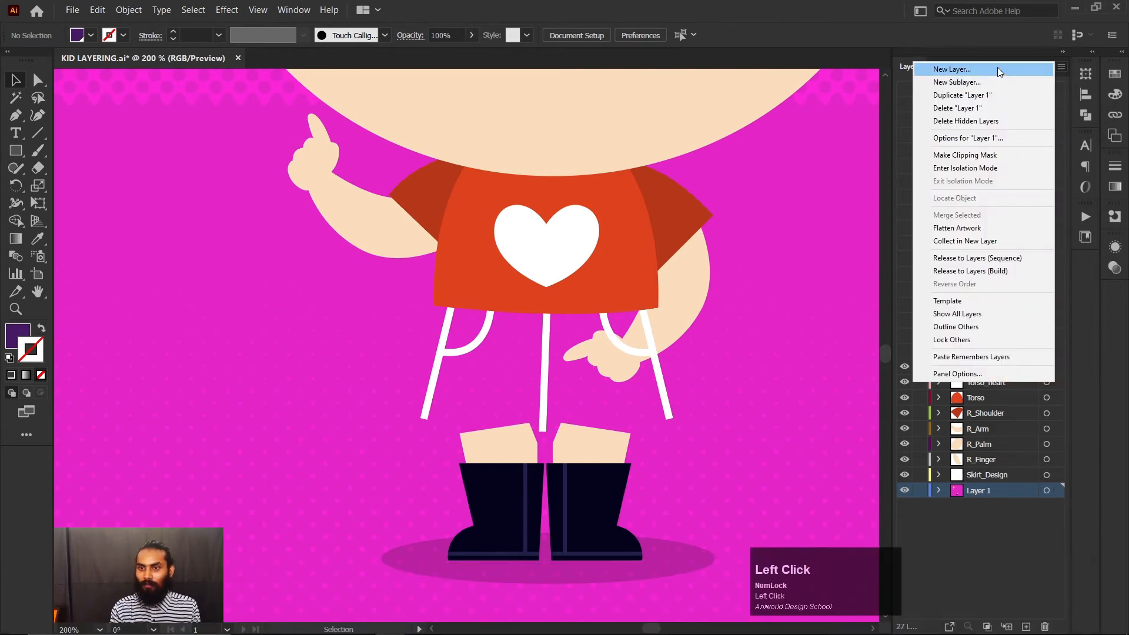
pyautogui.click(976, 69)
pyautogui.write('Skirt')
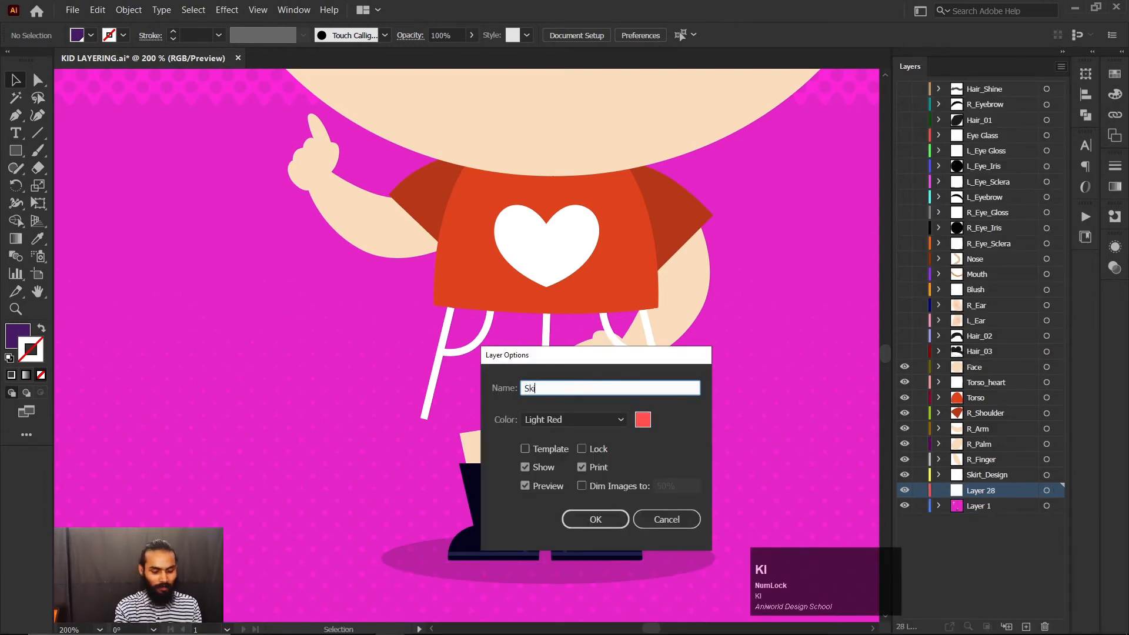
pyautogui.click(613, 522)
pyautogui.hotkey('ctrl', 'shift', 'v')
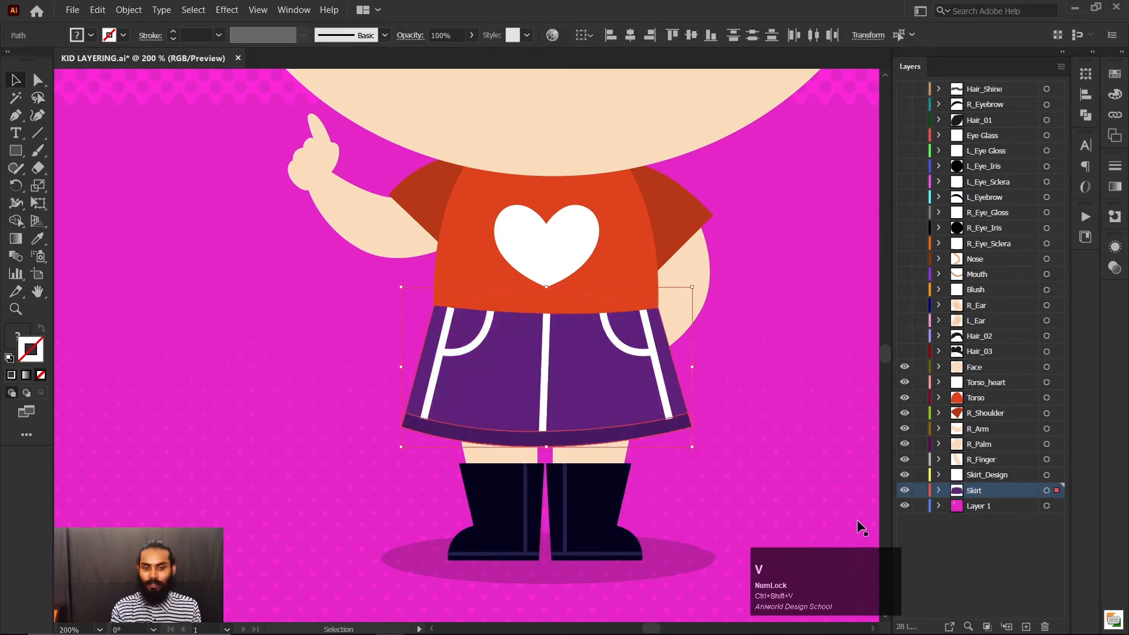
# Step: Create a new layer named L_Hand directly above Layer 1, keeping its default options
pyautogui.click(994, 503)
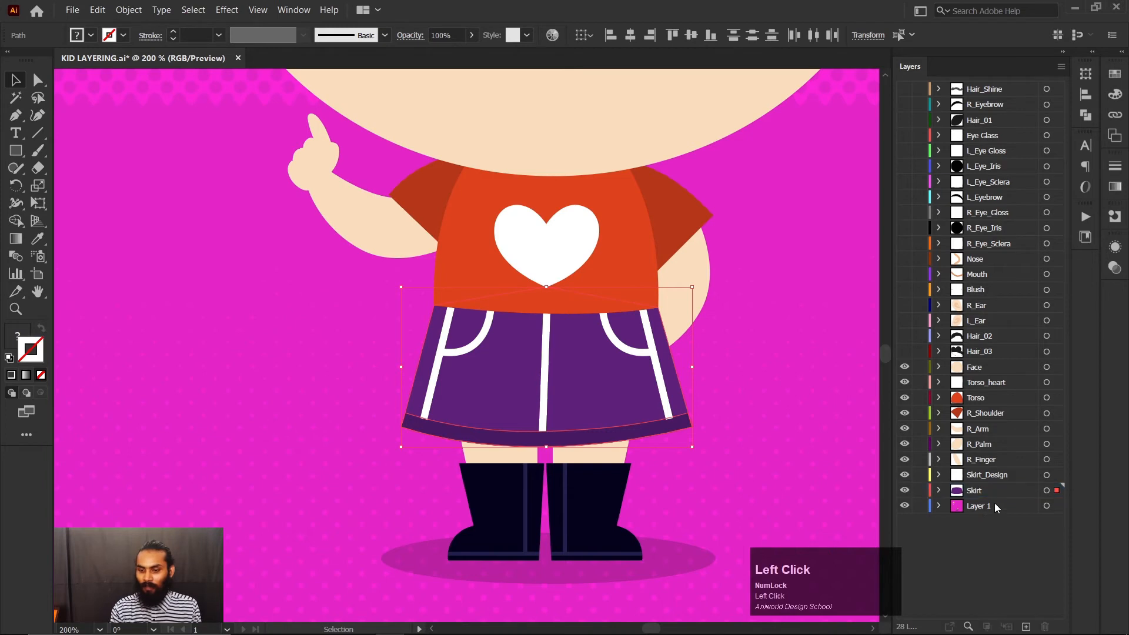
pyautogui.scroll(-1, 994, 503)
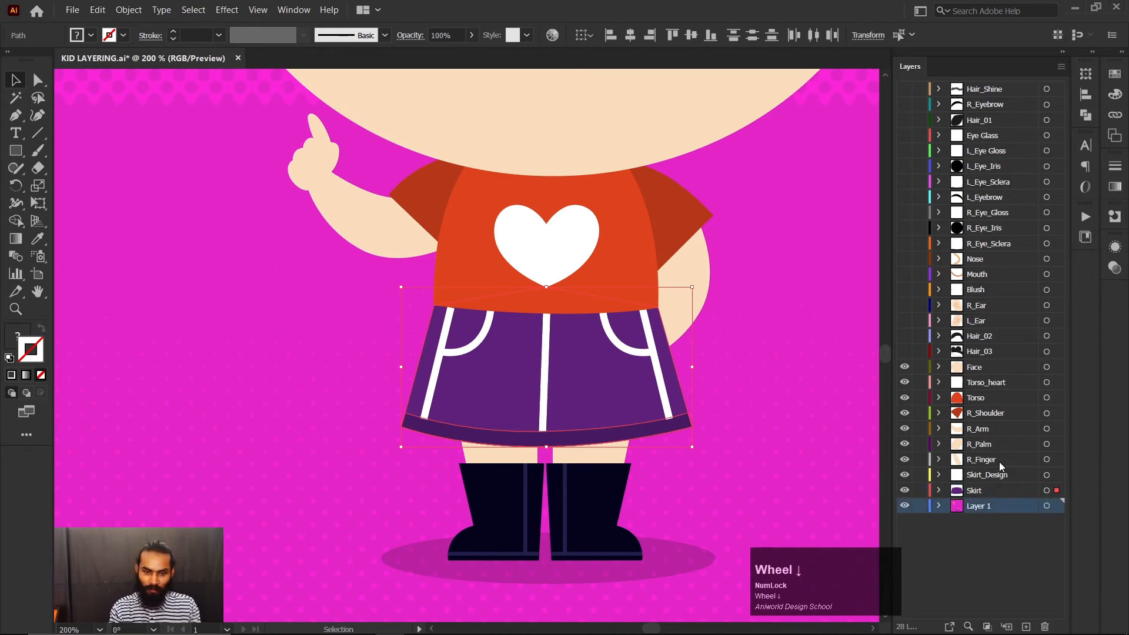
pyautogui.click(1061, 67)
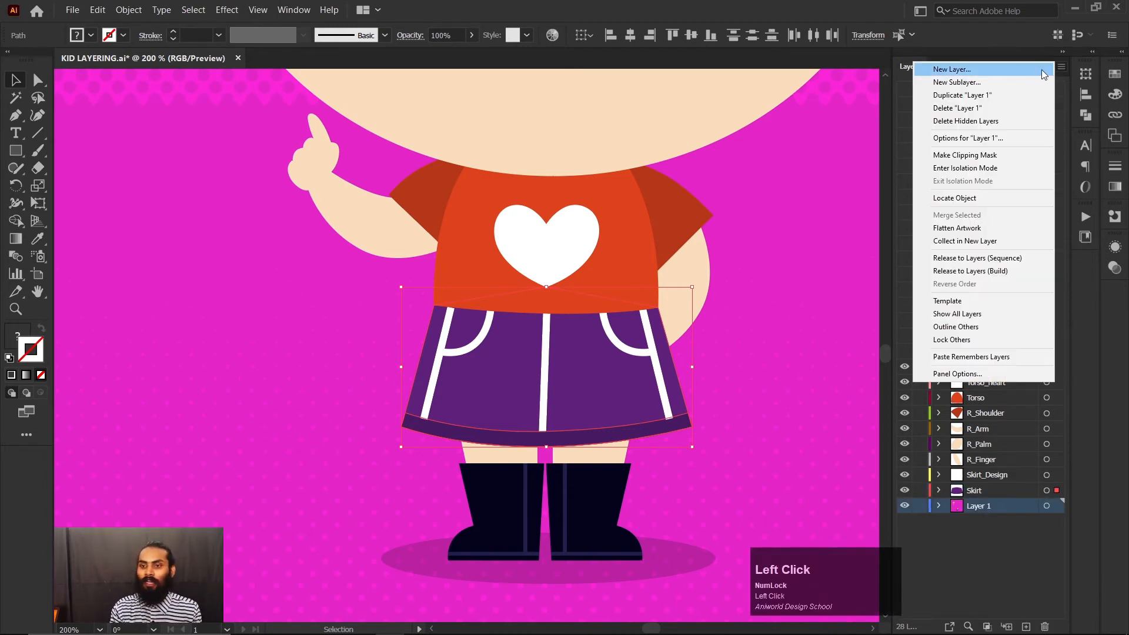
pyautogui.click(995, 76)
pyautogui.write('L')
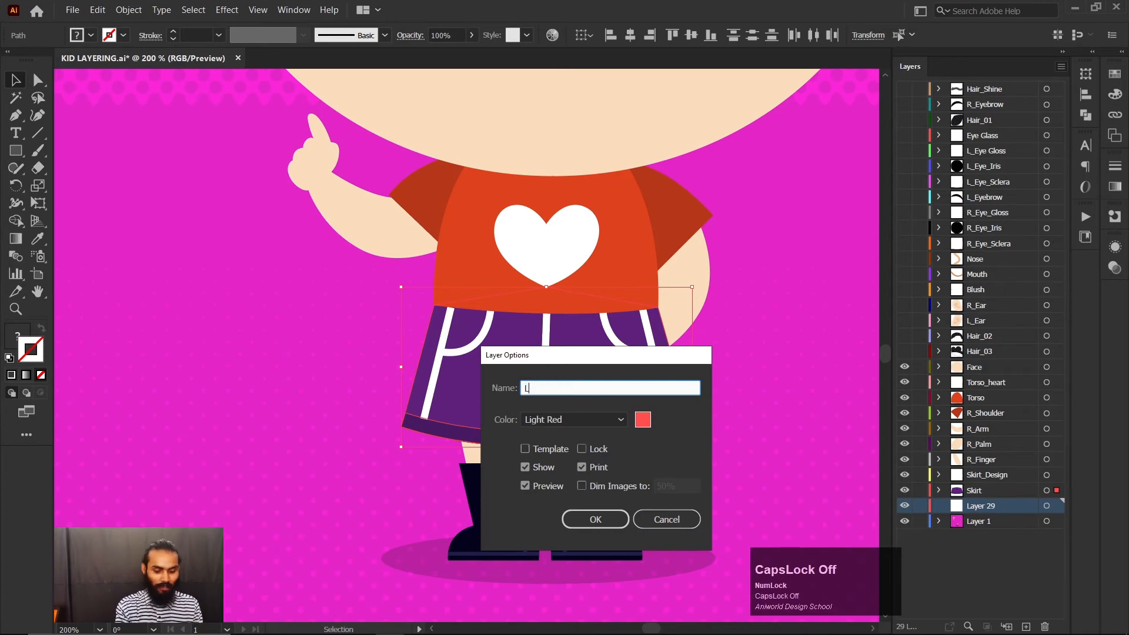
pyautogui.write('_Hand')
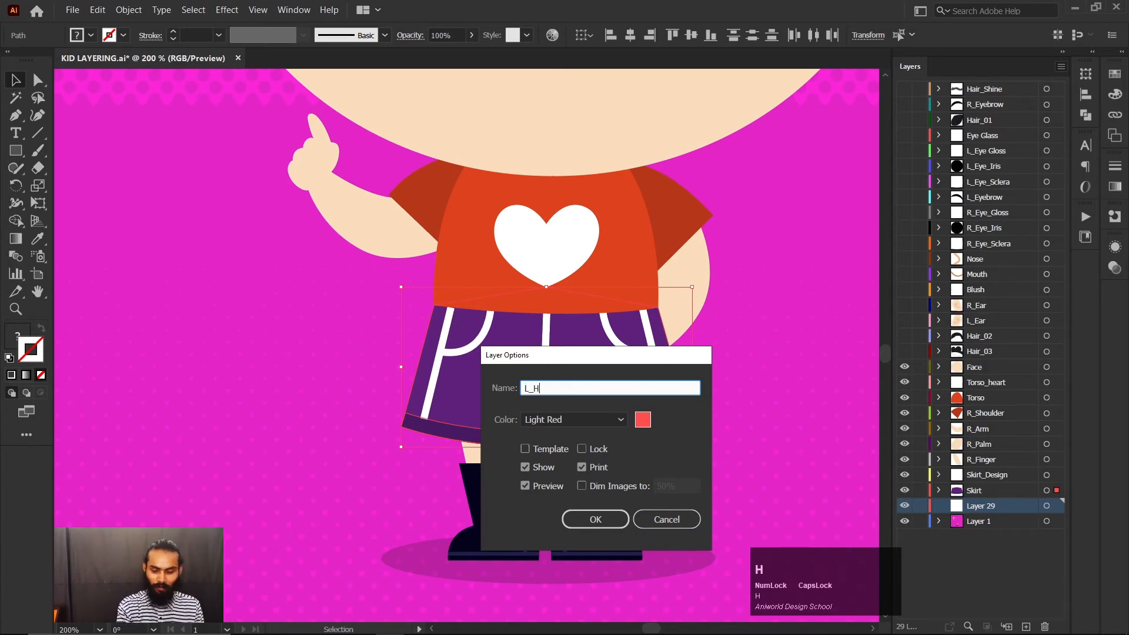
pyautogui.click(593, 520)
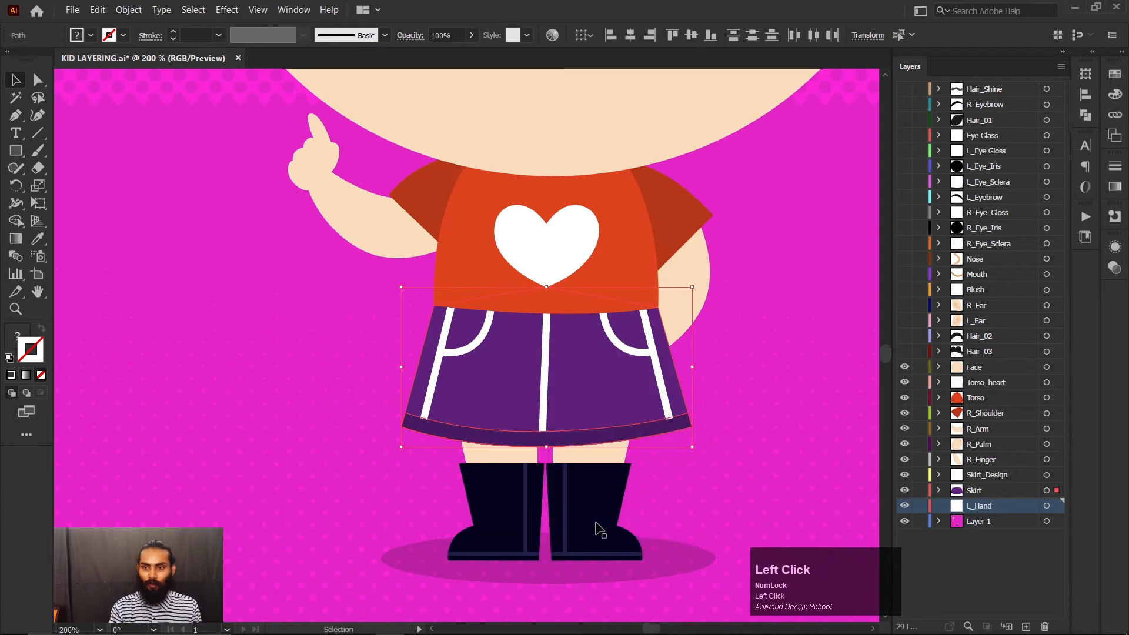
# Step: Cut the lowered arm group from Layer 1 and paste it in place onto the L_Hand layer
pyautogui.click(663, 265)
pyautogui.hotkey('ctrl', 'x')
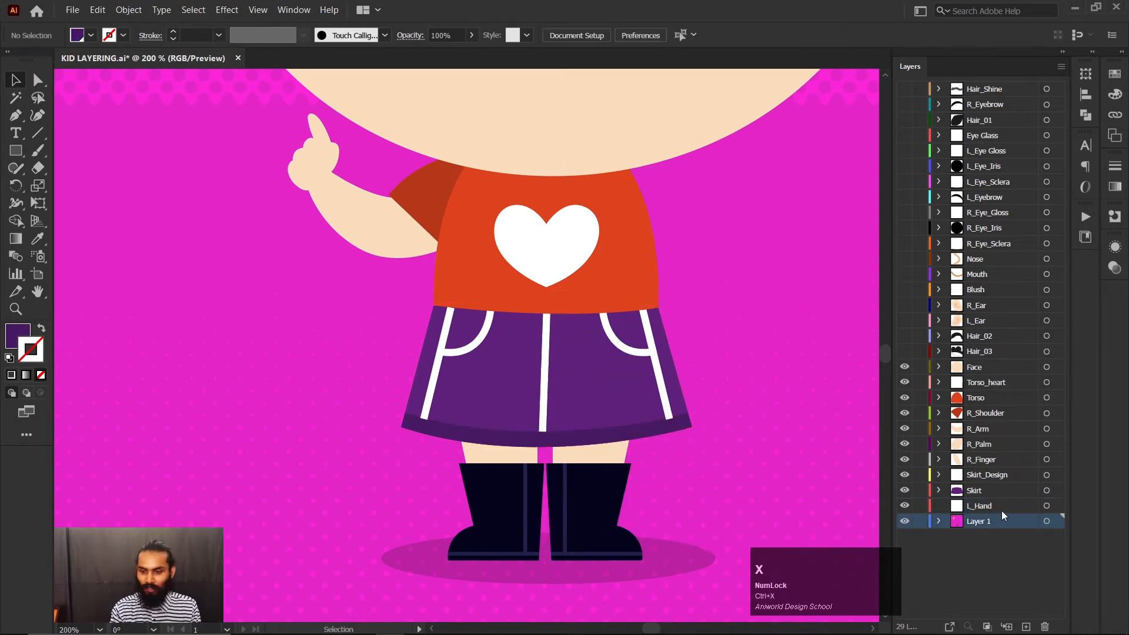
pyautogui.click(1000, 507)
pyautogui.hotkey('ctrl', 'shift', 'v')
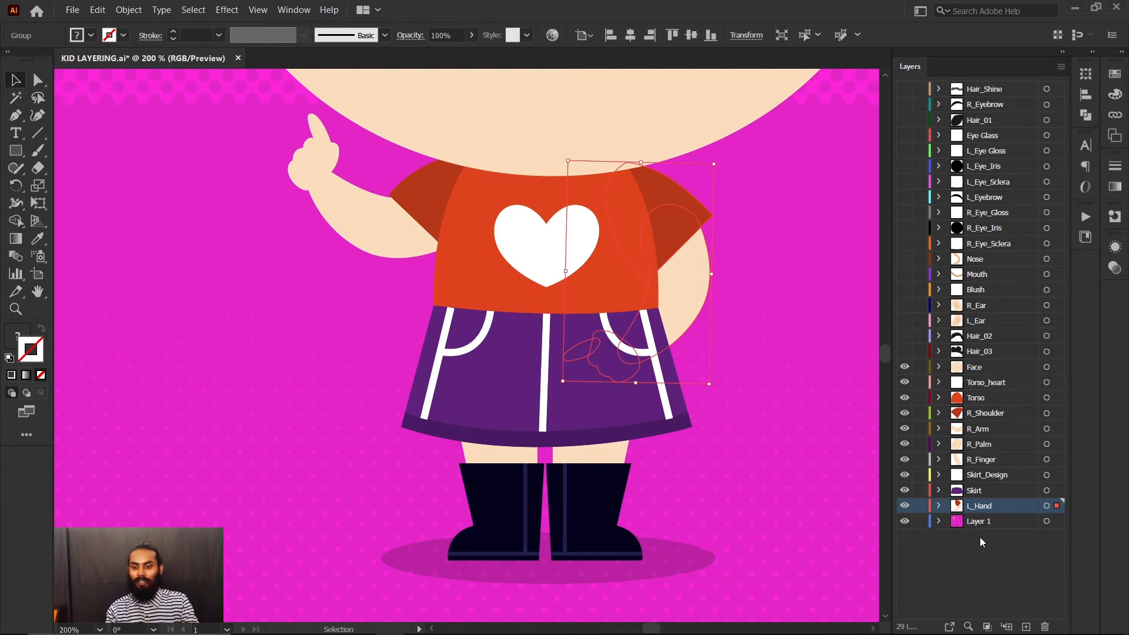
# Step: Make Layer 1 the active layer
pyautogui.click(997, 456)
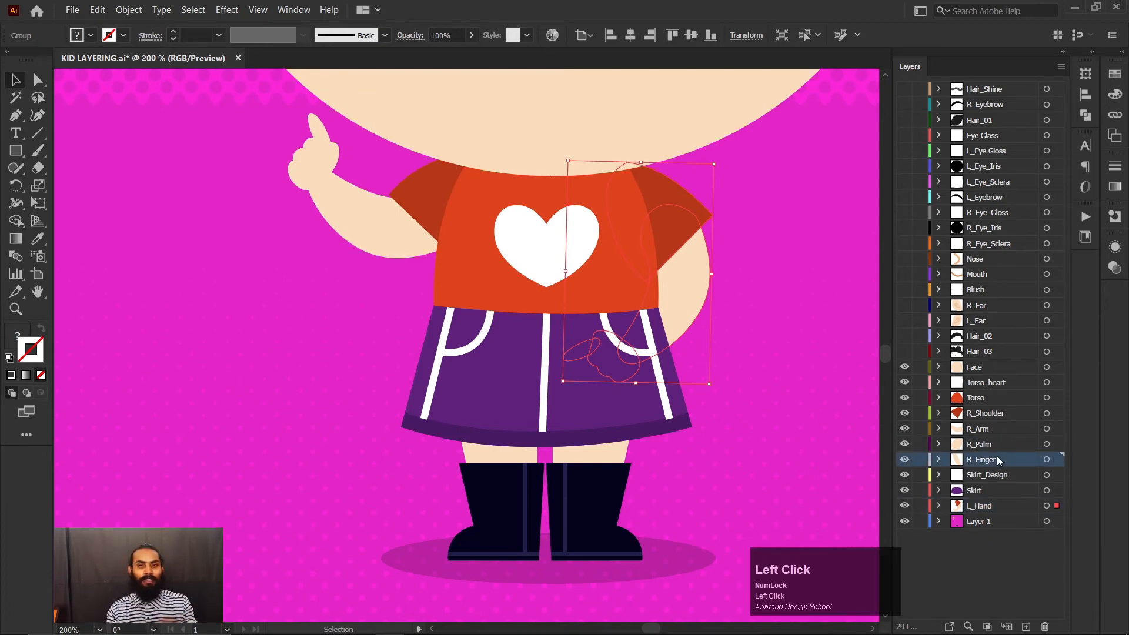
pyautogui.click(987, 537)
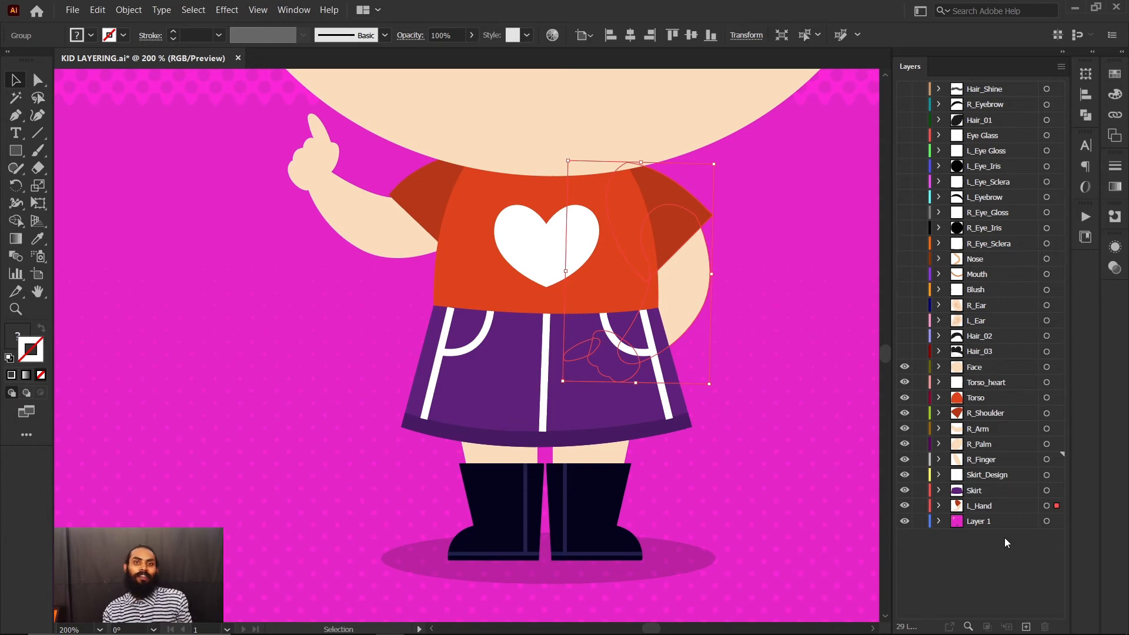
pyautogui.click(996, 551)
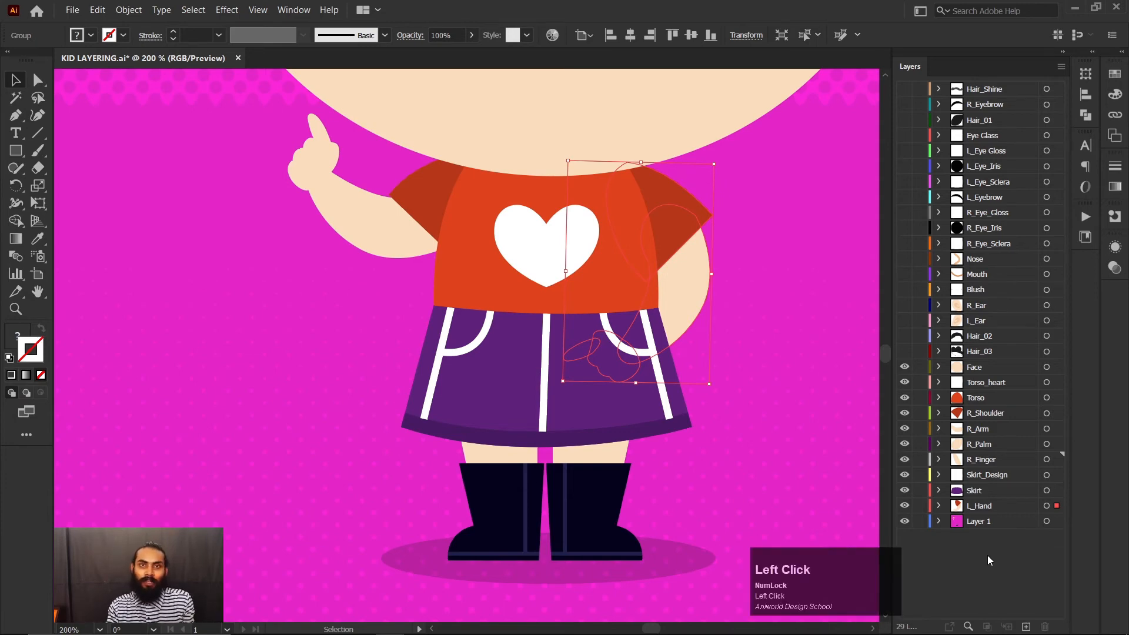
pyautogui.click(988, 522)
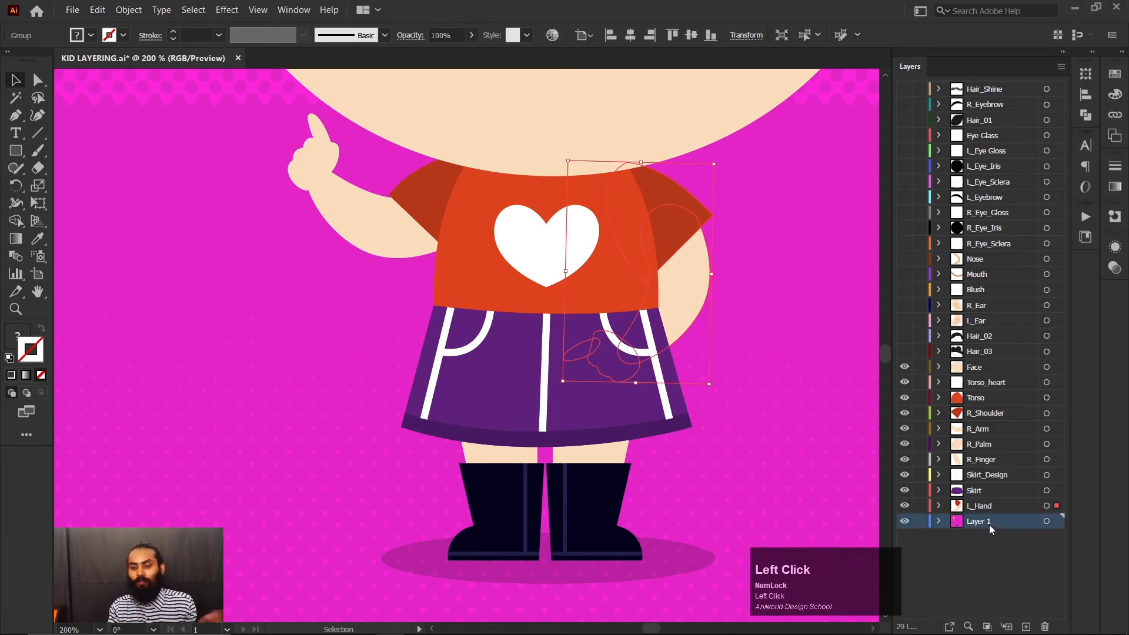
# Step: Ungroup the character's left boot, on the same side as the lowered arm
pyautogui.scroll(-2, 592, 461)
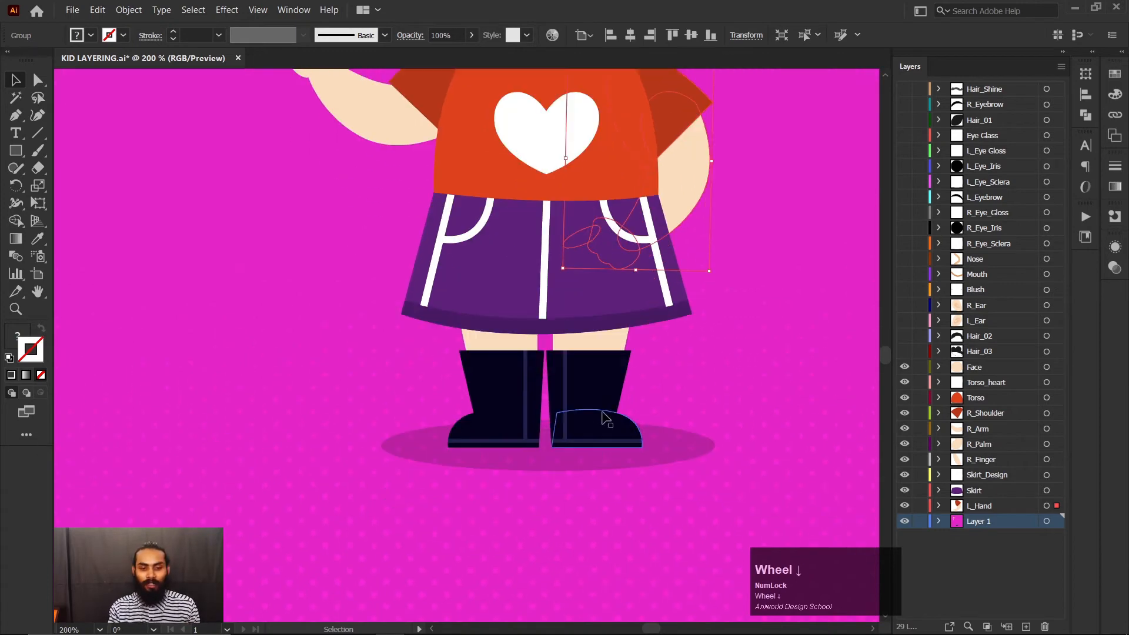
pyautogui.click(606, 415)
pyautogui.click(696, 396)
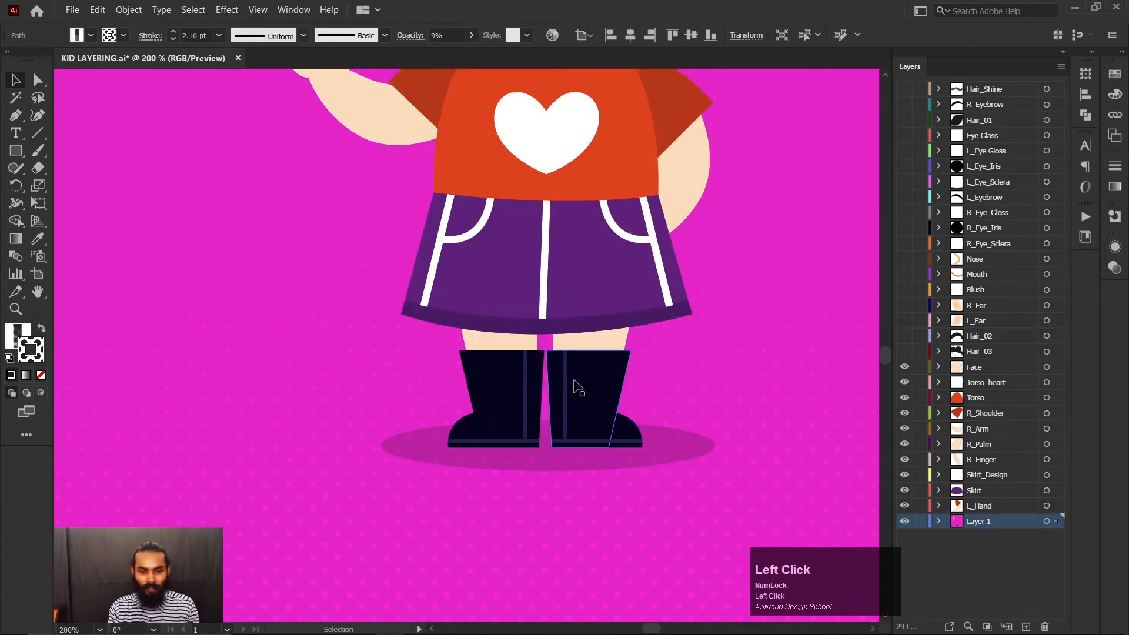
pyautogui.click(594, 391)
pyautogui.click(681, 373)
pyautogui.click(605, 393)
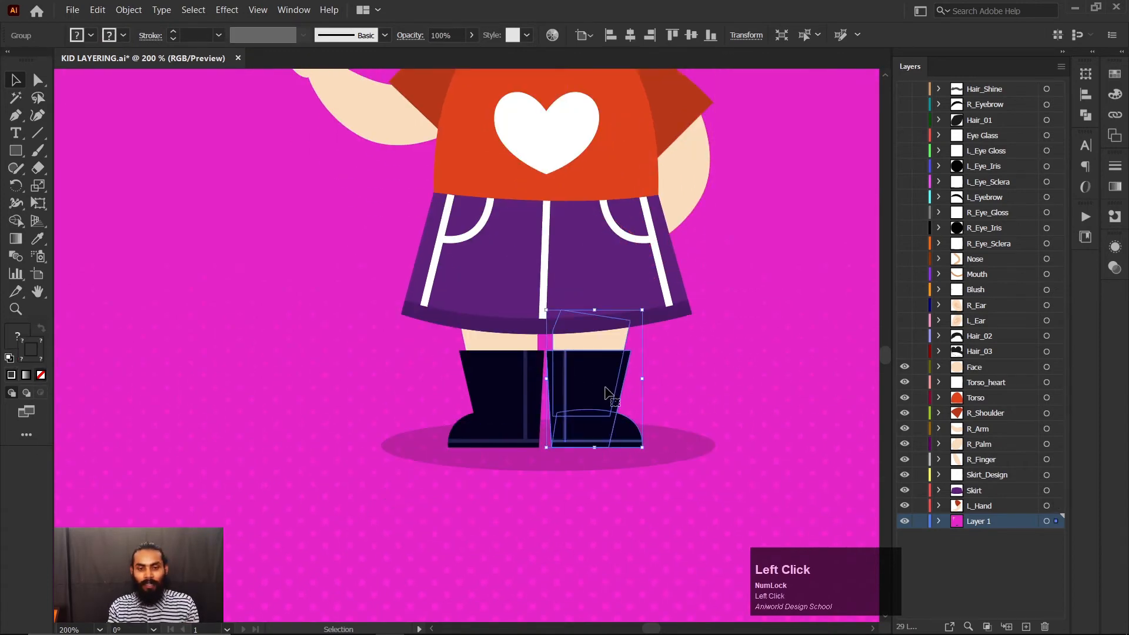
pyautogui.click(625, 403)
pyautogui.click(604, 418)
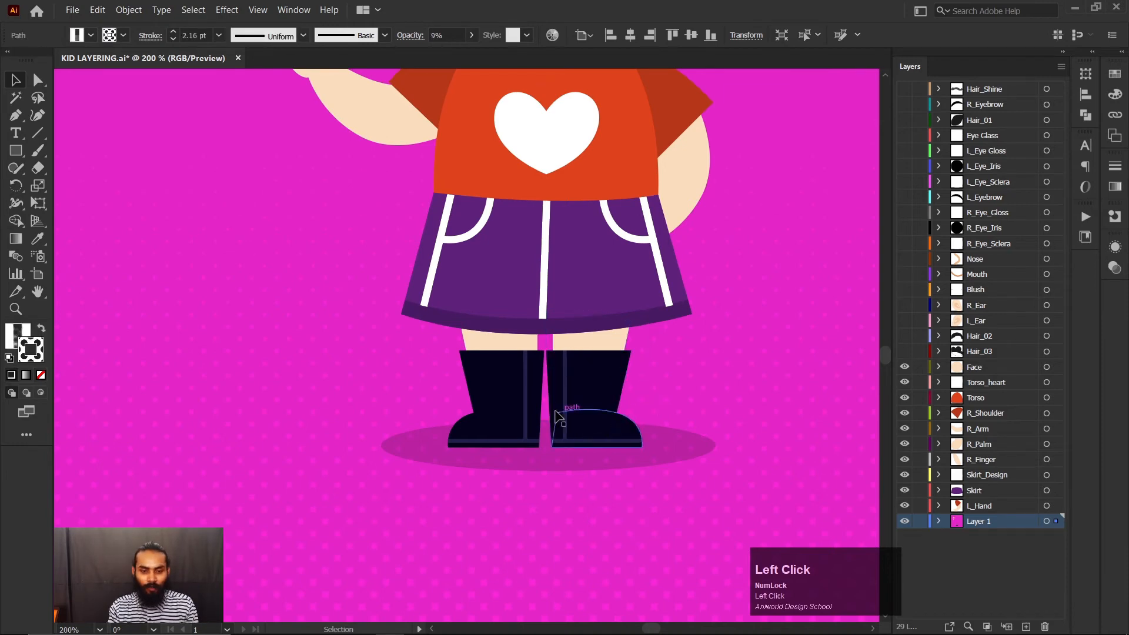
pyautogui.click(610, 454)
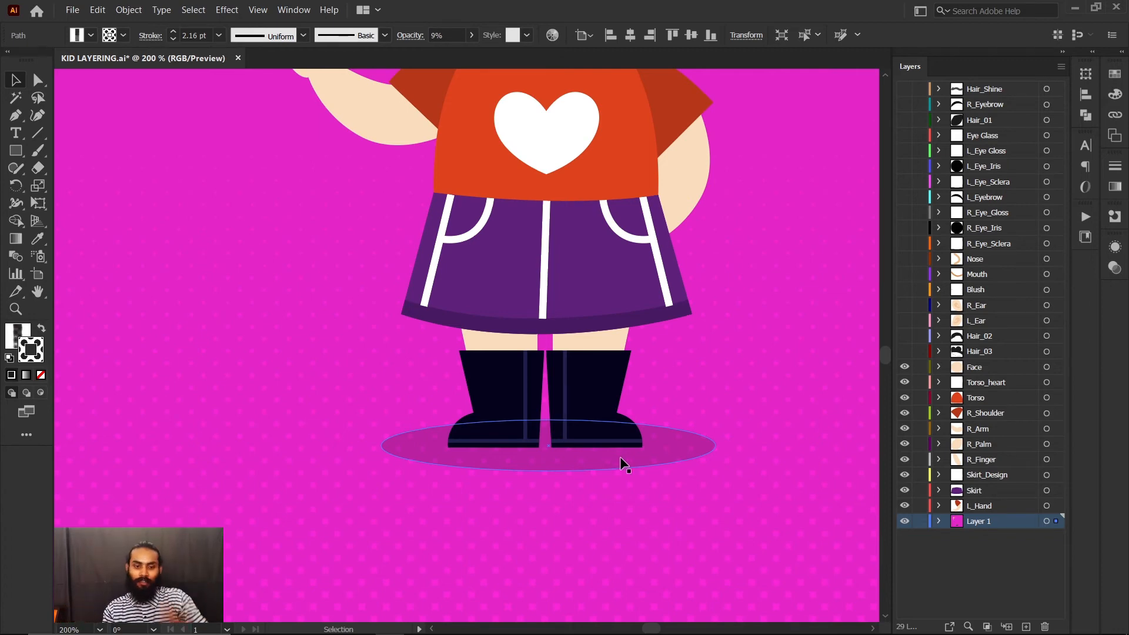
pyautogui.click(606, 435)
pyautogui.rightClick(606, 434)
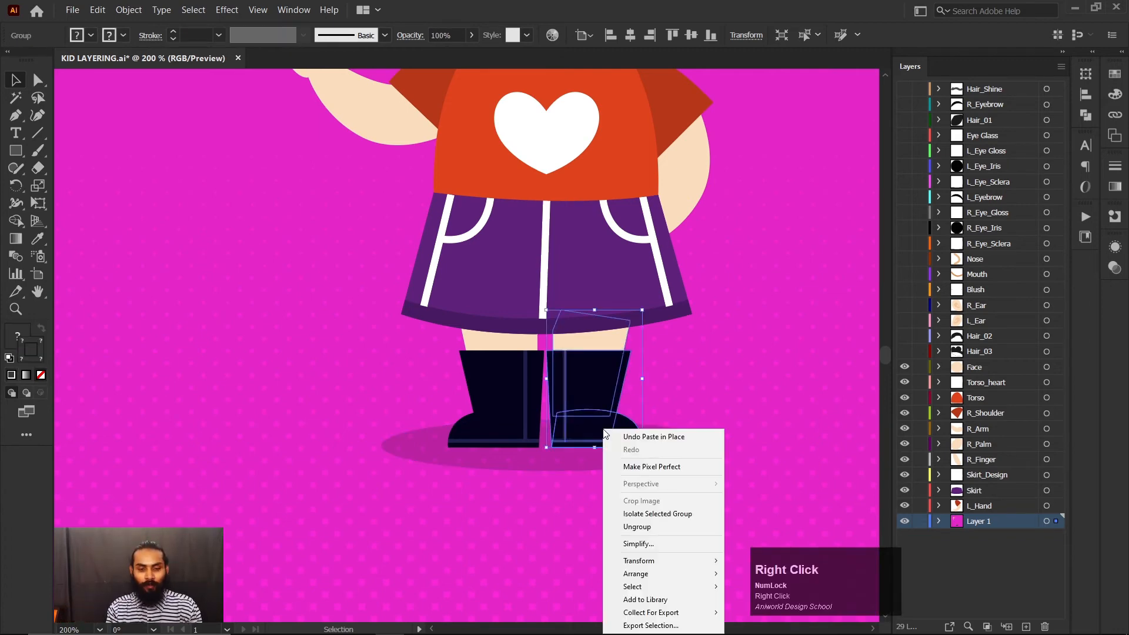
pyautogui.click(636, 528)
pyautogui.click(645, 393)
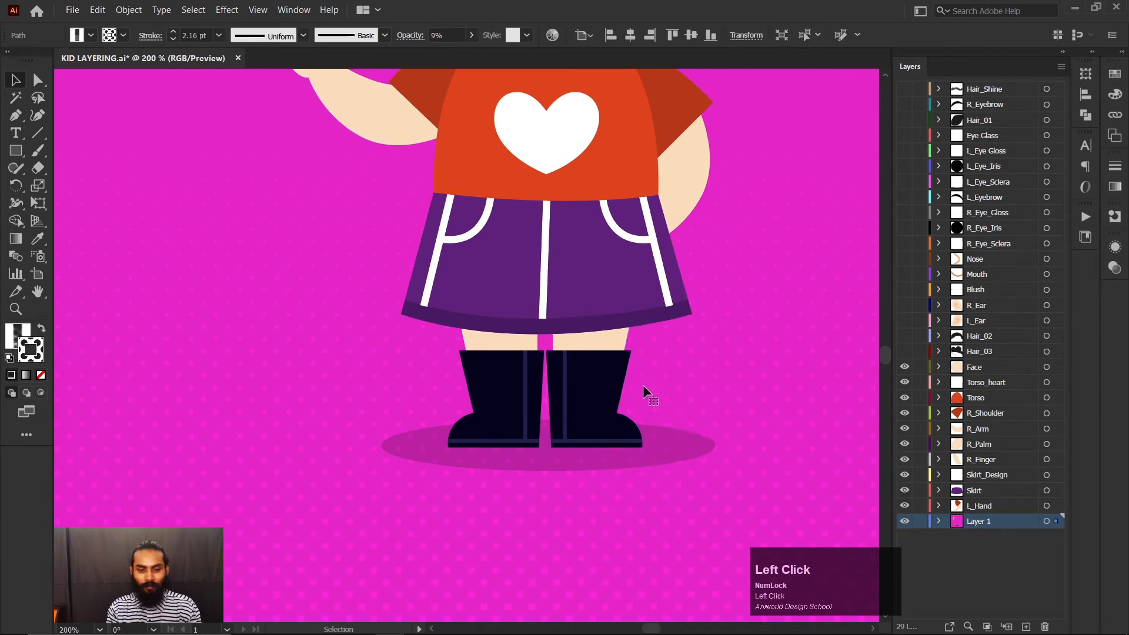
# Step: Lock the pink background artwork and the ground shadow ellipse beneath the boots
pyautogui.keyDown('alt'); pyautogui.scroll(-1, 658, 389); pyautogui.keyUp('alt')
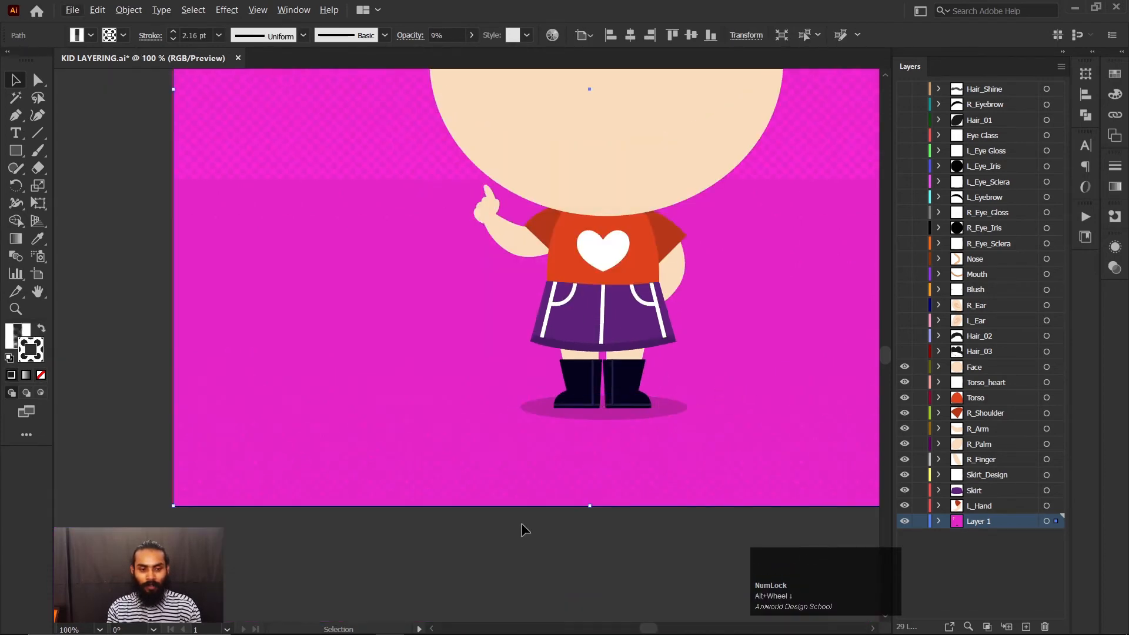
pyautogui.keyDown('ctrl'); pyautogui.click(446, 461); pyautogui.keyUp('ctrl')
pyautogui.click(578, 512)
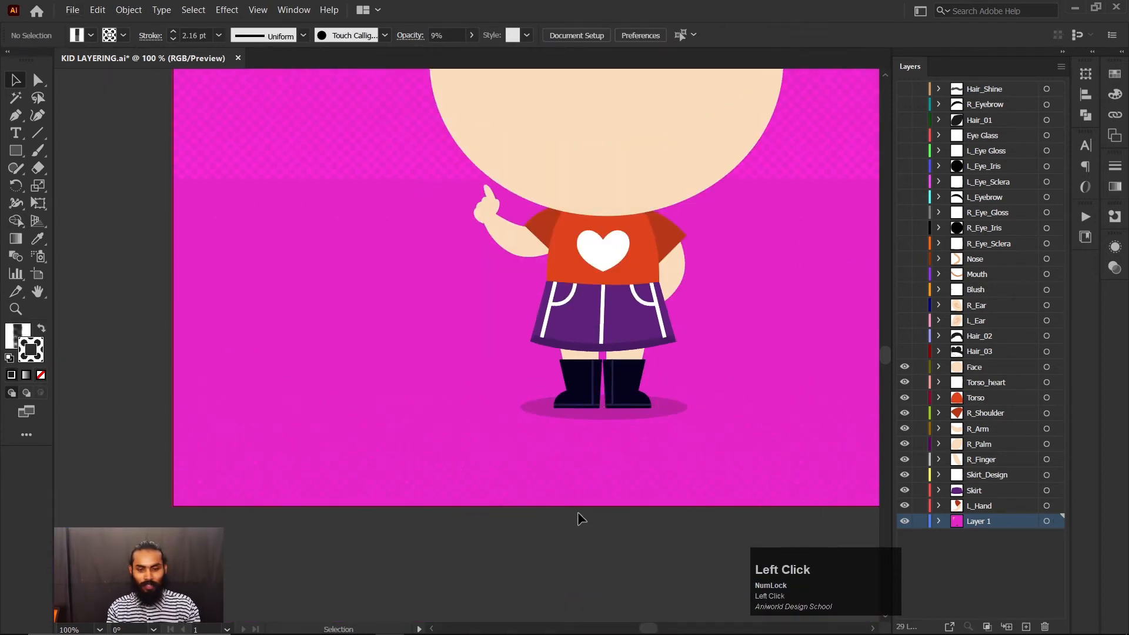
pyautogui.keyDown('alt'); pyautogui.scroll(1, 658, 391); pyautogui.keyUp('alt')
pyautogui.click(670, 429)
pyautogui.keyDown('ctrl'); pyautogui.click(674, 437); pyautogui.keyUp('ctrl')
pyautogui.click(644, 439)
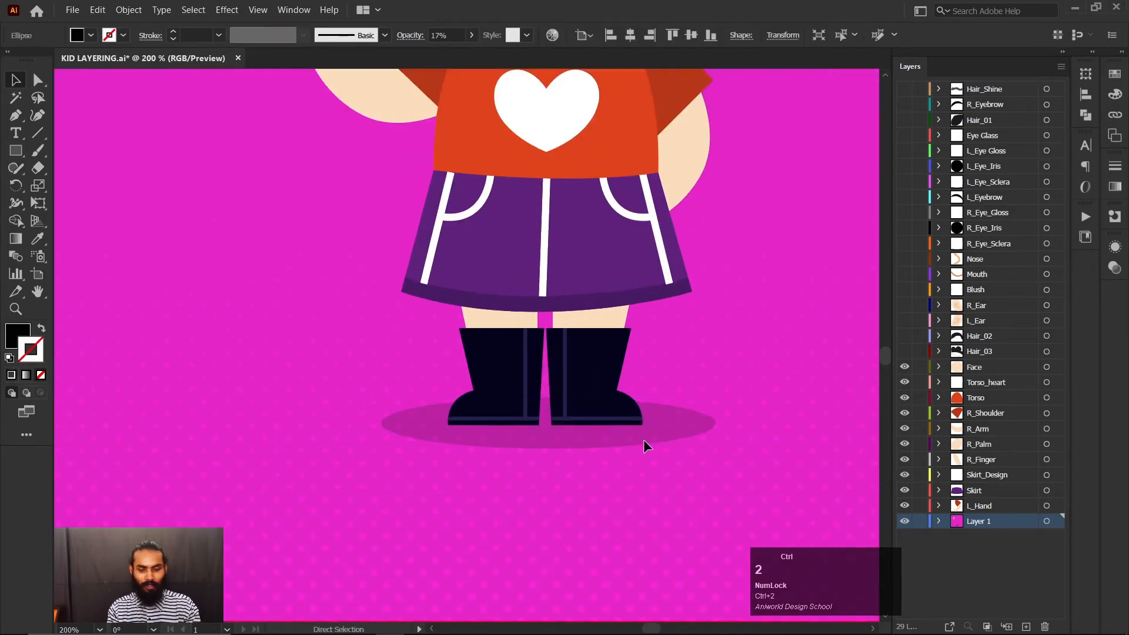
# Step: Try moving the left boot's foot shape and trim lines away from the shaft, and undo the moves
pyautogui.keyDown('alt'); pyautogui.scroll(1, 595, 423); pyautogui.keyUp('alt')
pyautogui.click(620, 436)
pyautogui.moveTo(637, 446); pyautogui.dragTo(638, 447)
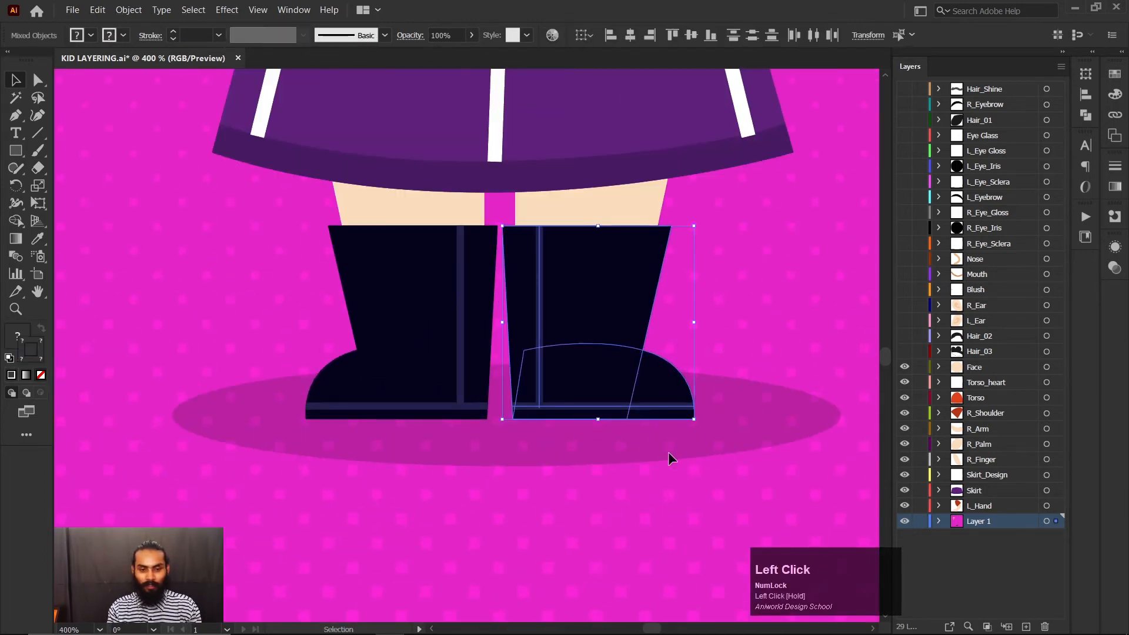
pyautogui.click(722, 383)
pyautogui.moveTo(723, 384); pyautogui.dragTo(681, 421)
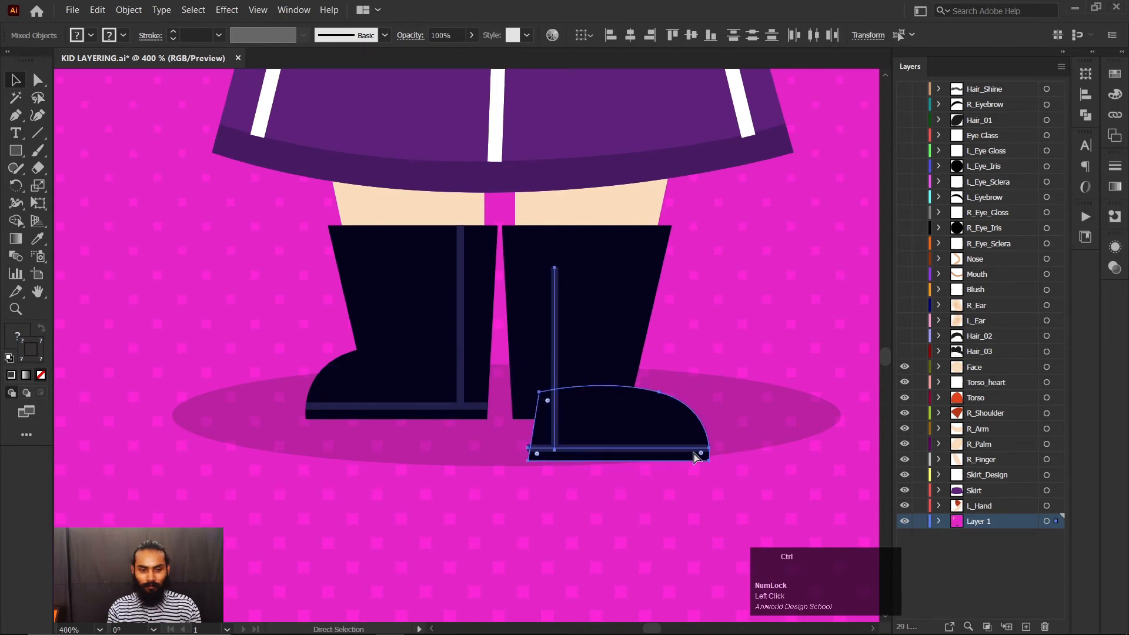
pyautogui.click(696, 356)
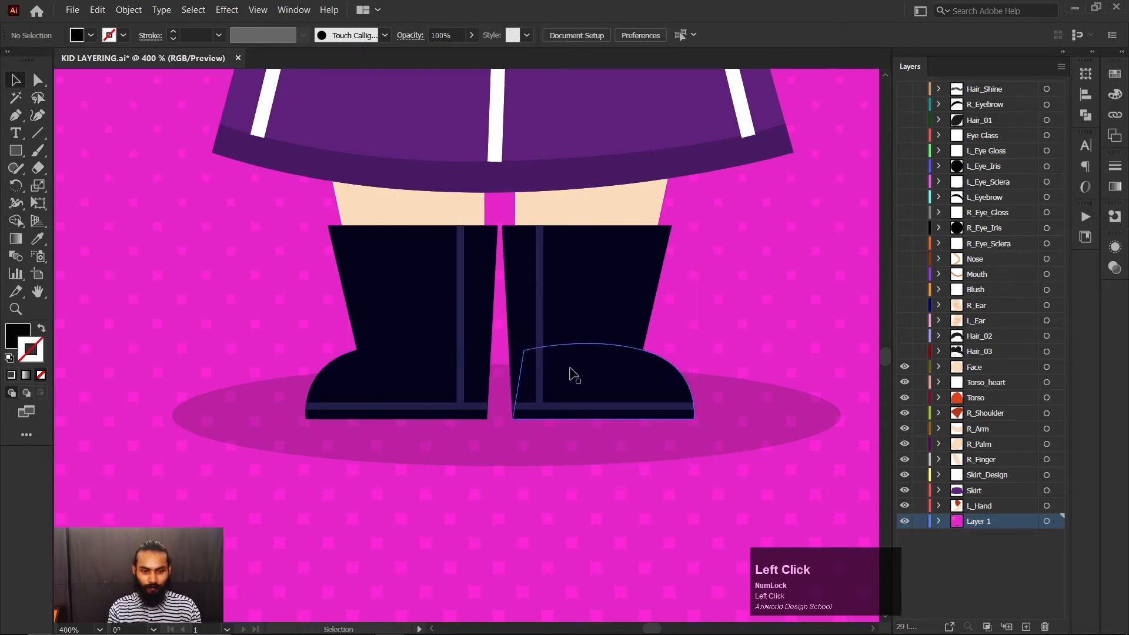
pyautogui.rightClick(625, 375)
pyautogui.click(824, 268)
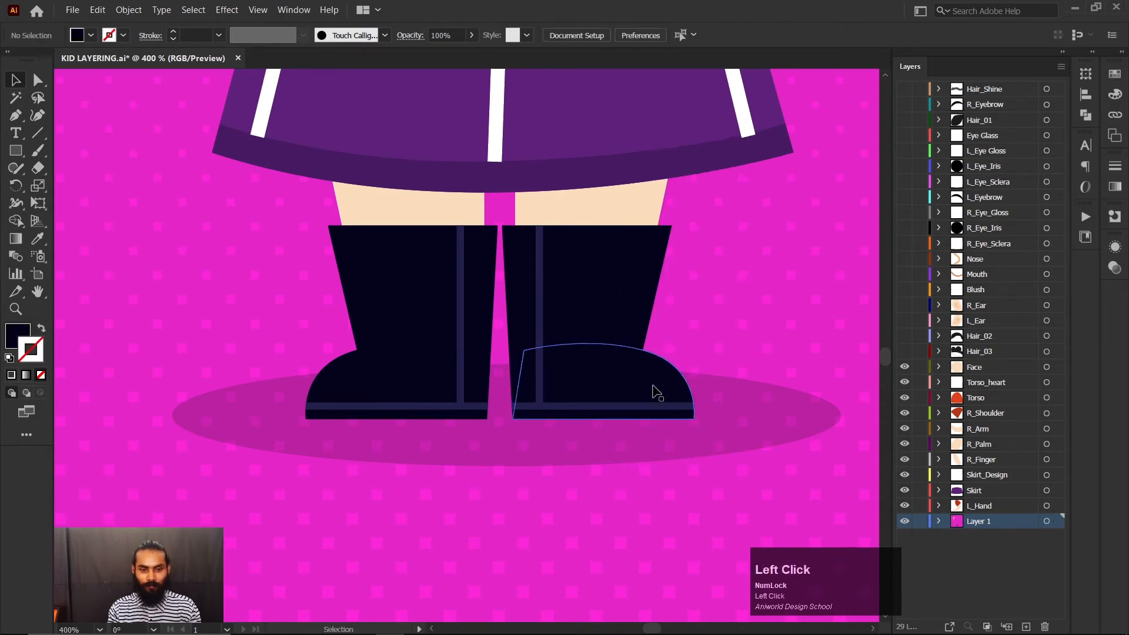
pyautogui.moveTo(651, 390); pyautogui.dragTo(746, 421)
pyautogui.hotkey('ctrl', 'z')
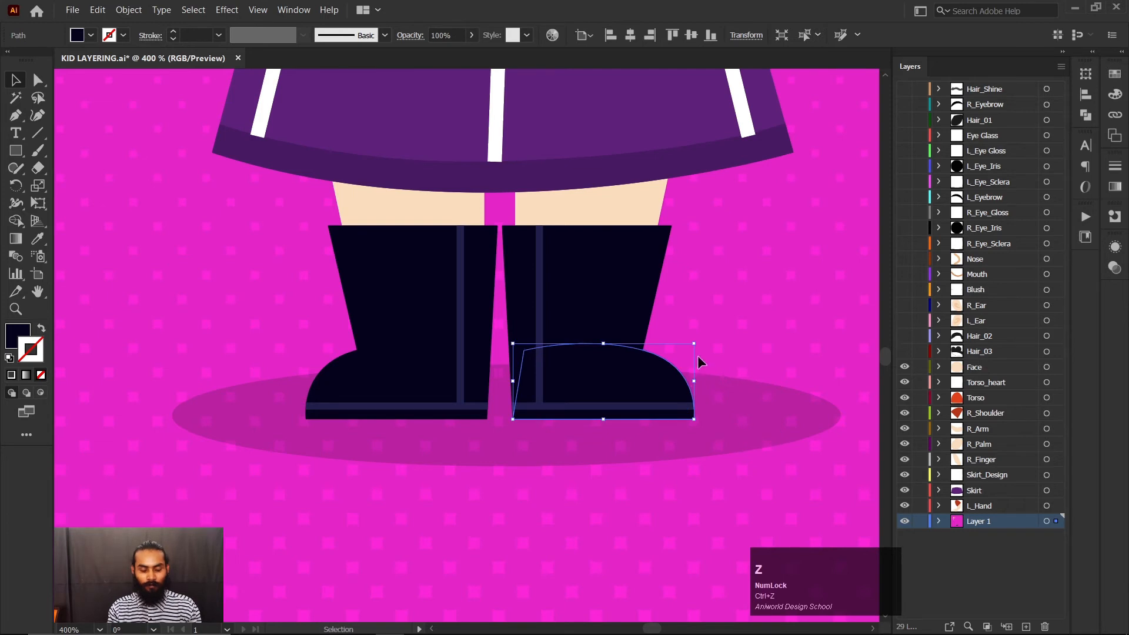
# Step: Try rotating the left boot's foot shape alone about a pivot at its heel, and undo the rotation
pyautogui.press('r')
pyautogui.click(517, 398)
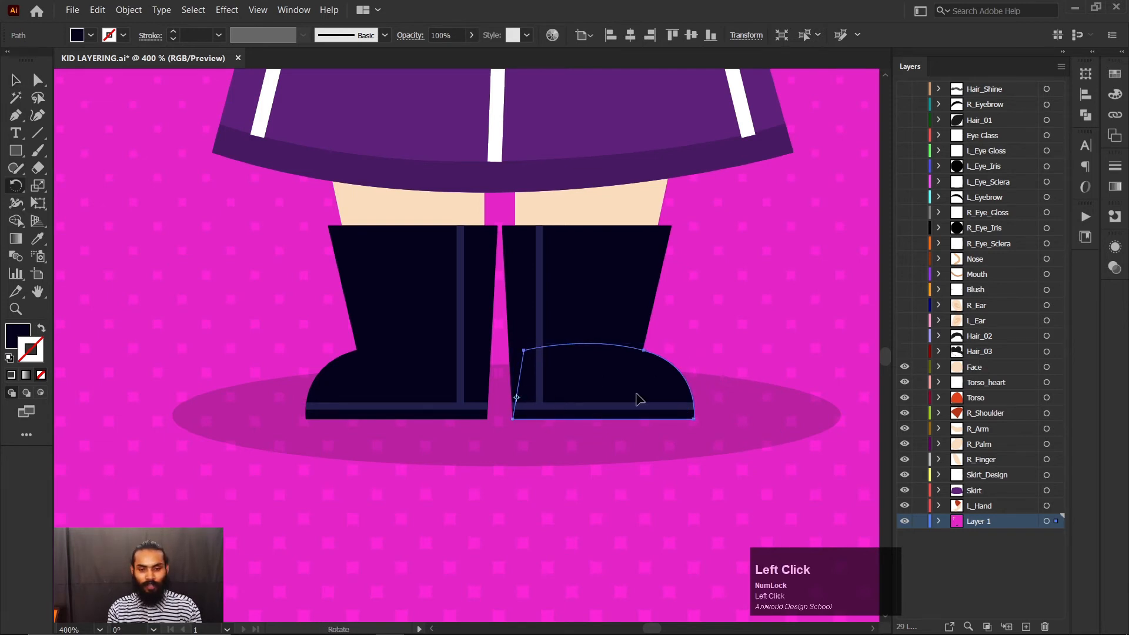
pyautogui.moveTo(647, 366); pyautogui.dragTo(753, 439)
pyautogui.press('v')
pyautogui.click(650, 406)
pyautogui.hotkey('ctrl', 'z')
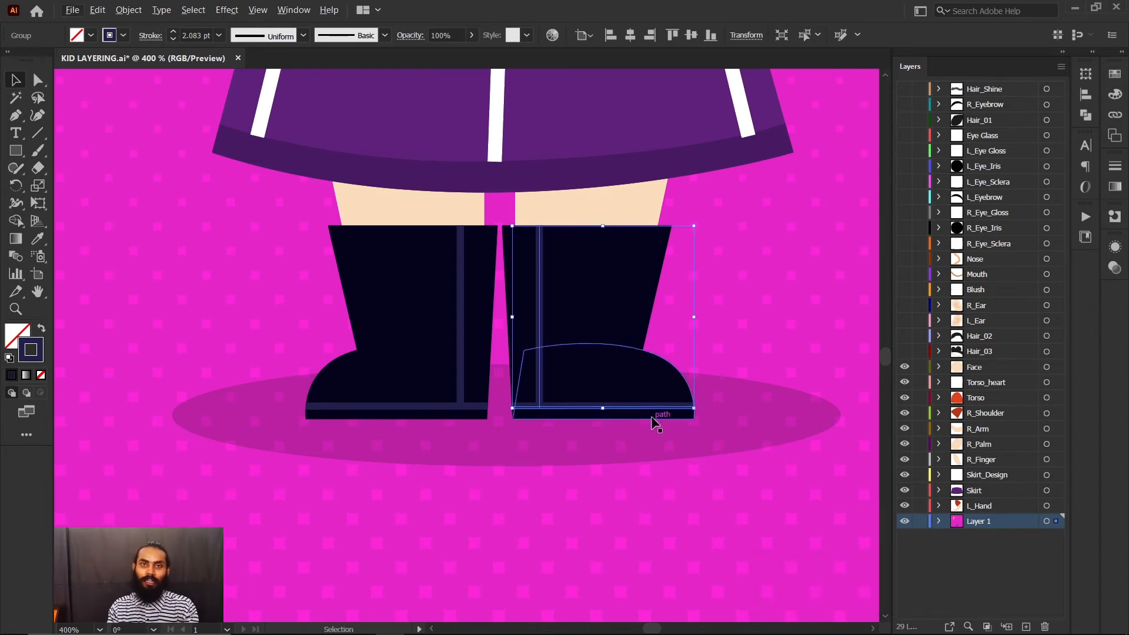
# Step: Try rotating the left boot's trim line group on its own, and undo the rotation
pyautogui.press('r')
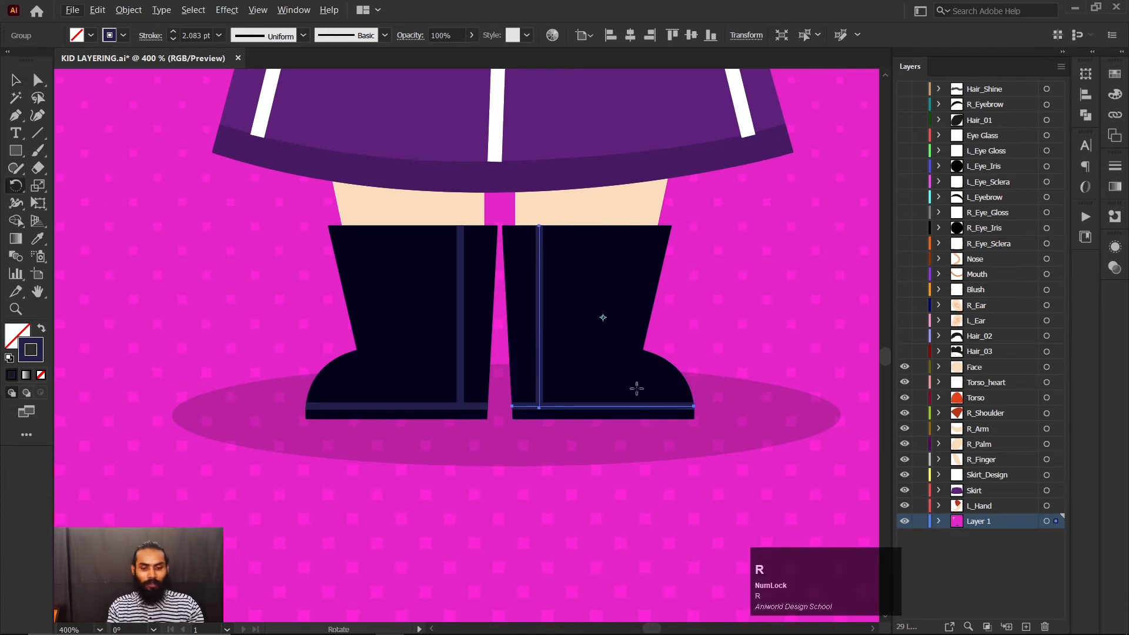
pyautogui.moveTo(653, 425); pyautogui.dragTo(655, 372)
pyautogui.hotkey('ctrl', 'z')
pyautogui.press('v')
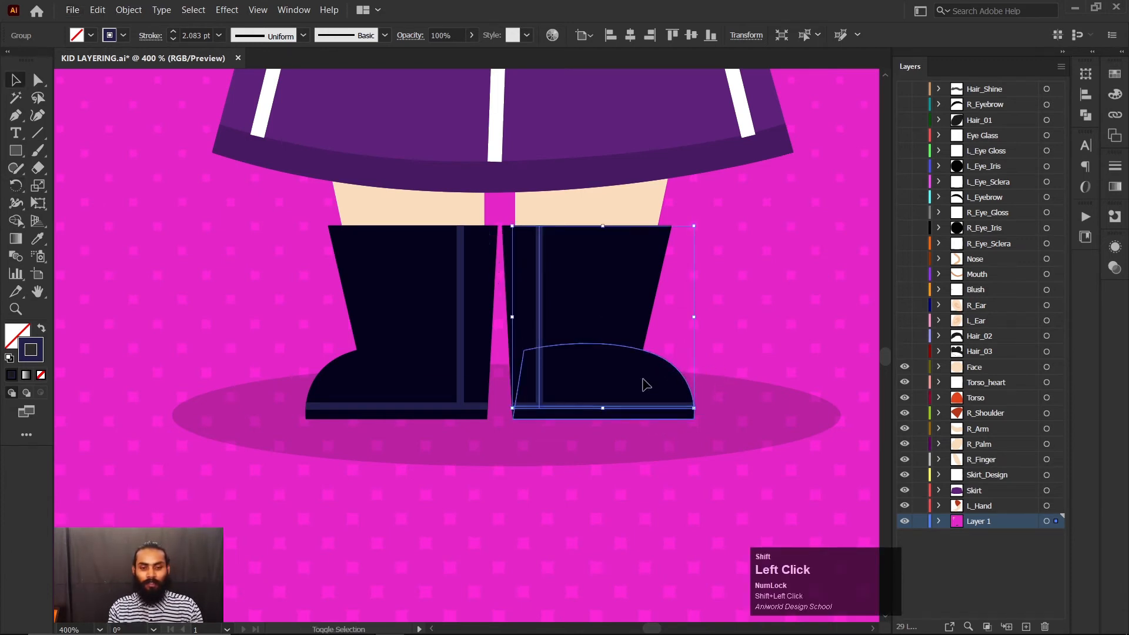
# Step: Select the left boot's foot shape together with its trim lines and rotate both slightly about the heel
pyautogui.keyDown('shift'); pyautogui.click(656, 400); pyautogui.keyUp('shift')
pyautogui.press('r')
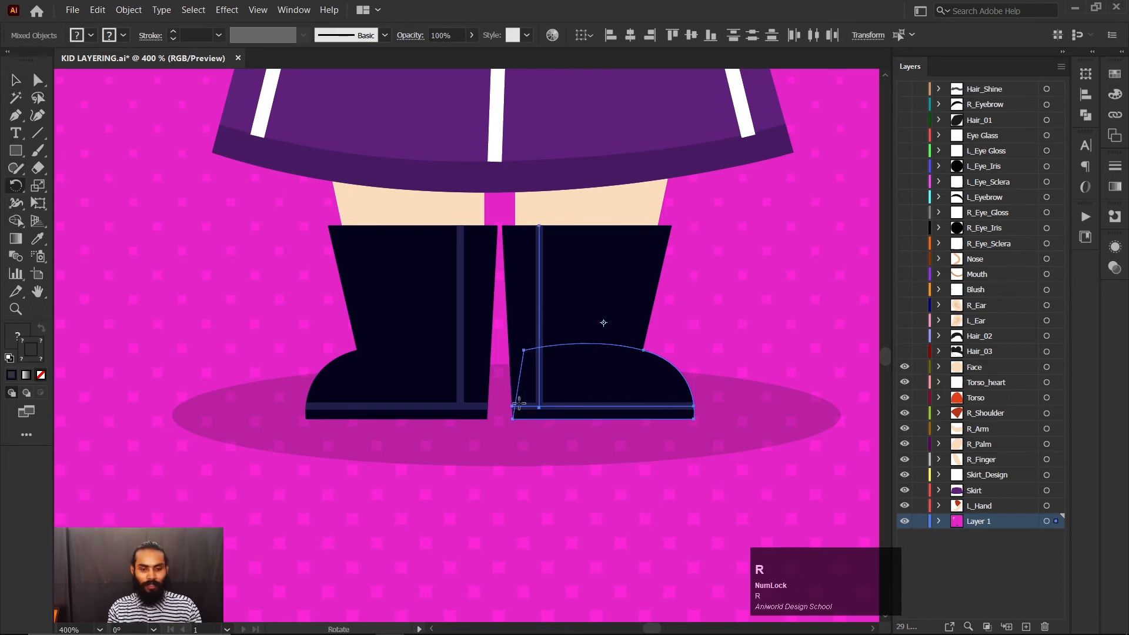
pyautogui.moveTo(633, 416); pyautogui.dragTo(704, 409)
pyautogui.press('v')
# Step: Try moving the left foot shape and trim lines sideways and rotating them there, and undo these changes
pyautogui.moveTo(630, 406); pyautogui.dragTo(676, 411)
pyautogui.hotkey('ctrl', 'z')
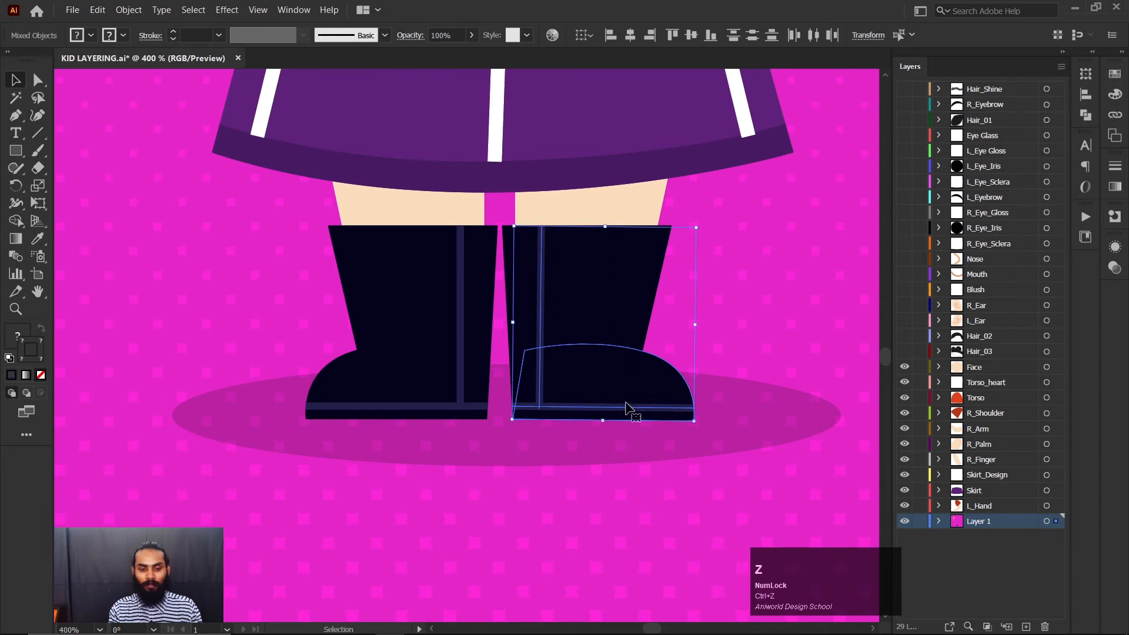
pyautogui.moveTo(605, 401)
pyautogui.mouseDown()
pyautogui.moveTo(691, 416)
pyautogui.moveTo(704, 406)
pyautogui.moveTo(722, 426)
pyautogui.moveTo(723, 415)
pyautogui.moveTo(659, 398)
pyautogui.moveTo(691, 426)
pyautogui.moveTo(695, 404)
pyautogui.mouseUp()
pyautogui.press('r')
pyautogui.press('v')
pyautogui.press('r')
pyautogui.click(614, 403)
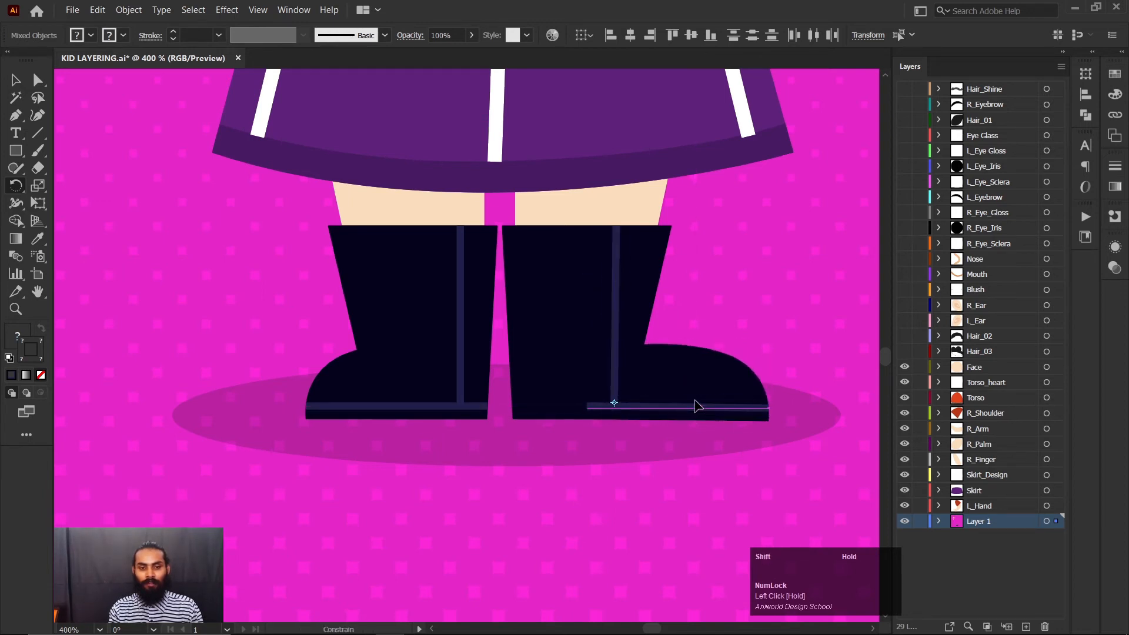
pyautogui.hotkey('ctrl', 'z')
pyautogui.hotkey('ctrl', 'z')
pyautogui.hotkey('ctrl', 'z')
pyautogui.press('v')
pyautogui.click(703, 429)
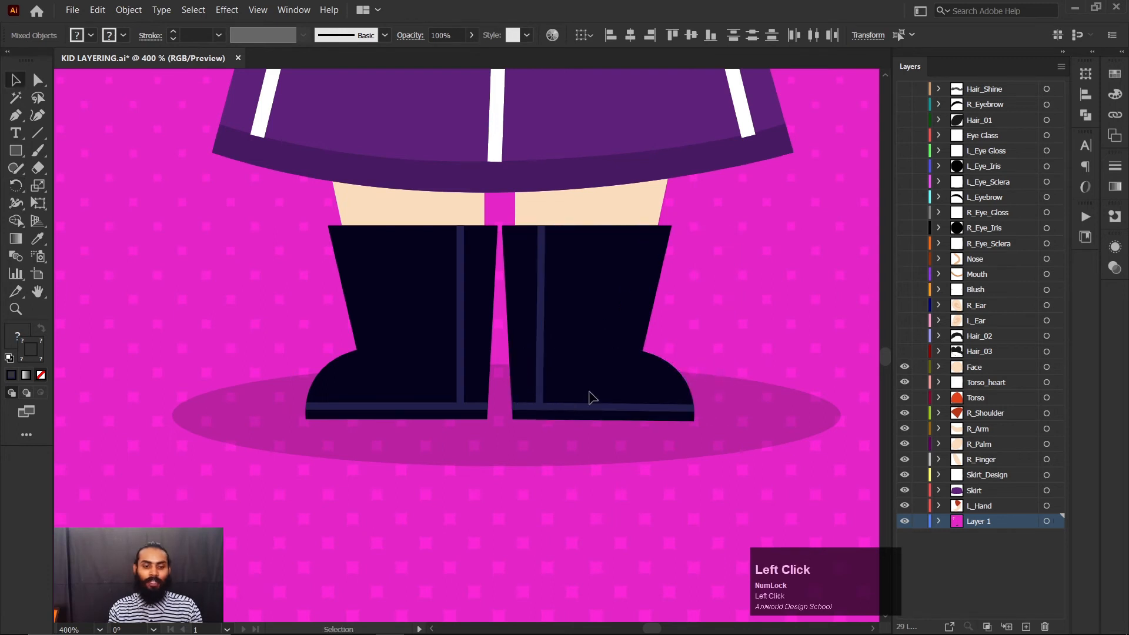
# Step: Try moving only the trim line group off the left boot, and undo the move
pyautogui.click(540, 386)
pyautogui.moveTo(546, 384); pyautogui.dragTo(614, 427)
pyautogui.hotkey('ctrl', 'z')
pyautogui.click(721, 343)
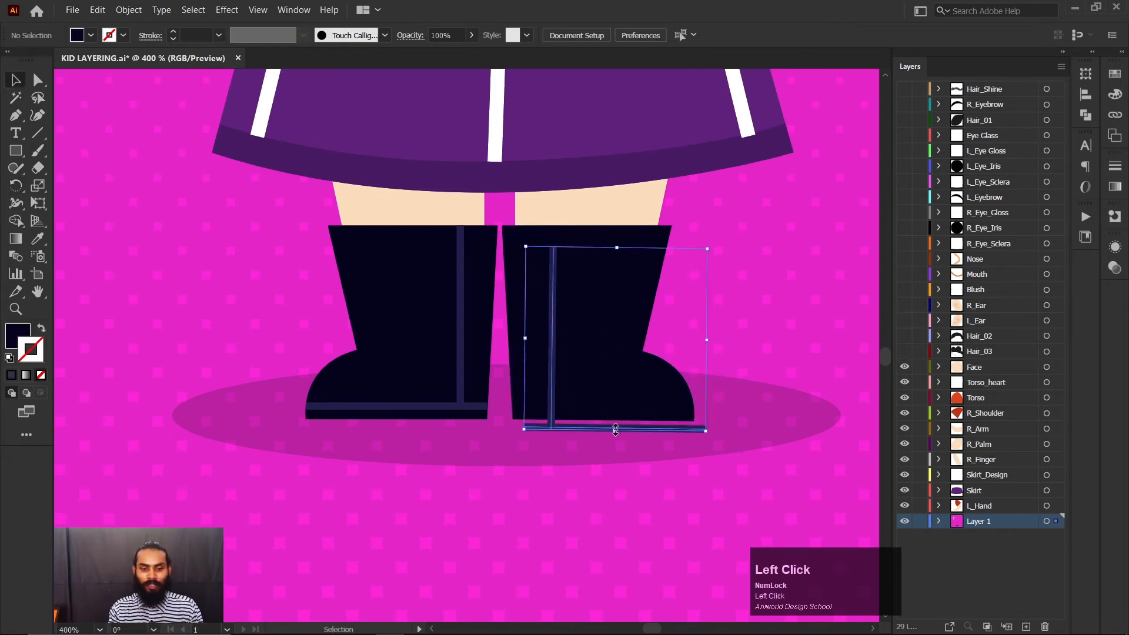
pyautogui.hotkey('ctrl', 'z')
# Step: Try rotating the left foot shape without its trim lines about the heel, and undo the rotation
pyautogui.click(646, 384)
pyautogui.press('r')
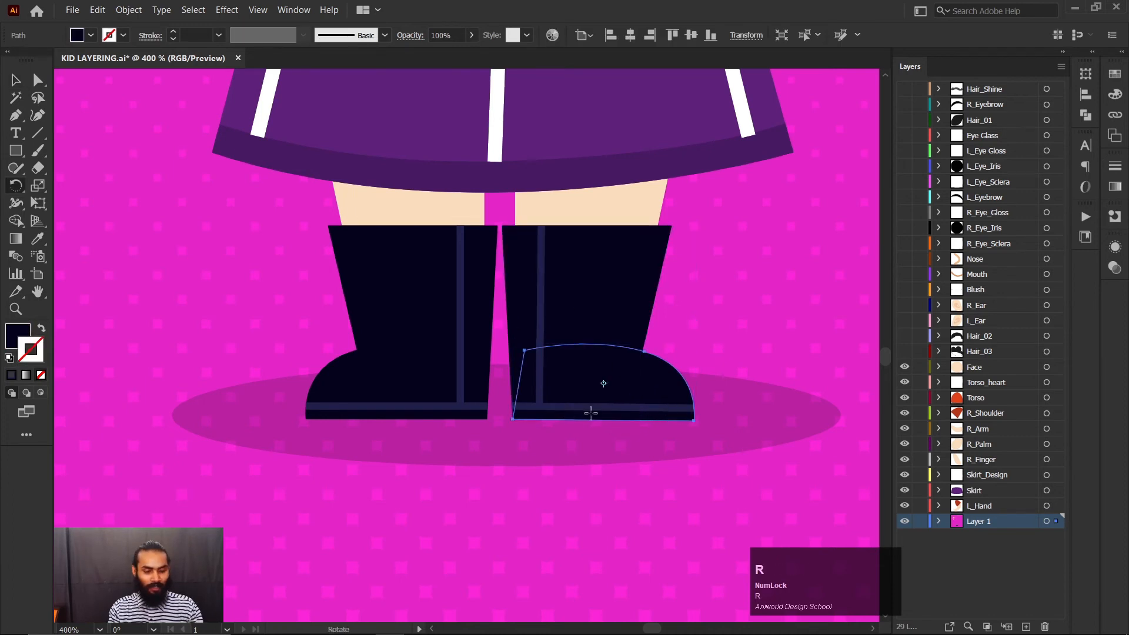
pyautogui.click(522, 408)
pyautogui.moveTo(647, 415); pyautogui.dragTo(661, 390)
pyautogui.hotkey('ctrl', 'z')
pyautogui.press('v')
# Step: Delete the trim line group from the character's left boot
pyautogui.click(683, 414)
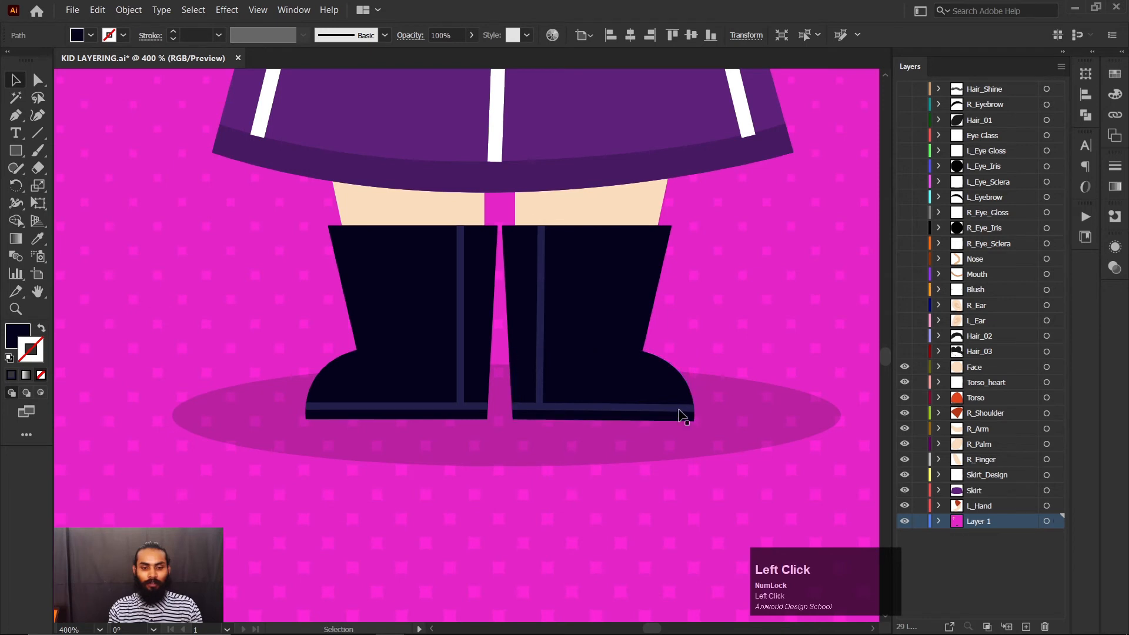
pyautogui.click(671, 410)
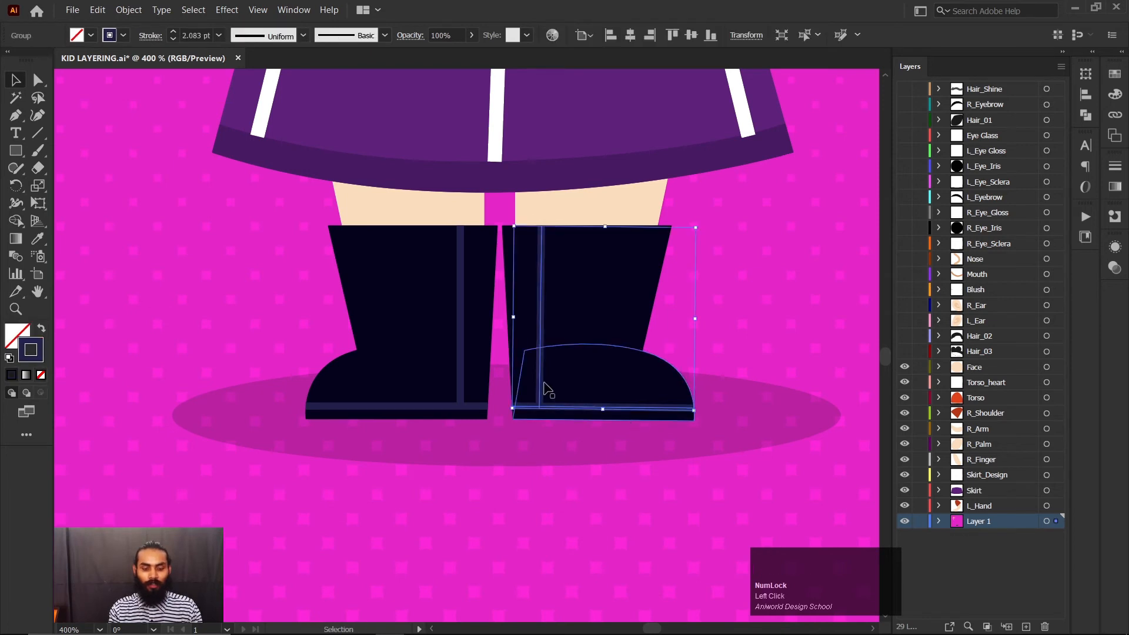
pyautogui.click(743, 396)
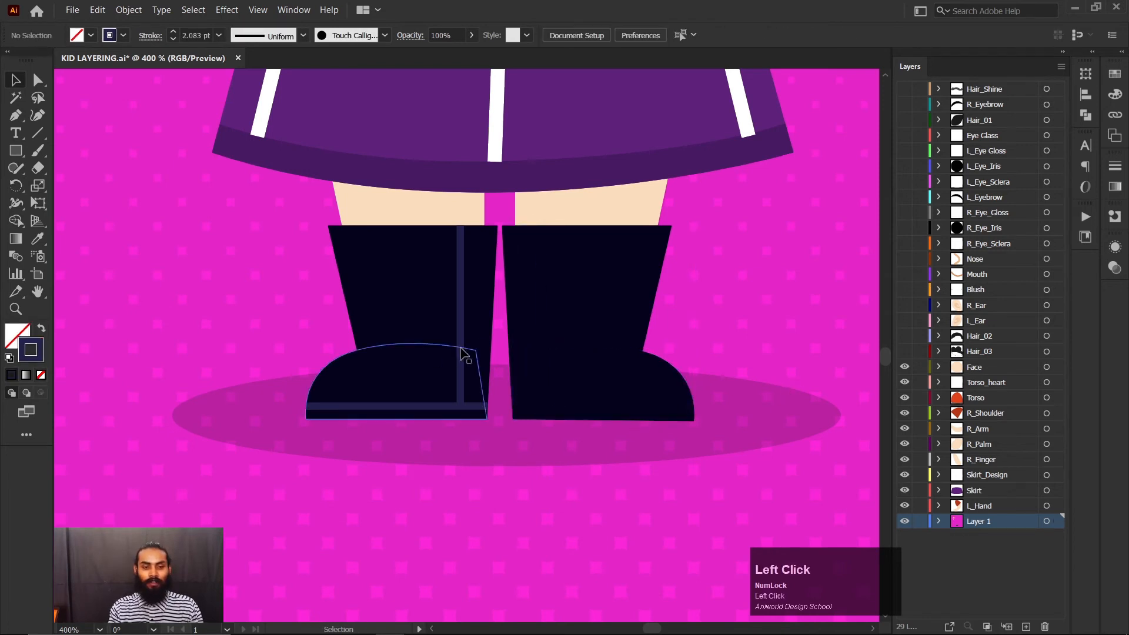
# Step: Ungroup the character's right boot and delete its trim line group
pyautogui.click(460, 350)
pyautogui.rightClick(459, 347)
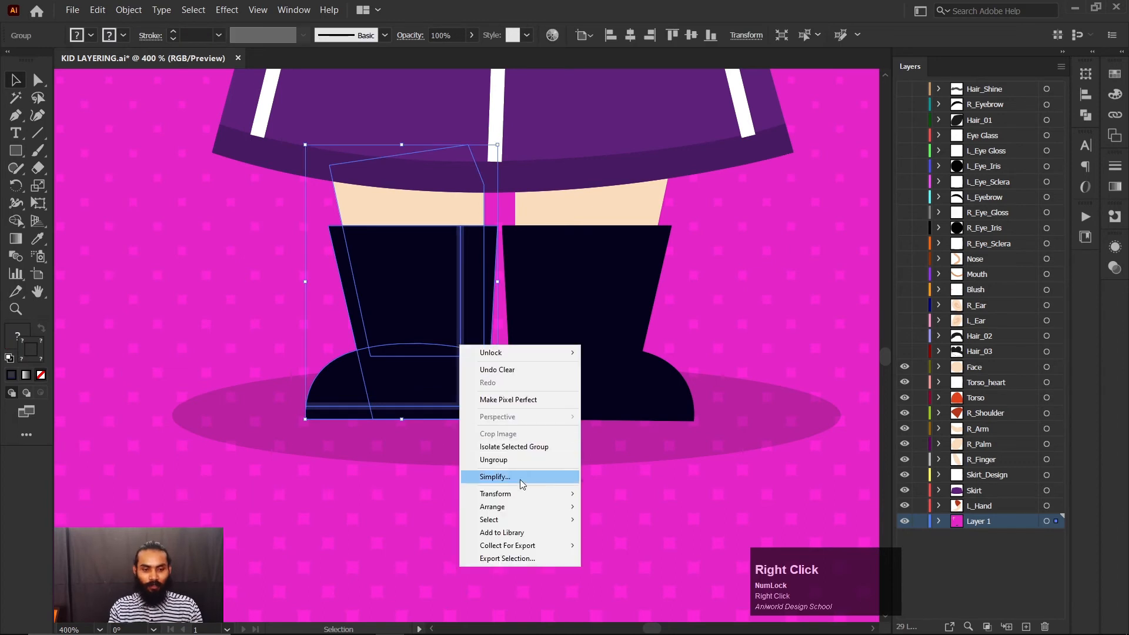
pyautogui.click(525, 462)
pyautogui.click(467, 370)
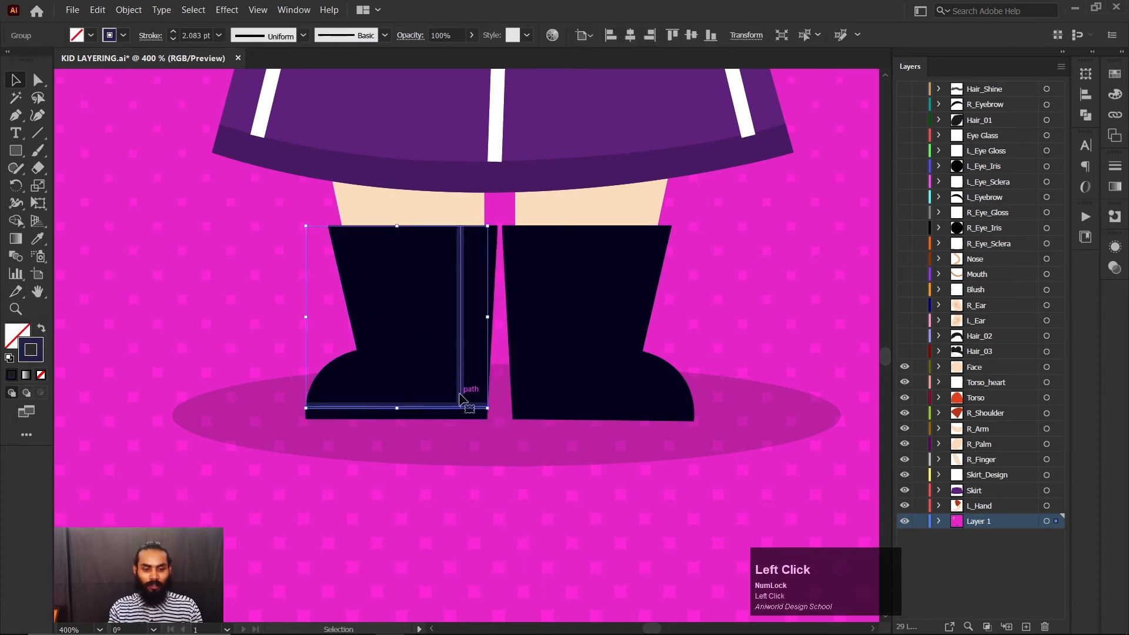
# Step: Shorten the left boot's foot shape by moving its two heel-side anchor points toward the toe and adjusting the top curve's handle
pyautogui.click(607, 410)
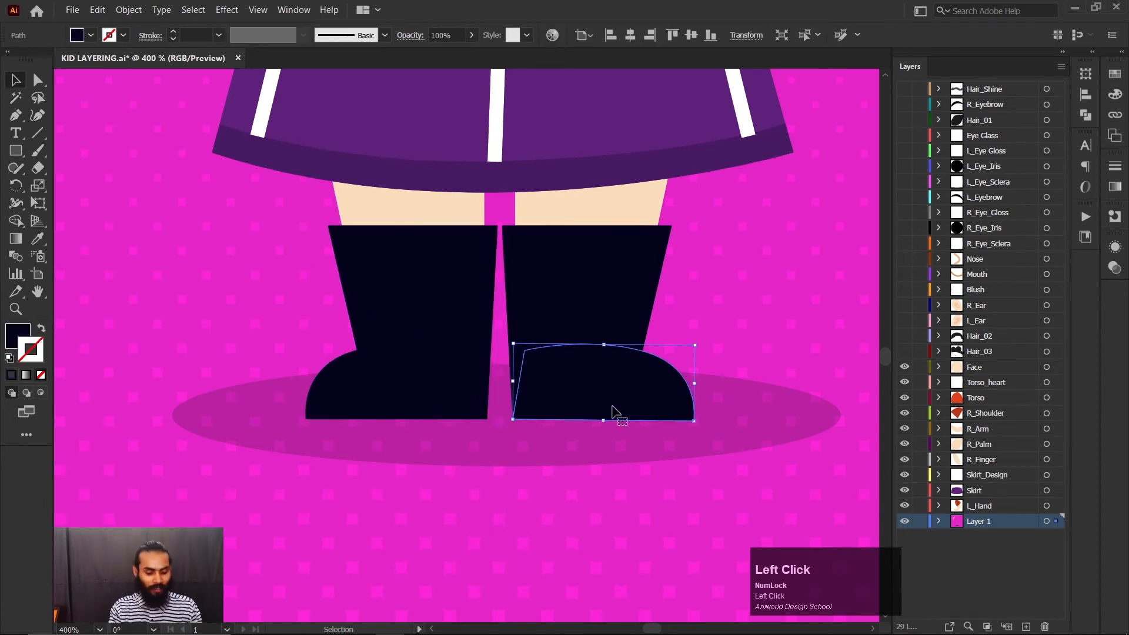
pyautogui.press('r')
pyautogui.press('v')
pyautogui.press('a')
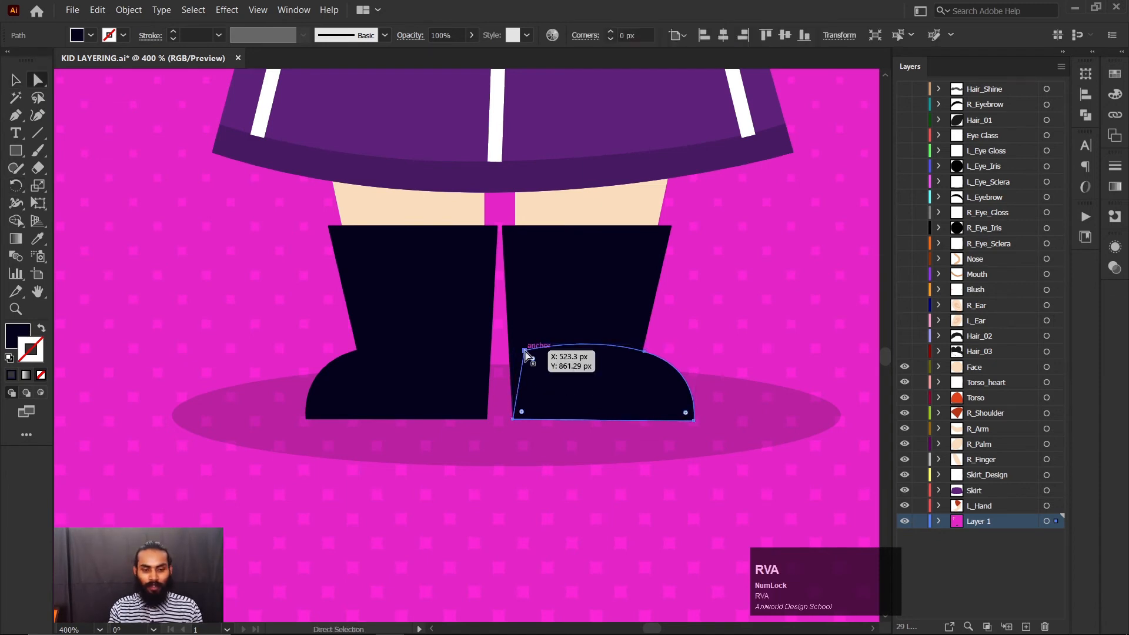
pyautogui.click(524, 352)
pyautogui.moveTo(515, 425); pyautogui.dragTo(605, 426)
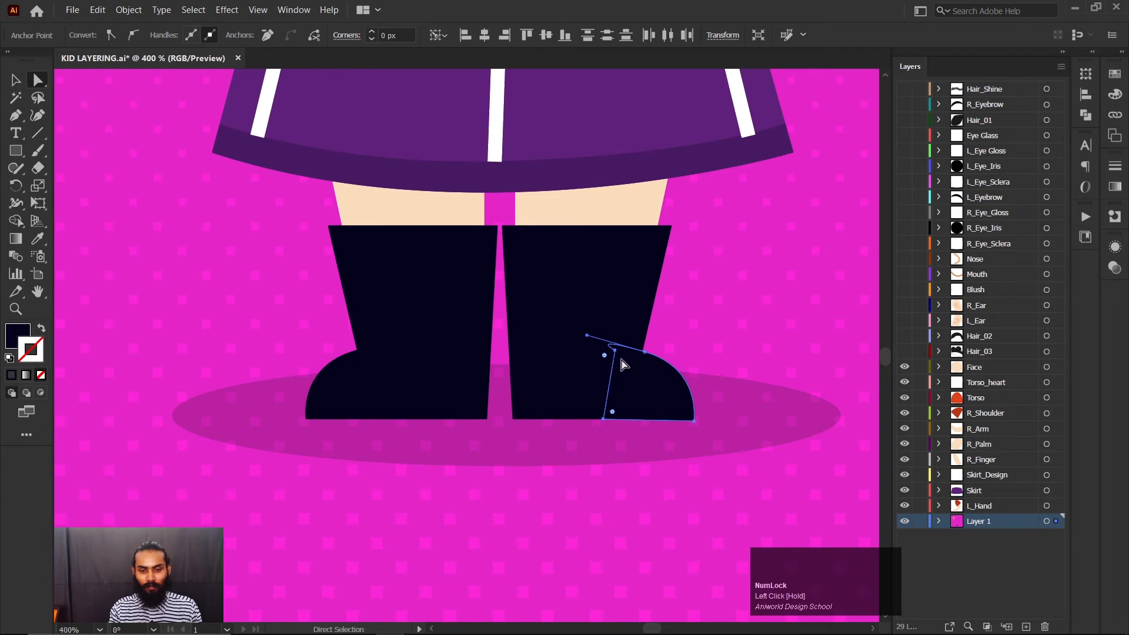
pyautogui.moveTo(588, 336); pyautogui.dragTo(650, 353)
# Step: Try rotating the shortened left foot shape about its lower heel corner, undo the rotation, and deselect it
pyautogui.press('v')
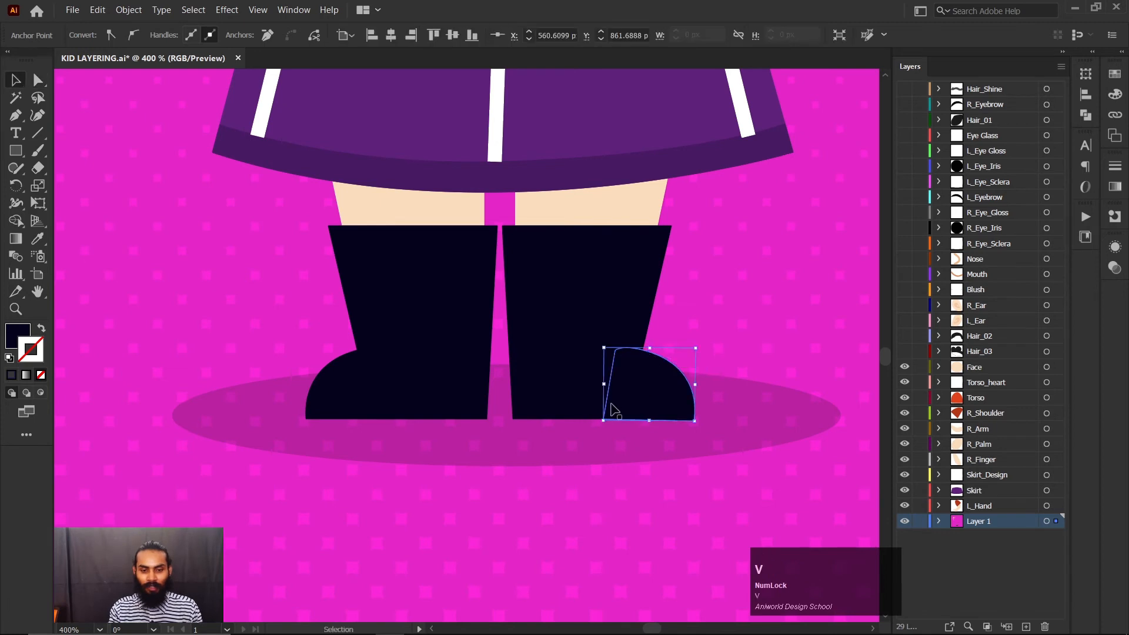
pyautogui.press('r')
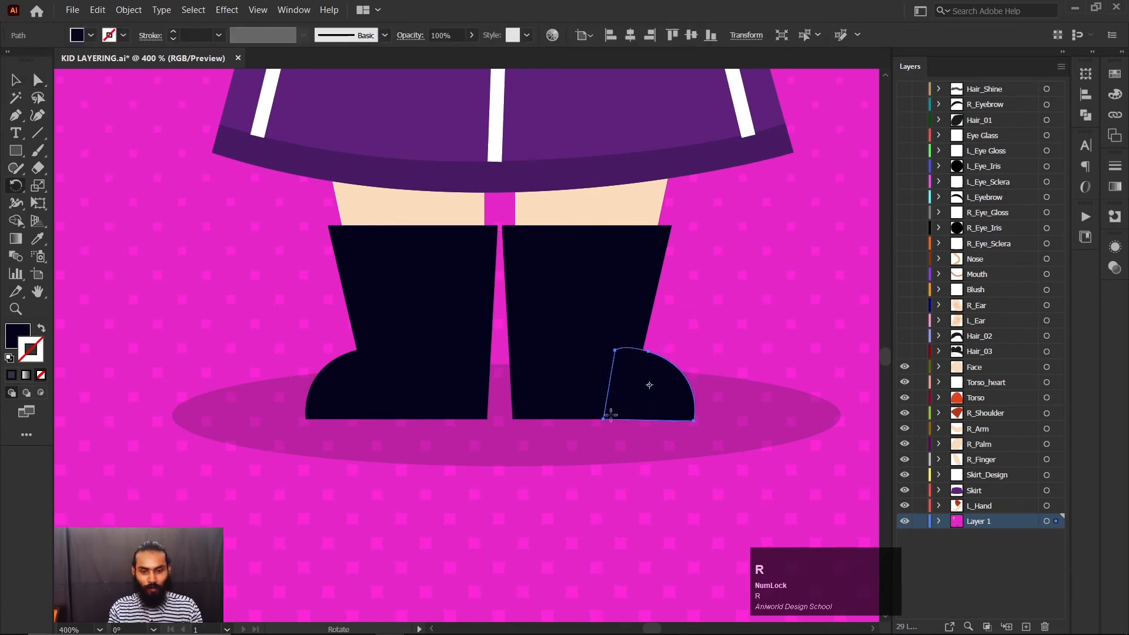
pyautogui.click(606, 418)
pyautogui.moveTo(664, 385); pyautogui.dragTo(652, 412)
pyautogui.hotkey('ctrl', 'z')
pyautogui.hotkey('ctrl', 'z')
pyautogui.press('v')
pyautogui.scroll(-5, 653, 412)
pyautogui.click(698, 421)
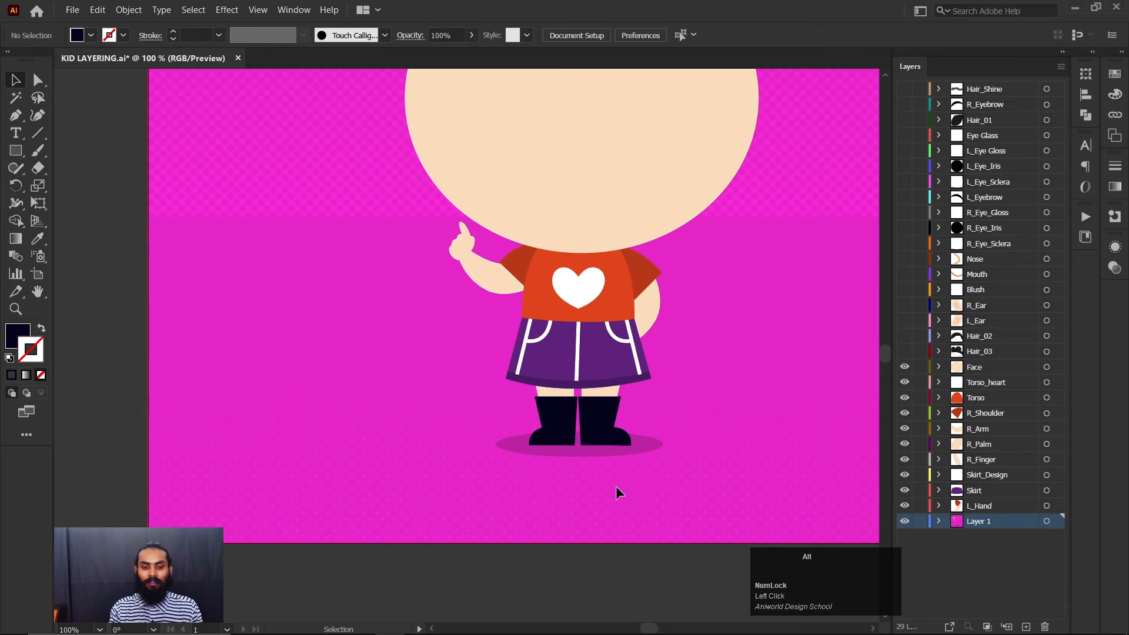
# Step: Try rotating the left foot shape once more to test the ankle joint, and undo the rotation
pyautogui.keyDown('alt'); pyautogui.scroll(6, 620, 493); pyautogui.keyUp('alt')
pyautogui.click(706, 380)
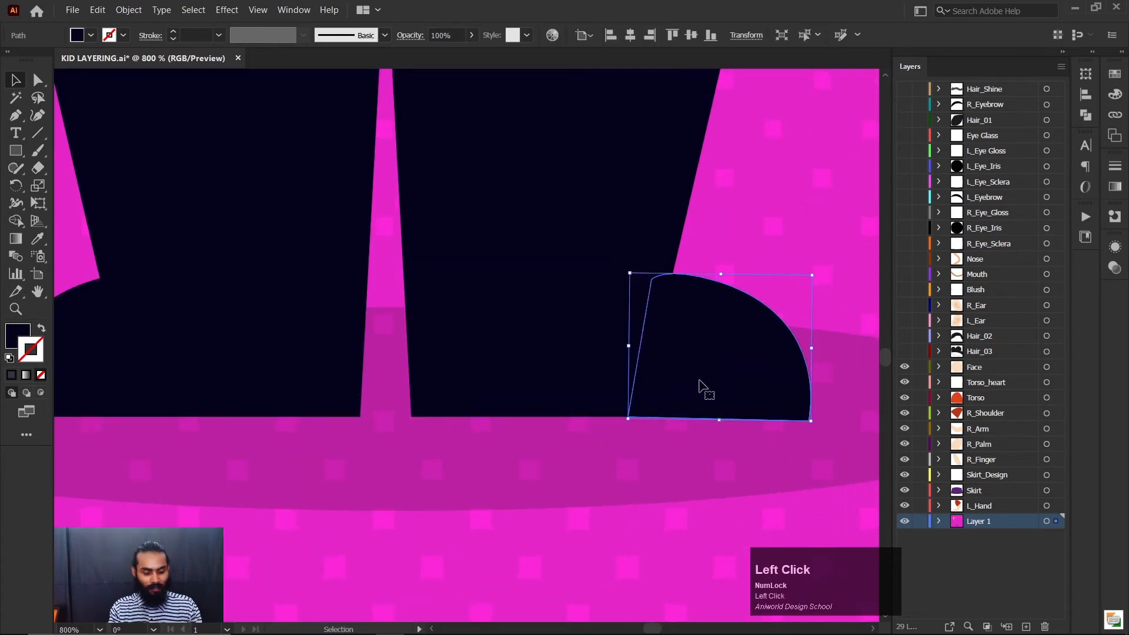
pyautogui.press('r')
pyautogui.moveTo(733, 377); pyautogui.dragTo(713, 352)
pyautogui.hotkey('ctrl', 'z')
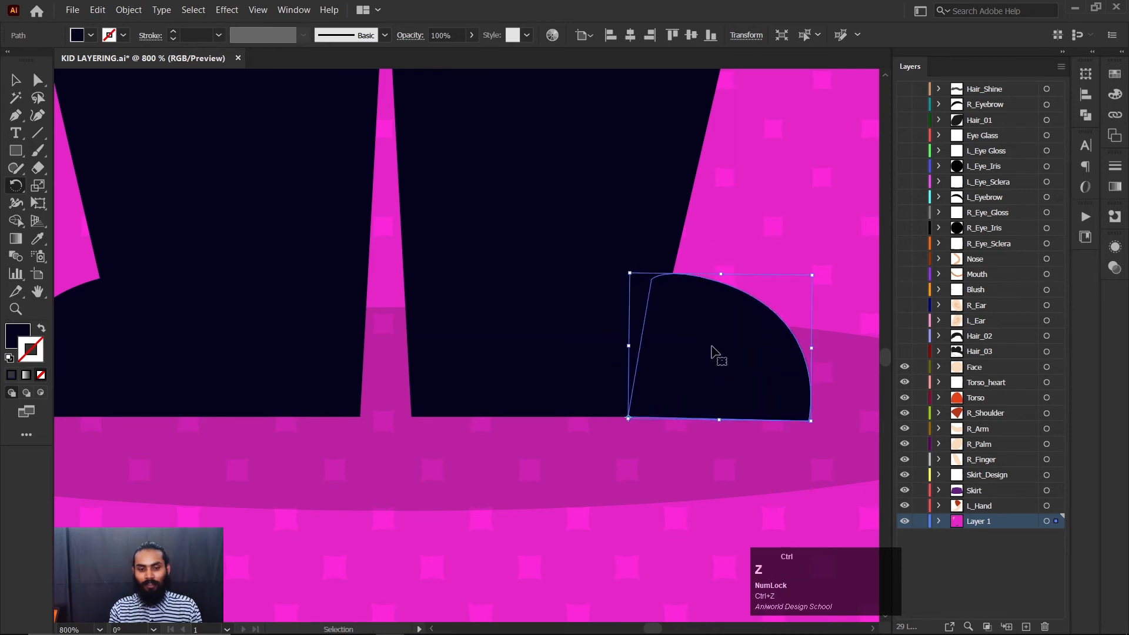
# Step: Nudge the left foot shape slightly outward, away from the boot shaft
pyautogui.press('v')
pyautogui.moveTo(686, 391); pyautogui.dragTo(694, 390)
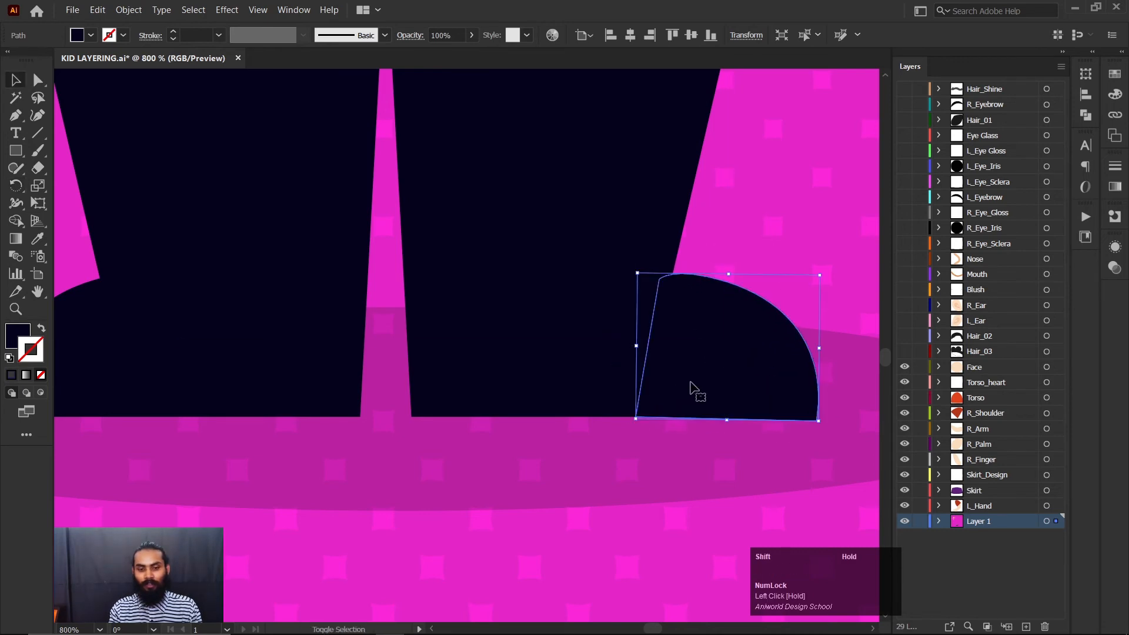
pyautogui.scroll(-2, 694, 390)
# Step: Try extending the left foot into a dome by moving its upper heel anchor down to the sole, reshaping its curve and raising the top anchor
pyautogui.press('a')
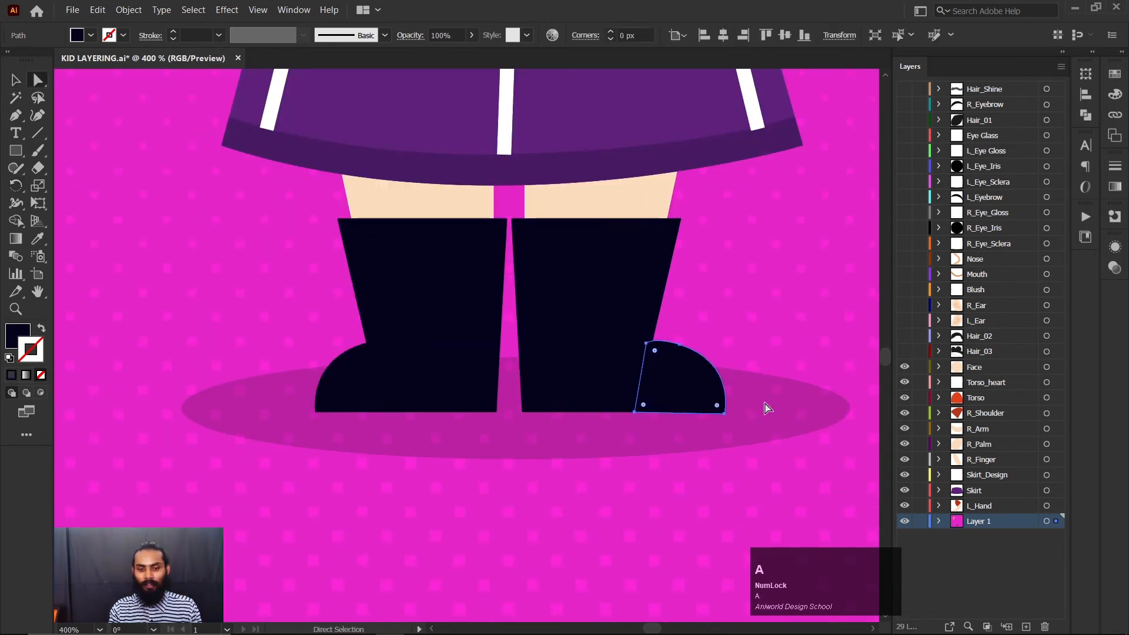
pyautogui.press('v')
pyautogui.press('a')
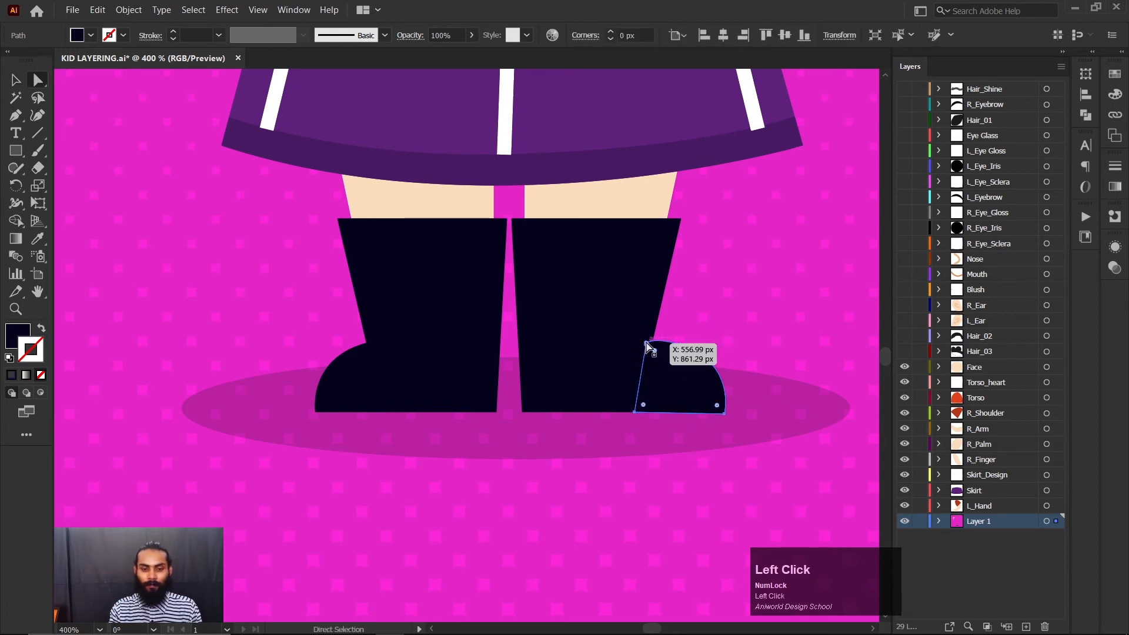
pyautogui.moveTo(649, 347); pyautogui.dragTo(576, 411)
pyautogui.moveTo(653, 336); pyautogui.dragTo(580, 322)
pyautogui.press('v')
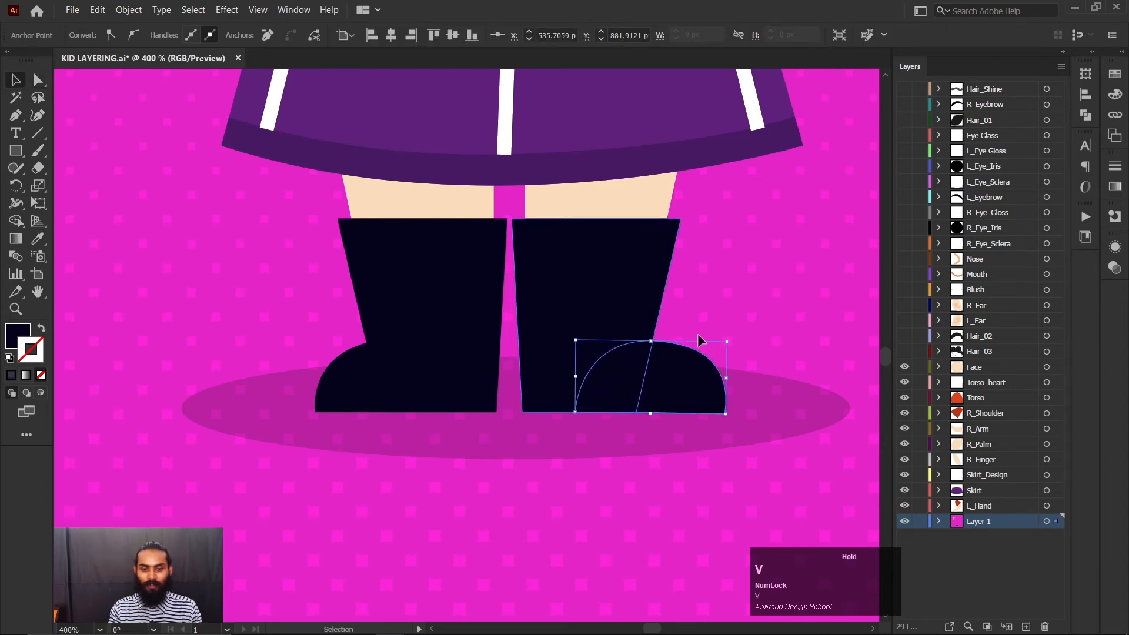
pyautogui.press('a')
pyautogui.moveTo(679, 345); pyautogui.dragTo(679, 341)
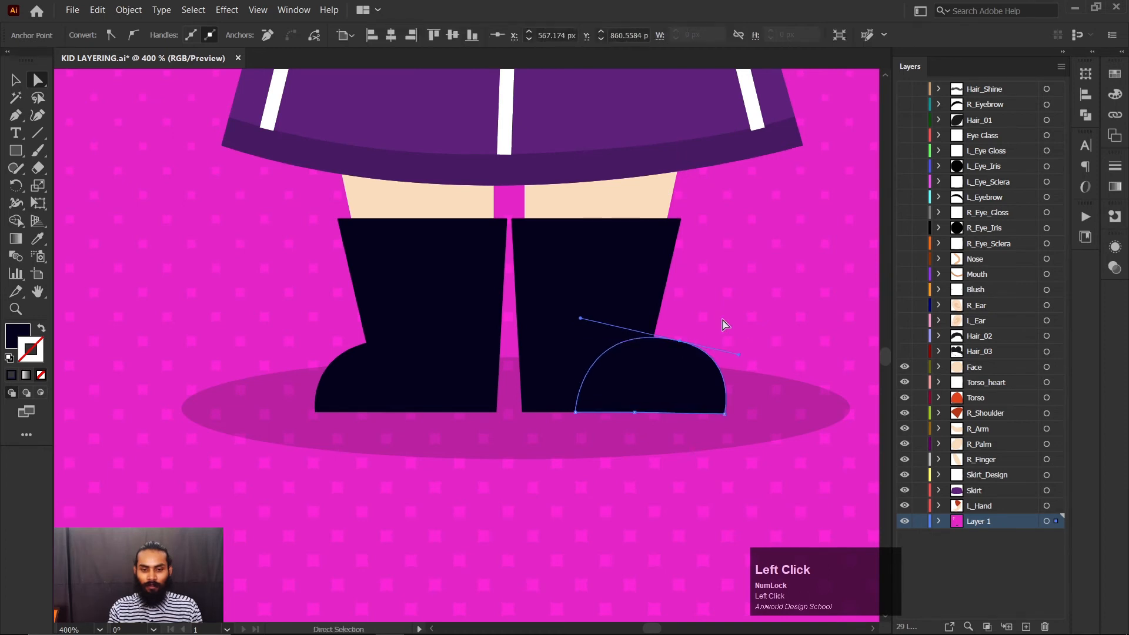
# Step: Try rotating the dome-shaped left foot about its sole, and undo both the rotation and the dome reshaping
pyautogui.press('v')
pyautogui.click(655, 398)
pyautogui.press('r')
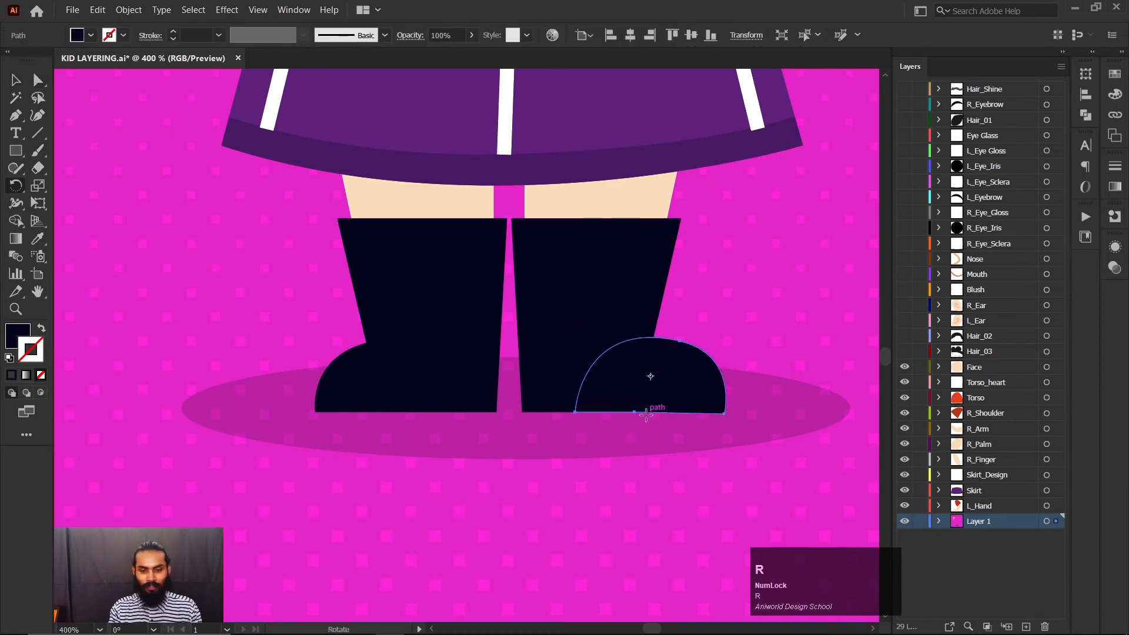
pyautogui.click(649, 412)
pyautogui.moveTo(720, 395); pyautogui.dragTo(717, 388)
pyautogui.hotkey('ctrl', 'z')
pyautogui.hotkey('ctrl', 'z')
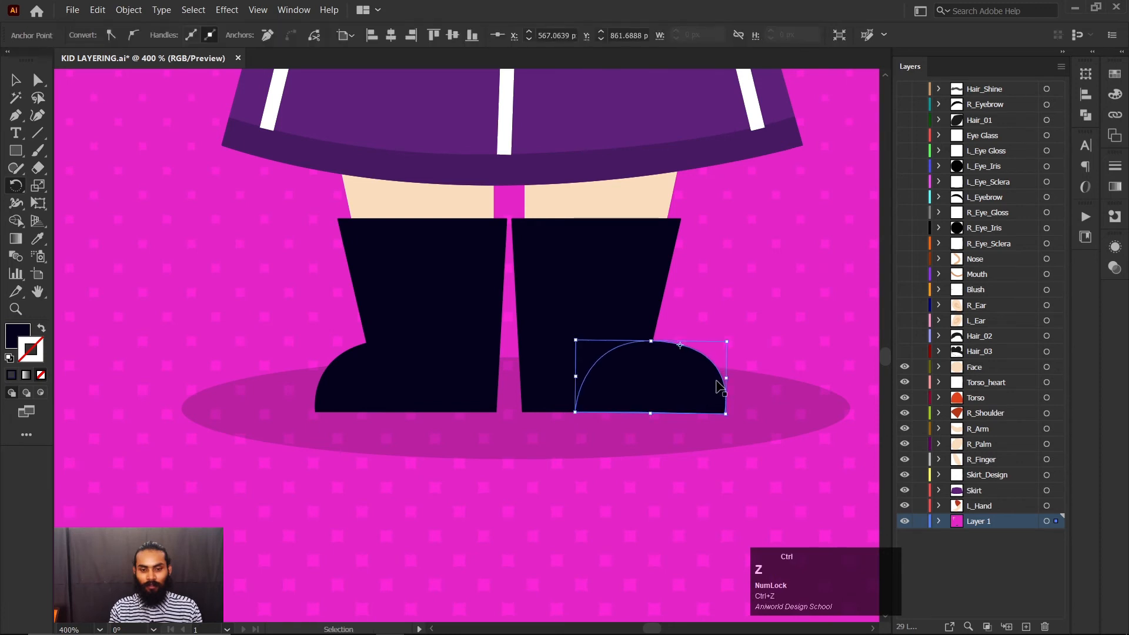
pyautogui.hotkey('ctrl', 'z')
# Step: Test rotating the left foot shape about its lower heel corner and return it to its original angle
pyautogui.press('v')
pyautogui.click(675, 387)
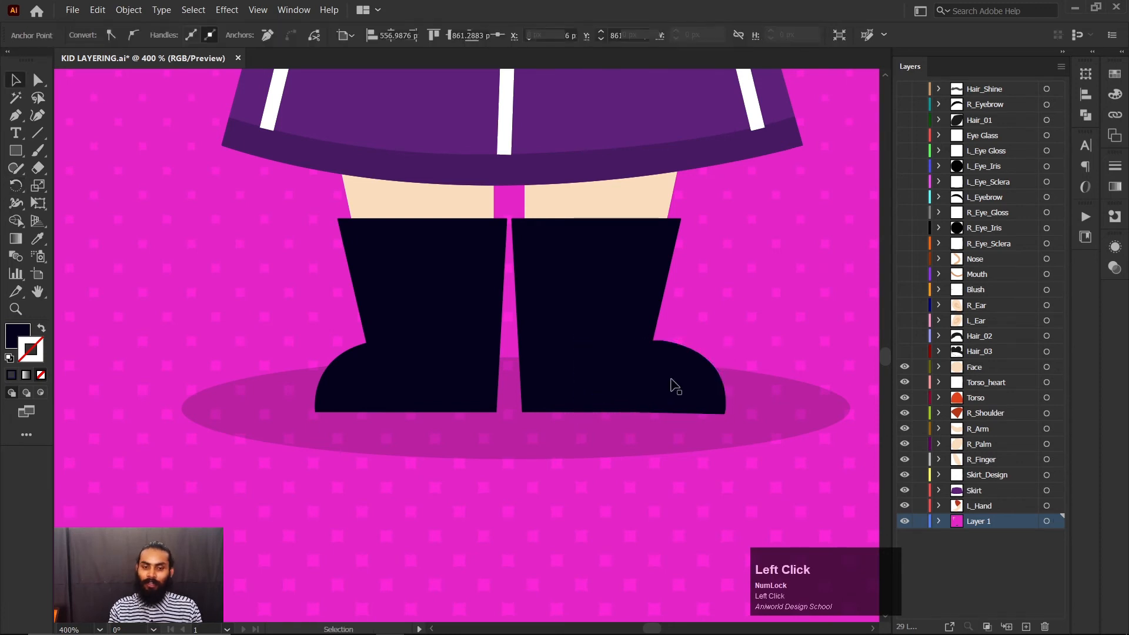
pyautogui.press('r')
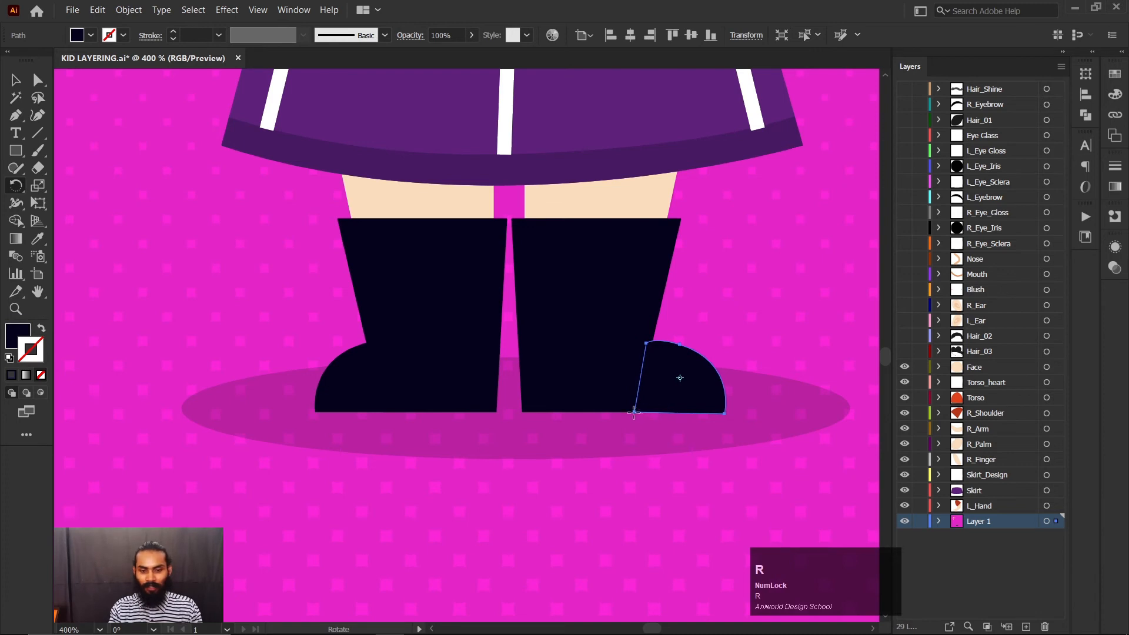
pyautogui.moveTo(706, 375); pyautogui.dragTo(697, 381)
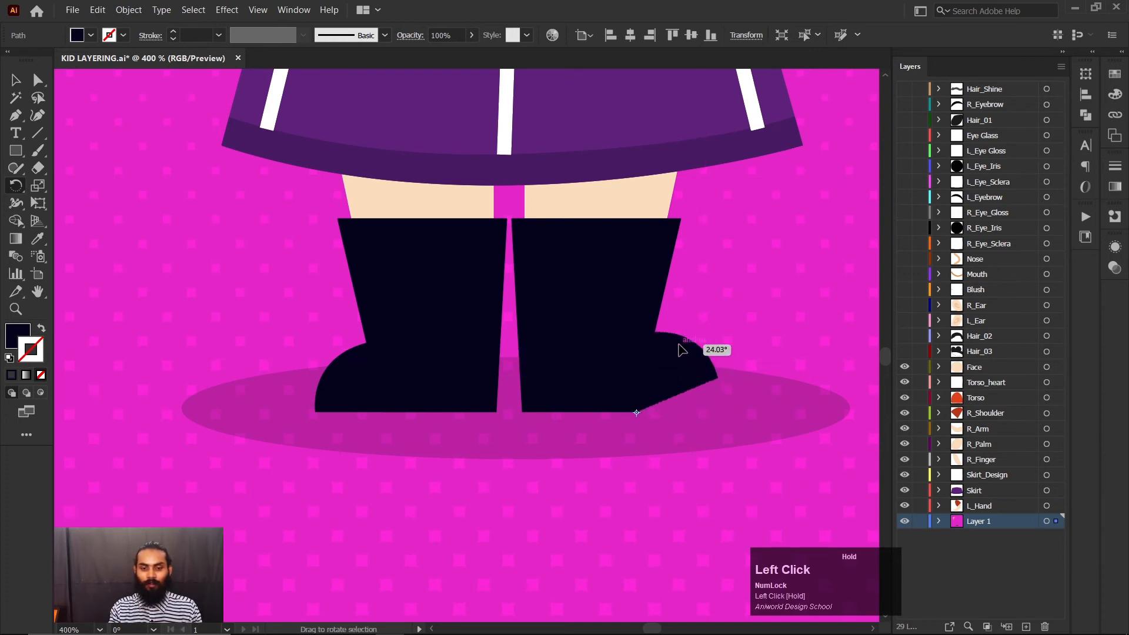
pyautogui.moveTo(693, 378); pyautogui.dragTo(692, 375)
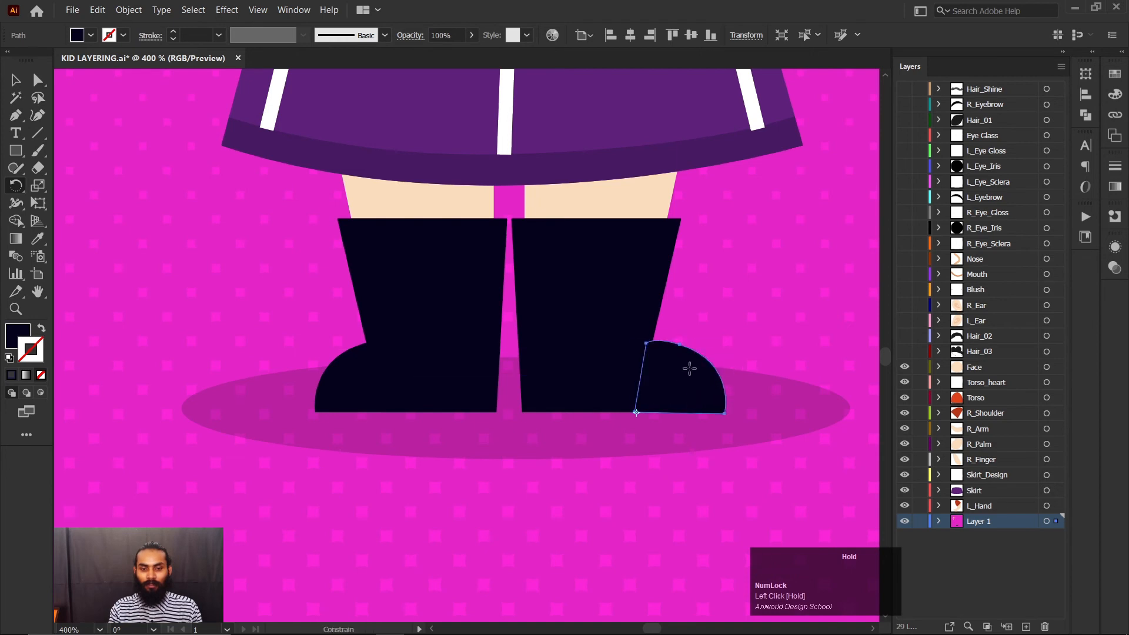
# Step: Move the left foot shape's upper heel-side anchor point slightly inward so it overlaps more of the boot shaft
pyautogui.press('v')
pyautogui.click(710, 331)
pyautogui.press('a')
pyautogui.click(646, 344)
pyautogui.moveTo(646, 345); pyautogui.dragTo(632, 346)
pyautogui.press('v')
pyautogui.click(720, 328)
pyautogui.scroll(-2, 646, 400)
pyautogui.click(707, 349)
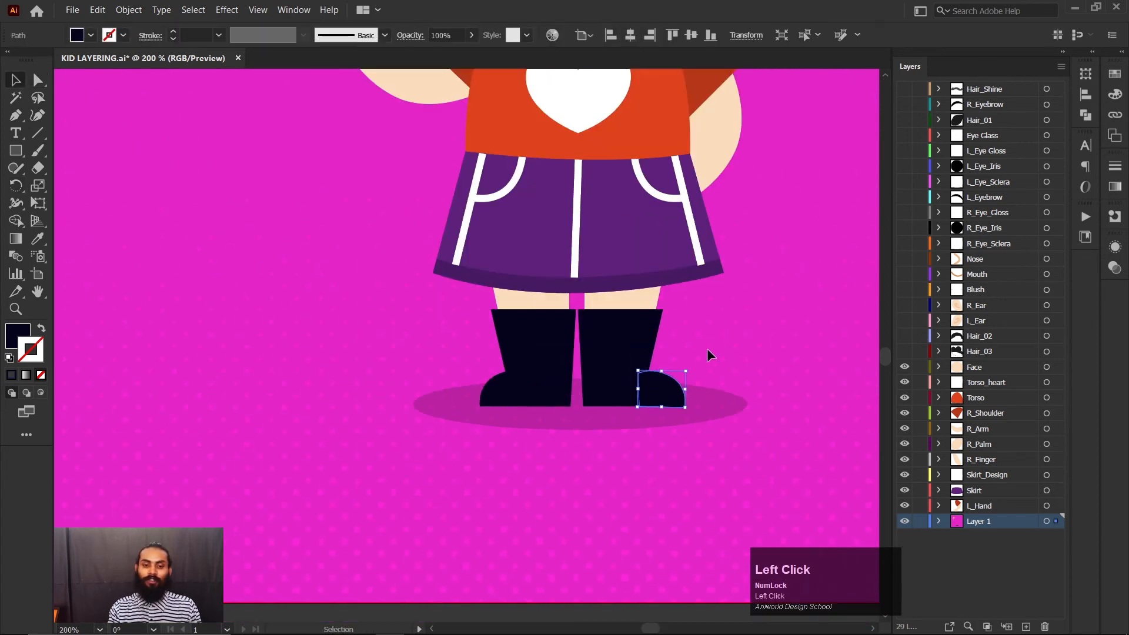
# Step: Cut the left foot shape from Layer 1
pyautogui.scroll(-2, 707, 376)
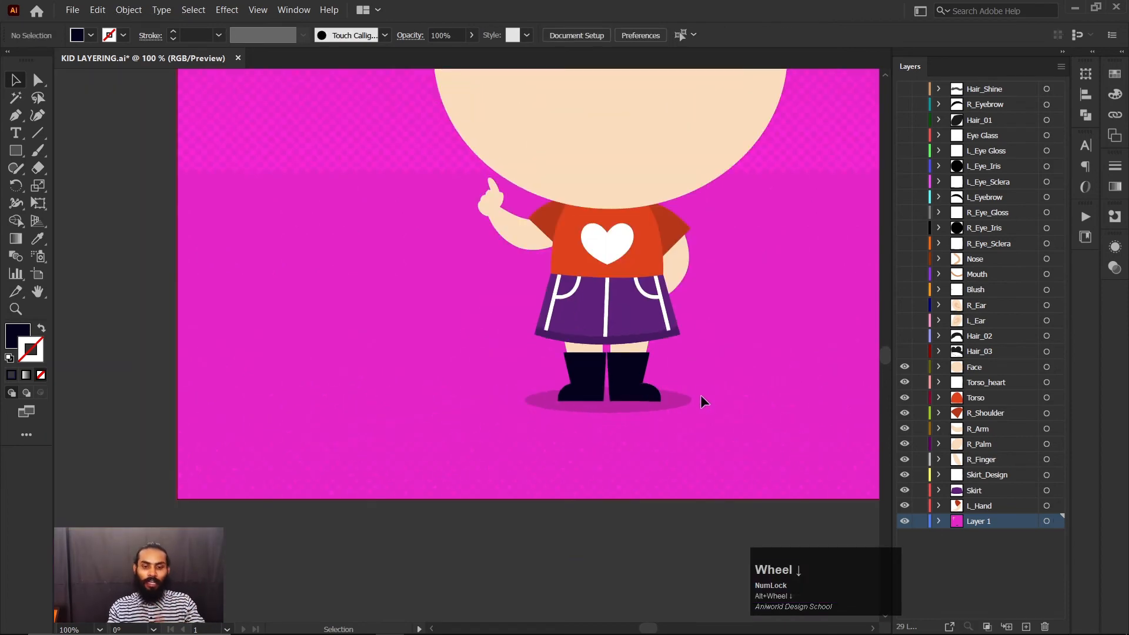
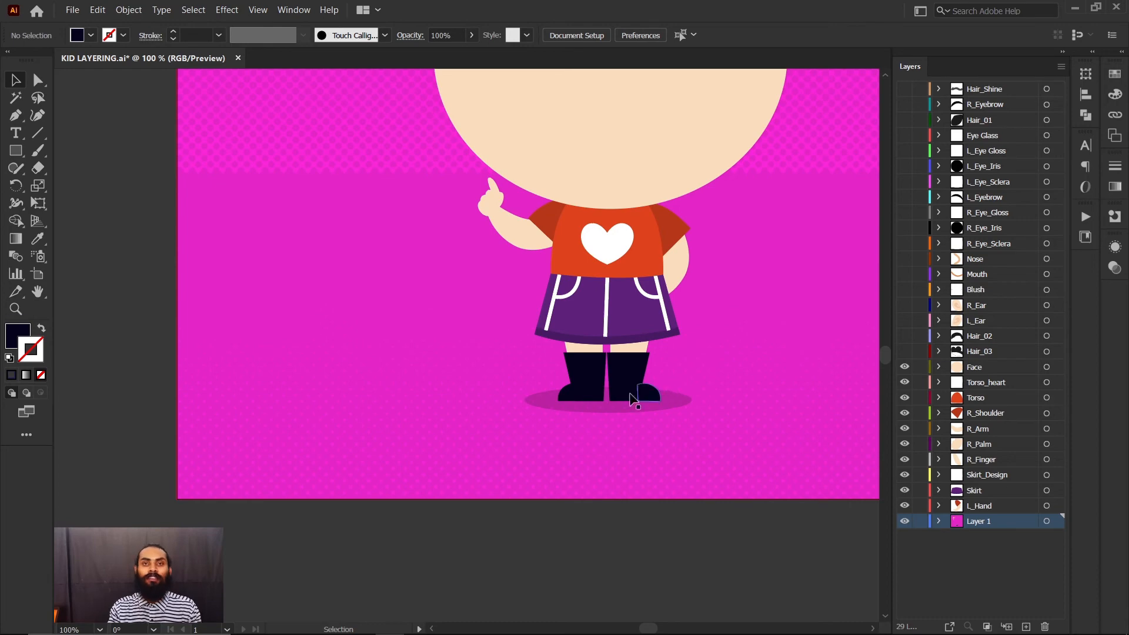
pyautogui.scroll(3, 630, 396)
pyautogui.click(656, 395)
pyautogui.scroll(-2, 645, 363)
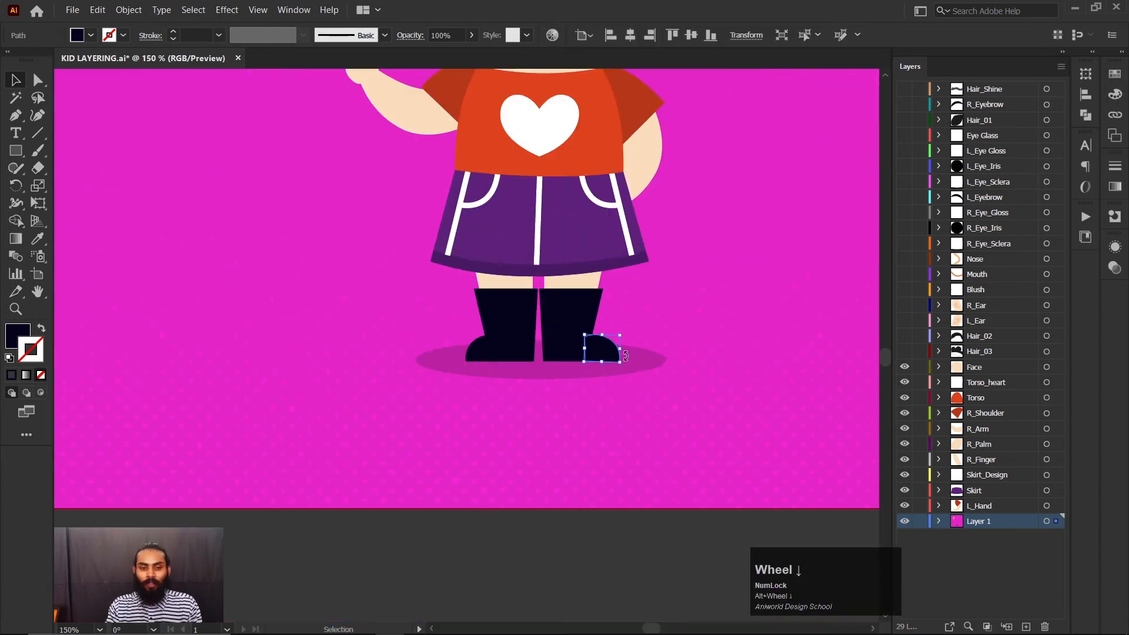
pyautogui.scroll(2, 606, 353)
pyautogui.hotkey('ctrl', 'x')
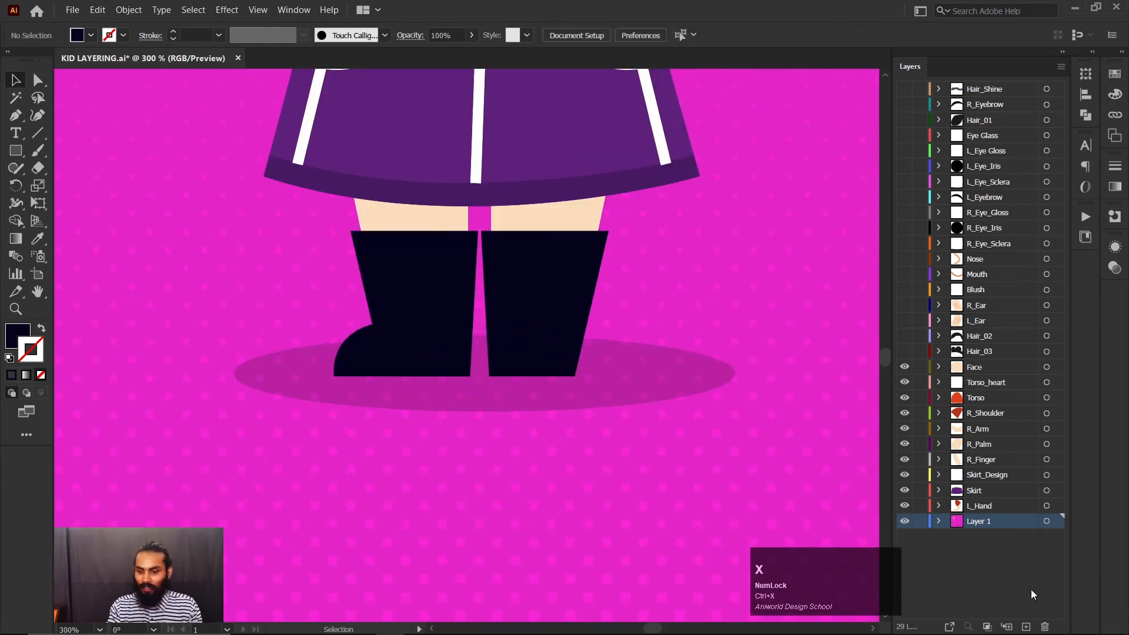
# Step: Create a new layer named L_Feet above Layer 1 and paste the cut foot shape in place on it
pyautogui.click(1062, 67)
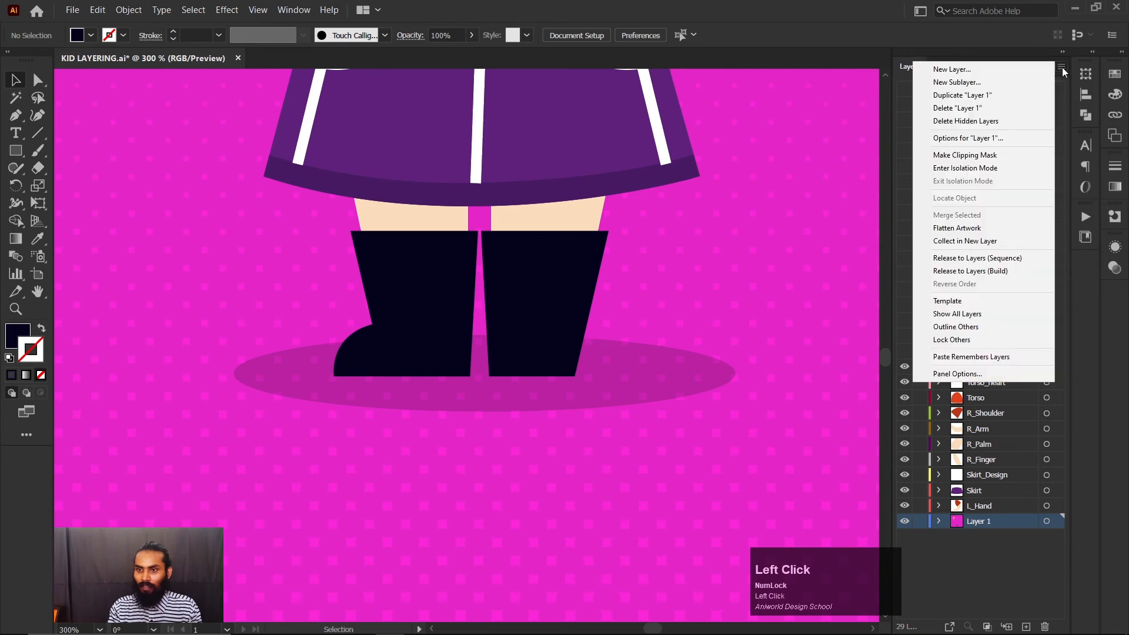
pyautogui.click(972, 70)
pyautogui.write('L')
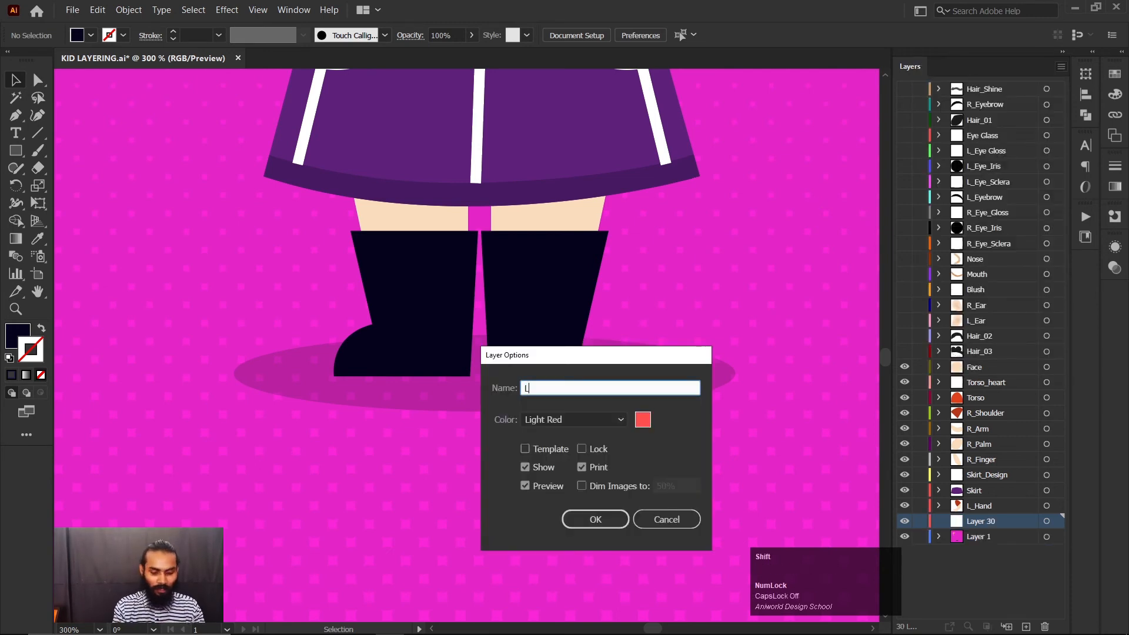
pyautogui.write('_Feet')
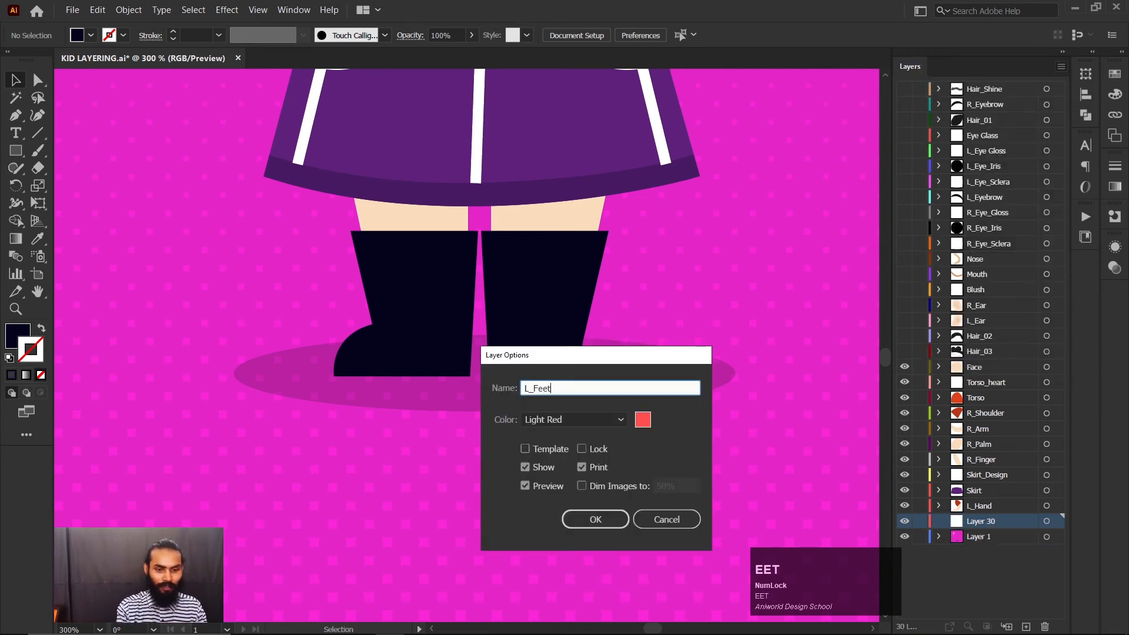
pyautogui.click(596, 519)
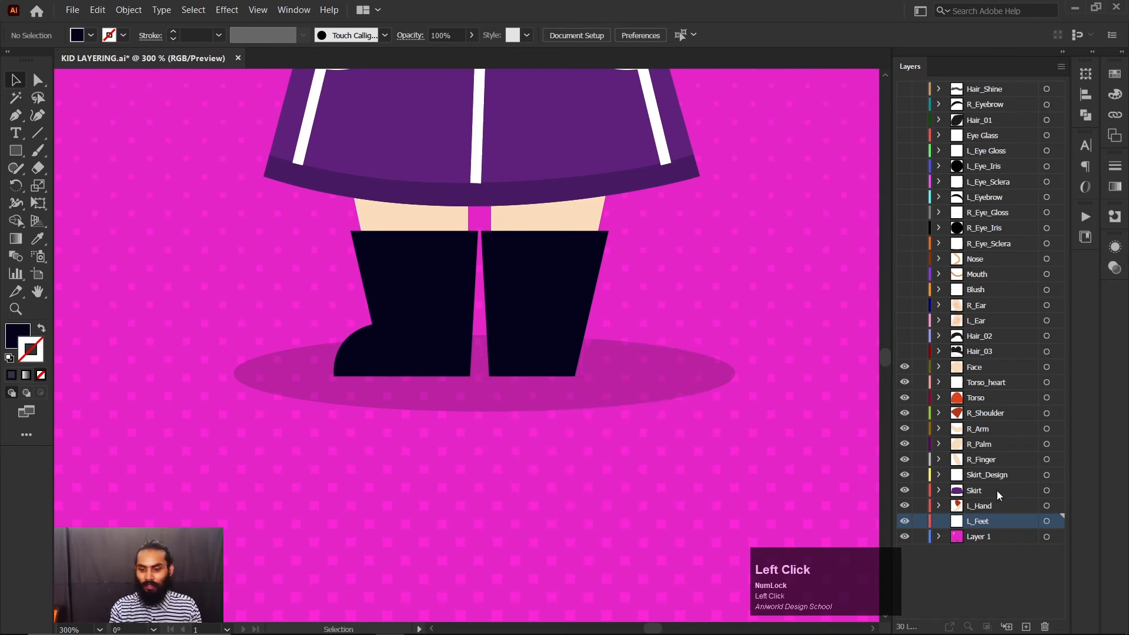
pyautogui.hotkey('ctrl', 'shift', 'v')
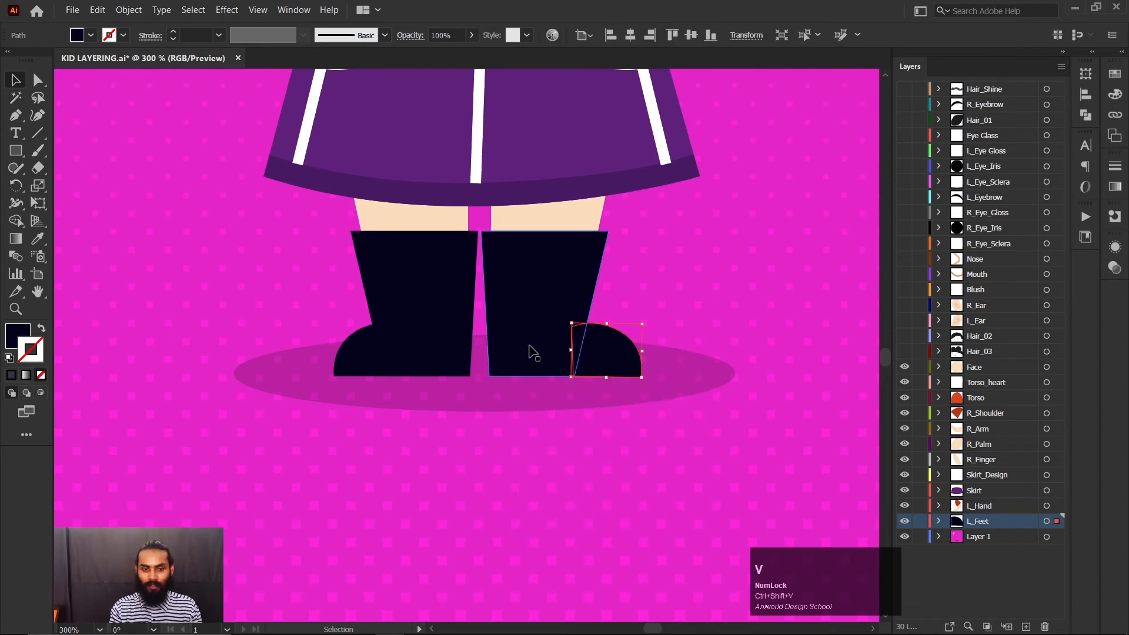
# Step: Cut the left boot shaft and the skin-coloured leg shape behind it together from Layer 1
pyautogui.click(544, 248)
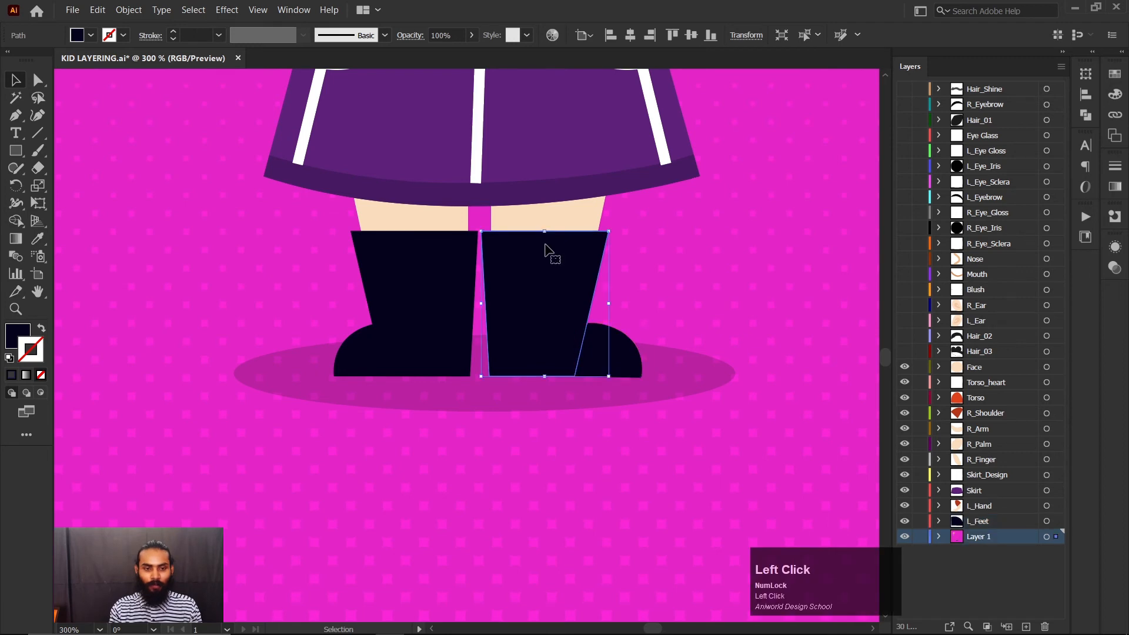
pyautogui.keyDown('shift'); pyautogui.click(562, 229); pyautogui.keyUp('shift')
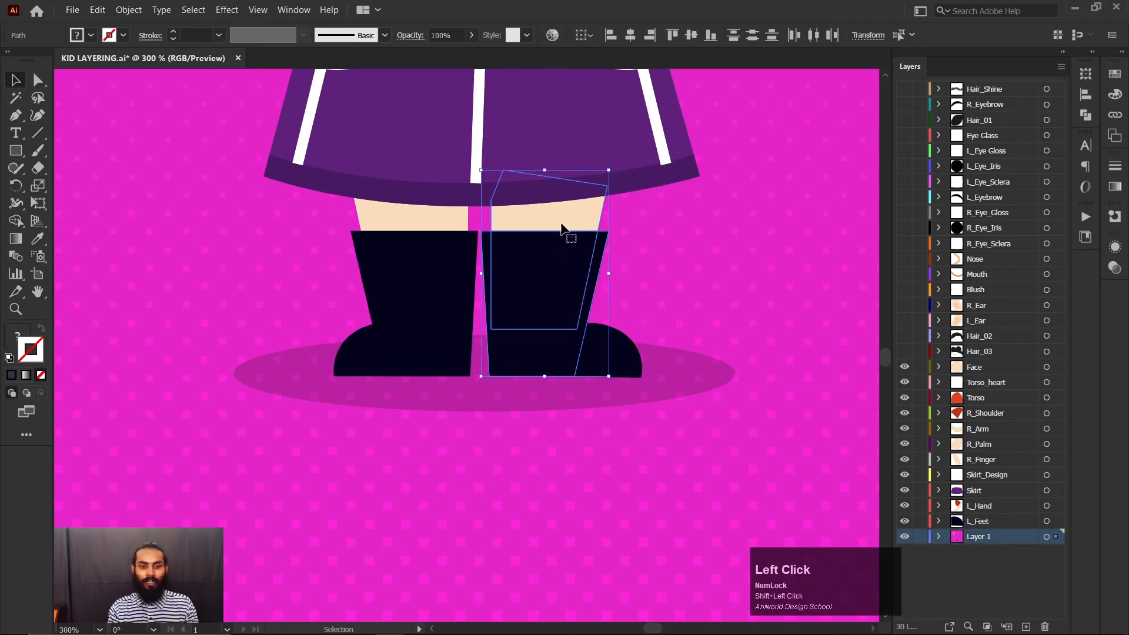
pyautogui.hotkey('ctrl', 'x')
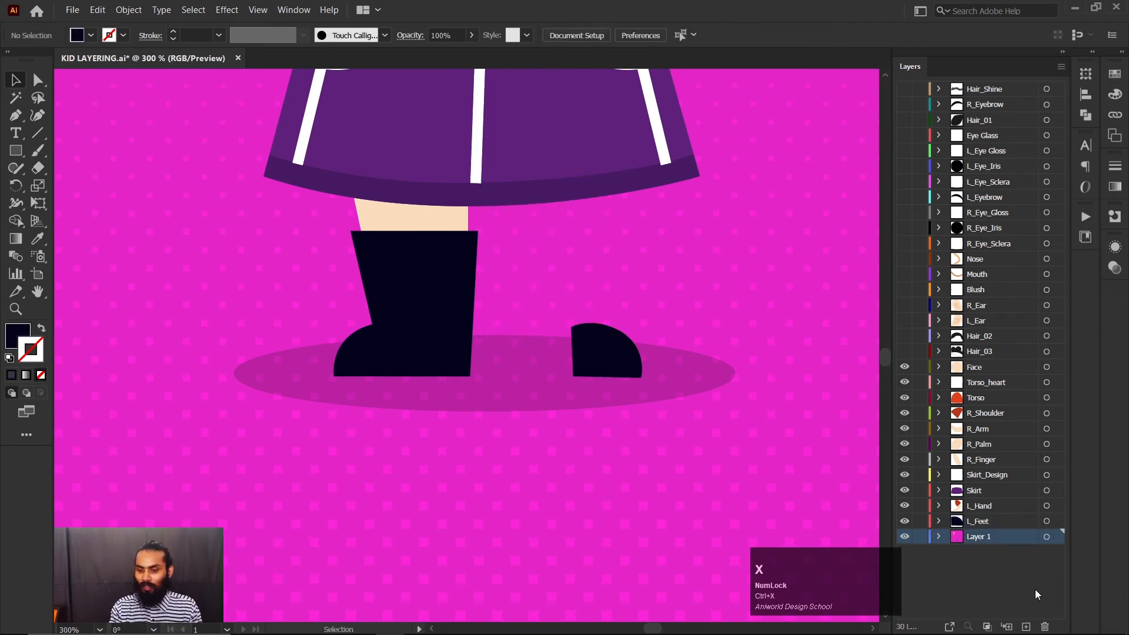
# Step: Create a new layer named L_Leg between L_Feet and Layer 1
pyautogui.click(1061, 66)
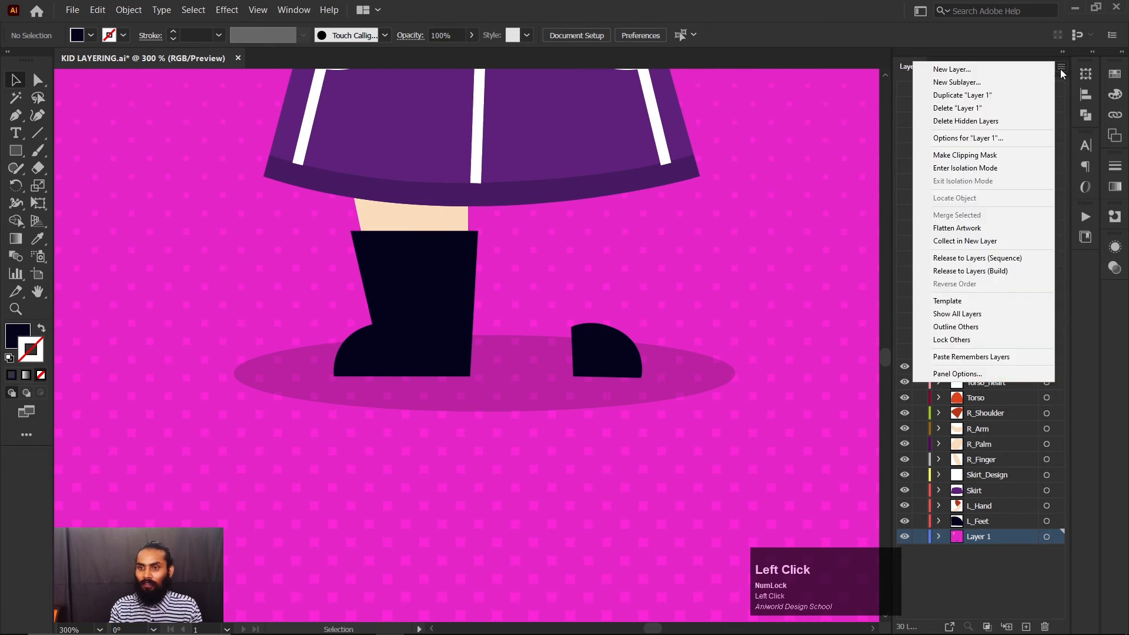
pyautogui.click(1000, 69)
pyautogui.press('capslock')
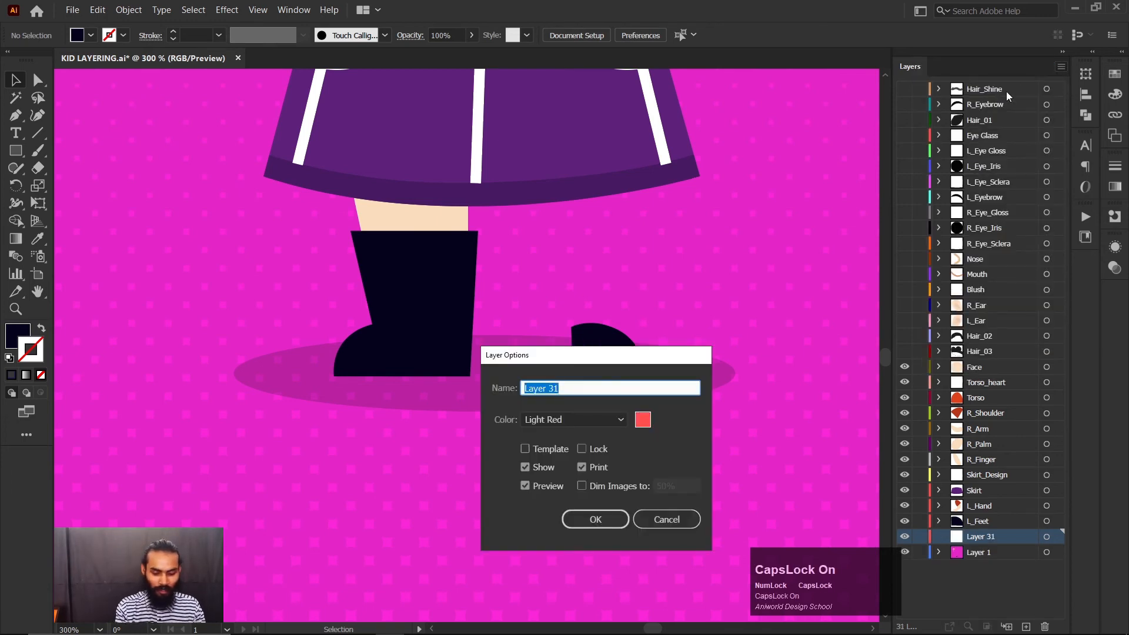
pyautogui.write('L_')
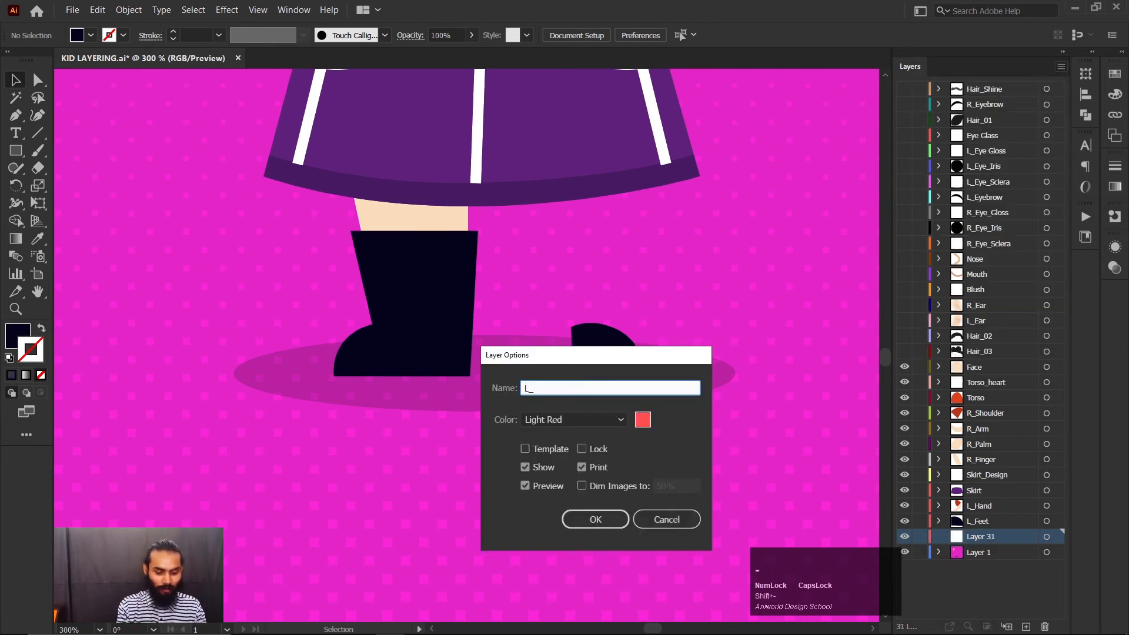
pyautogui.write('E')
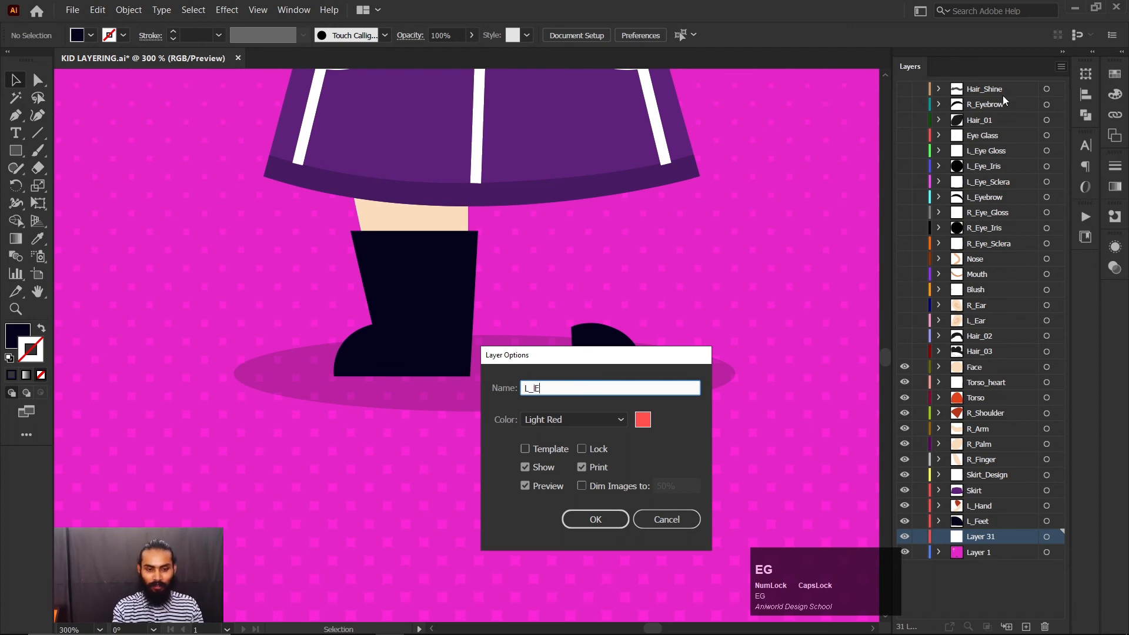
pyautogui.write('GL')
pyautogui.press('capslock')
pyautogui.write('eg')
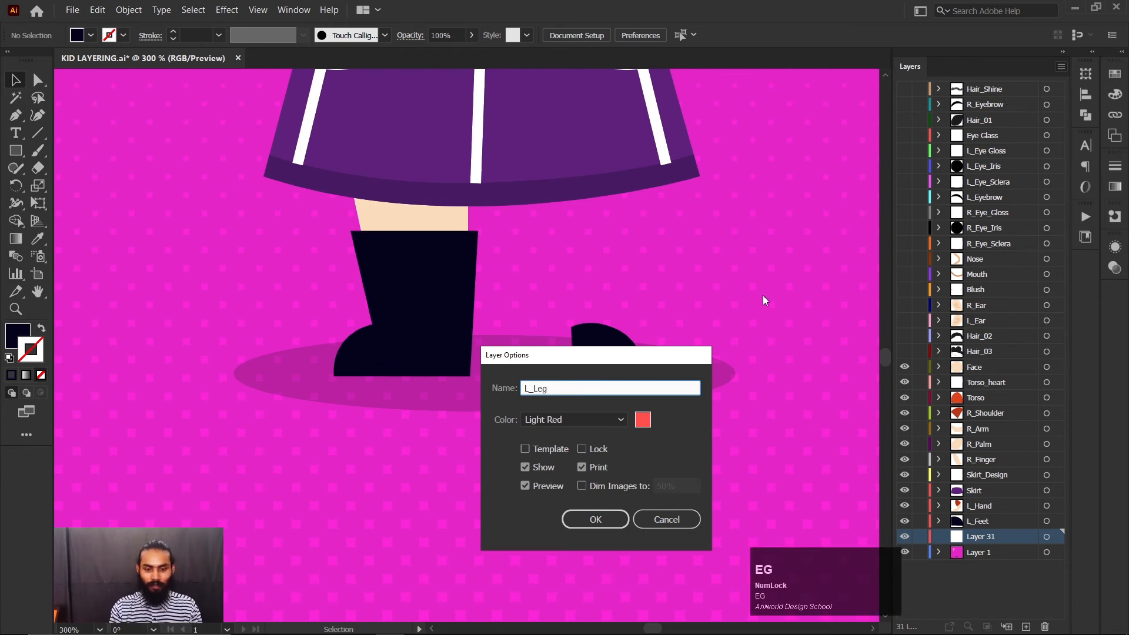
pyautogui.click(610, 517)
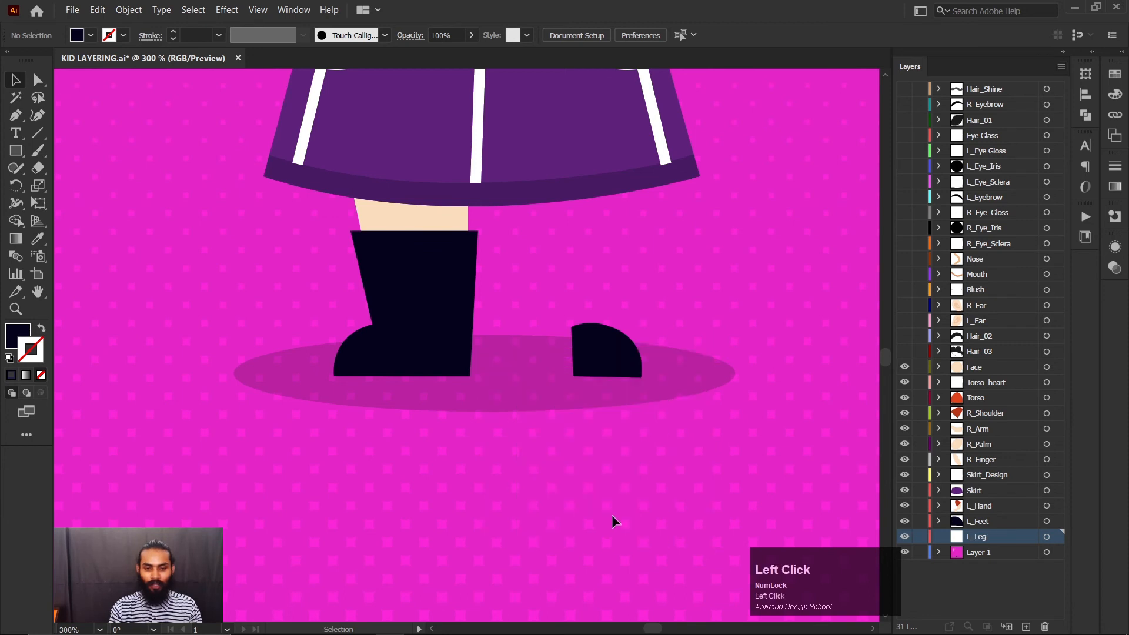
# Step: Paste the cut left boot shaft and leg shape in place on the L_Leg layer
pyautogui.hotkey('ctrl', 'shift', 'v')
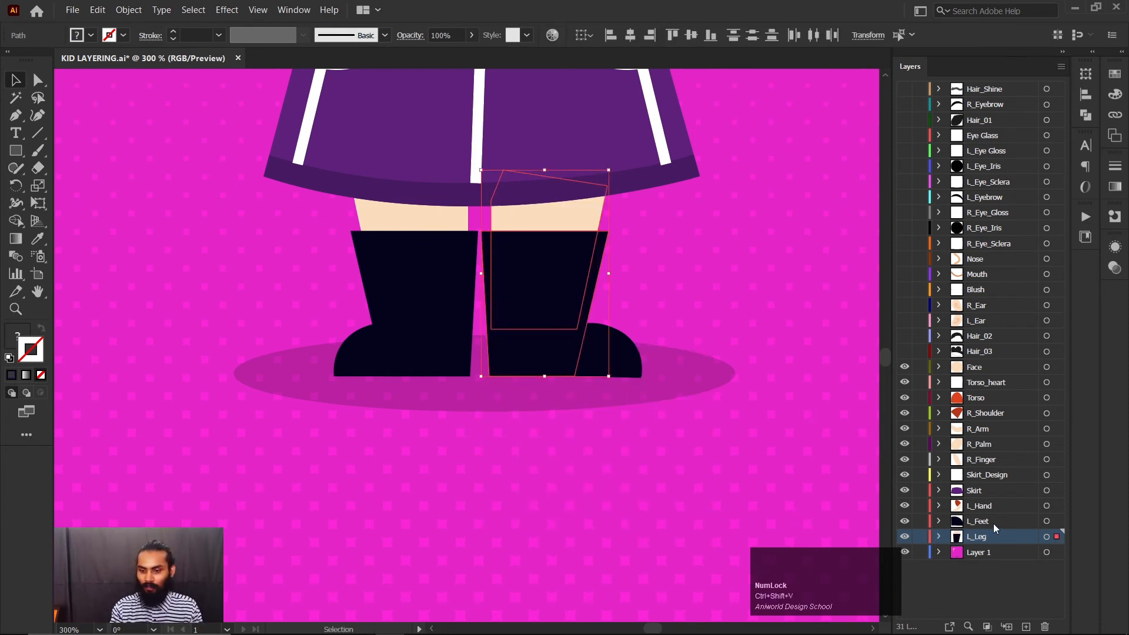
pyautogui.click(1000, 568)
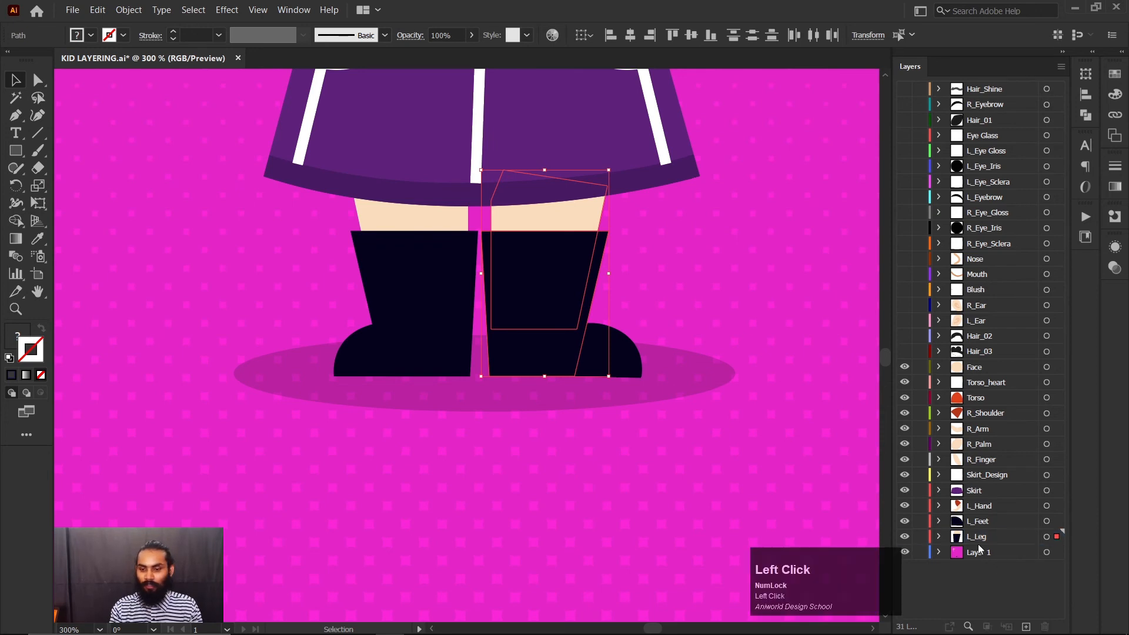
pyautogui.moveTo(687, 402); pyautogui.dragTo(751, 429)
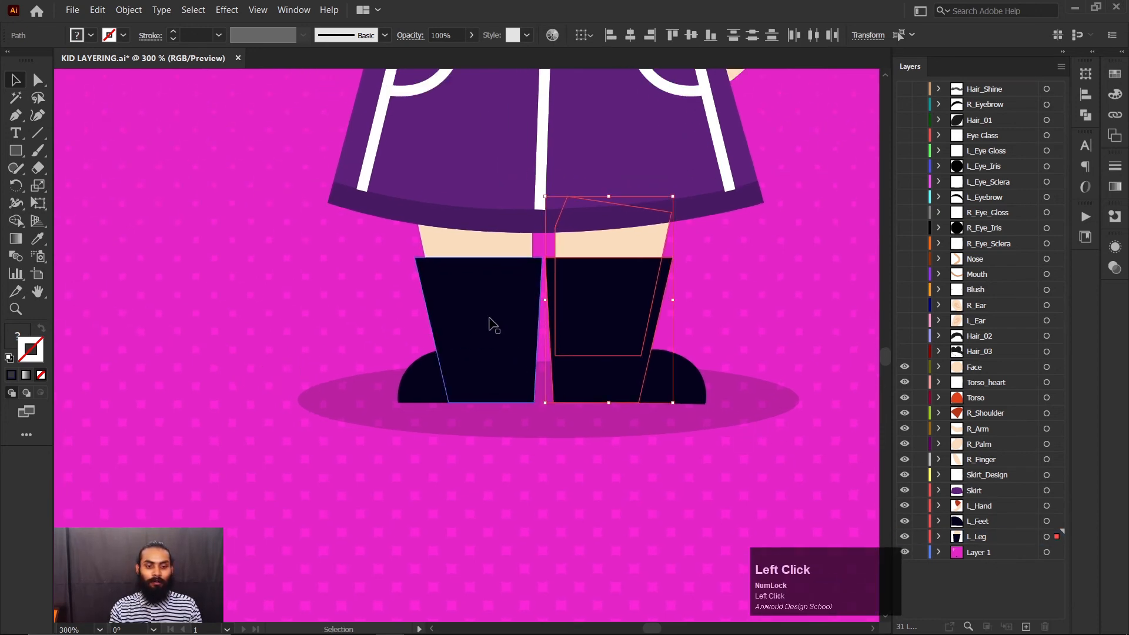
# Step: Shorten the right foot shape on Layer 1 by moving its inner-edge anchors to just inside the boot shaft and adjusting the upper curve handle
pyautogui.click(479, 347)
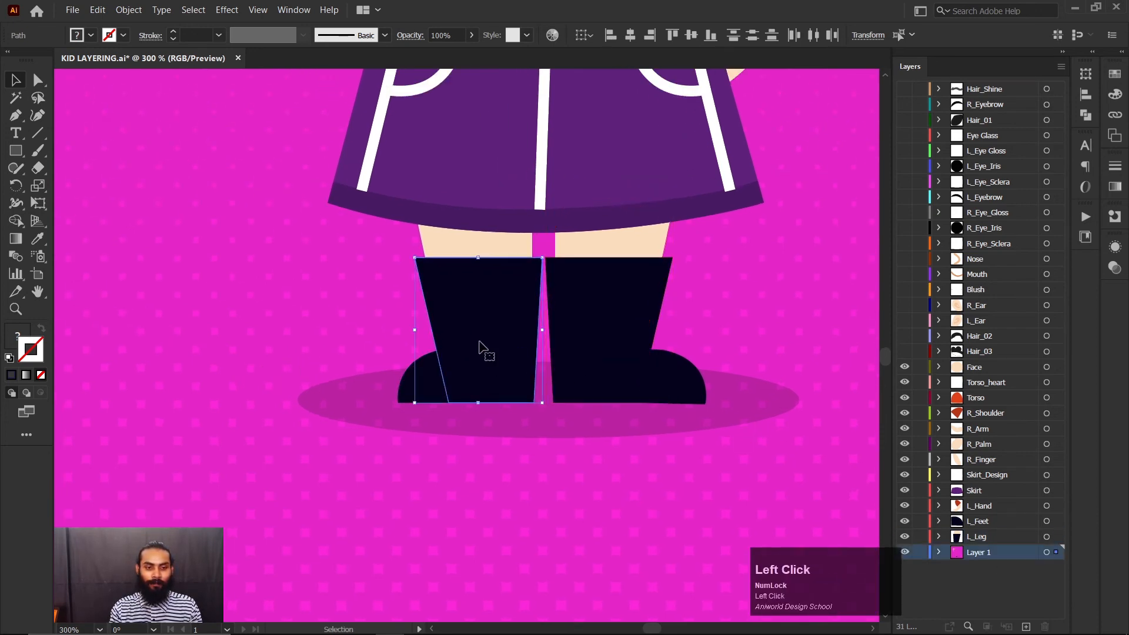
pyautogui.click(421, 394)
pyautogui.click(666, 394)
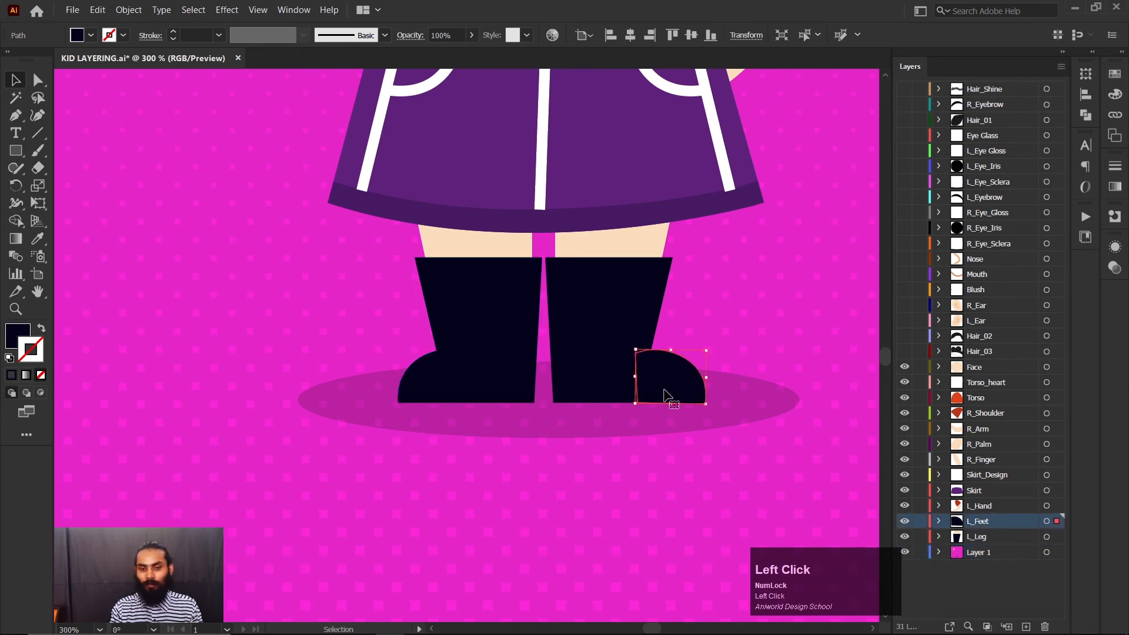
pyautogui.click(451, 384)
pyautogui.press('a')
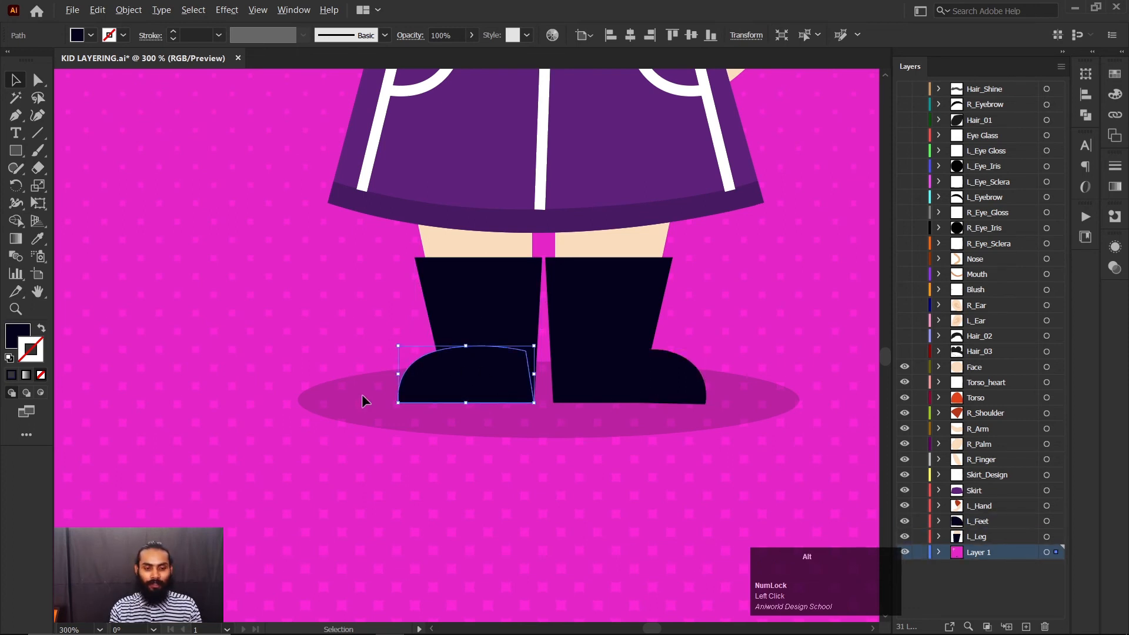
pyautogui.scroll(1, 367, 395)
pyautogui.click(577, 337)
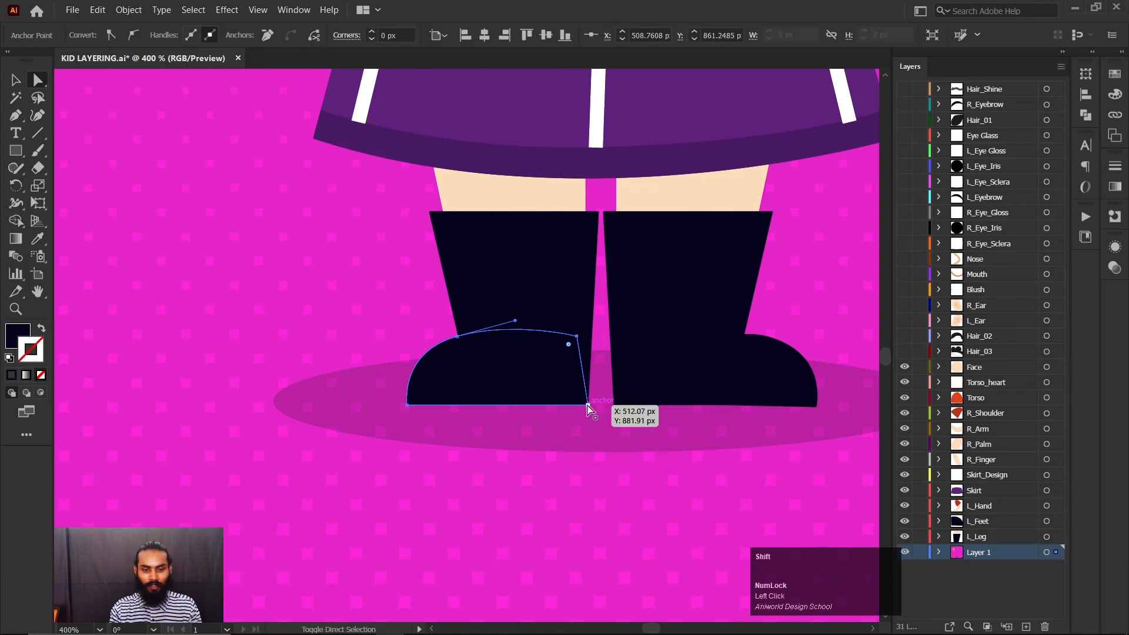
pyautogui.moveTo(587, 405); pyautogui.dragTo(479, 399)
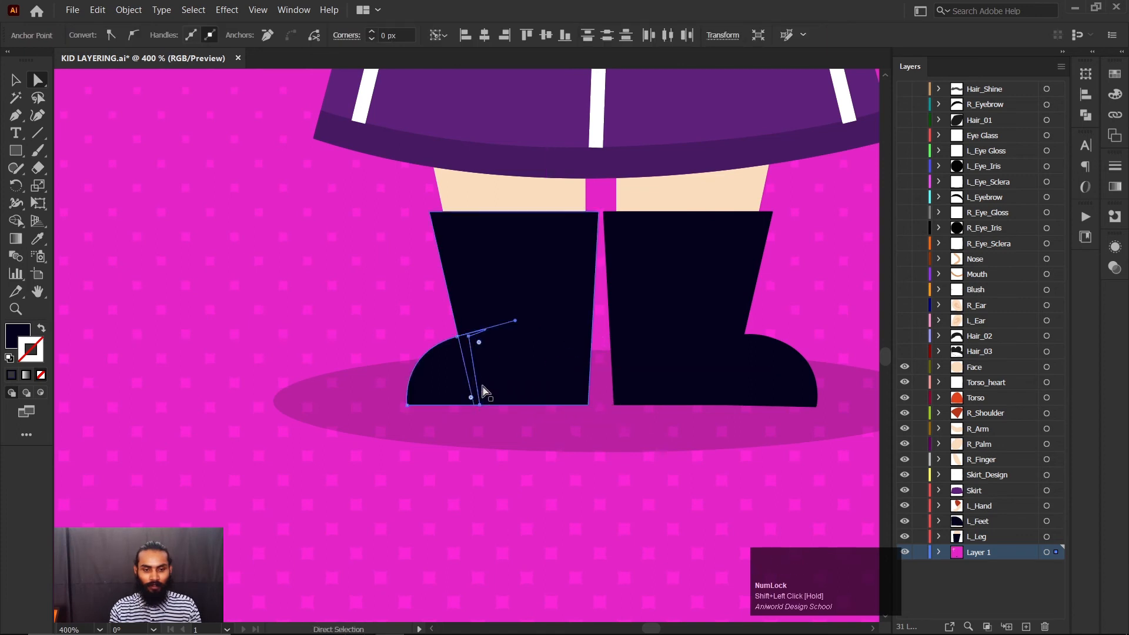
pyautogui.moveTo(516, 321); pyautogui.dragTo(484, 355)
pyautogui.scroll(4, 455, 417)
pyautogui.press('v')
pyautogui.scroll(-3, 543, 423)
# Step: Try rotating the right foot shape about its lower inner corner and undo the rotation
pyautogui.press('r')
pyautogui.press('a')
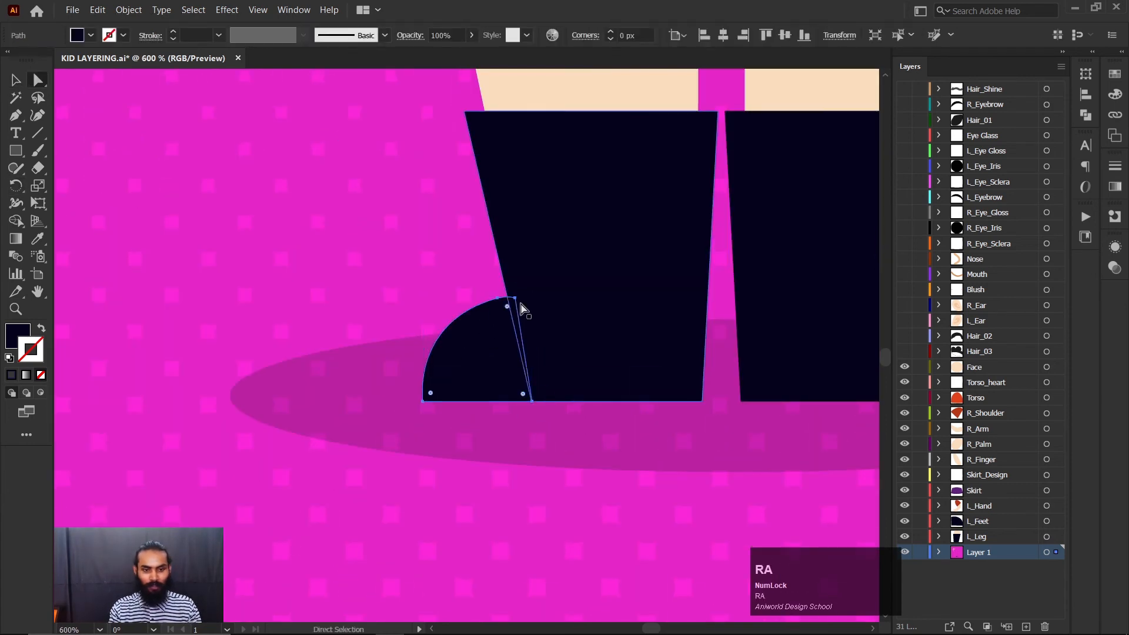
pyautogui.press('r')
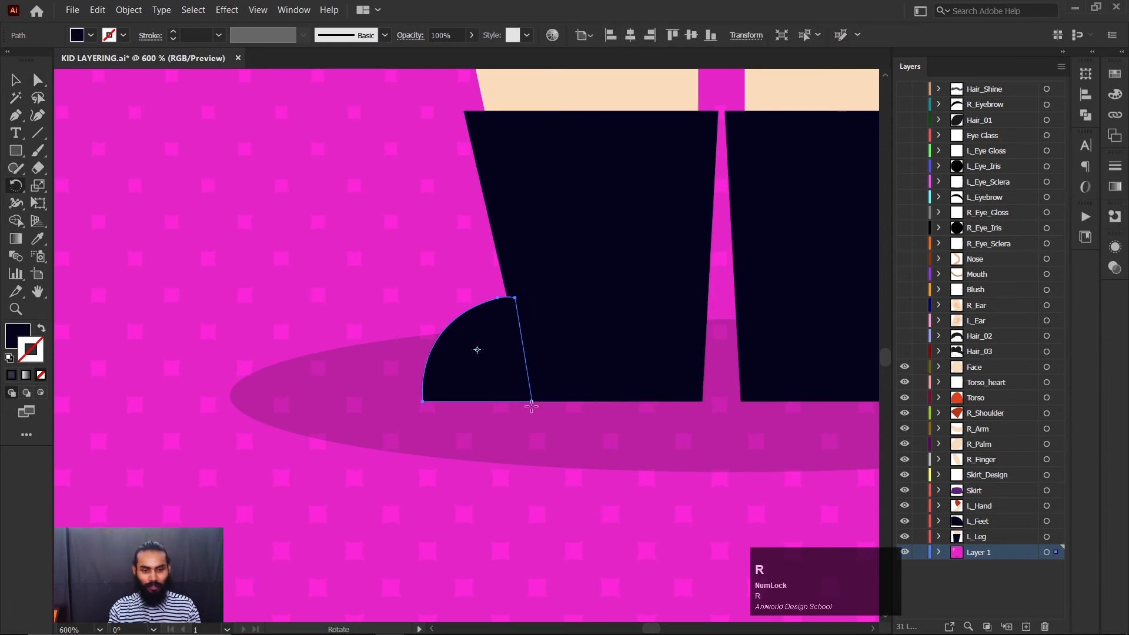
pyautogui.click(532, 401)
pyautogui.moveTo(485, 354); pyautogui.dragTo(518, 376)
pyautogui.keyDown('alt'); pyautogui.scroll(-2, 523, 391); pyautogui.keyUp('alt')
pyautogui.hotkey('ctrl', 'z')
pyautogui.press('v')
# Step: Cut the right foot shape from Layer 1
pyautogui.click(502, 390)
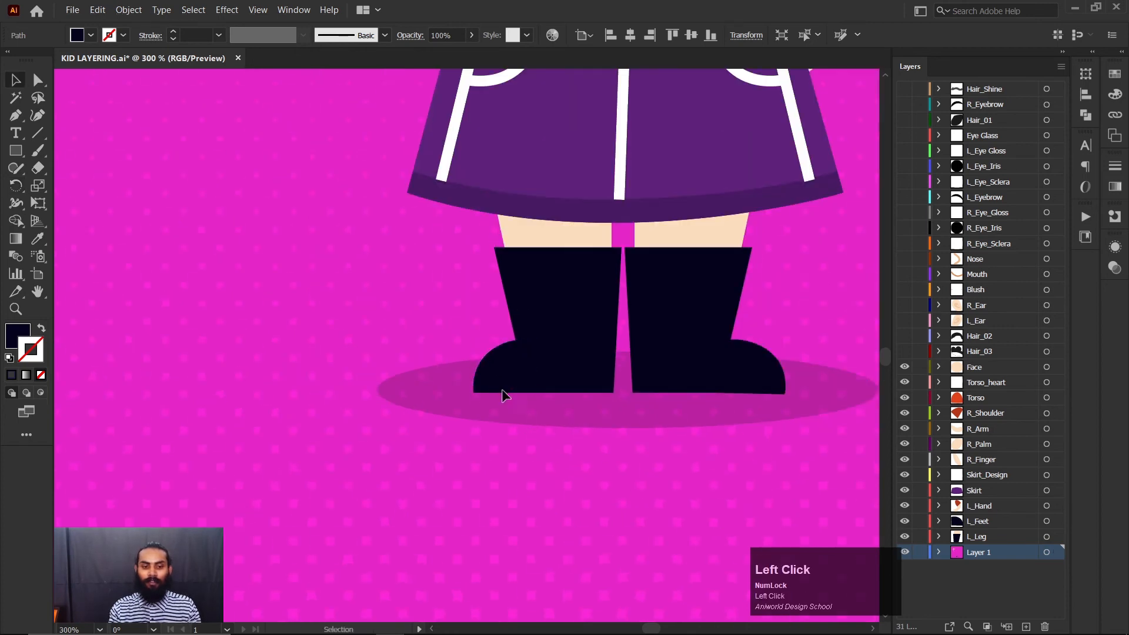
pyautogui.click(497, 372)
pyautogui.keyDown('alt'); pyautogui.scroll(1, 540, 408); pyautogui.keyUp('alt')
pyautogui.hotkey('ctrl', 'x')
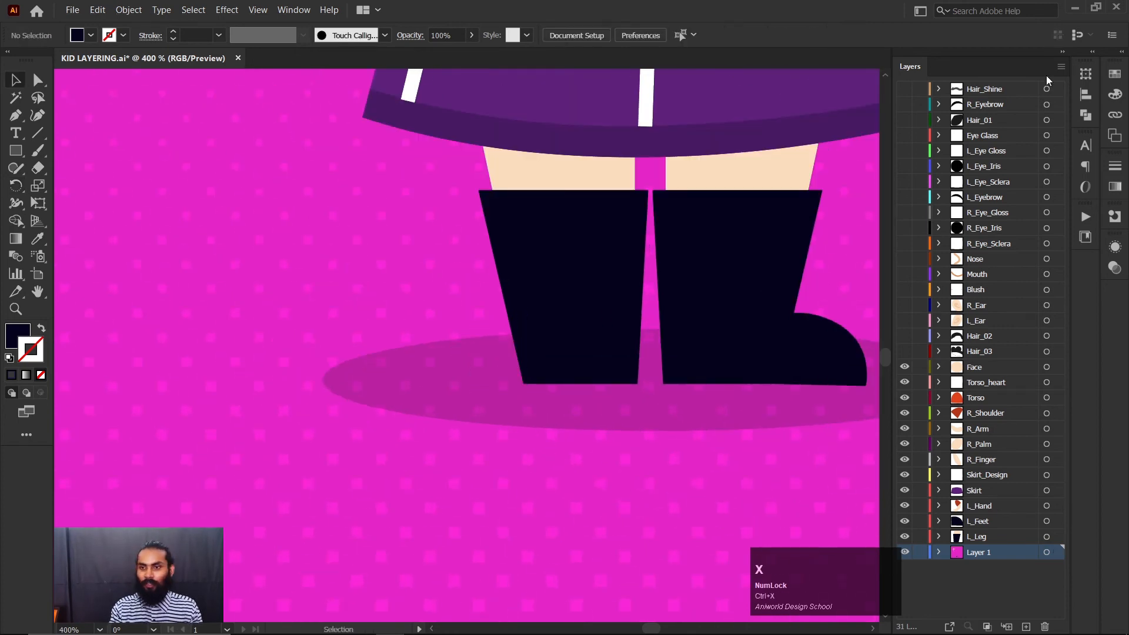
# Step: Create a new layer named R_Feet above Layer 1 and paste the cut foot shape in place on it
pyautogui.click(1061, 67)
pyautogui.click(1014, 69)
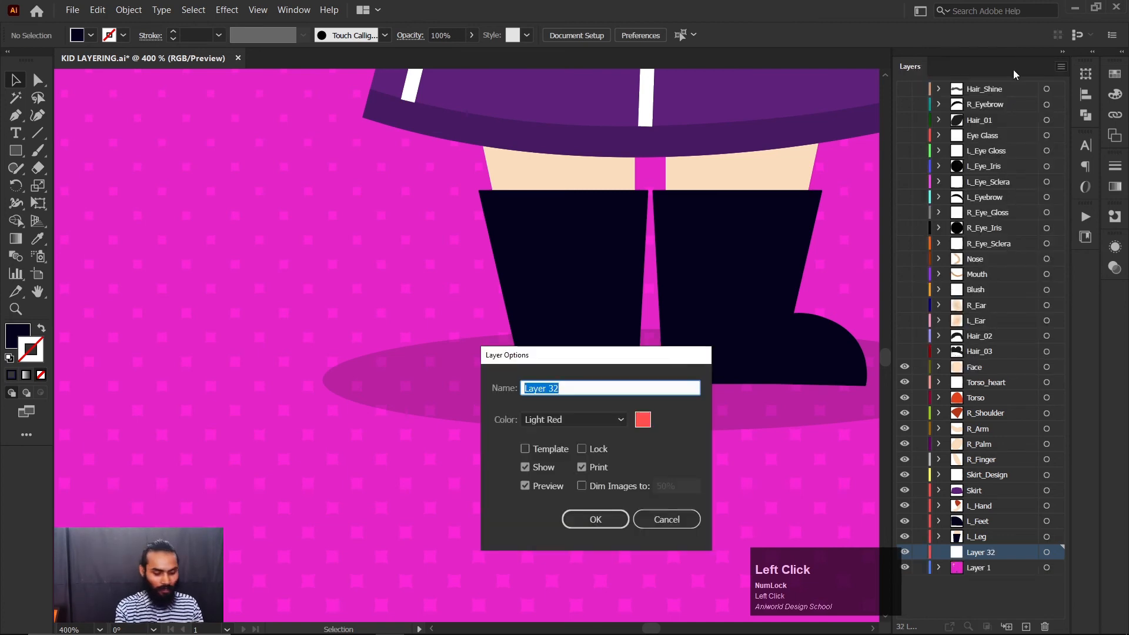
pyautogui.write('R_Fe')
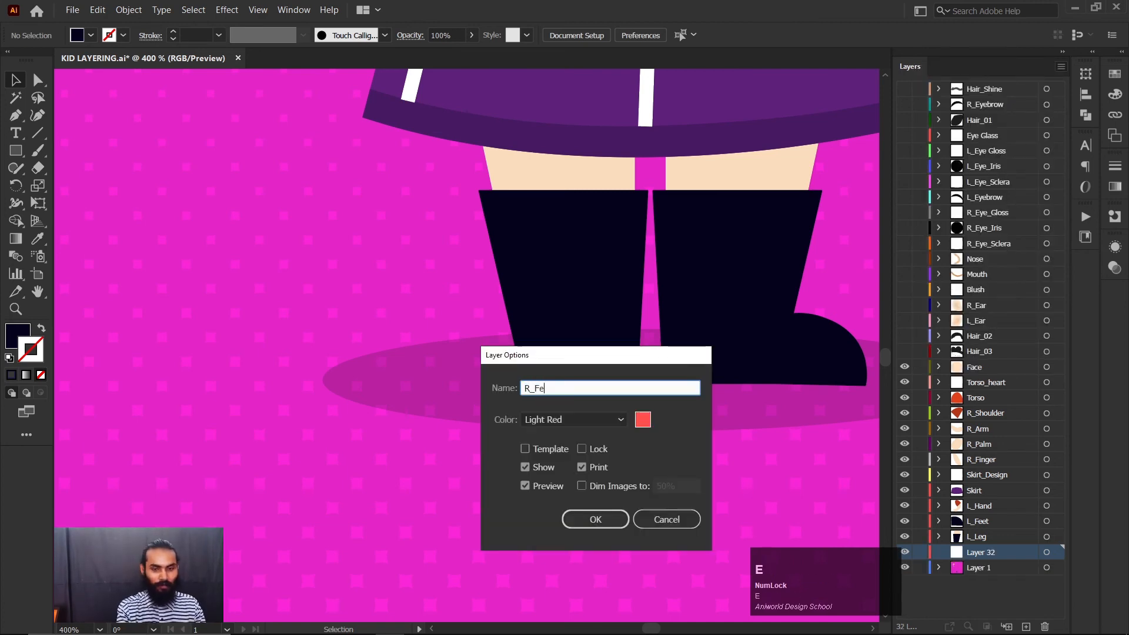
pyautogui.write('ey')
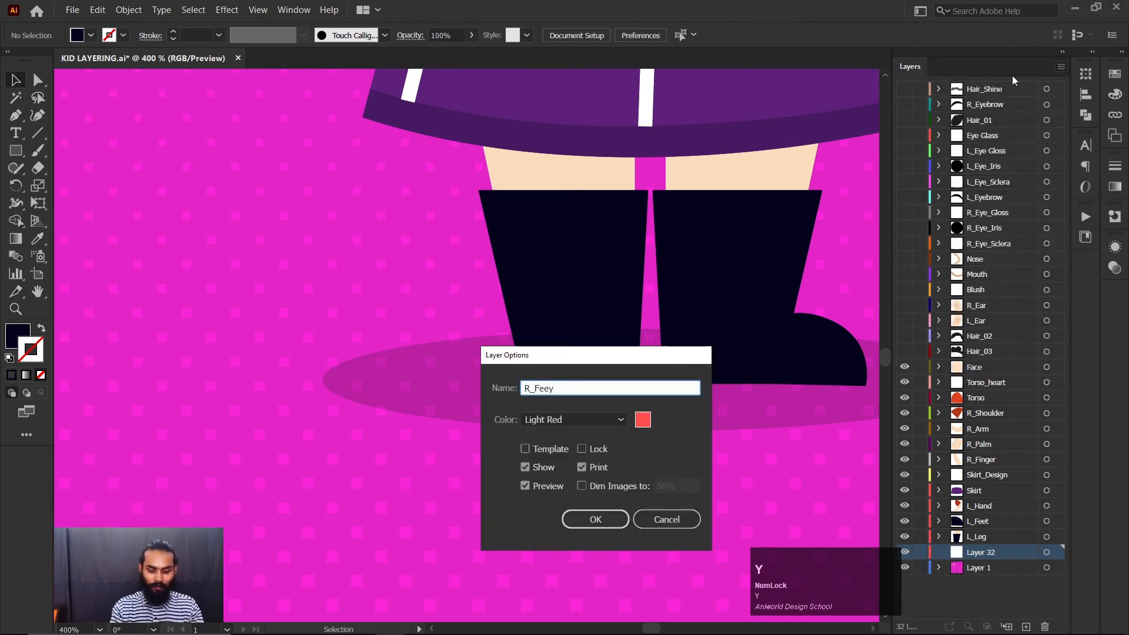
pyautogui.press('BackSpace')
pyautogui.write('t')
pyautogui.click(596, 519)
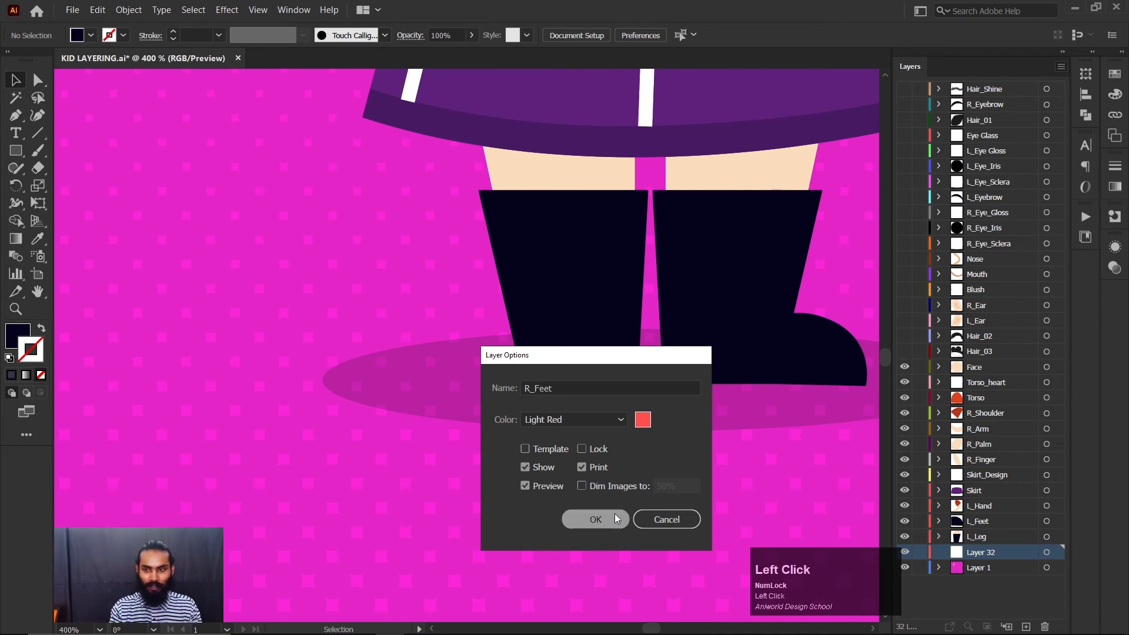
pyautogui.hotkey('ctrl', 'v')
# Step: Group the right boot shaft with the skin-coloured leg shape behind it and cut the group from Layer 1
pyautogui.click(626, 298)
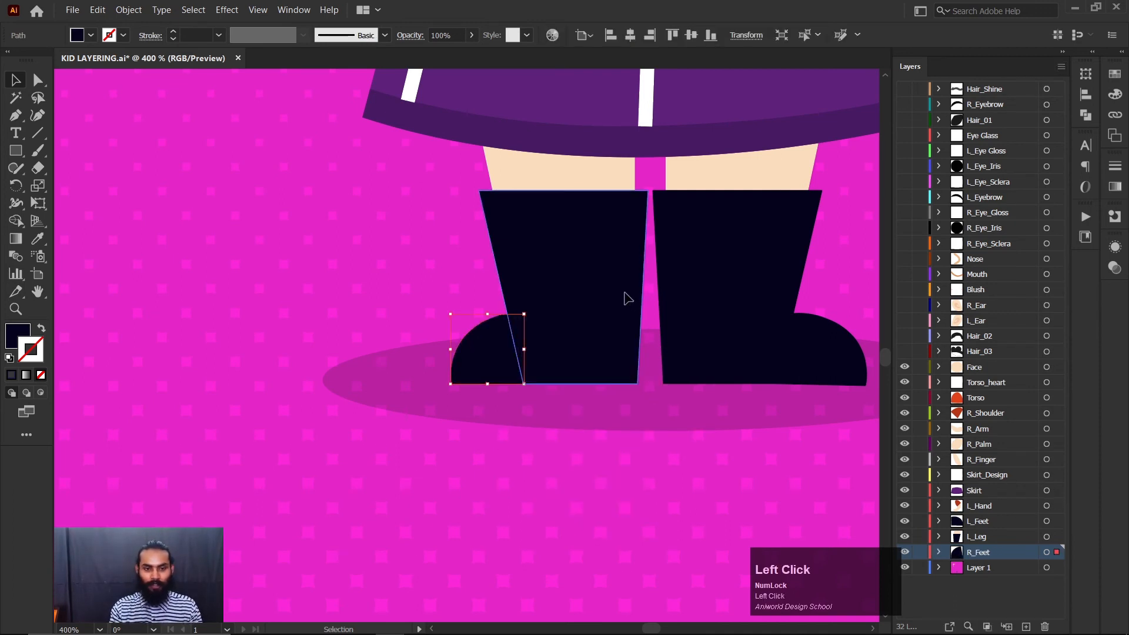
pyautogui.hotkey('ctrl', 'g')
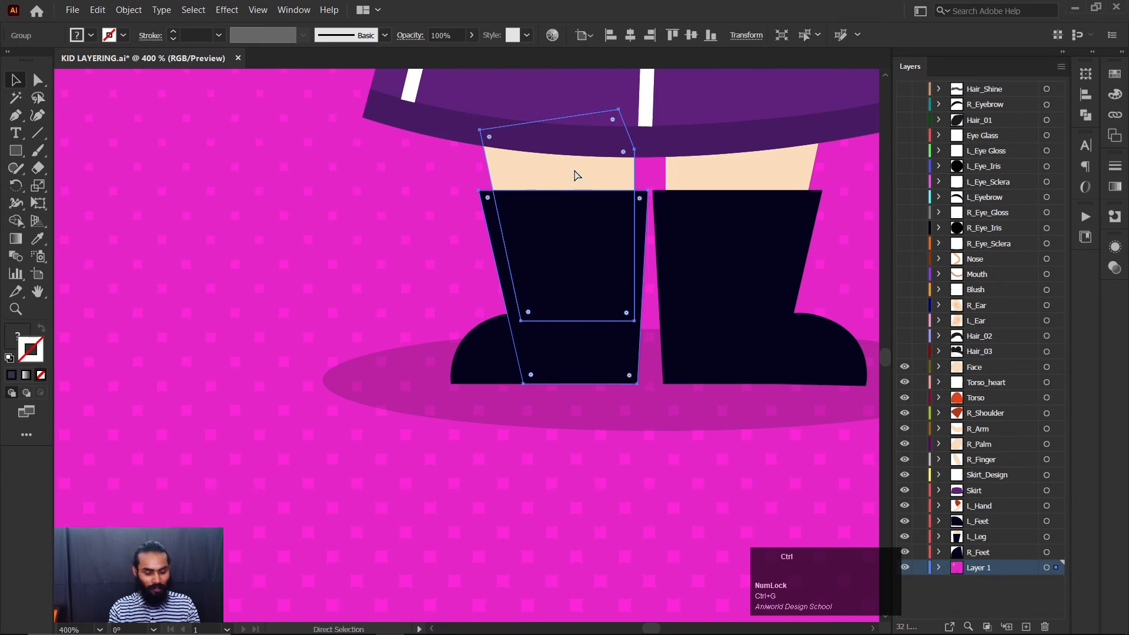
pyautogui.hotkey('ctrl', 'x')
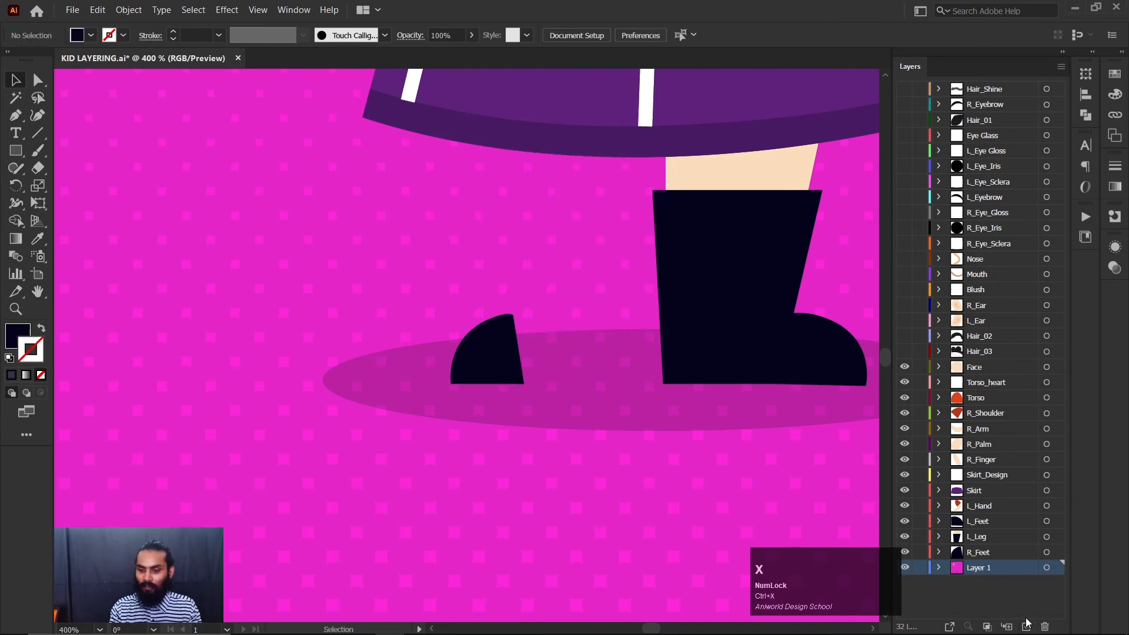
# Step: Create a new layer named R_Leg between R_Feet and Layer 1 and paste the cut leg group in place on it
pyautogui.click(1061, 67)
pyautogui.click(1016, 76)
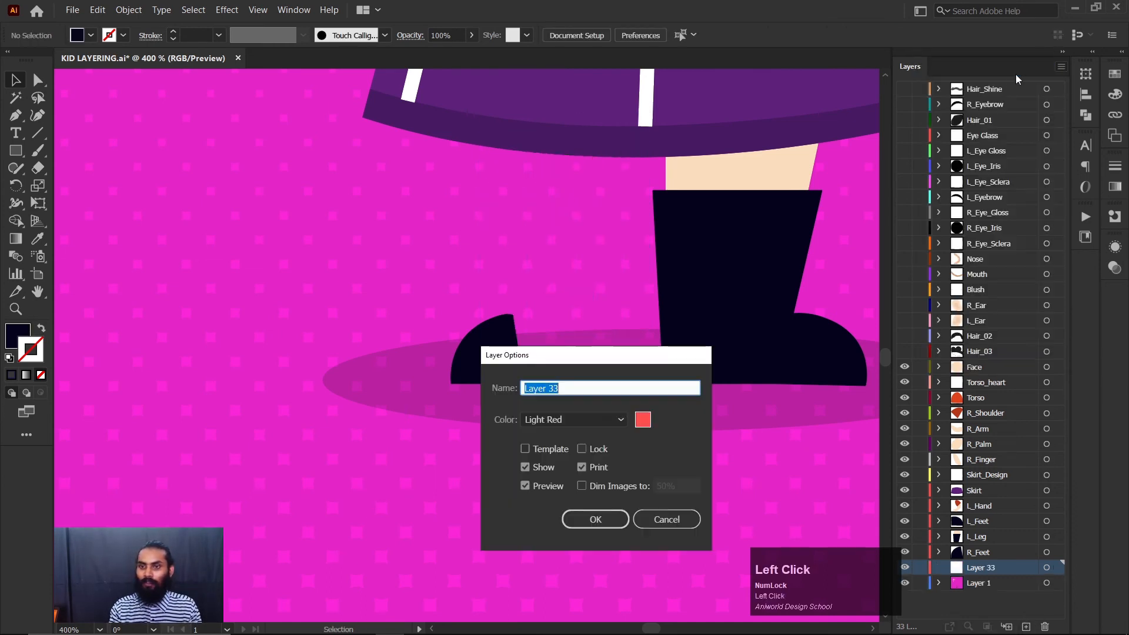
pyautogui.write('R_')
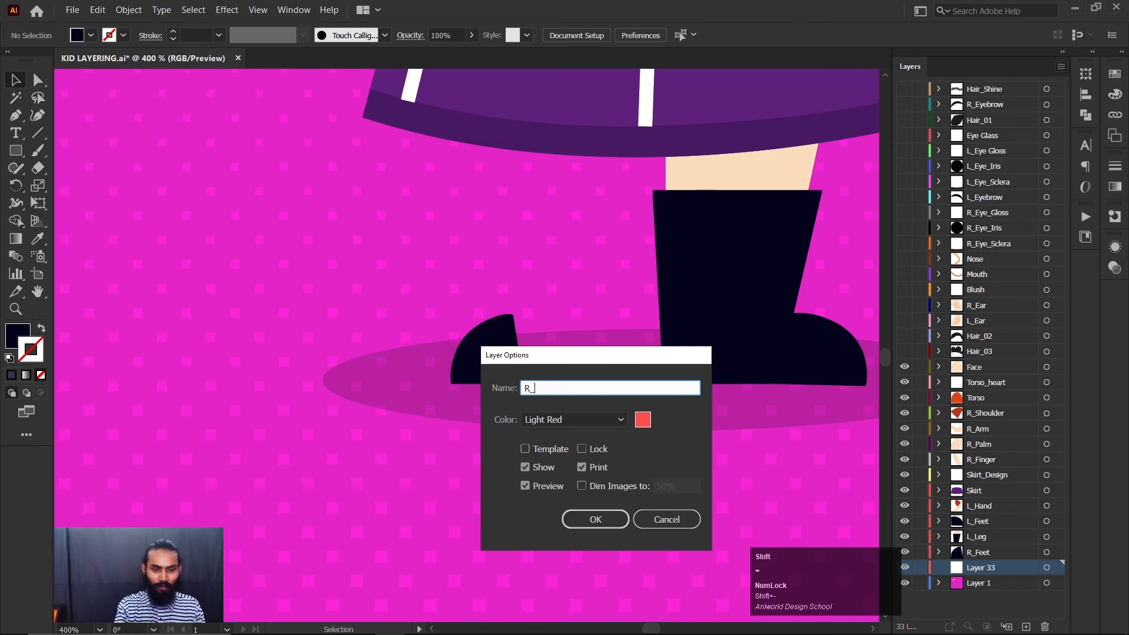
pyautogui.write('L')
pyautogui.press('capslock')
pyautogui.write('r')
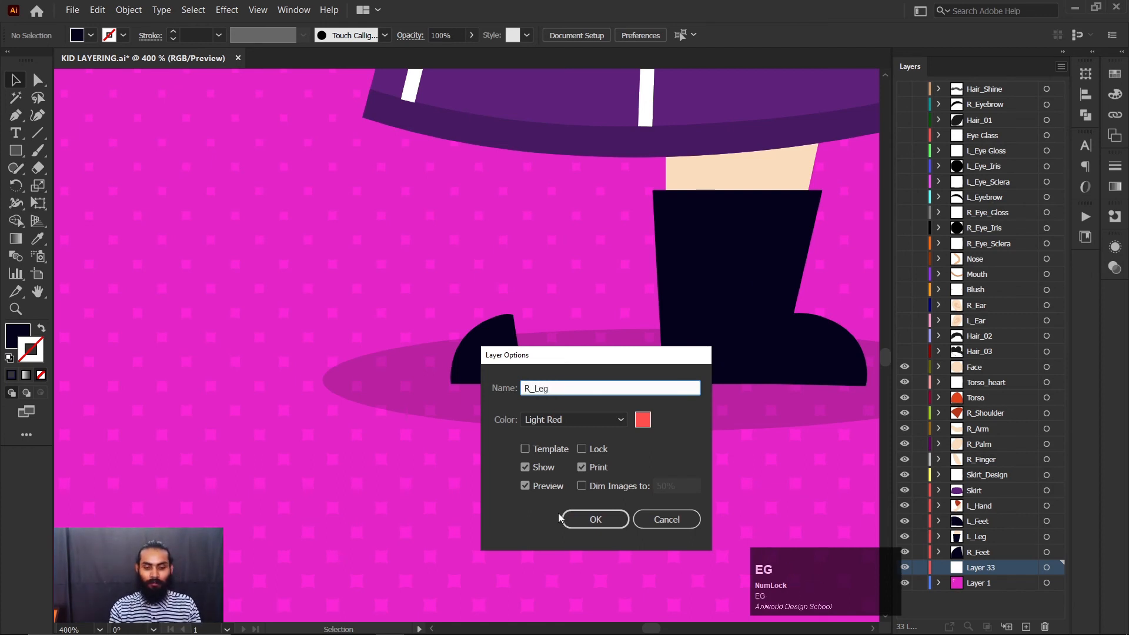
pyautogui.click(587, 518)
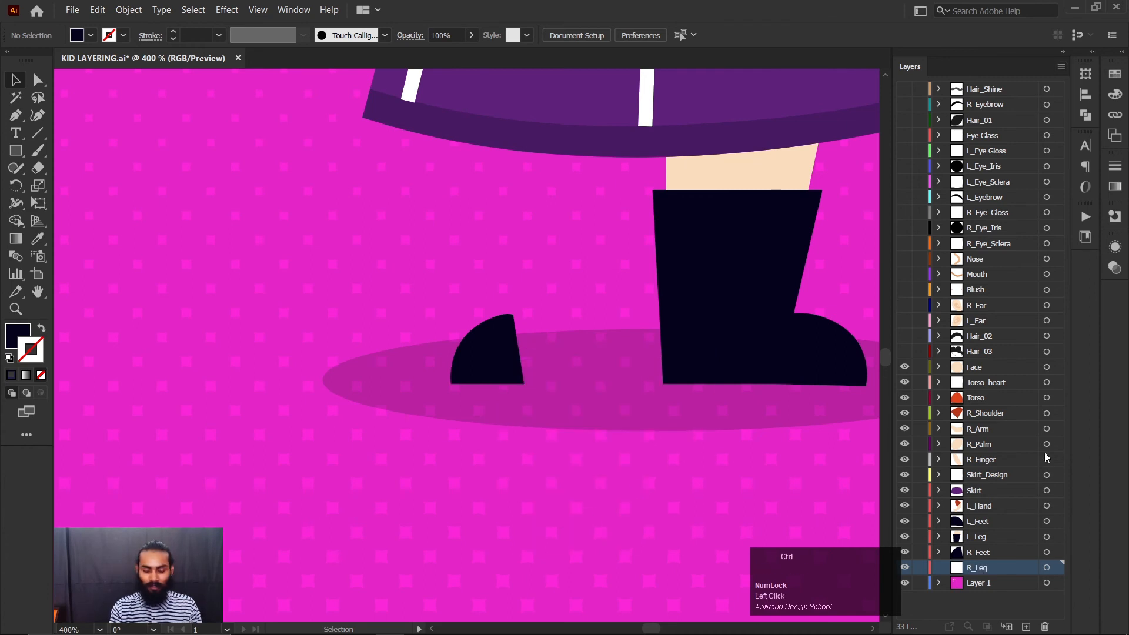
pyautogui.hotkey('ctrl', 'shift', 'v')
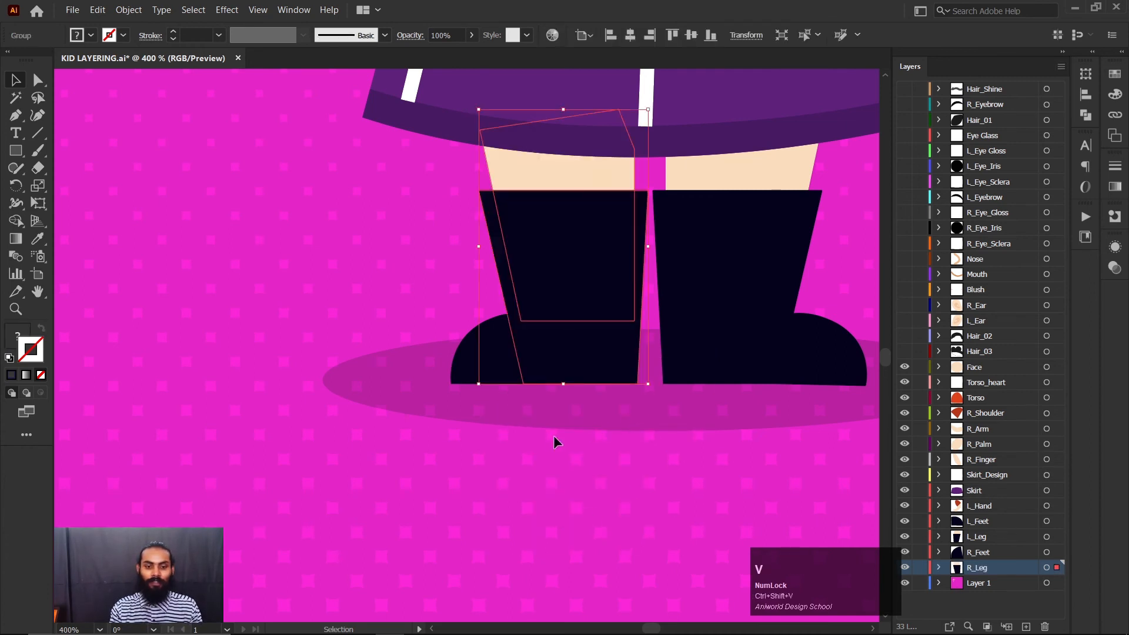
pyautogui.scroll(-1, 556, 442)
pyautogui.click(680, 426)
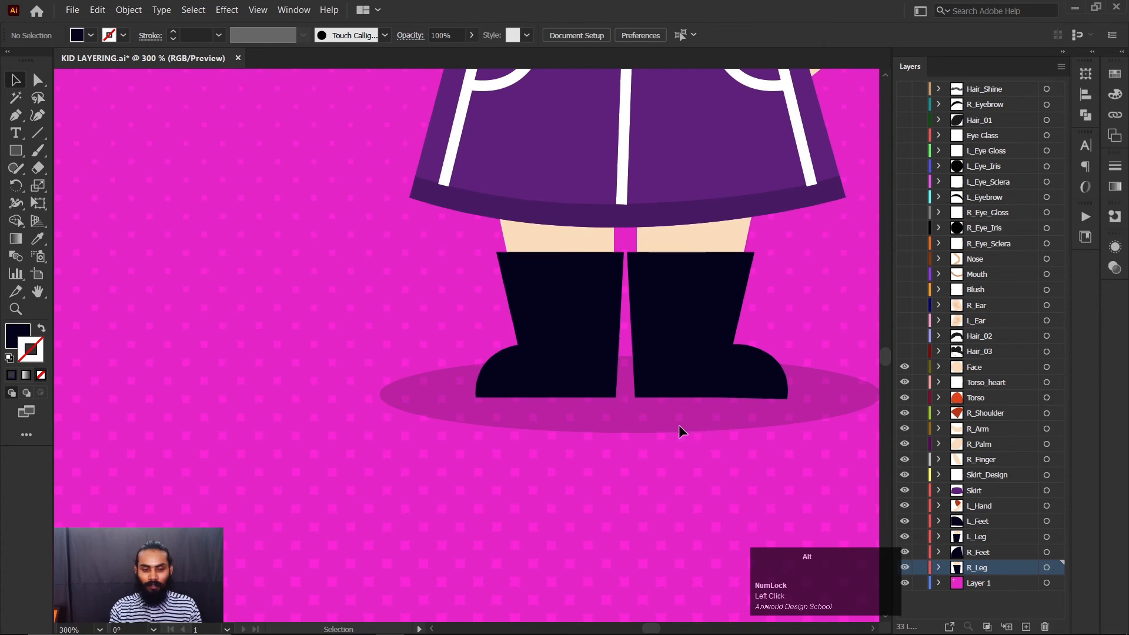
# Step: Hide all layers from Face down to R_Leg, leaving only Layer 1 visible
pyautogui.scroll(-2, 679, 425)
pyautogui.press('space')
pyautogui.moveTo(691, 286); pyautogui.dragTo(633, 429)
pyautogui.scroll(-2, 700, 396)
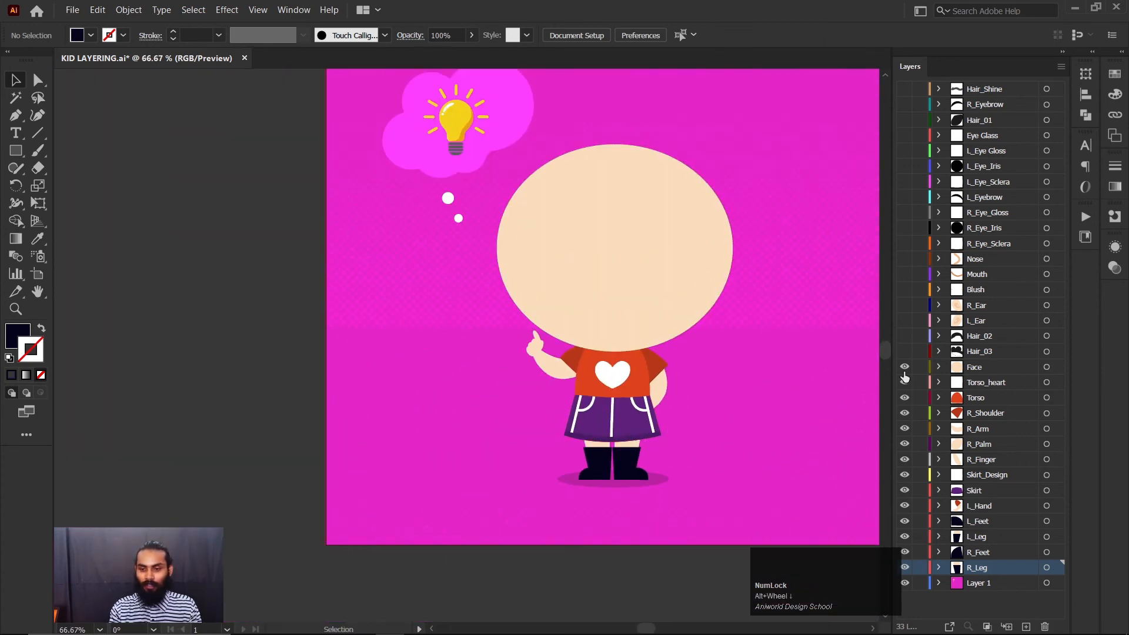
pyautogui.moveTo(905, 370); pyautogui.dragTo(903, 571)
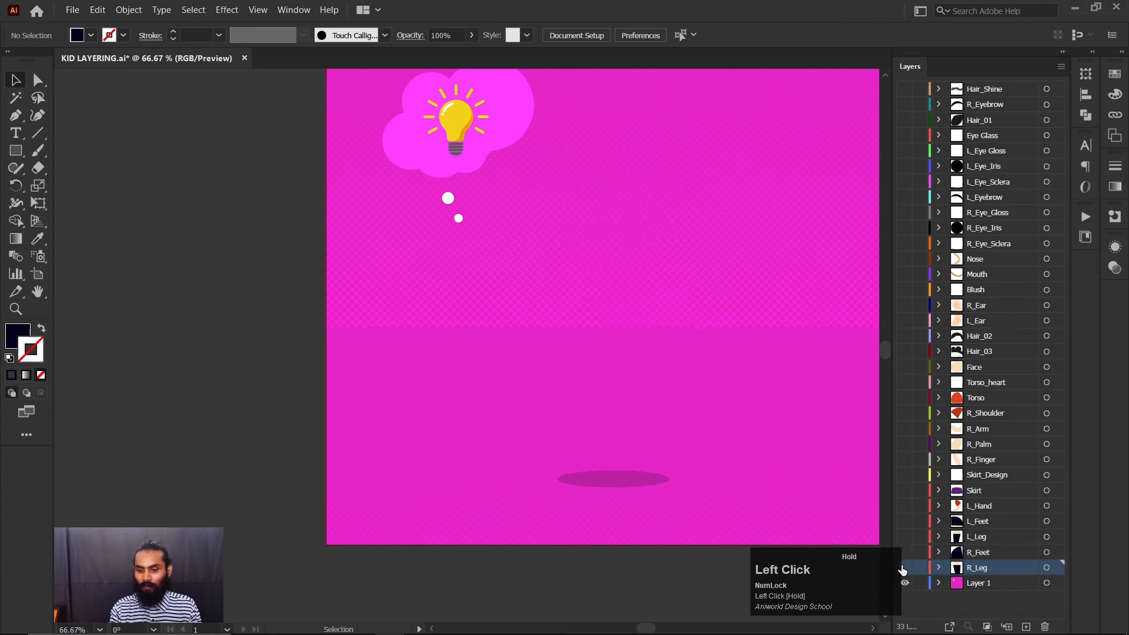
pyautogui.scroll(-1, 651, 409)
pyautogui.moveTo(696, 328); pyautogui.dragTo(677, 347)
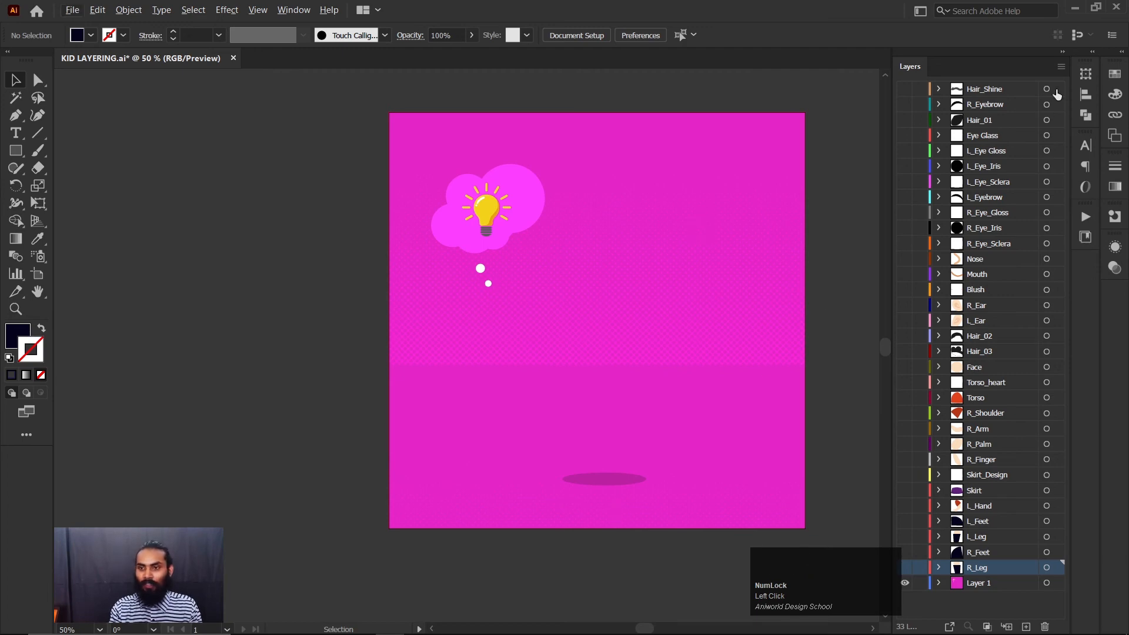
# Step: Create a new layer named Shadow above Layer 1 and move the ground shadow ellipse in place onto it
pyautogui.hotkey('ctrl', 'a')
pyautogui.click(607, 477)
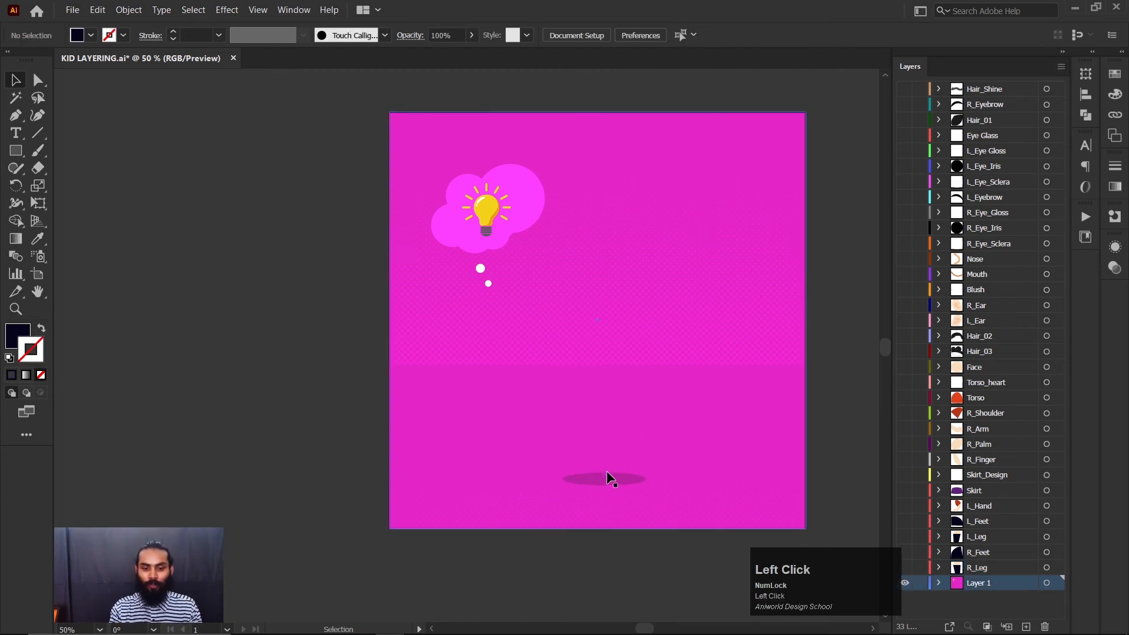
pyautogui.click(1059, 67)
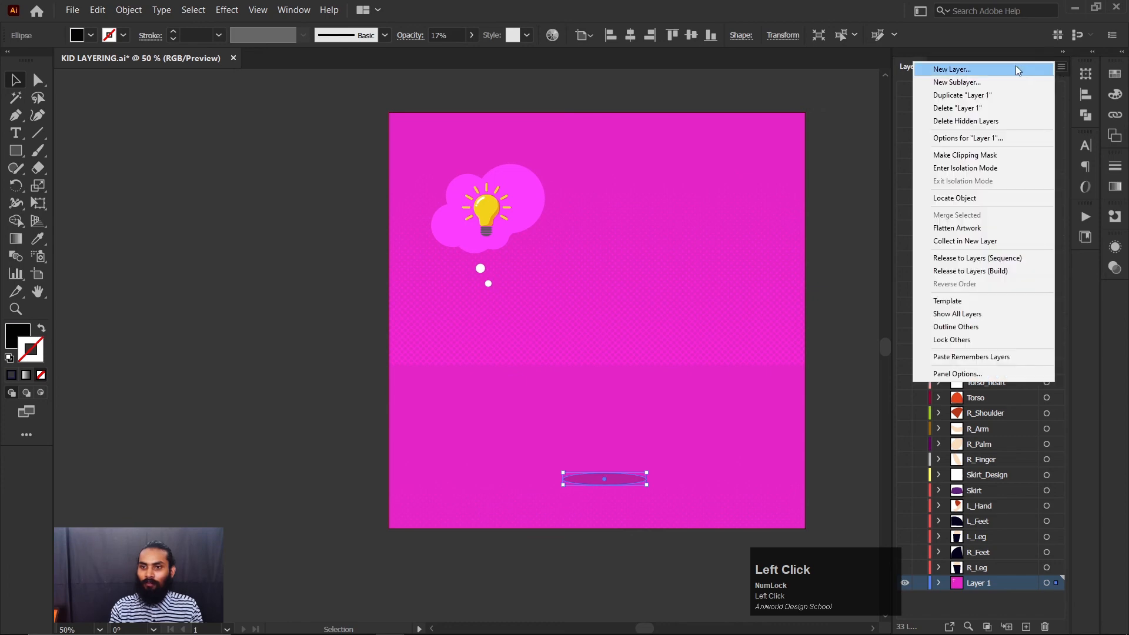
pyautogui.click(1011, 68)
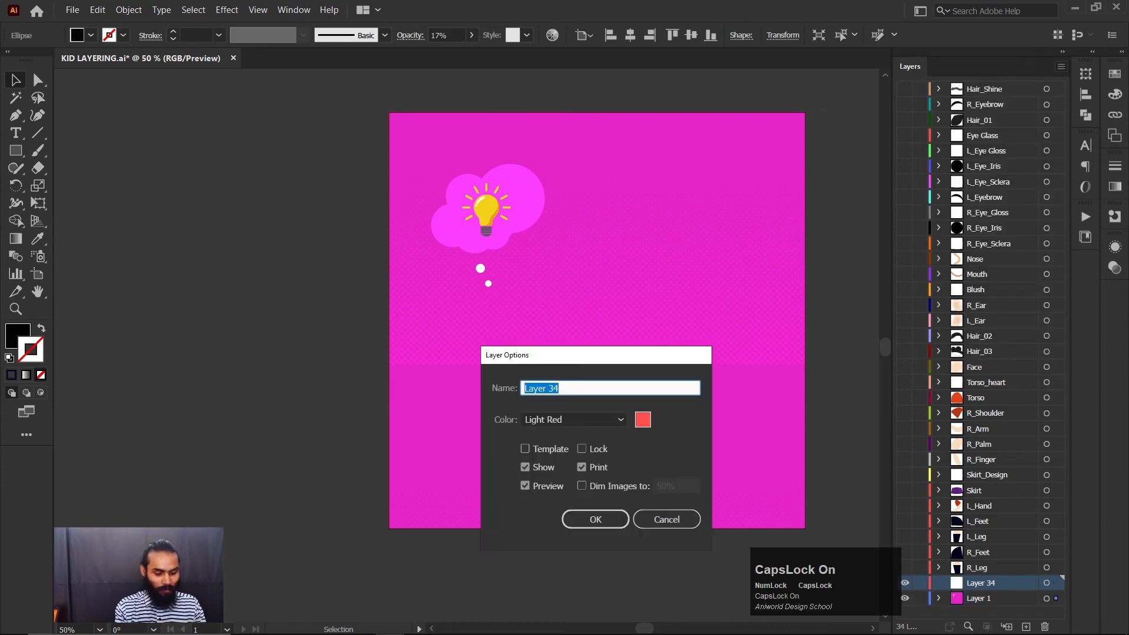
pyautogui.write('Shadow')
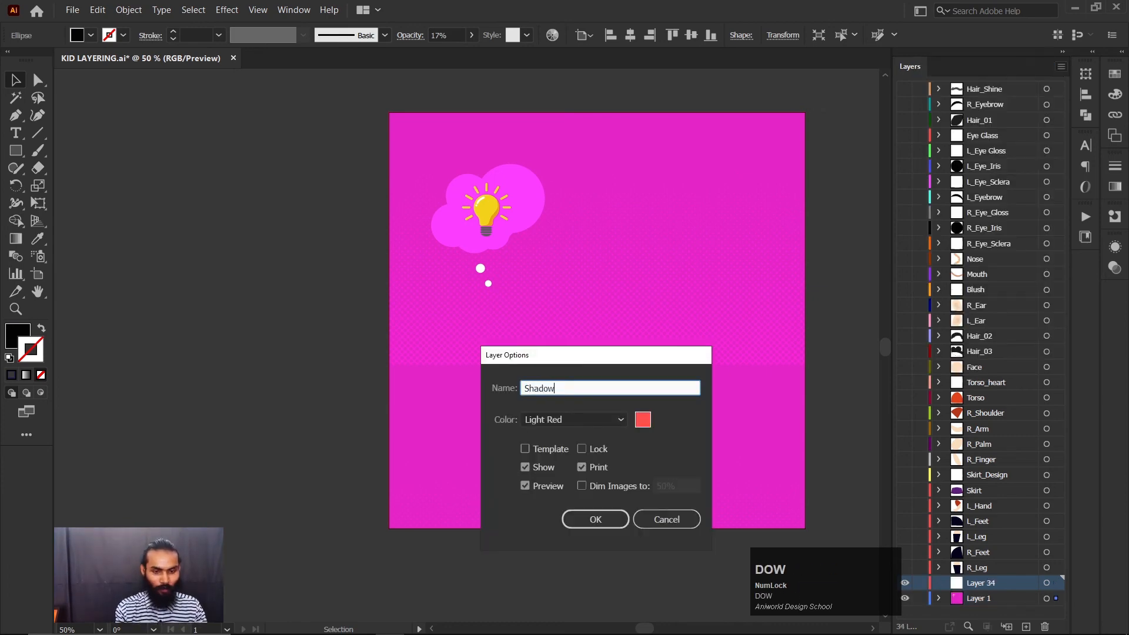
pyautogui.click(612, 514)
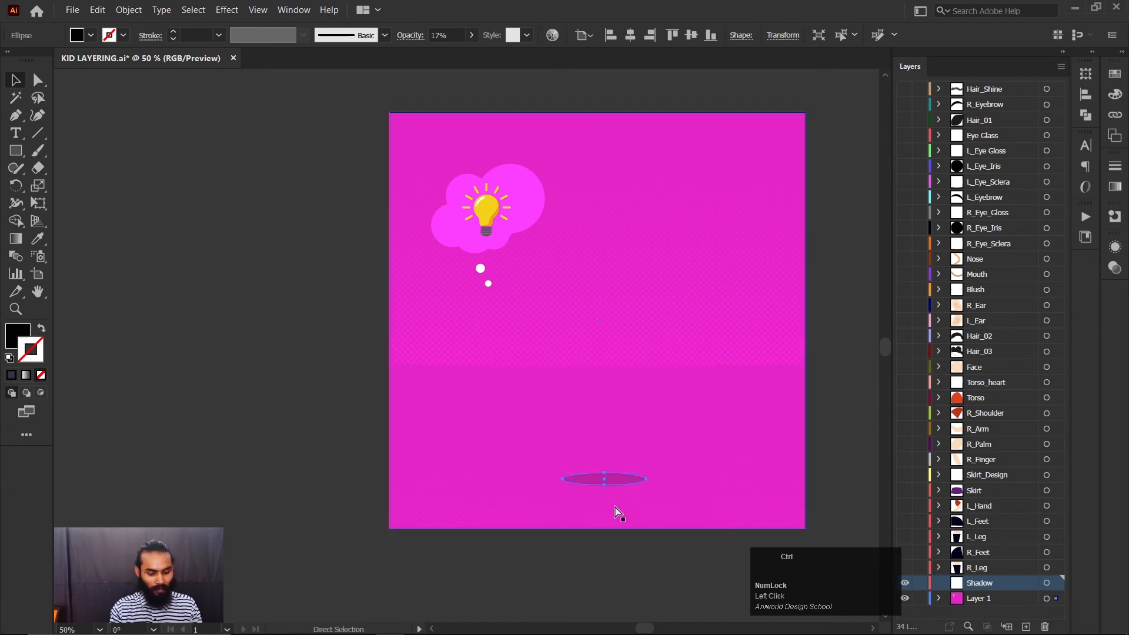
pyautogui.hotkey('ctrl', 'x')
pyautogui.hotkey('ctrl', 'shift', 'v')
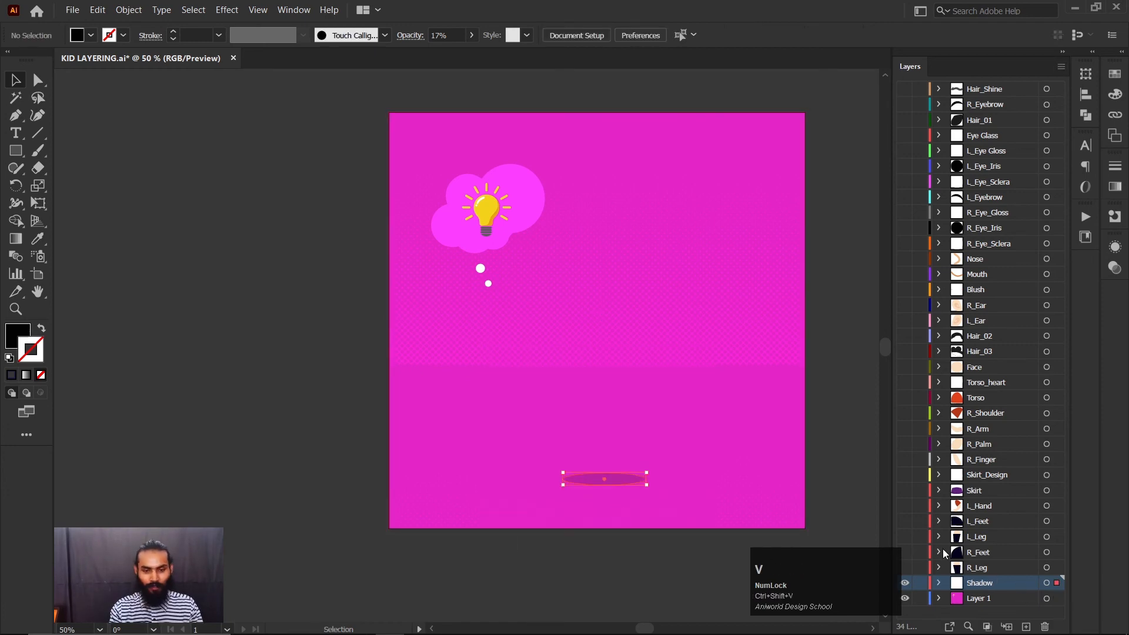
pyautogui.scroll(-1, 1010, 391)
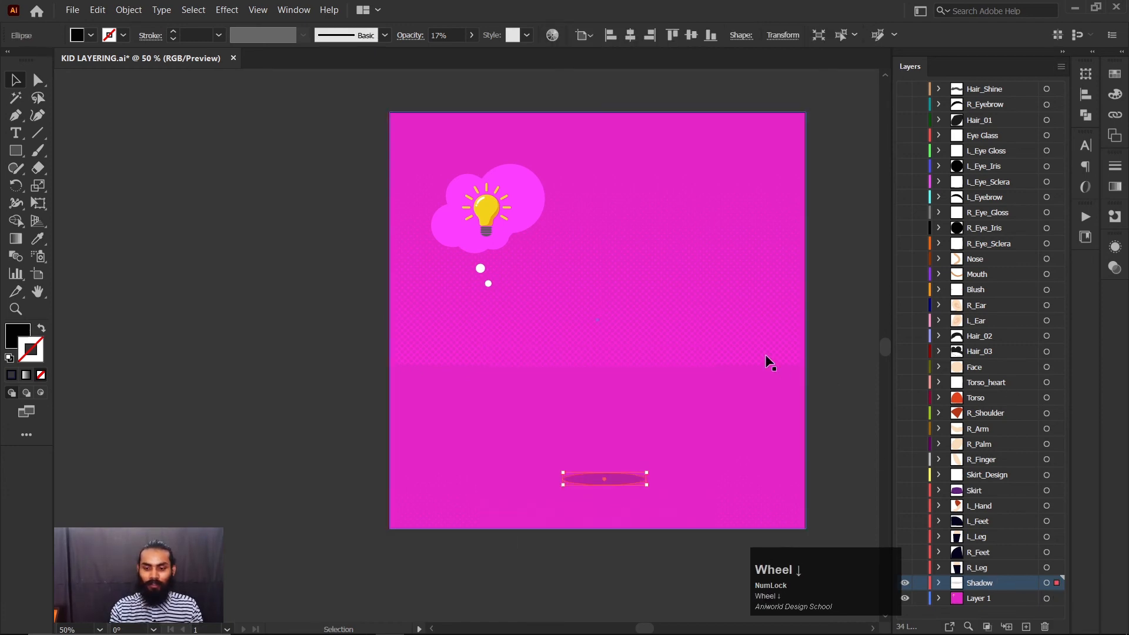
# Step: Deselect the ground shadow ellipse and hide the Shadow layer
pyautogui.click(863, 331)
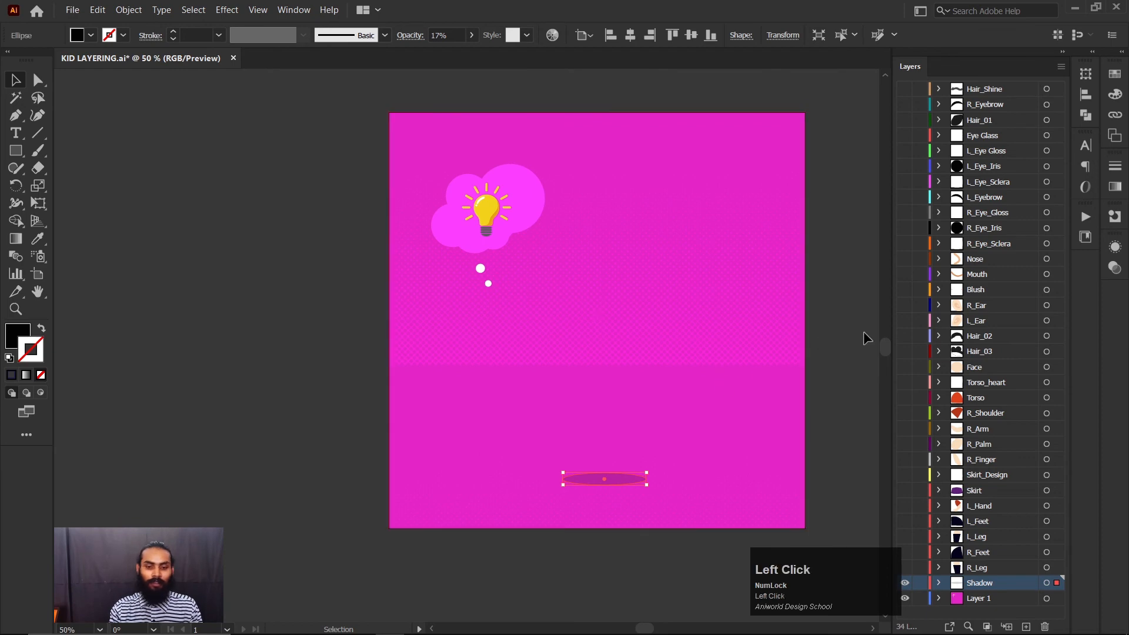
pyautogui.click(905, 583)
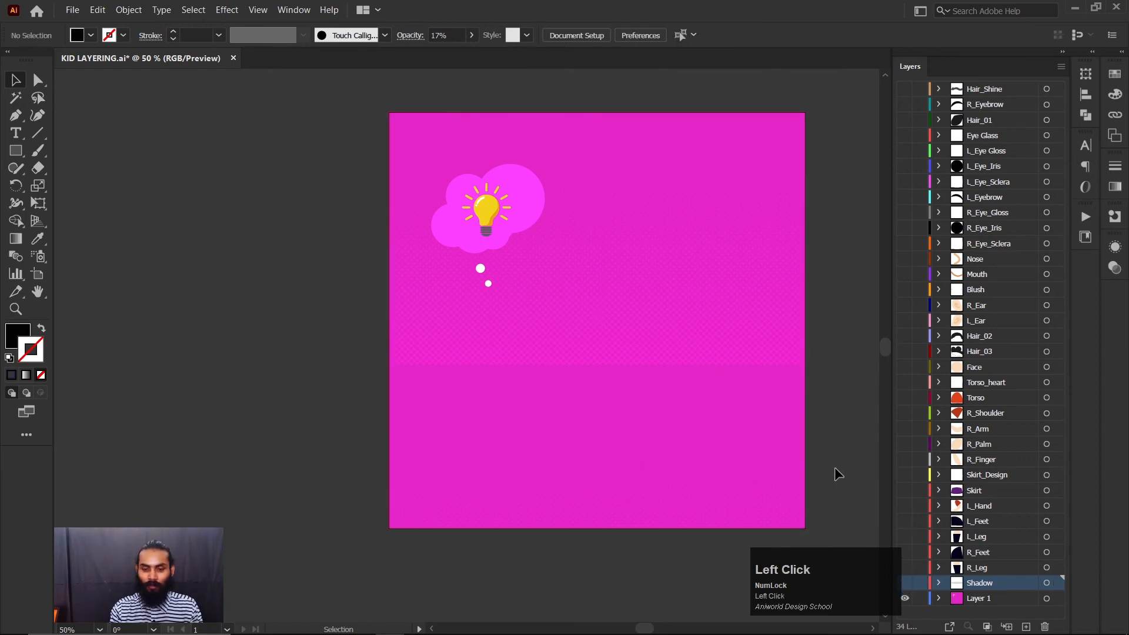
# Step: Inspect the thought-bubble cloud as a group and its largest circle as a separate shape
pyautogui.scroll(2, 547, 238)
pyautogui.click(552, 242)
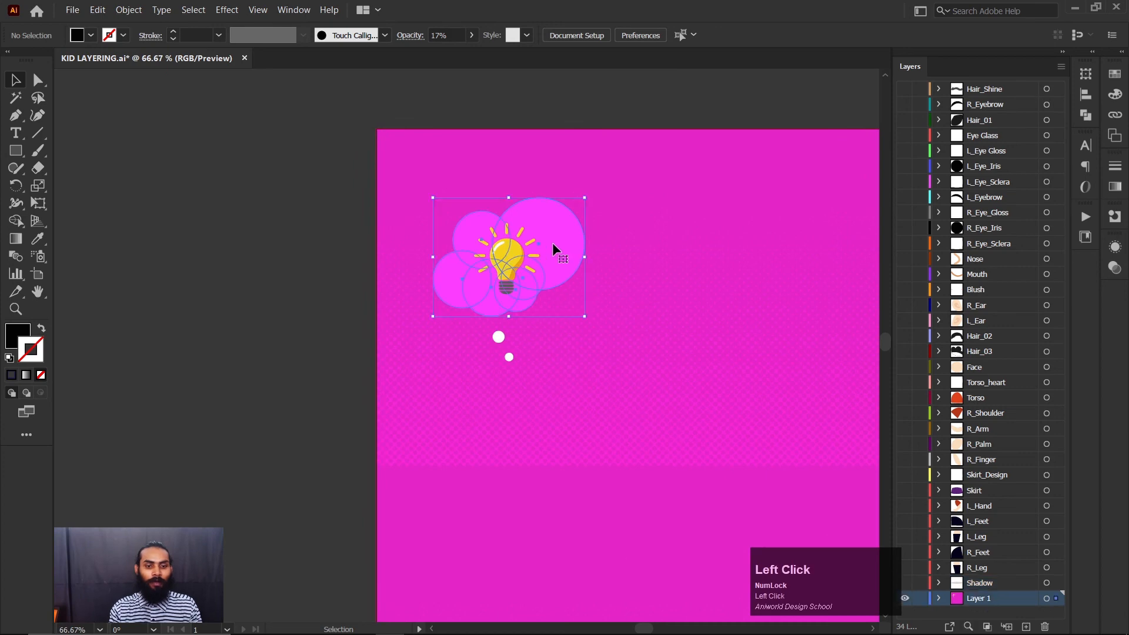
pyautogui.scroll(3, 514, 280)
pyautogui.click(662, 354)
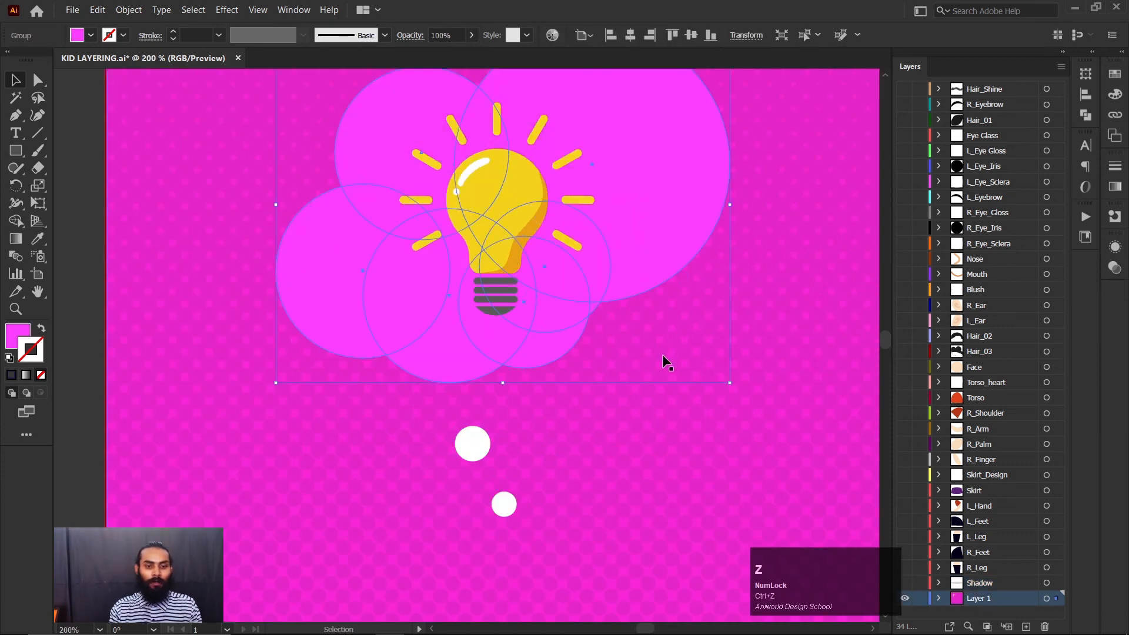
pyautogui.scroll(-3, 662, 354)
pyautogui.scroll(4, 669, 335)
pyautogui.press('a')
pyautogui.click(550, 290)
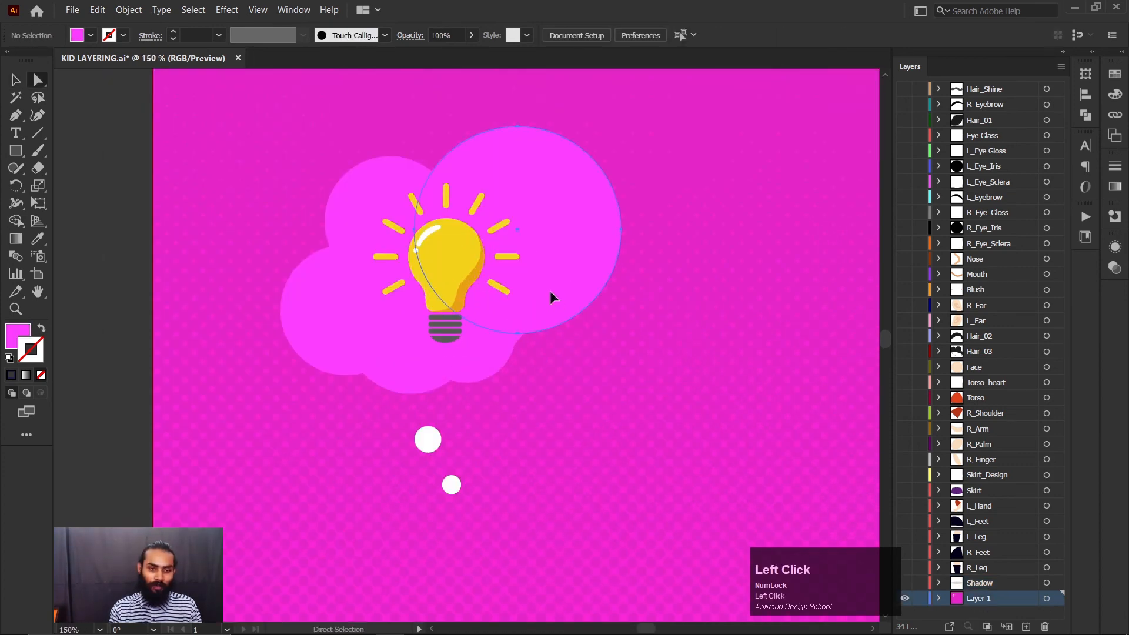
pyautogui.scroll(-2, 669, 284)
pyautogui.click(222, 335)
pyautogui.press('v')
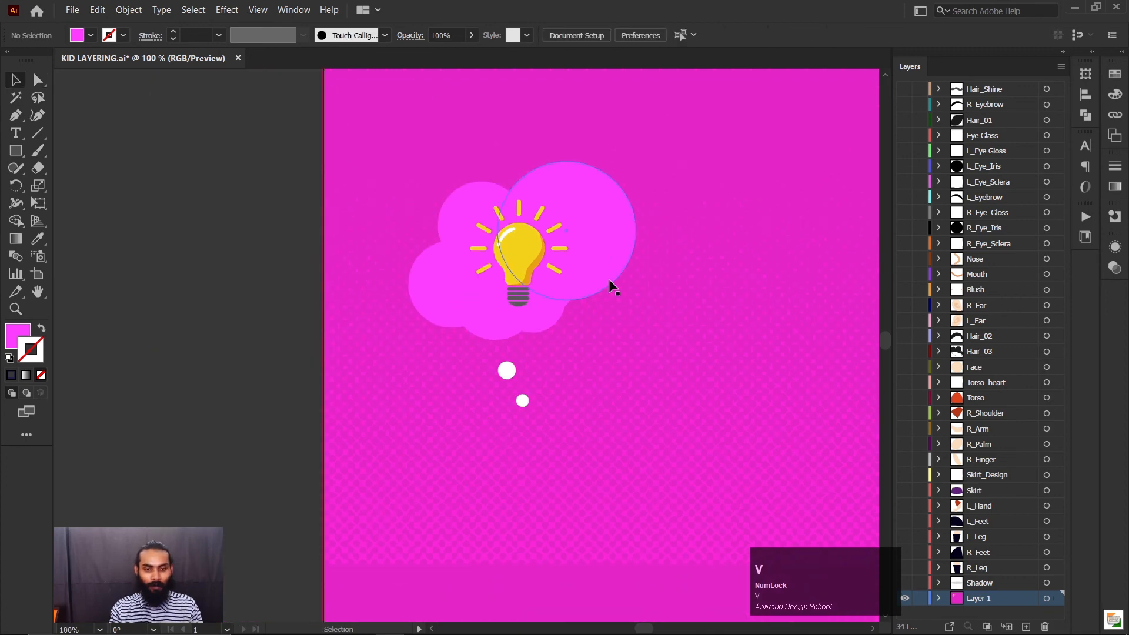
# Step: Examine the individual overlapping circles that make up the thought-bubble cloud
pyautogui.scroll(2, 553, 274)
pyautogui.press('a')
pyautogui.click(618, 267)
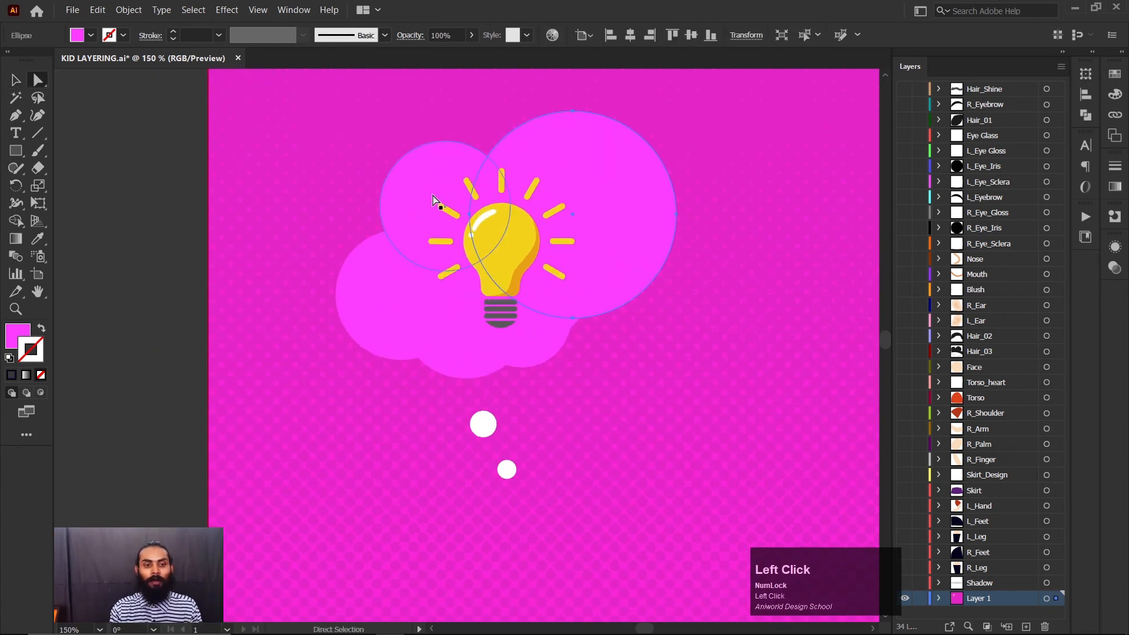
pyautogui.click(393, 306)
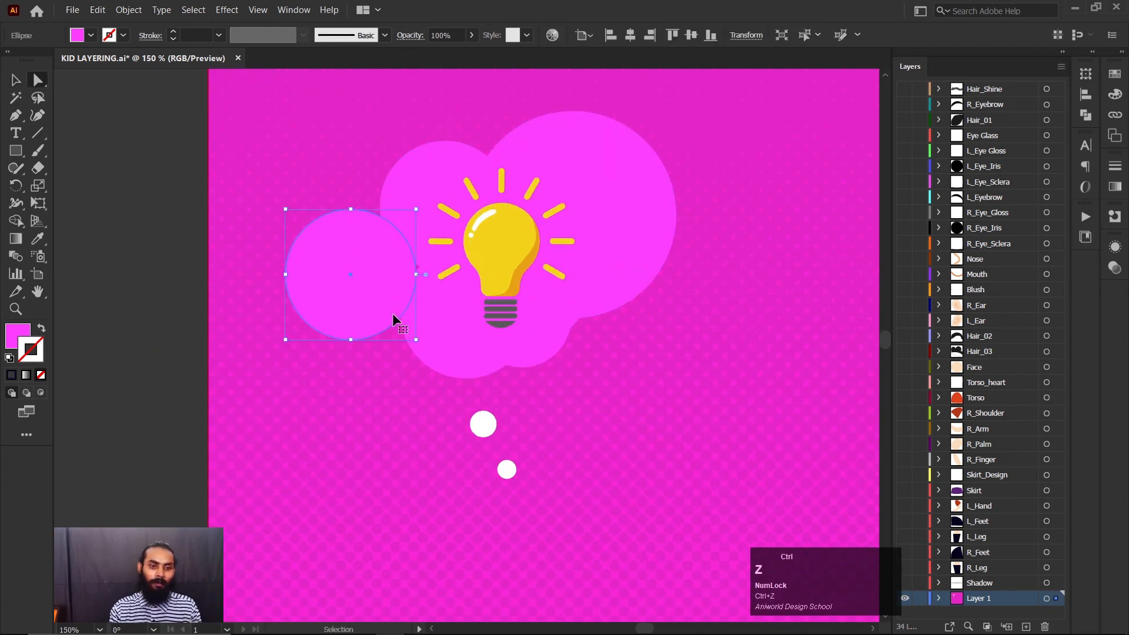
pyautogui.keyDown('shift'); pyautogui.click(463, 369); pyautogui.keyUp('shift')
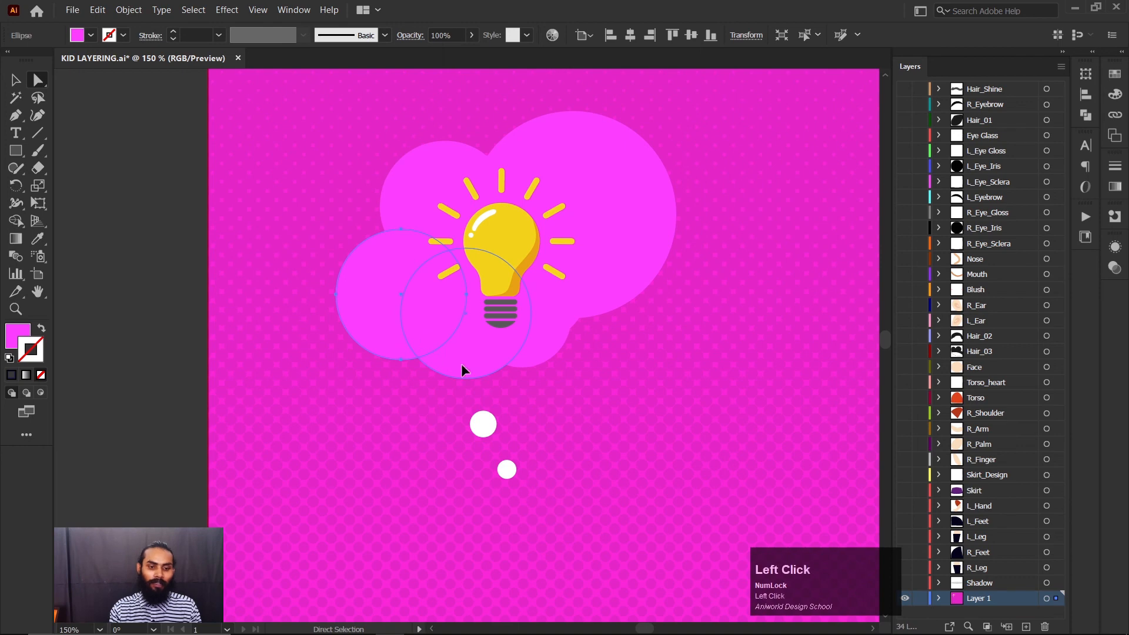
pyautogui.click(599, 288)
pyautogui.scroll(-3, 598, 289)
pyautogui.press('v')
pyautogui.click(308, 341)
pyautogui.scroll(2, 602, 288)
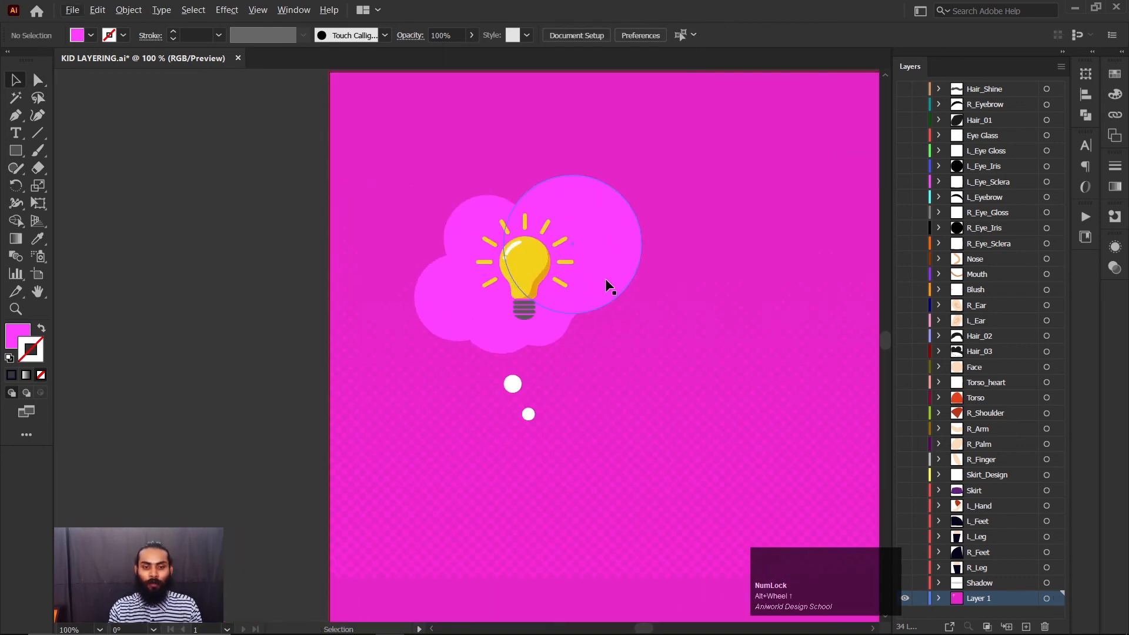
# Step: Check the cloud, the light bulb and the two white thought dots as separate selectable objects
pyautogui.click(605, 278)
pyautogui.click(191, 318)
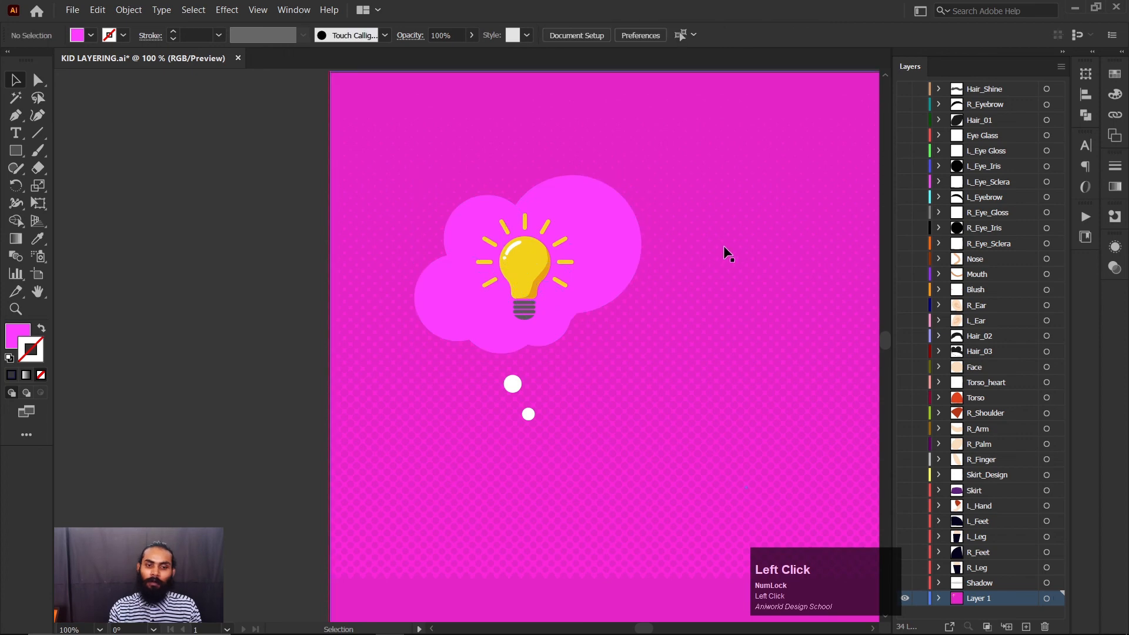
pyautogui.click(542, 264)
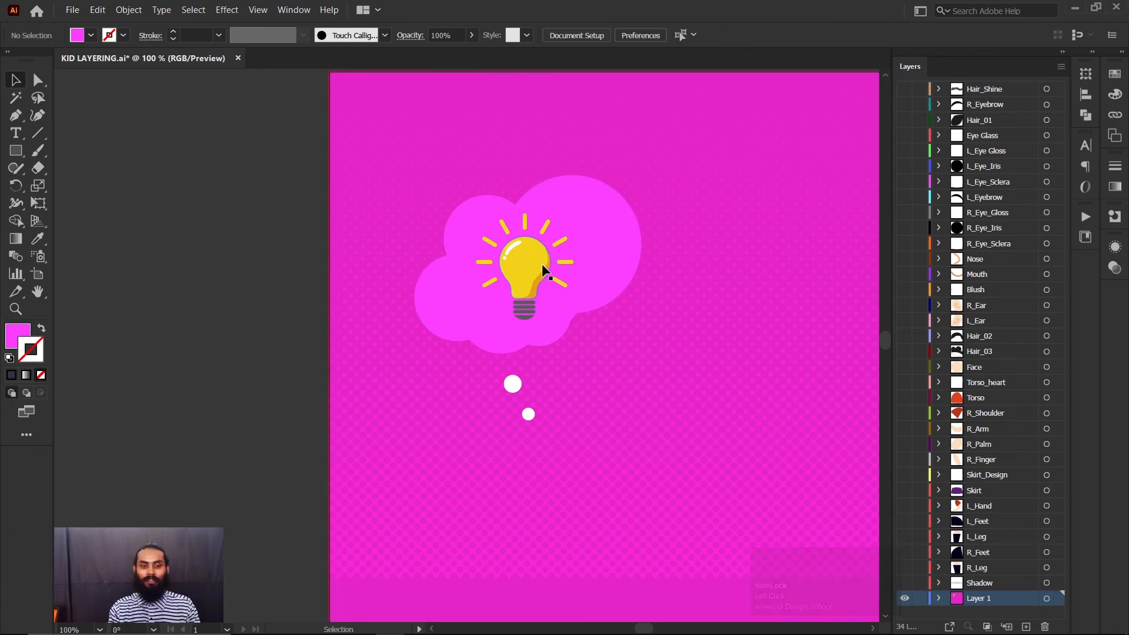
pyautogui.click(513, 385)
pyautogui.click(529, 414)
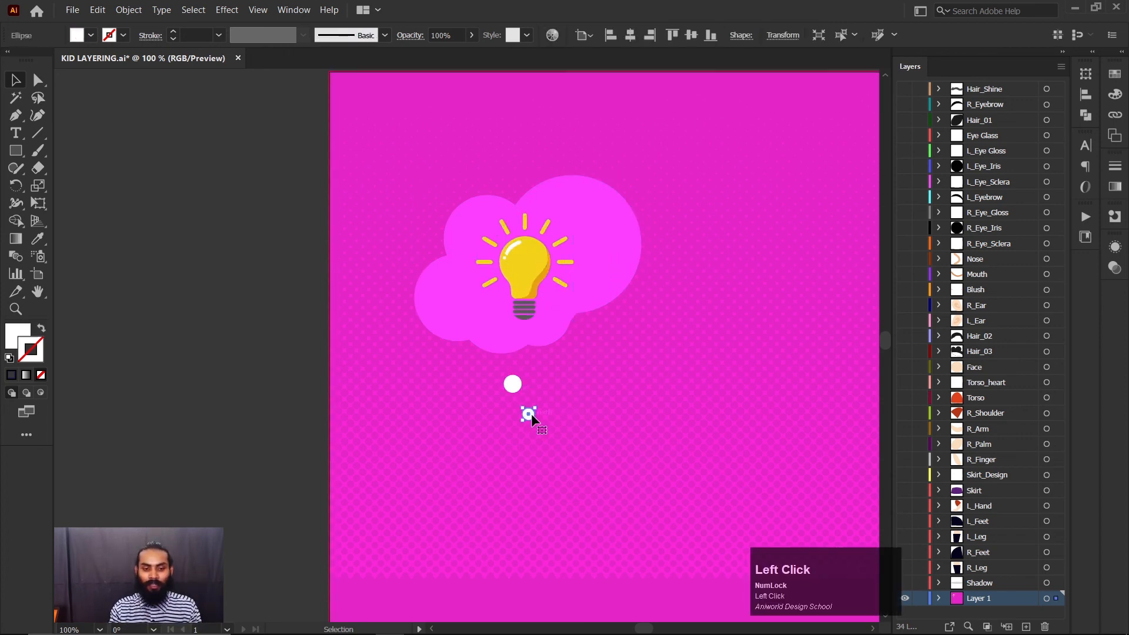
pyautogui.click(213, 343)
pyautogui.hotkey('ctrl', '-')
pyautogui.moveTo(689, 461); pyautogui.dragTo(590, 396)
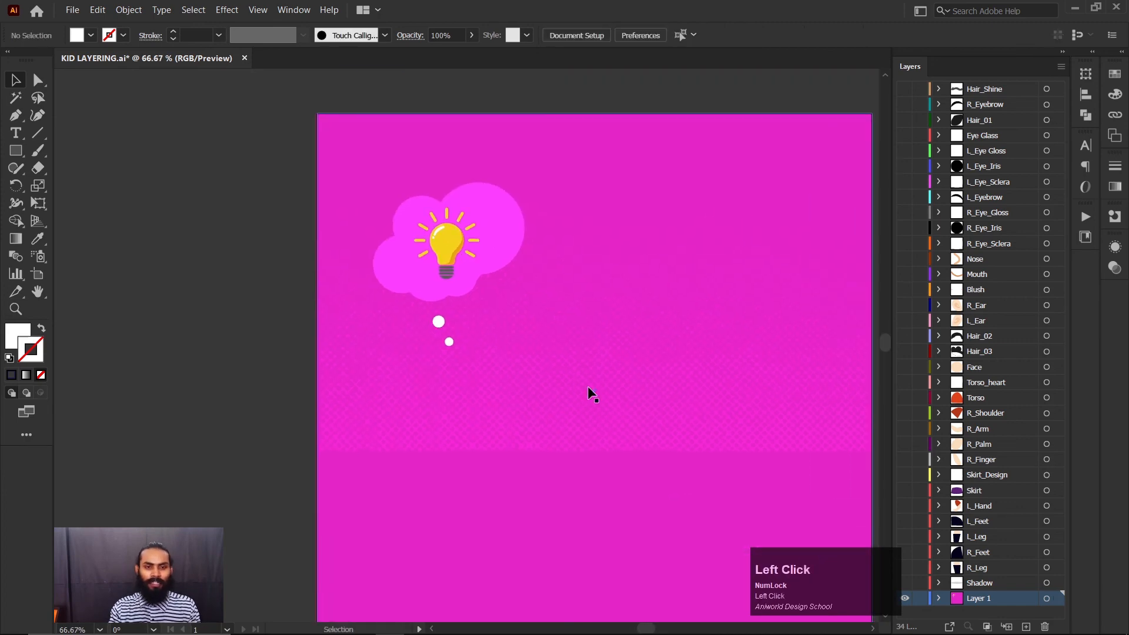
# Step: Select the thought-bubble cloud group again to check its extent, leaving nothing selected
pyautogui.click(497, 231)
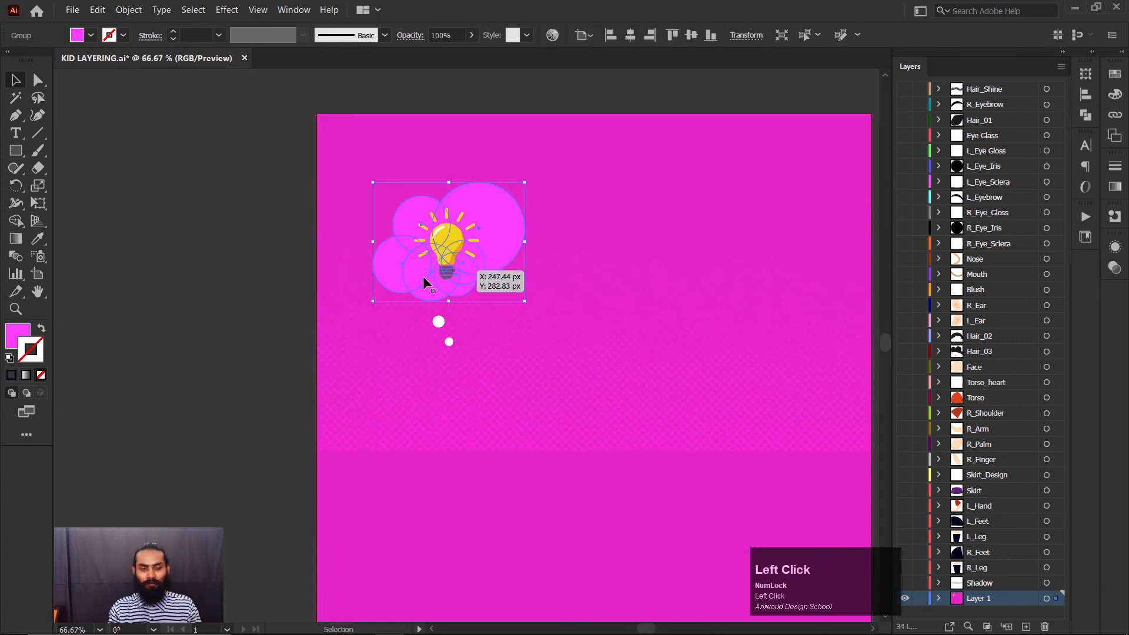
pyautogui.scroll(1, 447, 284)
pyautogui.click(531, 236)
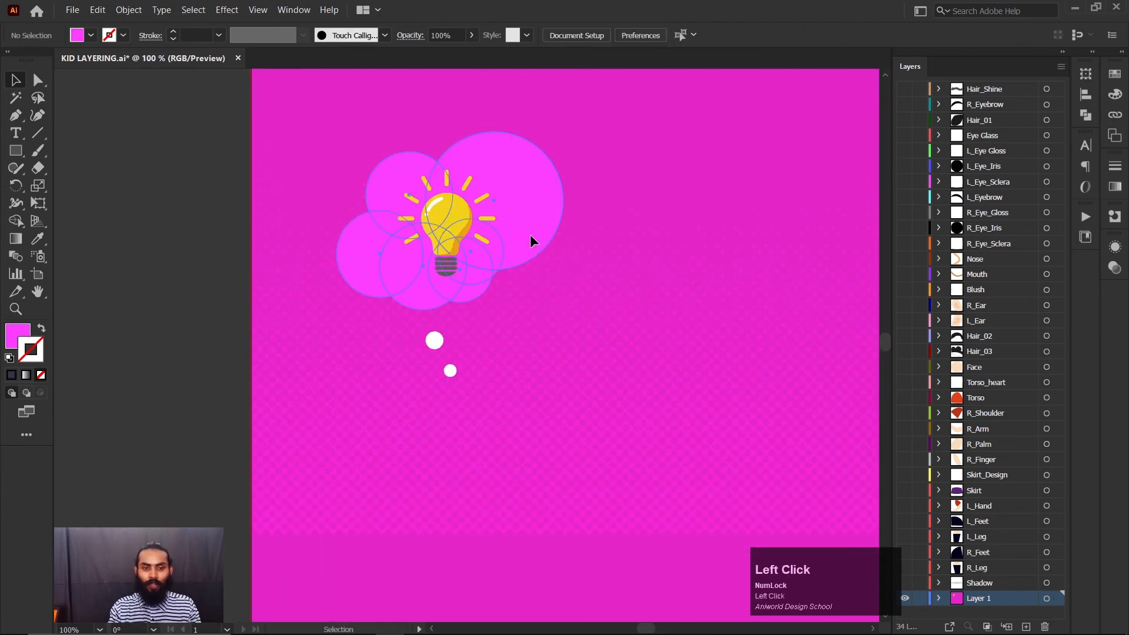
pyautogui.click(99, 312)
pyautogui.click(483, 227)
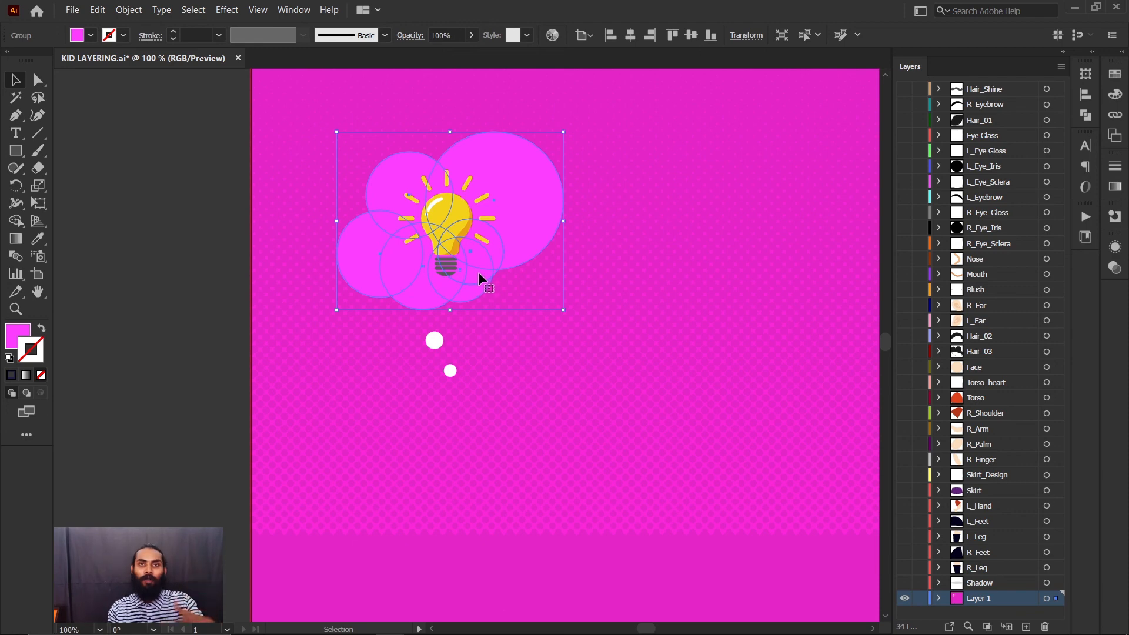
pyautogui.click(205, 282)
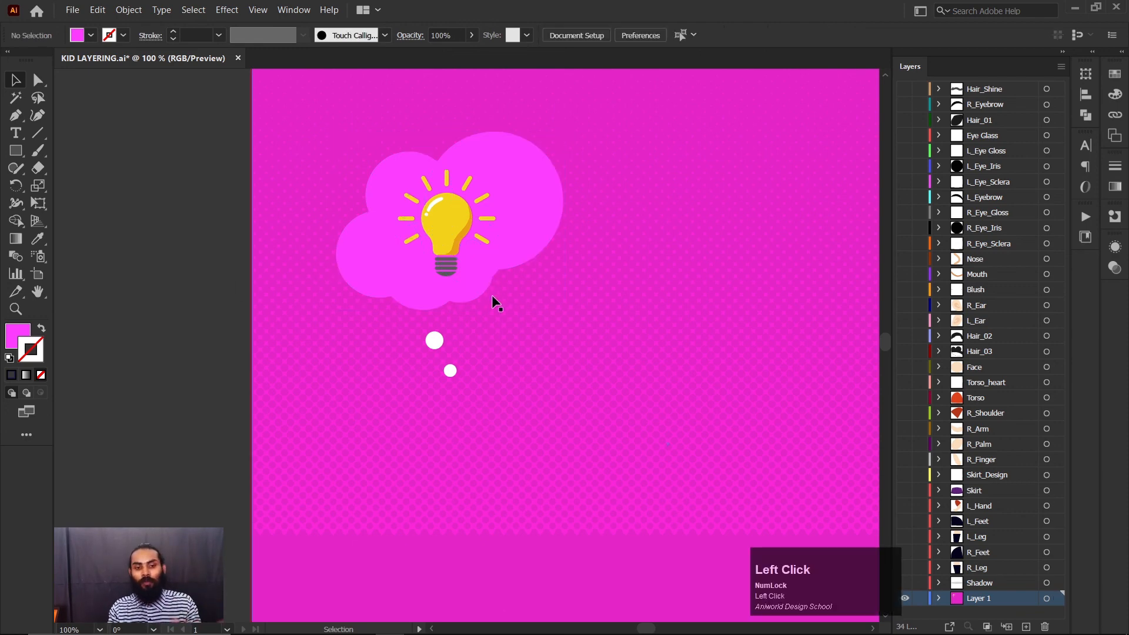
# Step: Examine the light bulb group up close, including its glass, highlight and grey base segments
pyautogui.scroll(3, 434, 259)
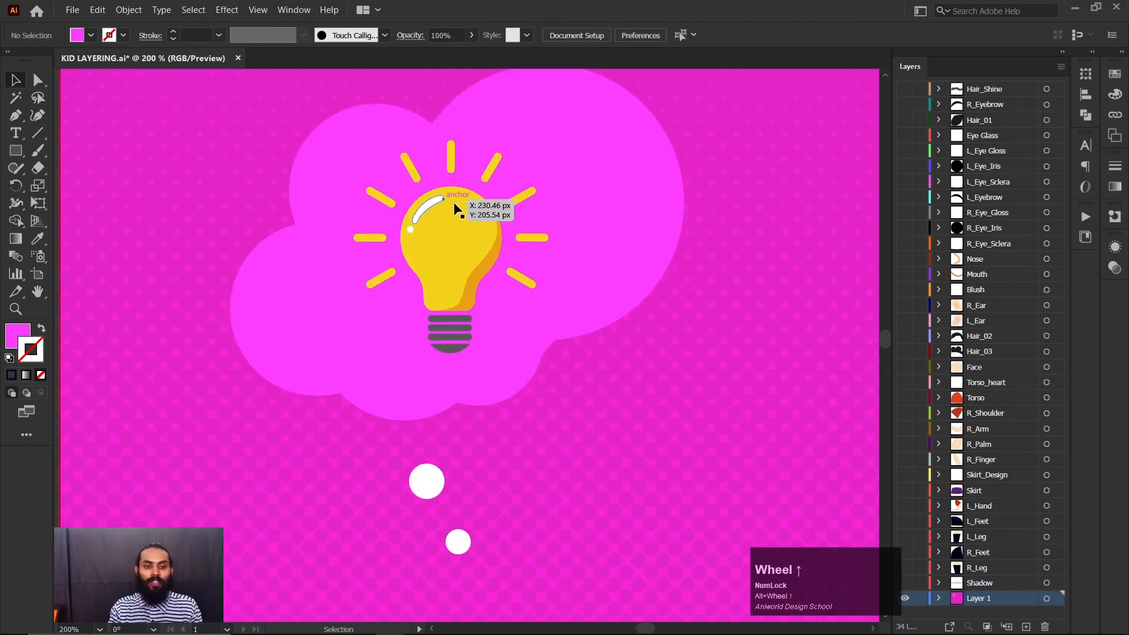
pyautogui.moveTo(454, 209); pyautogui.dragTo(468, 253)
pyautogui.click(468, 241)
pyautogui.click(150, 227)
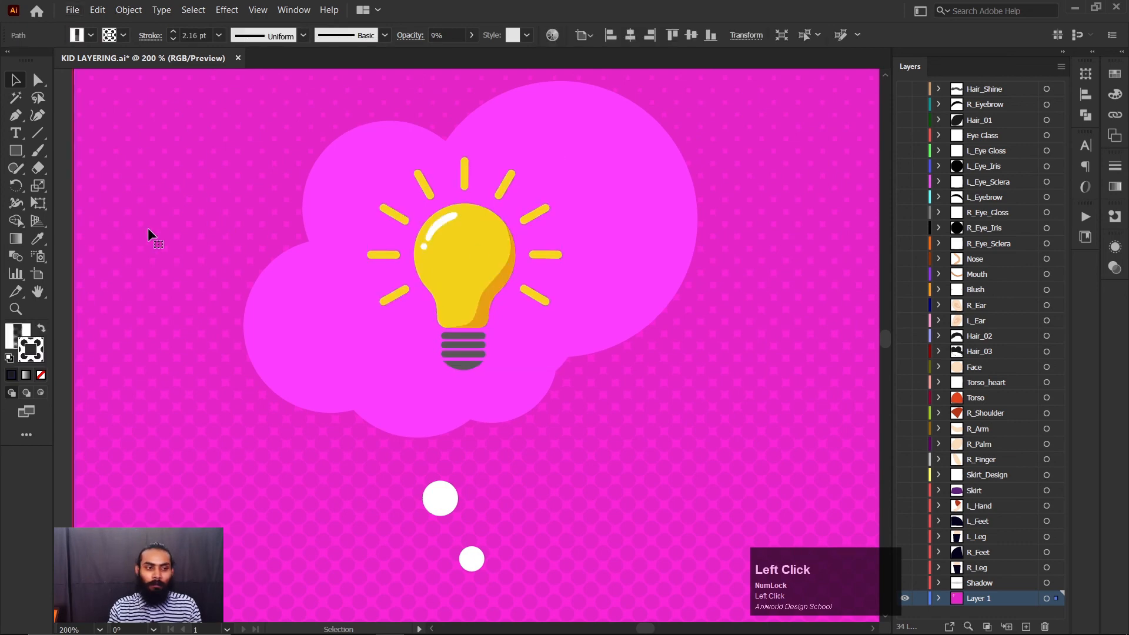
pyautogui.press('space')
pyautogui.moveTo(127, 255); pyautogui.dragTo(269, 285)
pyautogui.click(174, 266)
pyautogui.scroll(1, 717, 292)
pyautogui.moveTo(609, 313); pyautogui.dragTo(582, 335)
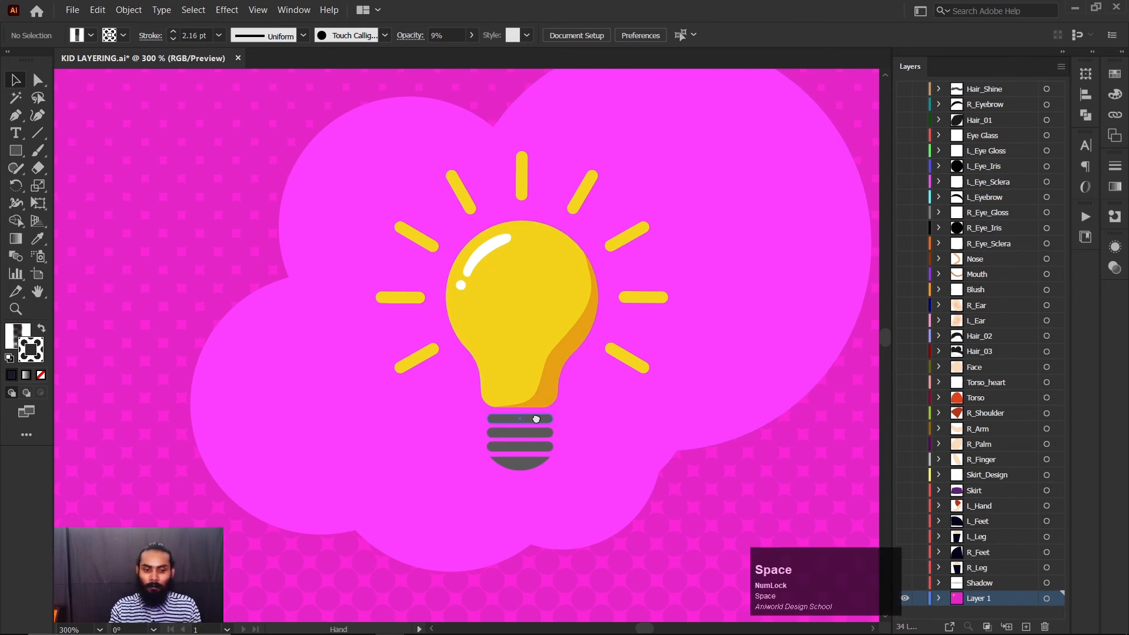
pyautogui.moveTo(522, 416); pyautogui.dragTo(509, 386)
pyautogui.click(518, 385)
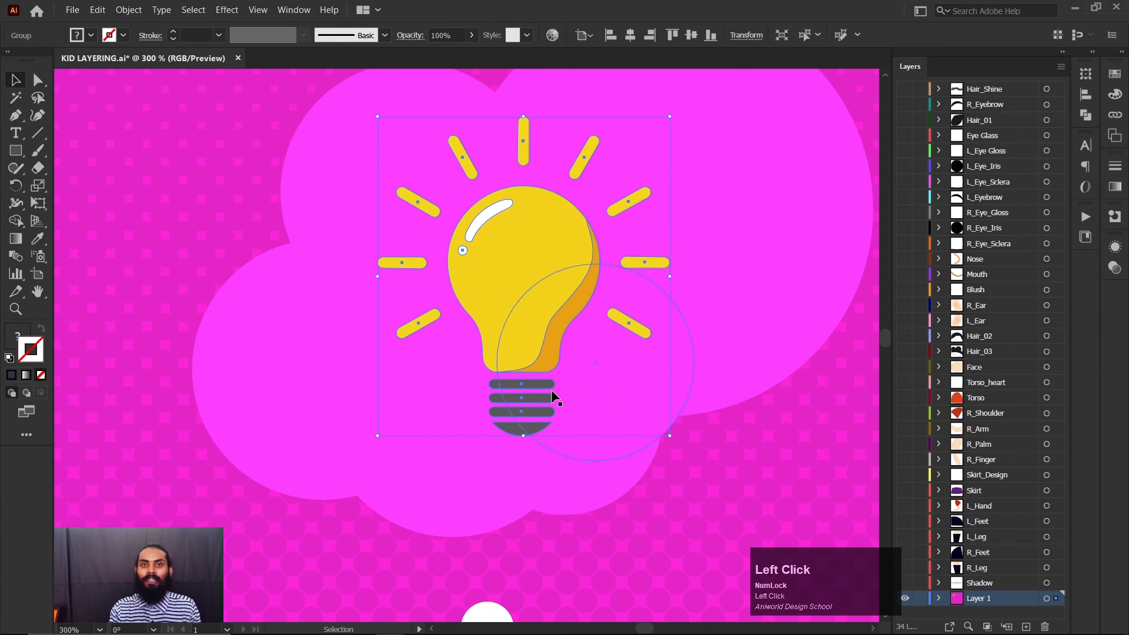
pyautogui.scroll(2, 542, 386)
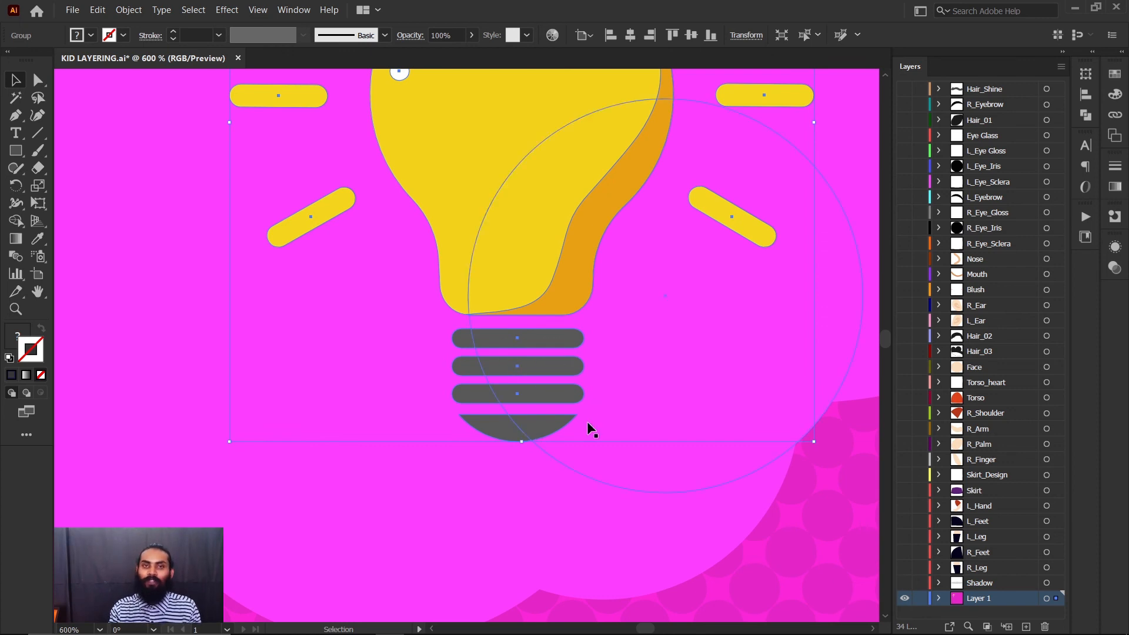
pyautogui.scroll(-3, 580, 426)
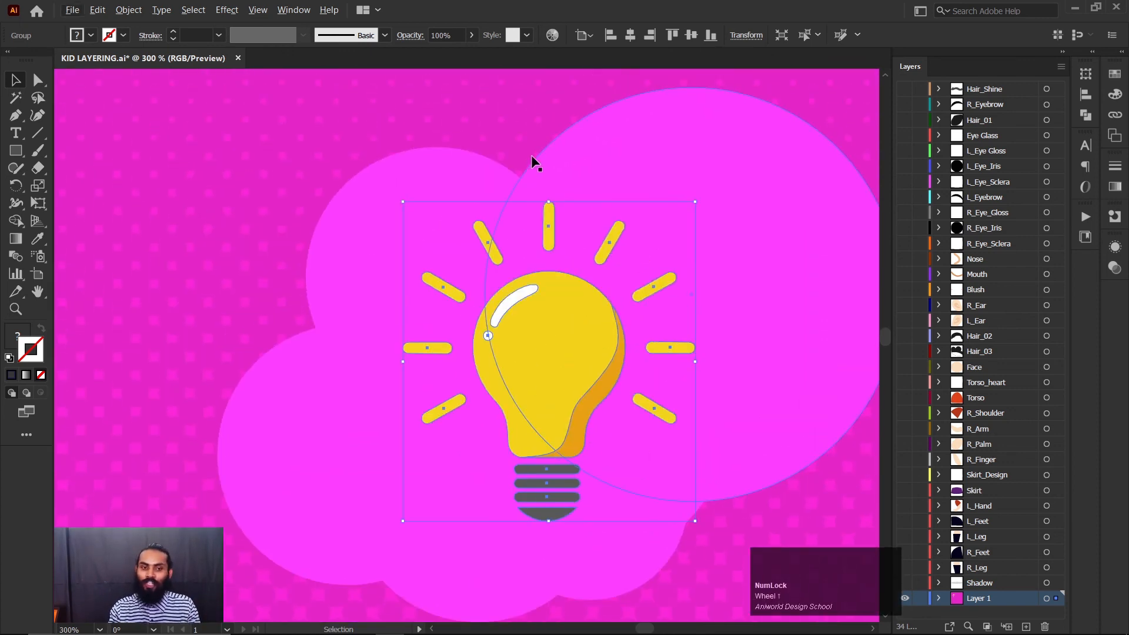
# Step: Check that the yellow rays belong to the light bulb group, entering and leaving the group's isolation mode
pyautogui.click(547, 223)
pyautogui.scroll(-2, 552, 231)
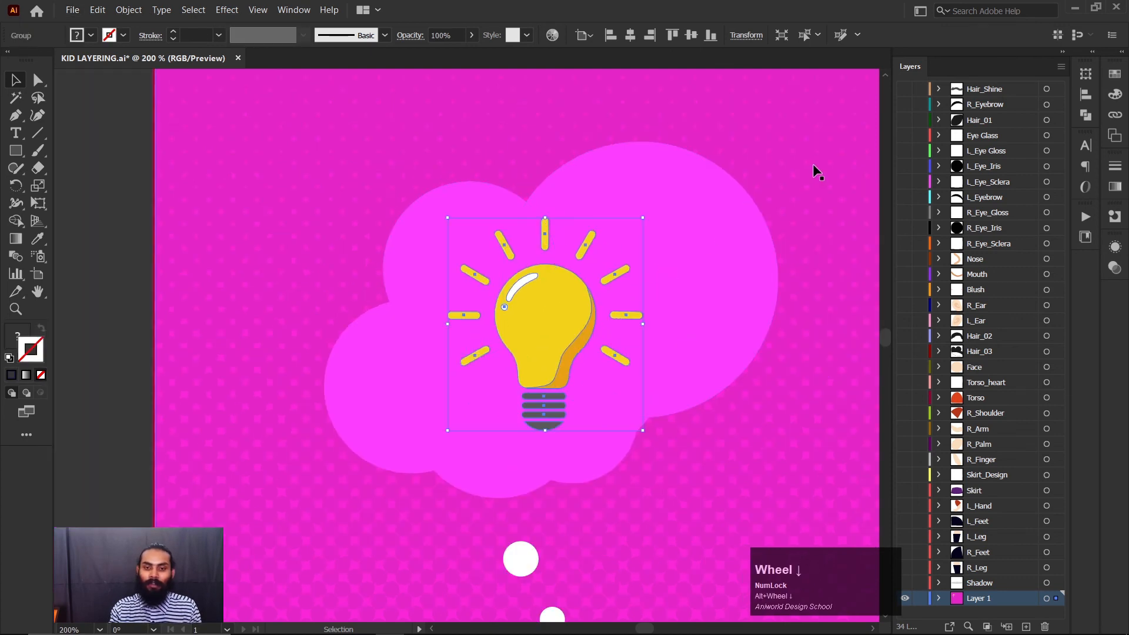
pyautogui.click(586, 246)
pyautogui.scroll(1, 587, 244)
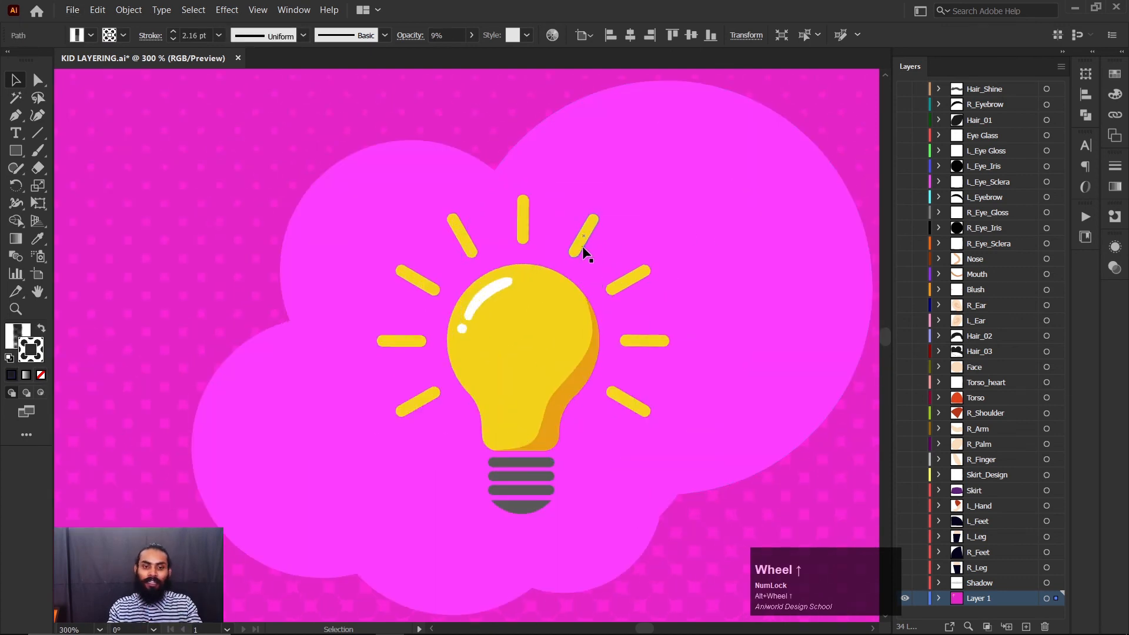
pyautogui.click(556, 281)
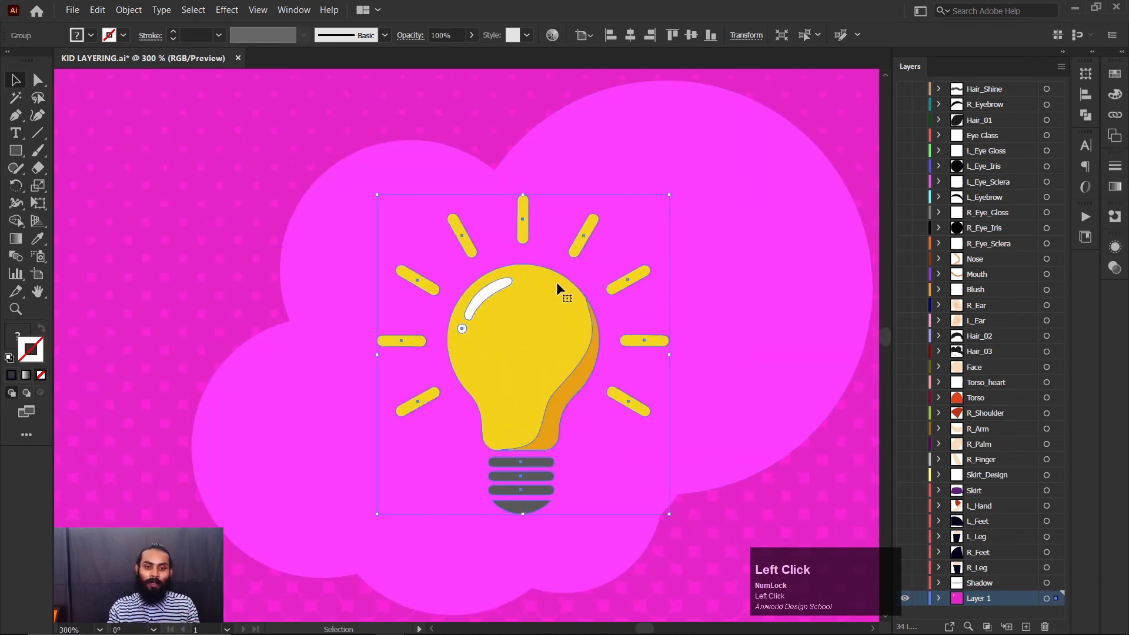
pyautogui.click(768, 134)
pyautogui.click(626, 278)
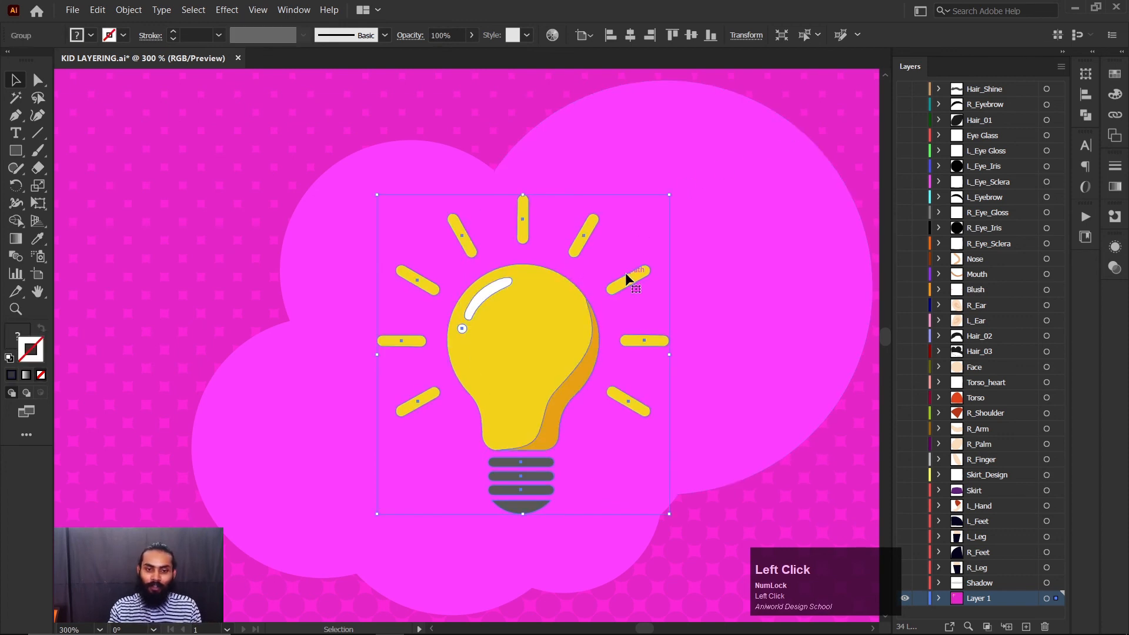
pyautogui.doubleClick(627, 278)
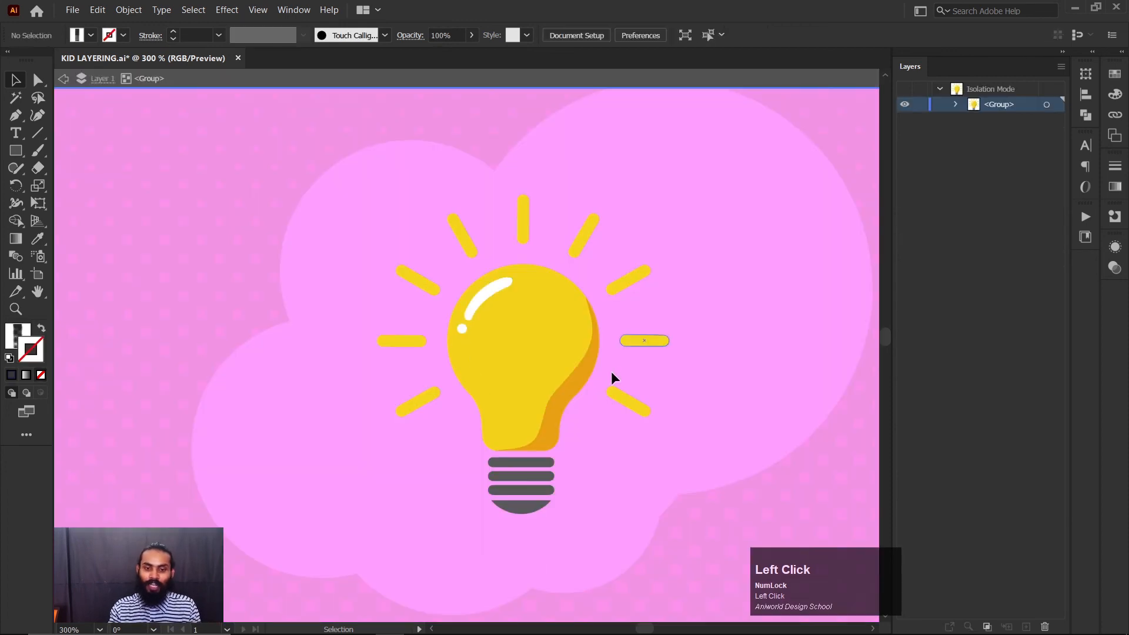
pyautogui.doubleClick(500, 112)
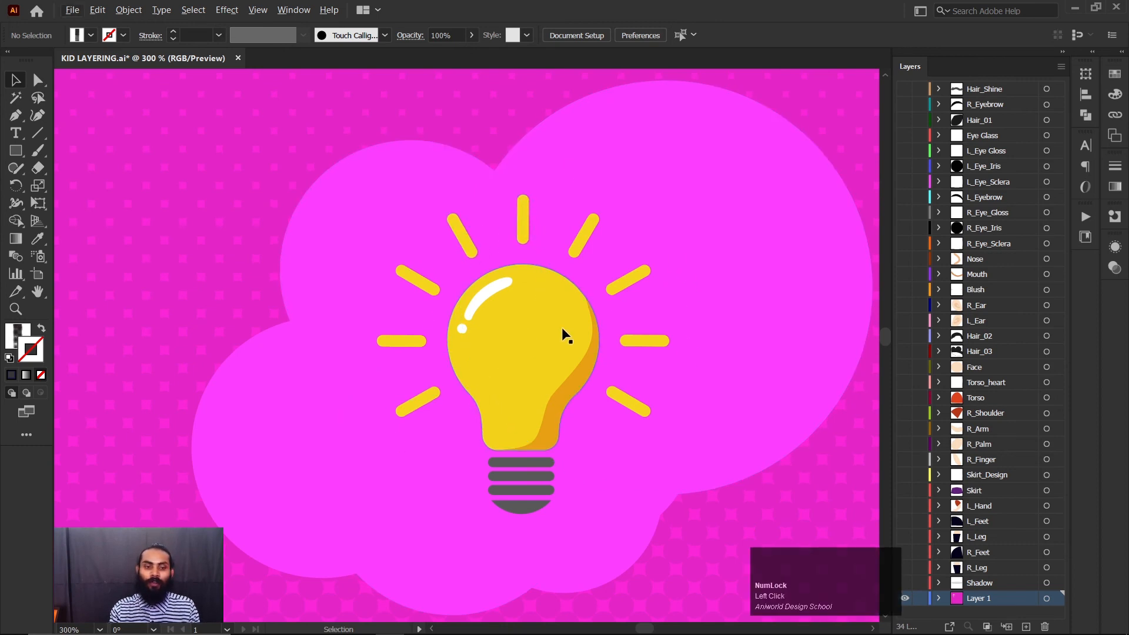
# Step: Select the full-size pink background artwork on Layer 1 to check its extent
pyautogui.scroll(-4, 558, 311)
pyautogui.moveTo(695, 475); pyautogui.dragTo(577, 326)
pyautogui.scroll(-2, 577, 325)
pyautogui.click(602, 323)
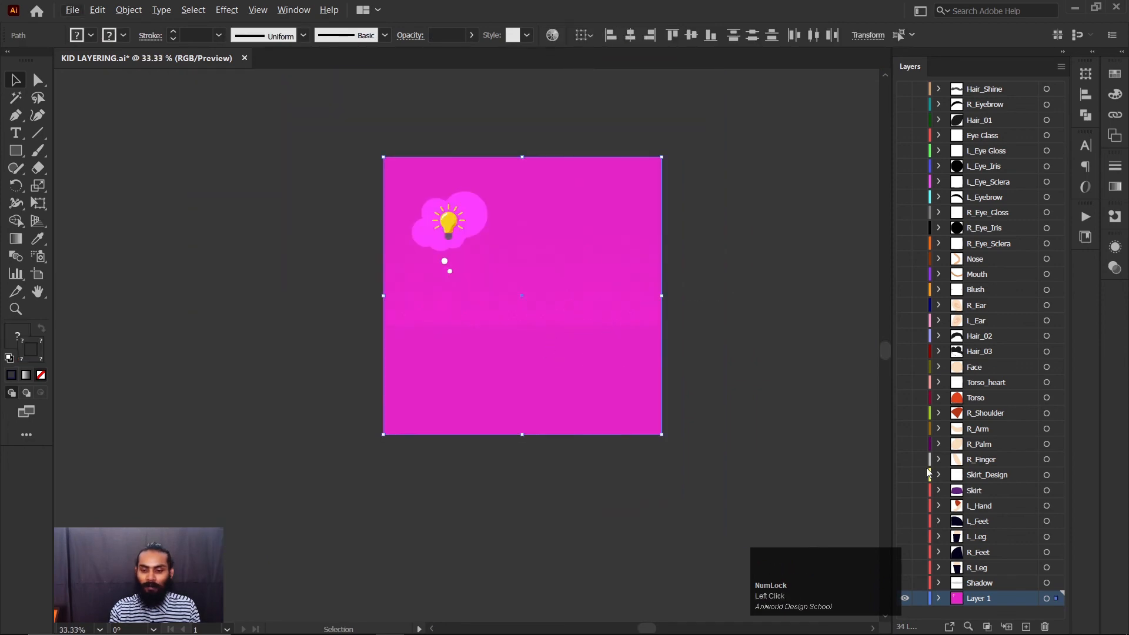
# Step: Make every hidden layer visible again, from Shadow up to Hair_Shine, and clear the background selection
pyautogui.scroll(1, 670, 258)
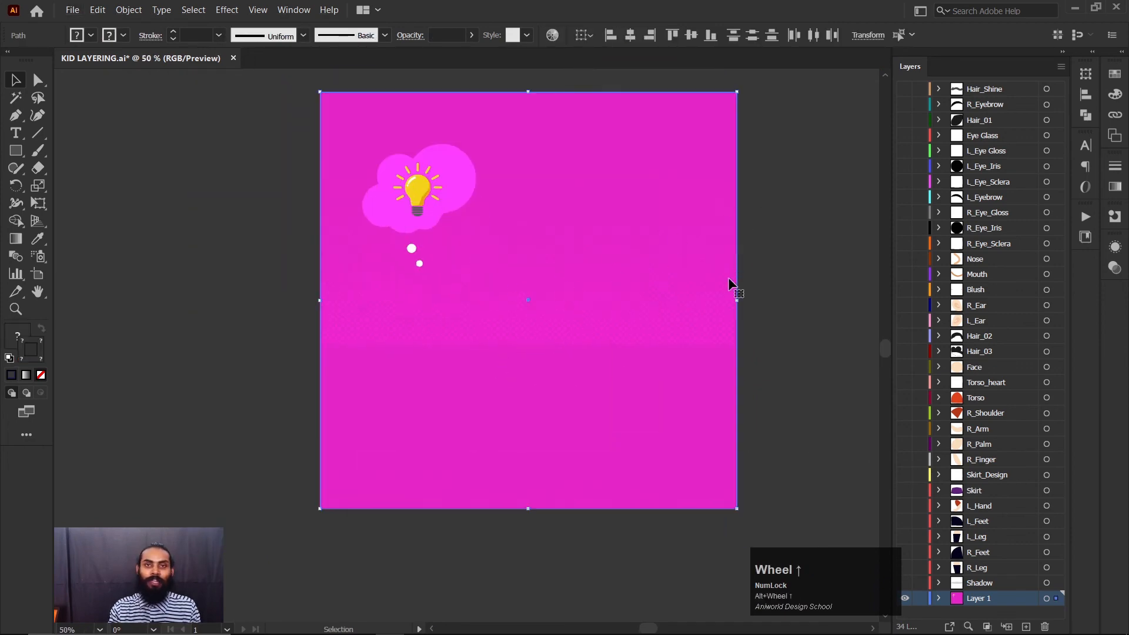
pyautogui.scroll(-1, 914, 358)
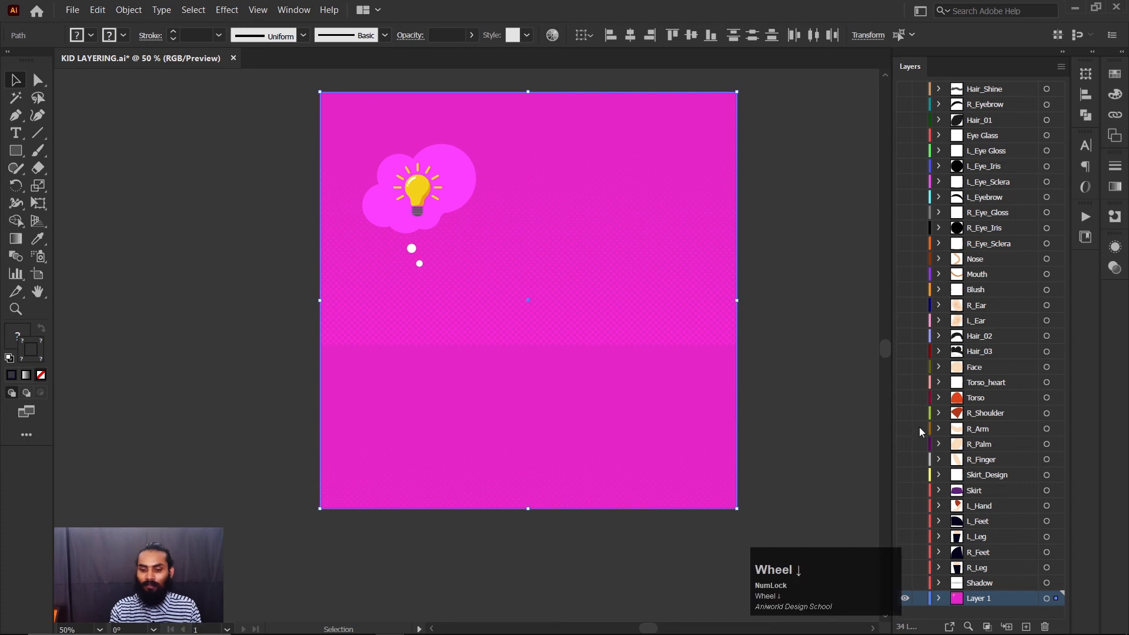
pyautogui.click(907, 595)
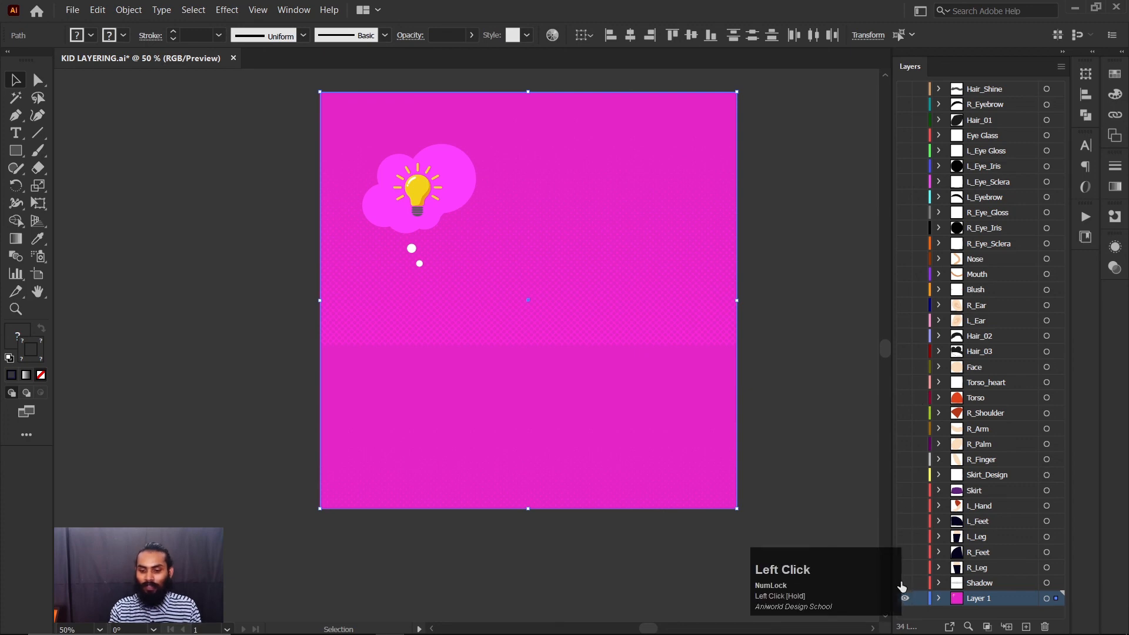
pyautogui.moveTo(902, 587); pyautogui.dragTo(905, 233)
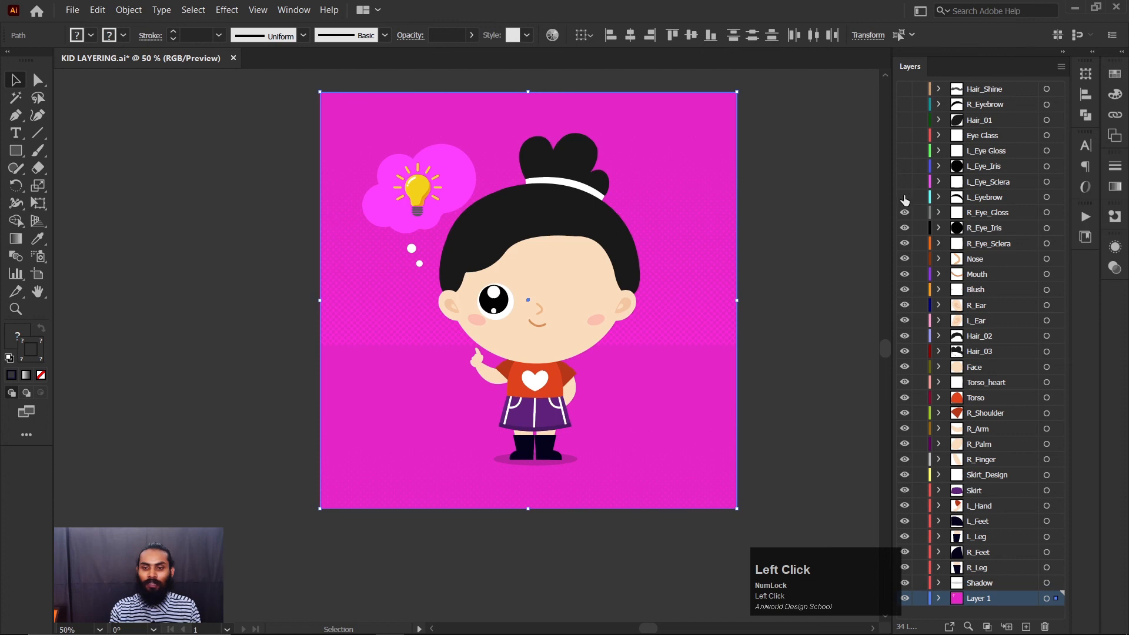
pyautogui.moveTo(905, 190); pyautogui.dragTo(904, 112)
pyautogui.scroll(1, 910, 125)
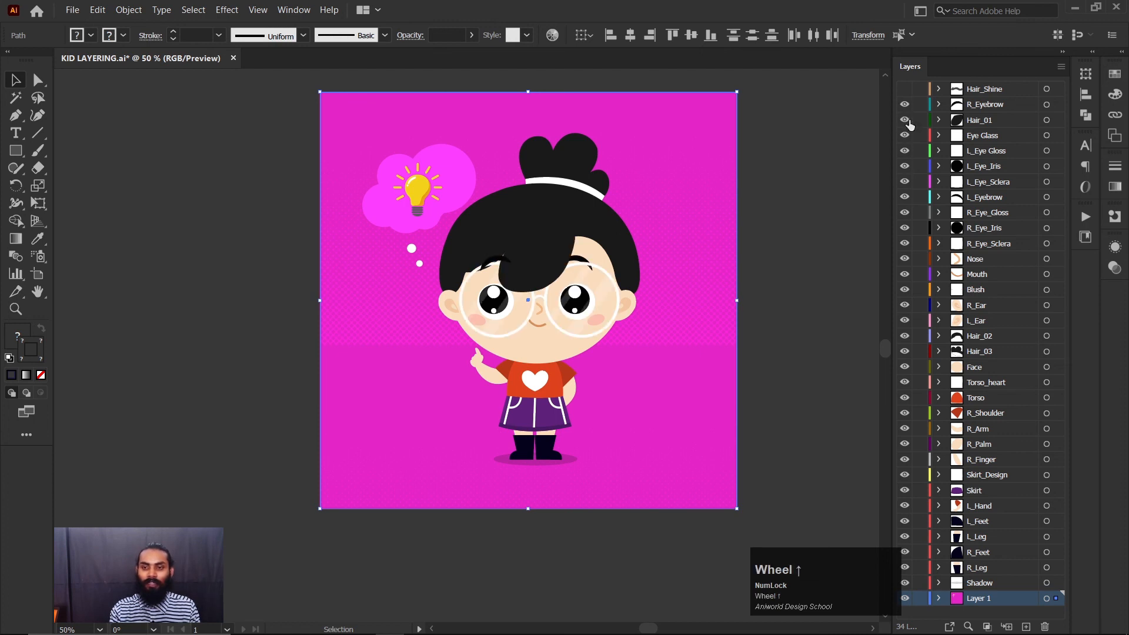
pyautogui.click(904, 89)
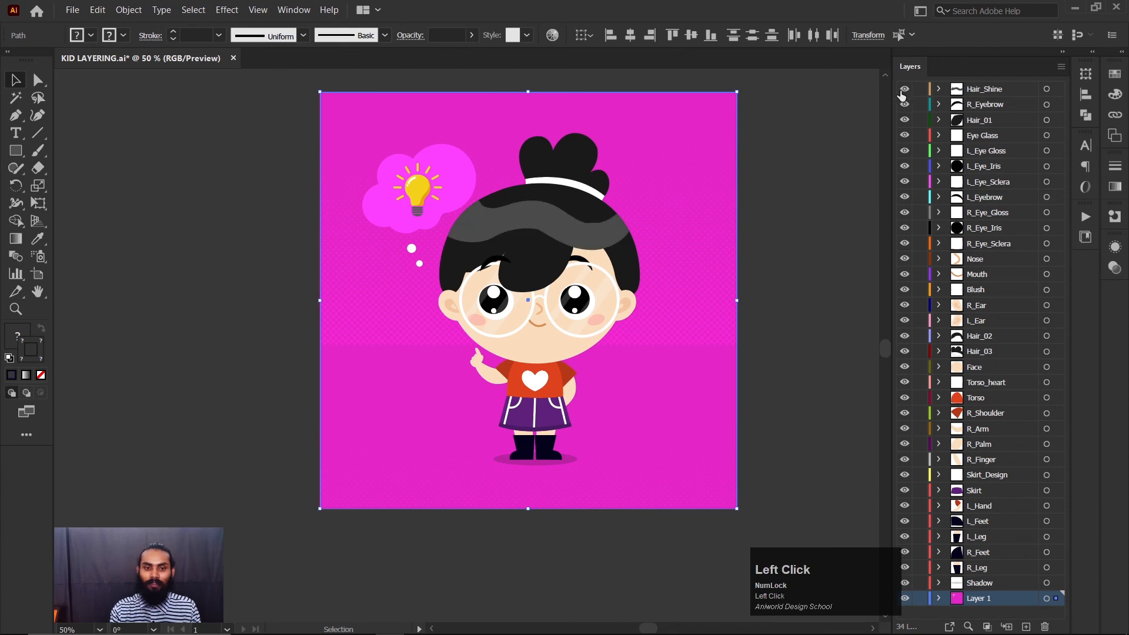
pyautogui.click(786, 201)
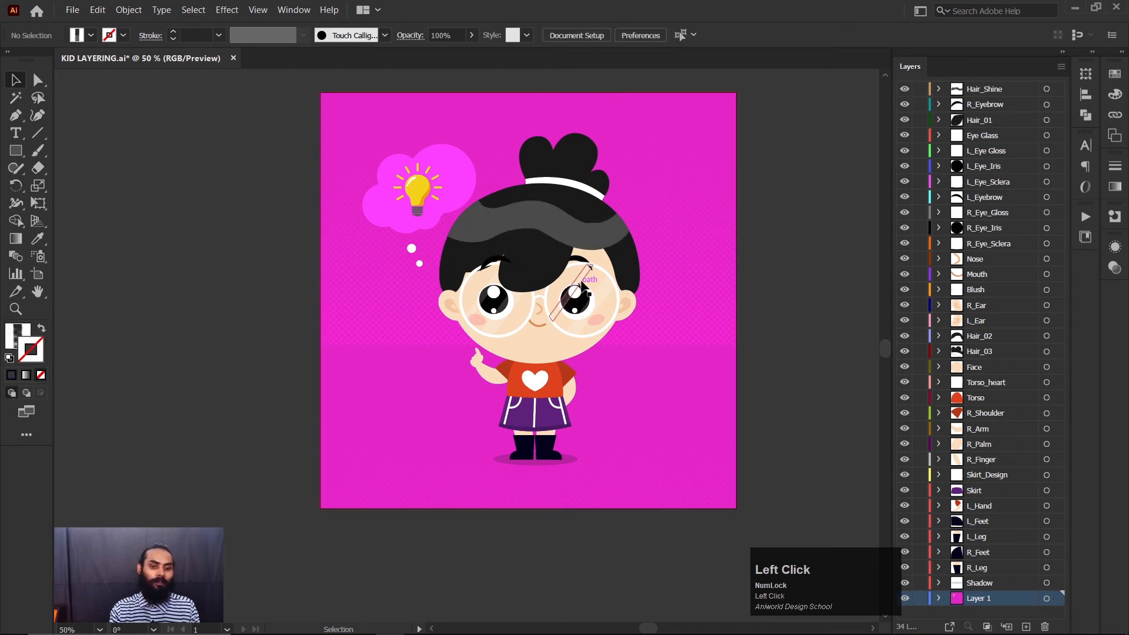
# Step: Move the Eye Glass layer above Hair_Shine to the top of the layer stack, leaving nothing selected
pyautogui.click(588, 294)
pyautogui.scroll(1, 599, 304)
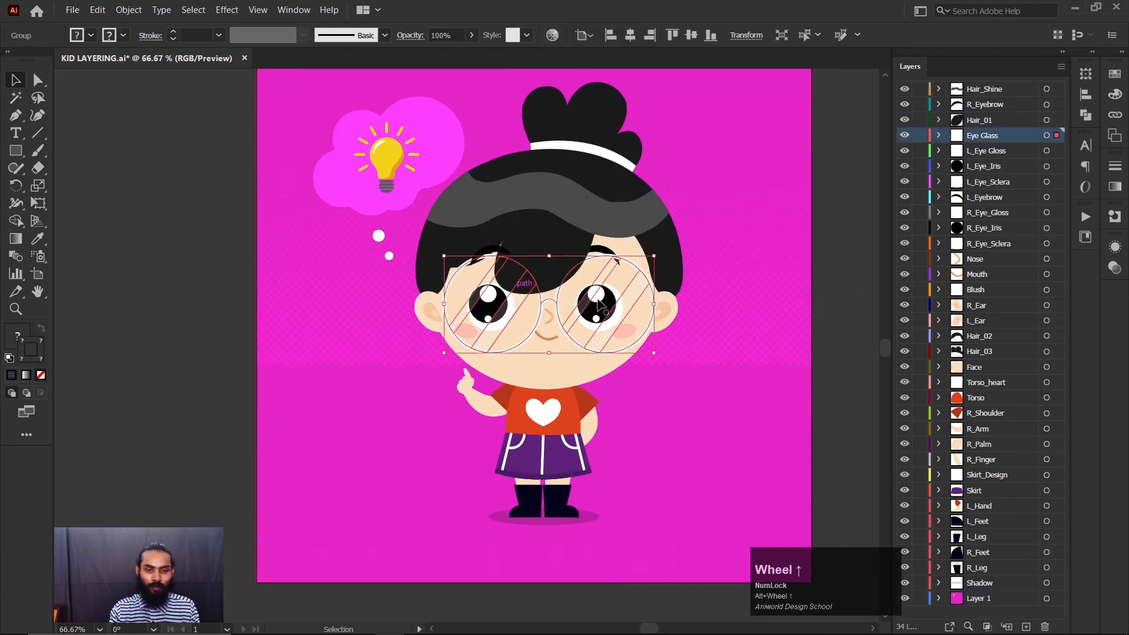
pyautogui.moveTo(1027, 139); pyautogui.dragTo(1000, 83)
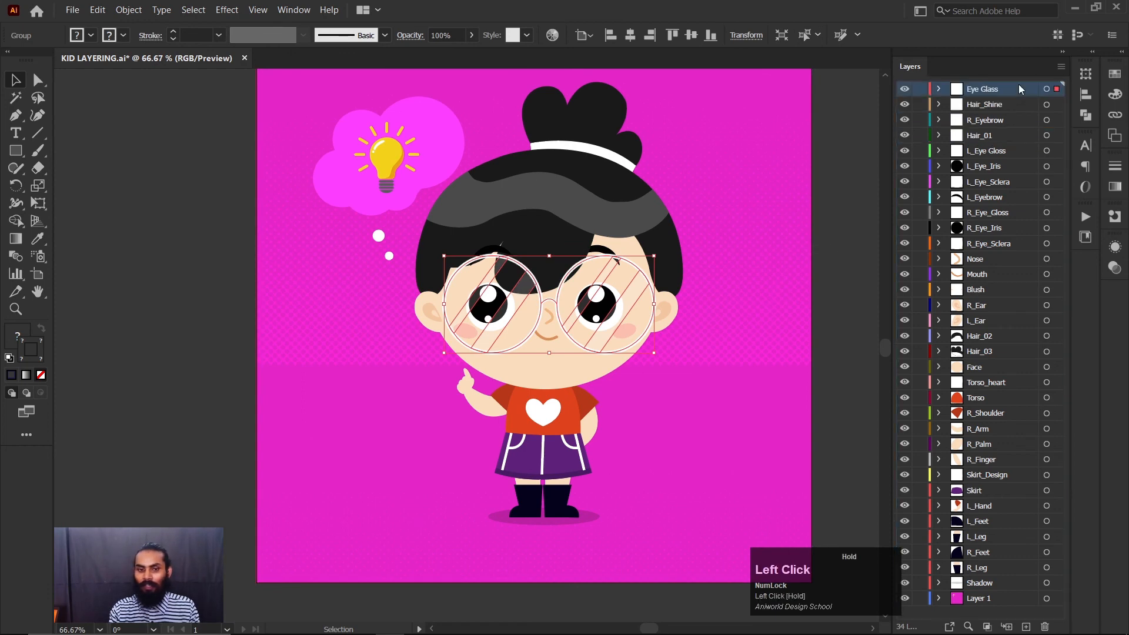
pyautogui.click(845, 203)
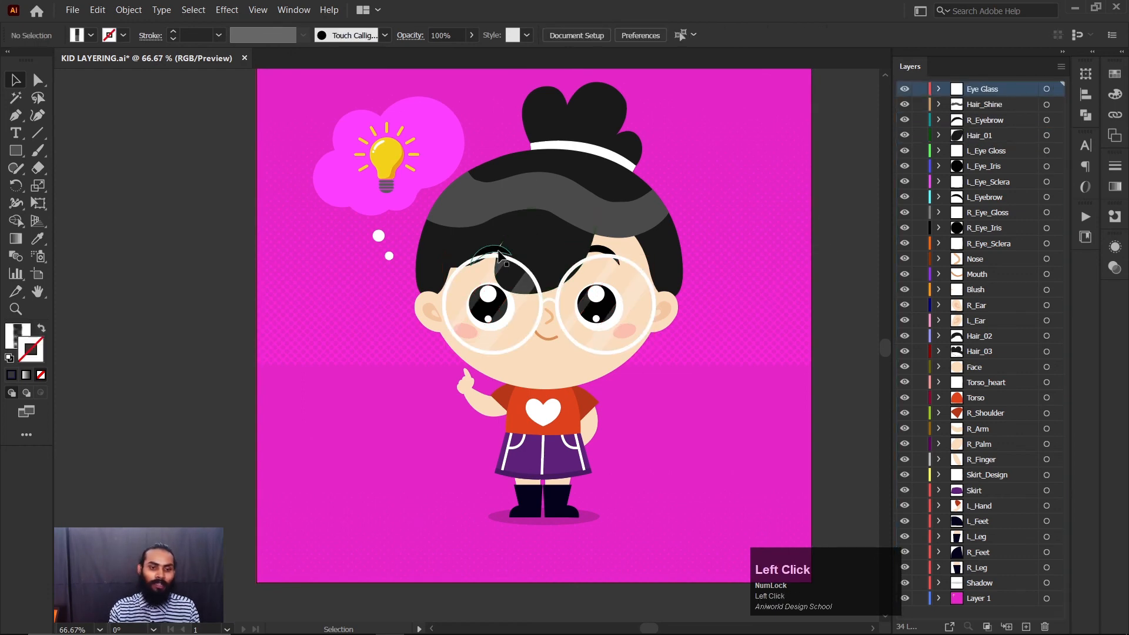
# Step: Move the R_Eyebrow layer to the top of the stack and L_Eyebrow directly beneath it, above Eye Glass, leaving nothing selected
pyautogui.click(498, 254)
pyautogui.moveTo(1021, 125); pyautogui.dragTo(1028, 86)
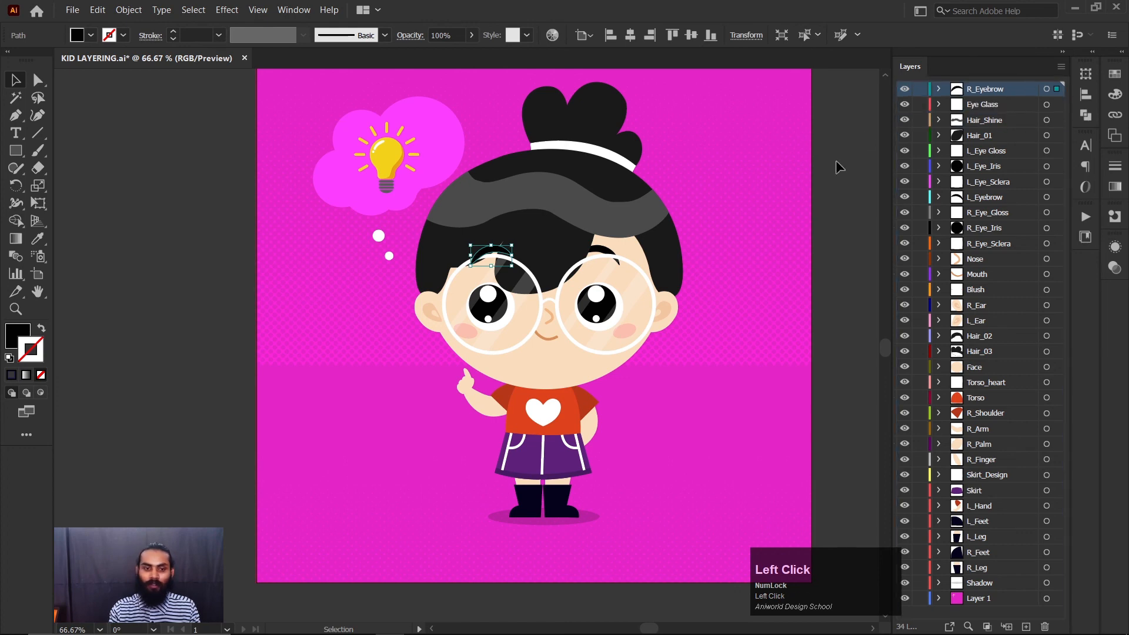
pyautogui.click(597, 249)
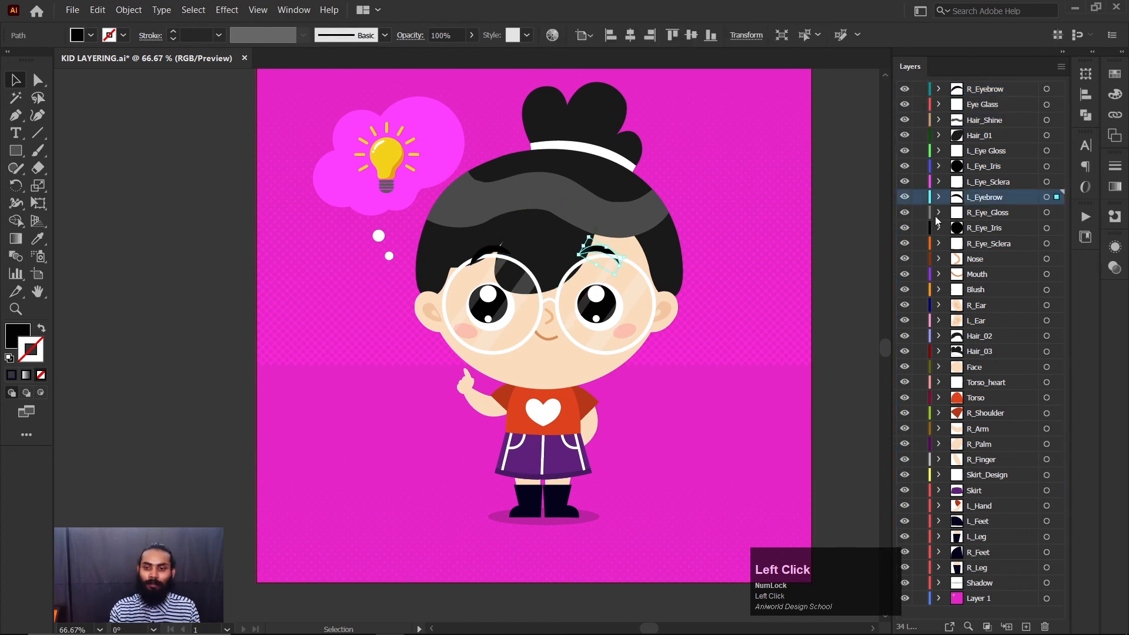
pyautogui.moveTo(1011, 200); pyautogui.dragTo(1028, 98)
pyautogui.click(850, 201)
pyautogui.scroll(-2, 671, 330)
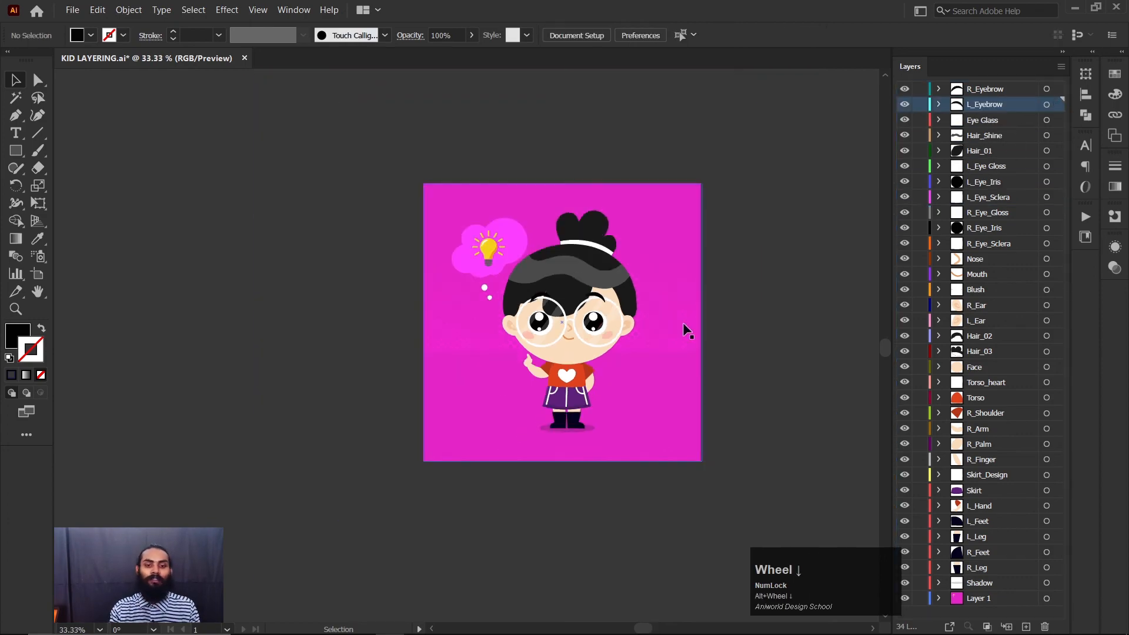
pyautogui.scroll(1, 519, 370)
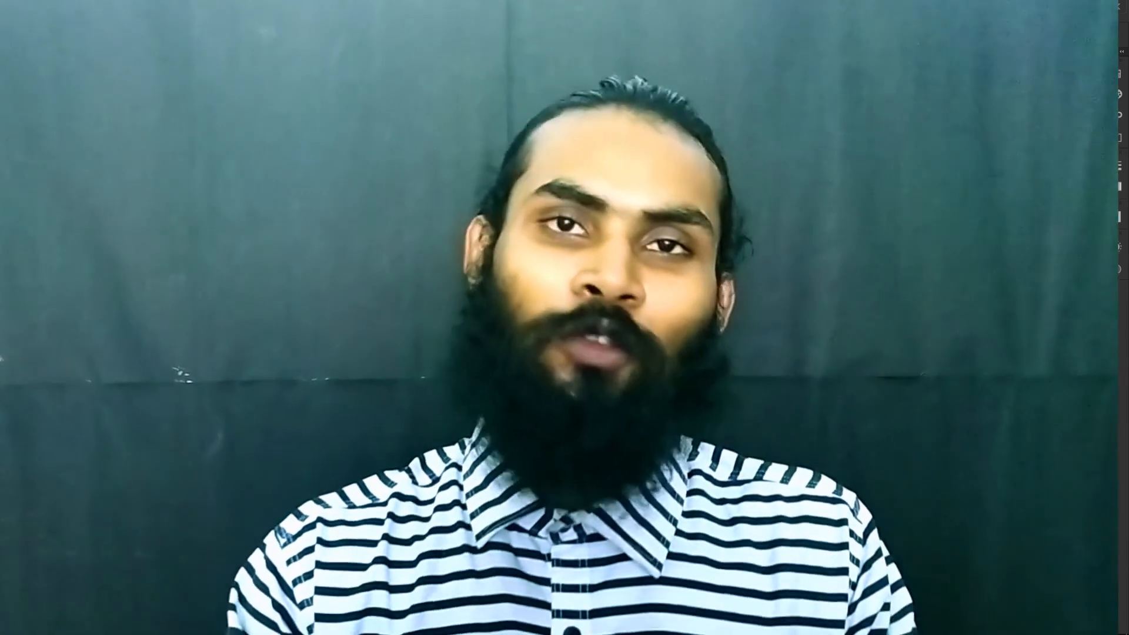